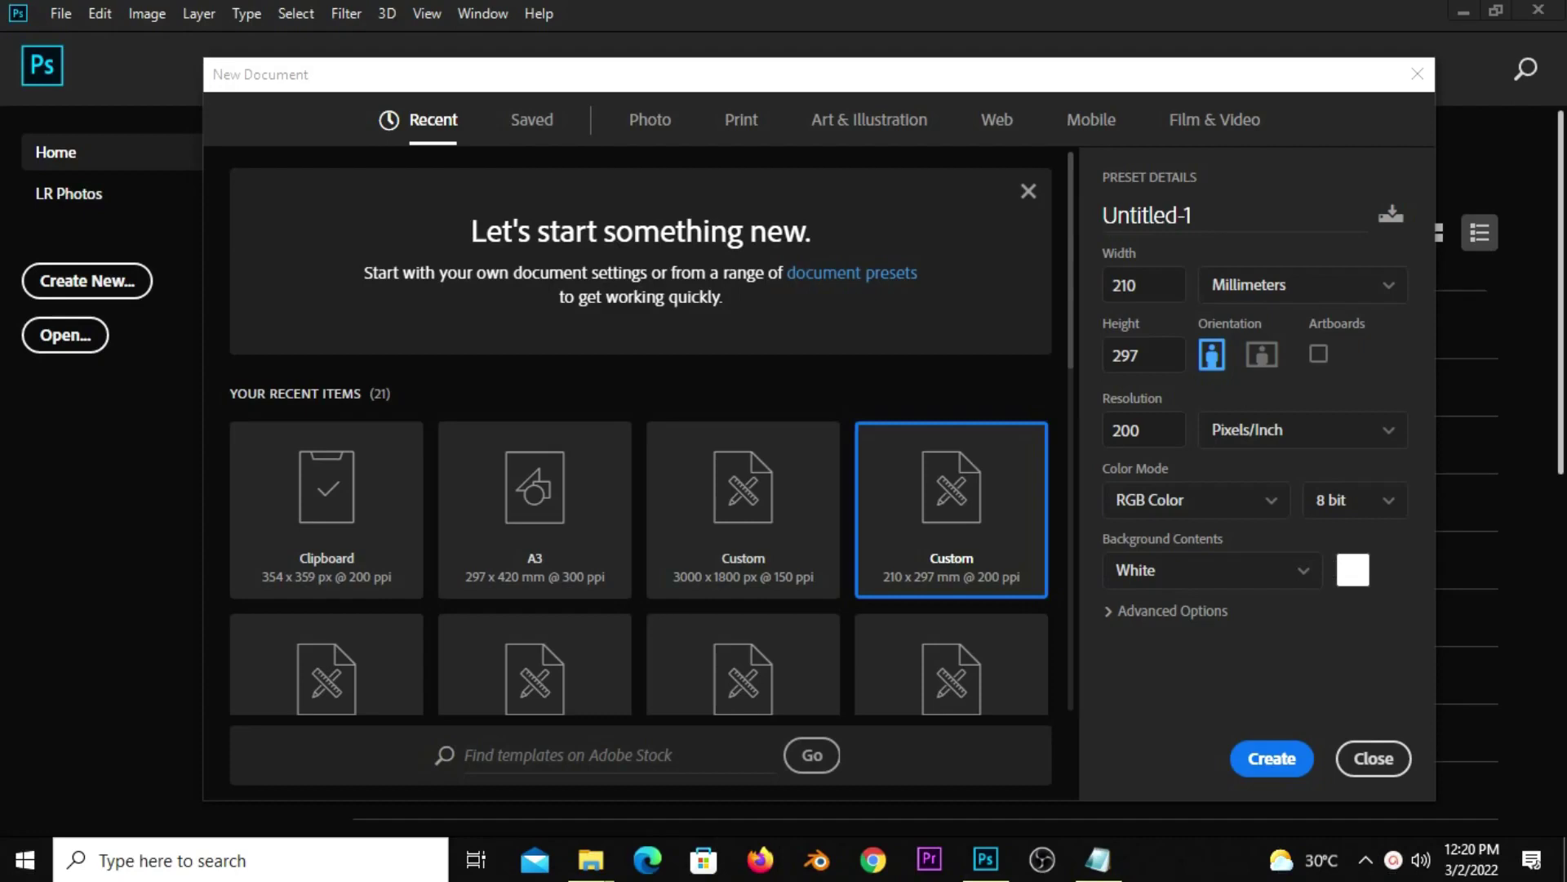
- Create a new document 210 mm wide, 297 mm high at 200 ppi
left_click(1160, 287)
double_click(1148, 363)
double_click(1144, 426)
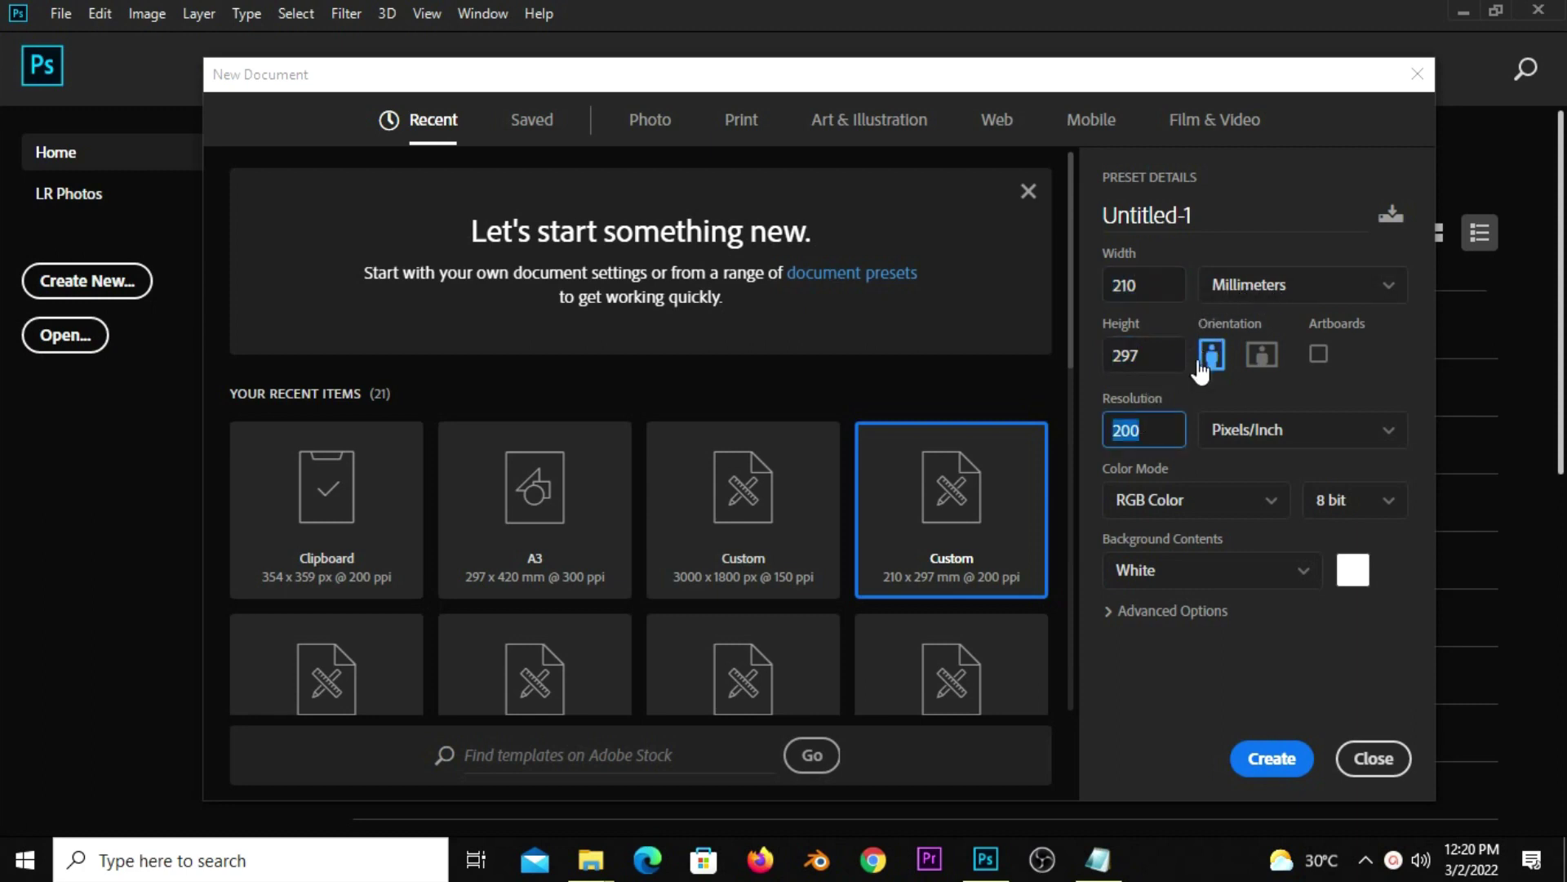
left_click(1279, 759)
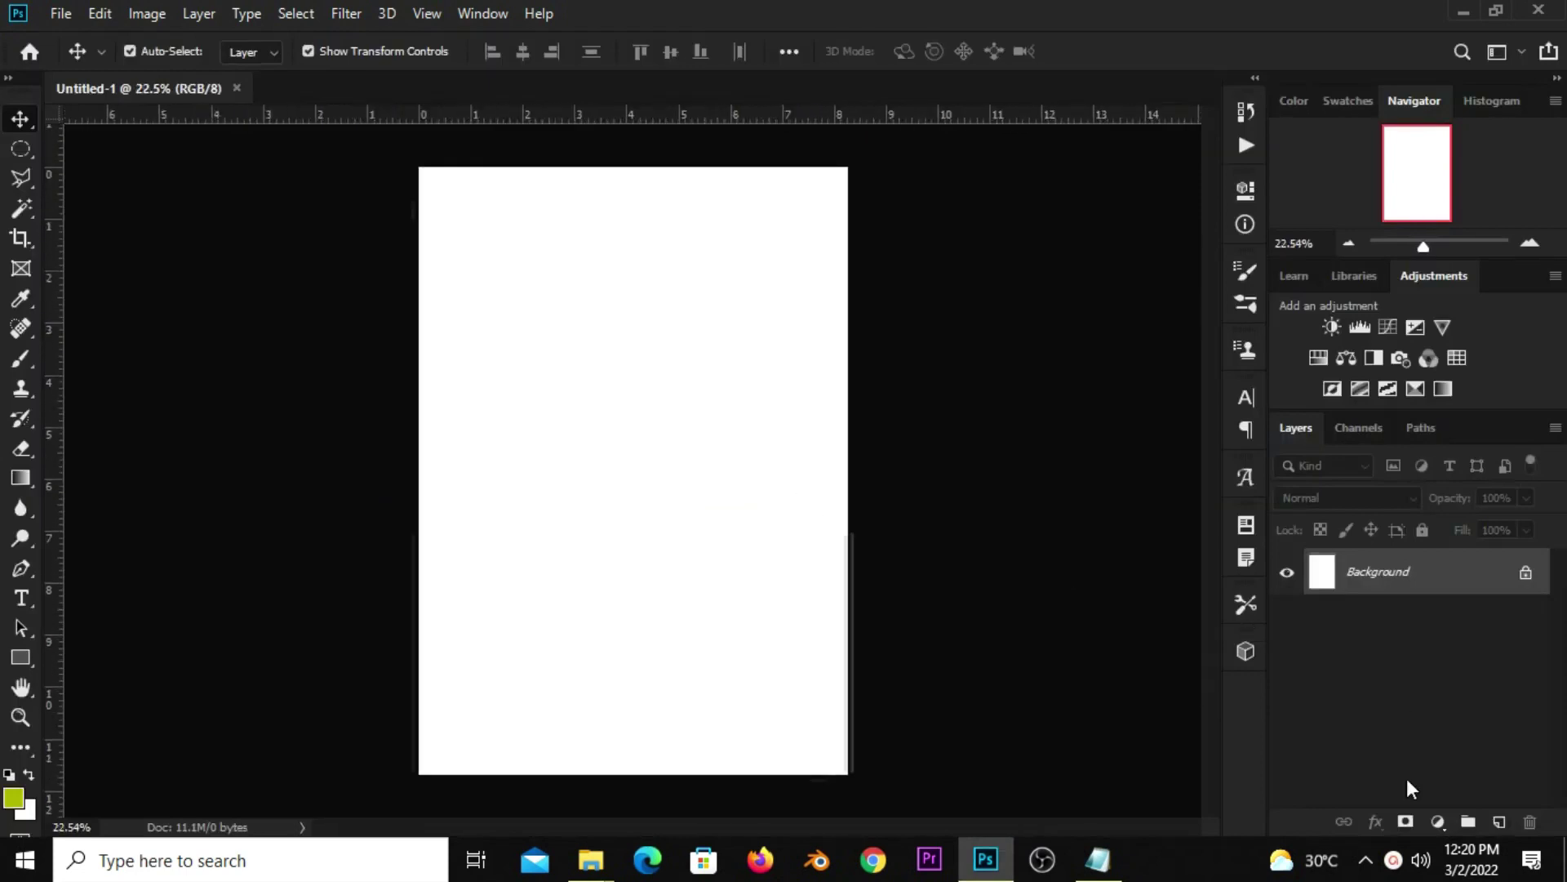
- Add a Solid Color fill layer in teal 28aaad, pasting the hex code from the notes
left_click(1437, 821)
left_click(1392, 409)
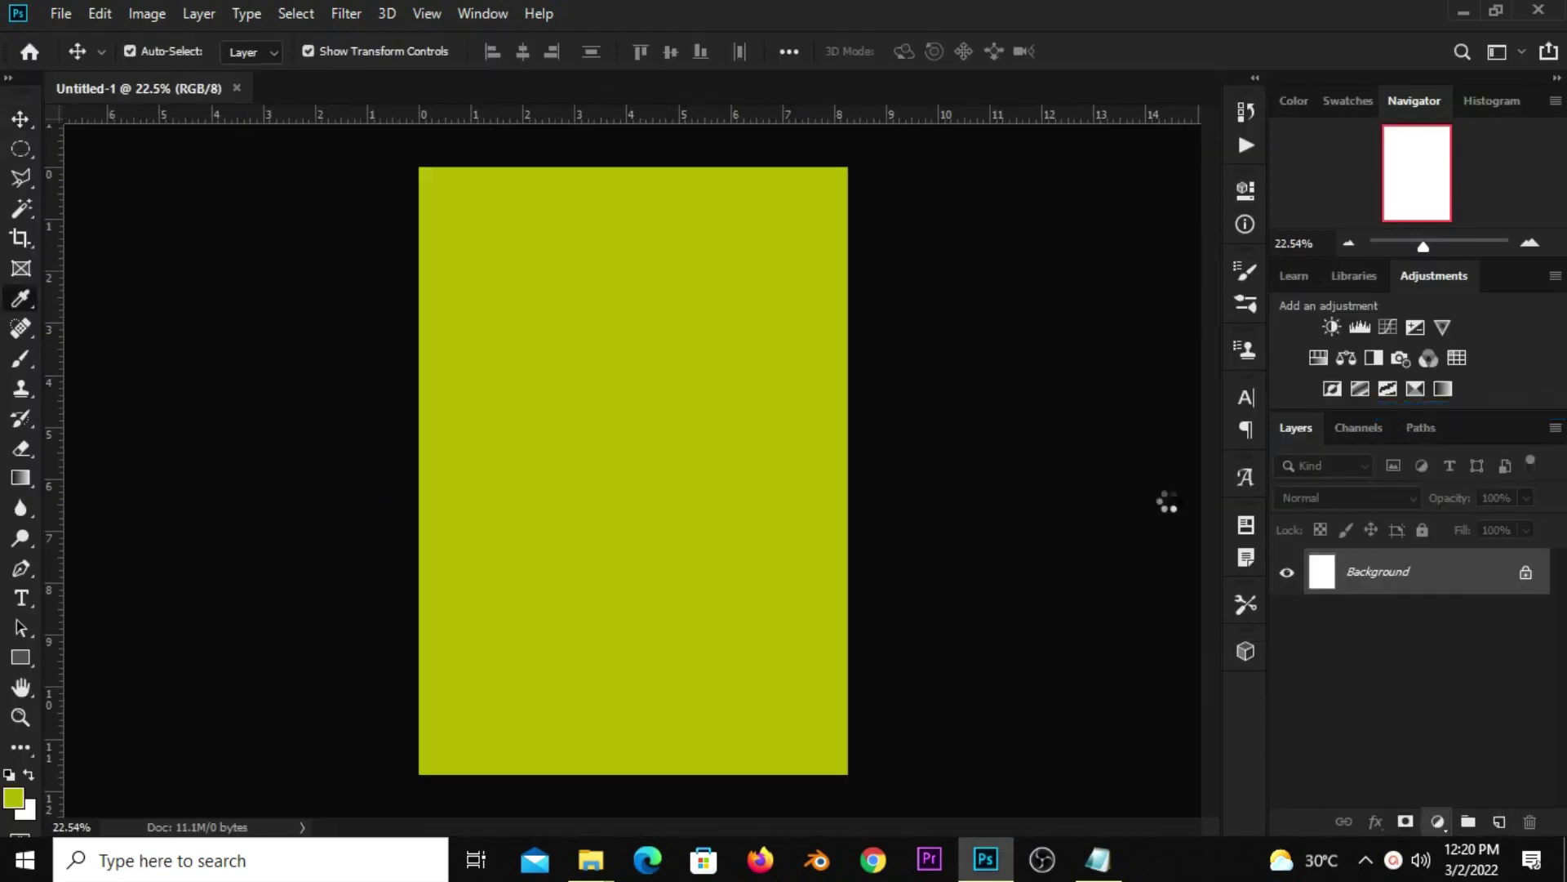
left_click(1098, 860)
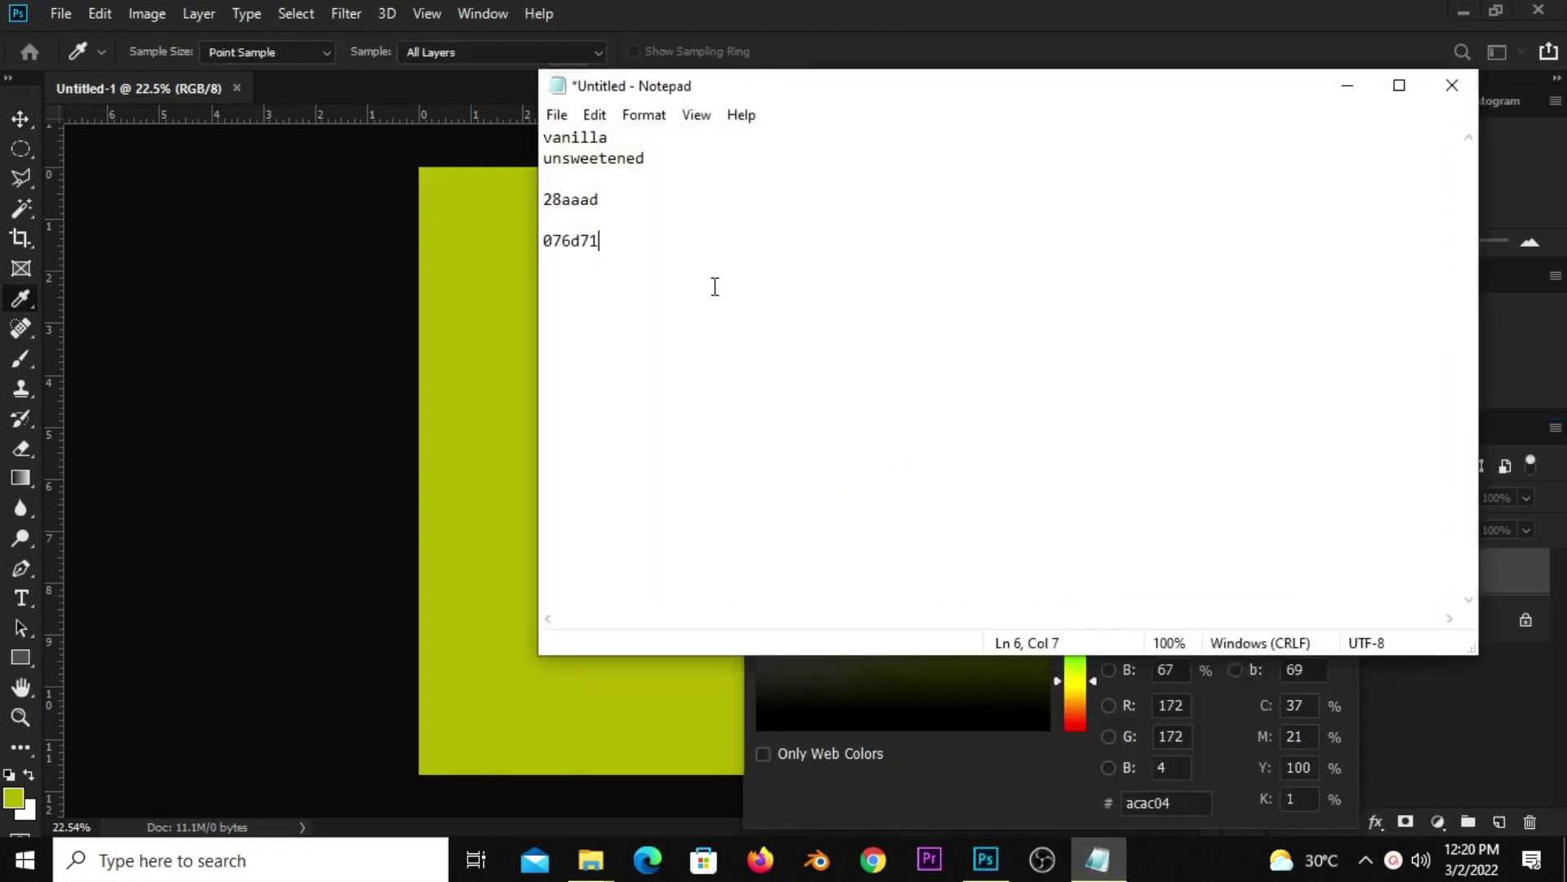
double_click(617, 206)
right_click(595, 205)
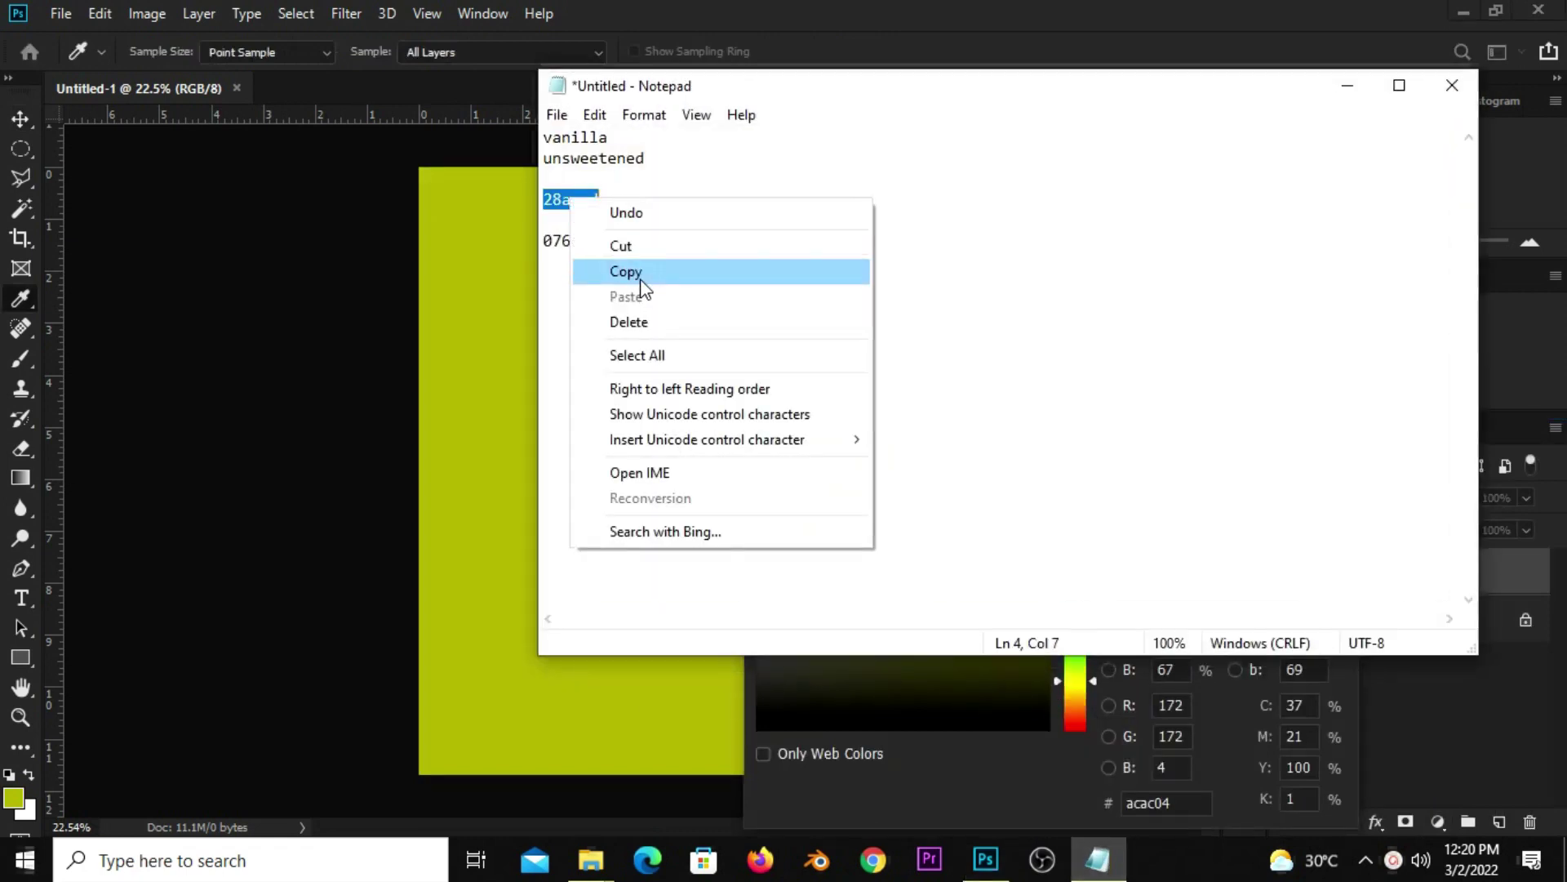
left_click(644, 276)
left_click(833, 9)
right_click(1145, 796)
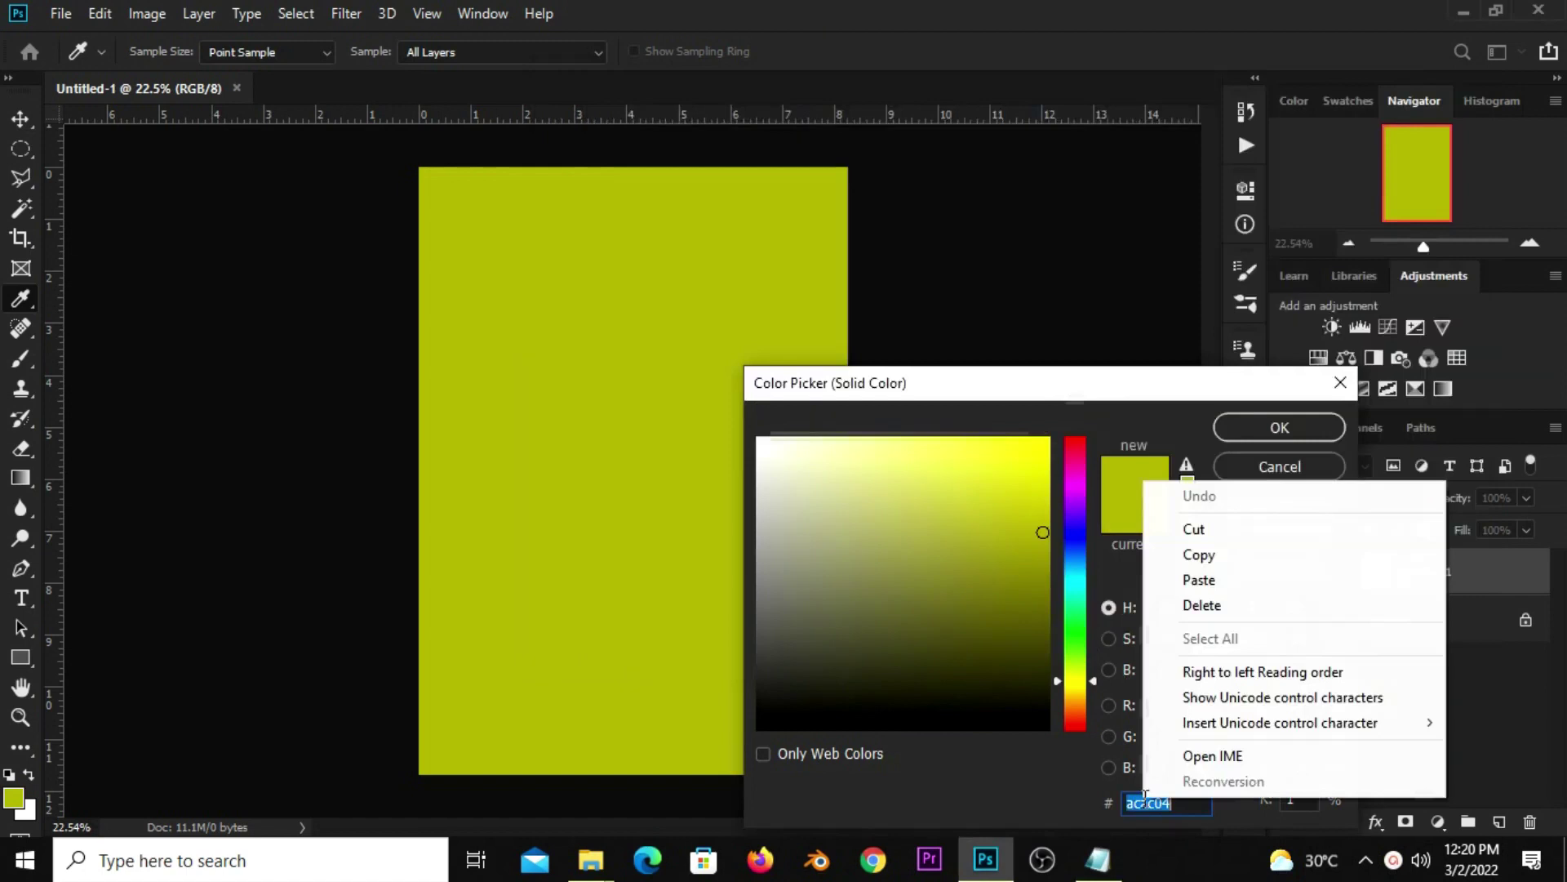
left_click(1183, 580)
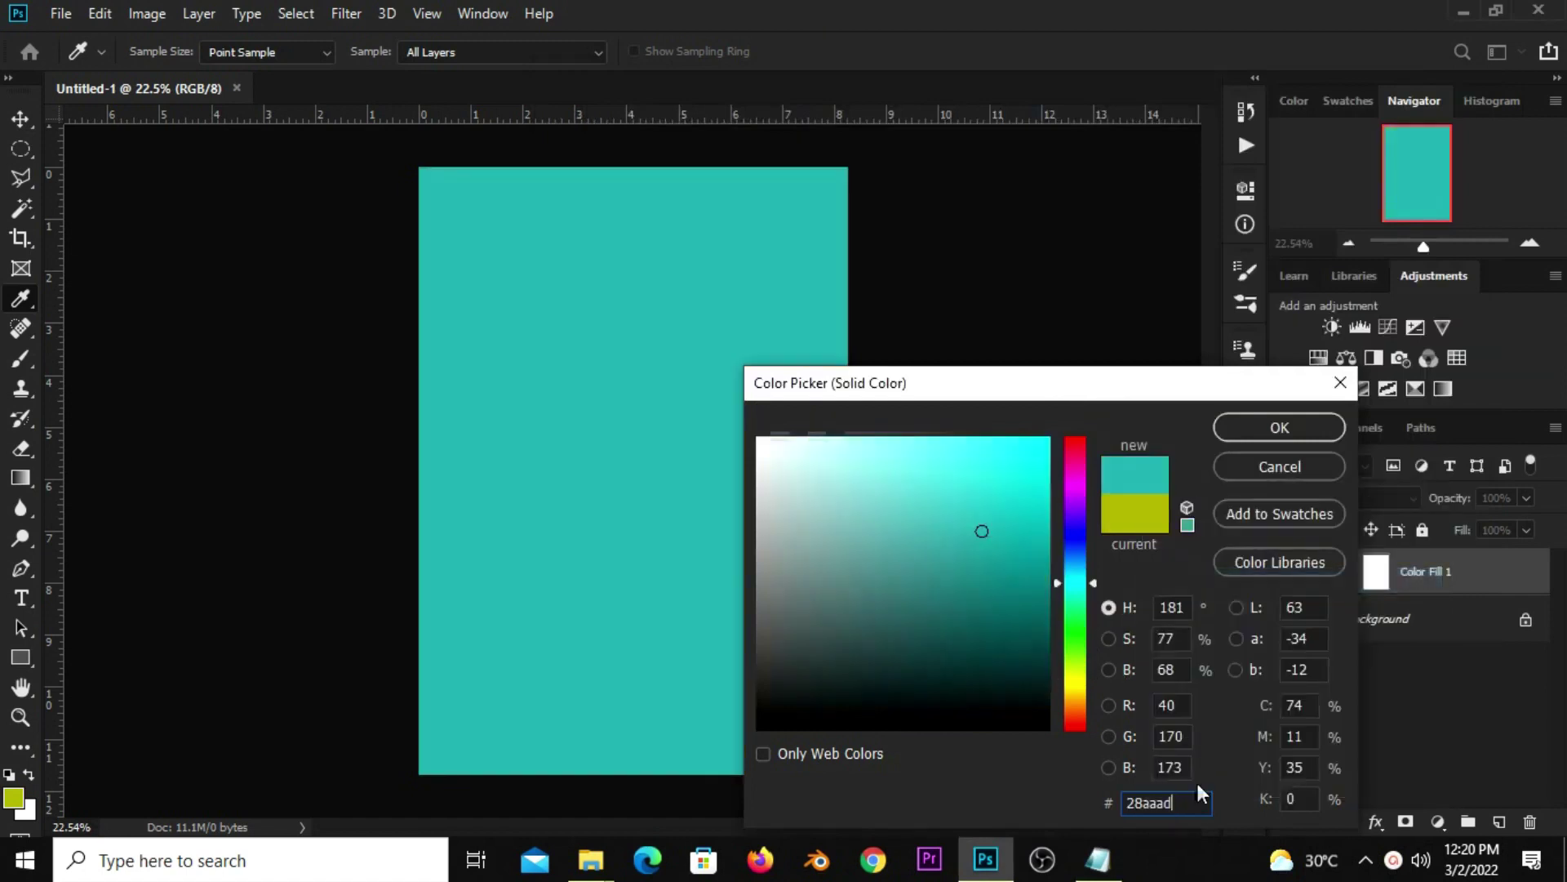
left_click(1280, 427)
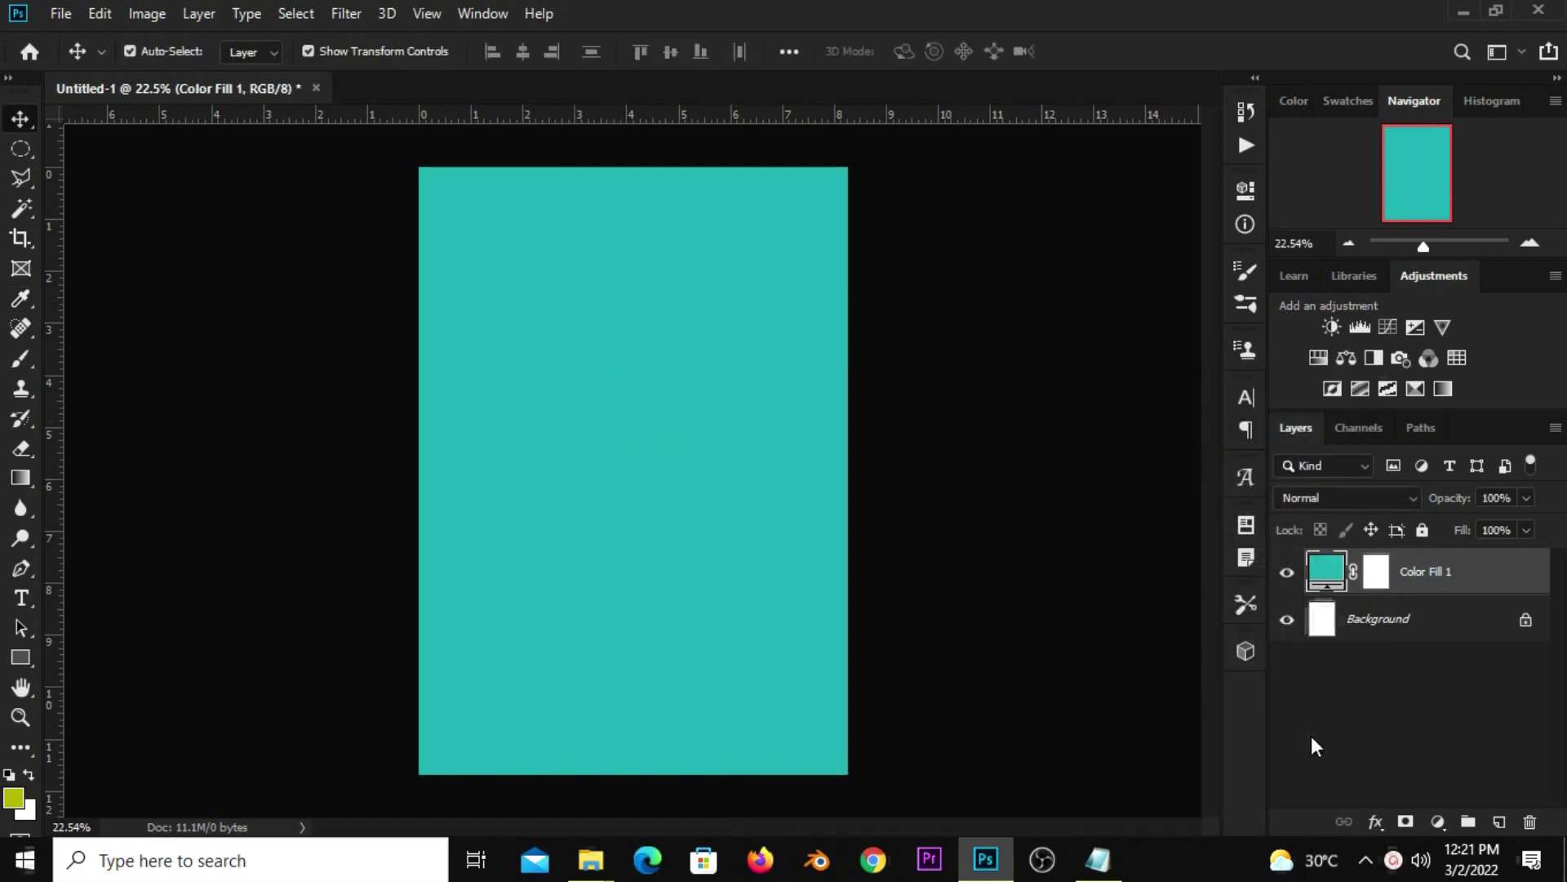
left_click(1435, 820)
- Add a second Solid Color fill layer in dark teal 076d71 above Color Fill 1
left_click(1451, 408)
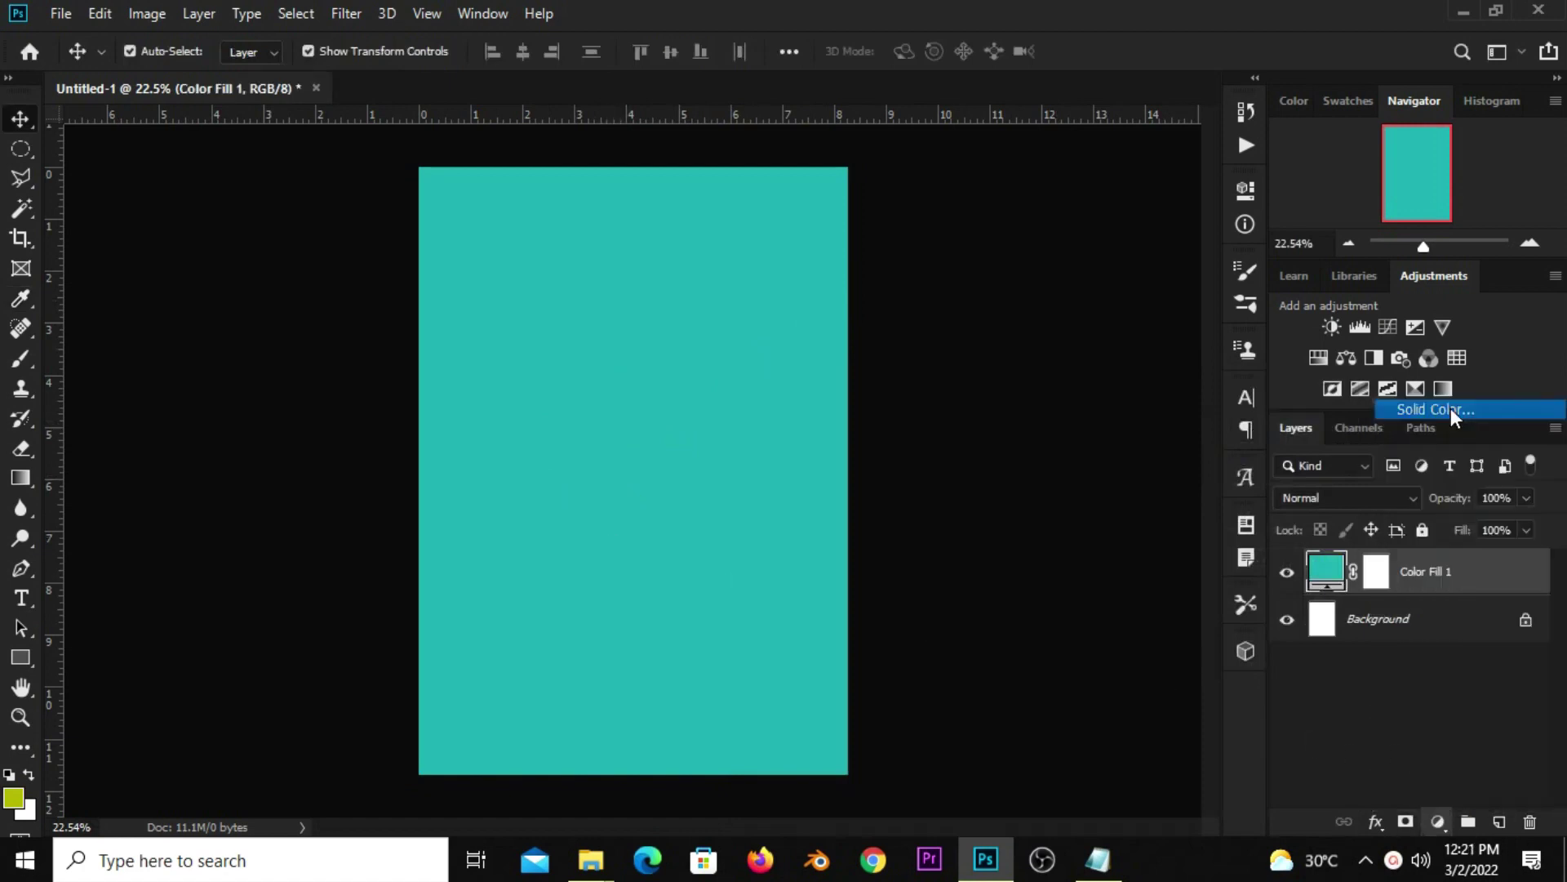
left_click(1098, 859)
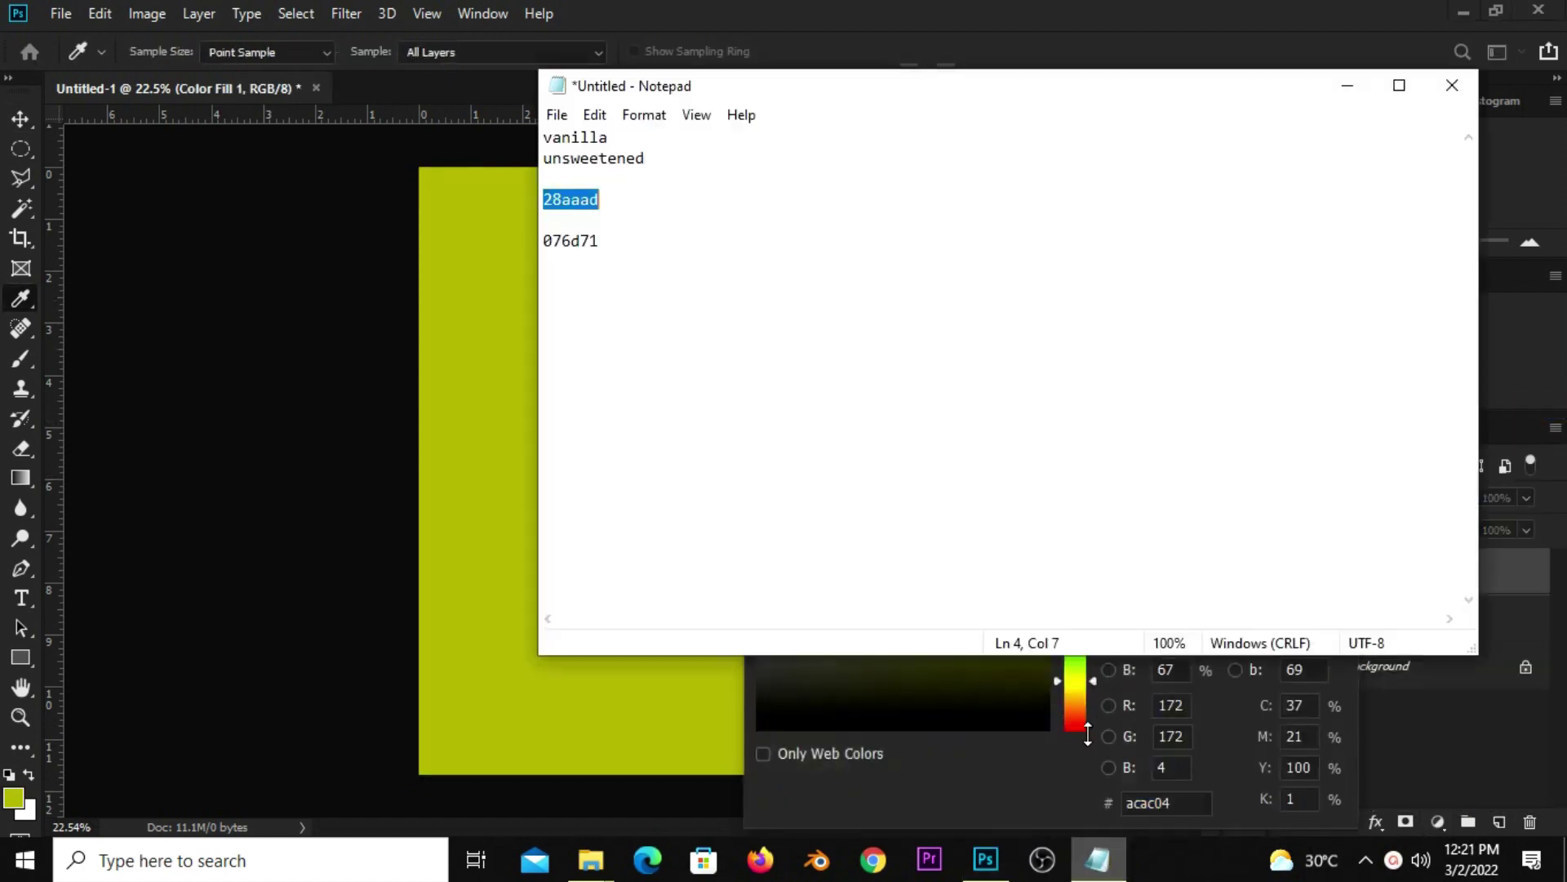
double_click(613, 247)
right_click(568, 237)
left_click(617, 312)
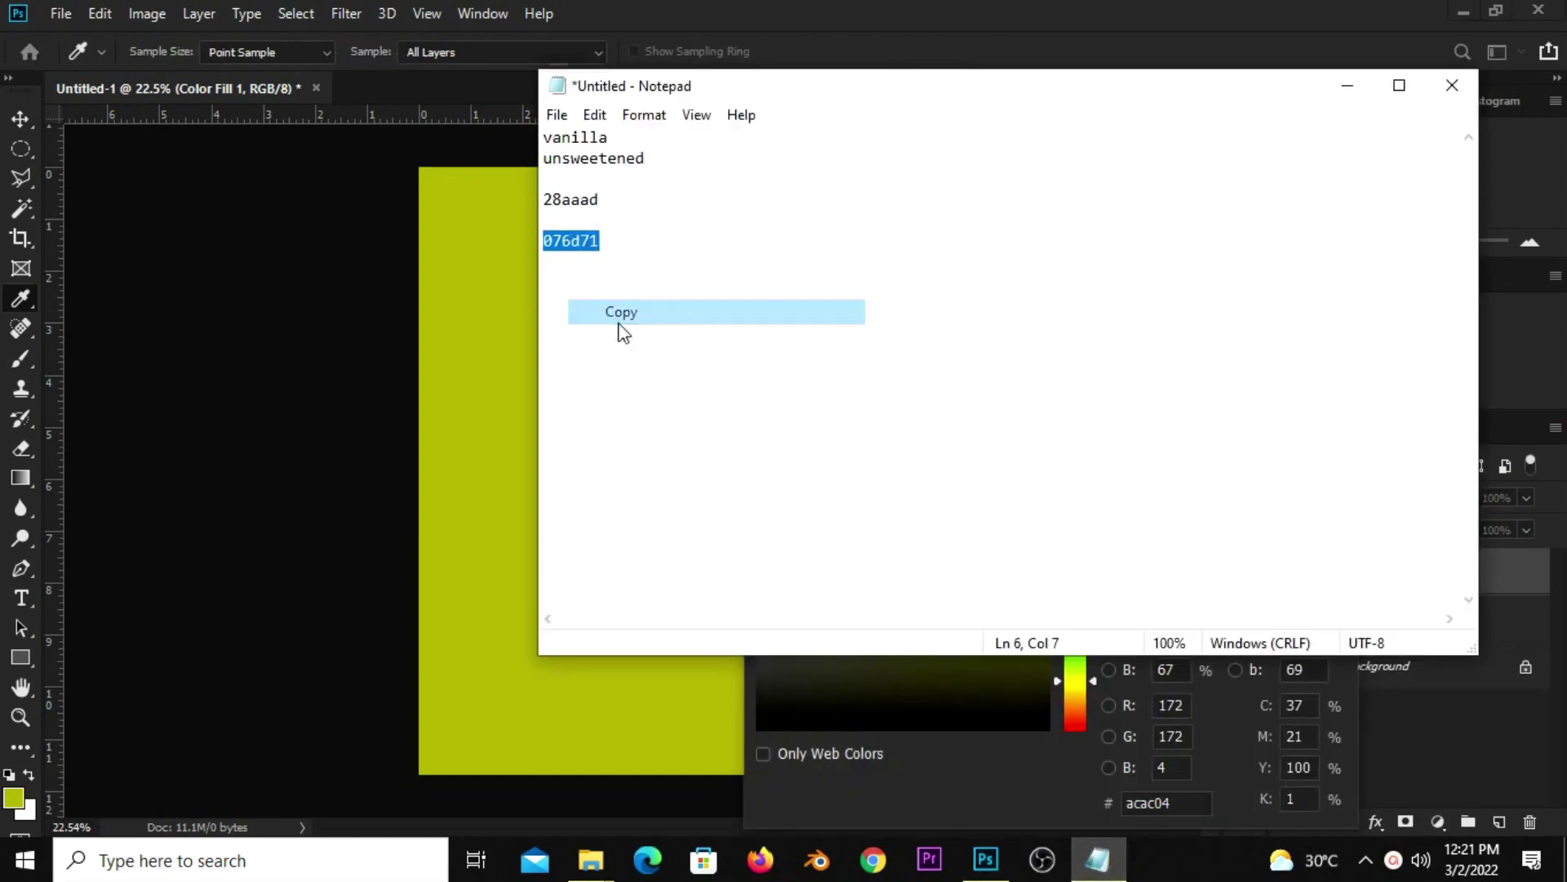
left_click(698, 6)
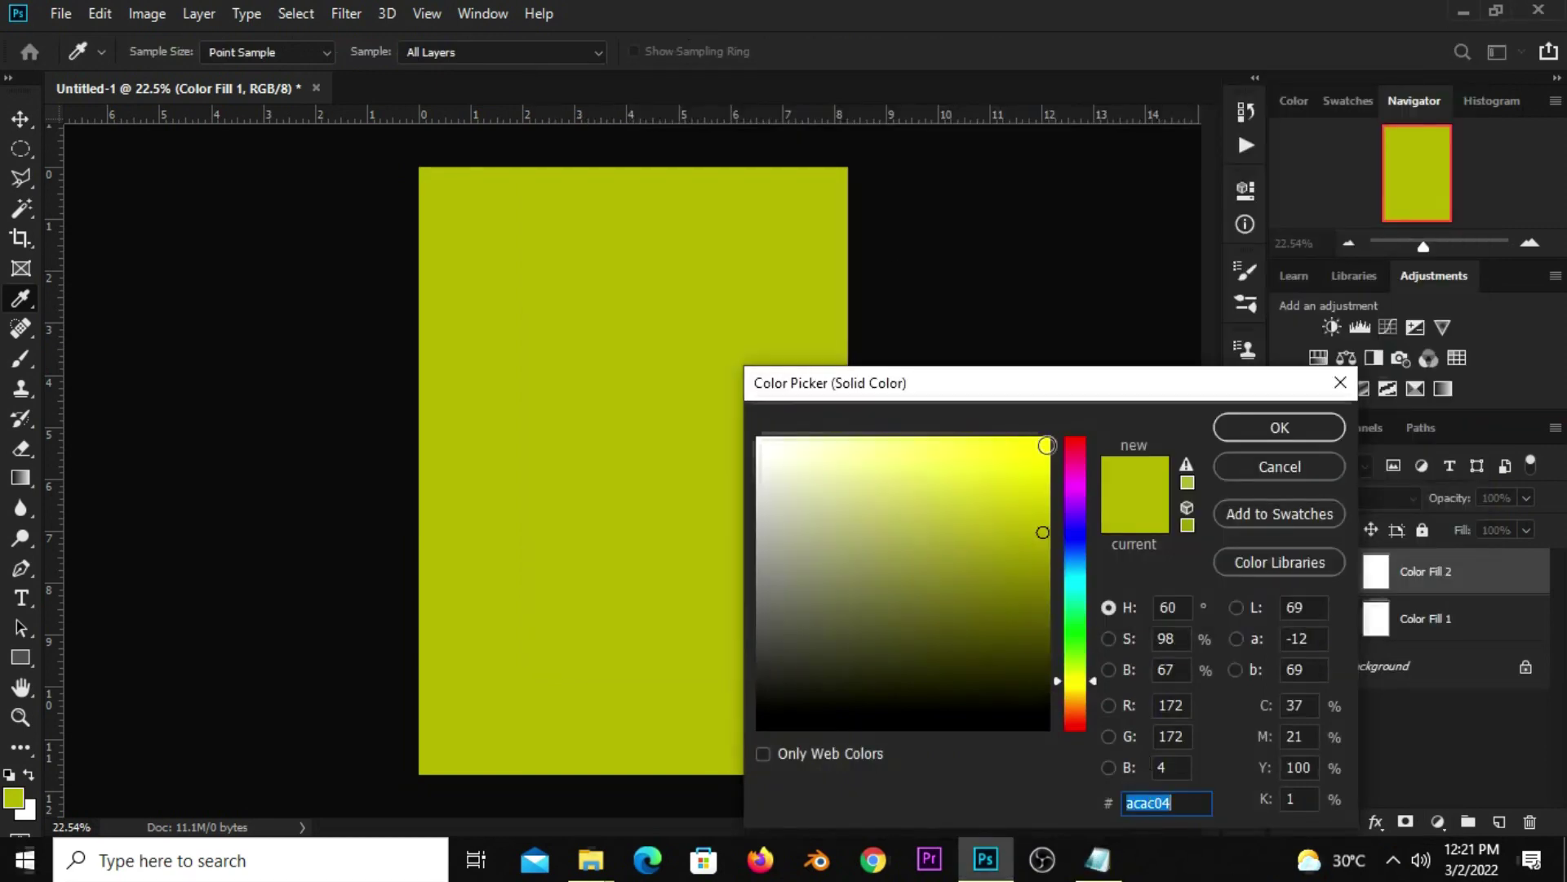
left_click_drag(1052, 378, 970, 220)
right_click(1063, 645)
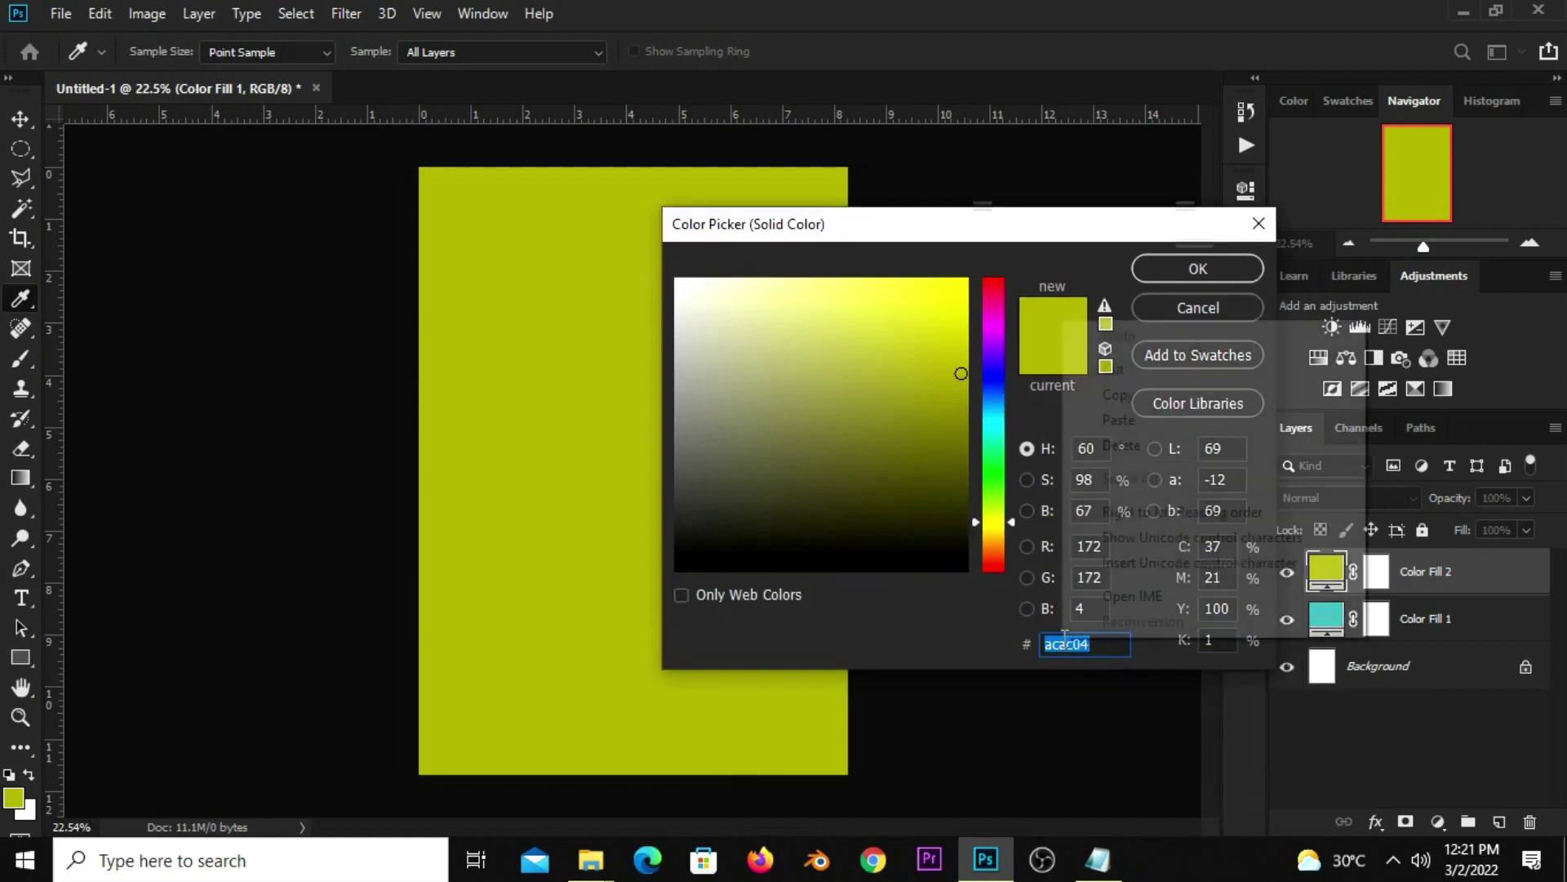
left_click(1123, 421)
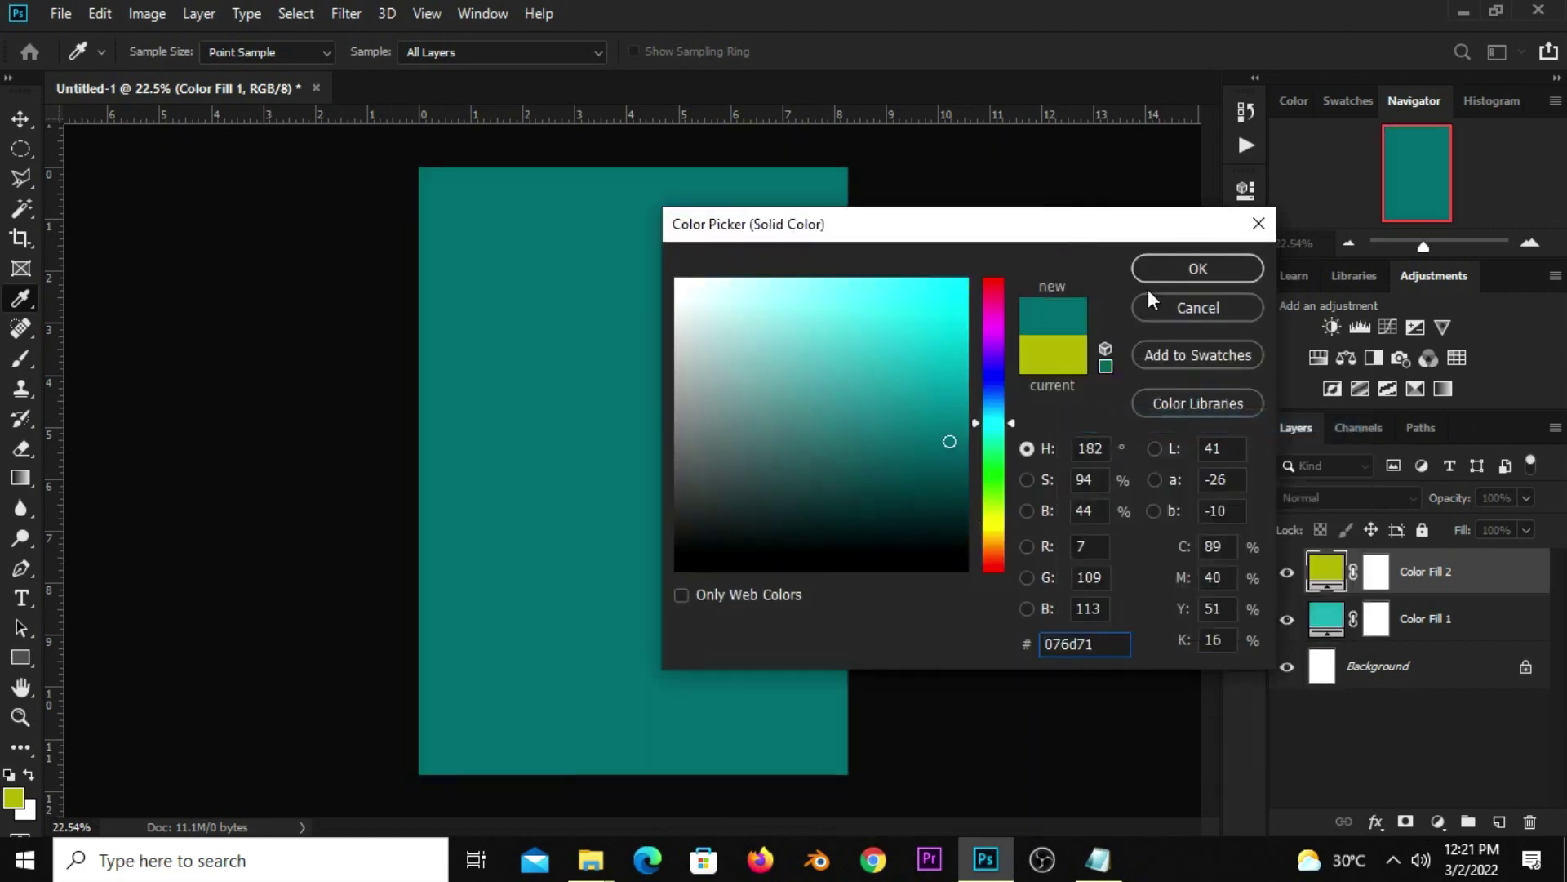
left_click(1154, 267)
left_click(1289, 573)
- Select Color Fill 2's mask and set up a soft black brush at 2000 pixels
left_click(1375, 570)
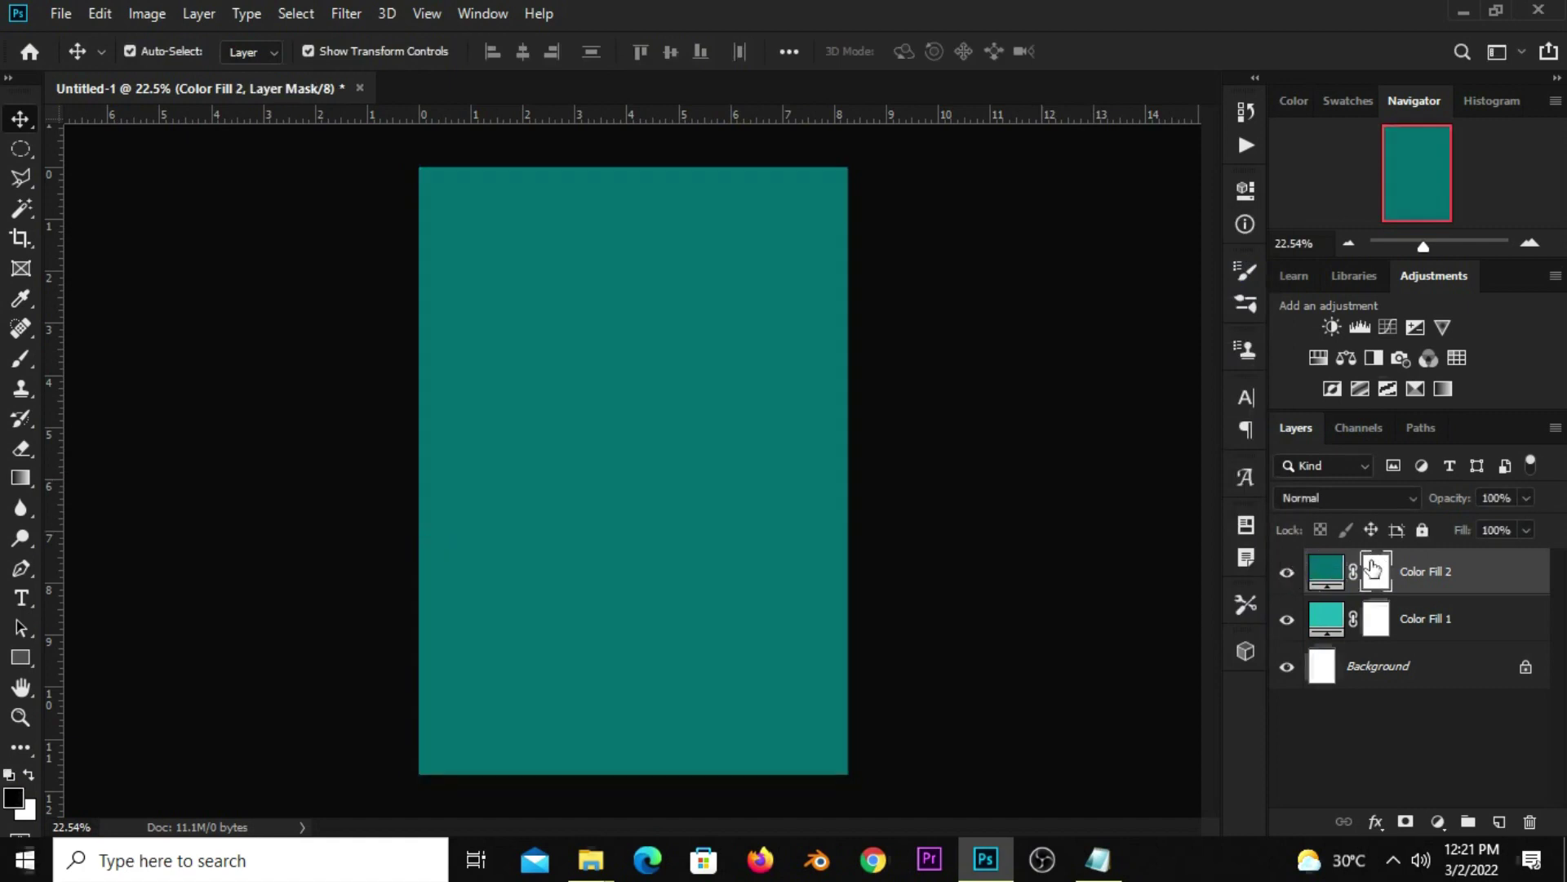
right_click(26, 351)
left_click(36, 351)
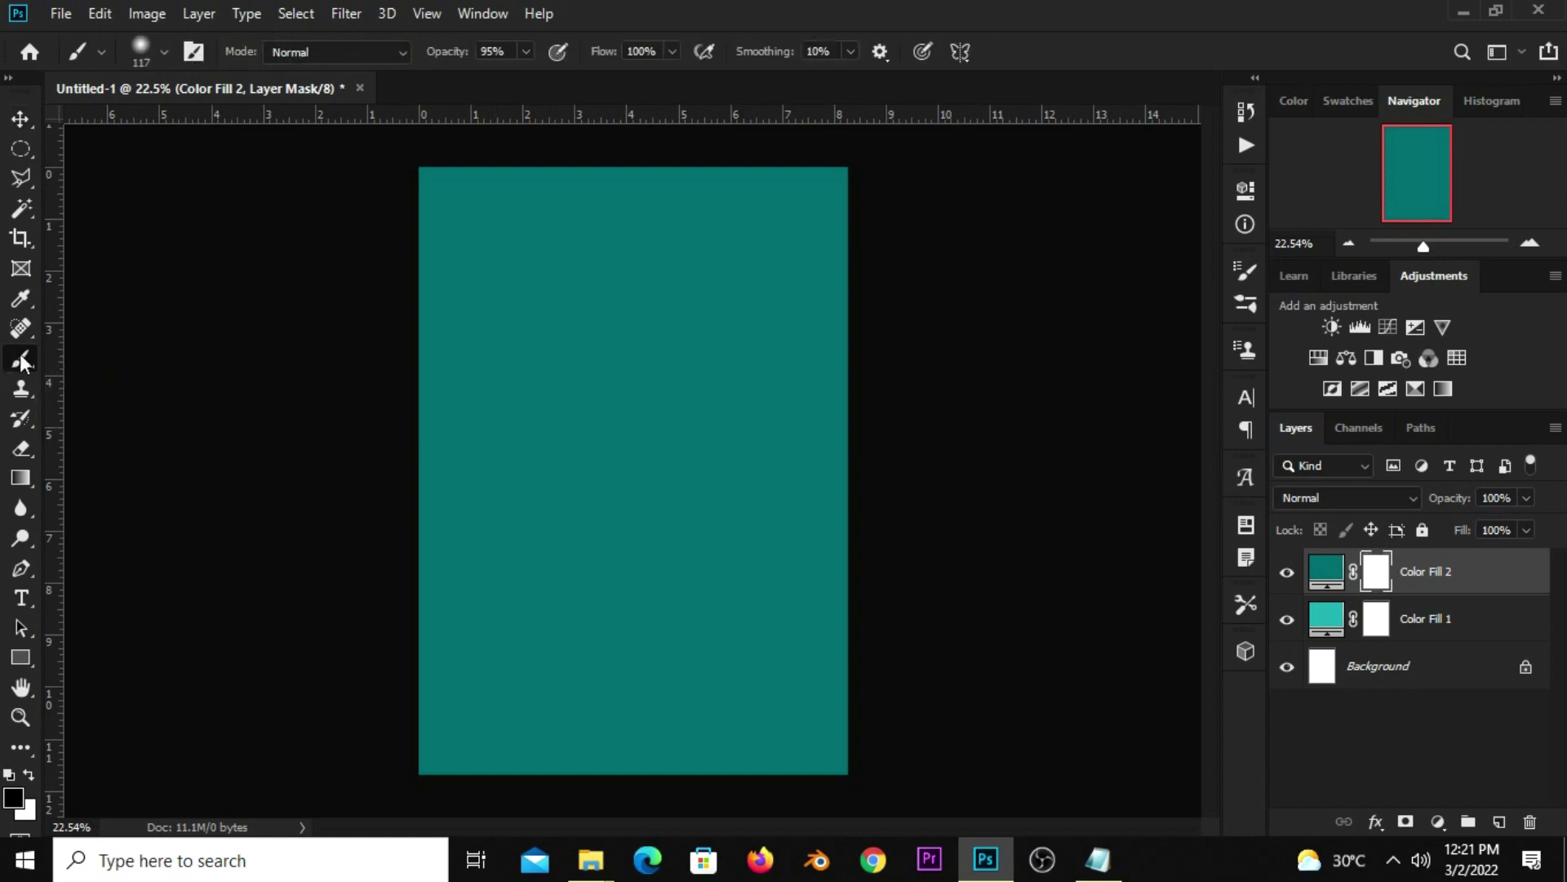
right_click(24, 359)
left_click(107, 352)
left_click(135, 54)
left_click_drag(531, 52, 530, 78)
left_click(13, 798)
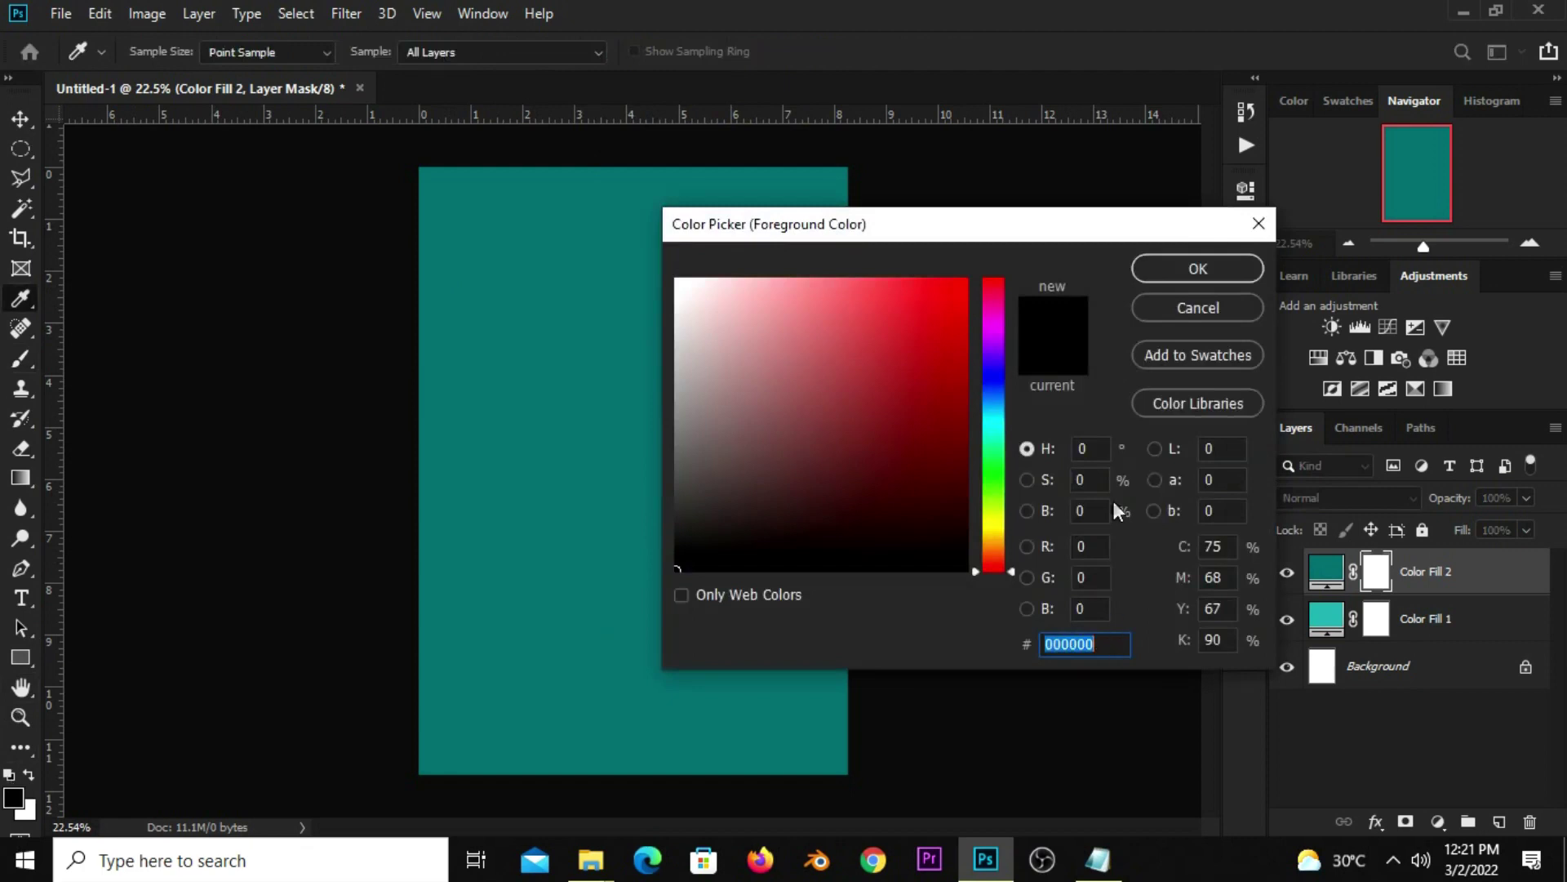
left_click(1157, 268)
key("bracketright")
key("bracketright")
key("bracketright")
key("bracketright")
key("bracketright")
key("bracketright")
key("bracketright")
key("bracketright")
key("bracketright")
key("bracketright")
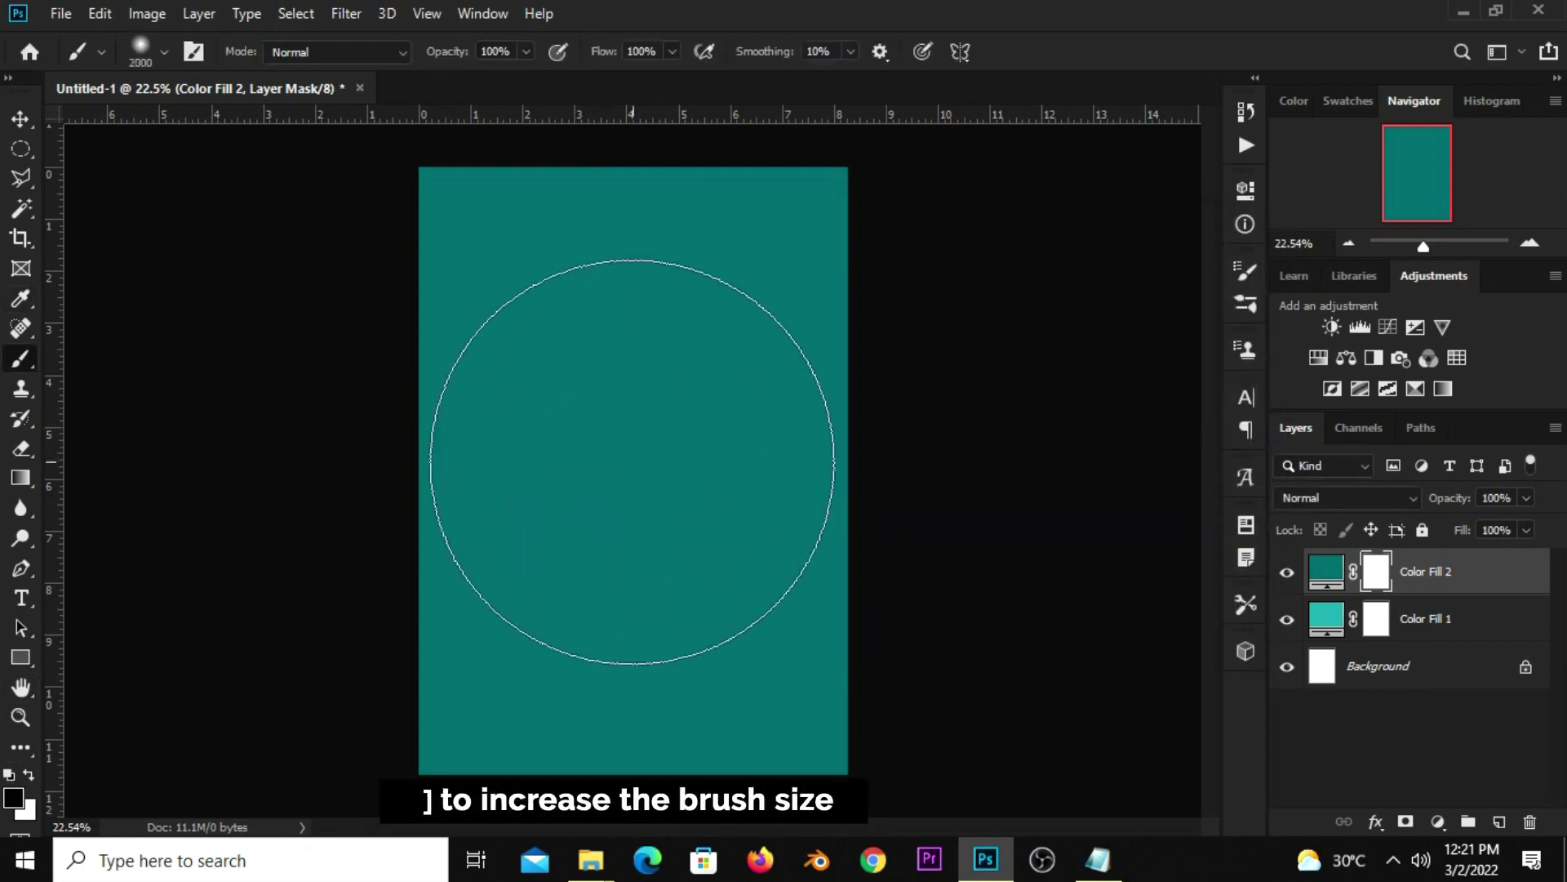
key("bracketright")
- Paint a soft spot in the mask's centre to reveal the lighter teal beneath
left_click(631, 464)
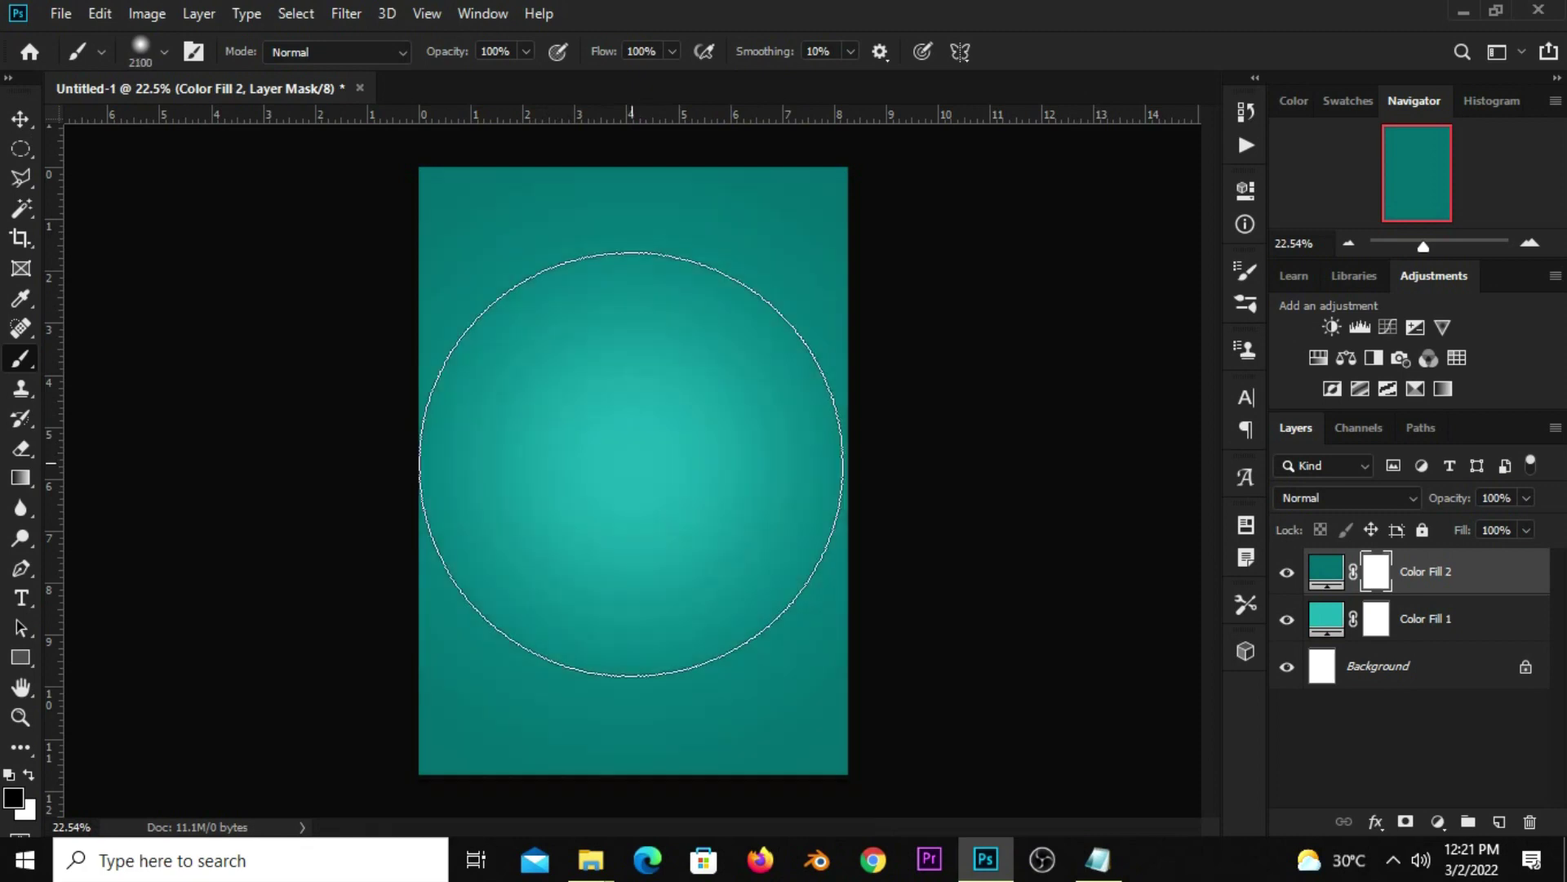
left_click(631, 464)
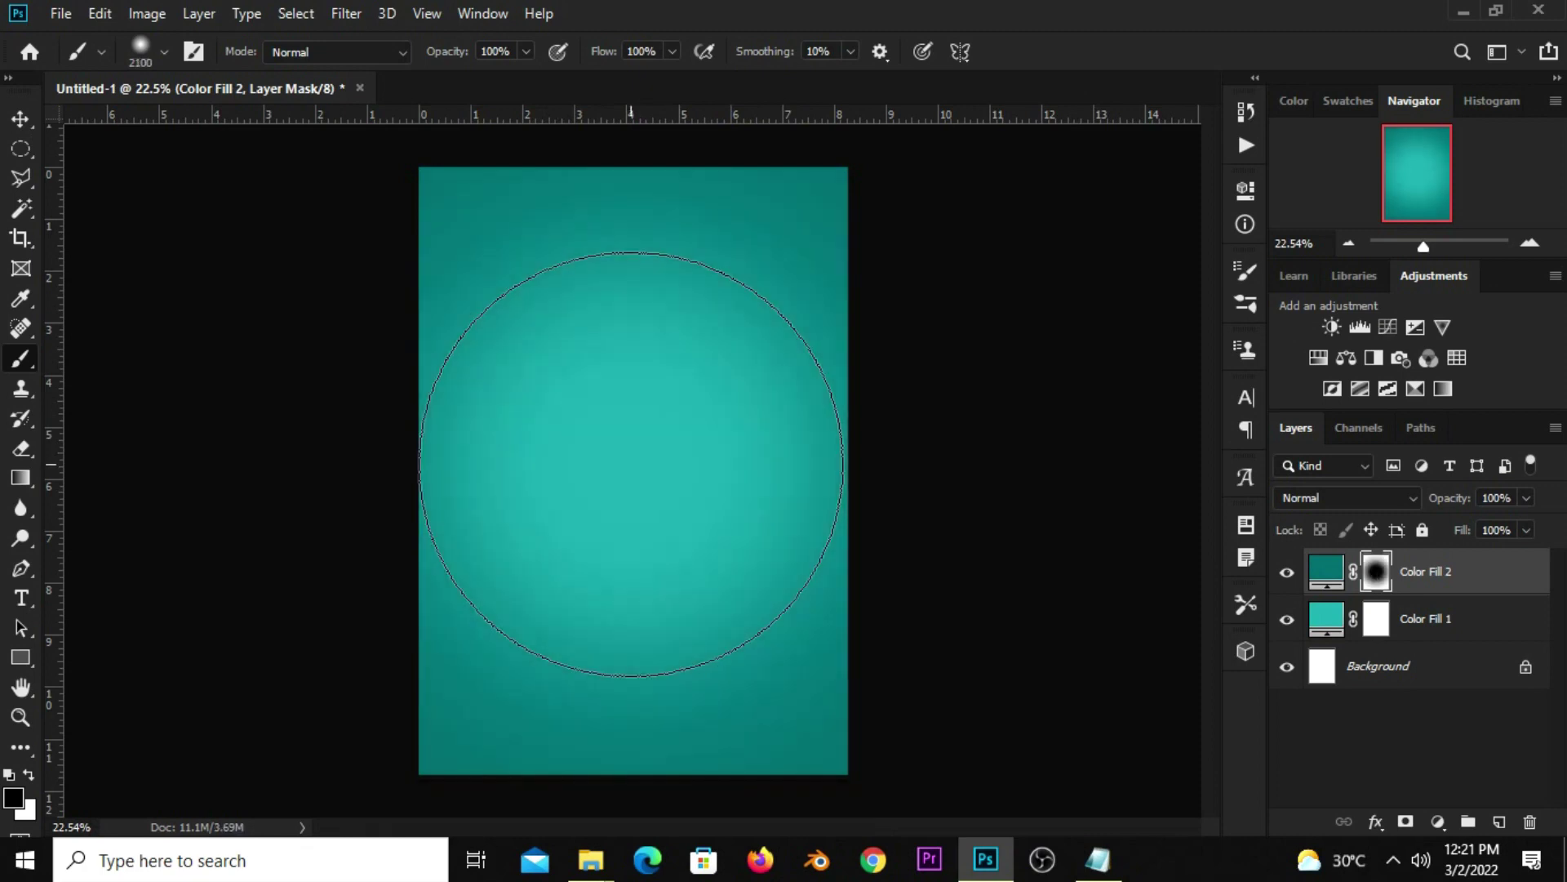
left_click(632, 464)
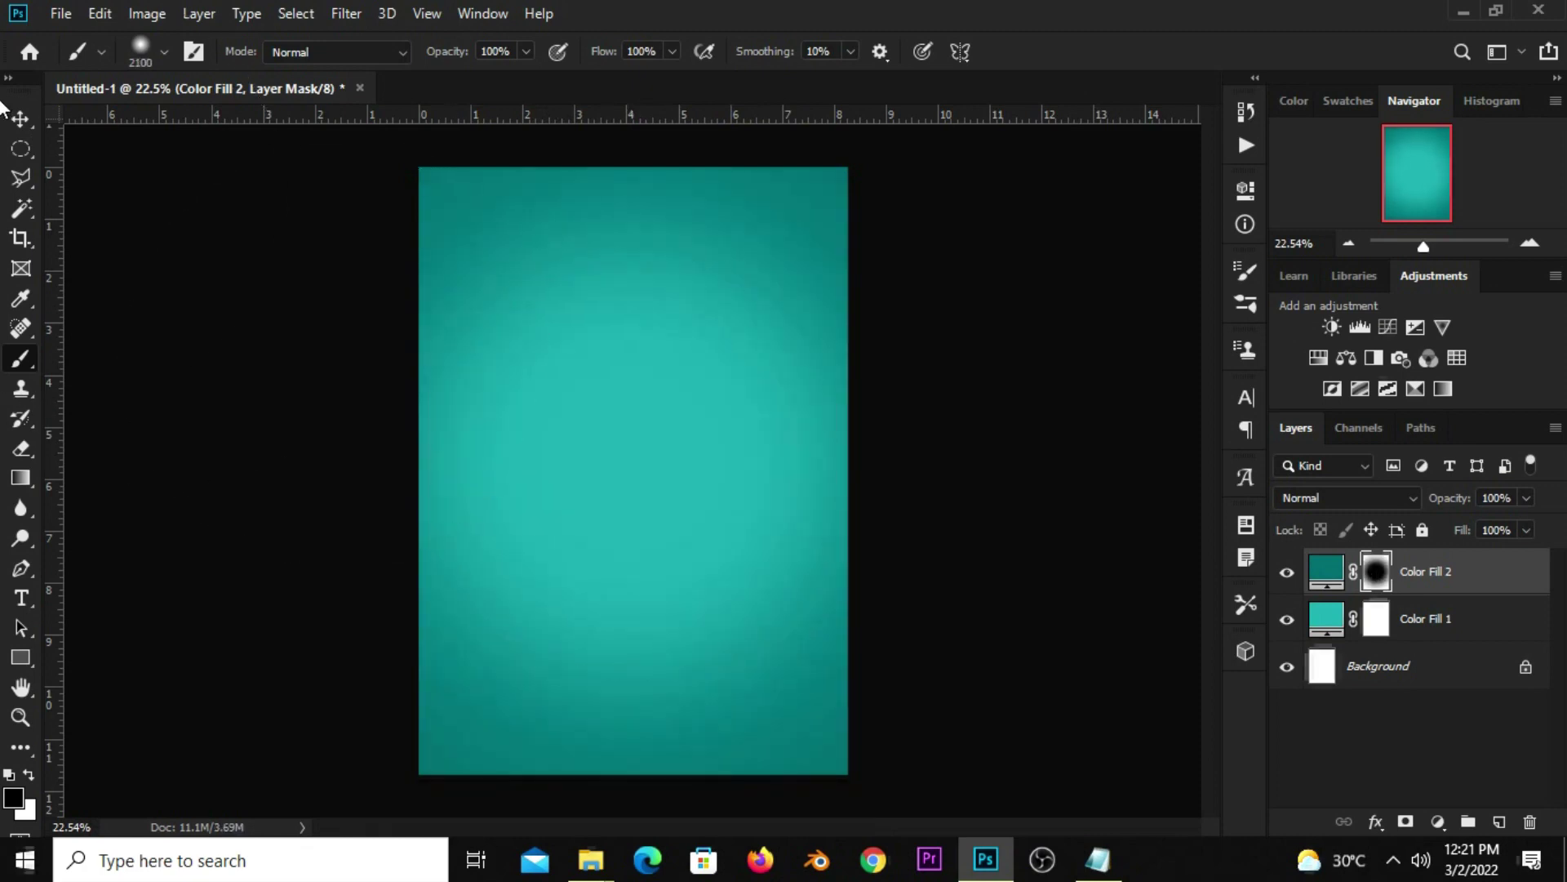
left_click(20, 120)
left_click(453, 490)
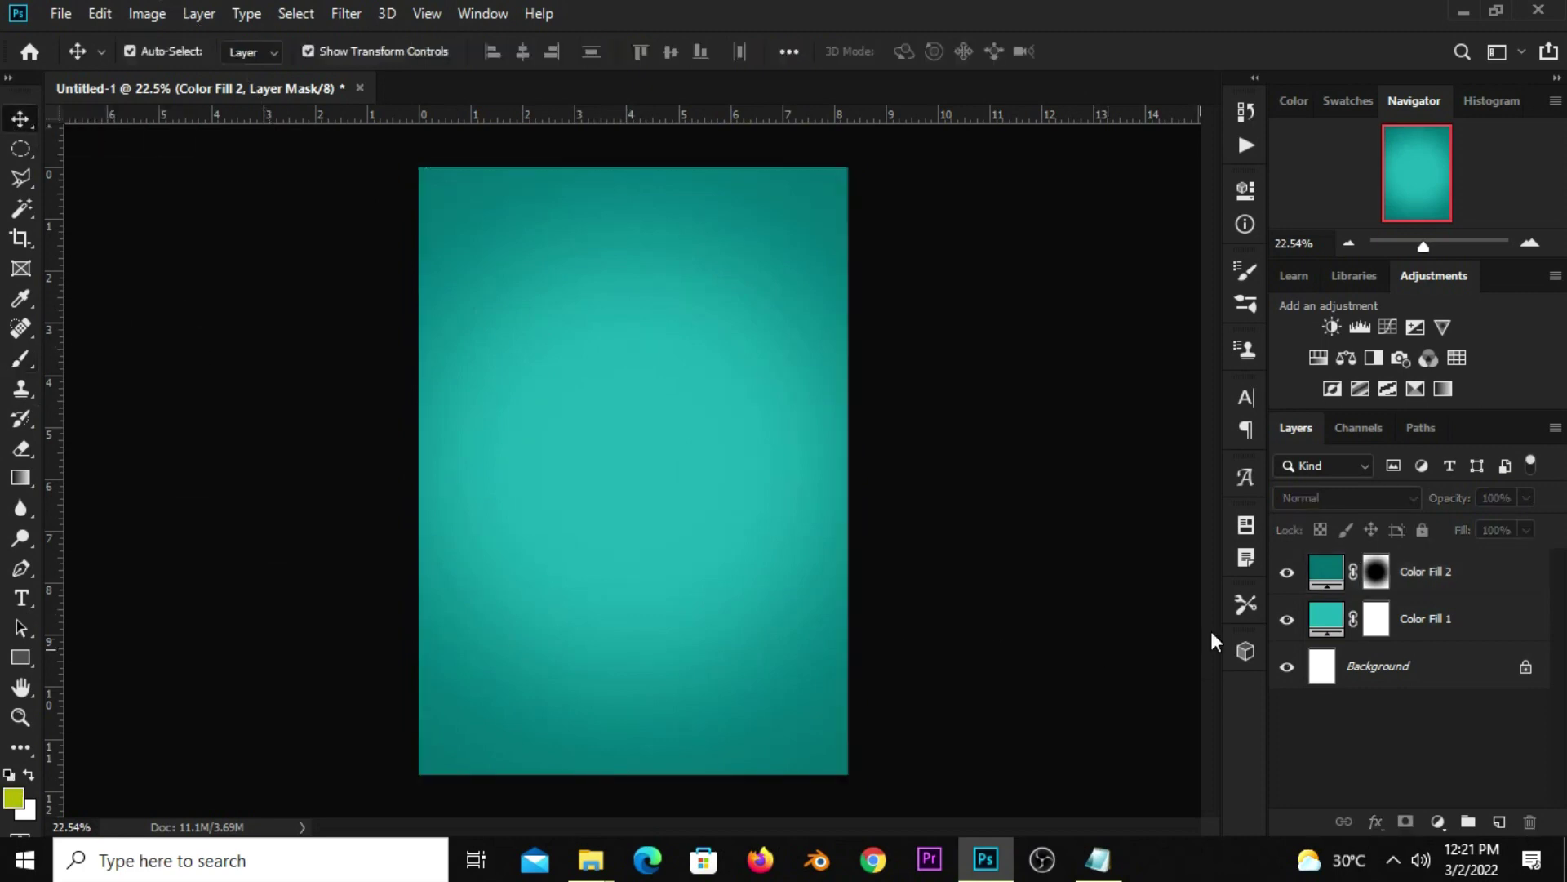
left_click(1289, 574)
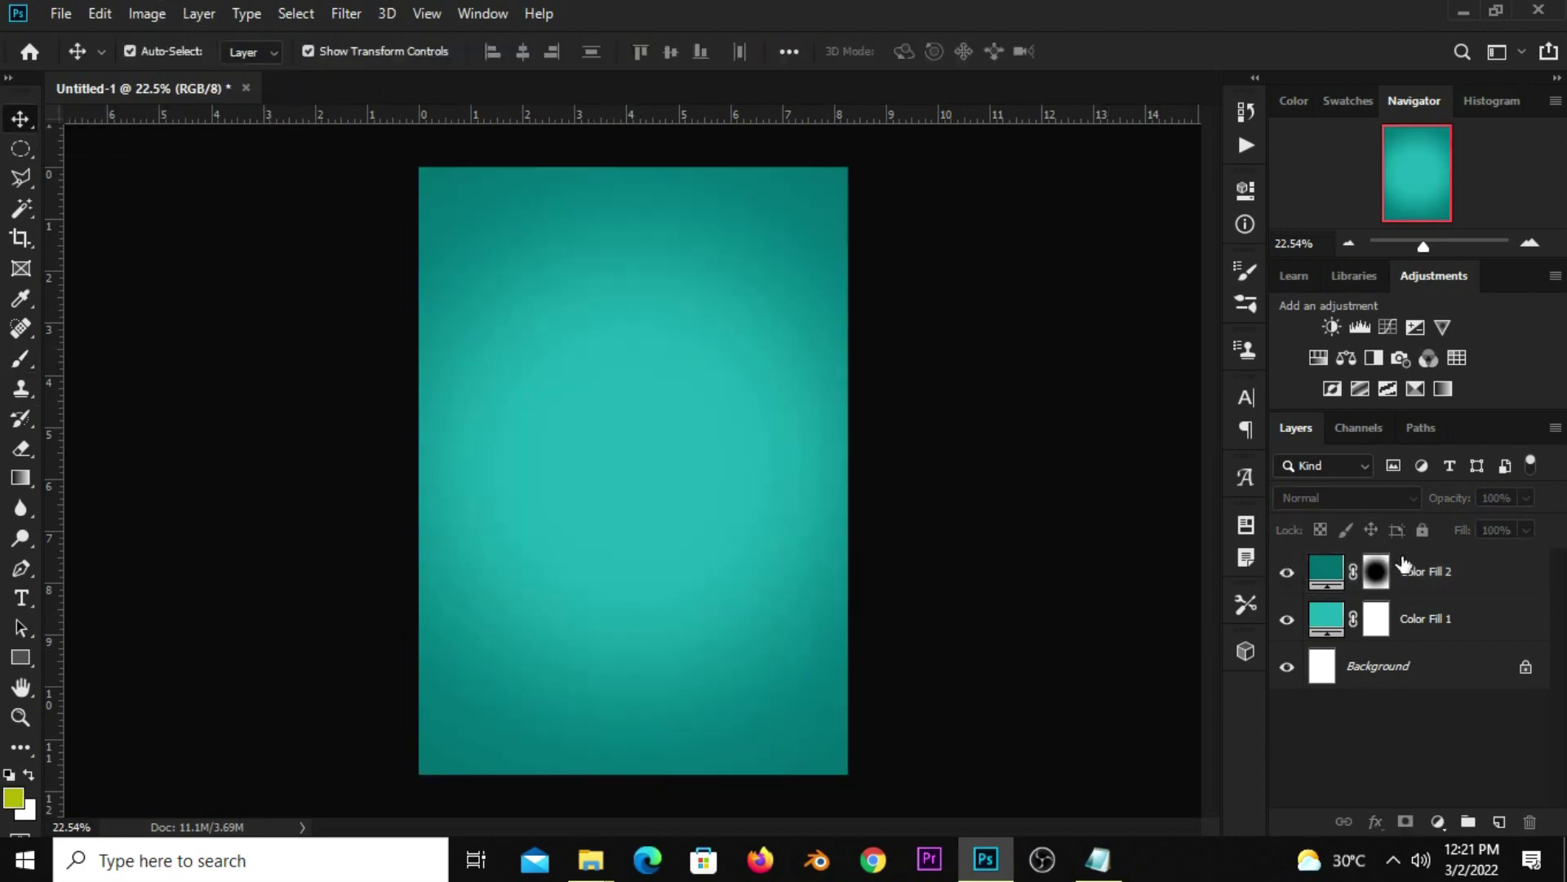
left_click(1407, 574)
- Duplicate the vignette layer to darken the edges further
key("ctrl+j")
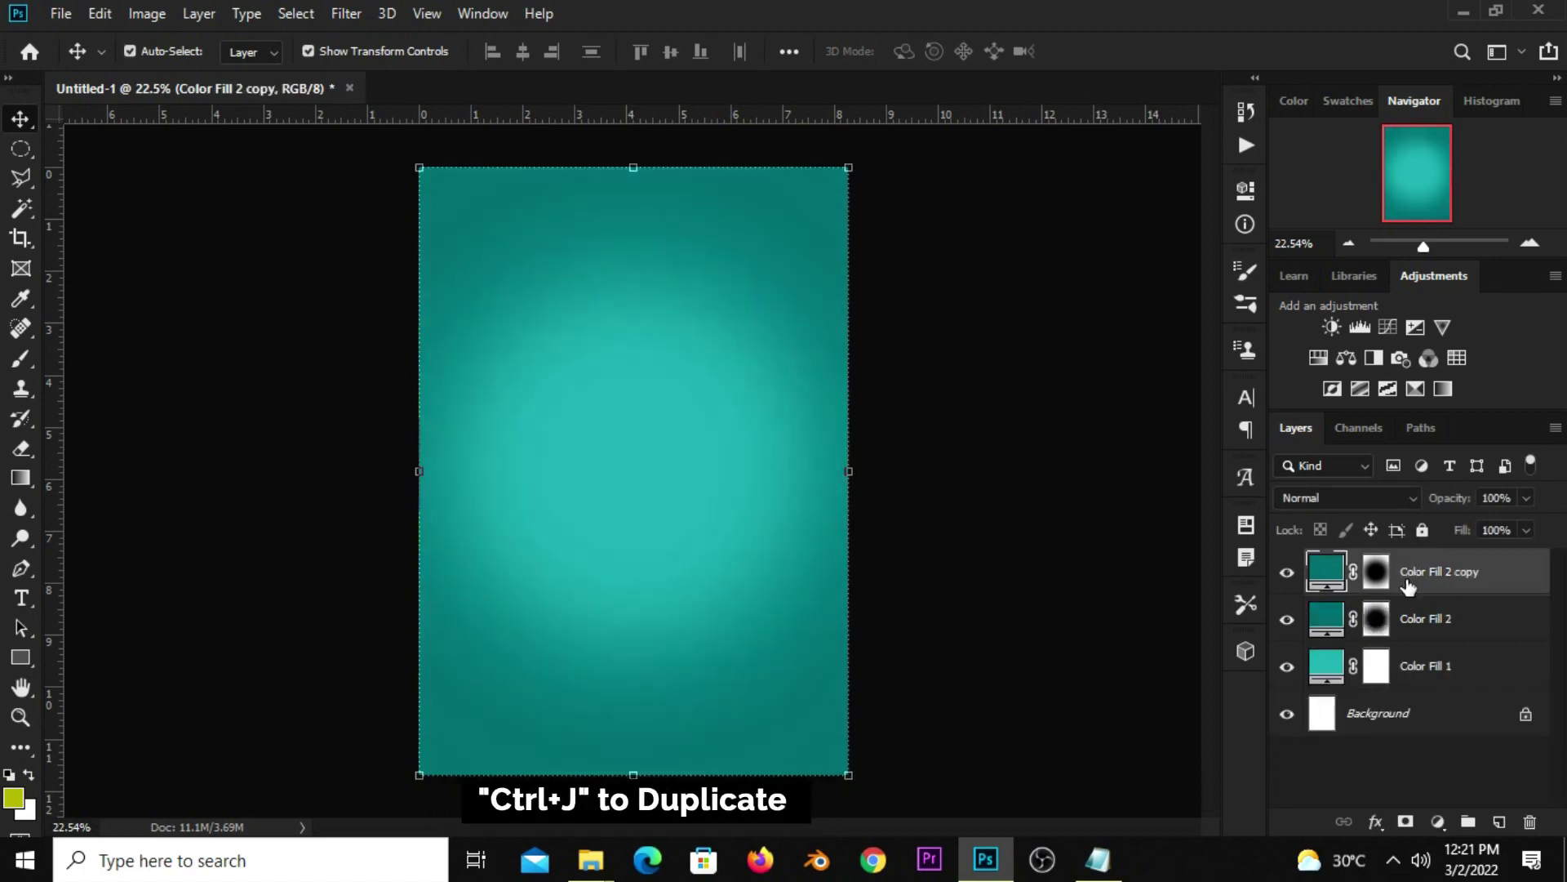
left_click(1289, 571)
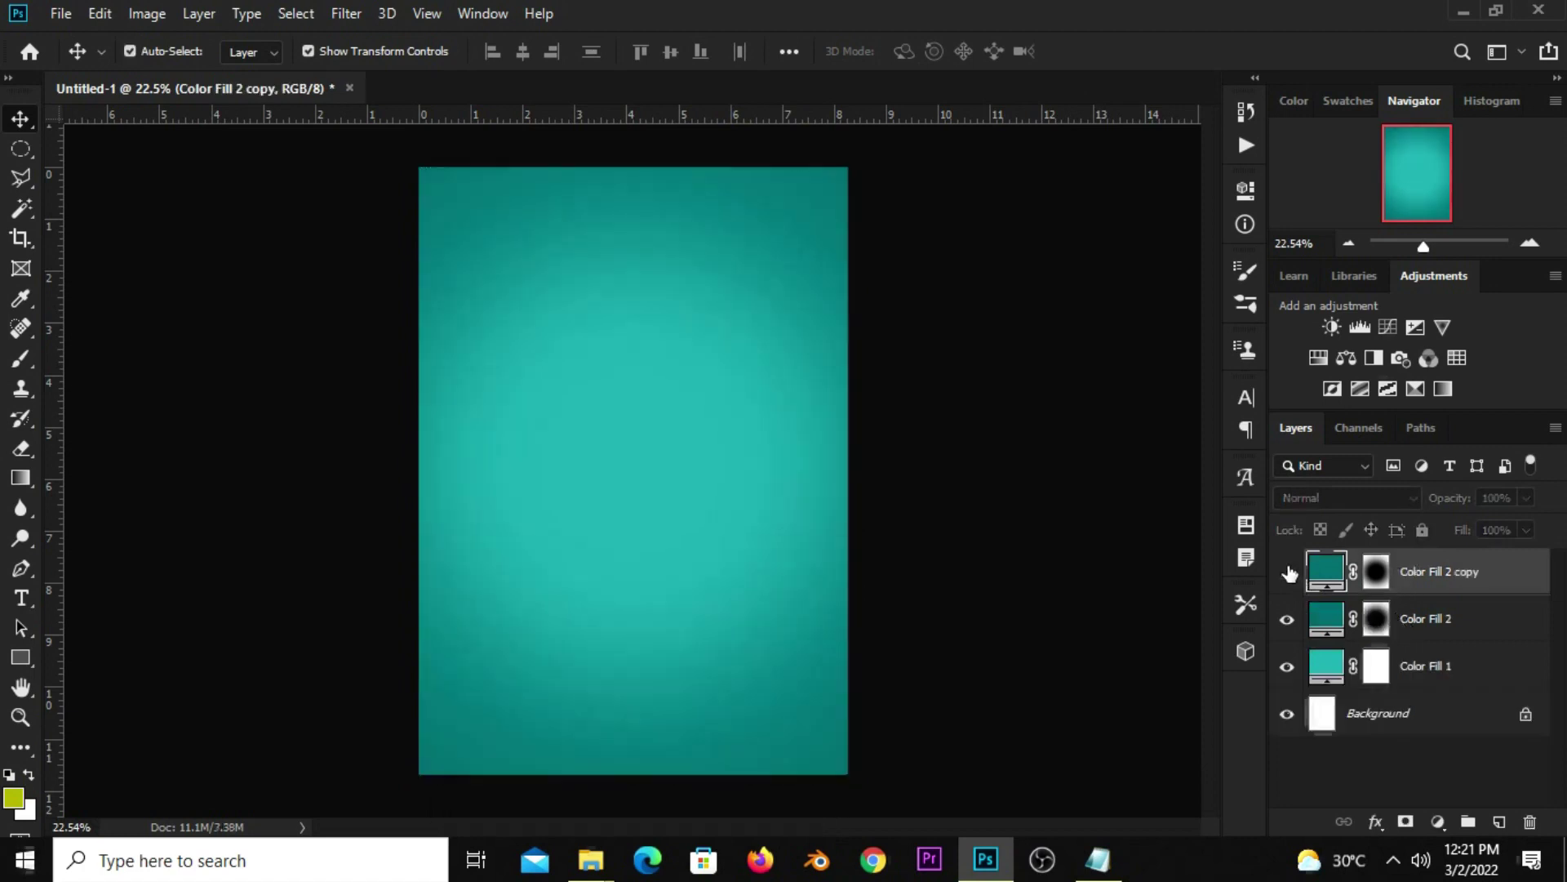
left_click(931, 477)
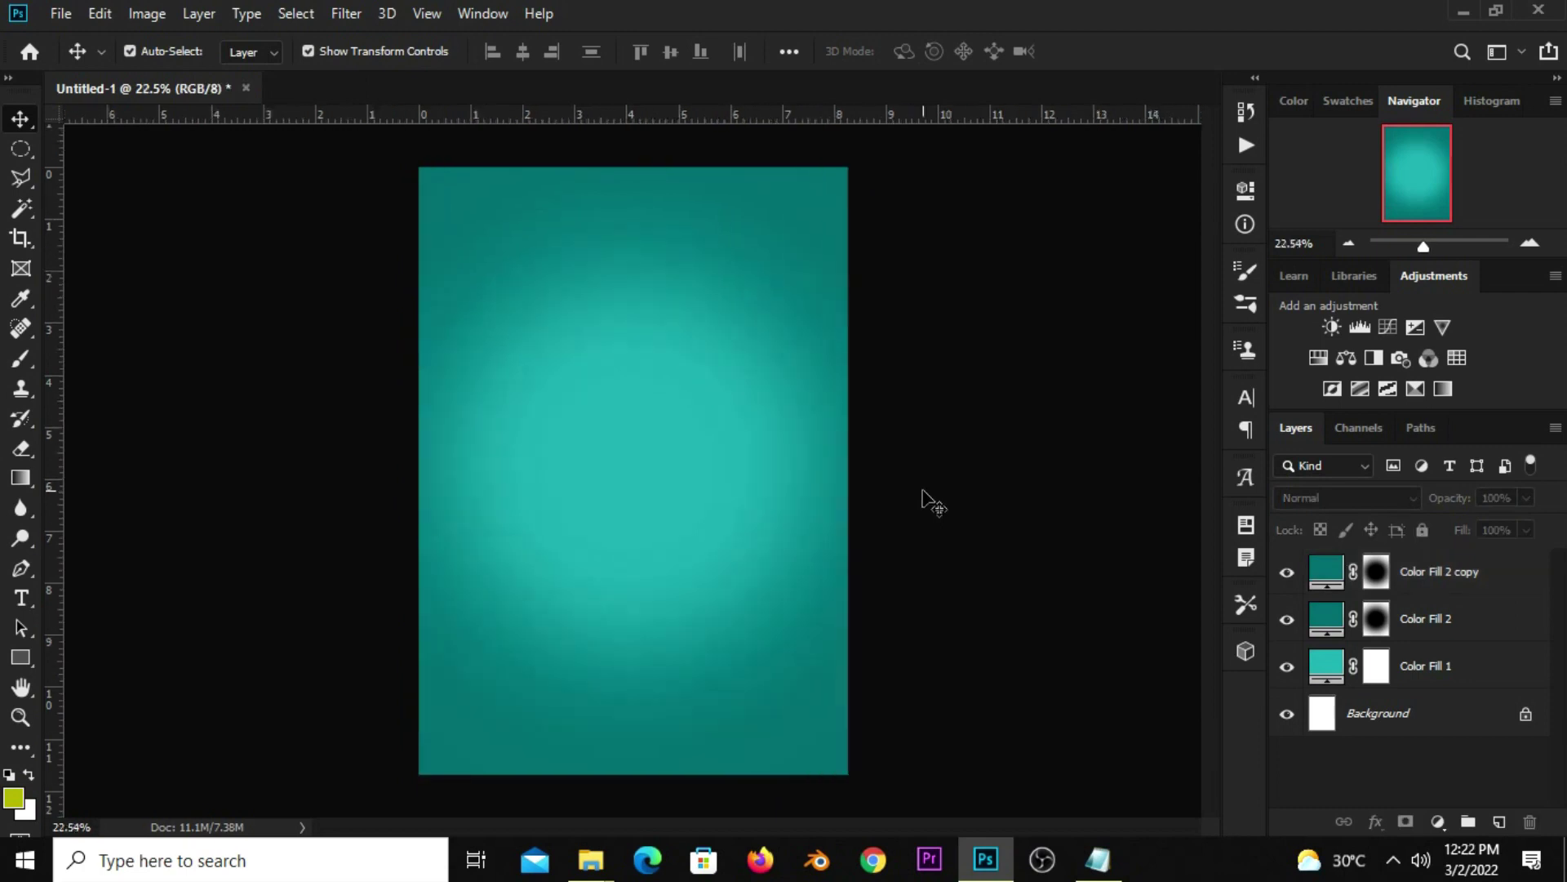
- Open the recent file silk resources.psd and zoom in on it
left_click(65, 14)
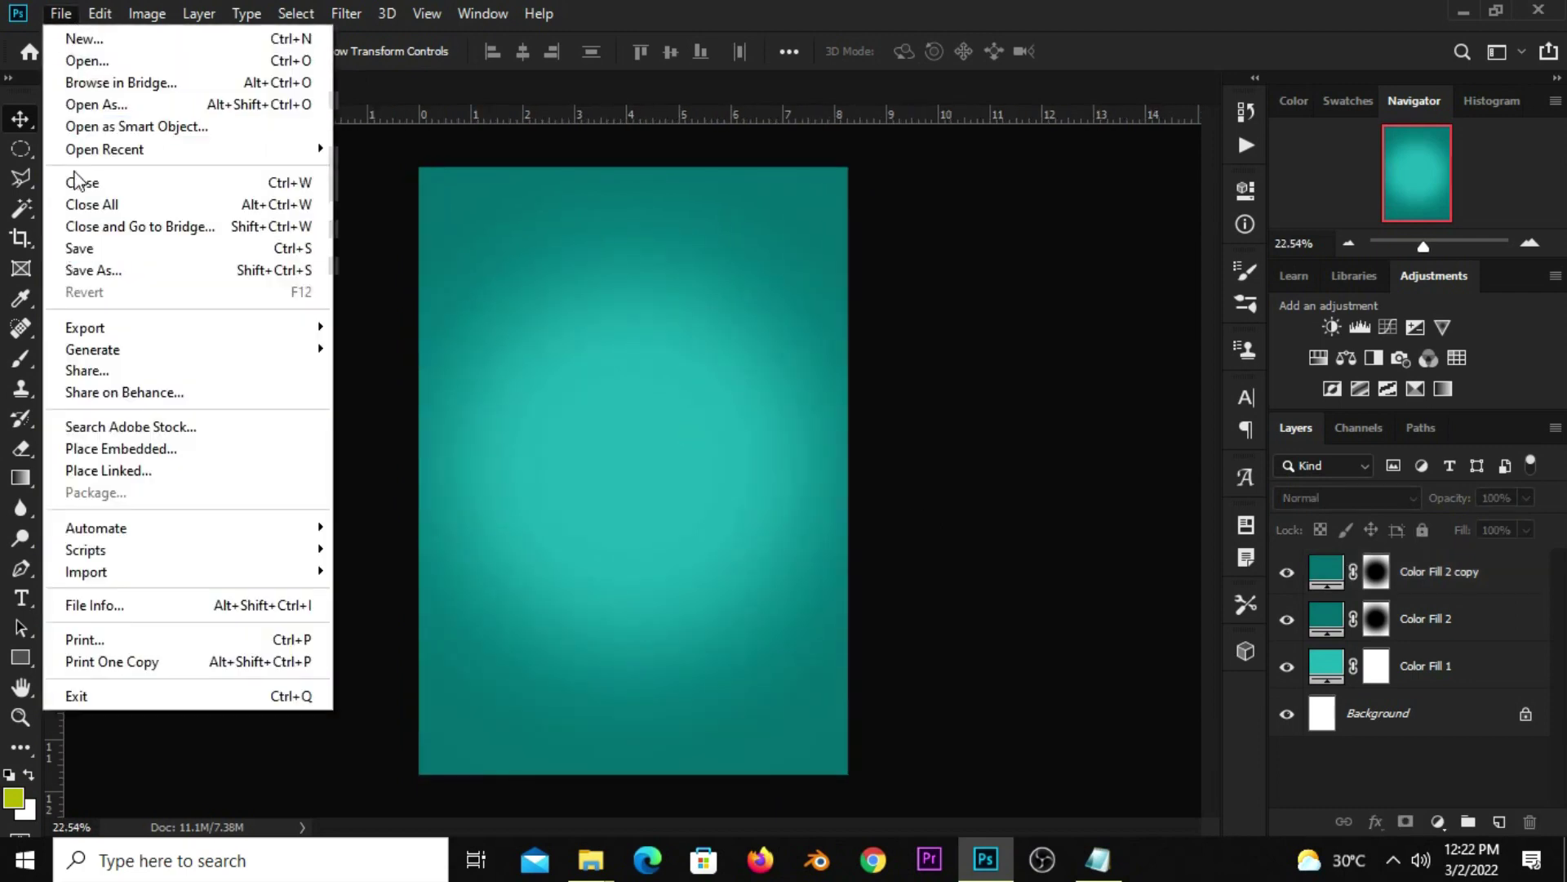
mouse_move(104, 149)
left_click(461, 149)
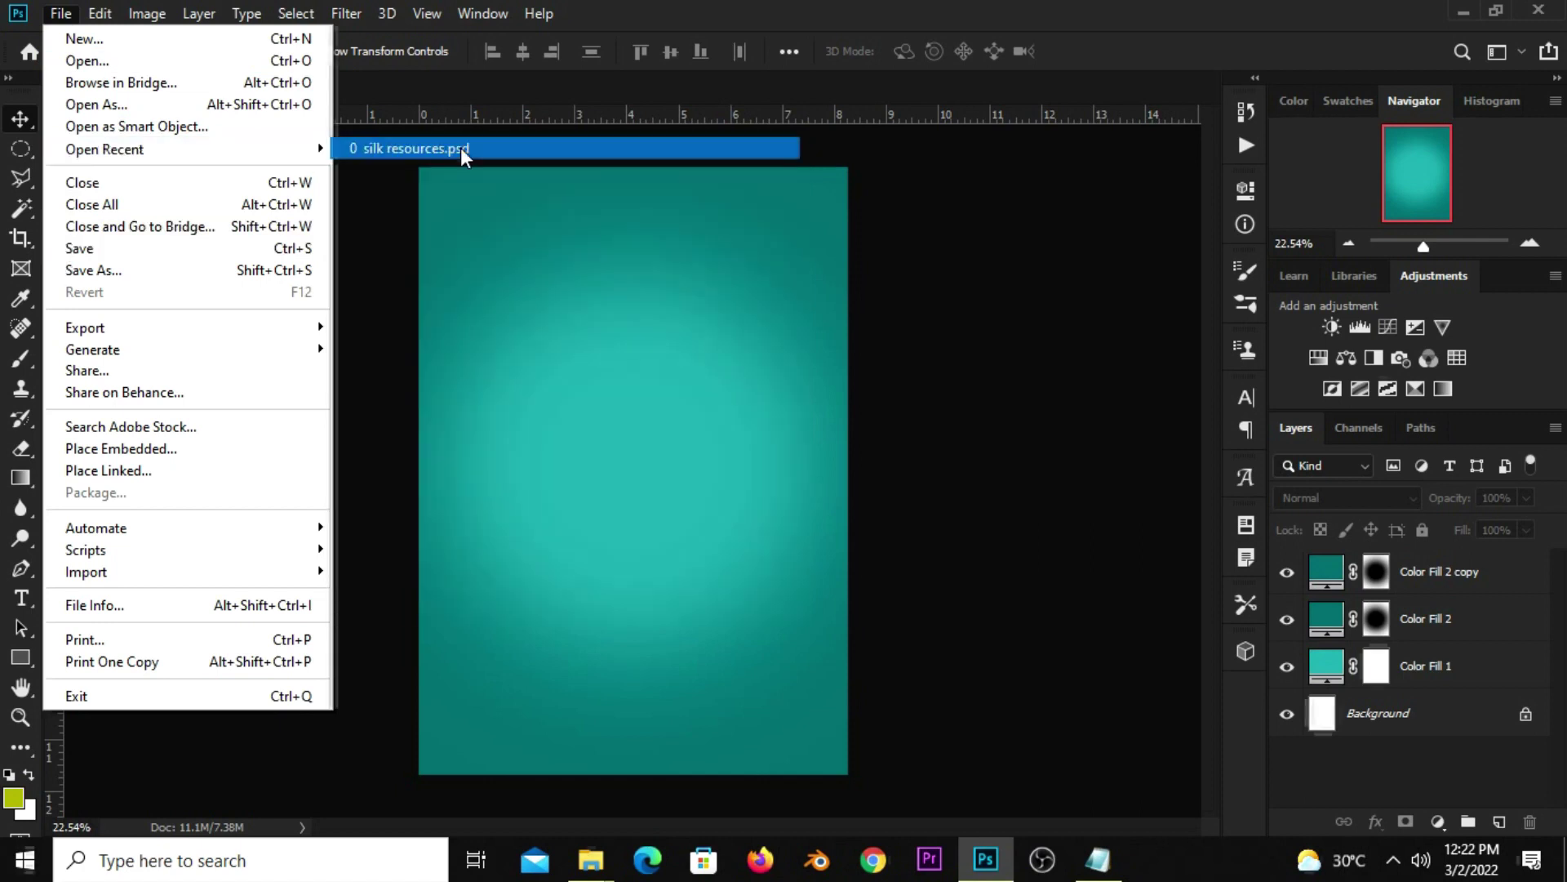
key("ctrl+plus")
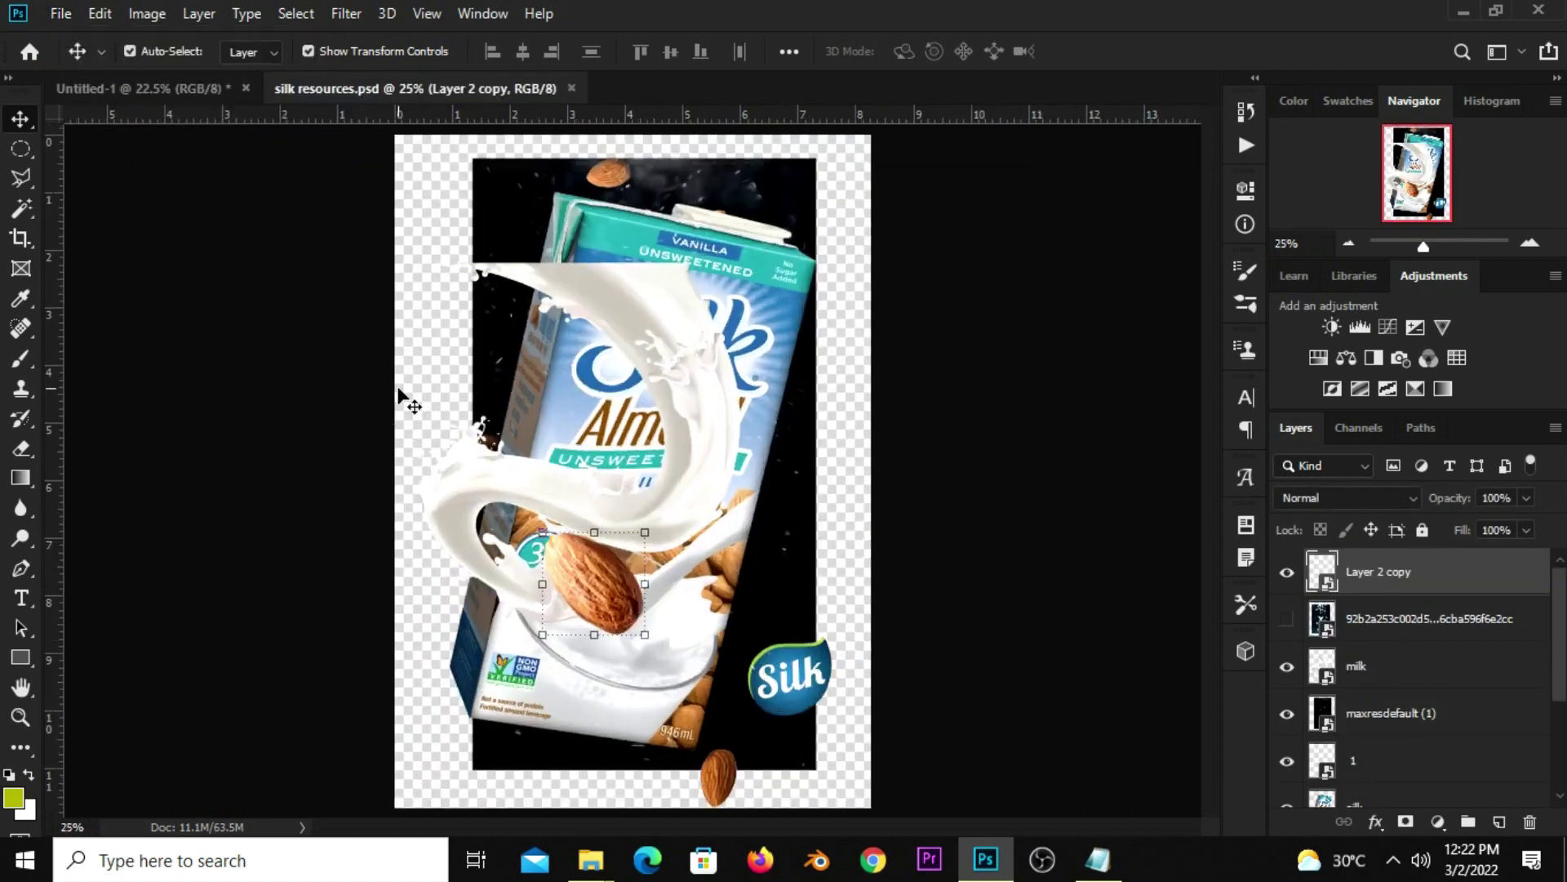
scroll(1420, 698, "down", 2)
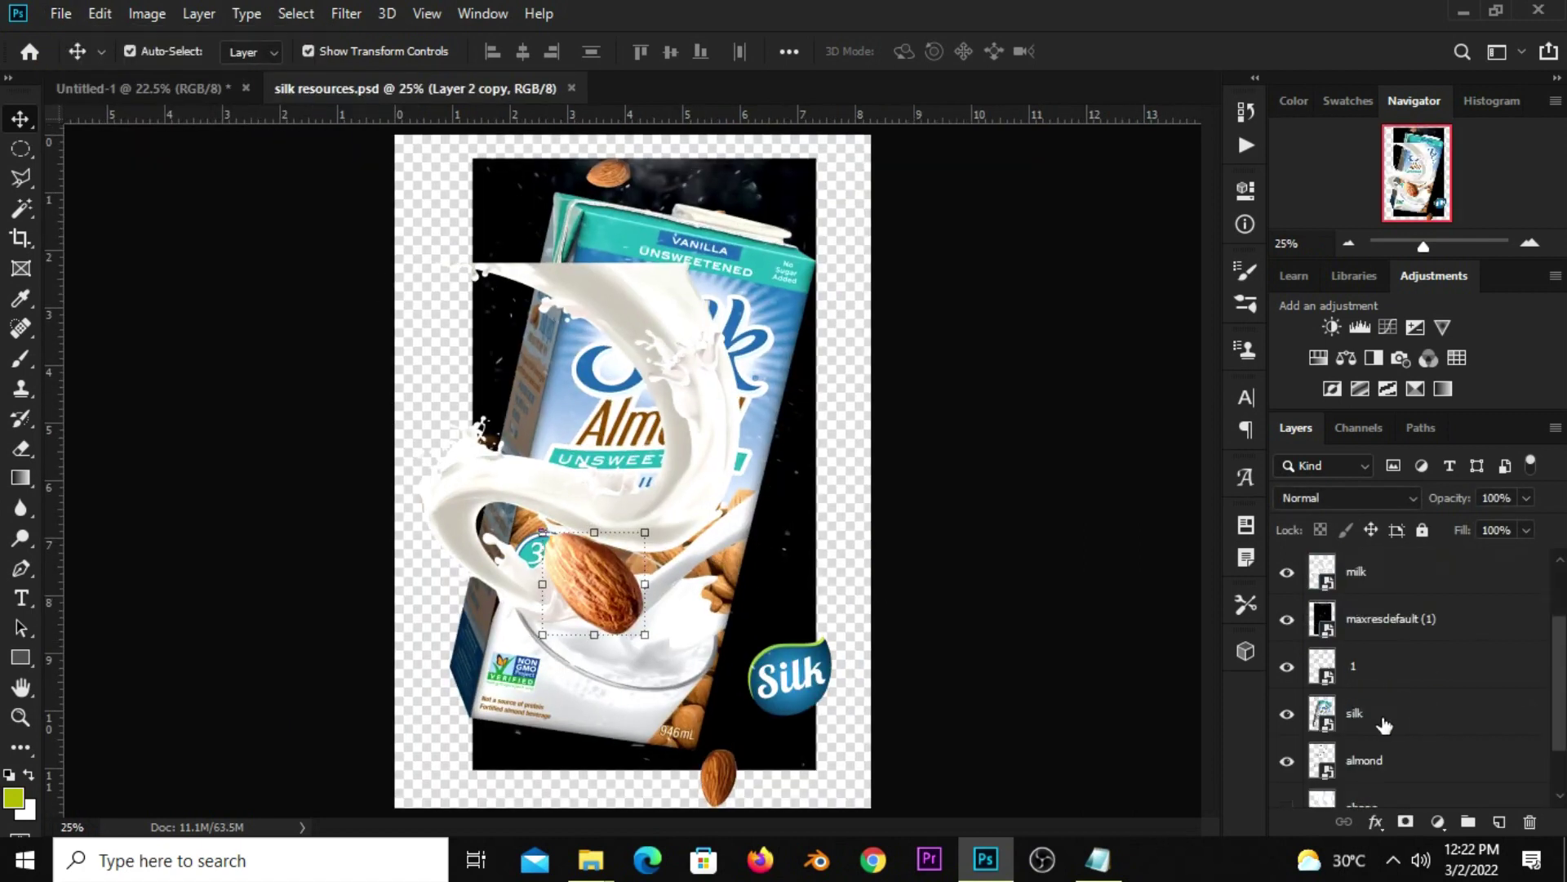
- Show and copy the sunburst stripe shape layer, then return to the teal poster
left_click(1364, 674)
scroll(1364, 698, "down", 1)
scroll(1363, 718, "down", 1)
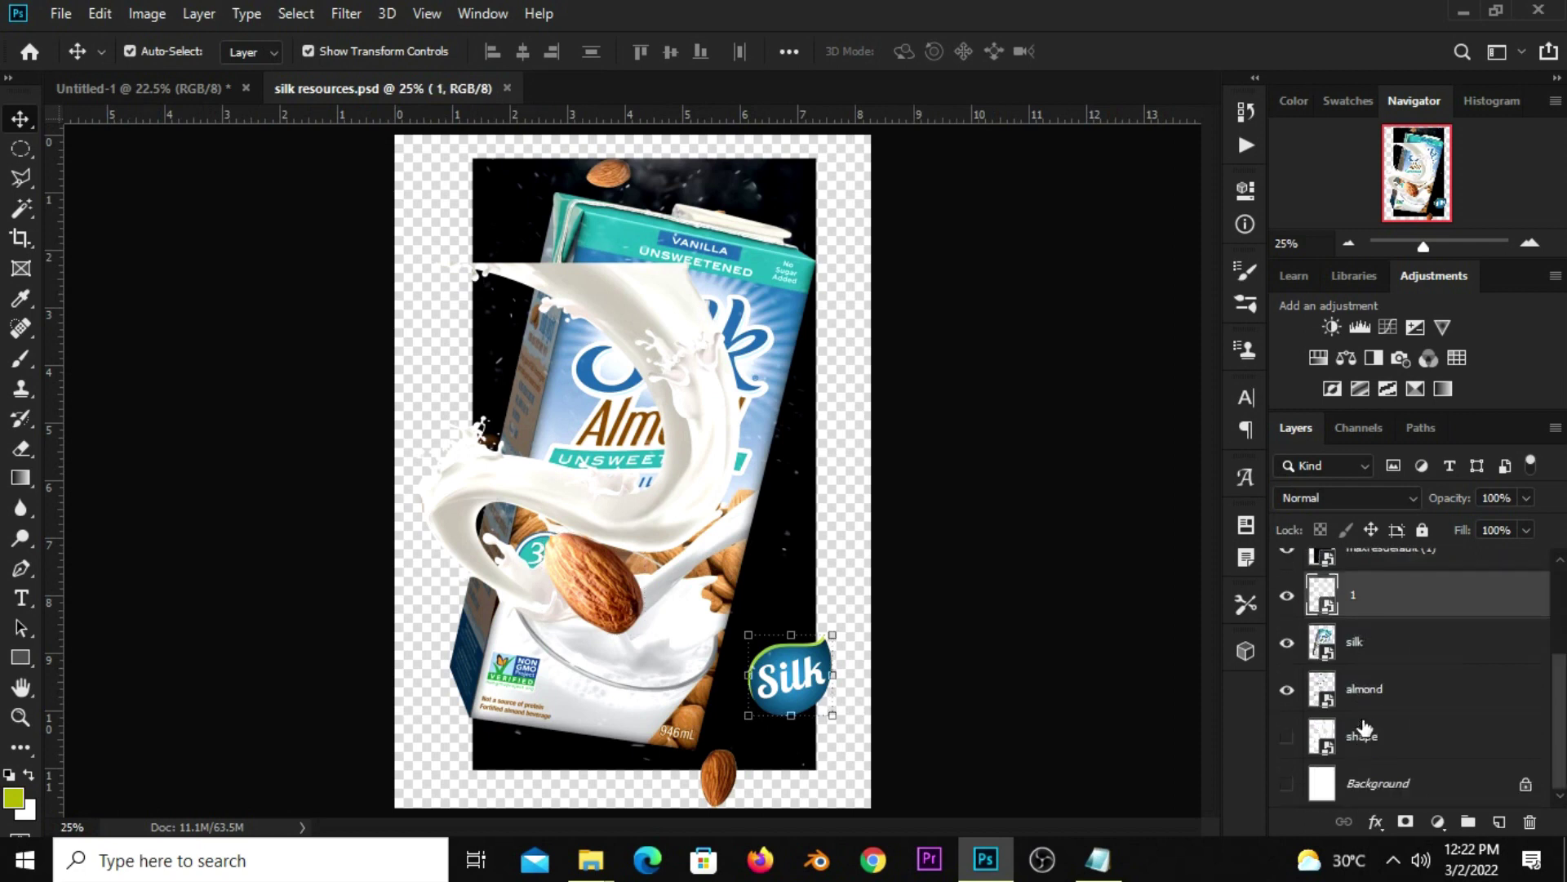
left_click(1286, 738)
left_click(1380, 747)
left_click_drag(463, 428, 418, 325)
key("ctrl+c")
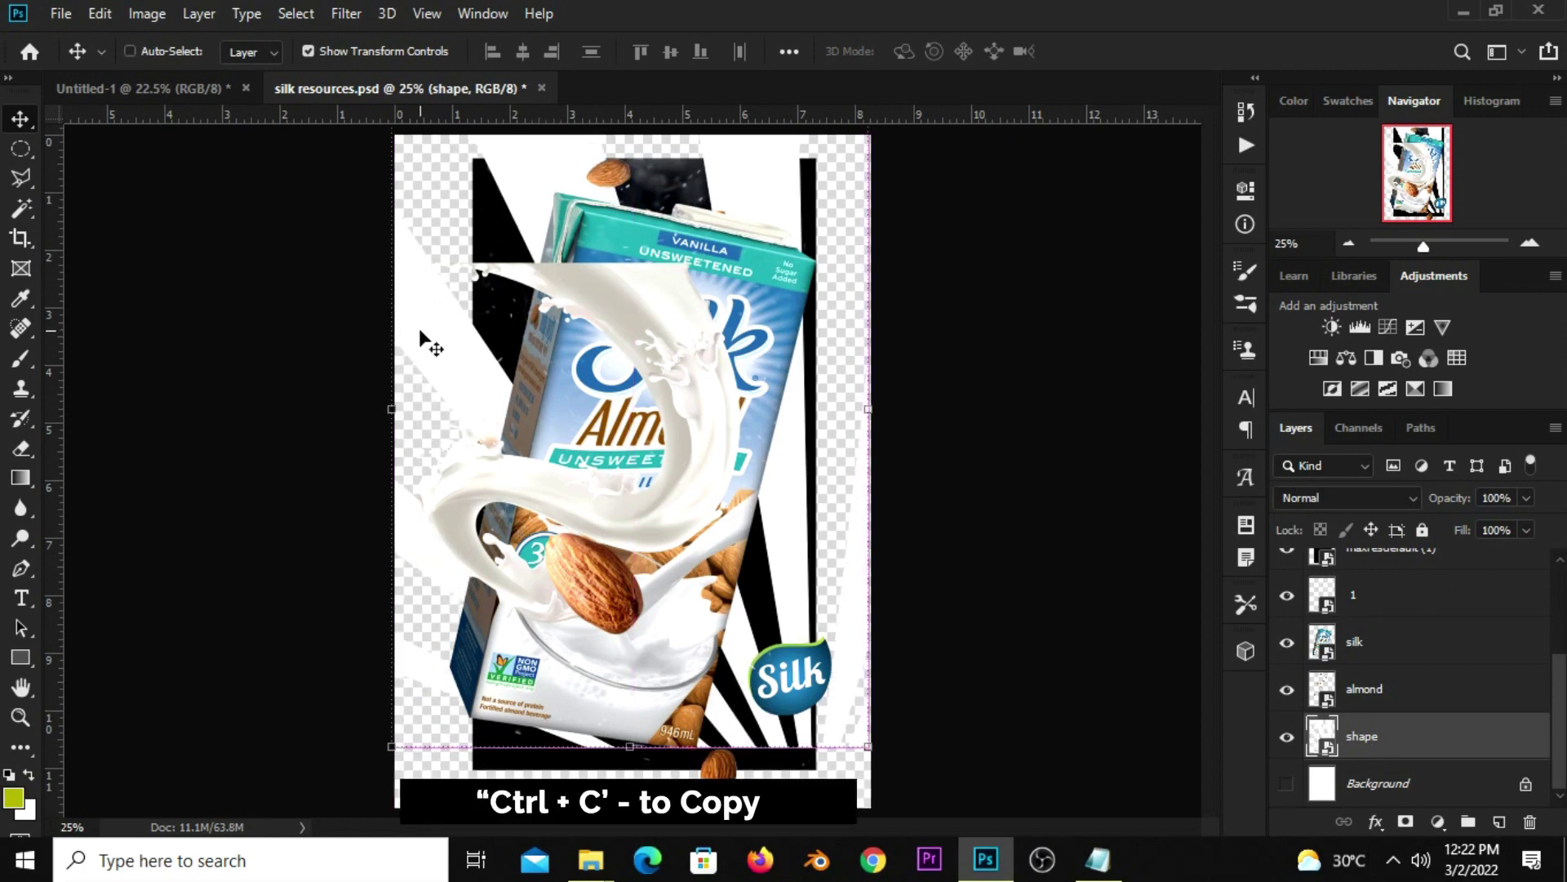
left_click(187, 93)
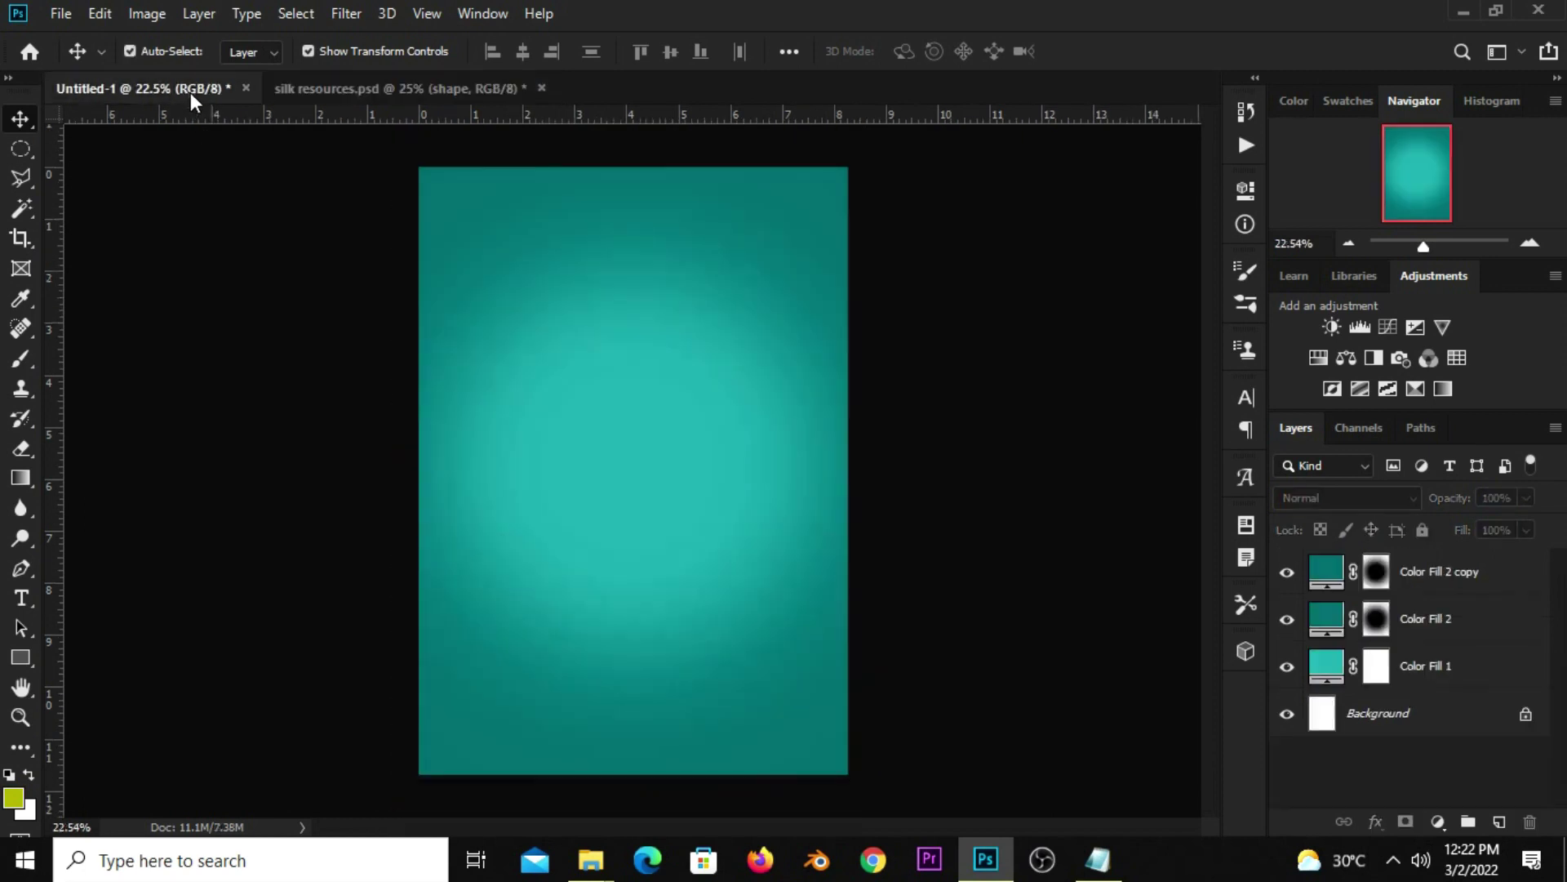
- Paste the sunburst shape into the poster and scale it to cover the canvas
key("ctrl+v")
key("ctrl+0")
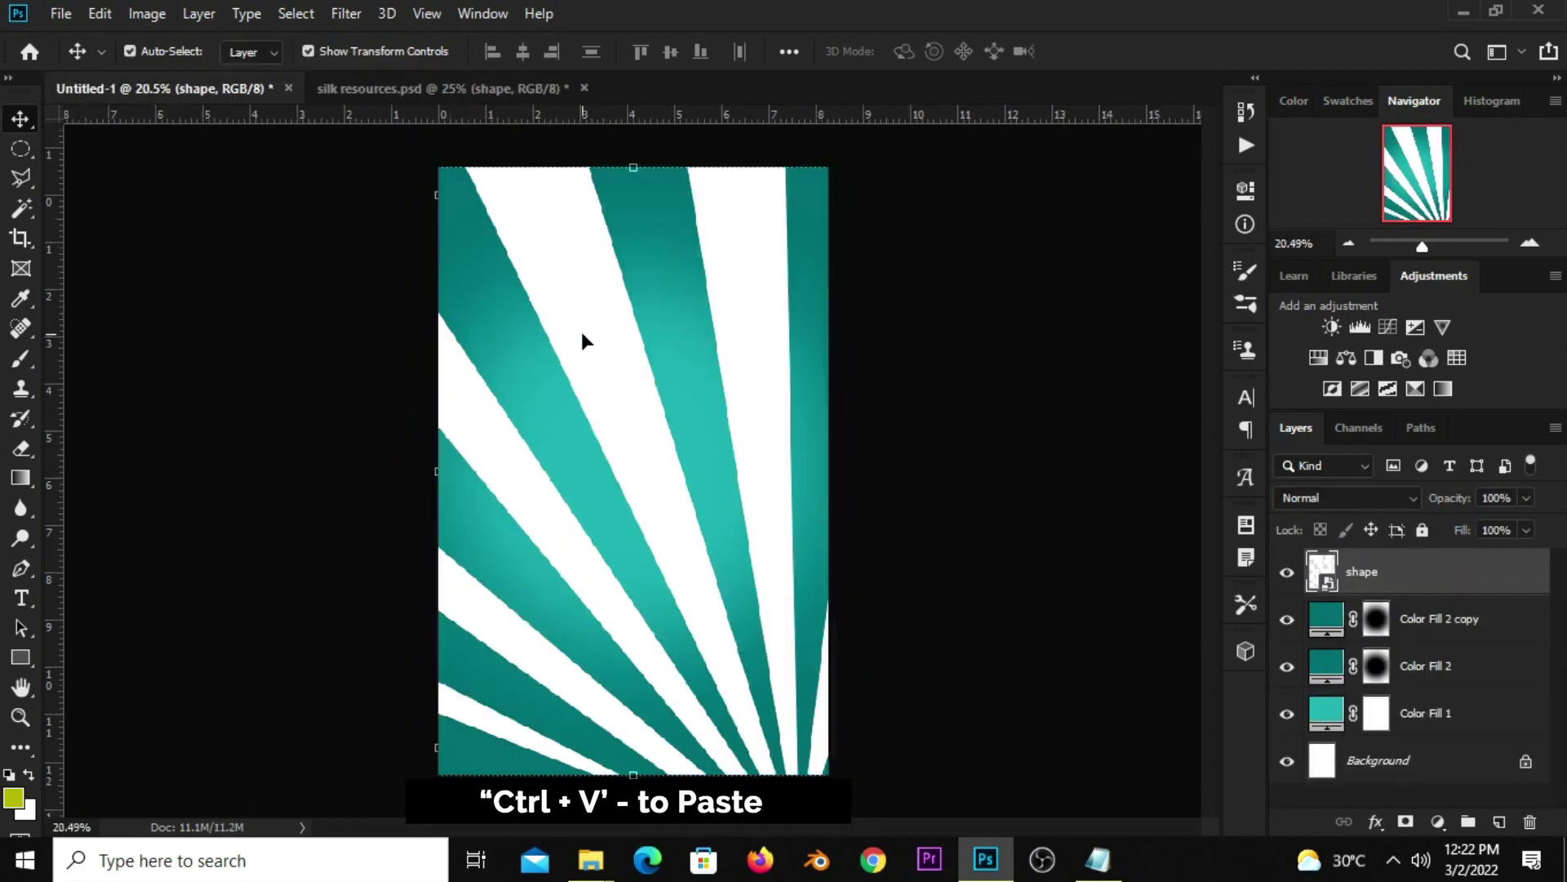
key("ctrl+t")
left_click_drag(441, 195, 434, 190)
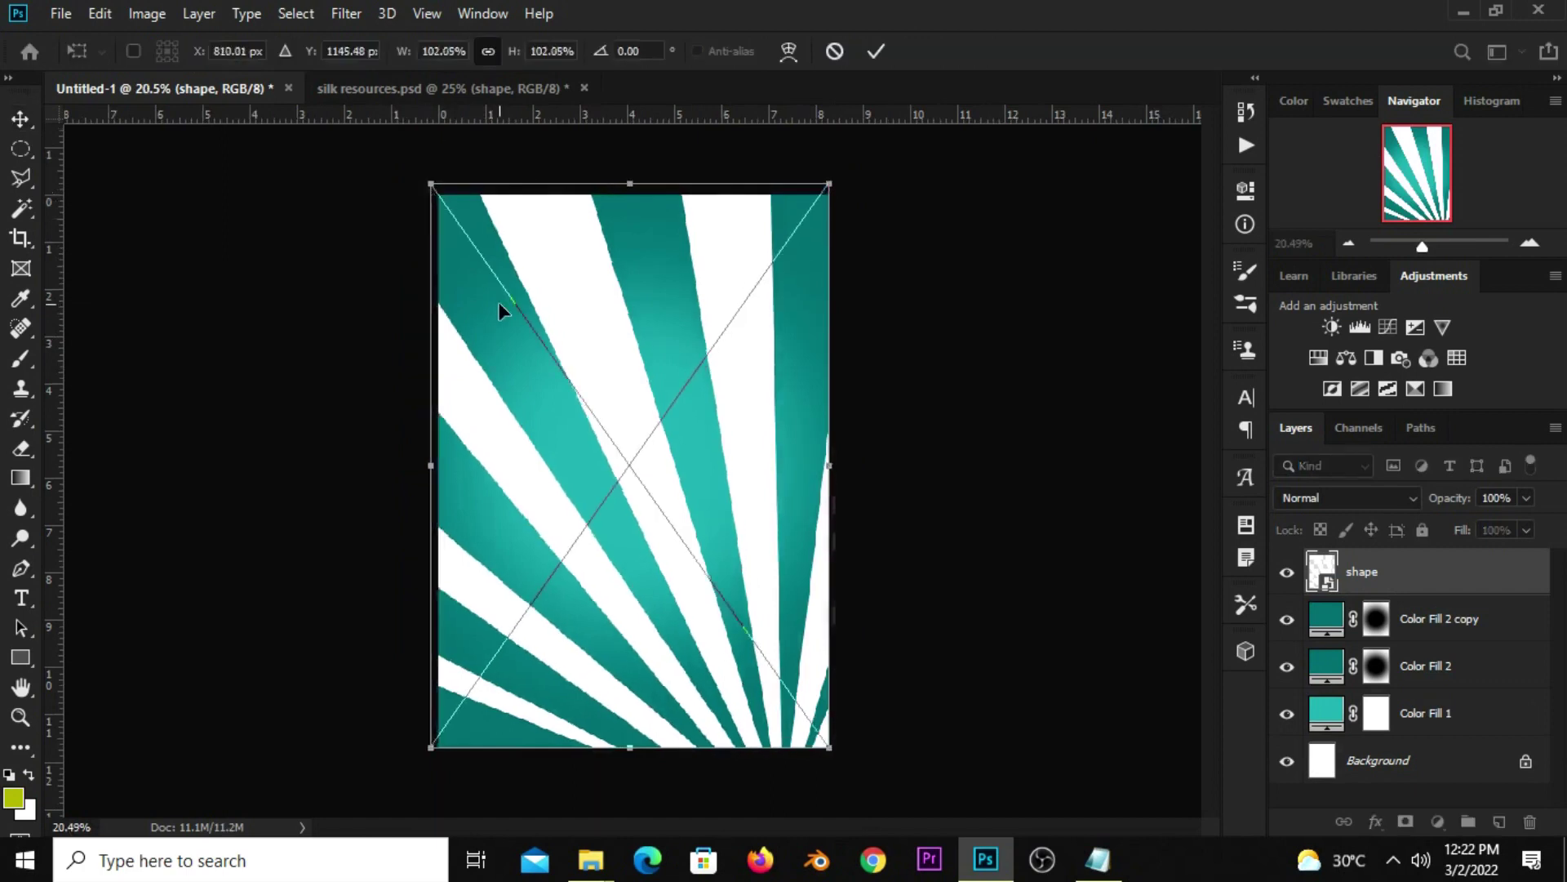
key("Return")
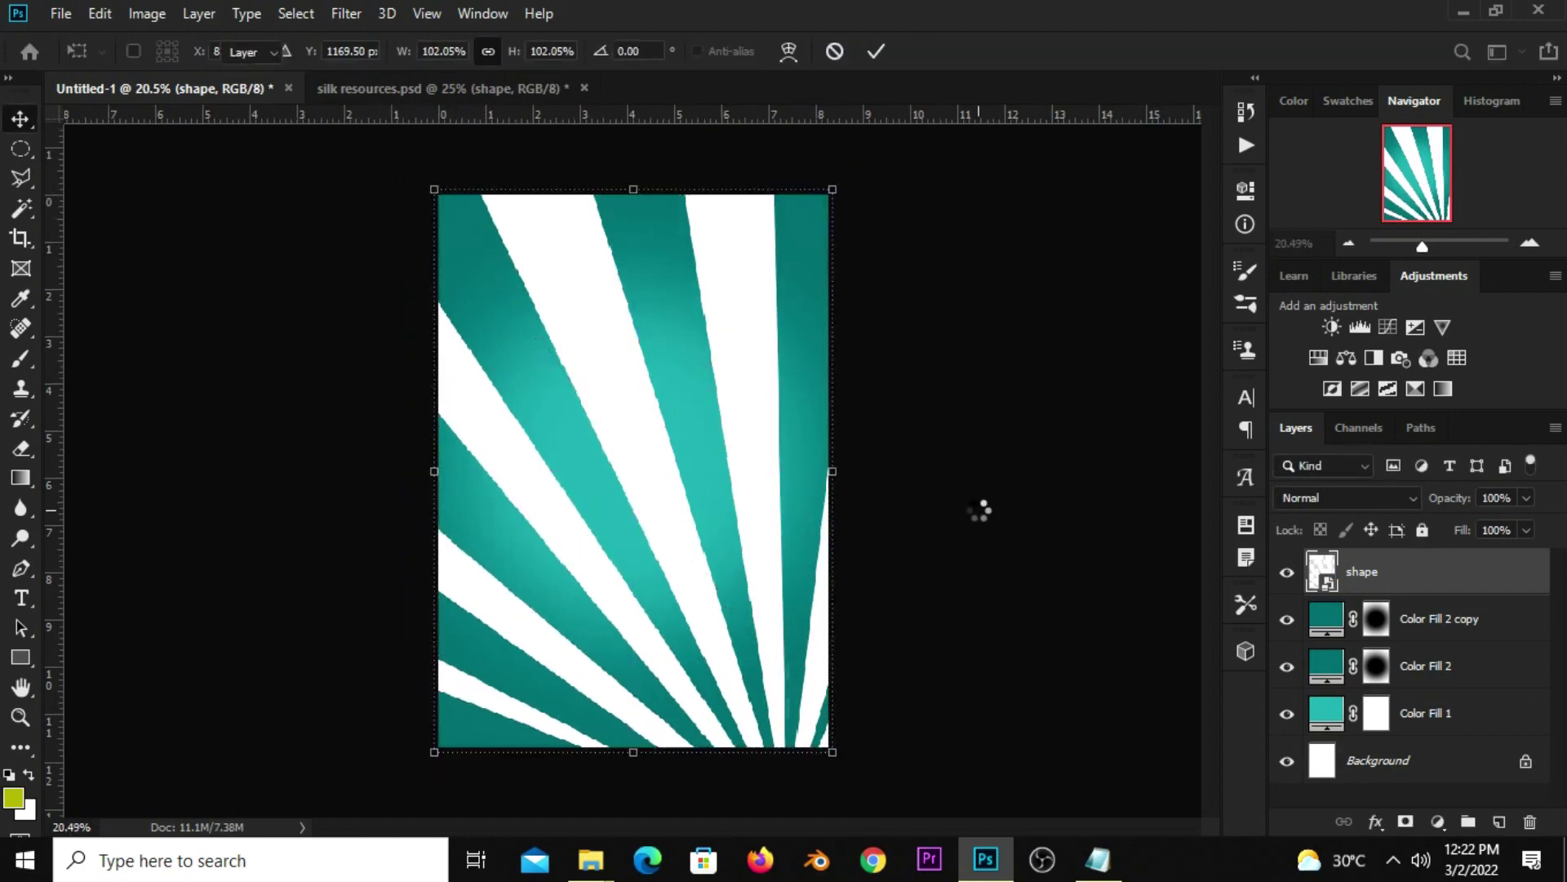
- Set the sunburst layer to Overlay blend mode at about 7% opacity
scroll(977, 526, "up", 1)
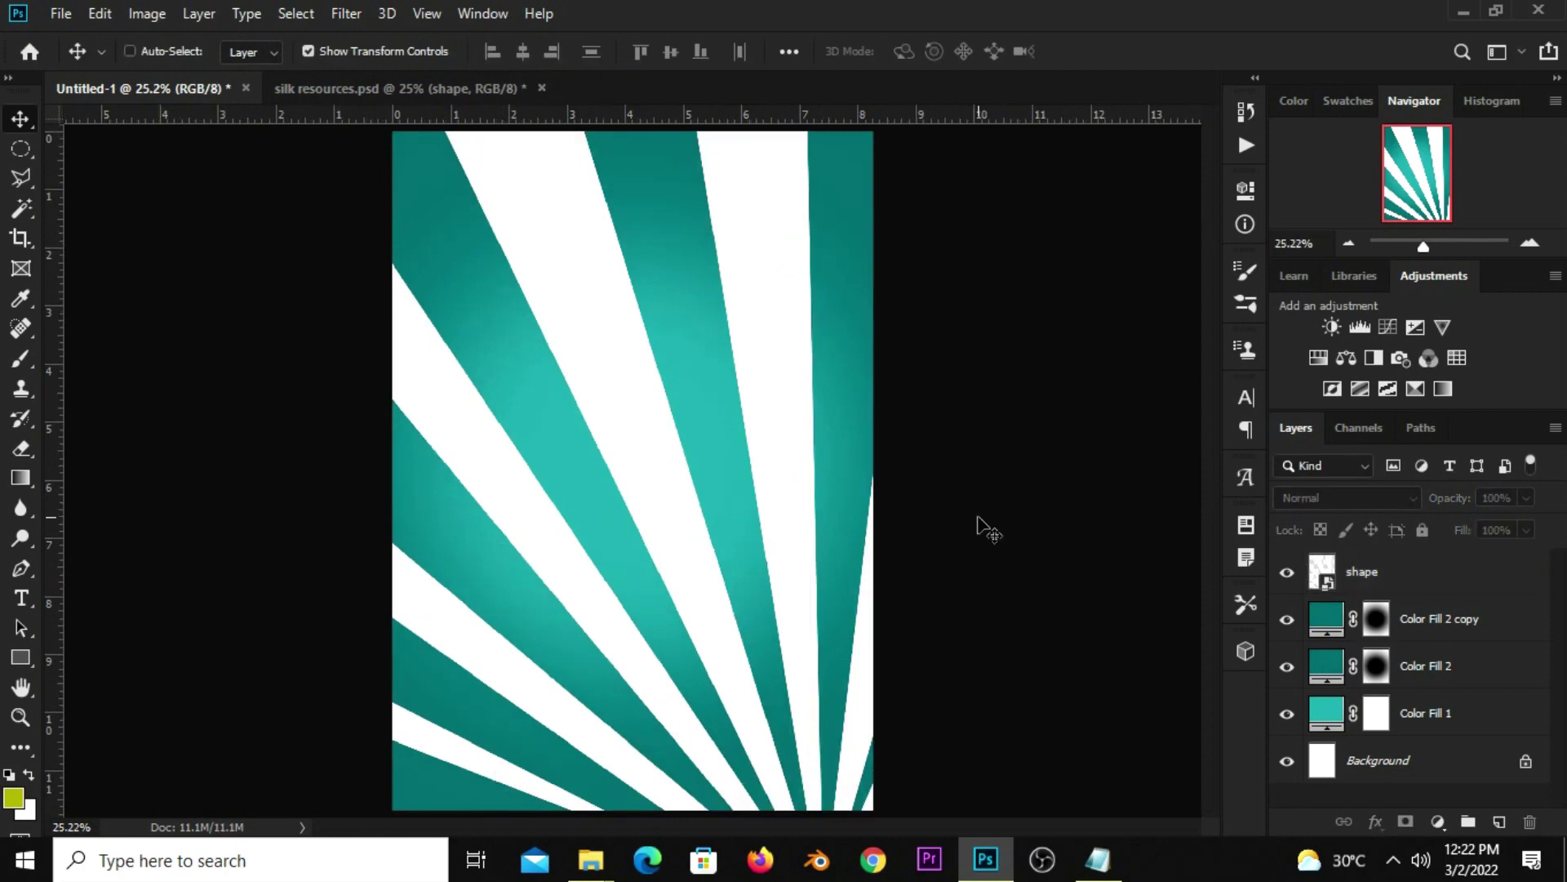
left_click(797, 494)
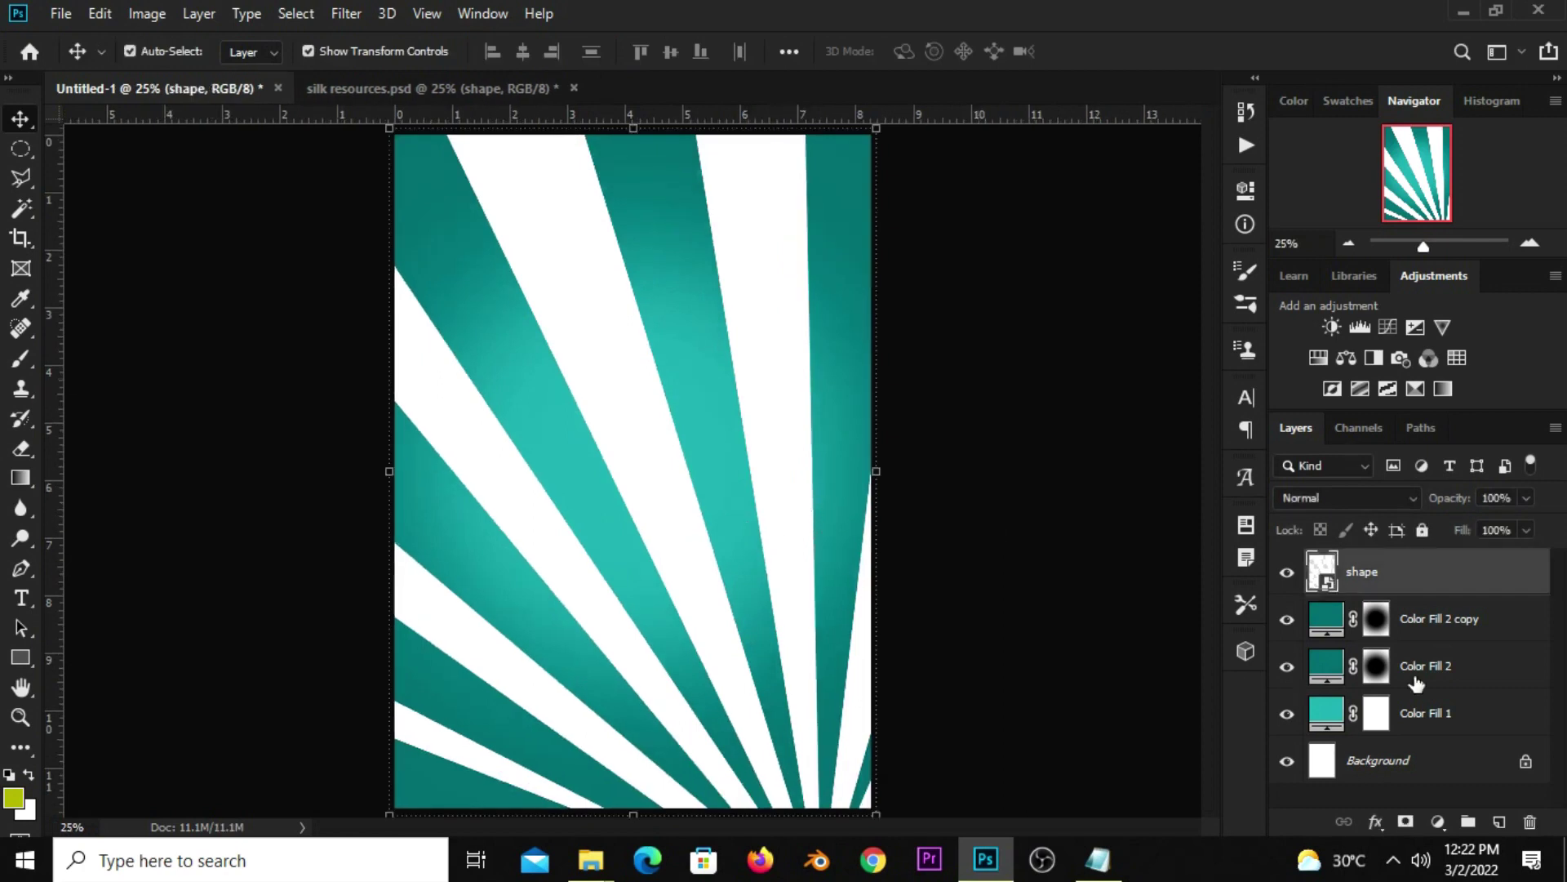
left_click(1279, 576)
left_click(1306, 498)
left_click(1302, 542)
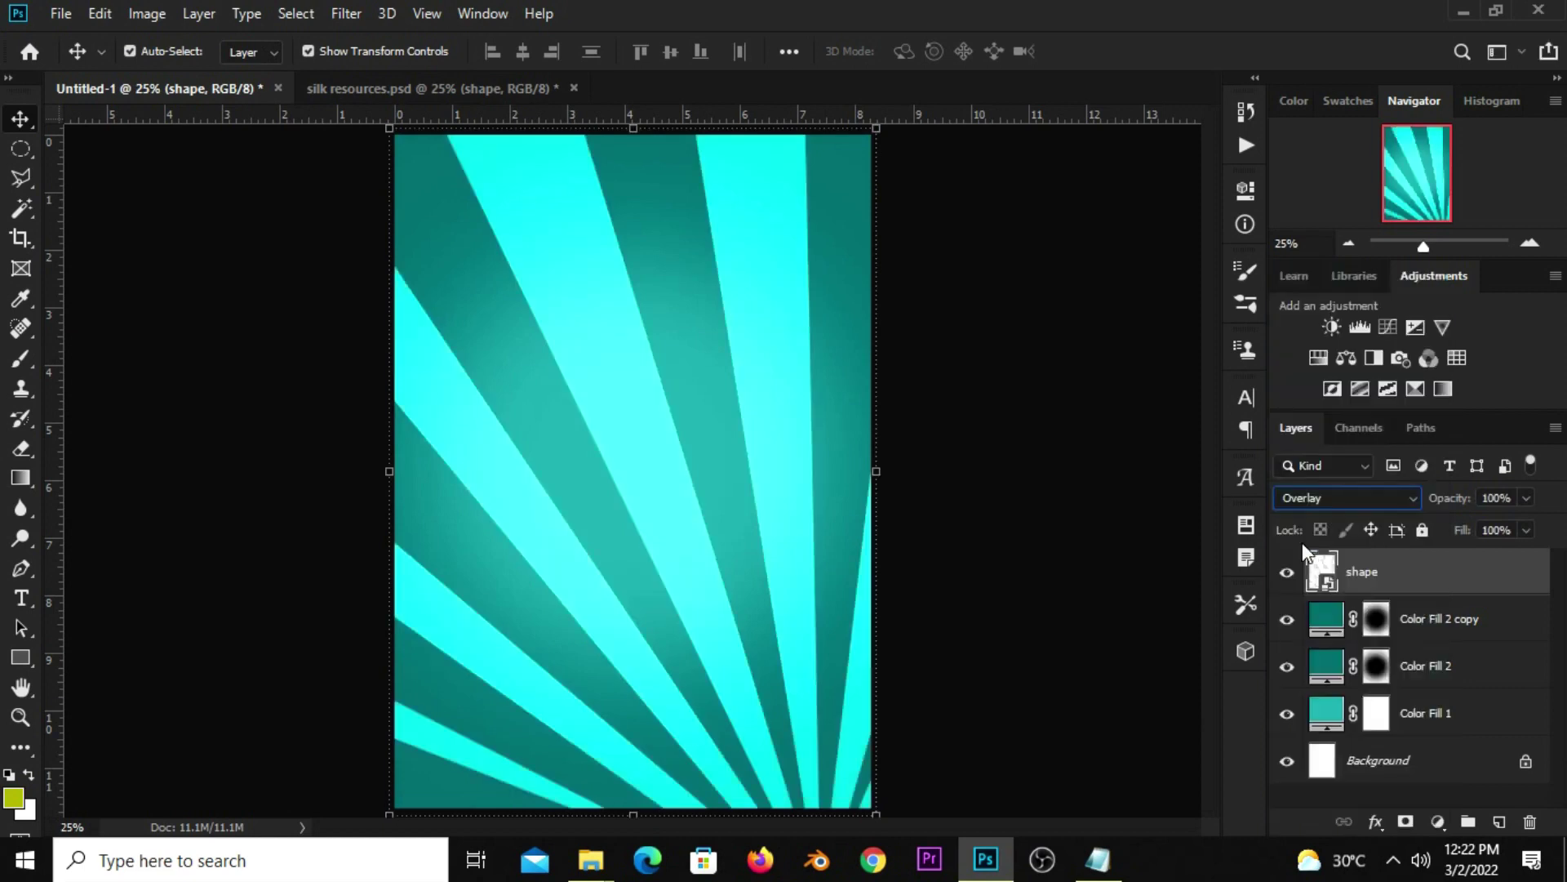
left_click_drag(1532, 493, 1428, 530)
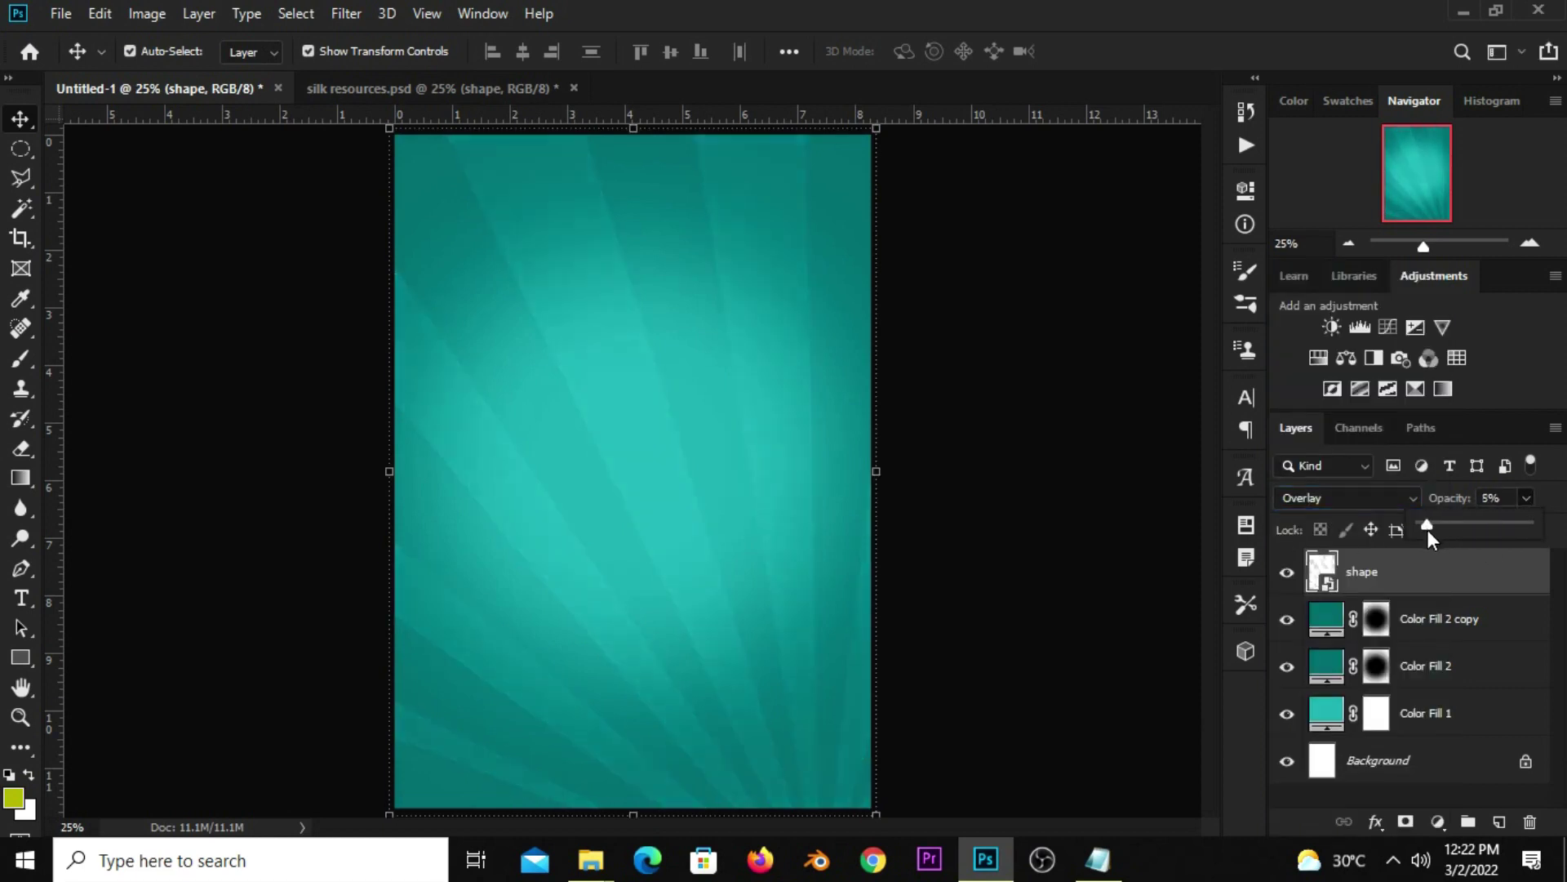
left_click(1502, 500)
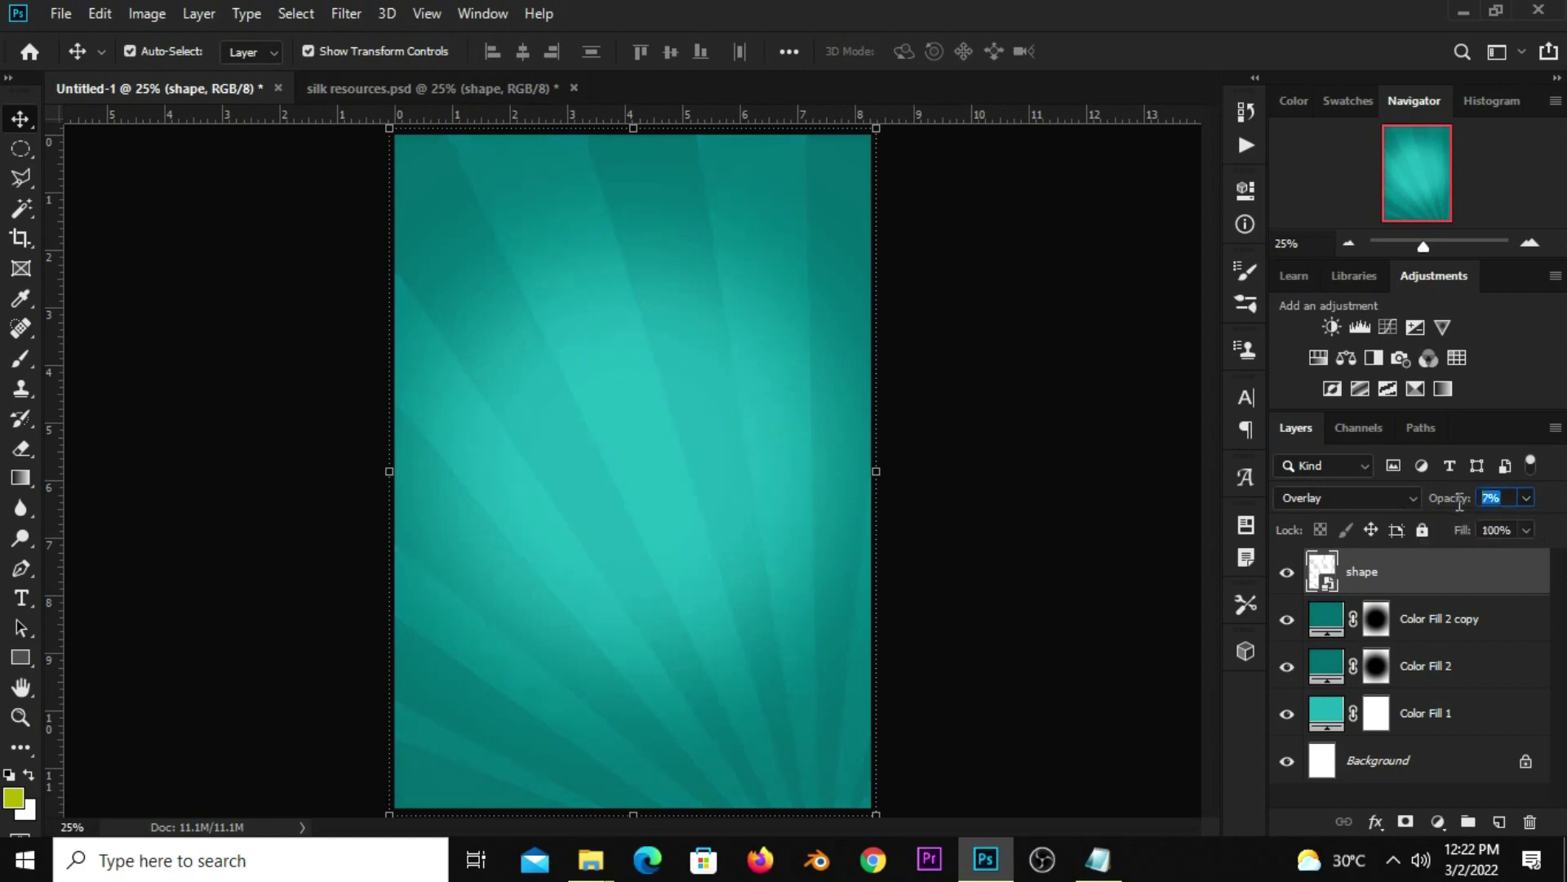
- Apply a Gaussian Blur with a 20-pixel radius to the rays
left_click(1288, 573)
left_click(1376, 576)
left_click(347, 15)
mouse_move(358, 274)
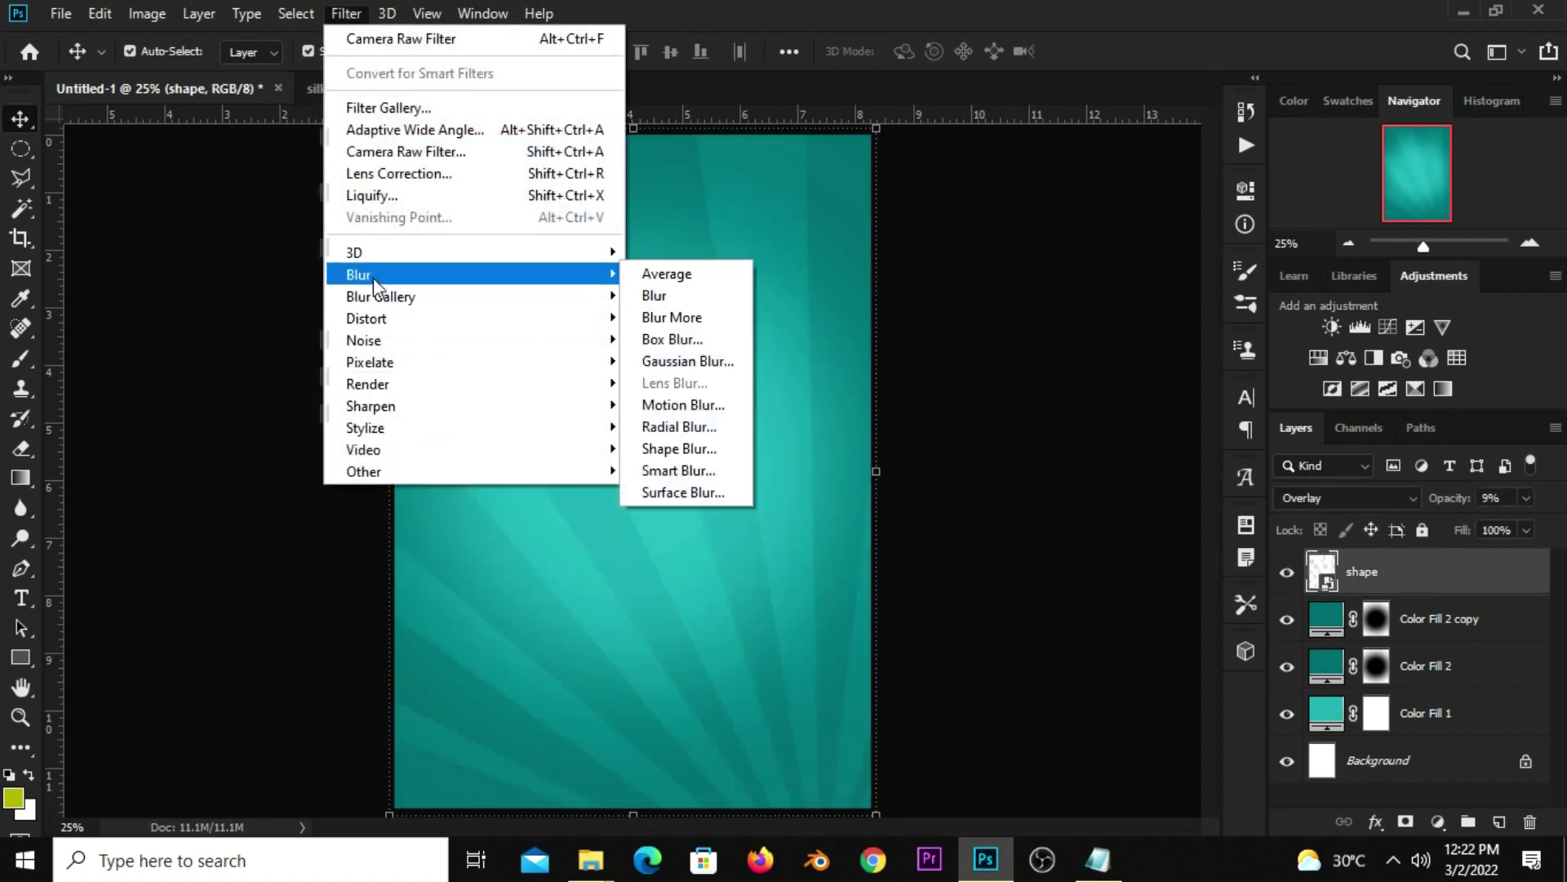
left_click(683, 361)
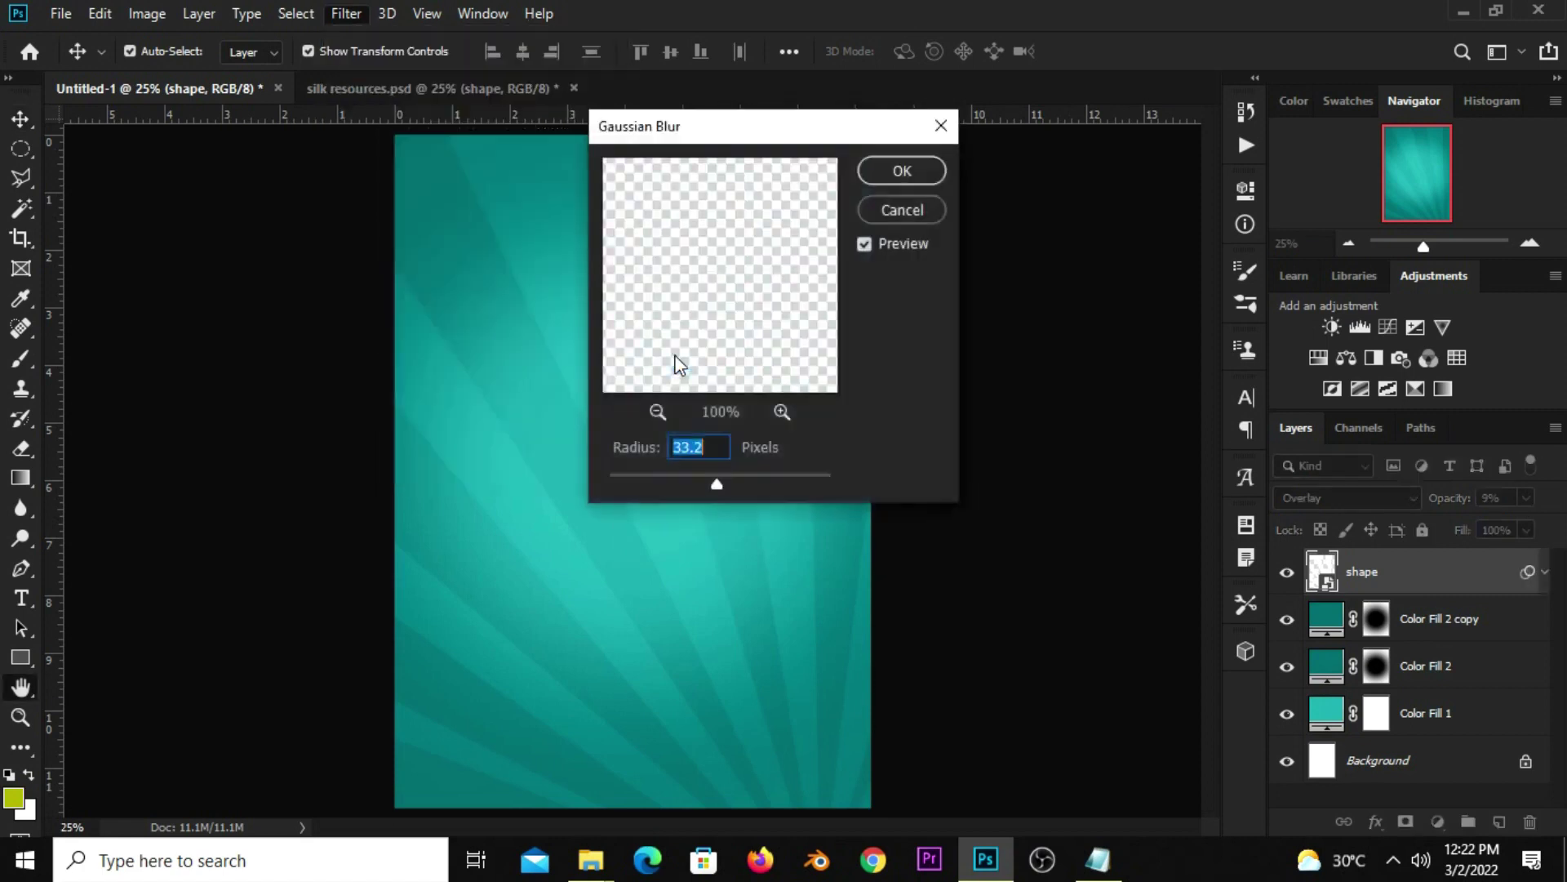
type("20")
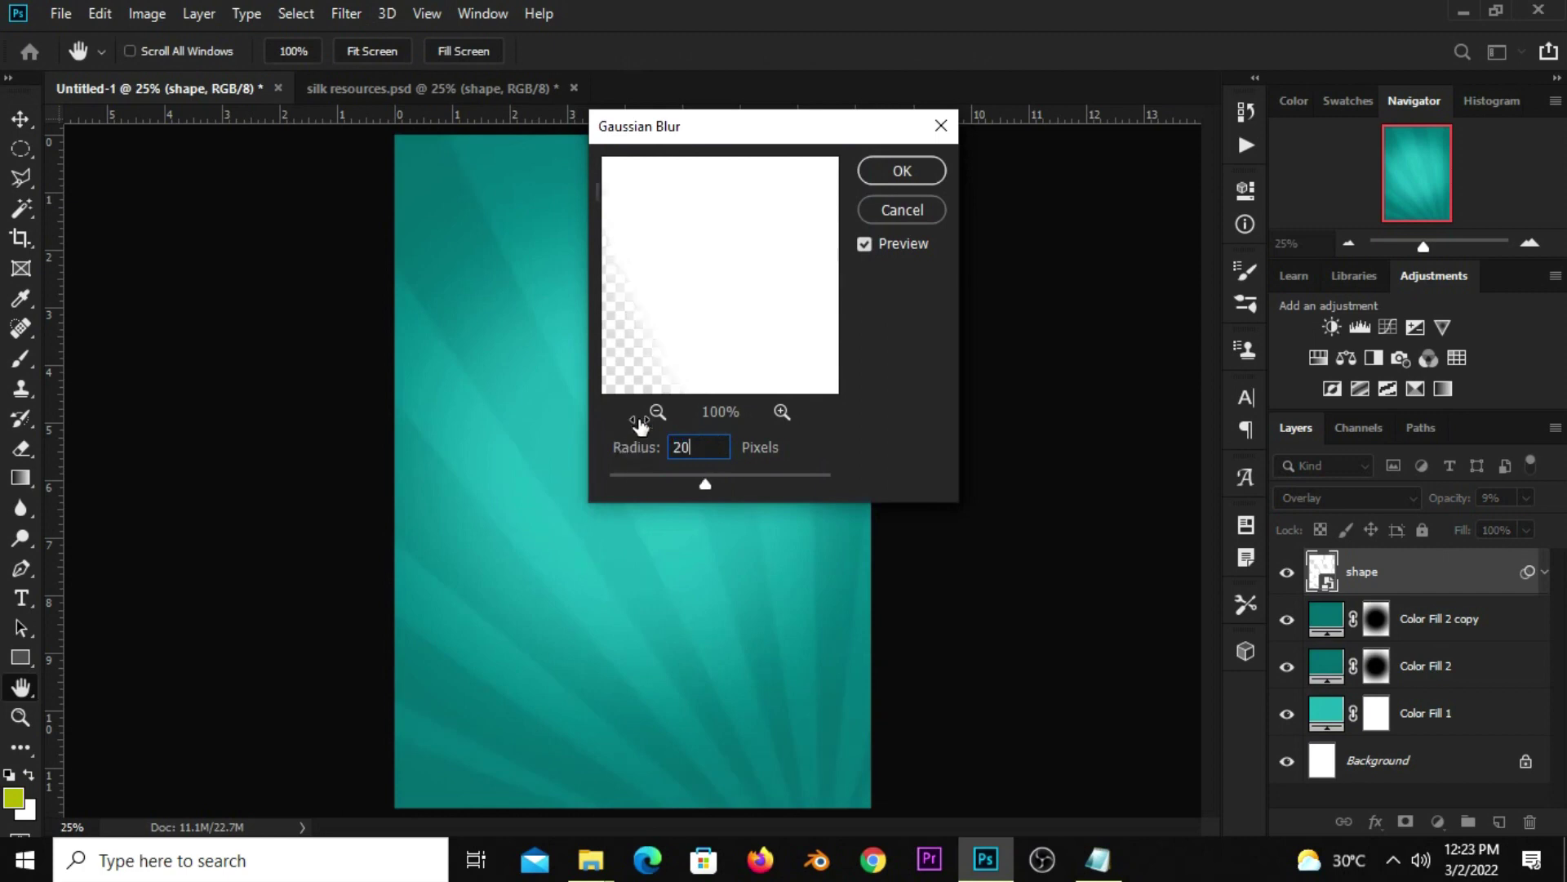
left_click(900, 173)
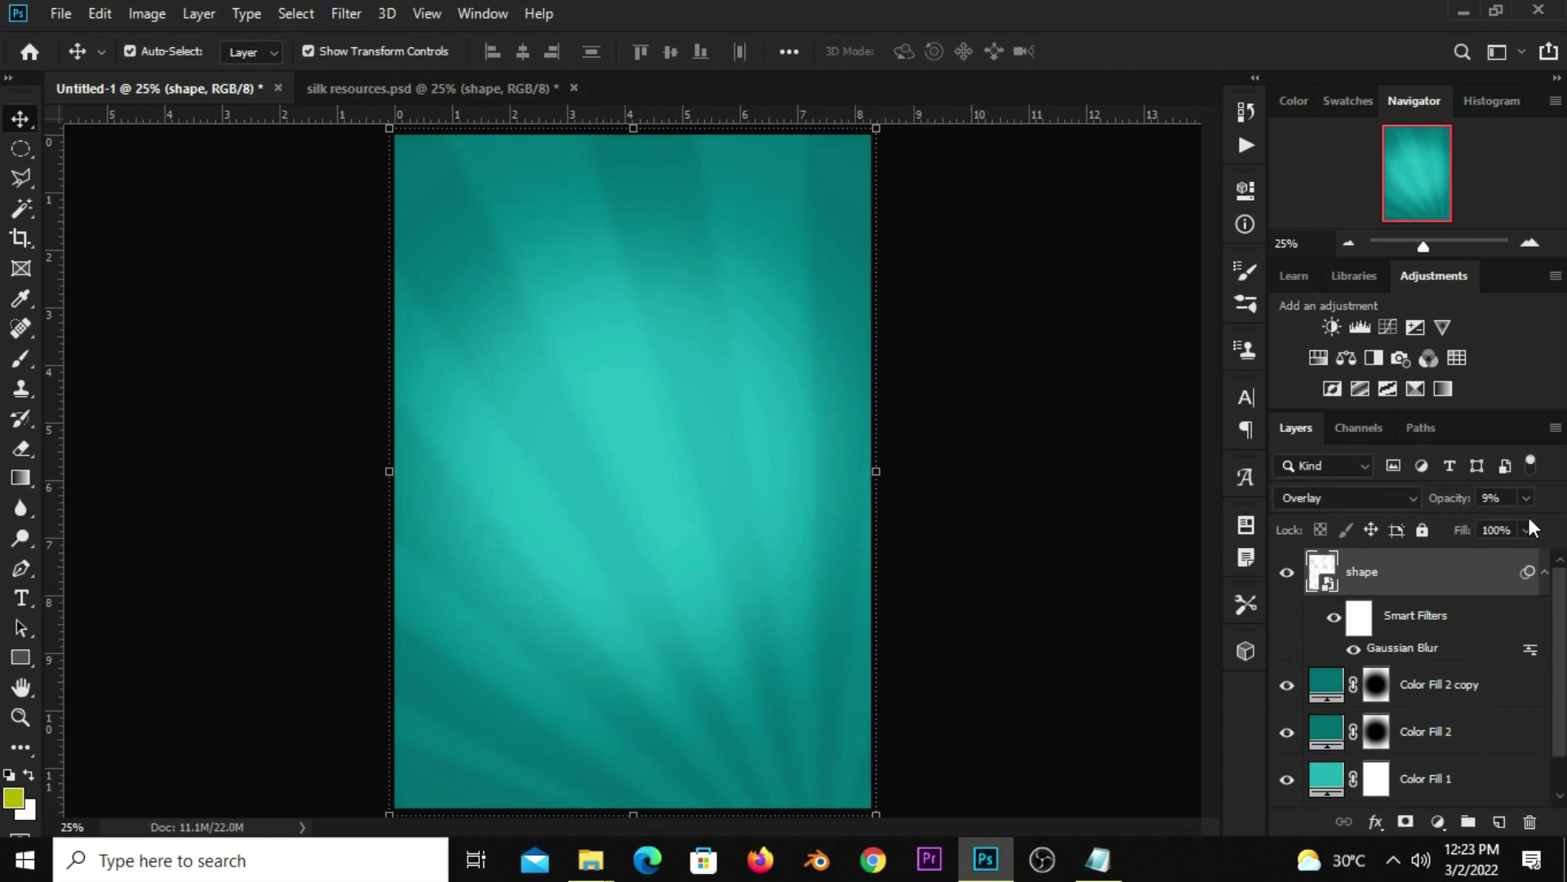
- Lower the rays' opacity to about 3%
left_click_drag(1454, 524, 1447, 522)
left_click(1469, 508)
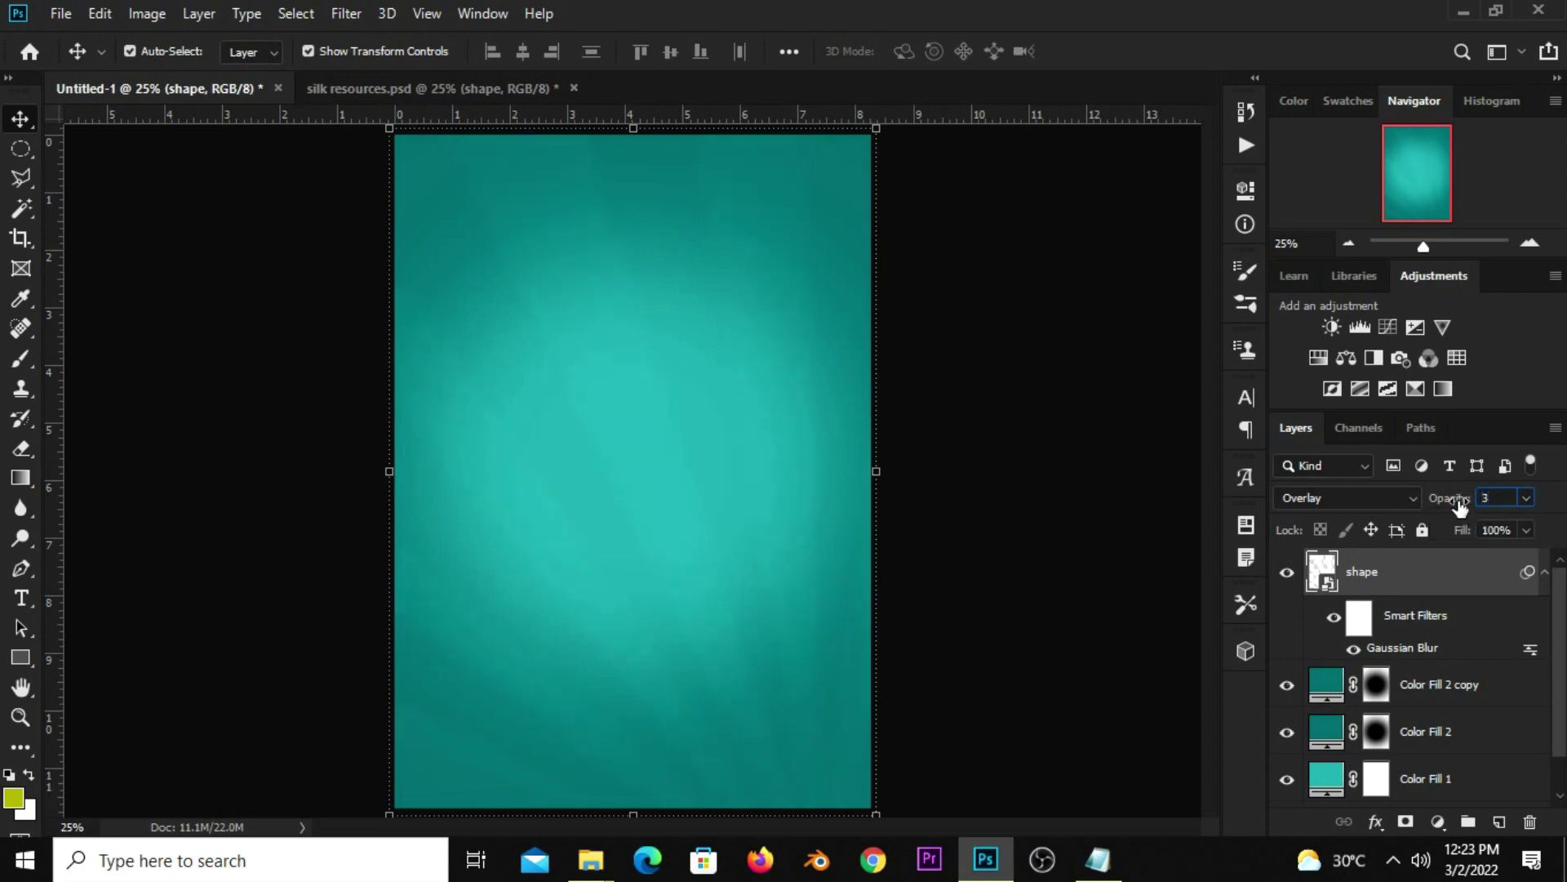
left_click(1054, 669)
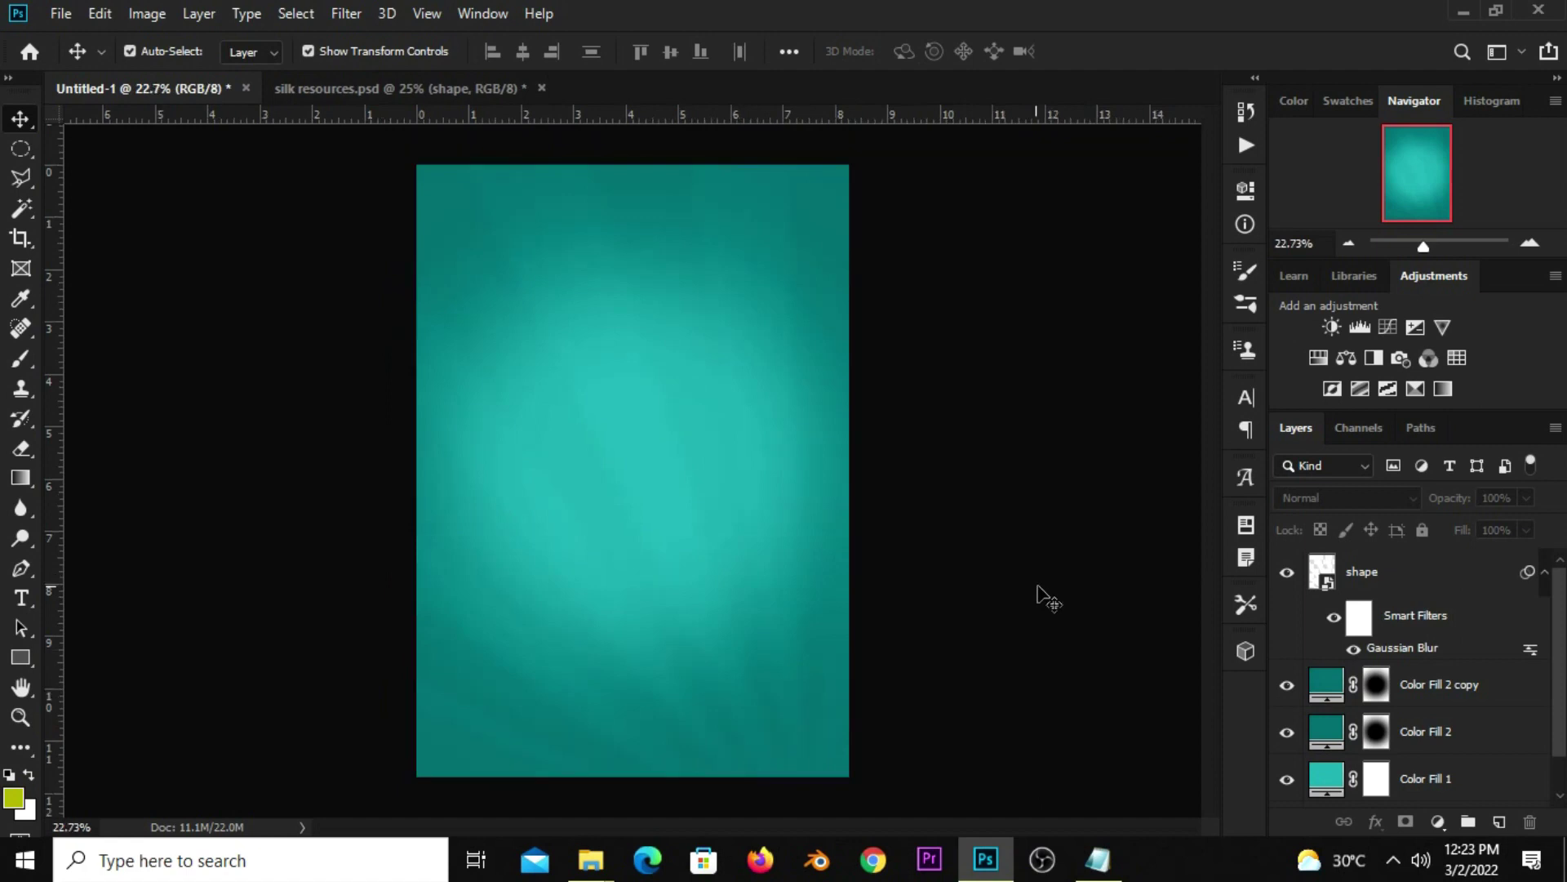
- Show the bokeh lights layer in silk resources.psd and drag it into the poster
left_click(379, 86)
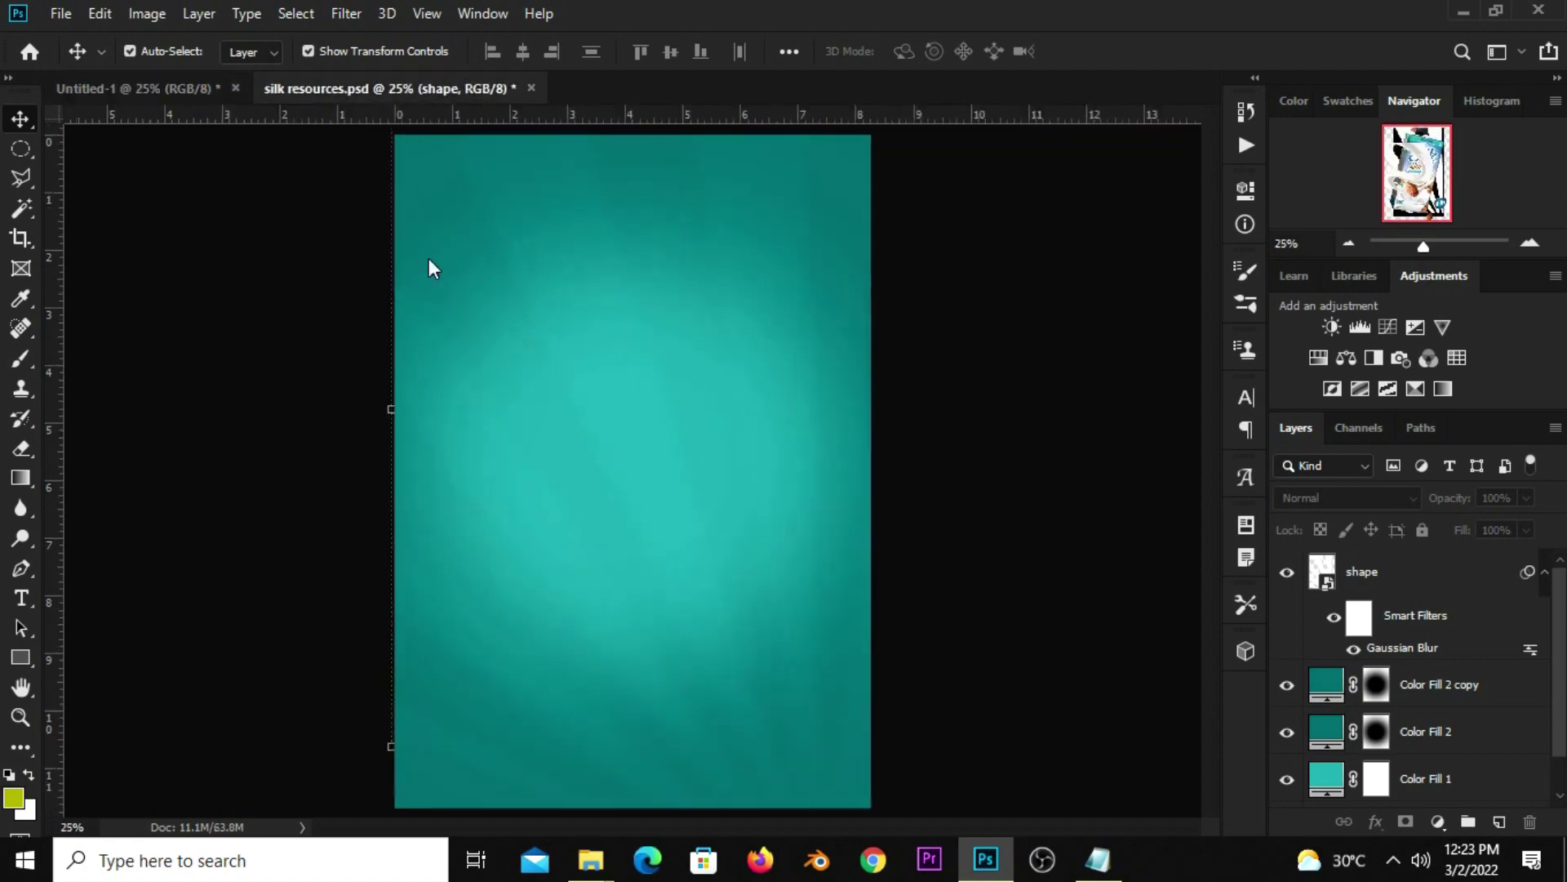
scroll(1392, 673, "up", 1)
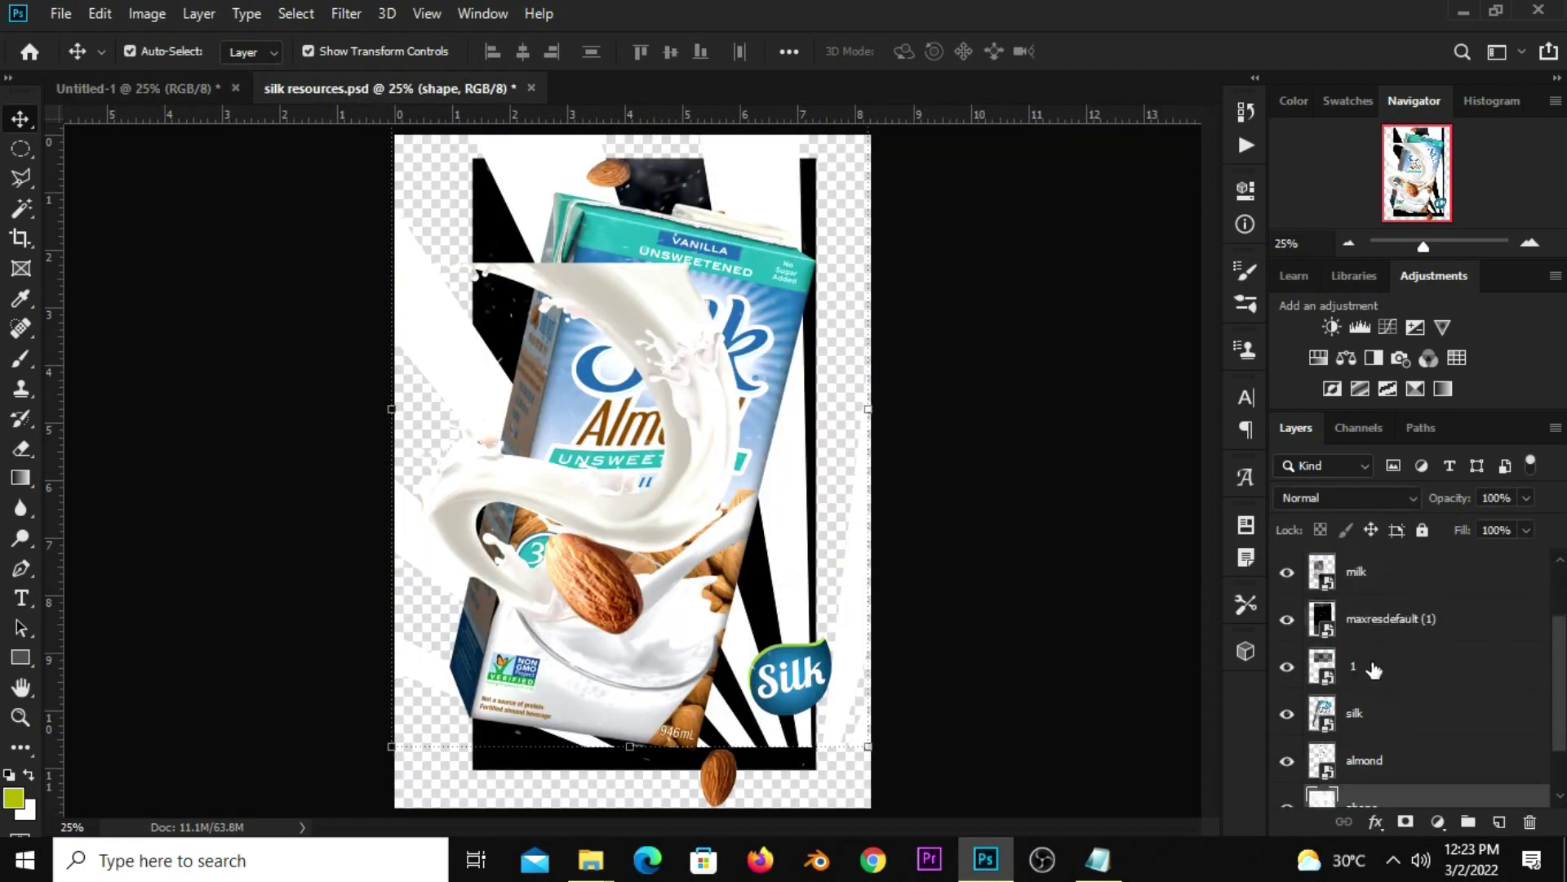
scroll(1373, 623, "up", 2)
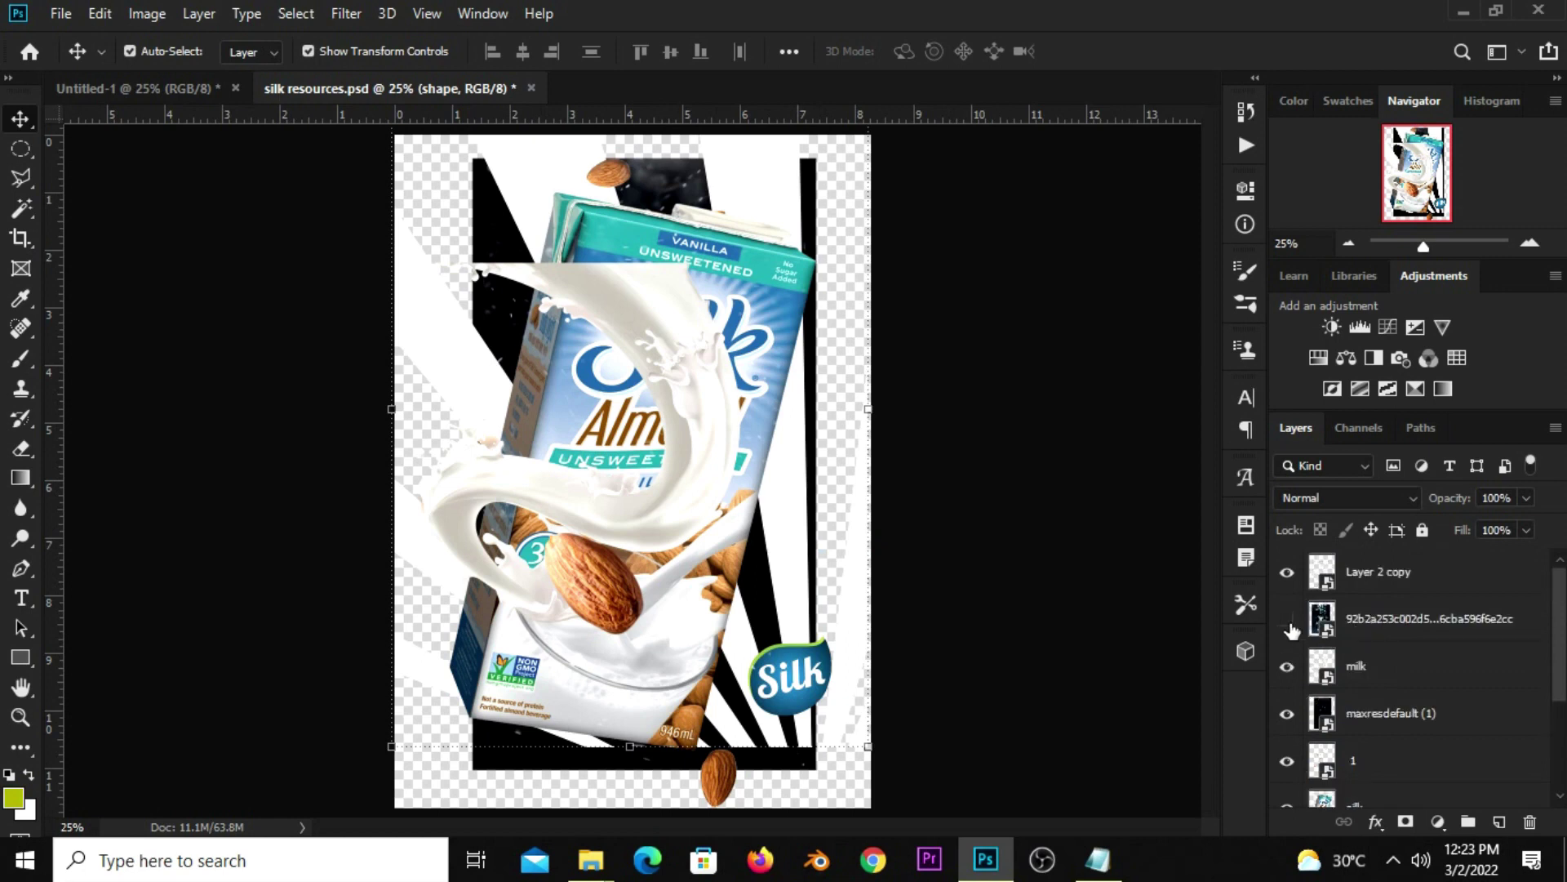
left_click(1288, 620)
left_click_drag(660, 587, 692, 511)
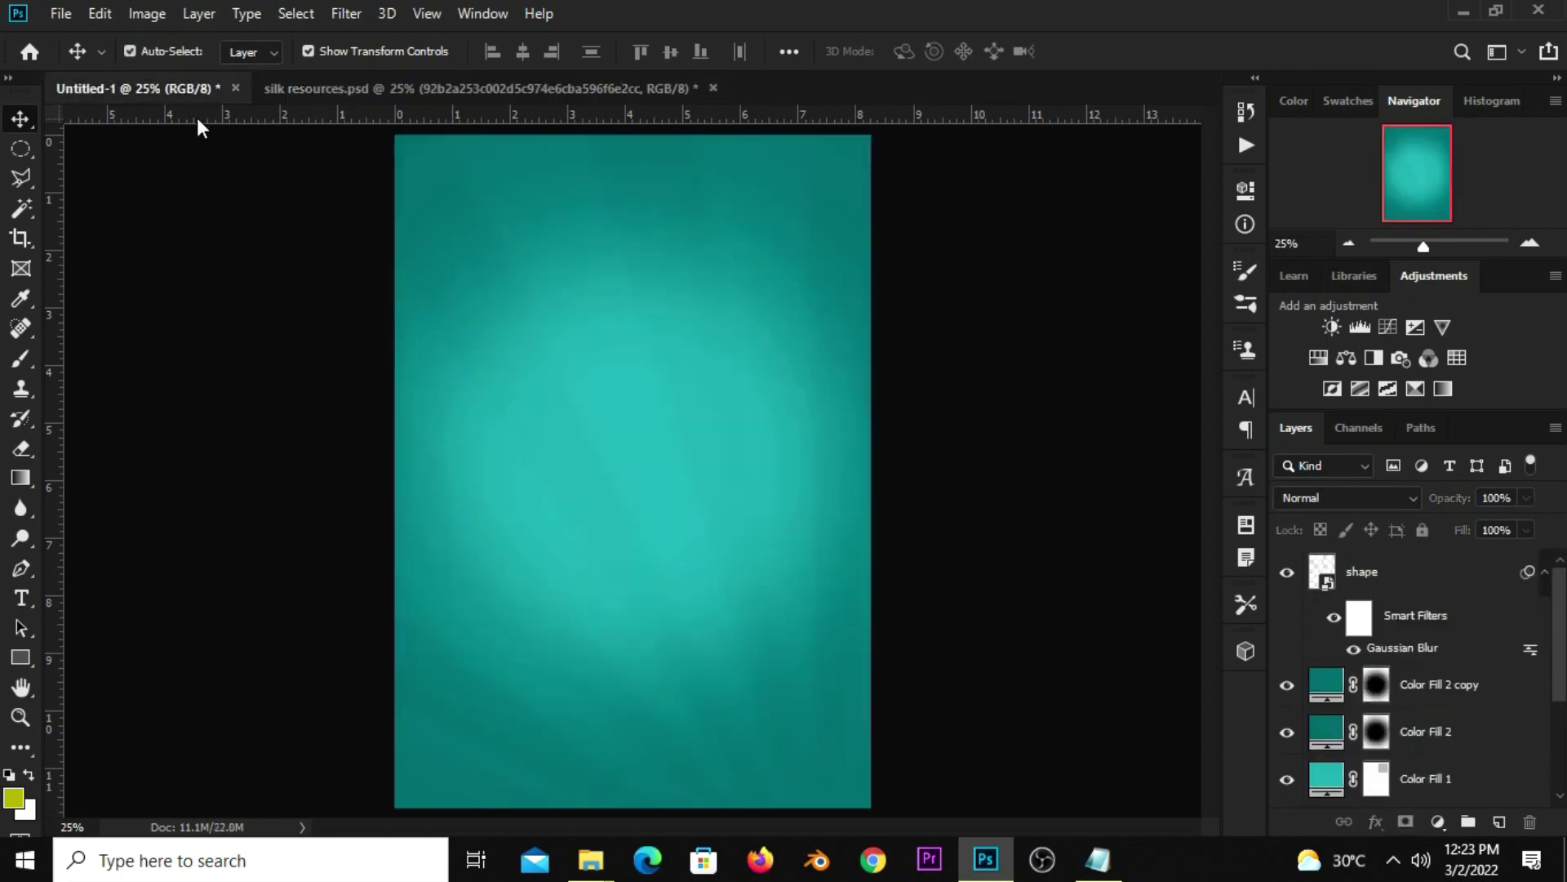
left_click_drag(196, 115, 677, 472)
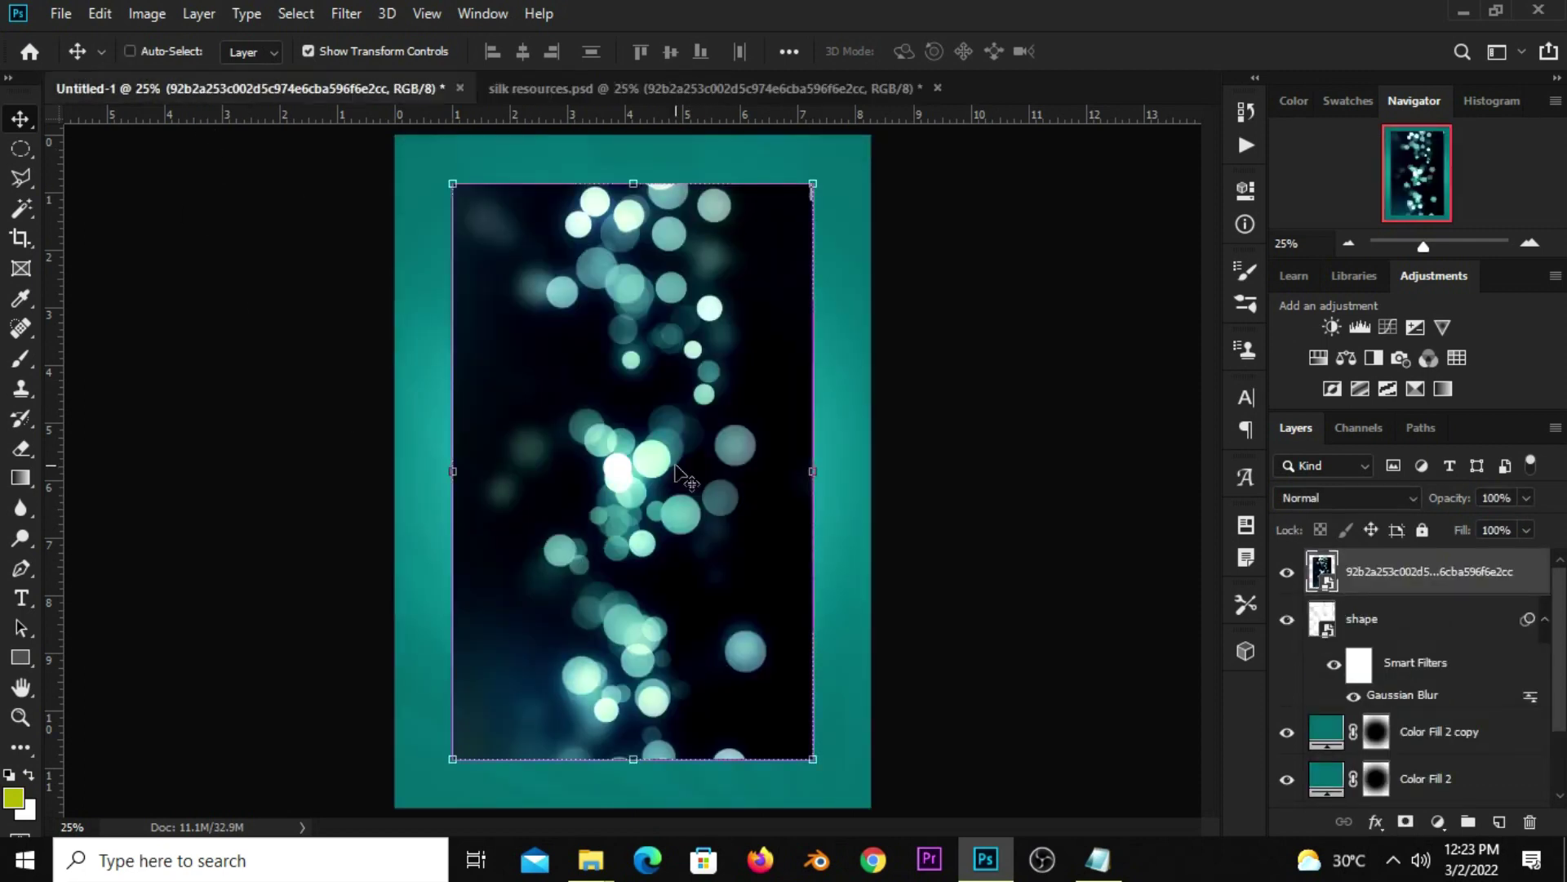
- Stretch the bokeh image to fill the whole poster canvas
key("ctrl+t")
left_click_drag(633, 209, 633, 131)
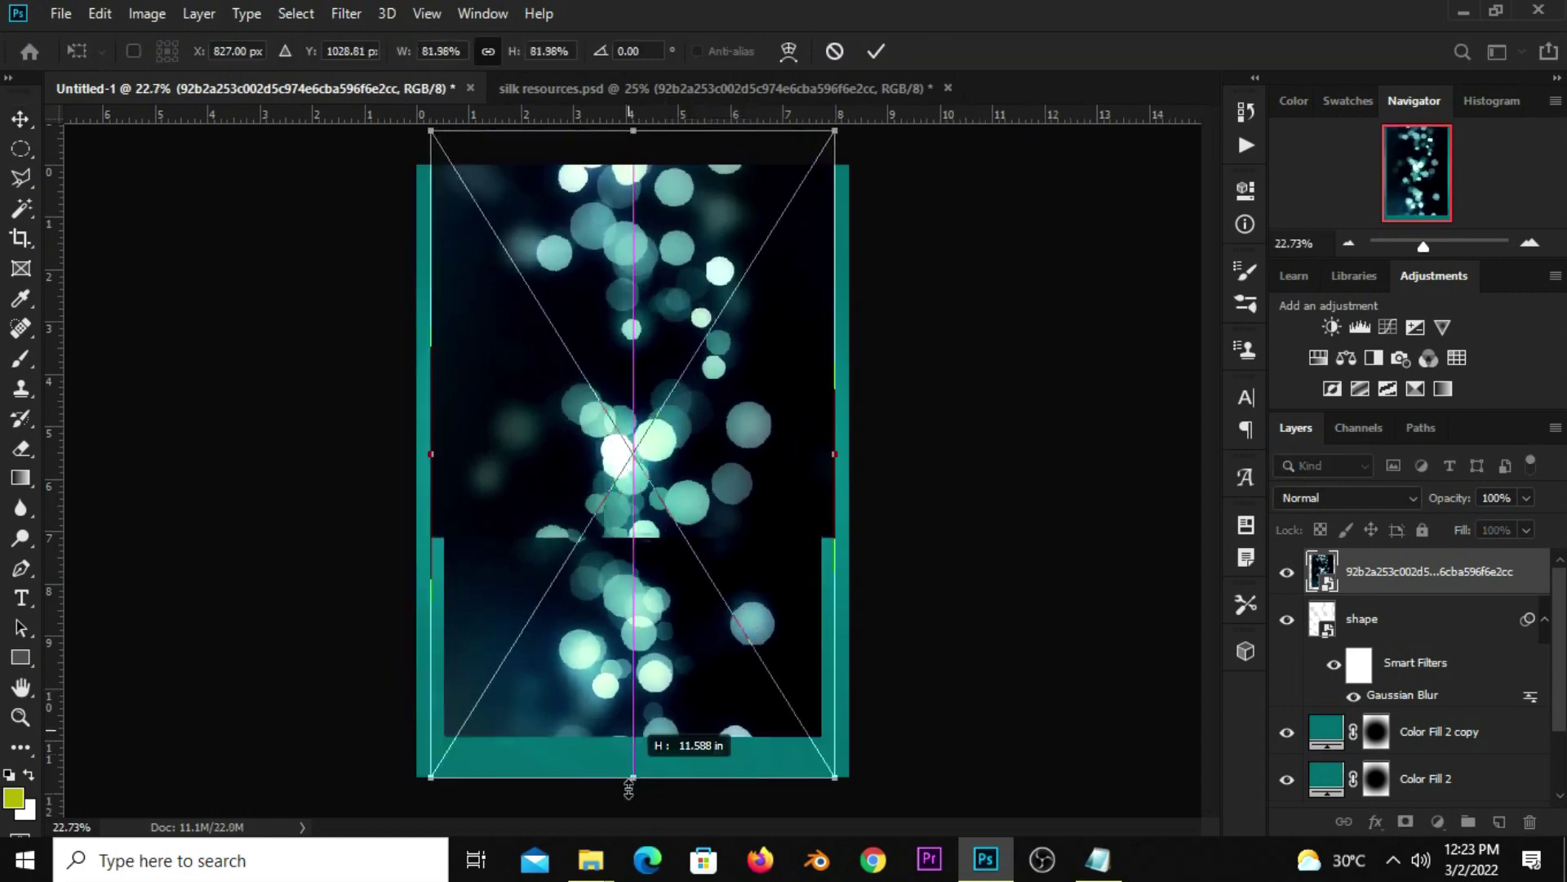
left_click_drag(629, 731, 630, 812)
mouse_move(846, 500)
left_mouse_down()
mouse_move(858, 500)
mouse_move(718, 561)
left_mouse_up()
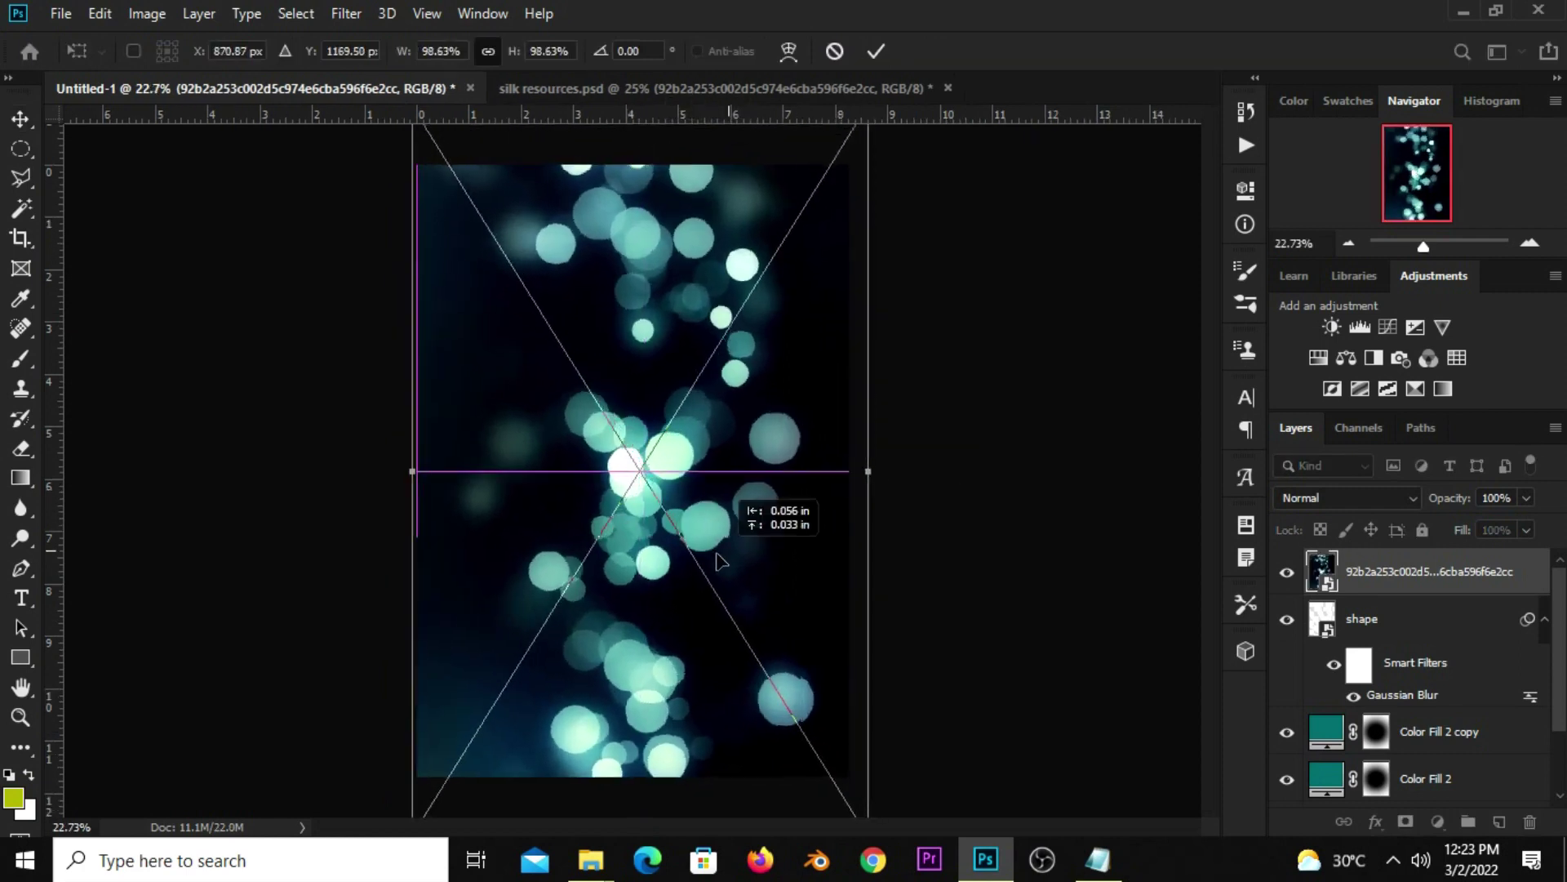
key("Return")
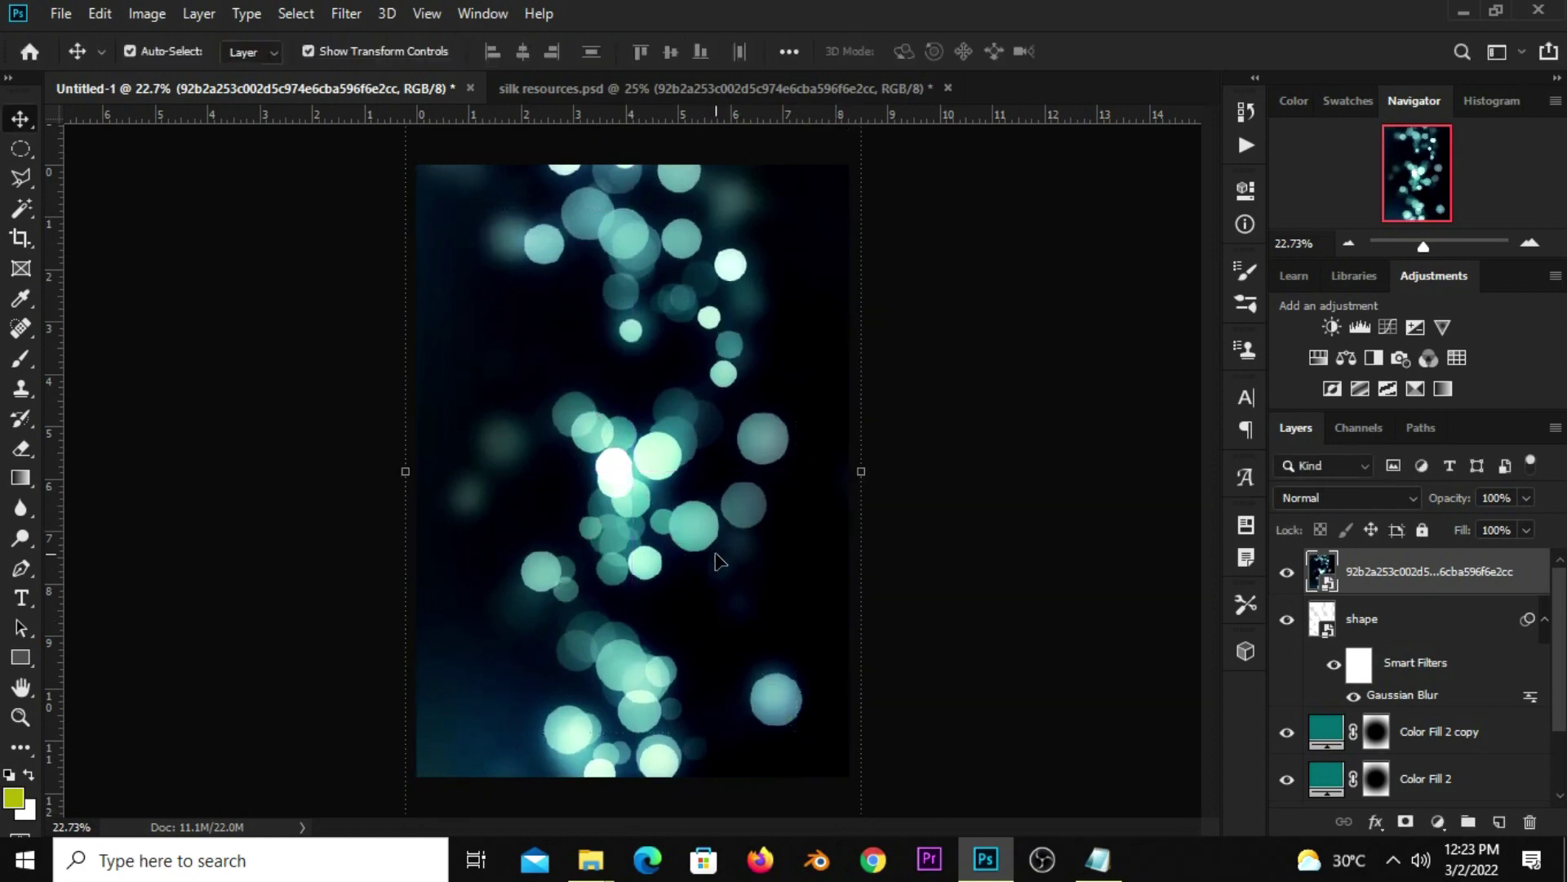
- Set the bokeh layer to Screen blend mode at 9% opacity
left_click(1347, 498)
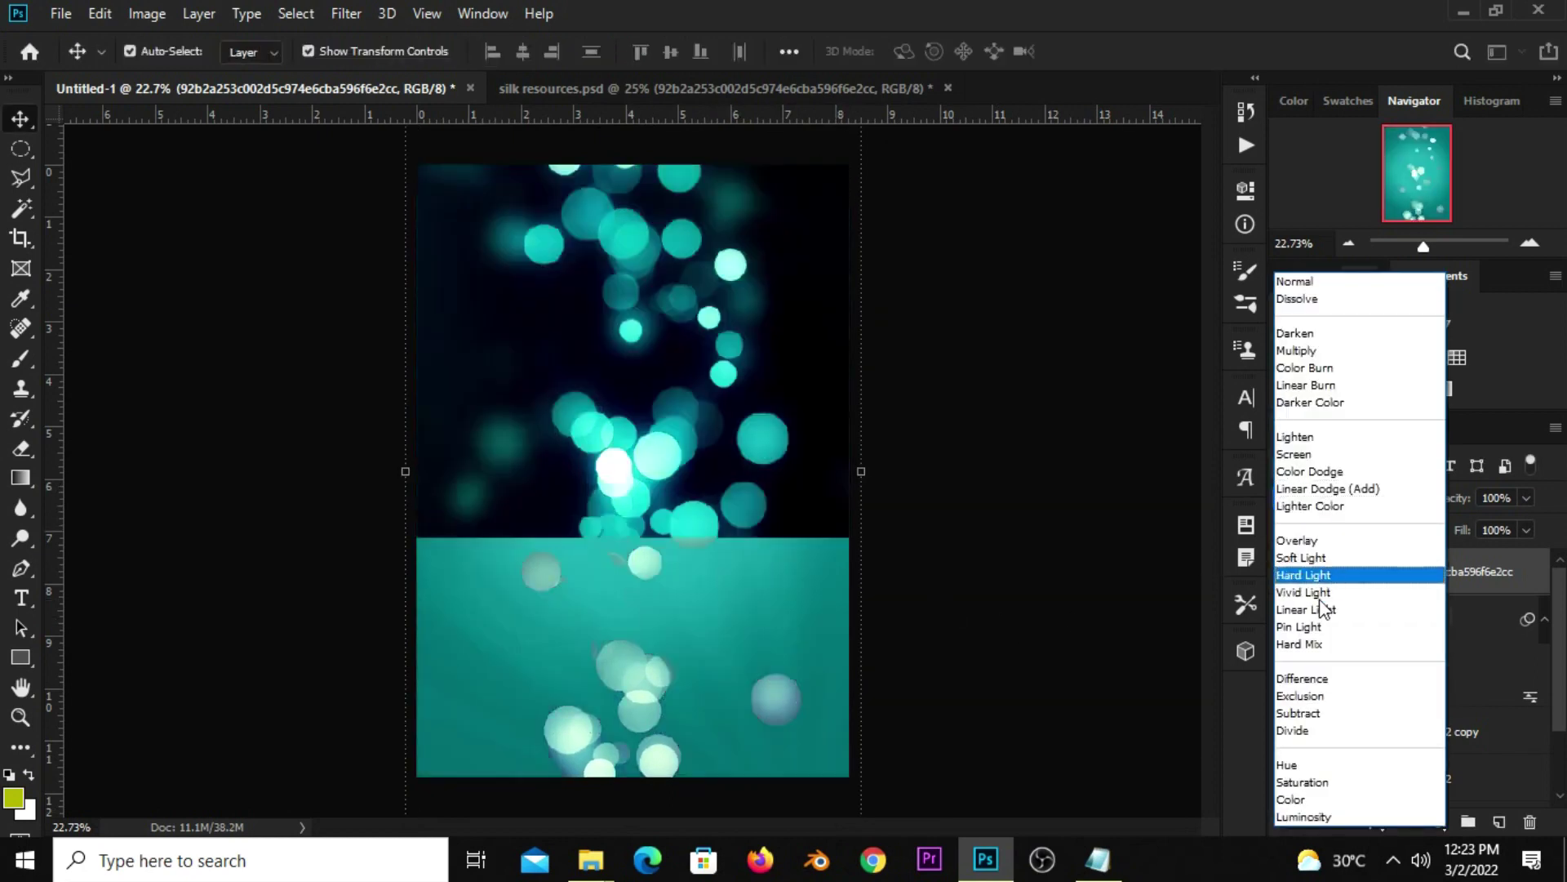
left_click(1310, 456)
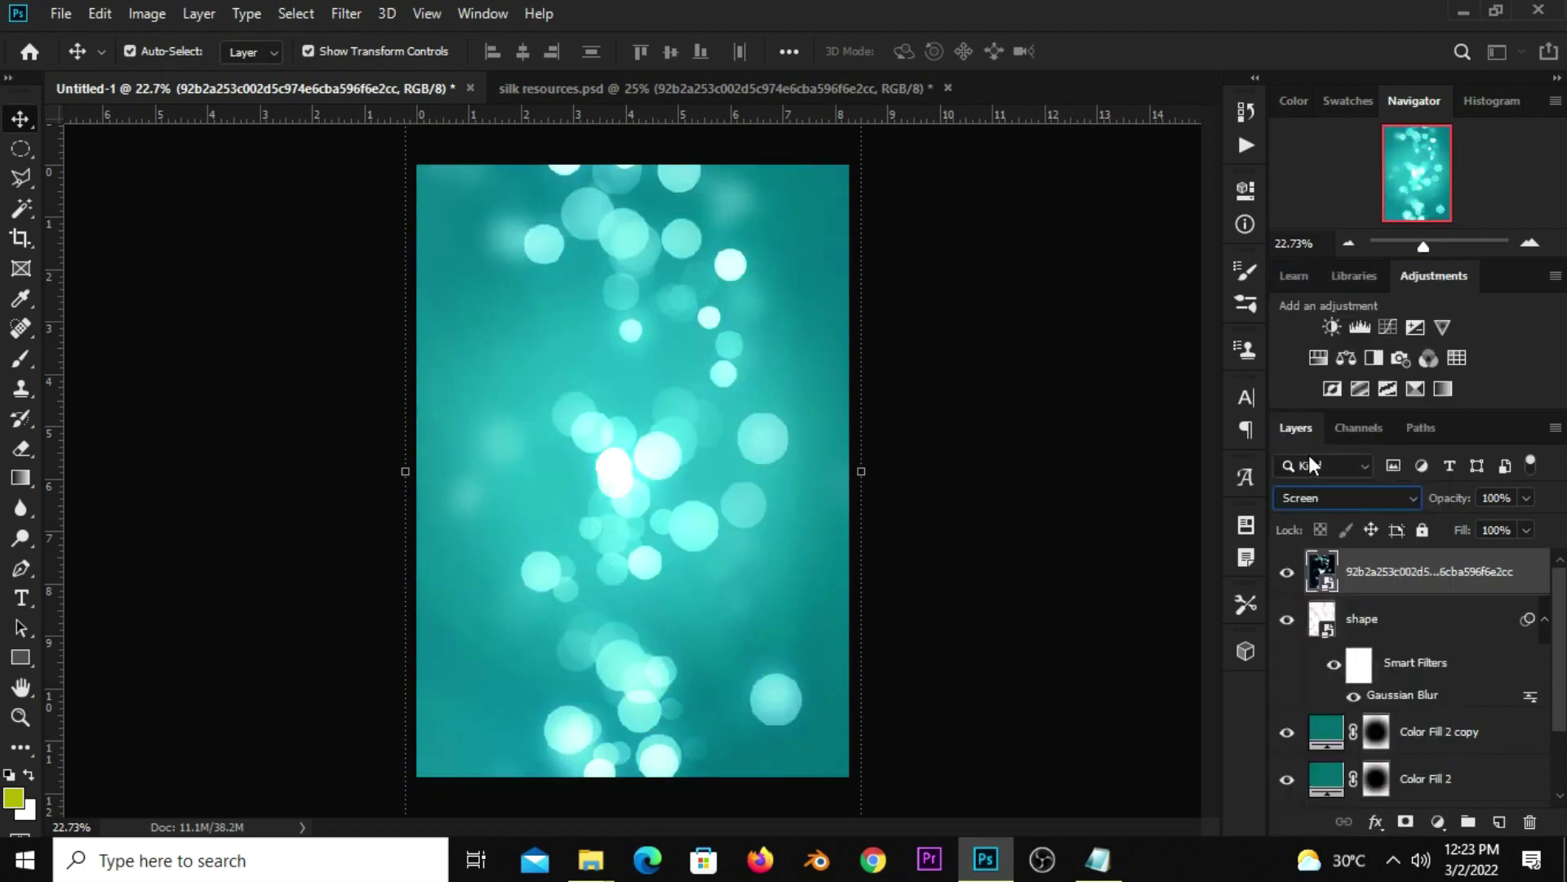
left_click(1527, 498)
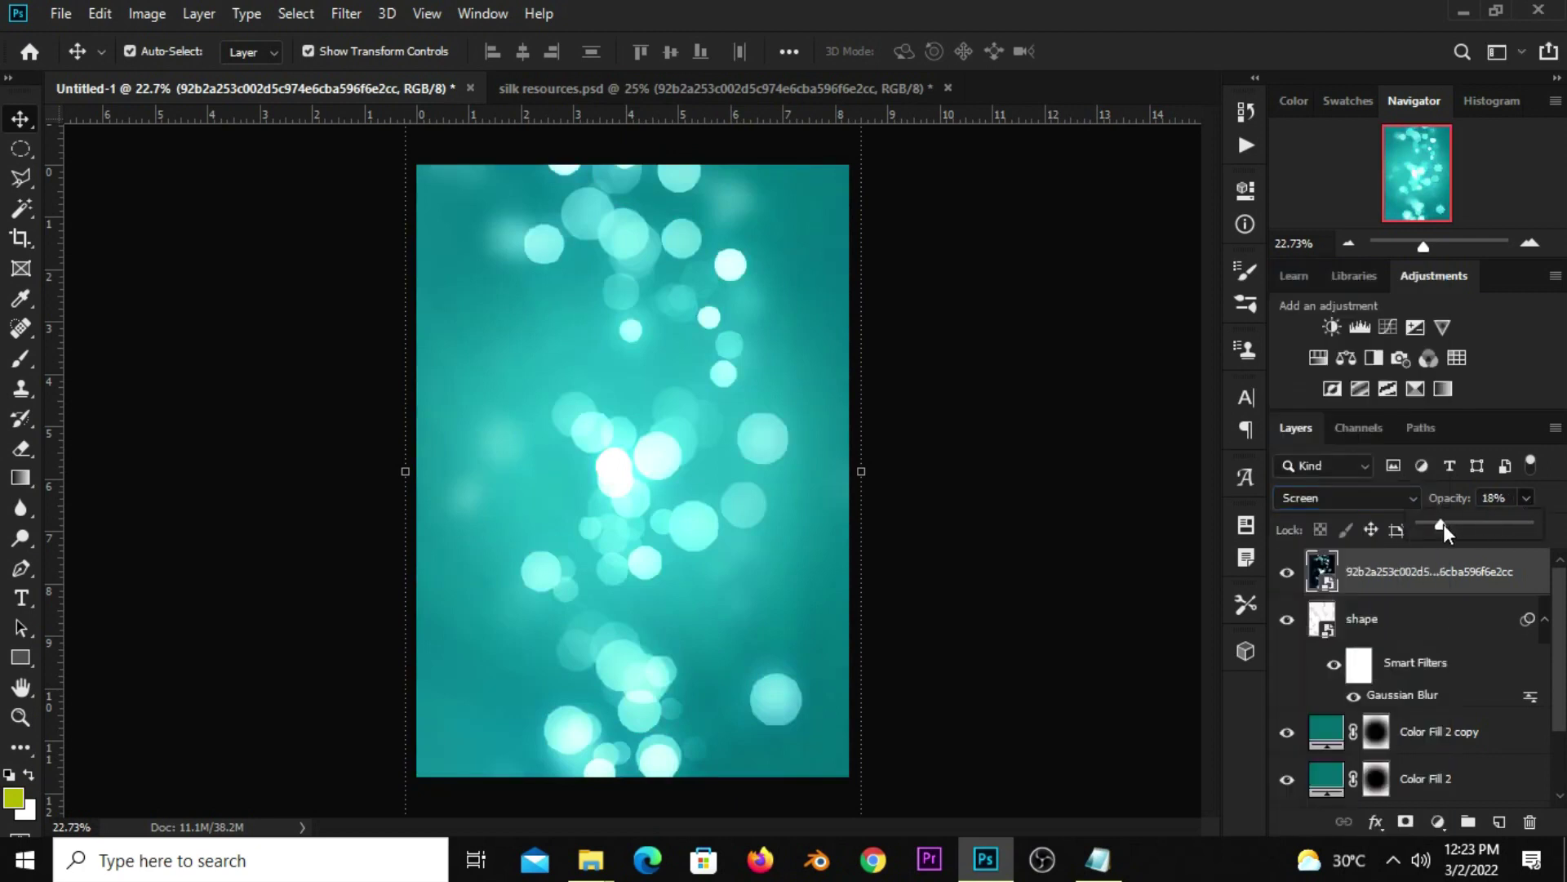
left_click_drag(1443, 524, 1432, 524)
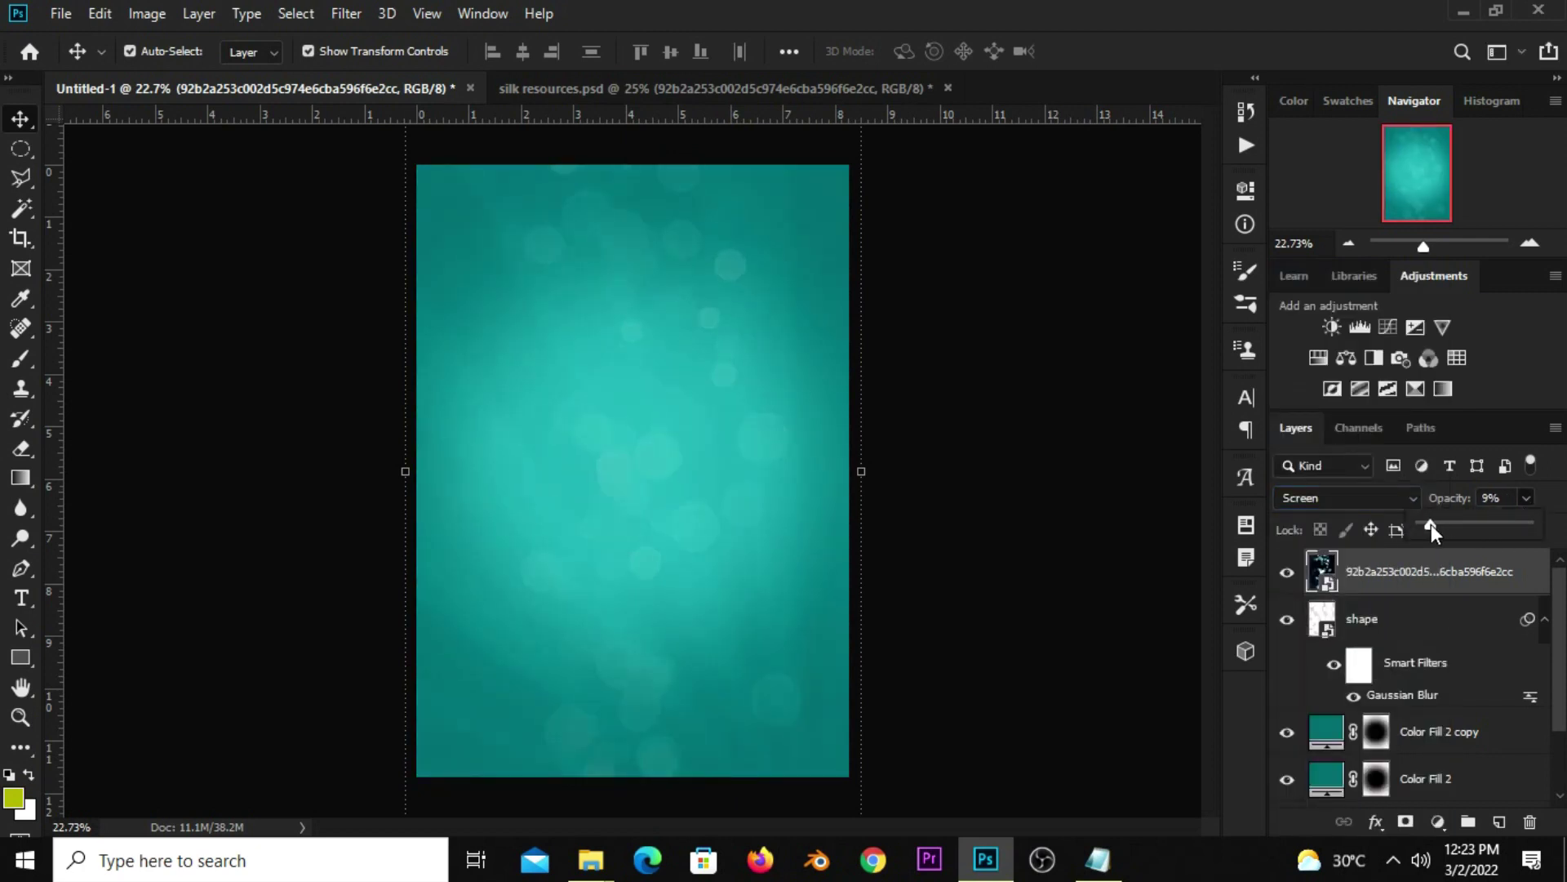
- Select the bokeh photo layer and open the Filter menu's blur options
left_click(1128, 569)
left_click(1385, 590)
left_click(341, 15)
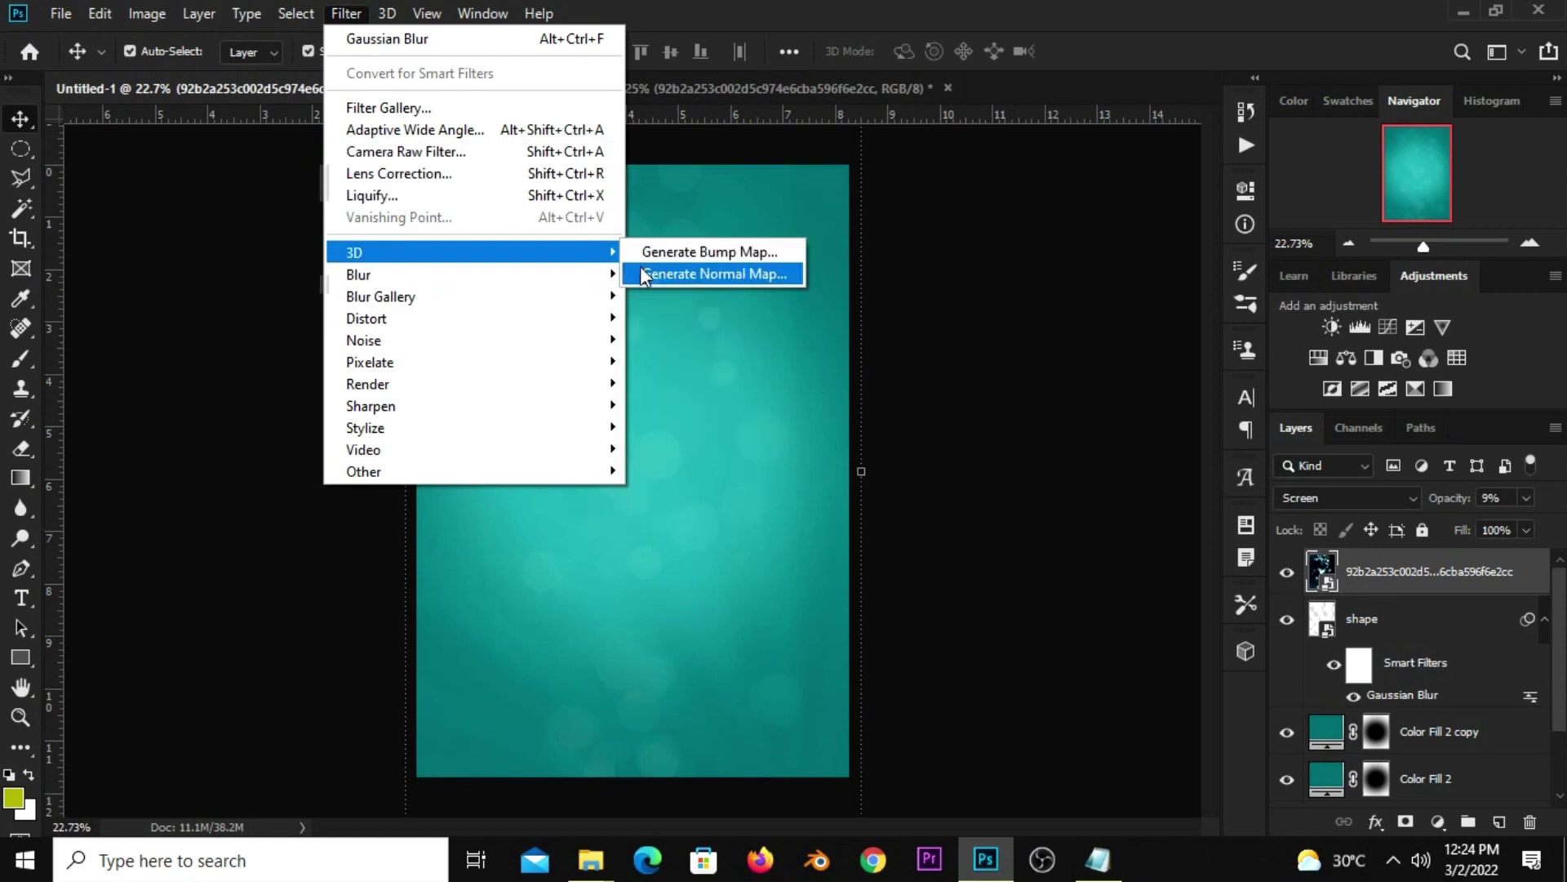
mouse_move(358, 274)
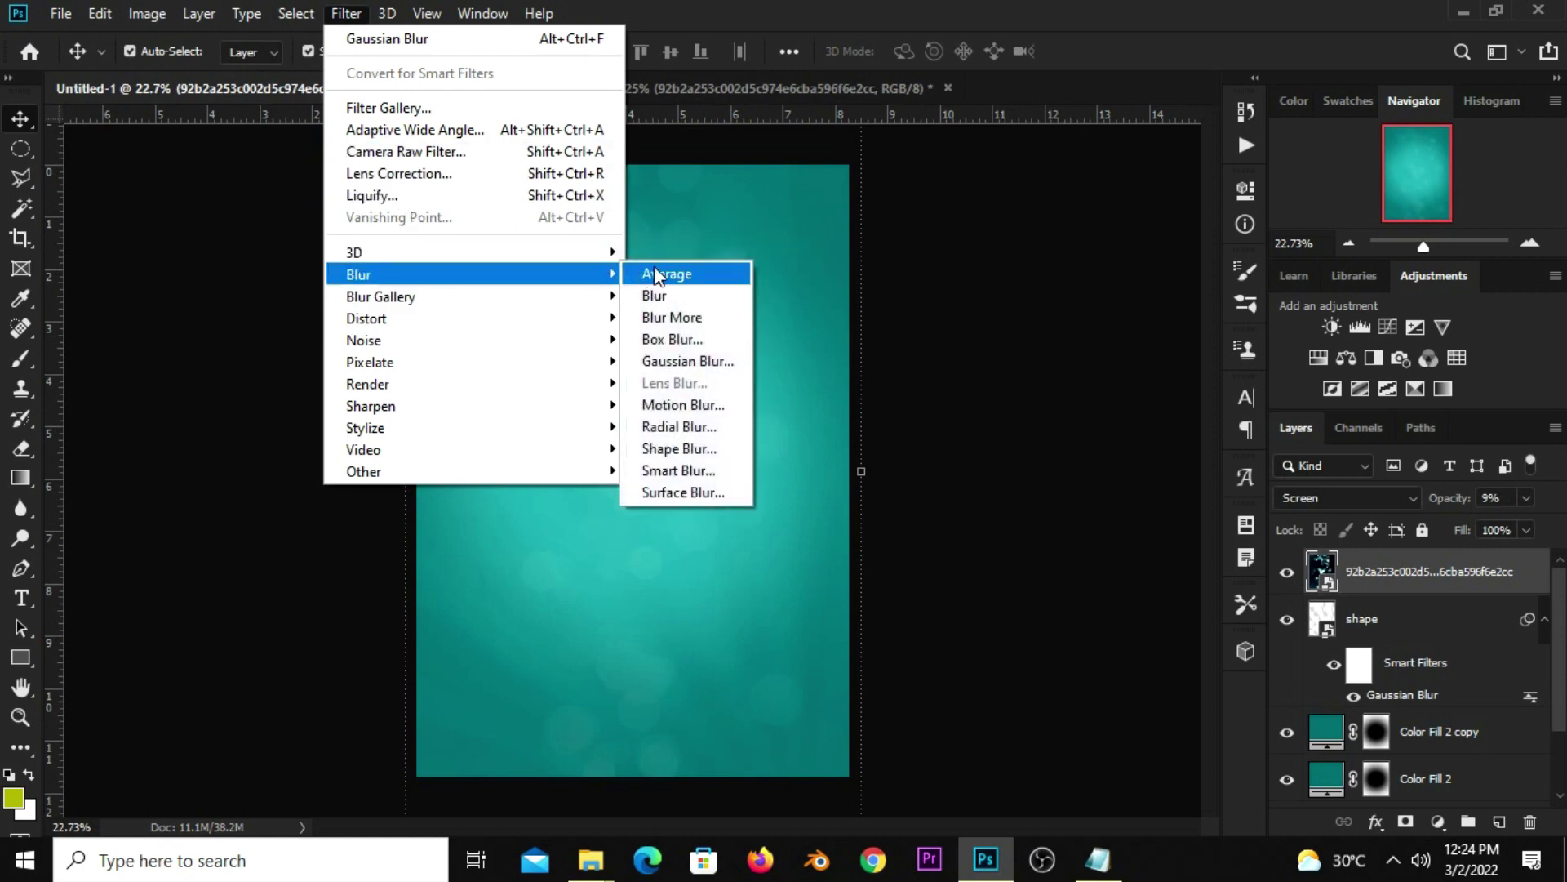
- Give the bokeh layer a 30-pixel Gaussian Blur, then deselect
left_click(645, 360)
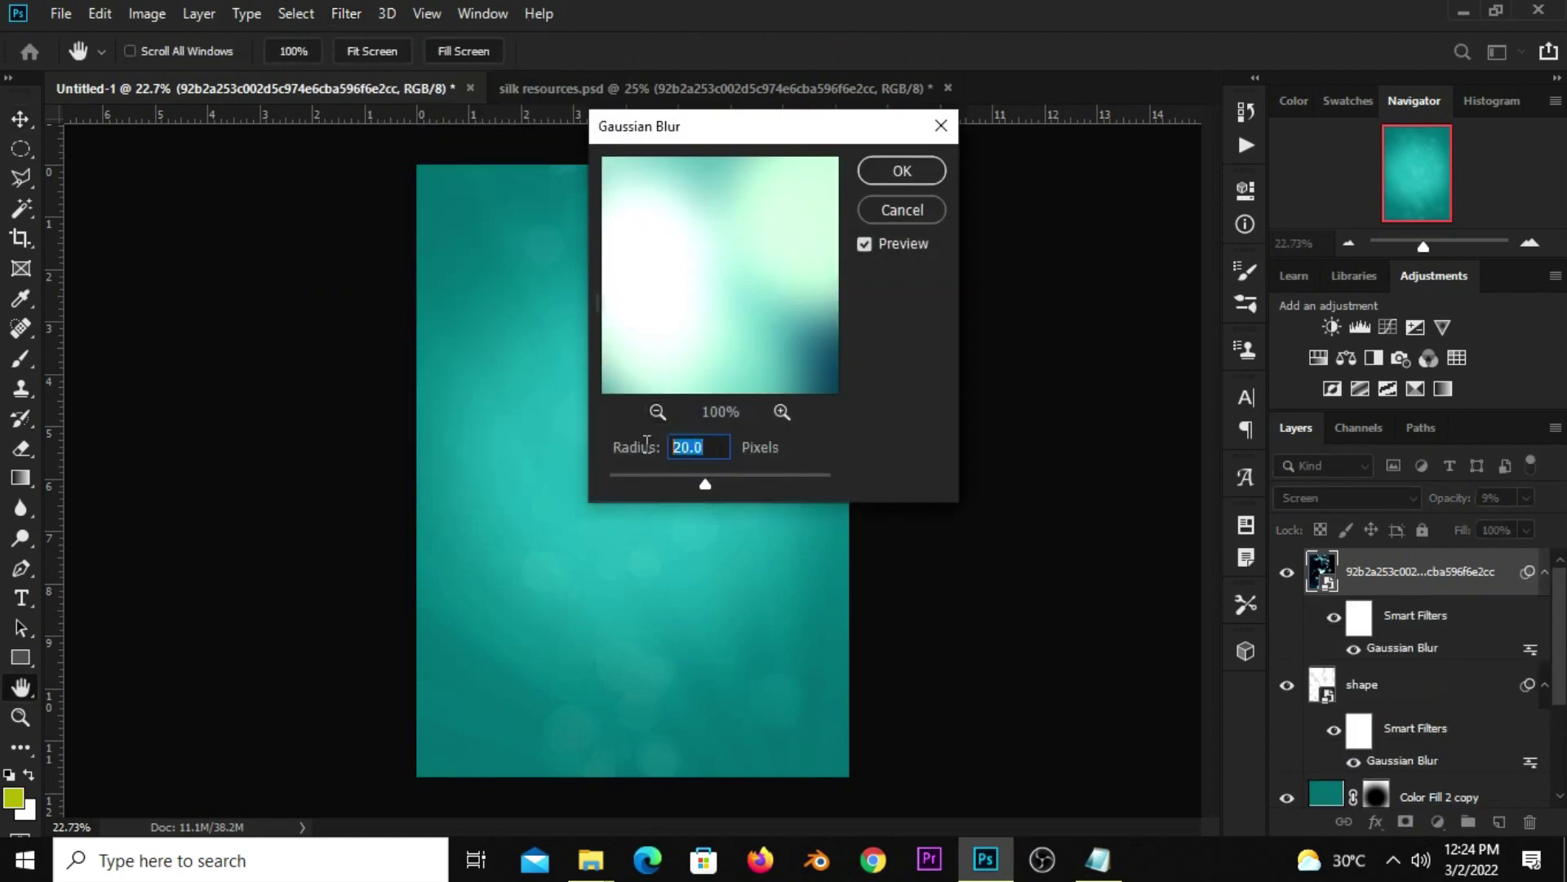
type("30")
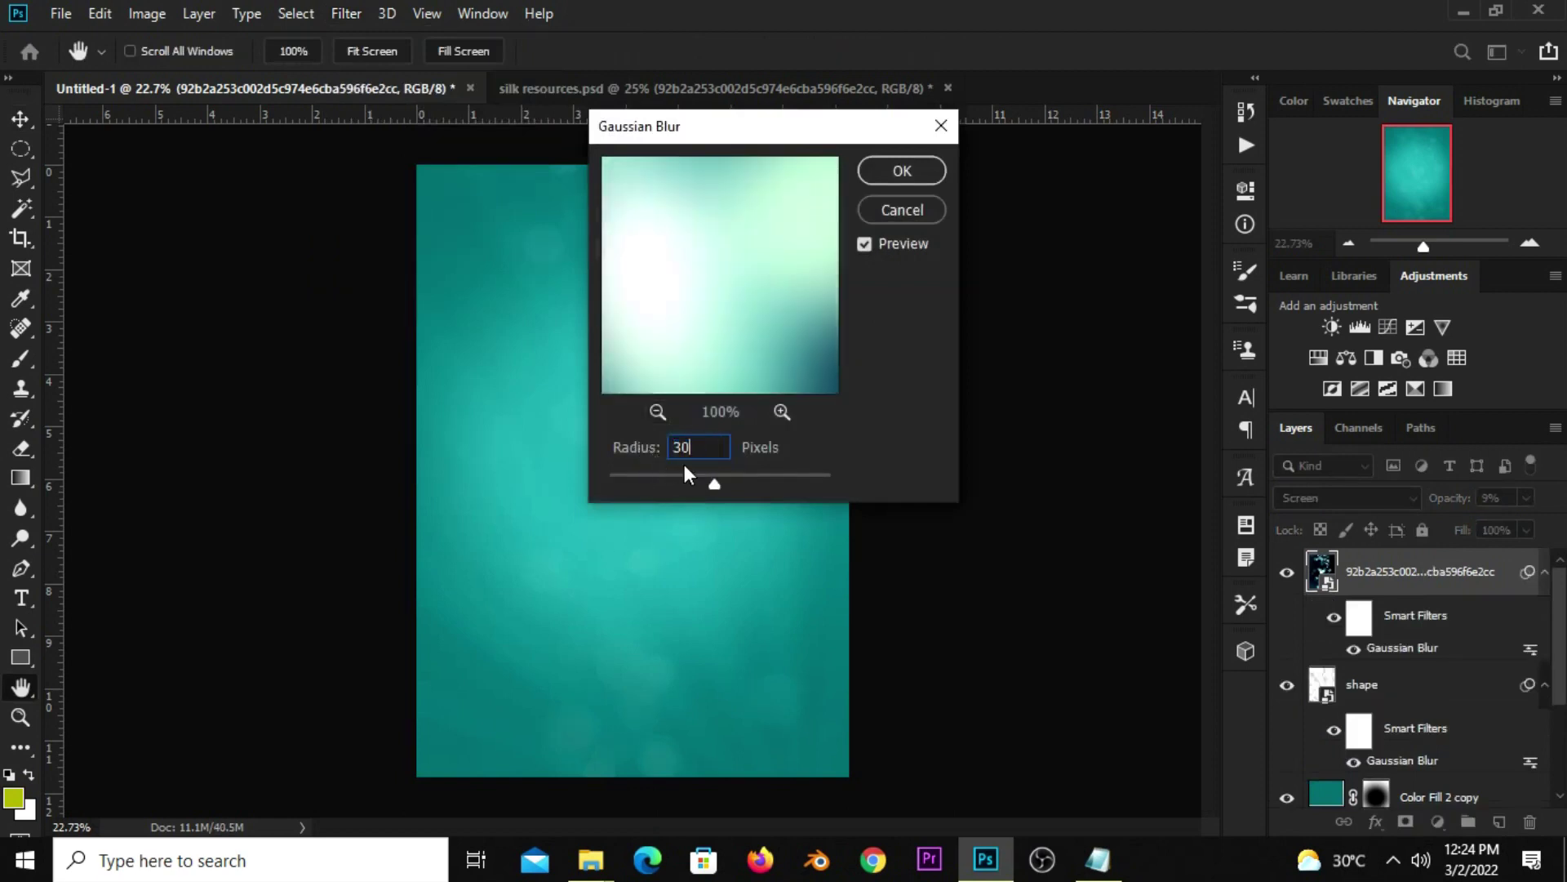
left_click(901, 172)
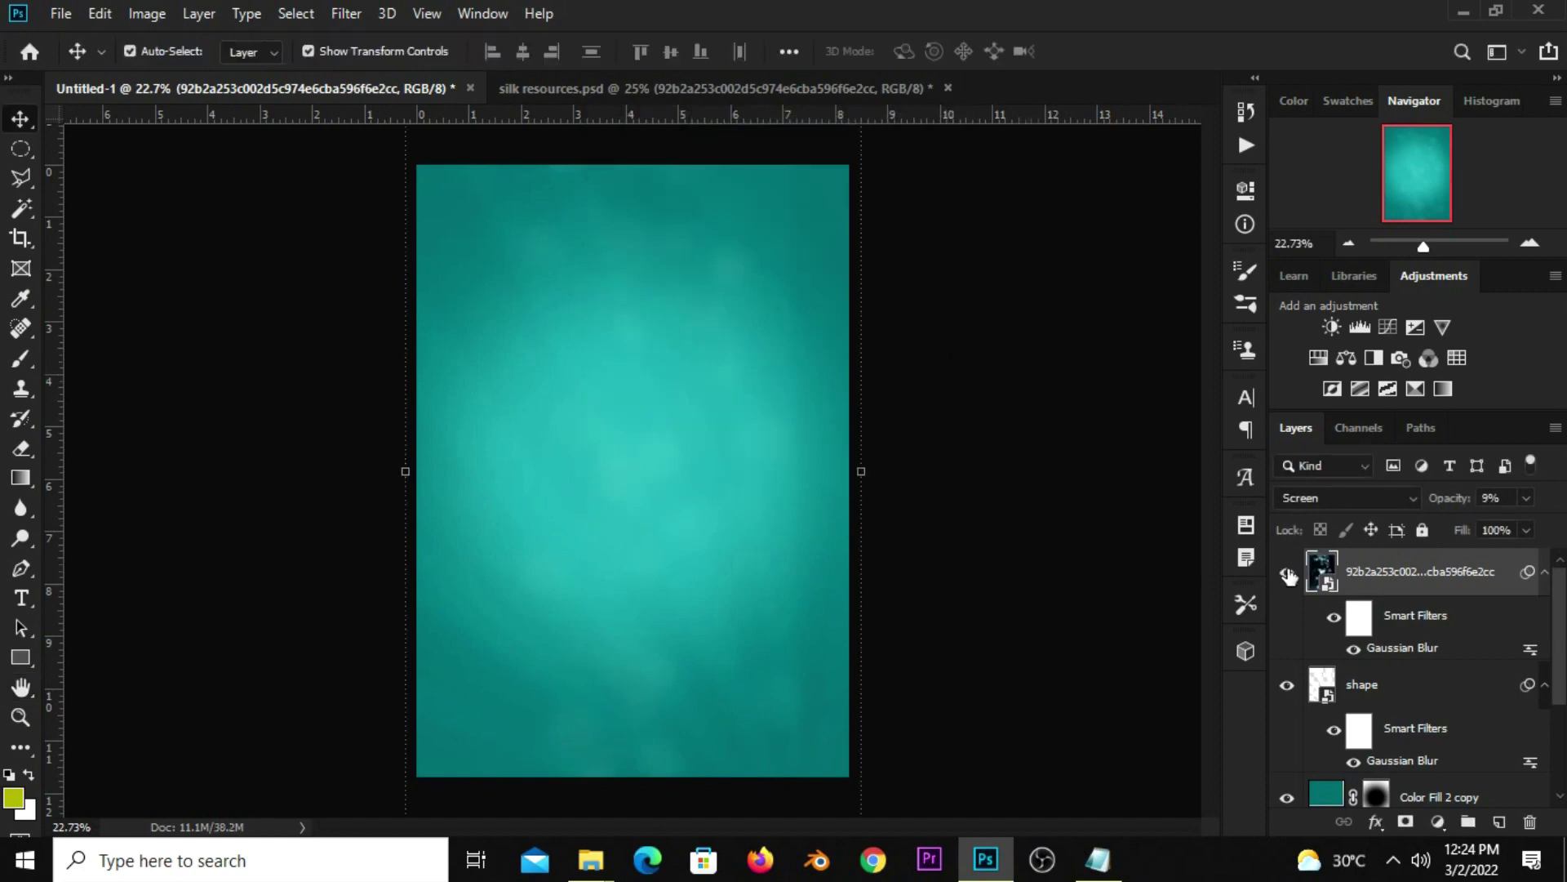
left_click(950, 515)
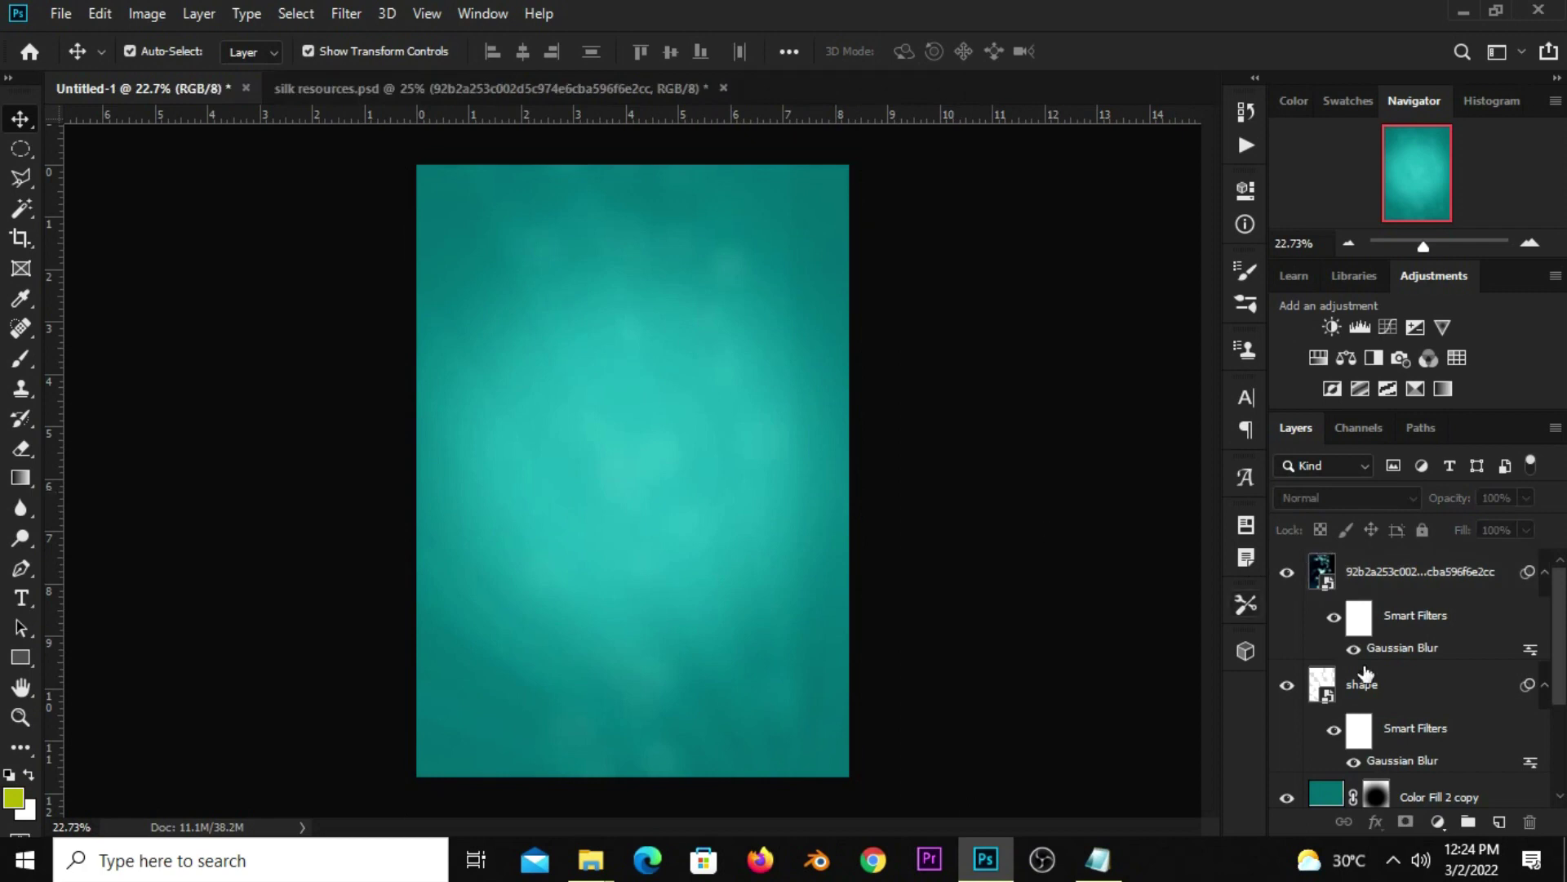
- Paint a large soft white brush dab at the canvas centre on a new layer
left_click(1499, 822)
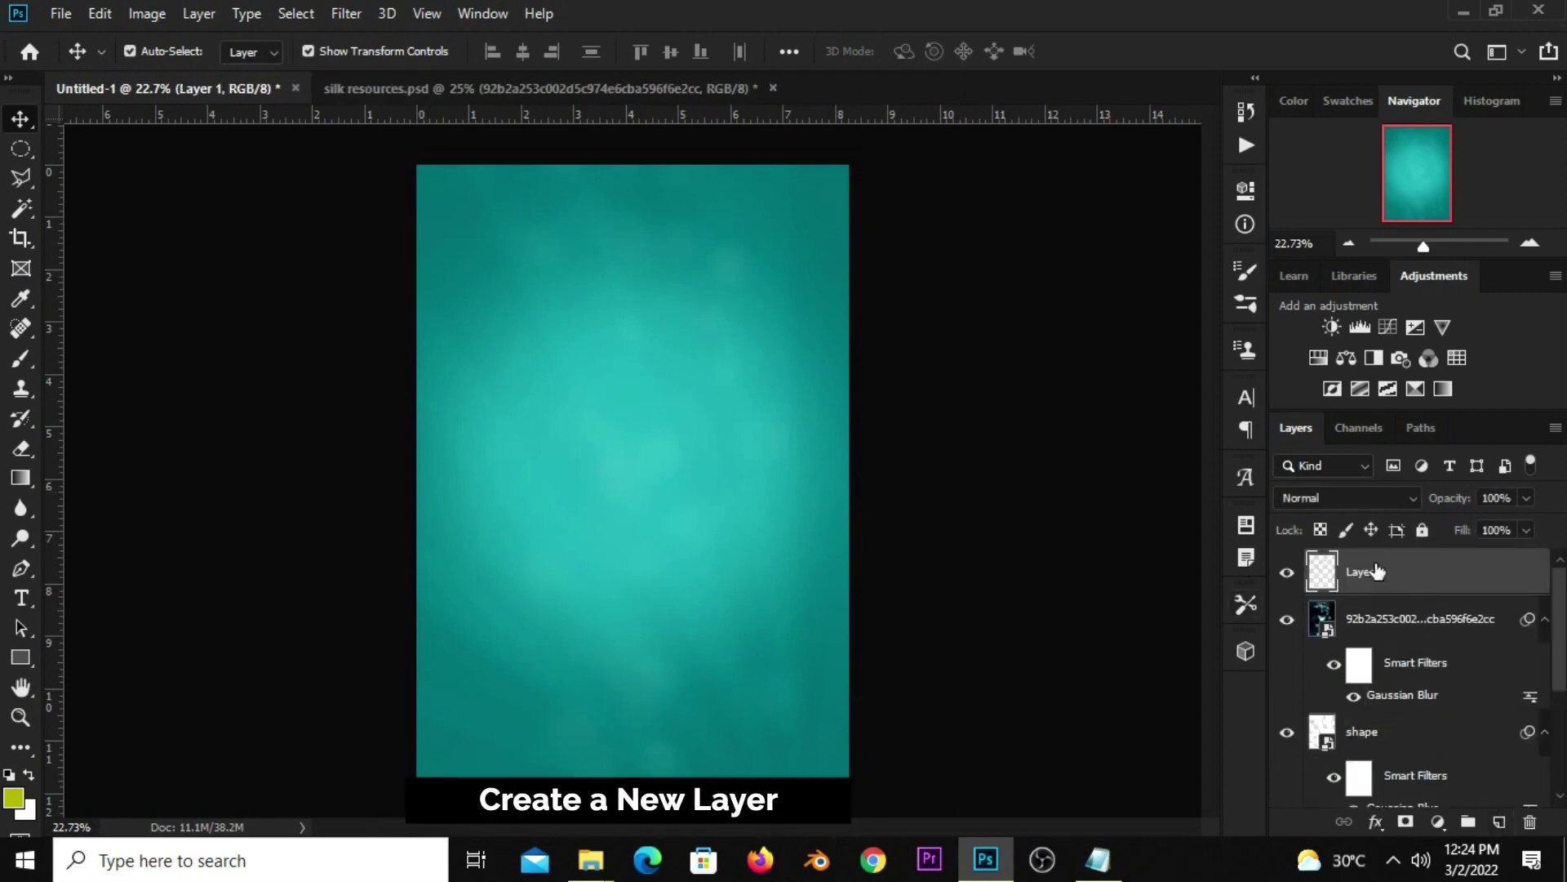
left_click(21, 359)
left_click(151, 362)
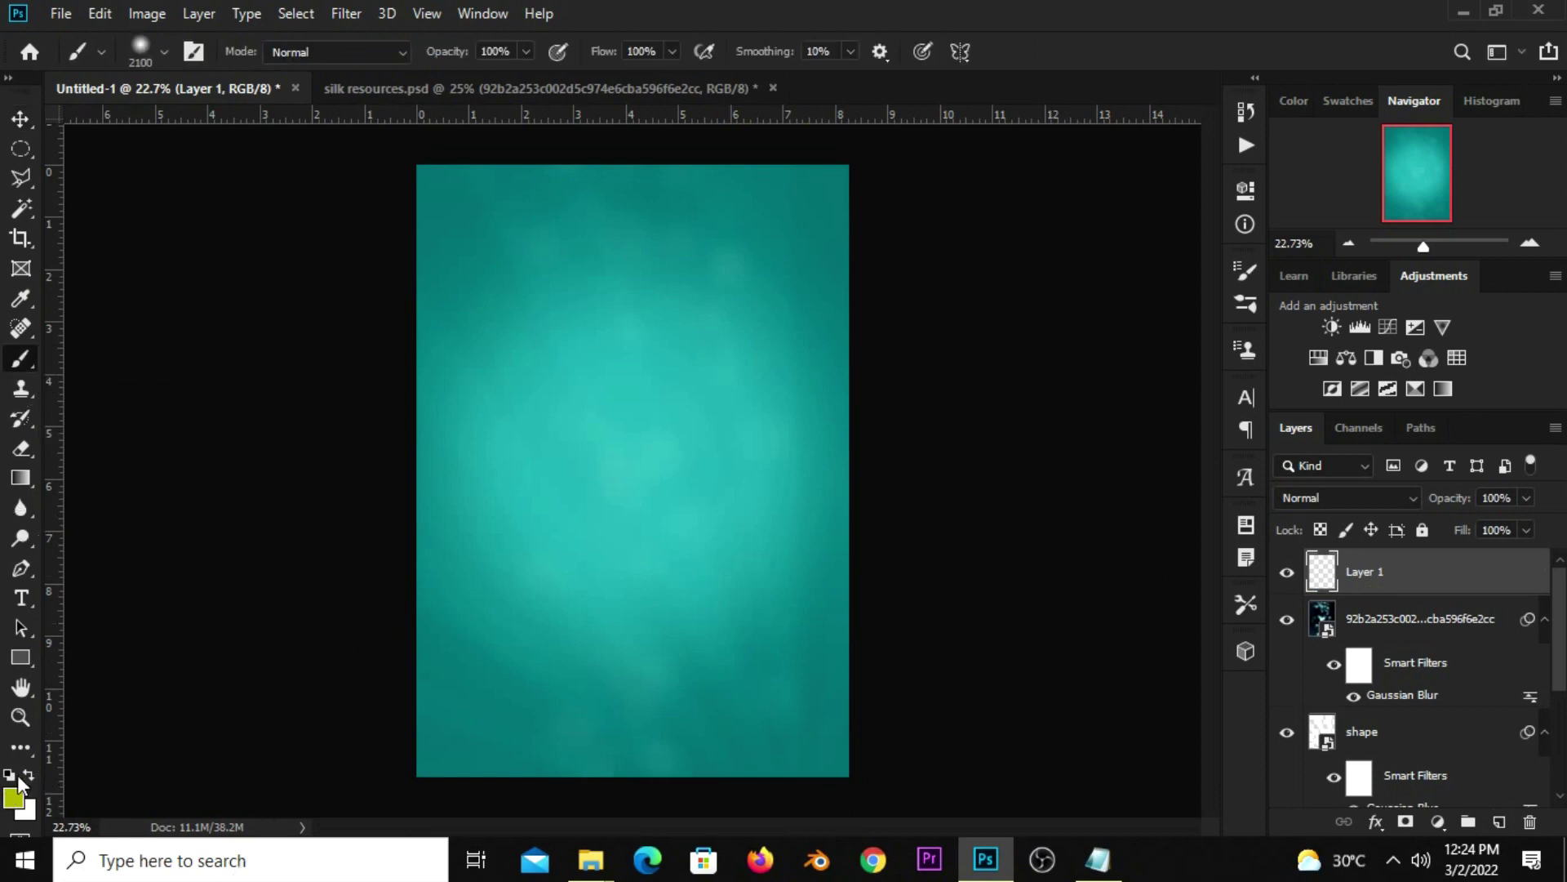
left_click(16, 800)
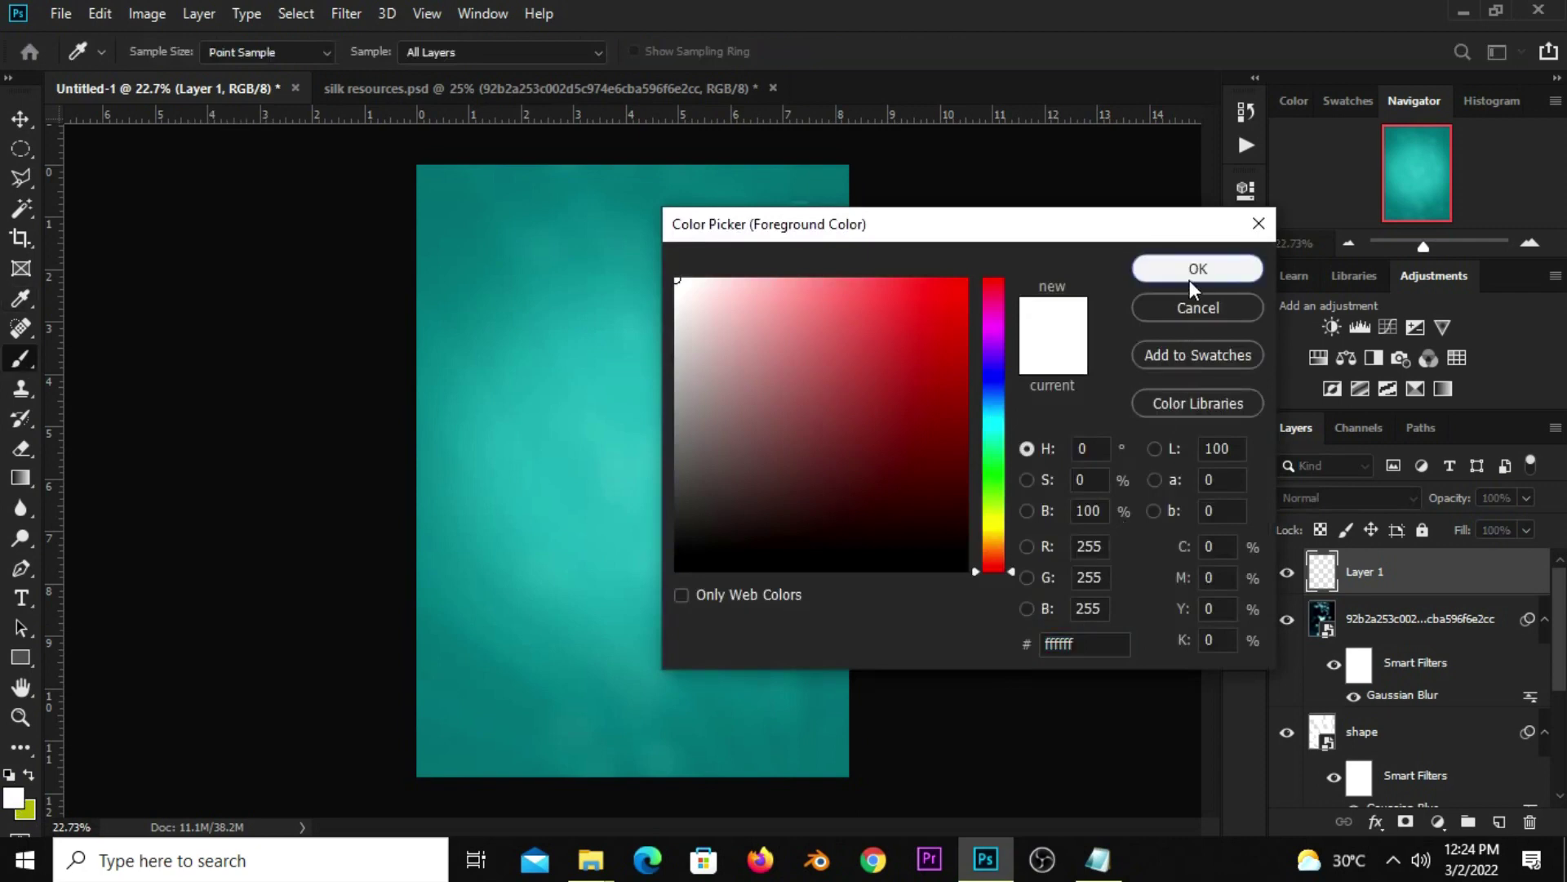
left_click(1189, 278)
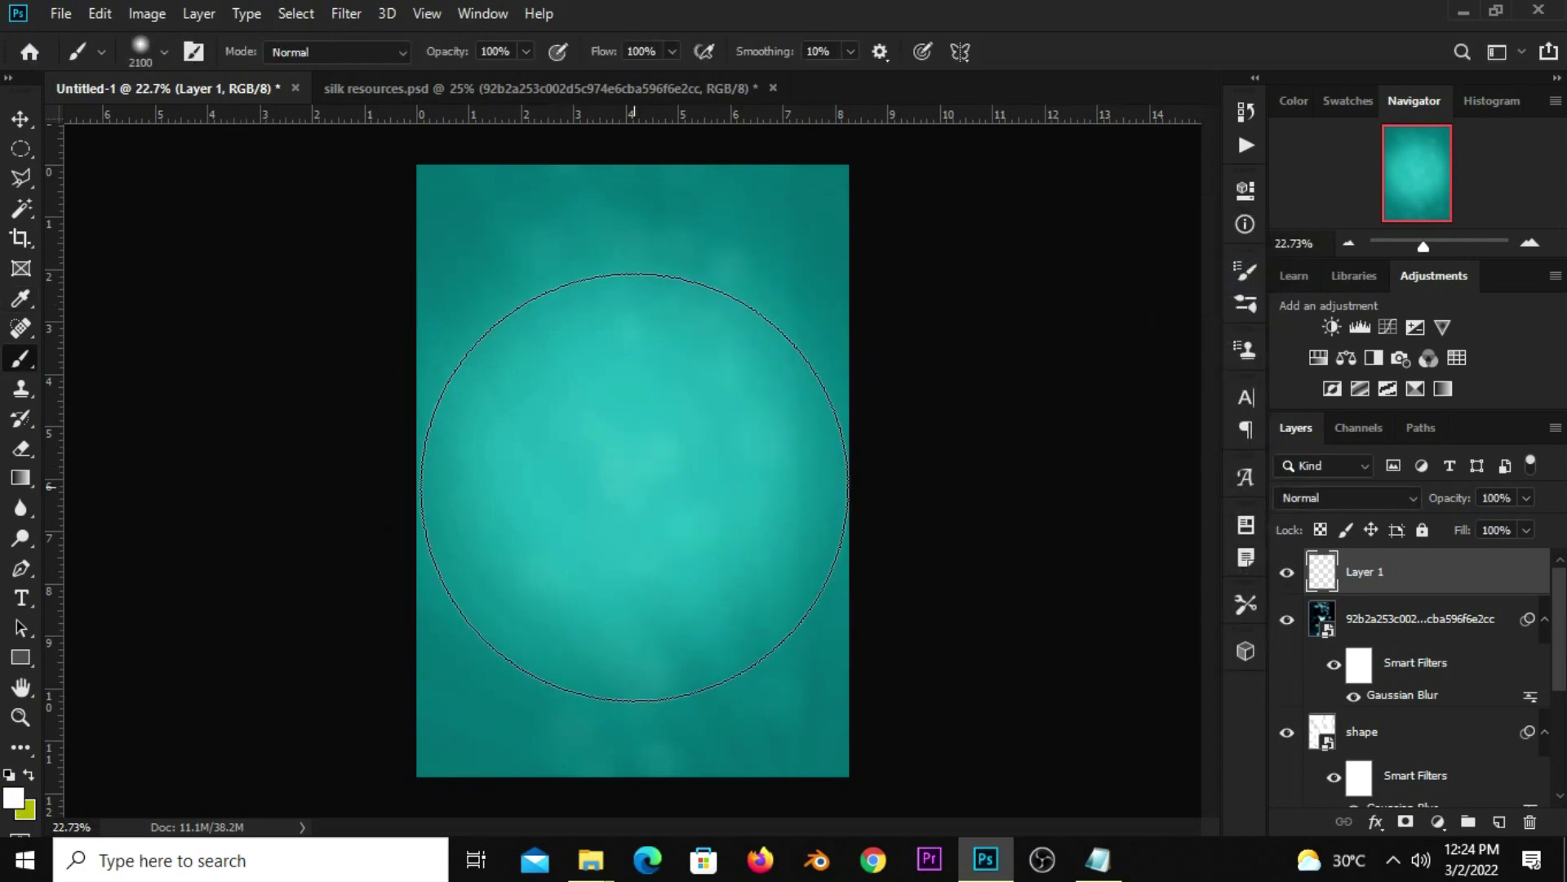
left_click(634, 488)
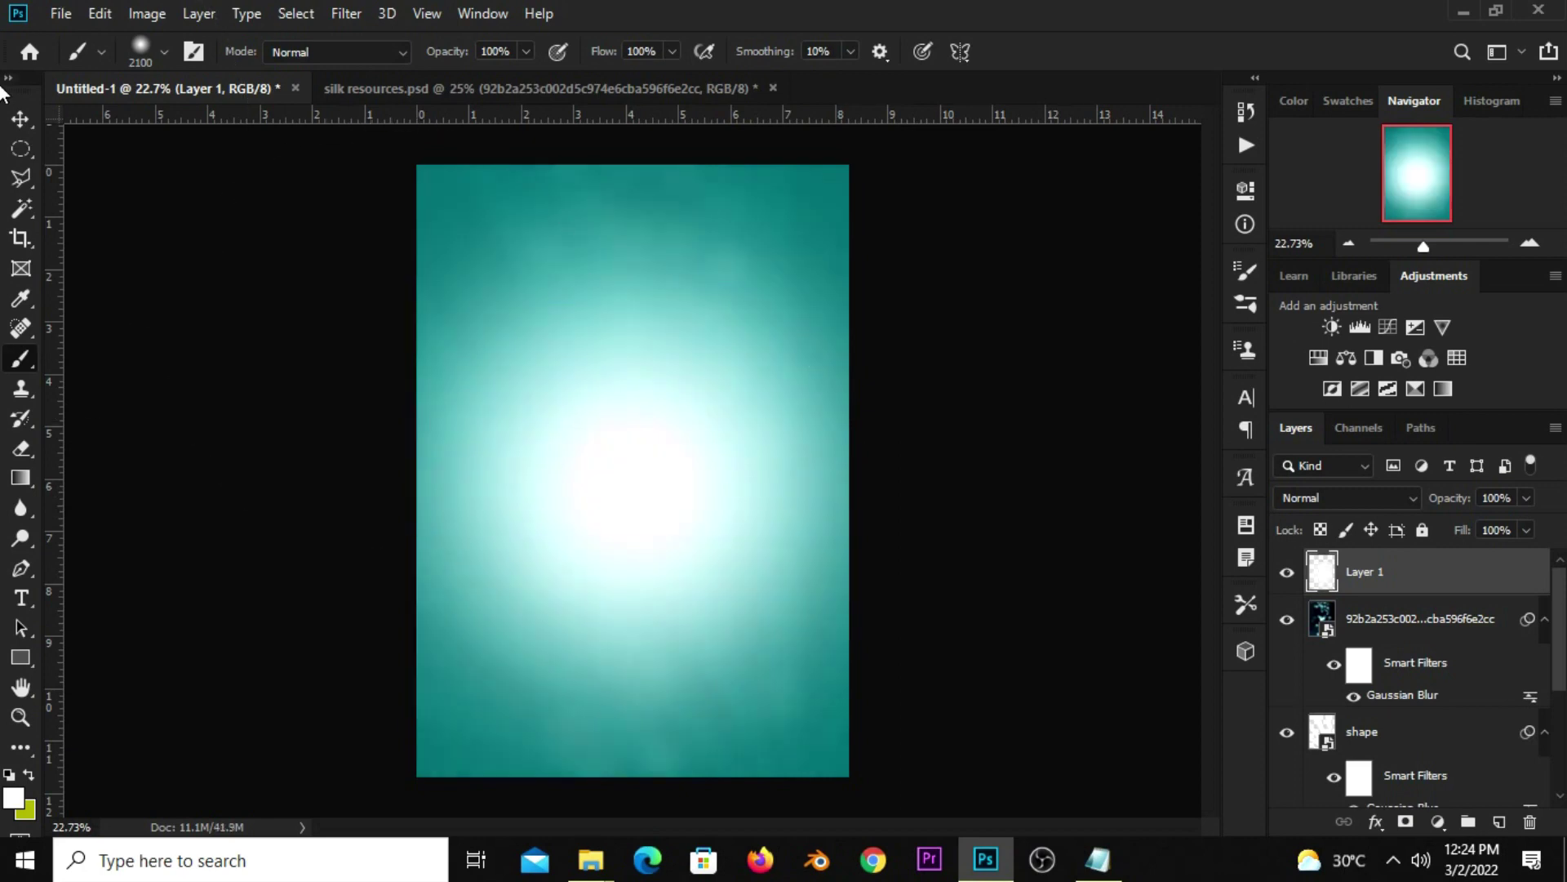
- Set Layer 1's blend mode to Overlay, toggling its visibility to compare
left_click(23, 122)
left_click(218, 368)
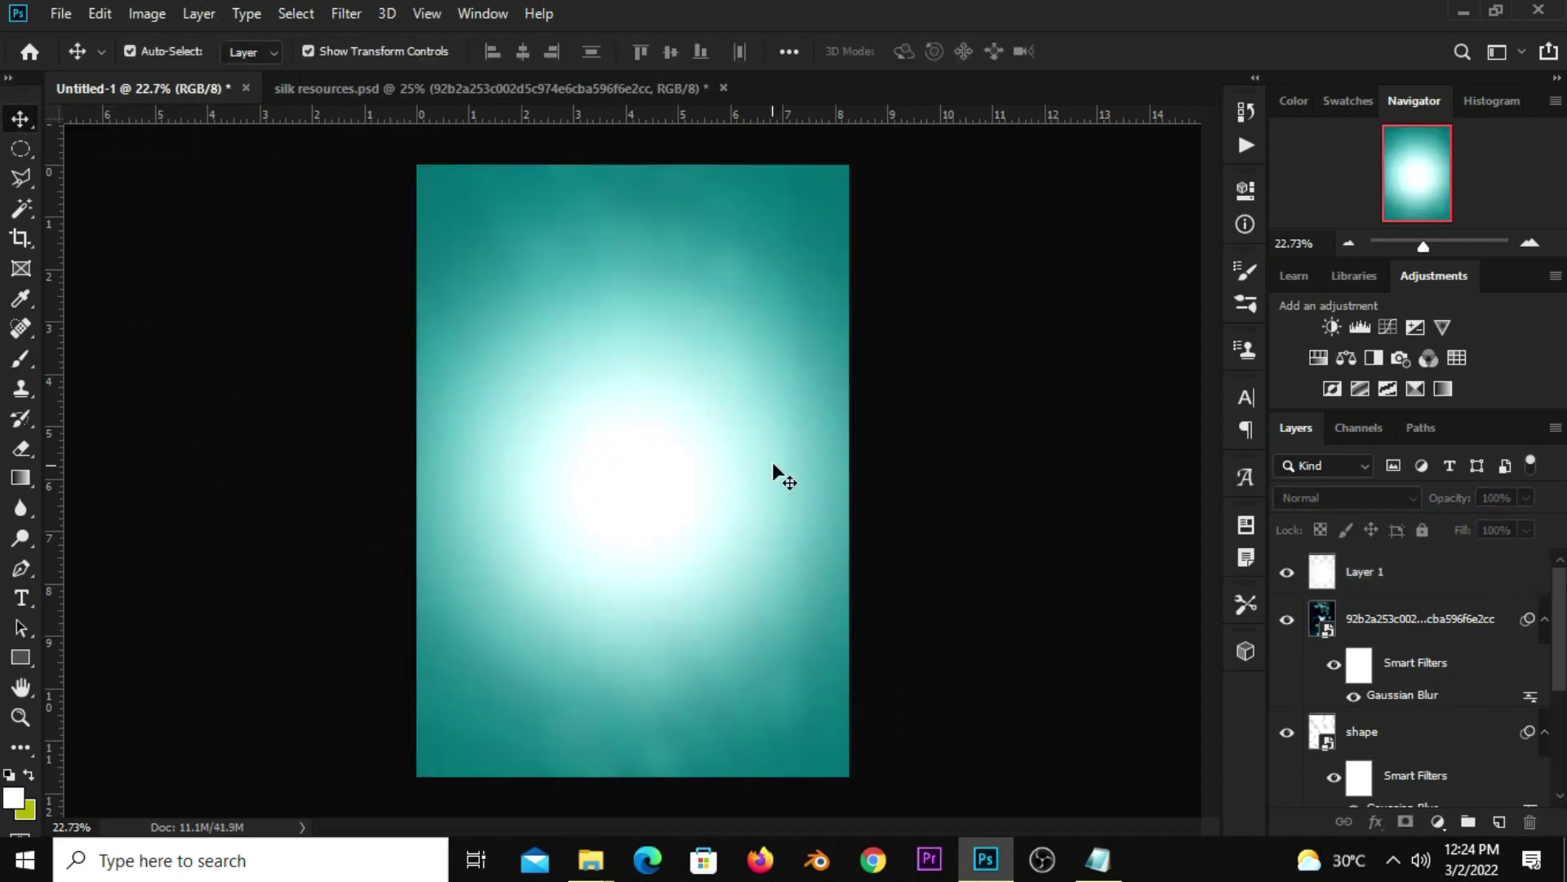
scroll(776, 491, "down", 2)
scroll(775, 493, "down", 1)
scroll(775, 493, "up", 3)
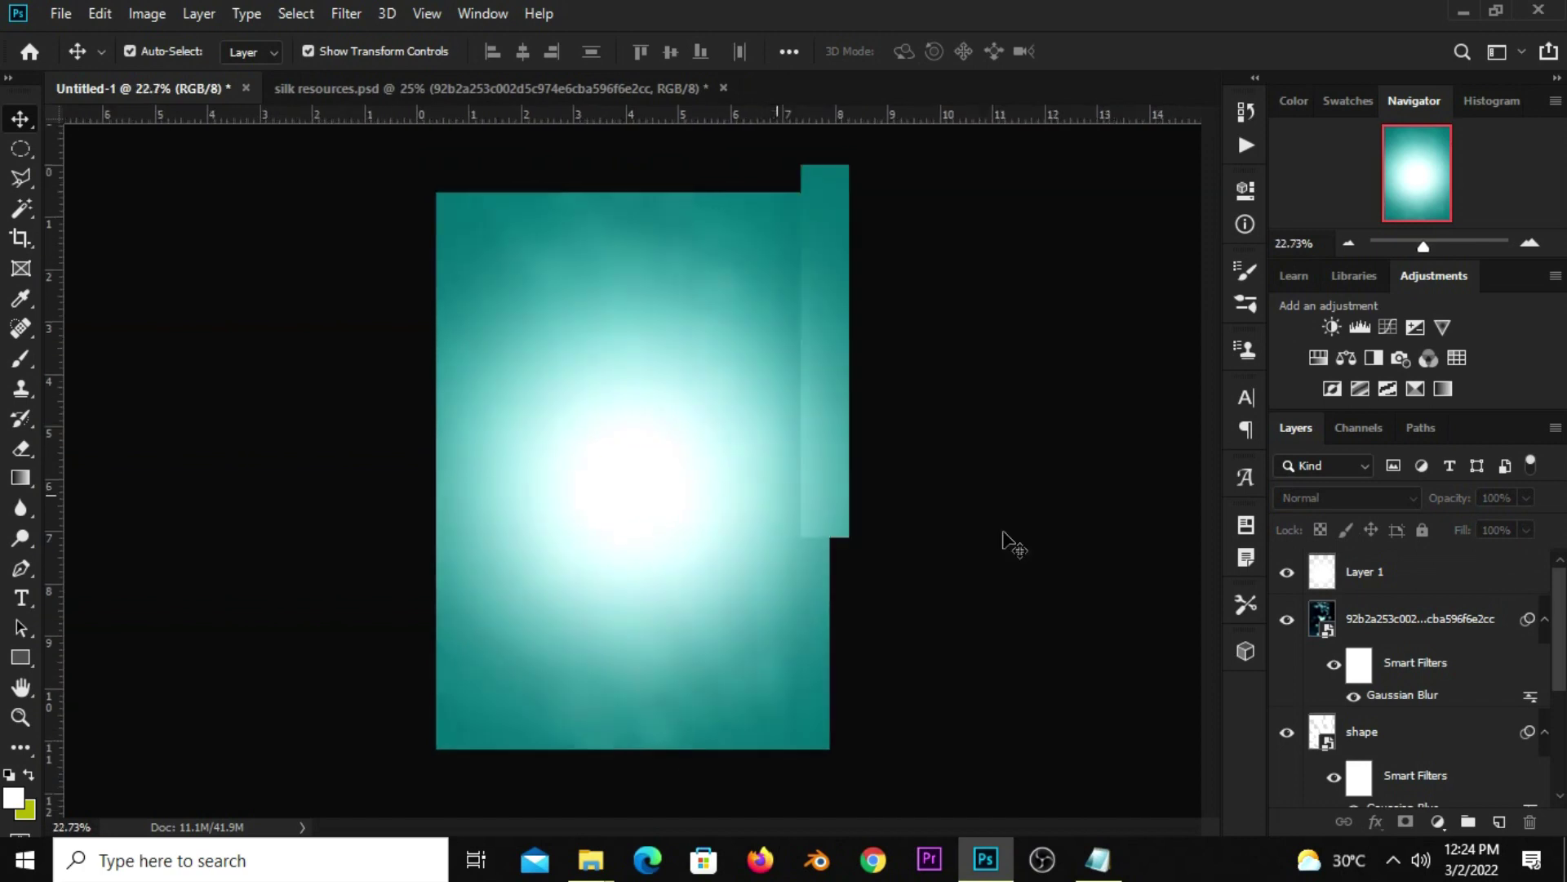
left_click(1397, 583)
left_click(1287, 572)
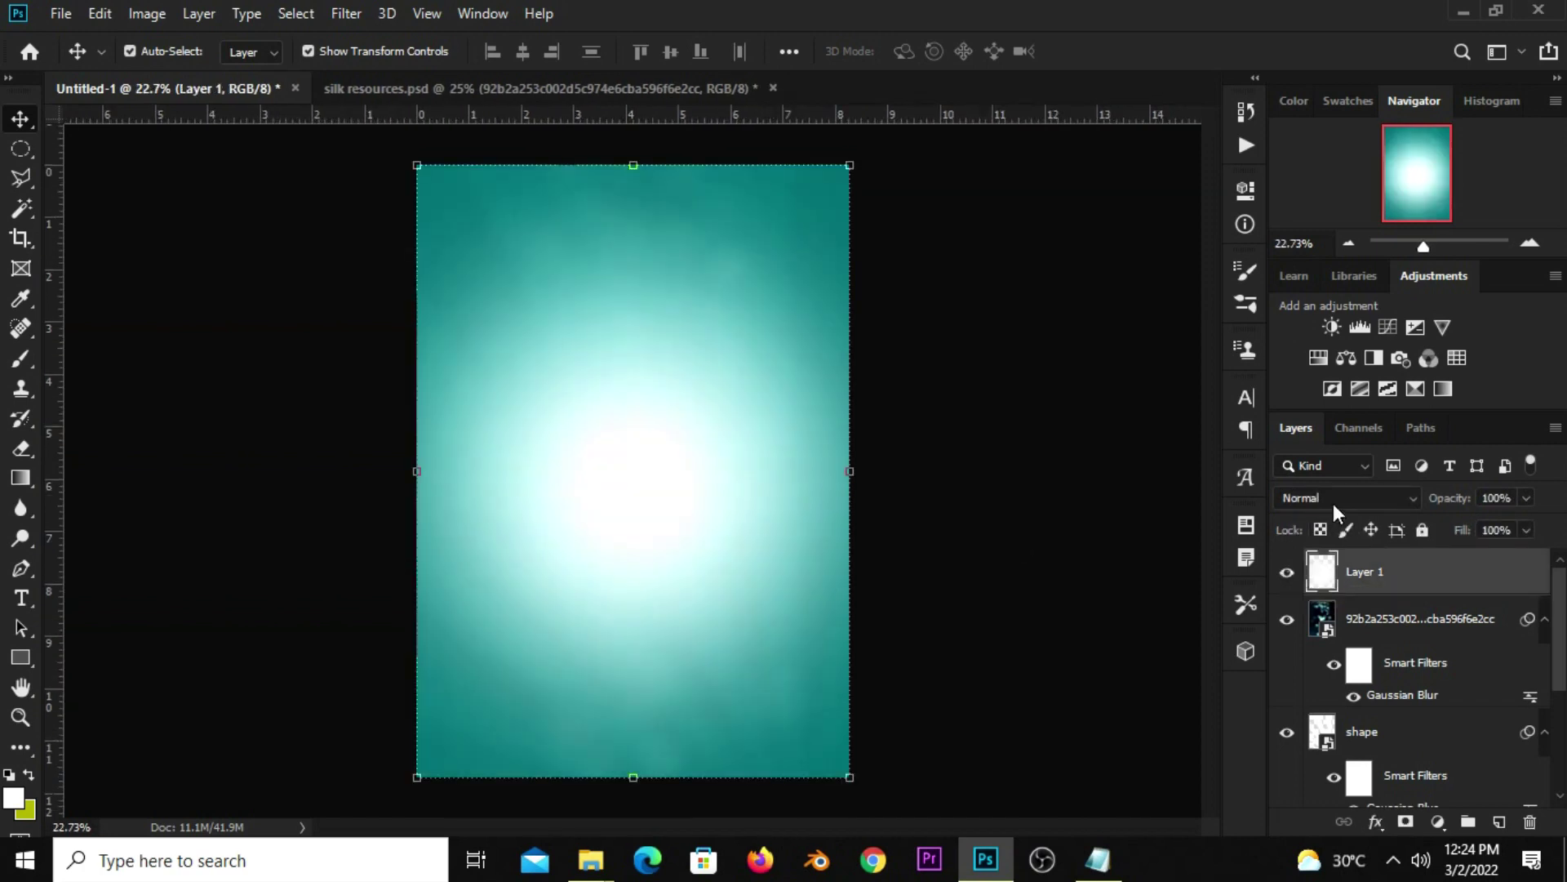
left_click(1334, 502)
left_click(1324, 537)
left_click(1286, 573)
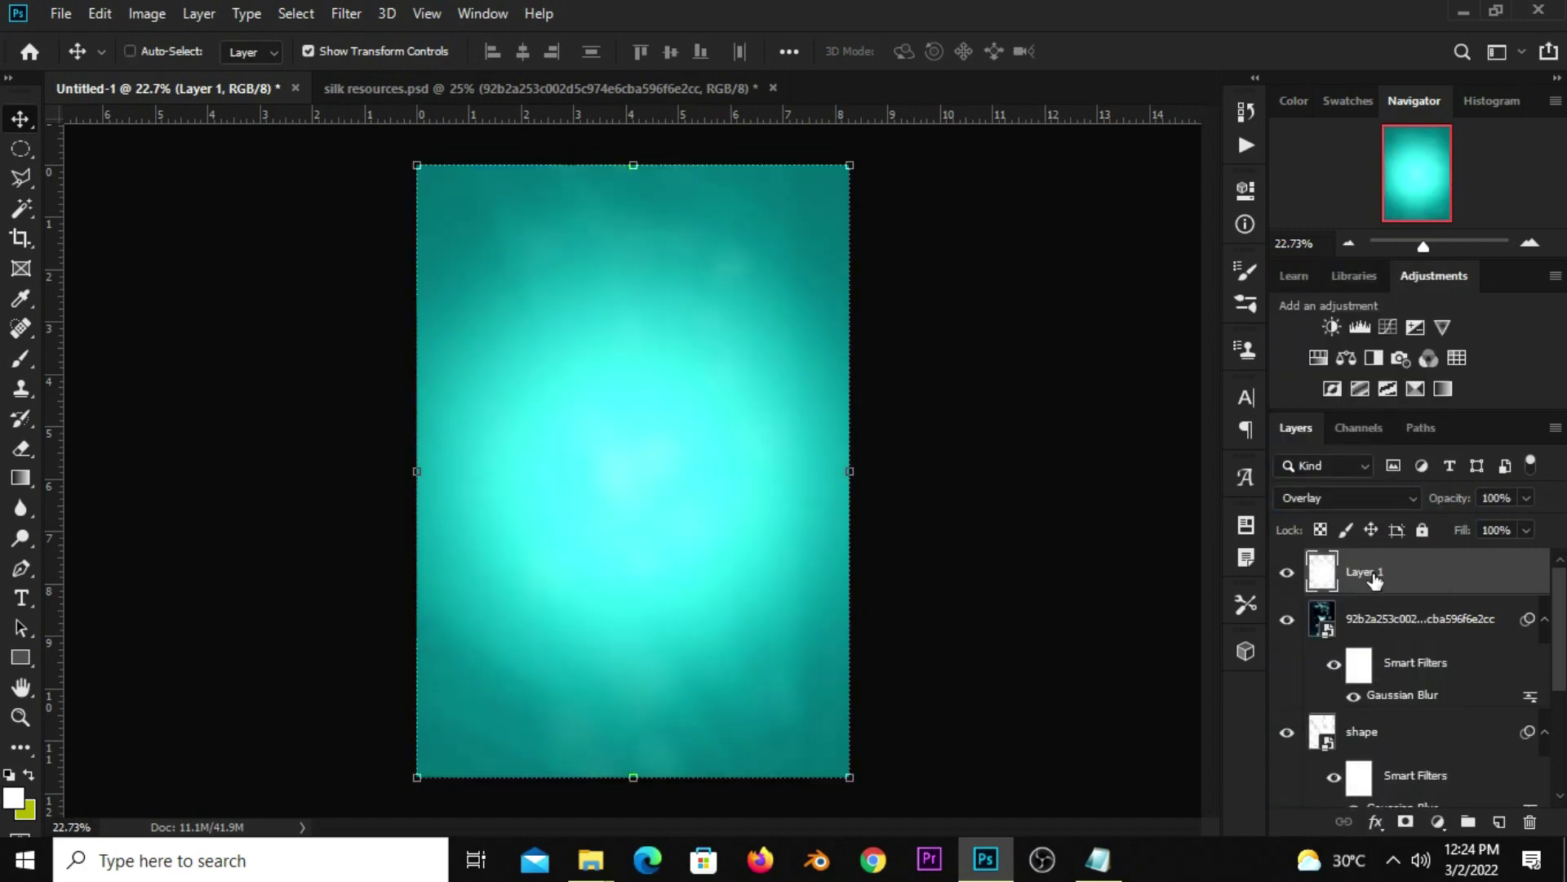
- Duplicate Layer 1 and set the copy to Normal blending at 82% opacity
key("ctrl+j")
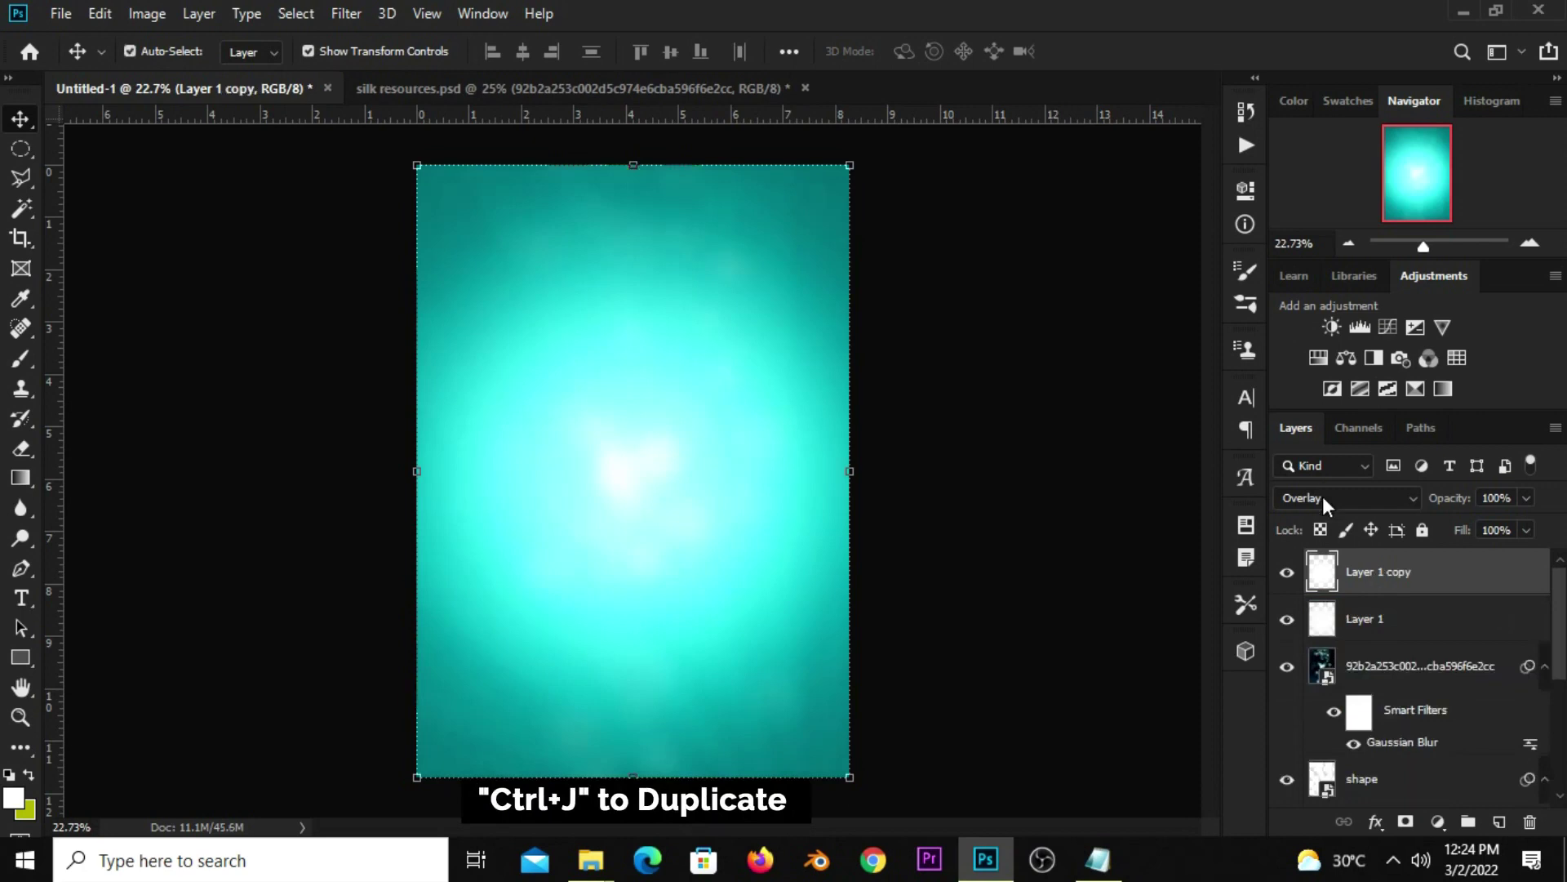
left_click(1323, 493)
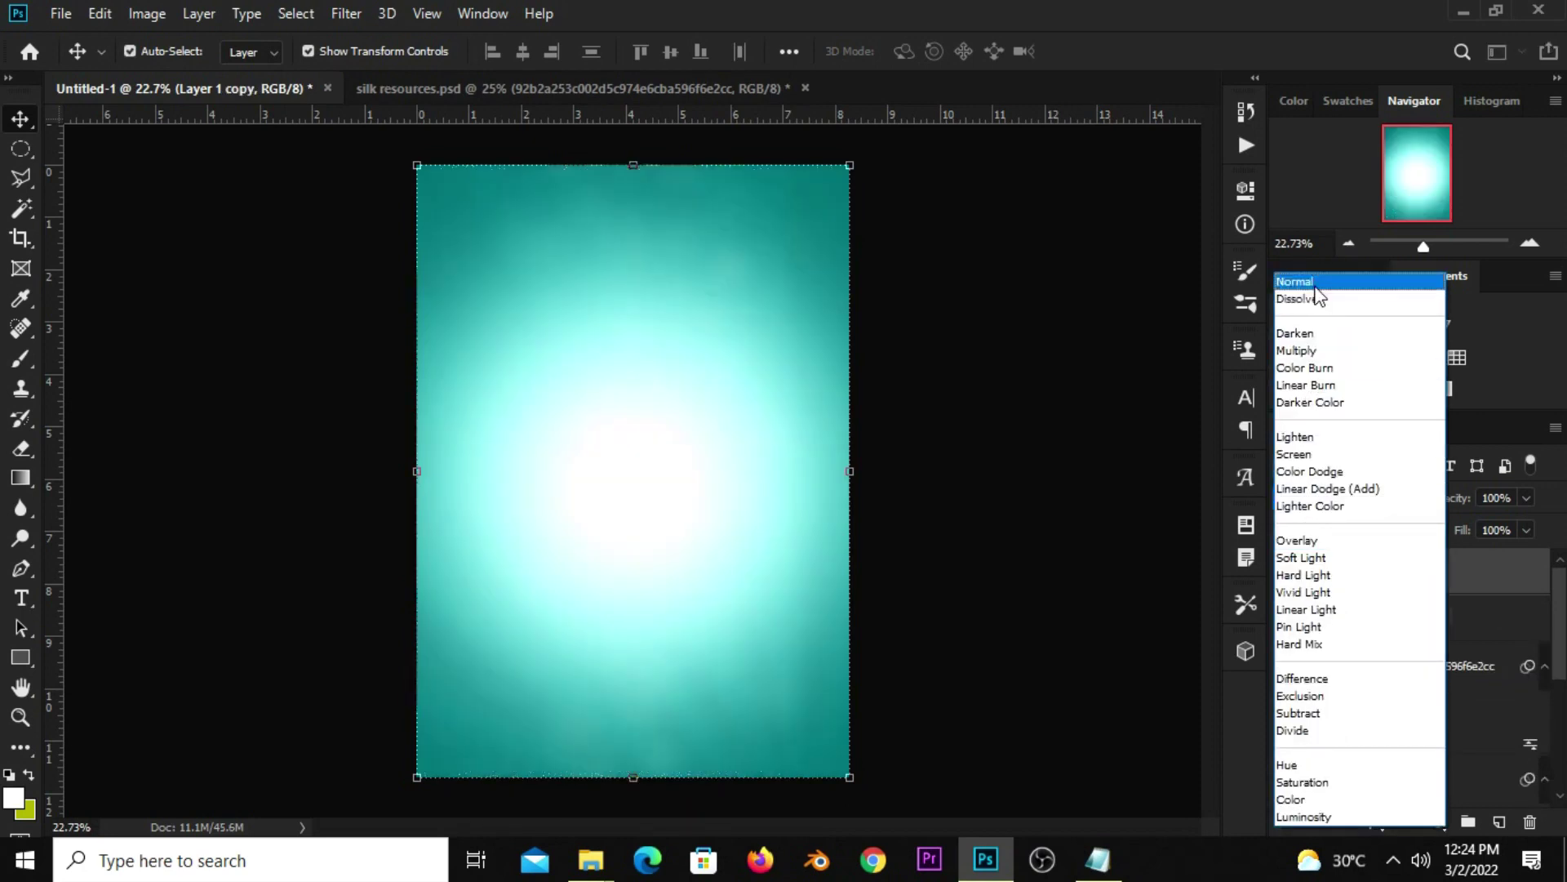
left_click(1316, 285)
left_click(1526, 498)
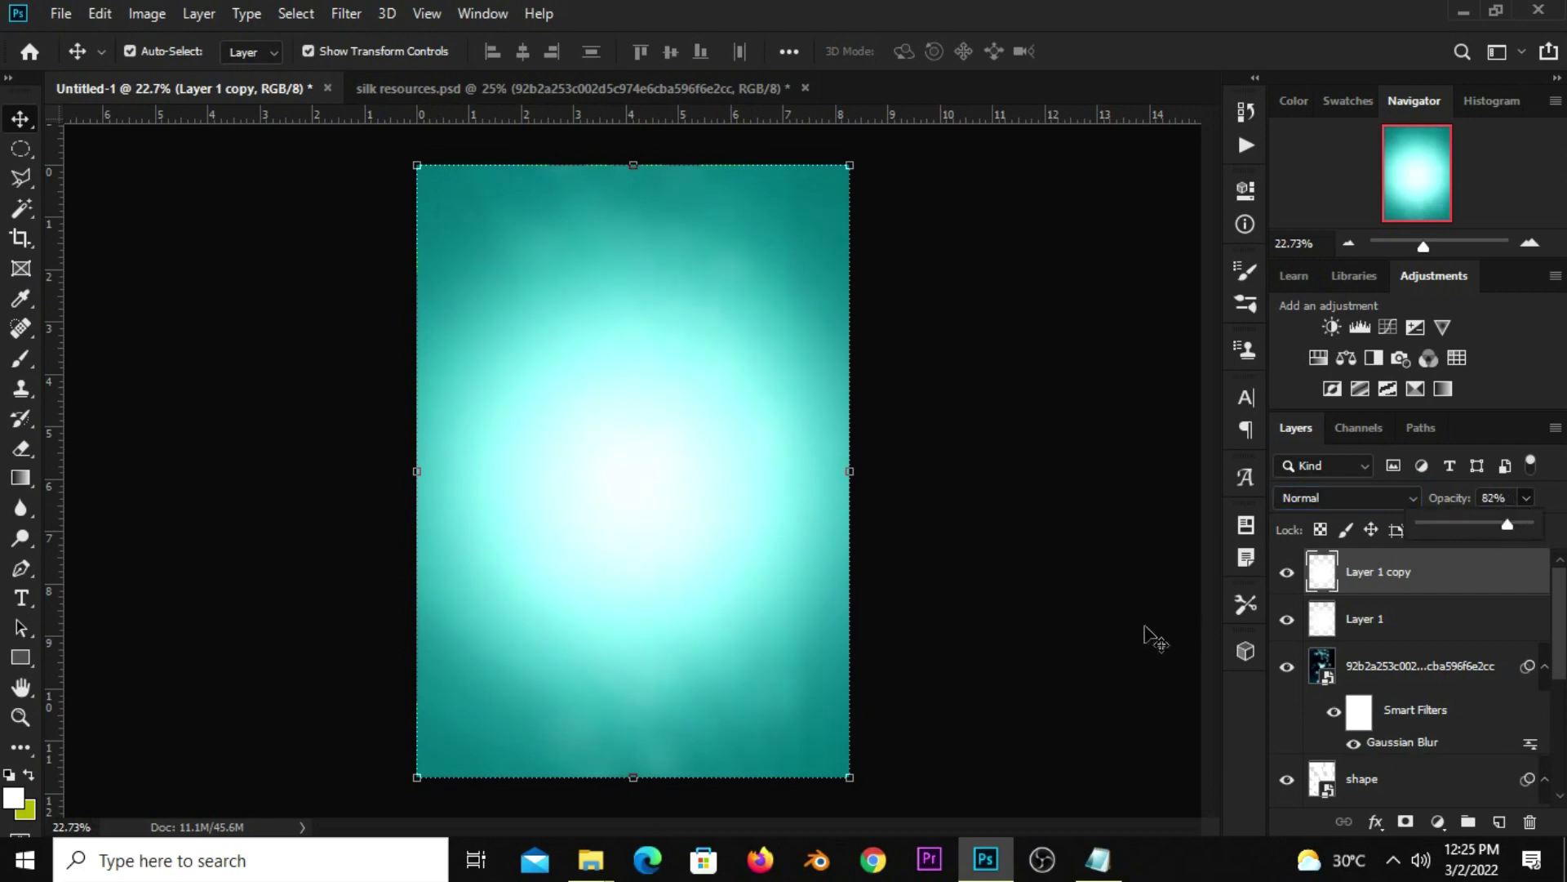
left_click(1300, 581, "ctrl")
left_click(1288, 574)
left_click(1288, 573)
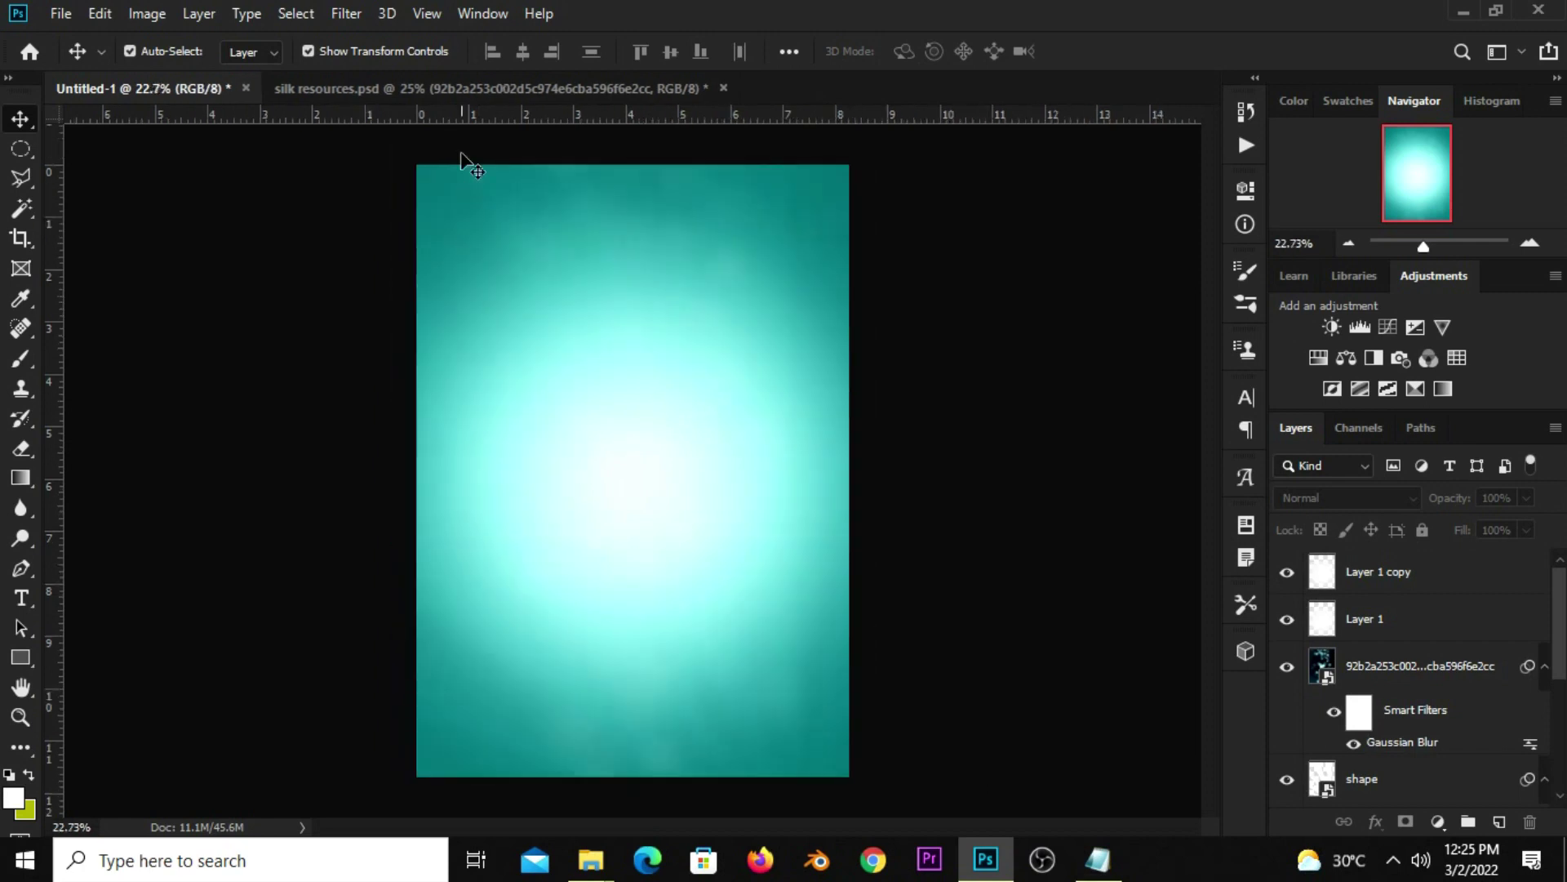
- In the silk resources file, hide the bokeh layer to reveal the carton artwork
left_click(462, 91)
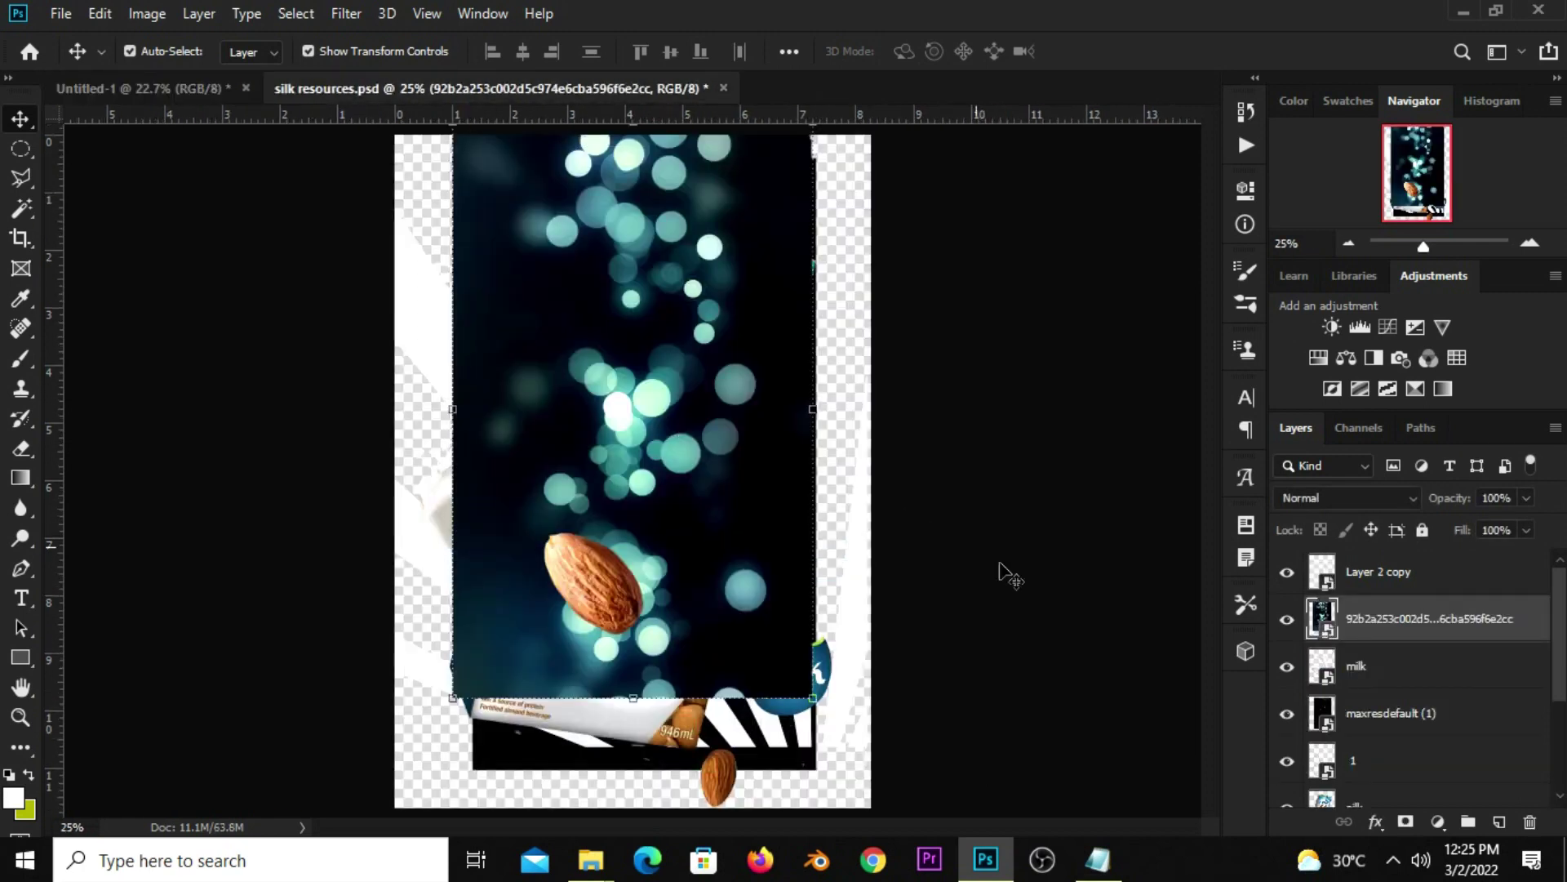
left_click(1288, 619)
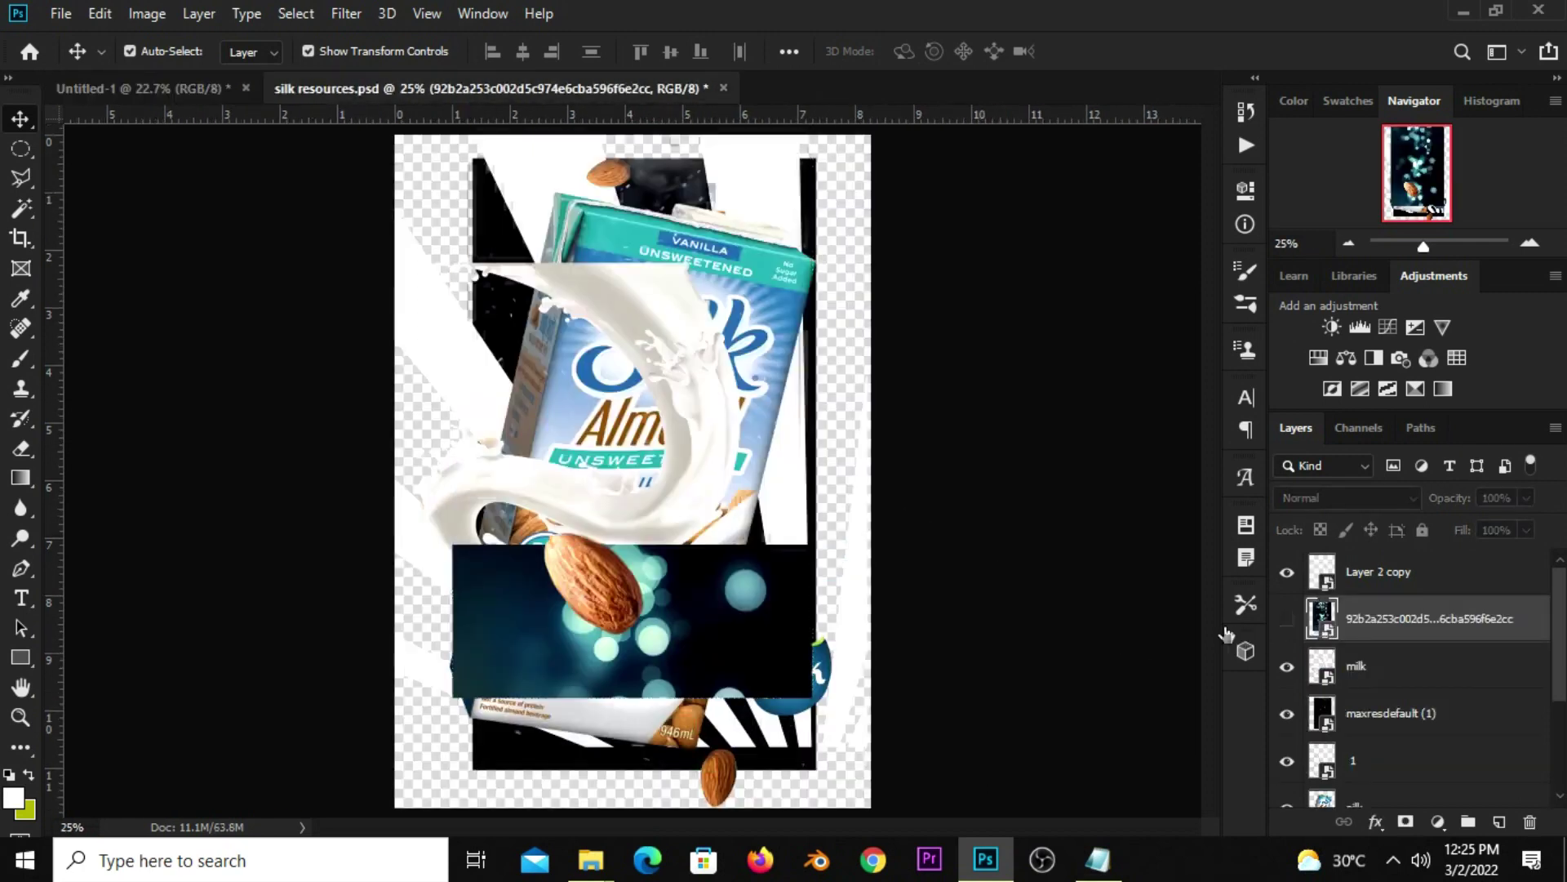
left_click(1357, 572)
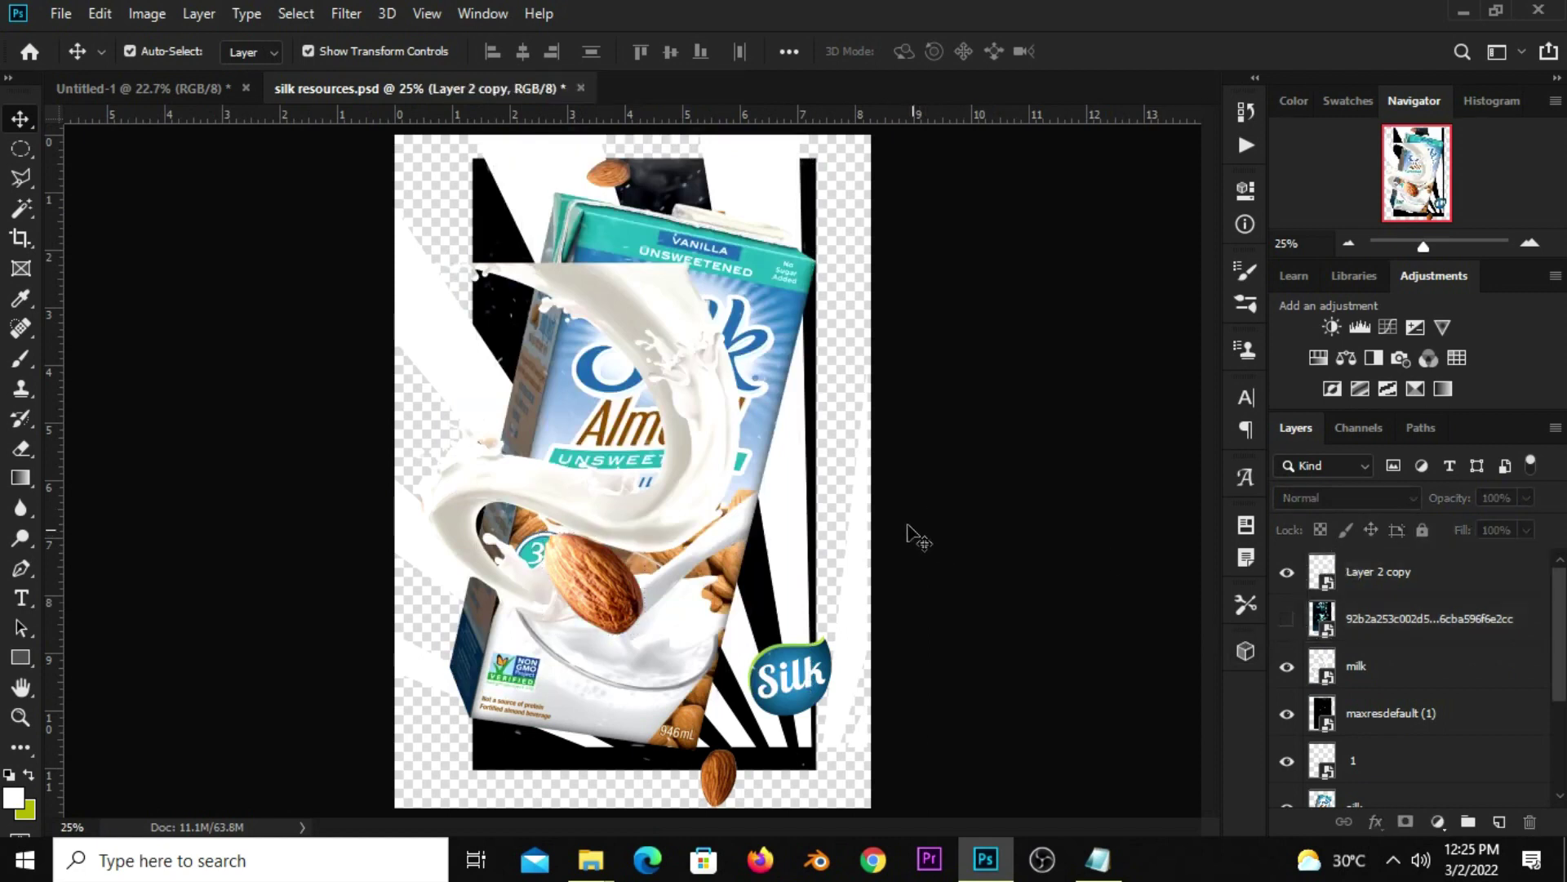
left_click(939, 523)
mouse_move(489, 687)
left_mouse_down()
mouse_move(515, 674)
mouse_move(535, 704)
left_mouse_up()
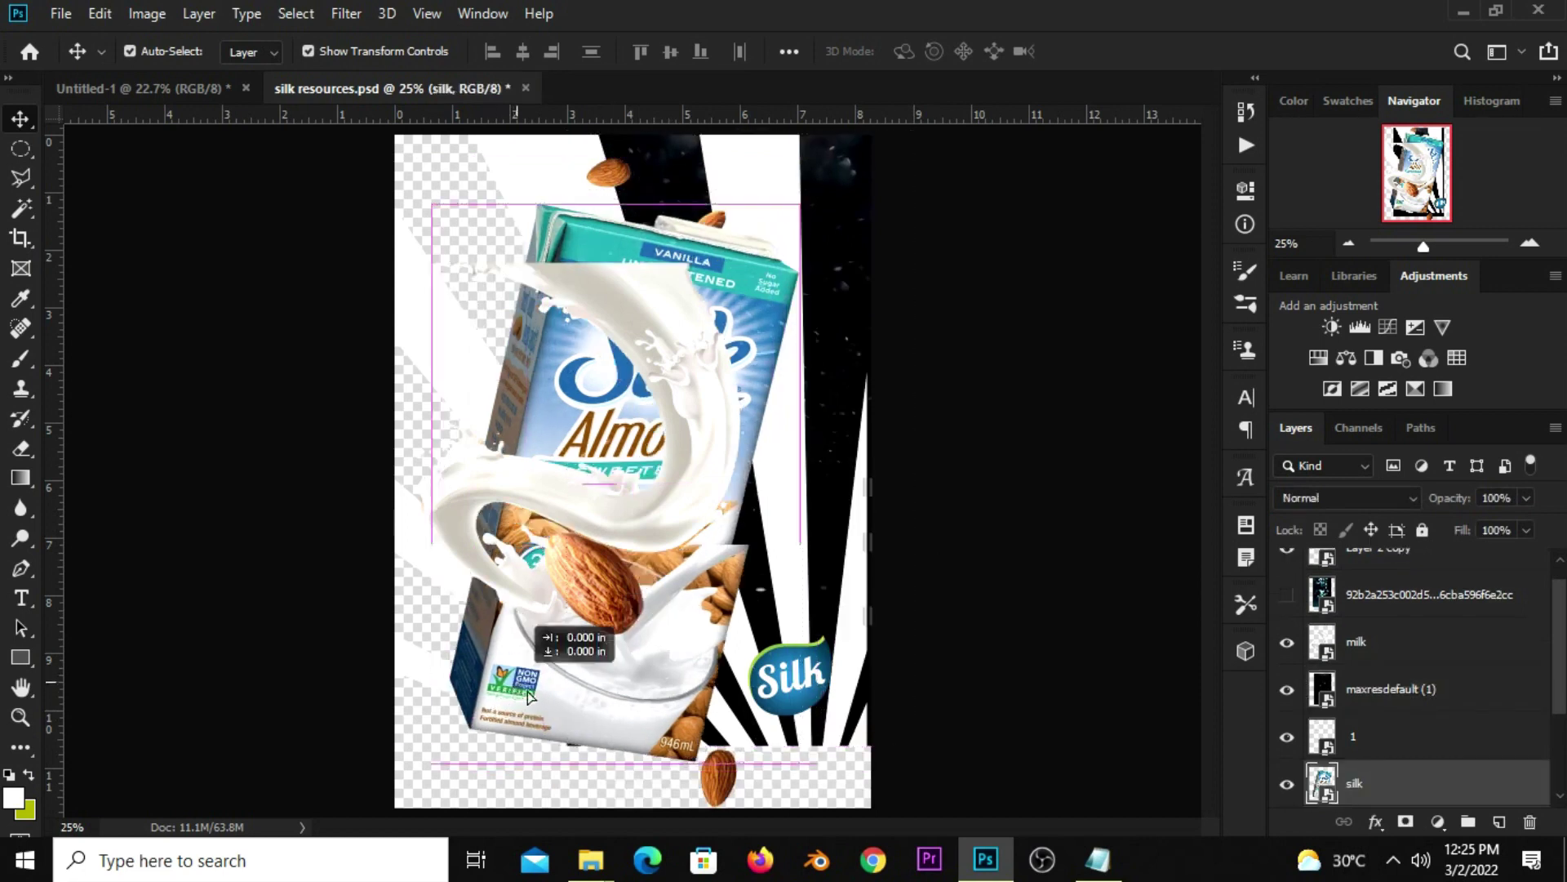
key("ctrl")
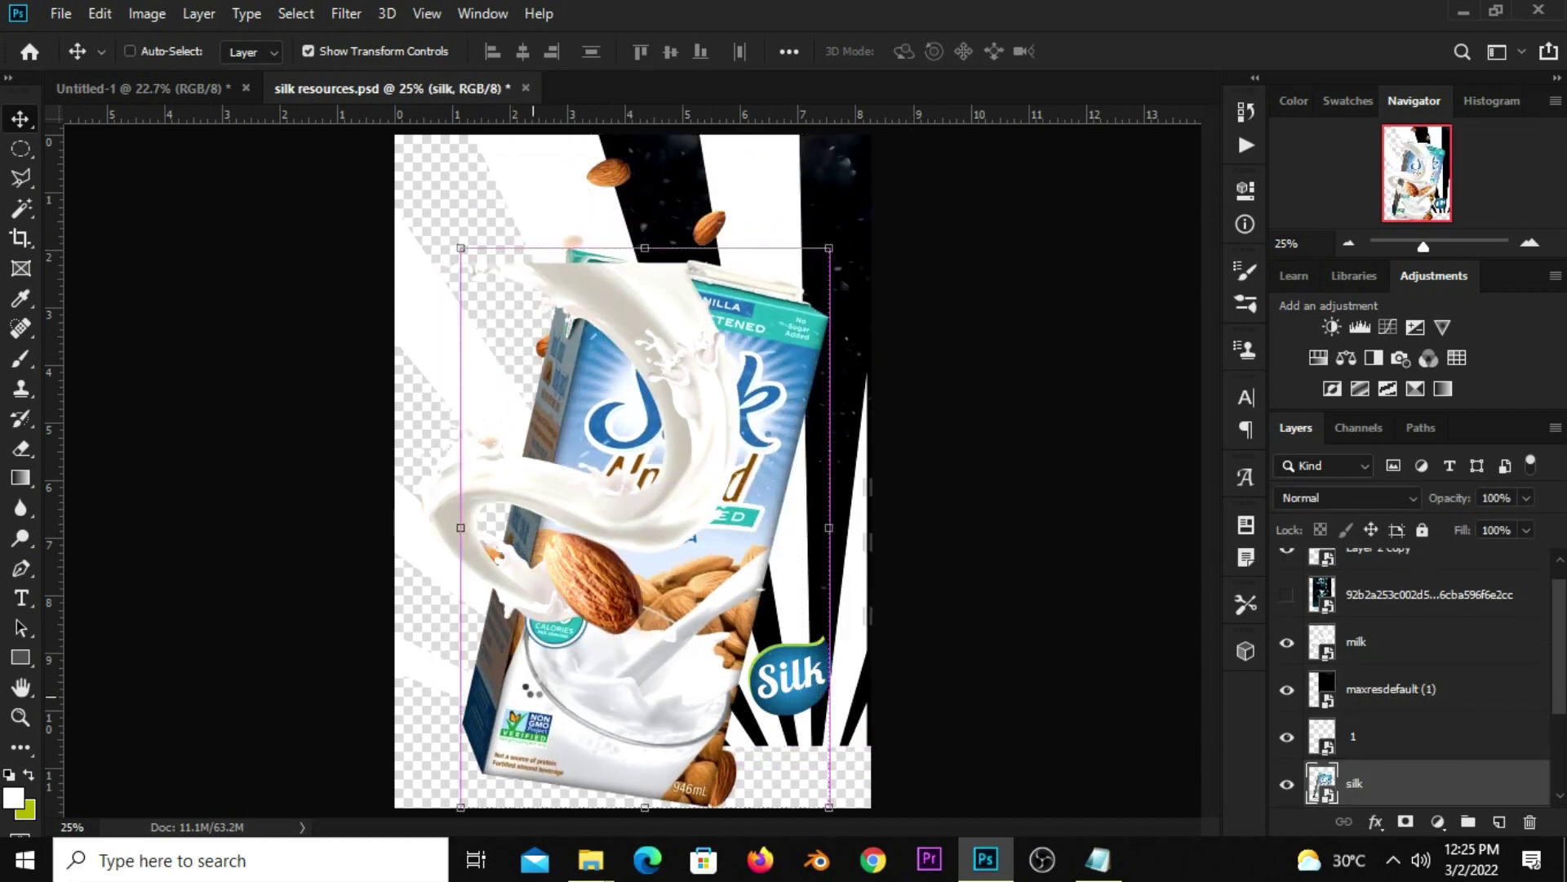
- Copy the silk carton layer into the poster, position it, and convert it to a Smart Object
left_click(178, 103)
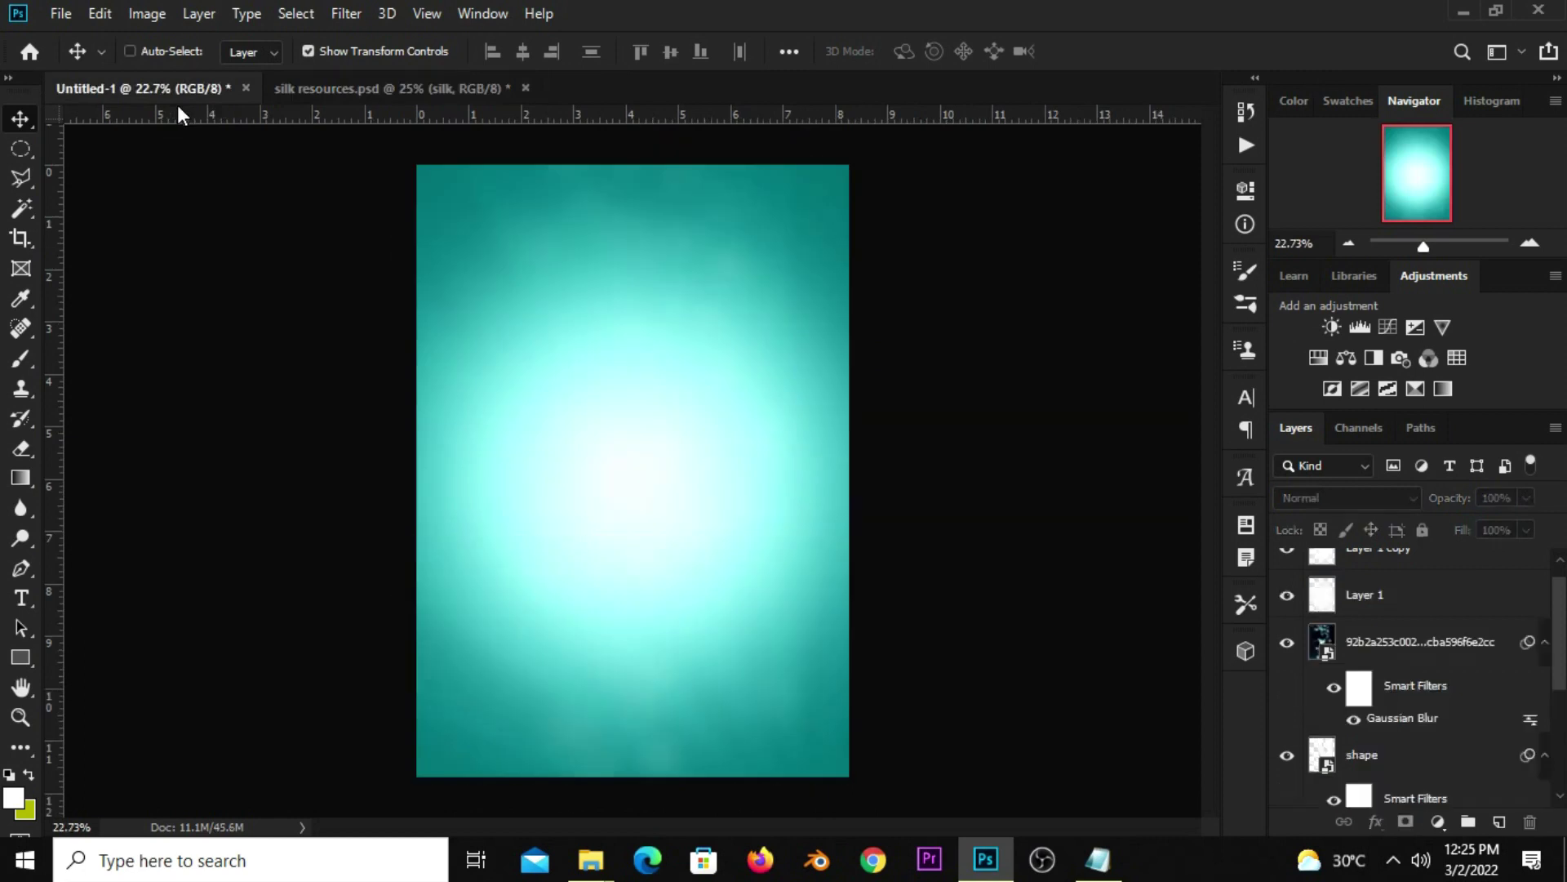
left_click_drag(178, 104, 543, 345)
mouse_move(632, 442)
left_mouse_down()
mouse_move(604, 480)
mouse_move(618, 477)
left_mouse_up()
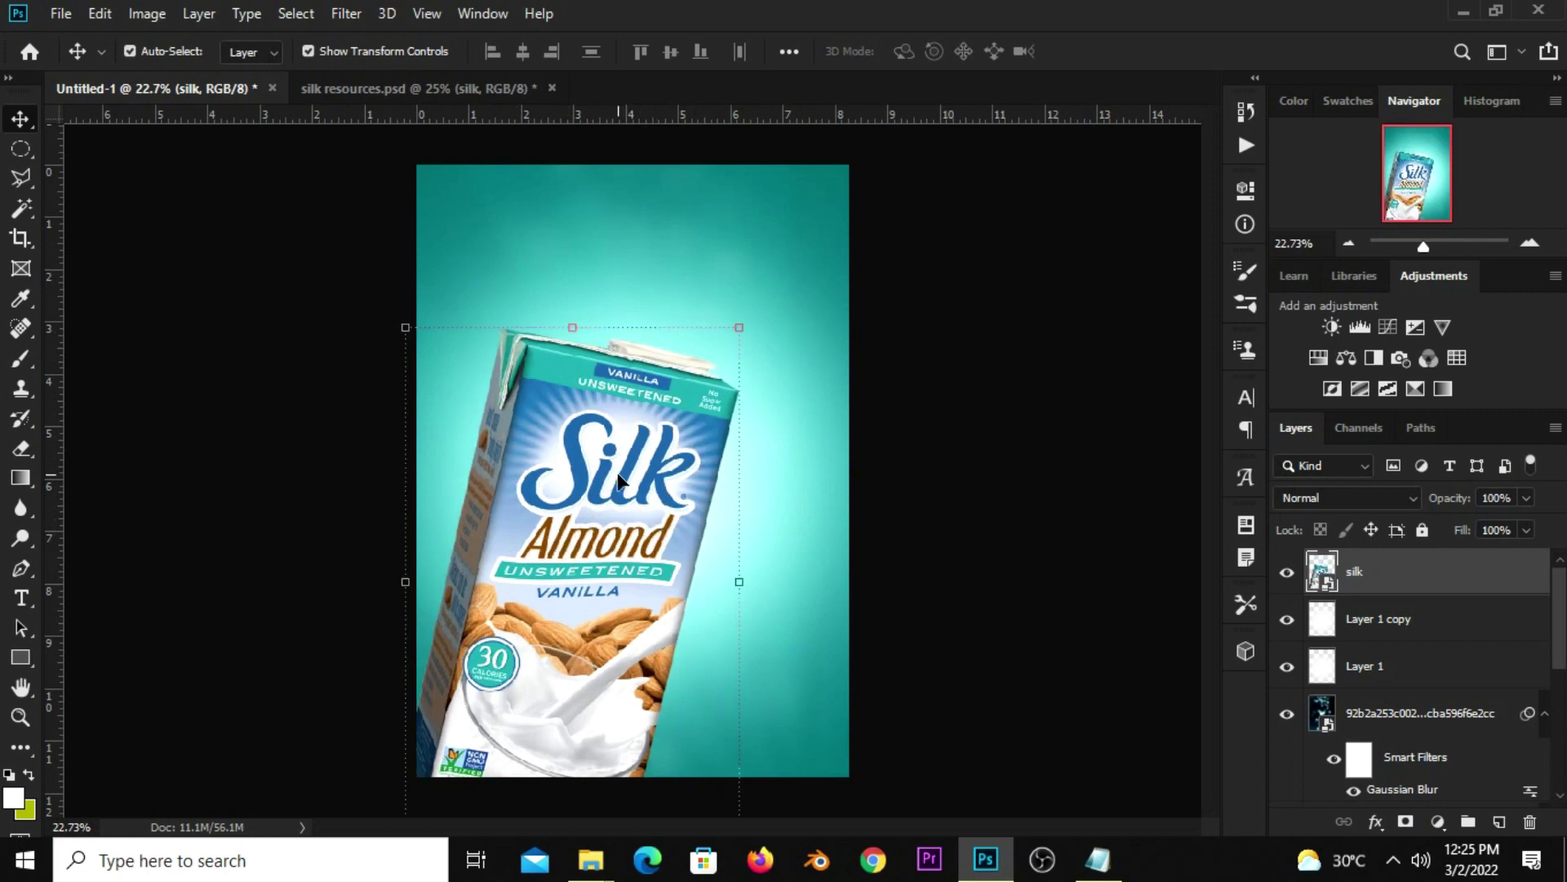
left_click_drag(643, 570, 705, 482)
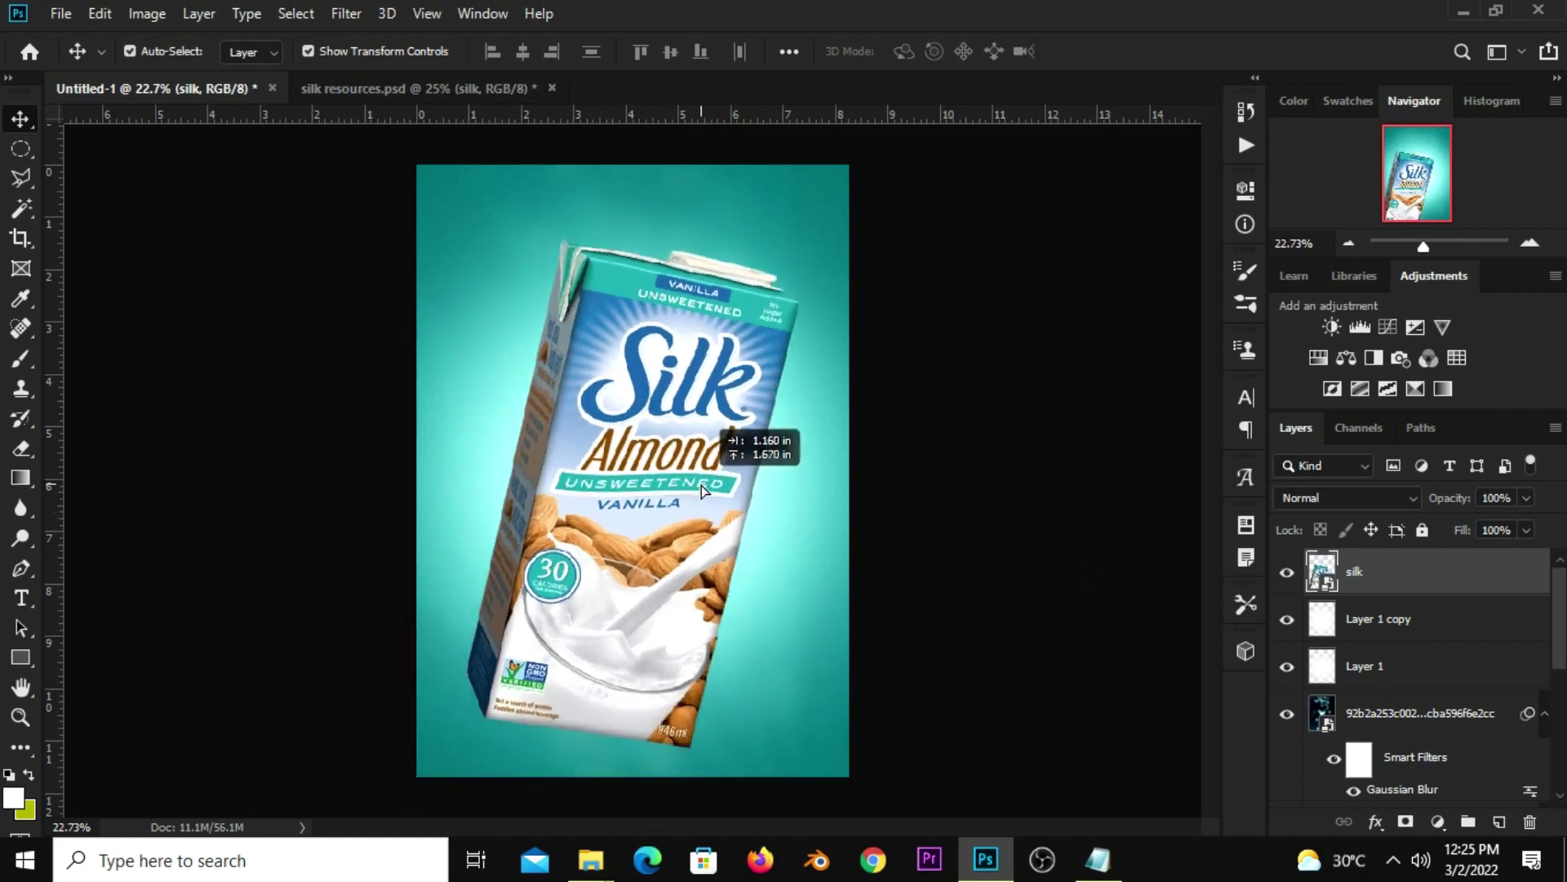
right_click(1401, 571)
left_click(1122, 242)
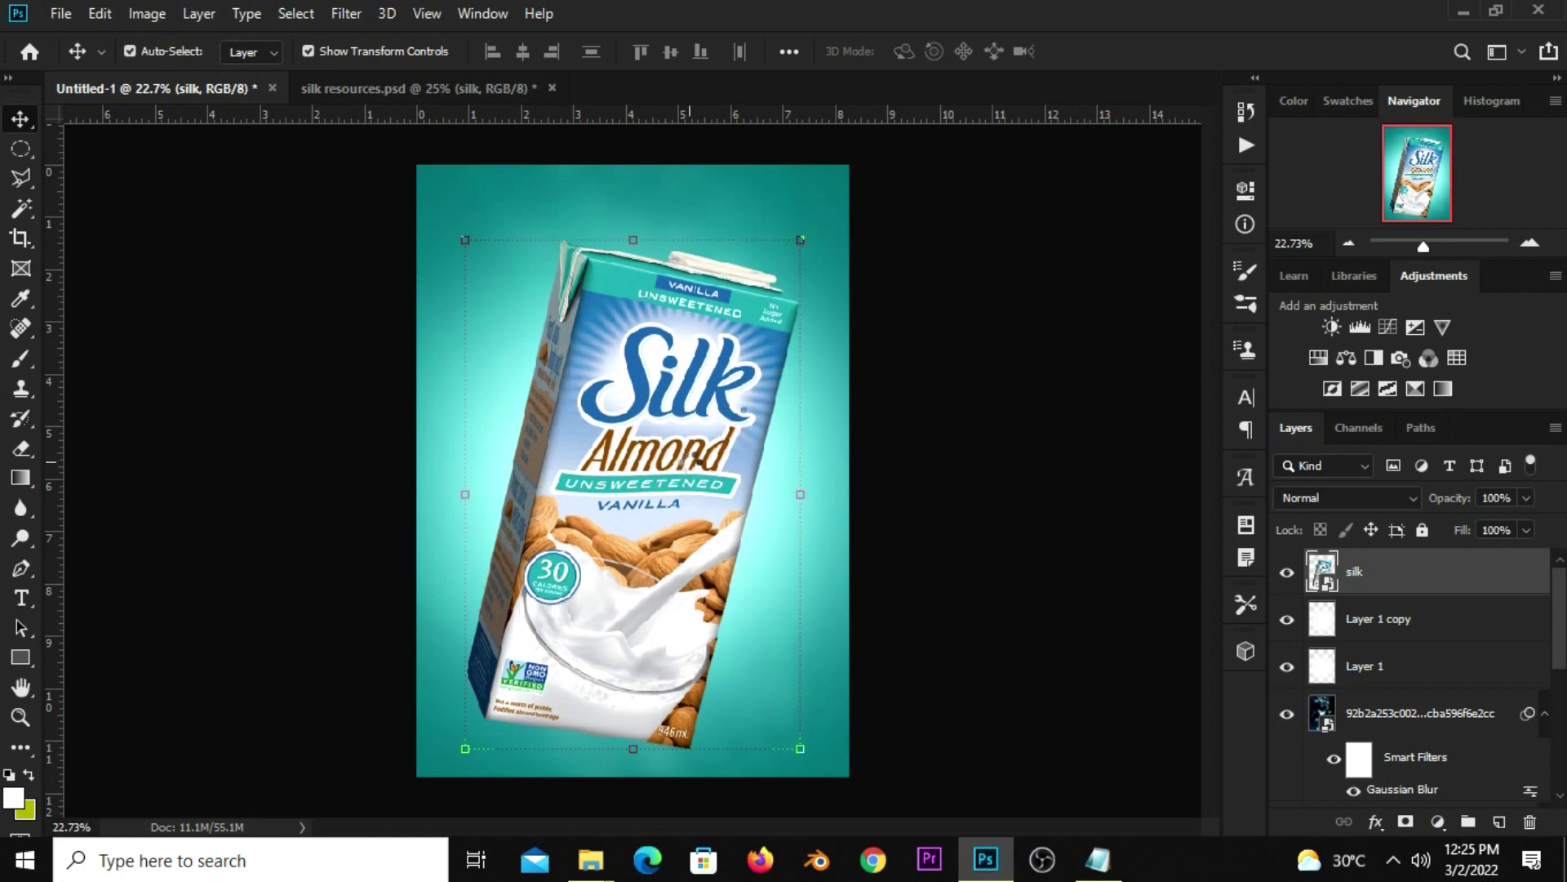
left_click_drag(686, 460, 625, 561)
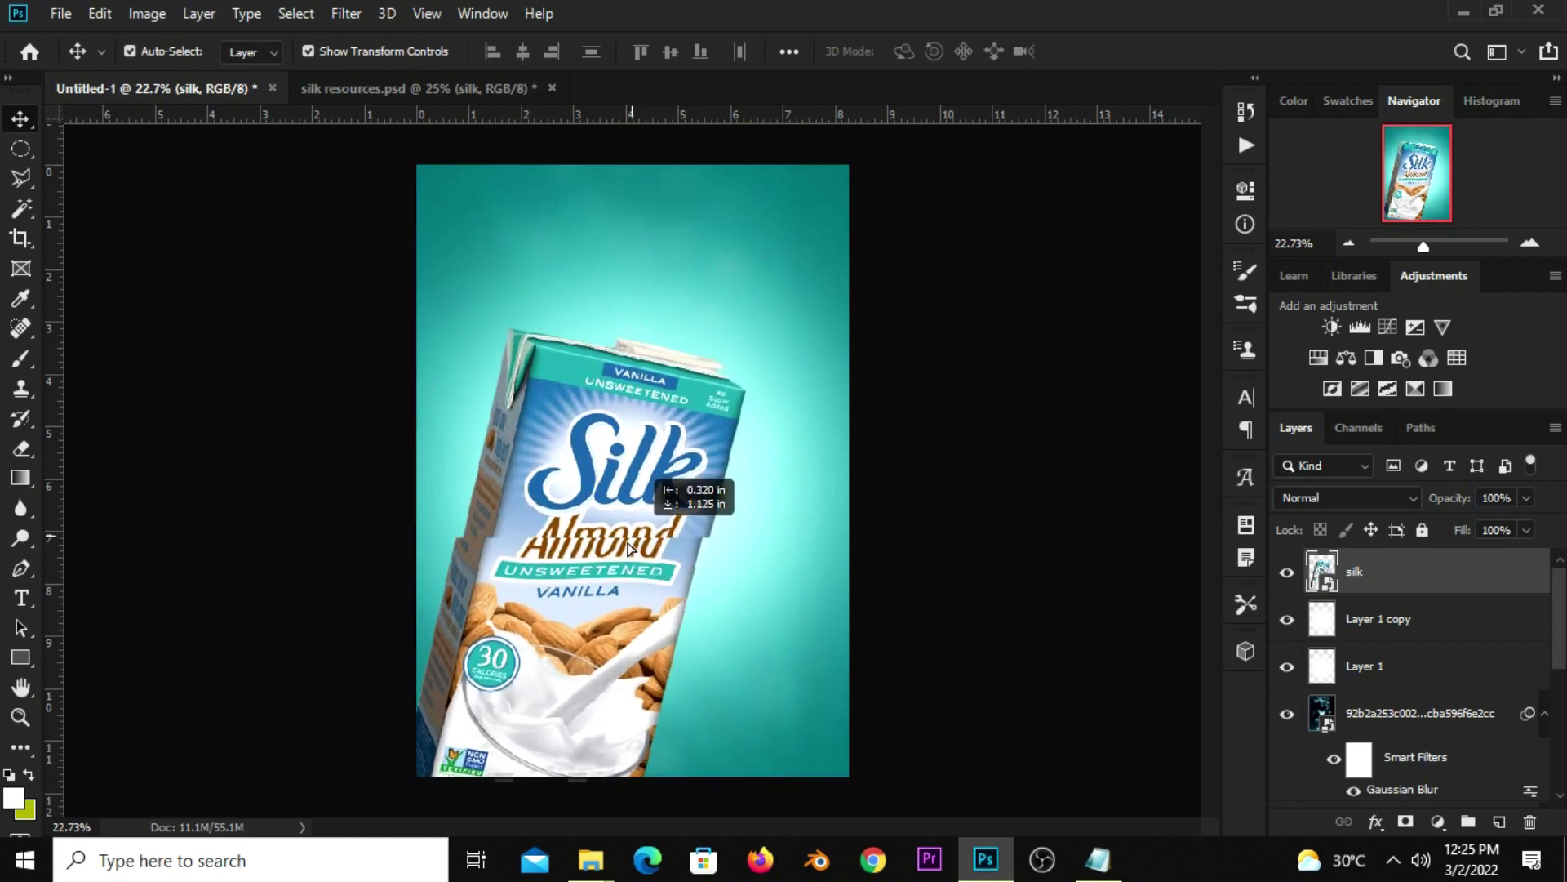
- Enlarge the carton to about 103% and lower it, committing the transform
key("ctrl+t")
left_click_drag(733, 336, 743, 327)
left_click_drag(678, 390, 690, 401)
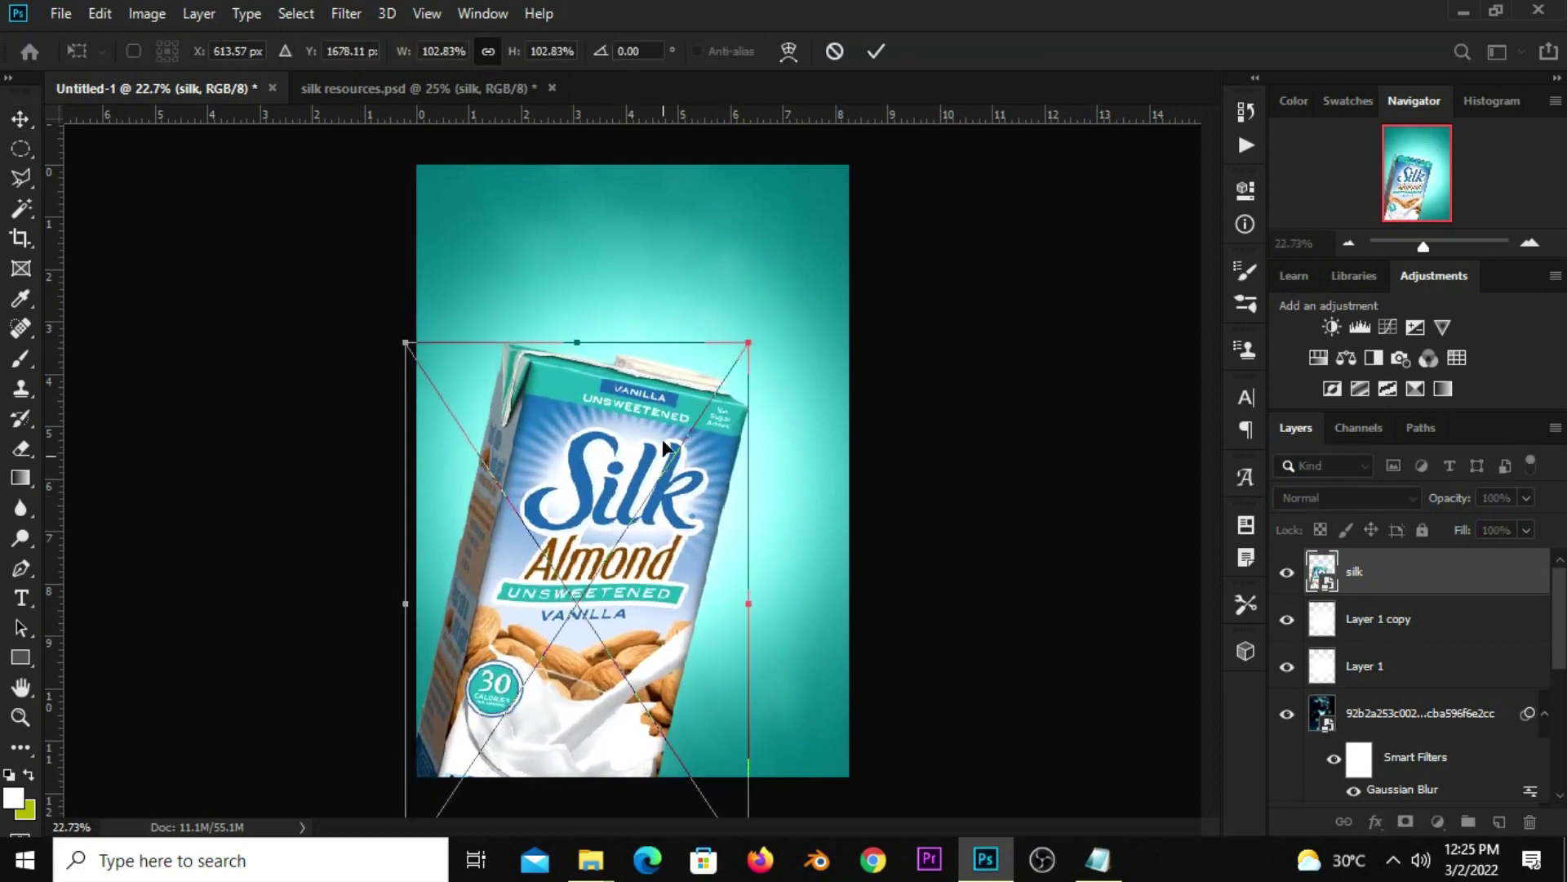
left_click(876, 51)
left_click(983, 500)
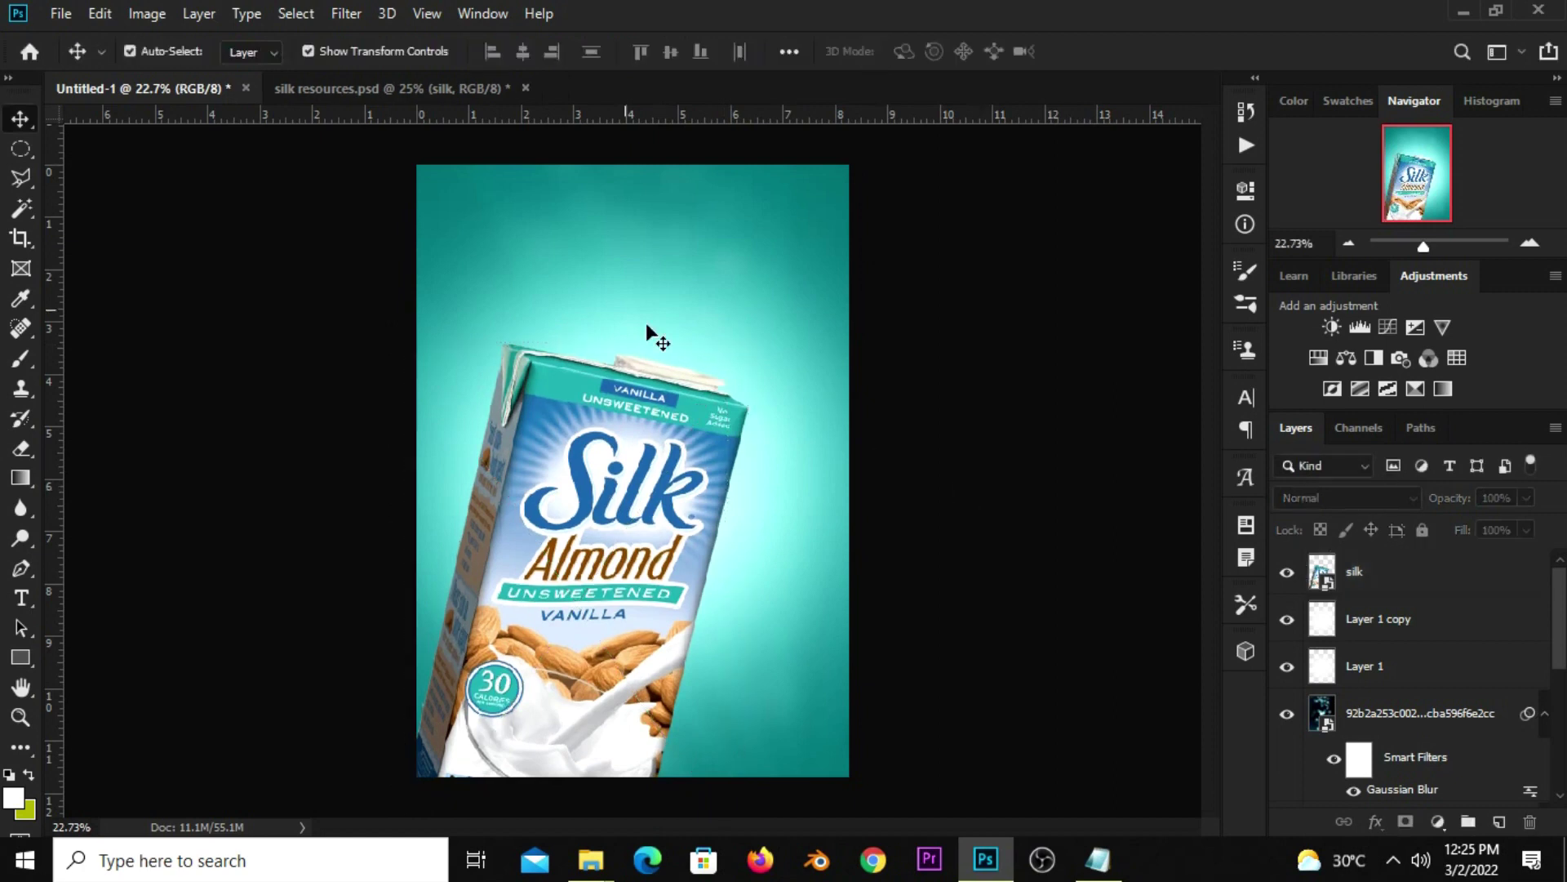
left_click(433, 90)
- Bring the milk splash layer into the poster and convert it to a Smart Object
left_click_drag(658, 345, 674, 326)
key("ctrl")
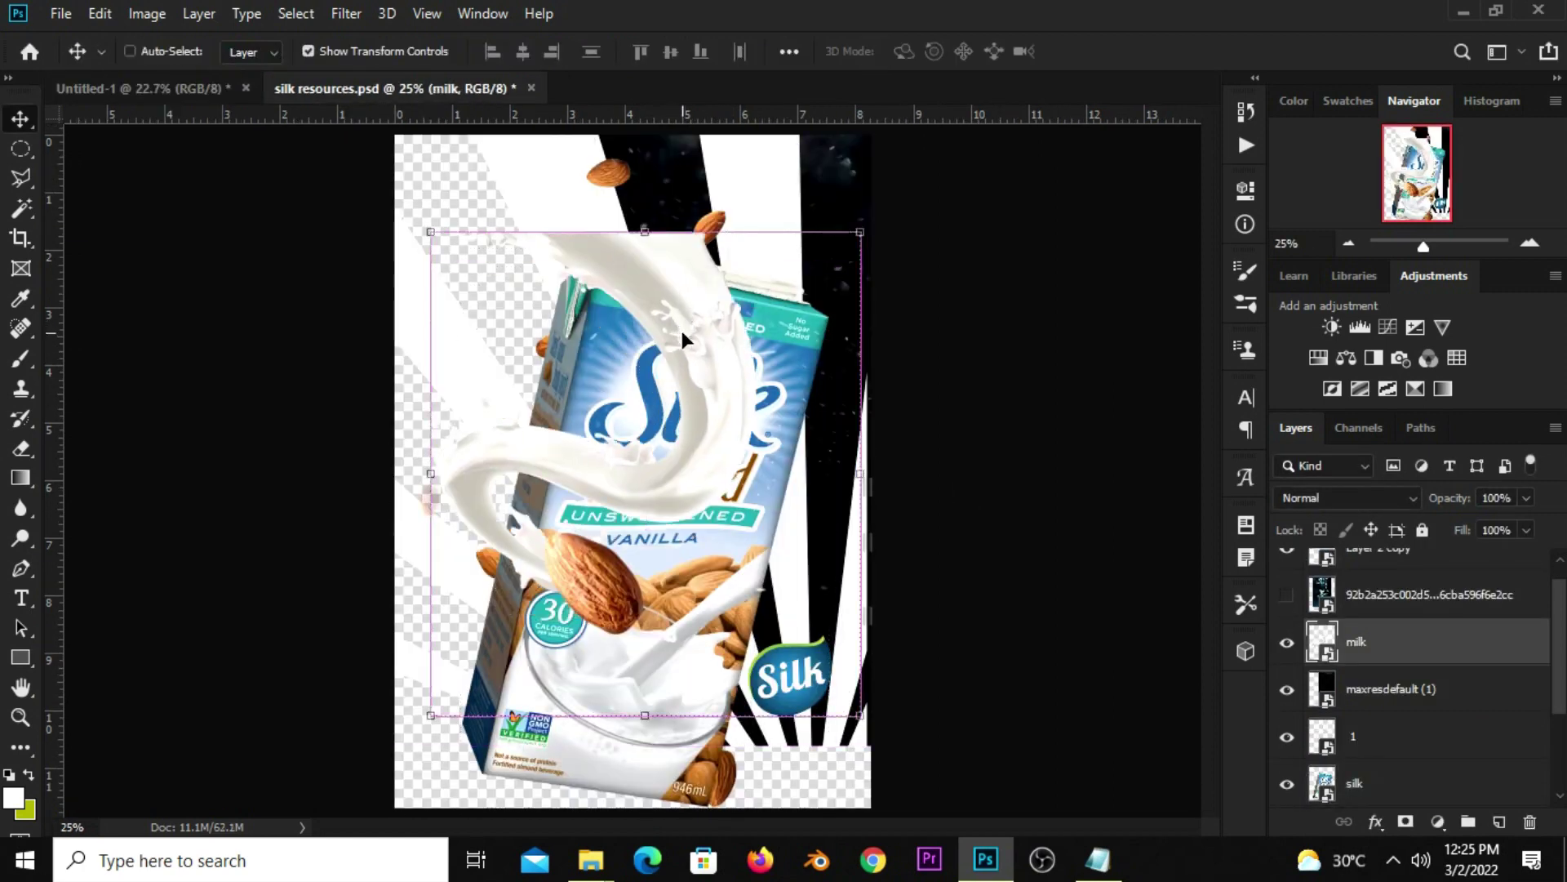
left_click(208, 88)
left_click_drag(209, 92, 420, 294)
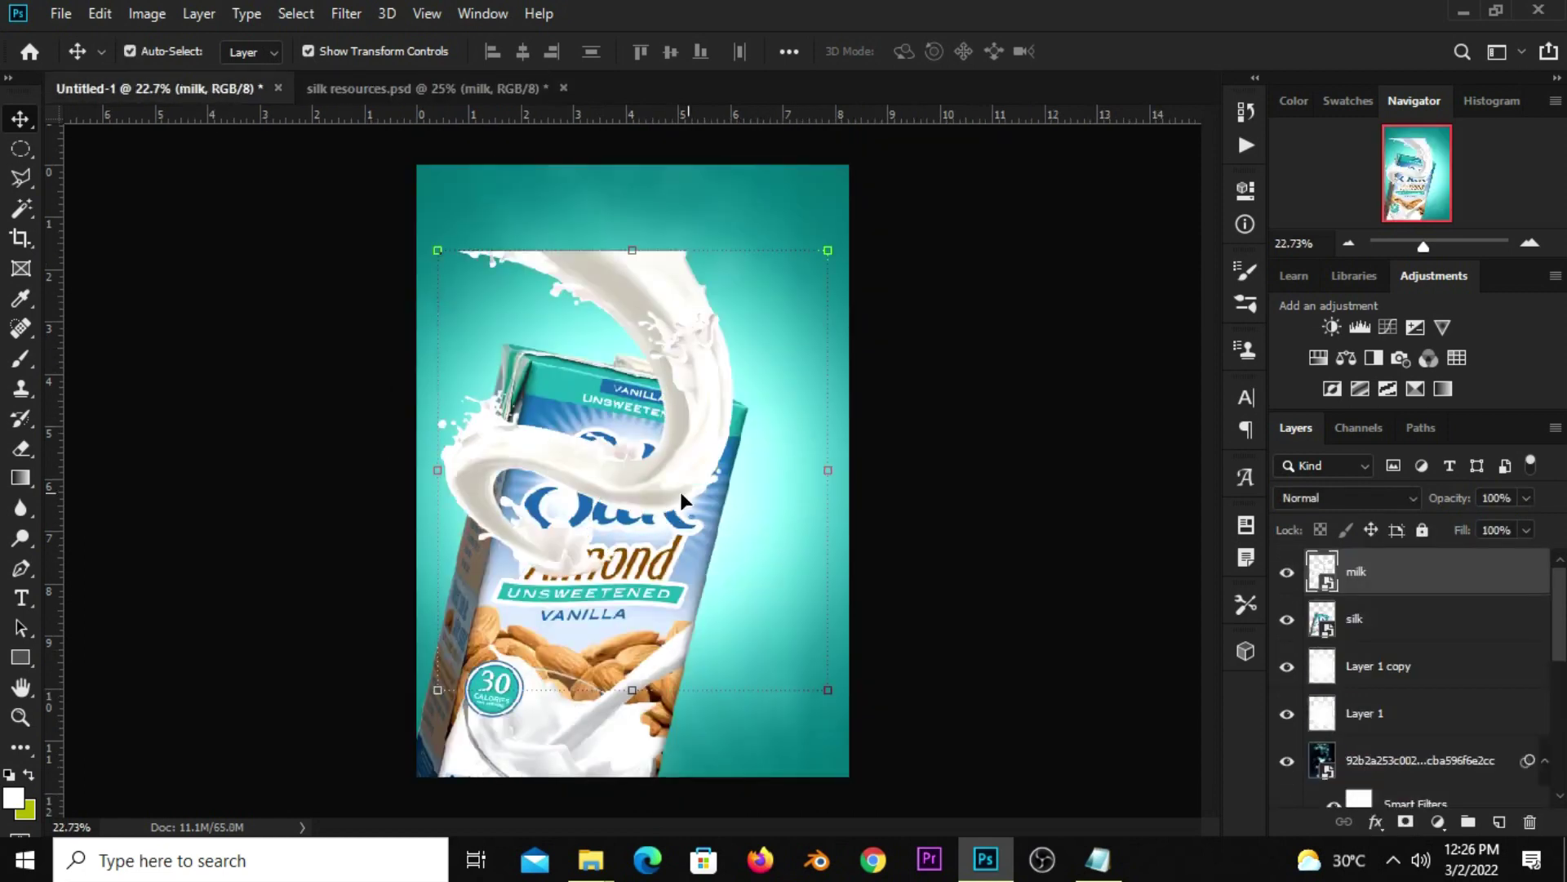
right_click(1399, 589)
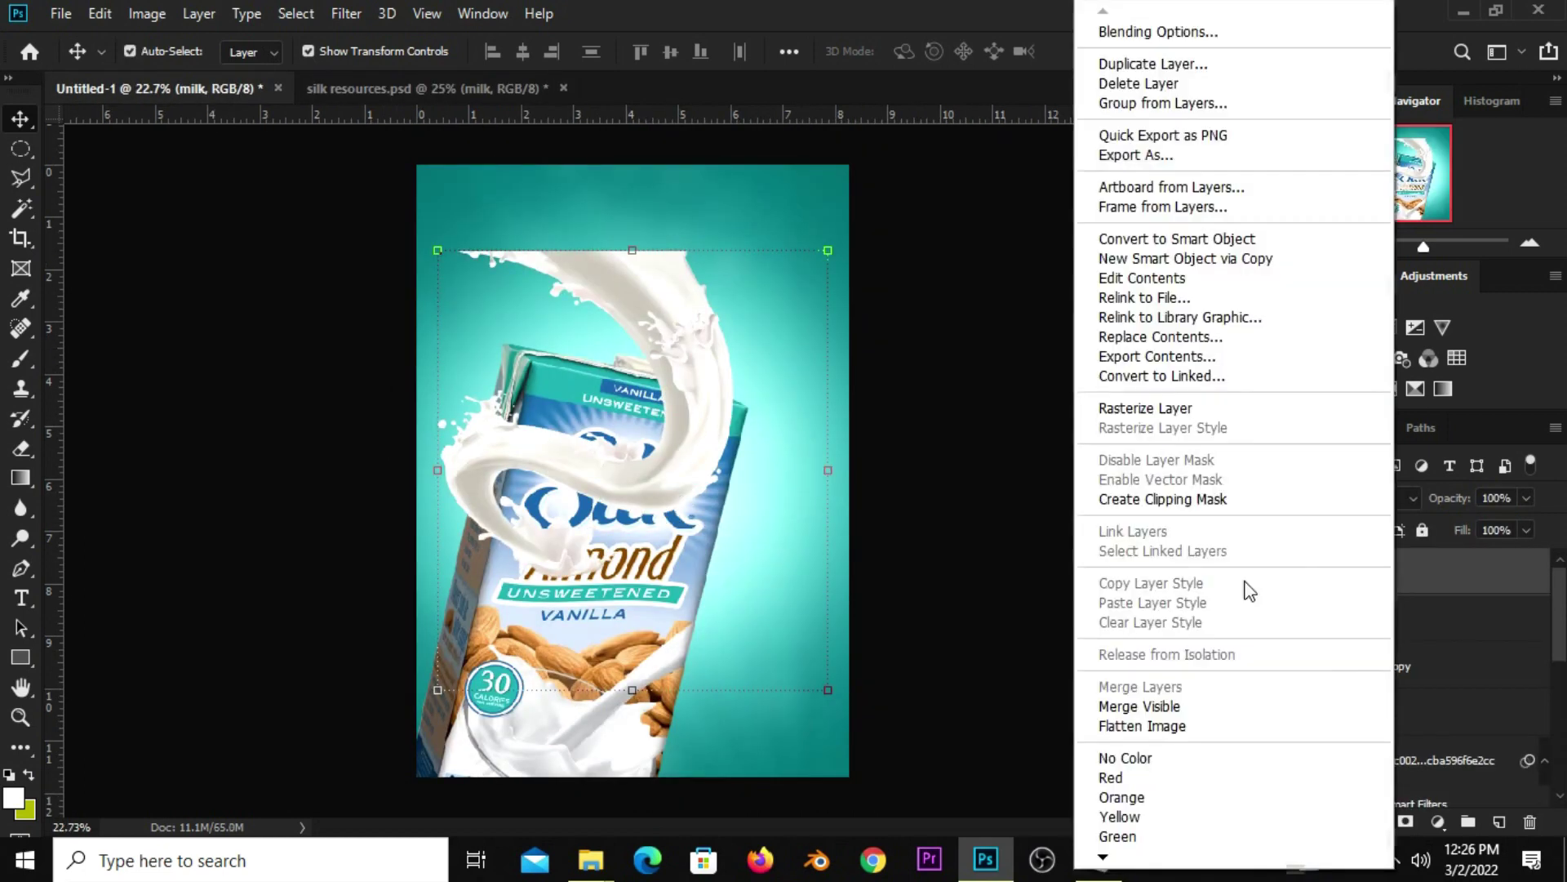
left_click(1131, 237)
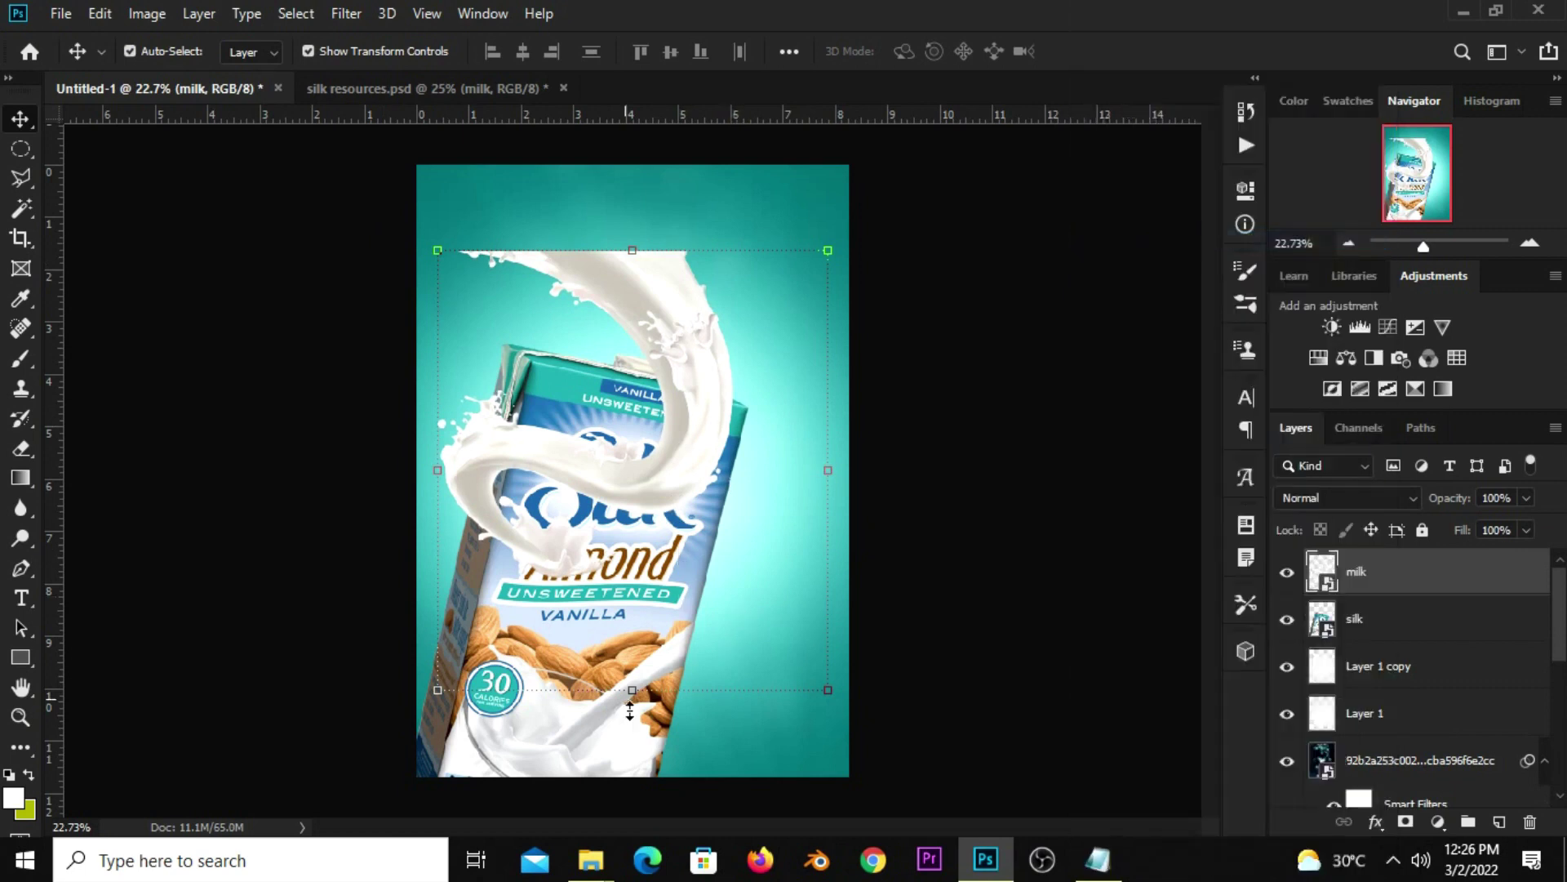
- Scale the milk splash up to 158% and move it lower on the poster
key("ctrl+t")
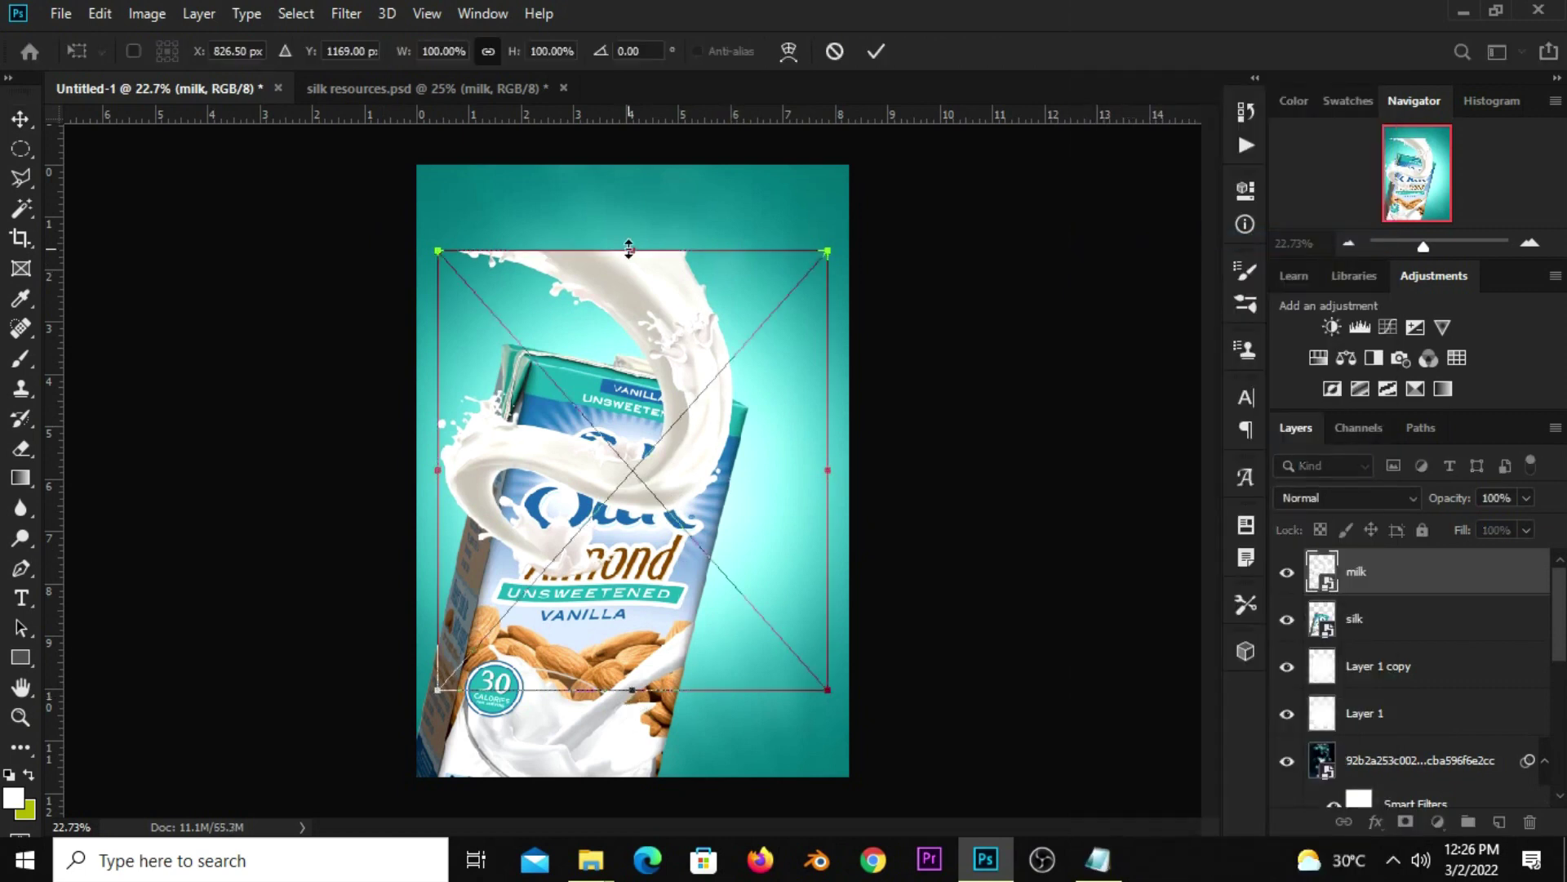
left_click_drag(629, 248, 637, 115)
left_click_drag(613, 426, 598, 527)
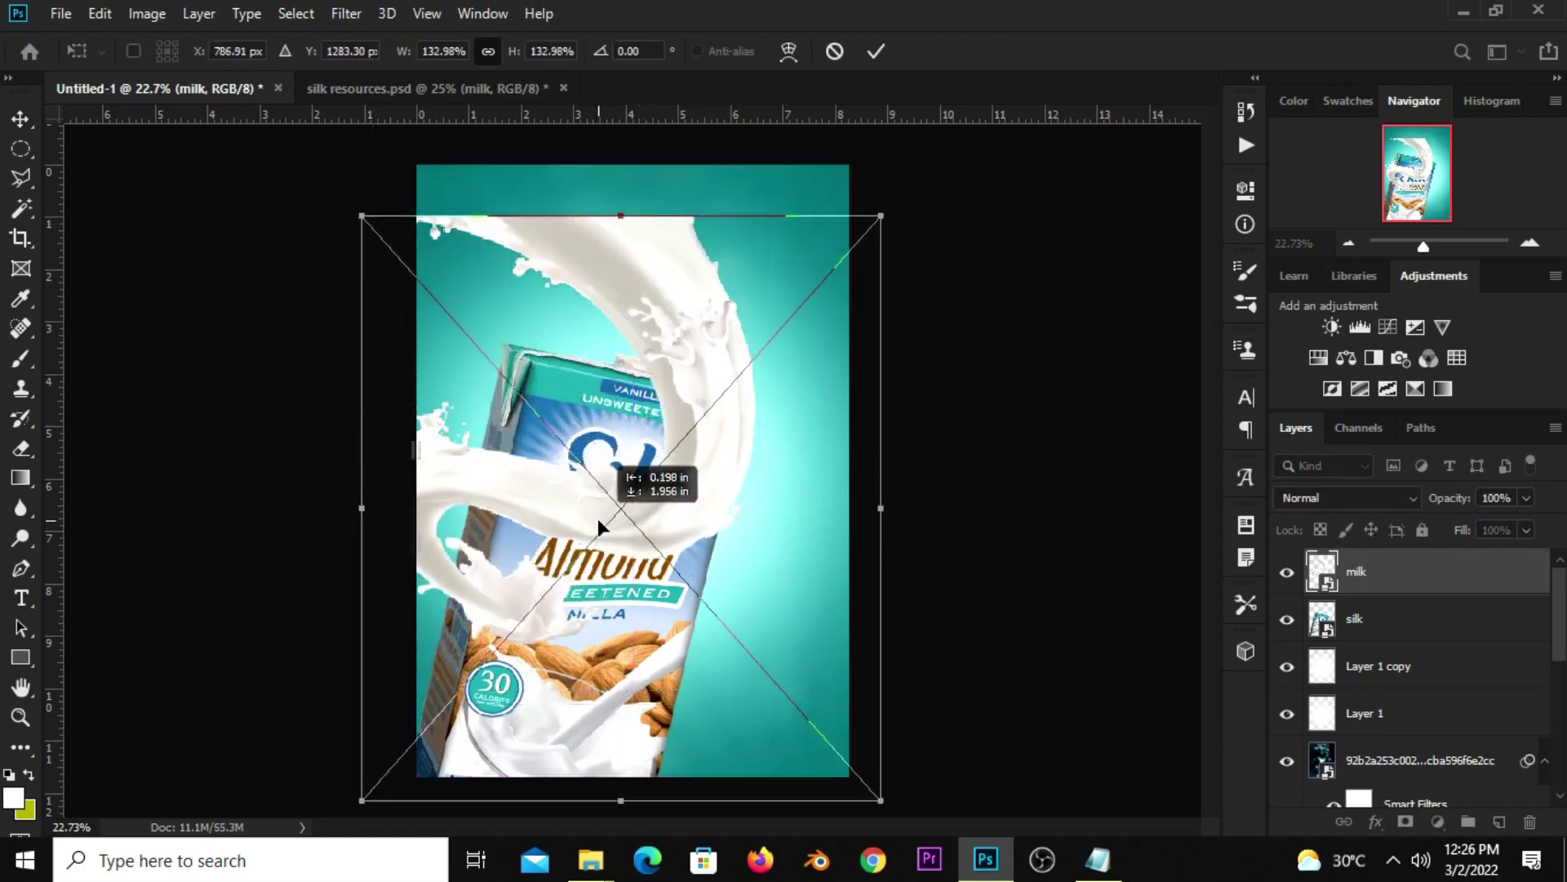
left_click_drag(621, 216, 620, 122)
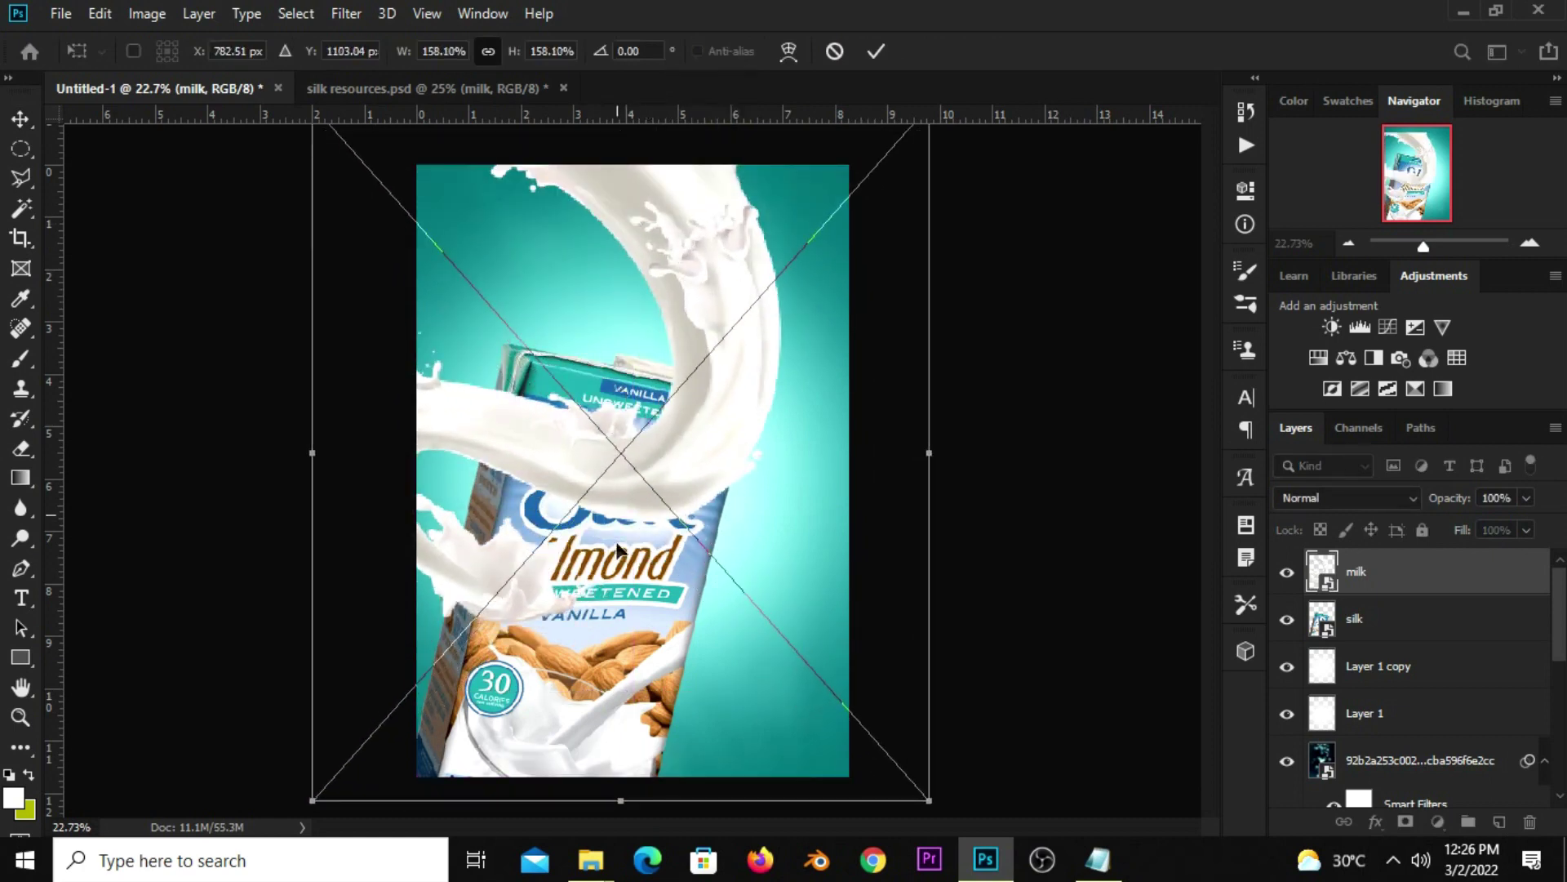
left_click_drag(613, 551, 606, 619)
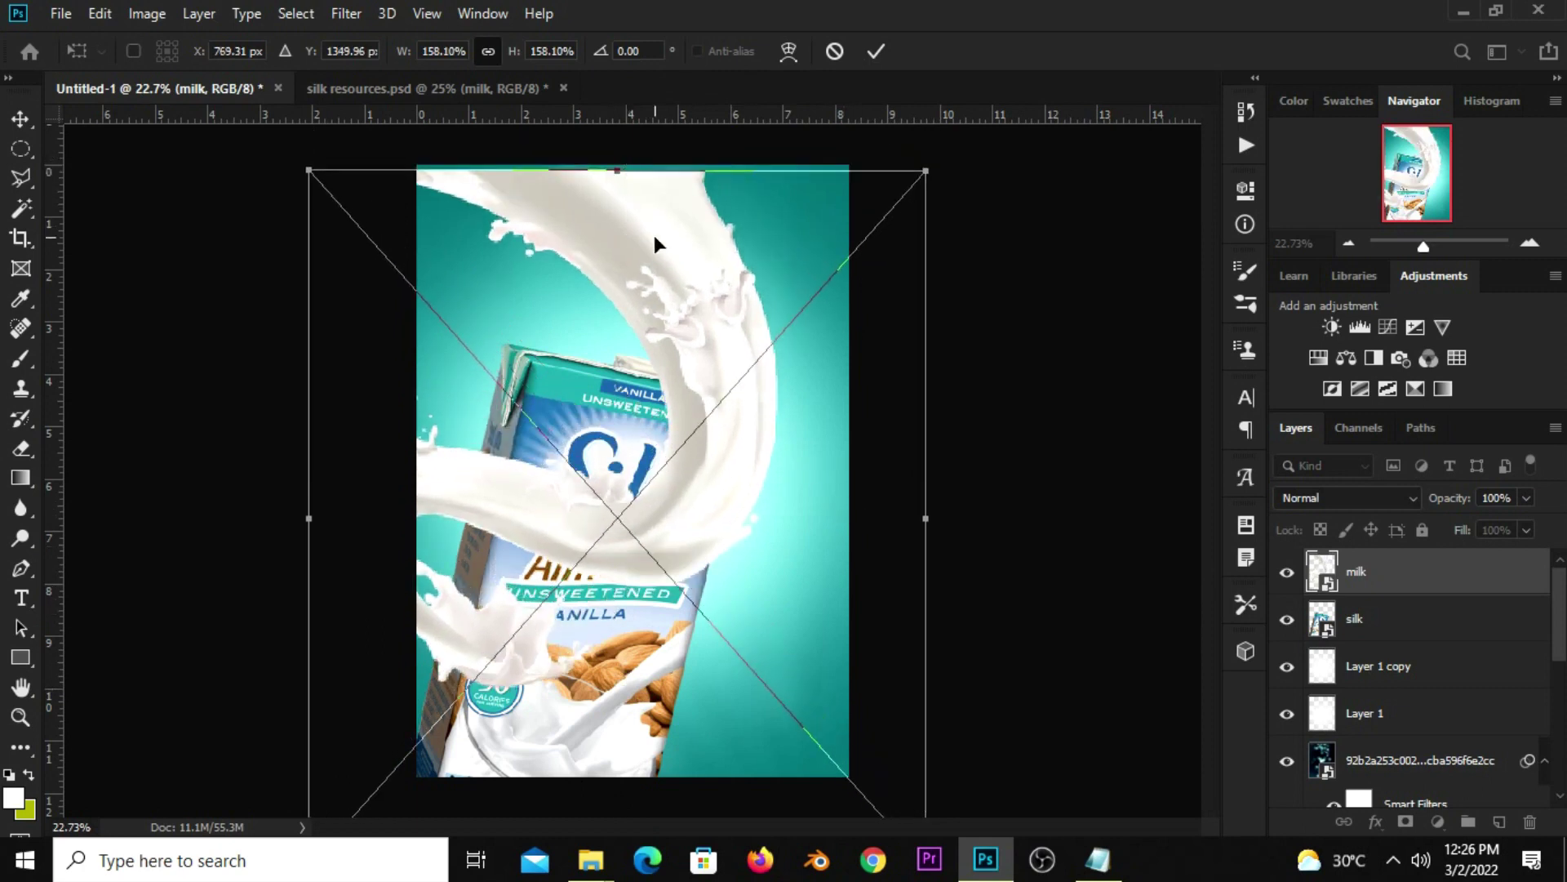
- Warp the milk splash to curve around the carton, lowering it to reveal VANILLA
right_click(667, 281)
left_click(730, 441)
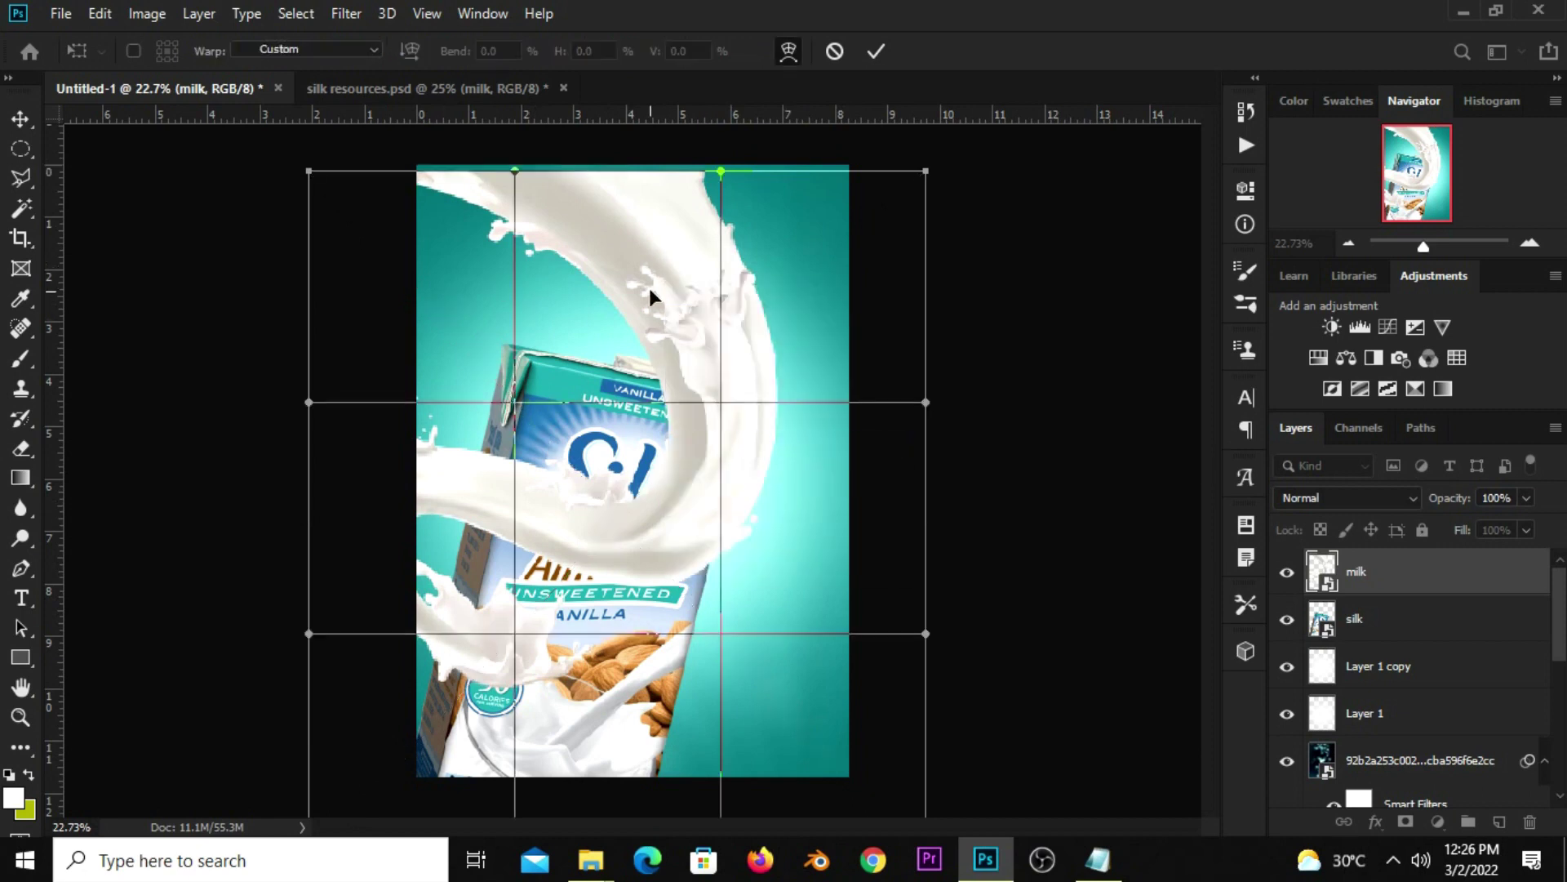
left_click_drag(664, 256, 672, 255)
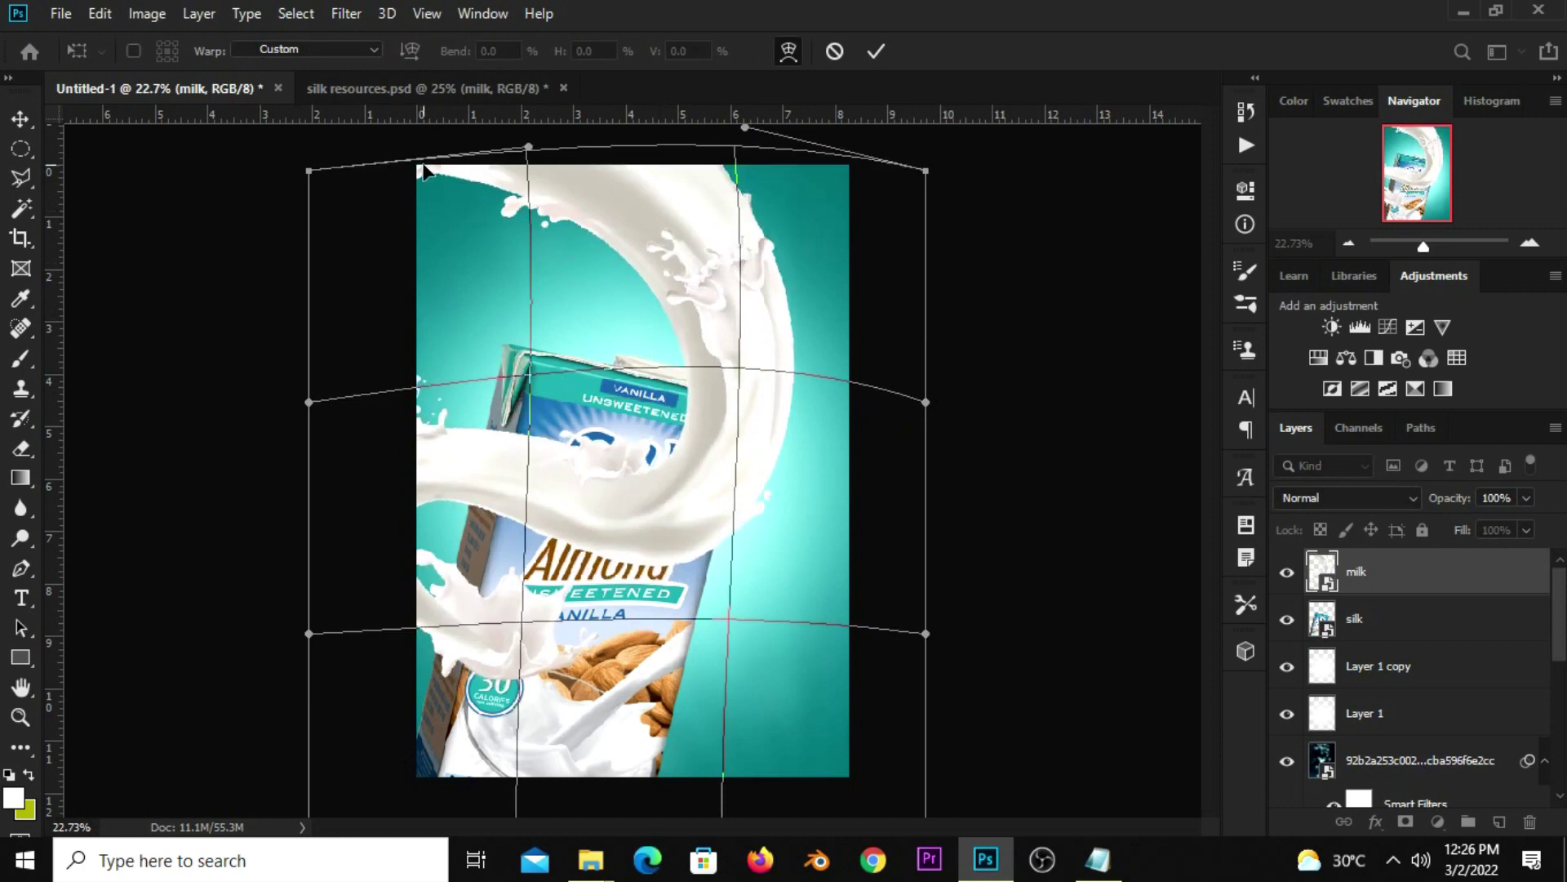
left_click_drag(423, 170, 432, 157)
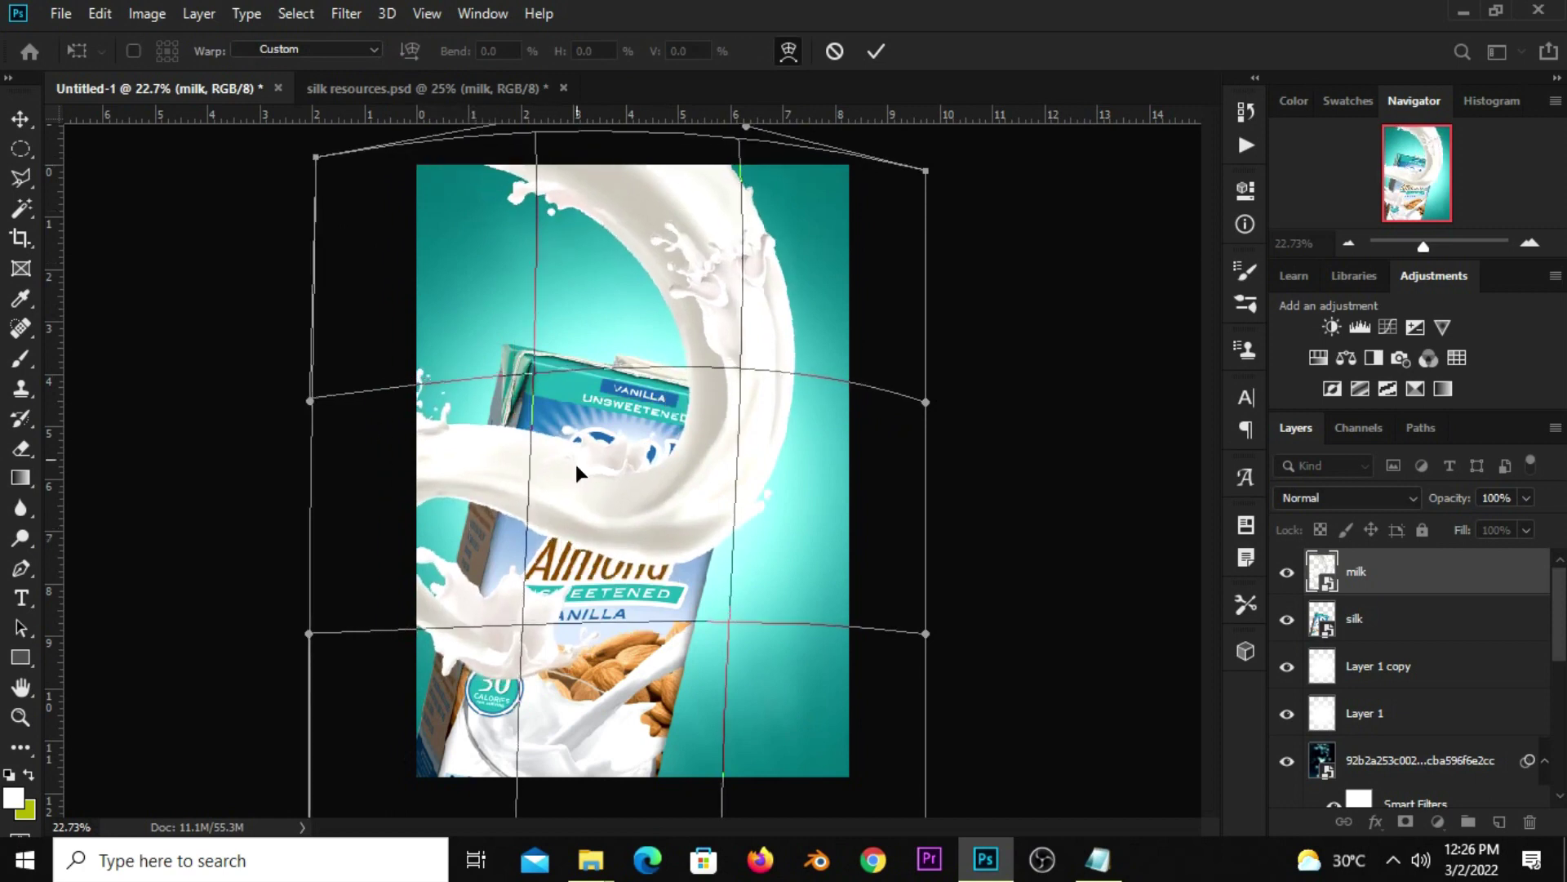
left_click_drag(576, 464, 591, 482)
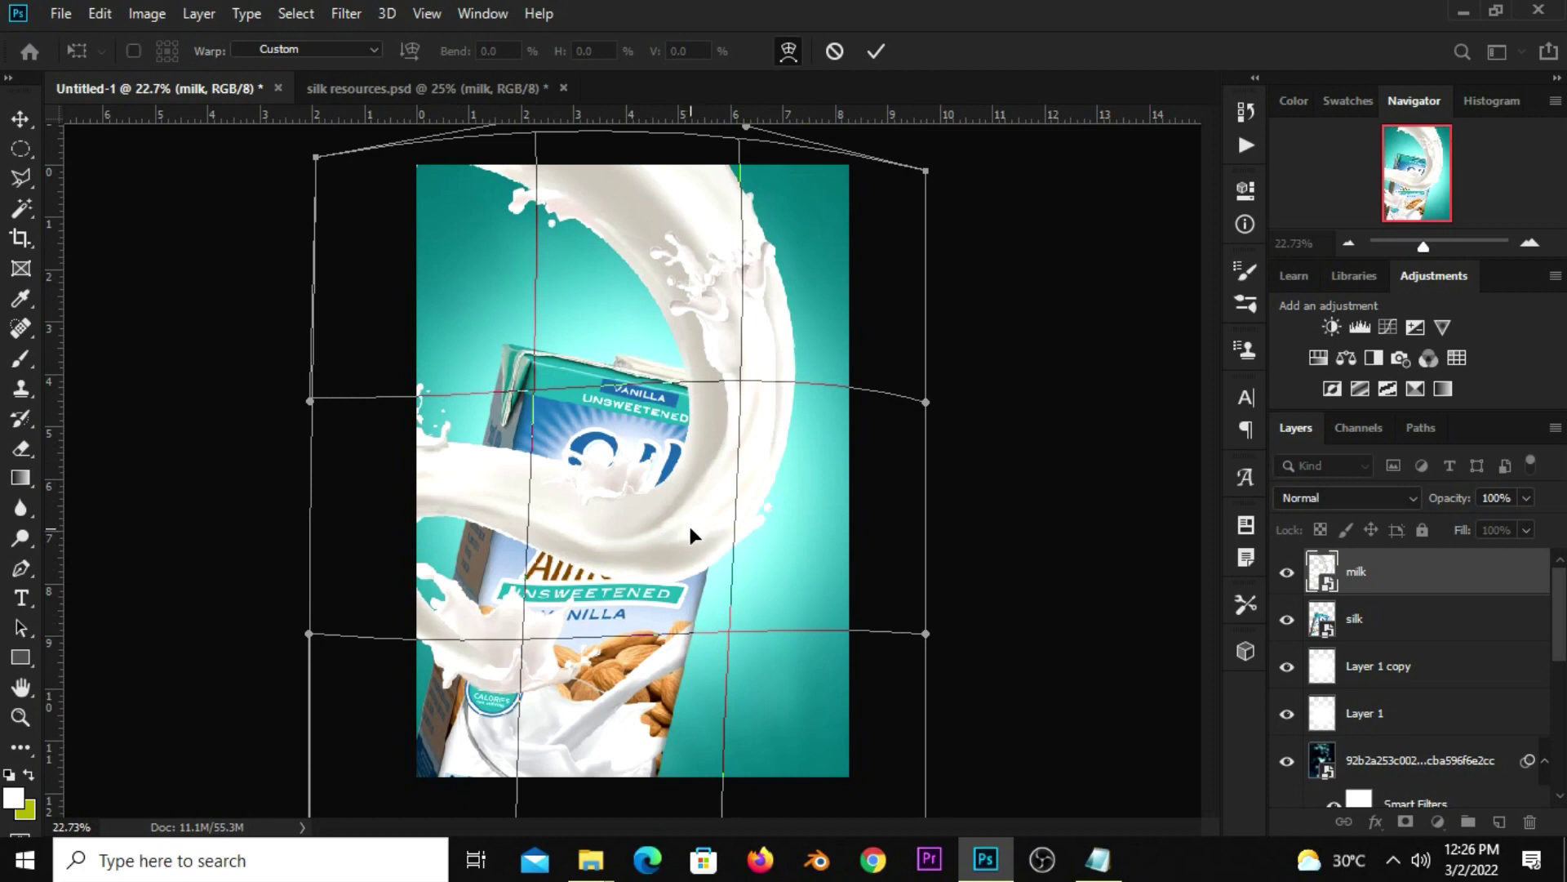
left_click_drag(690, 530, 699, 541)
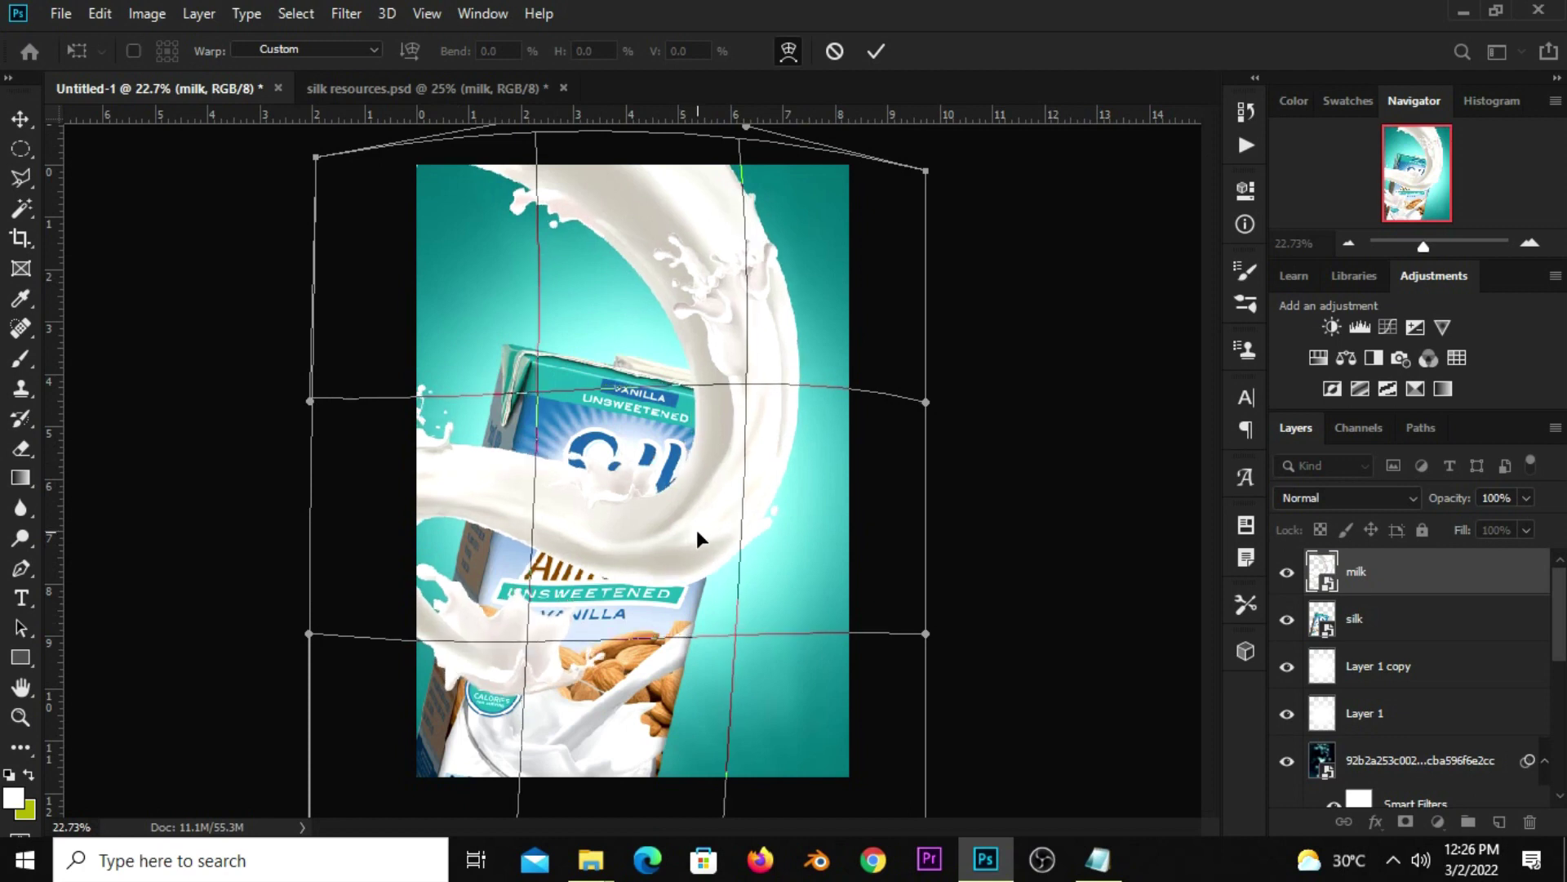
left_click_drag(502, 636, 506, 661)
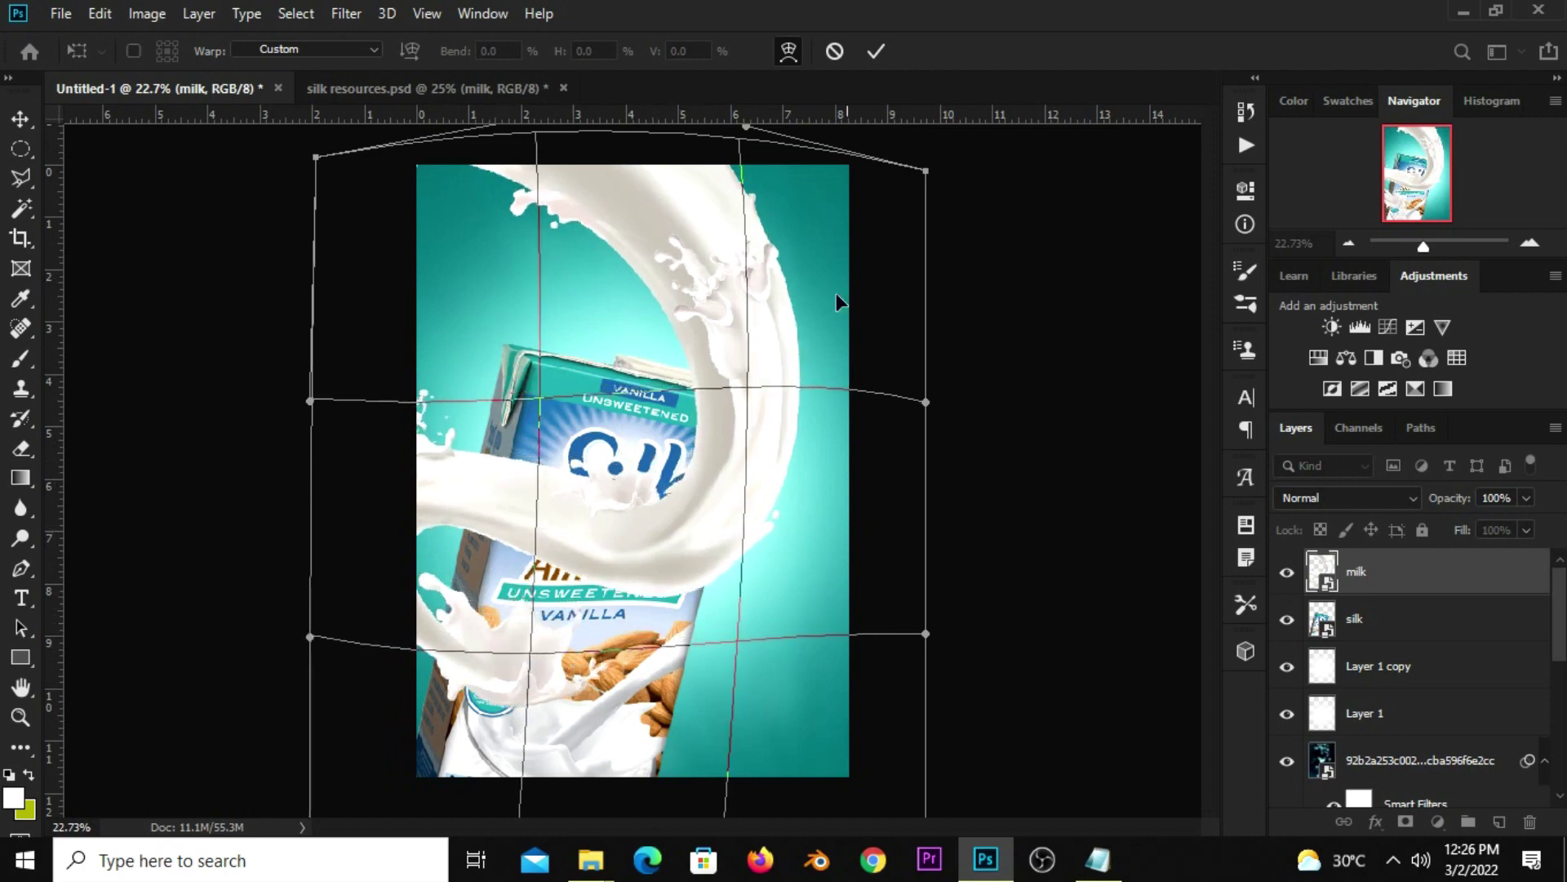
left_click(875, 52)
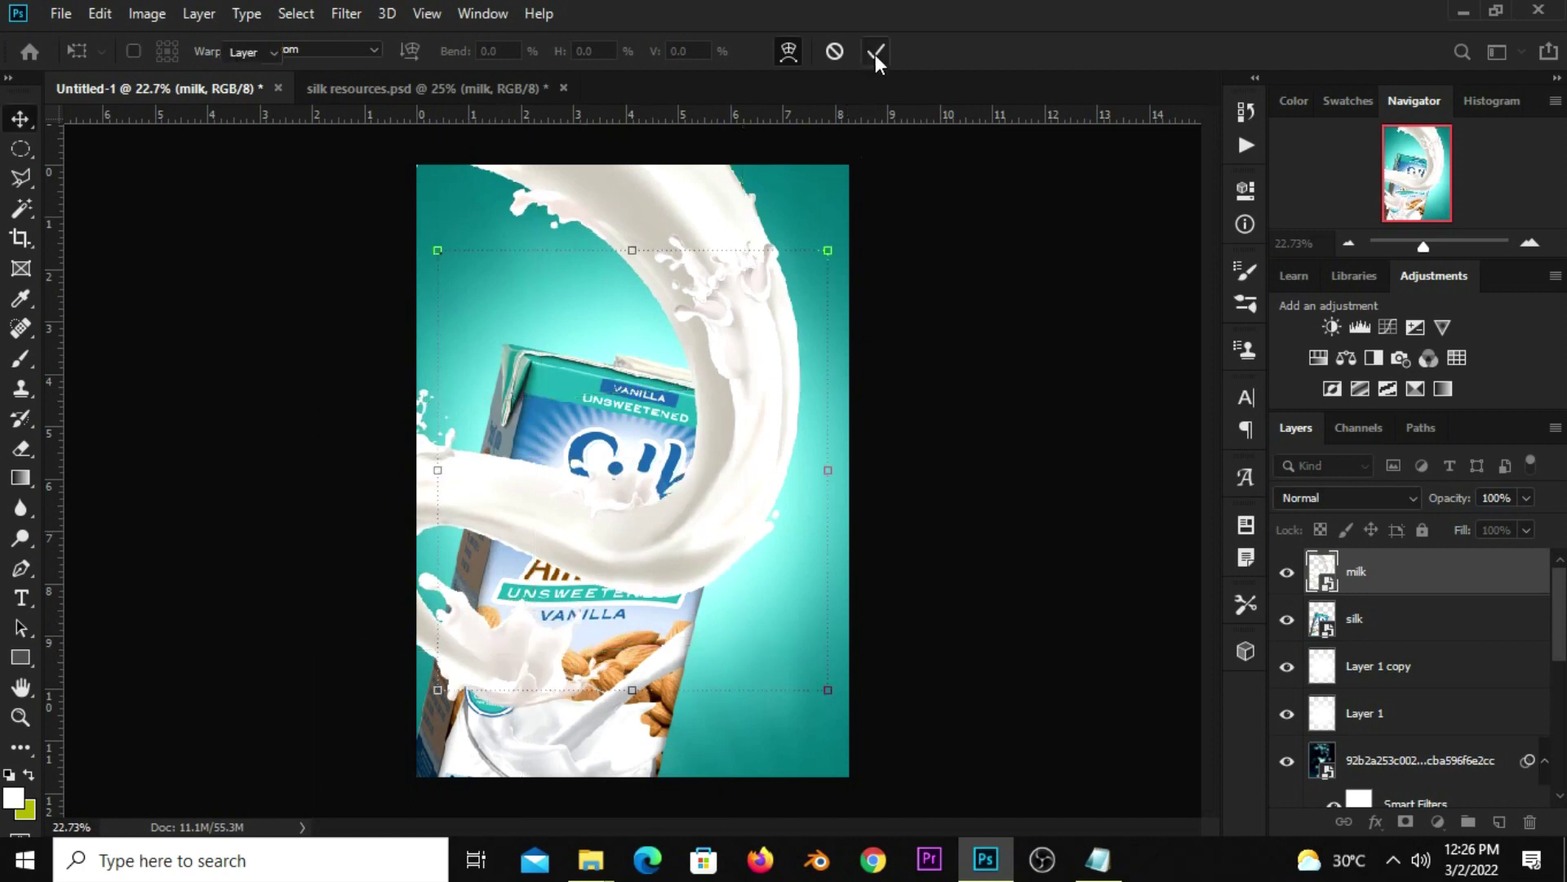
- Nudge the carton layer about 0.285 in left beneath the milk curl
left_click(1012, 466)
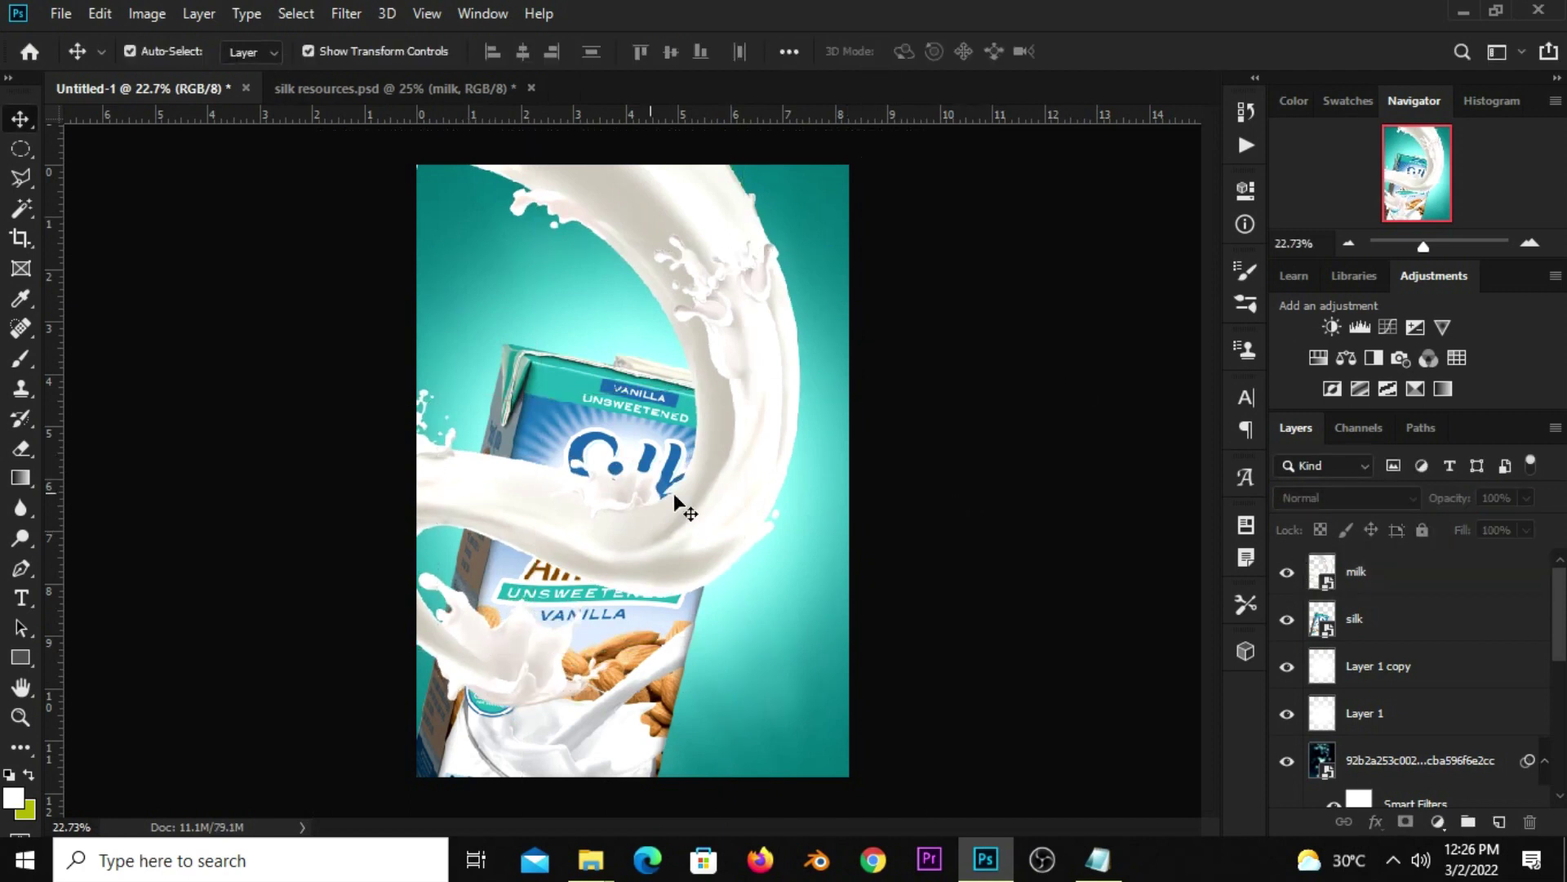
left_click(606, 421)
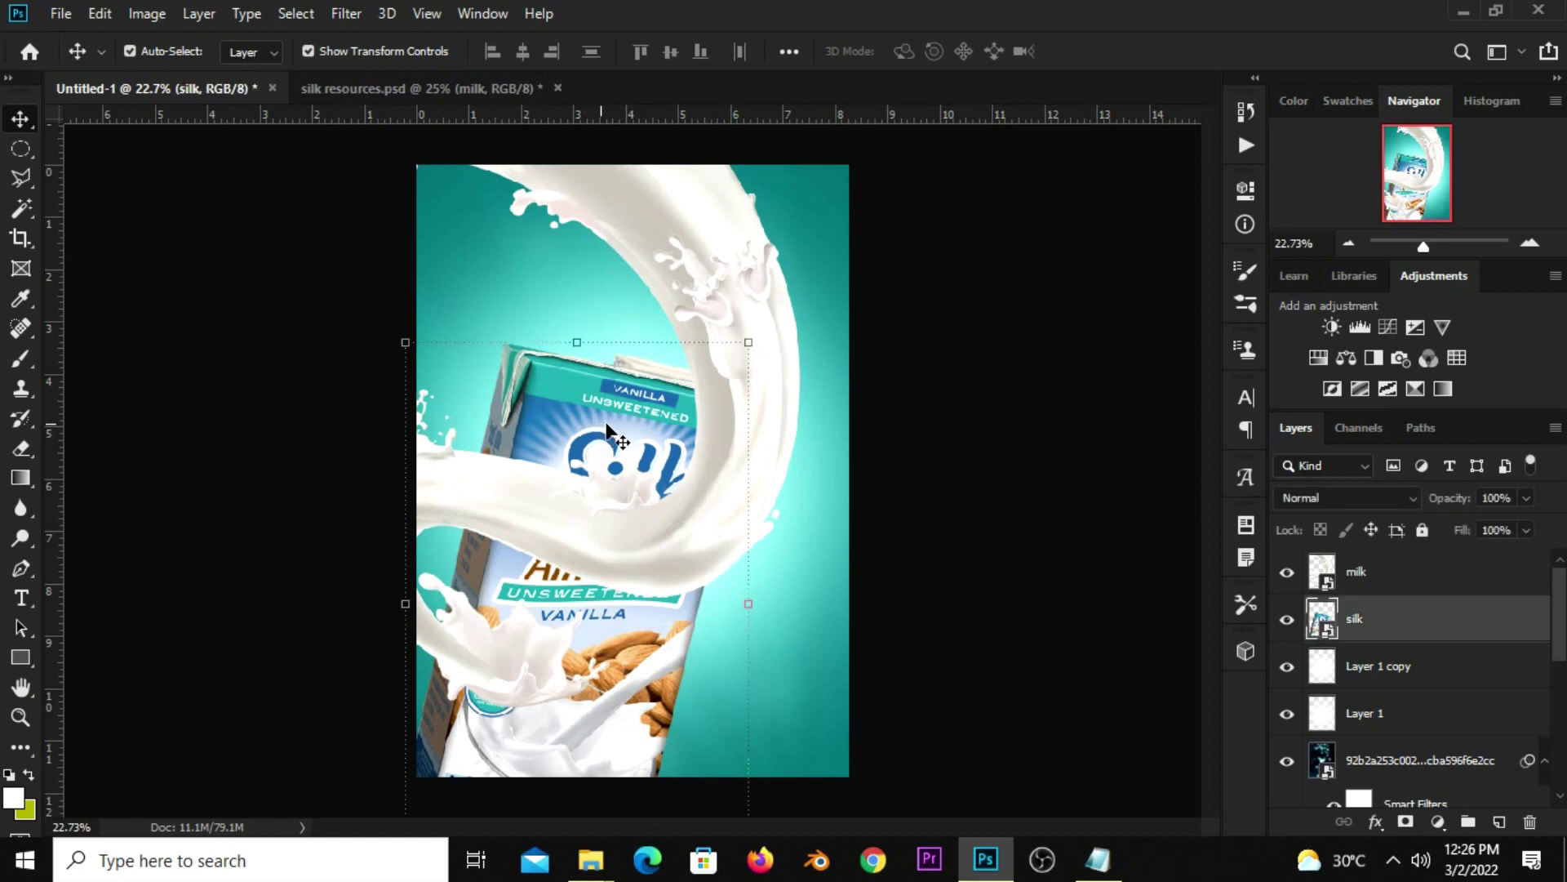
left_click(889, 427)
left_click(640, 616)
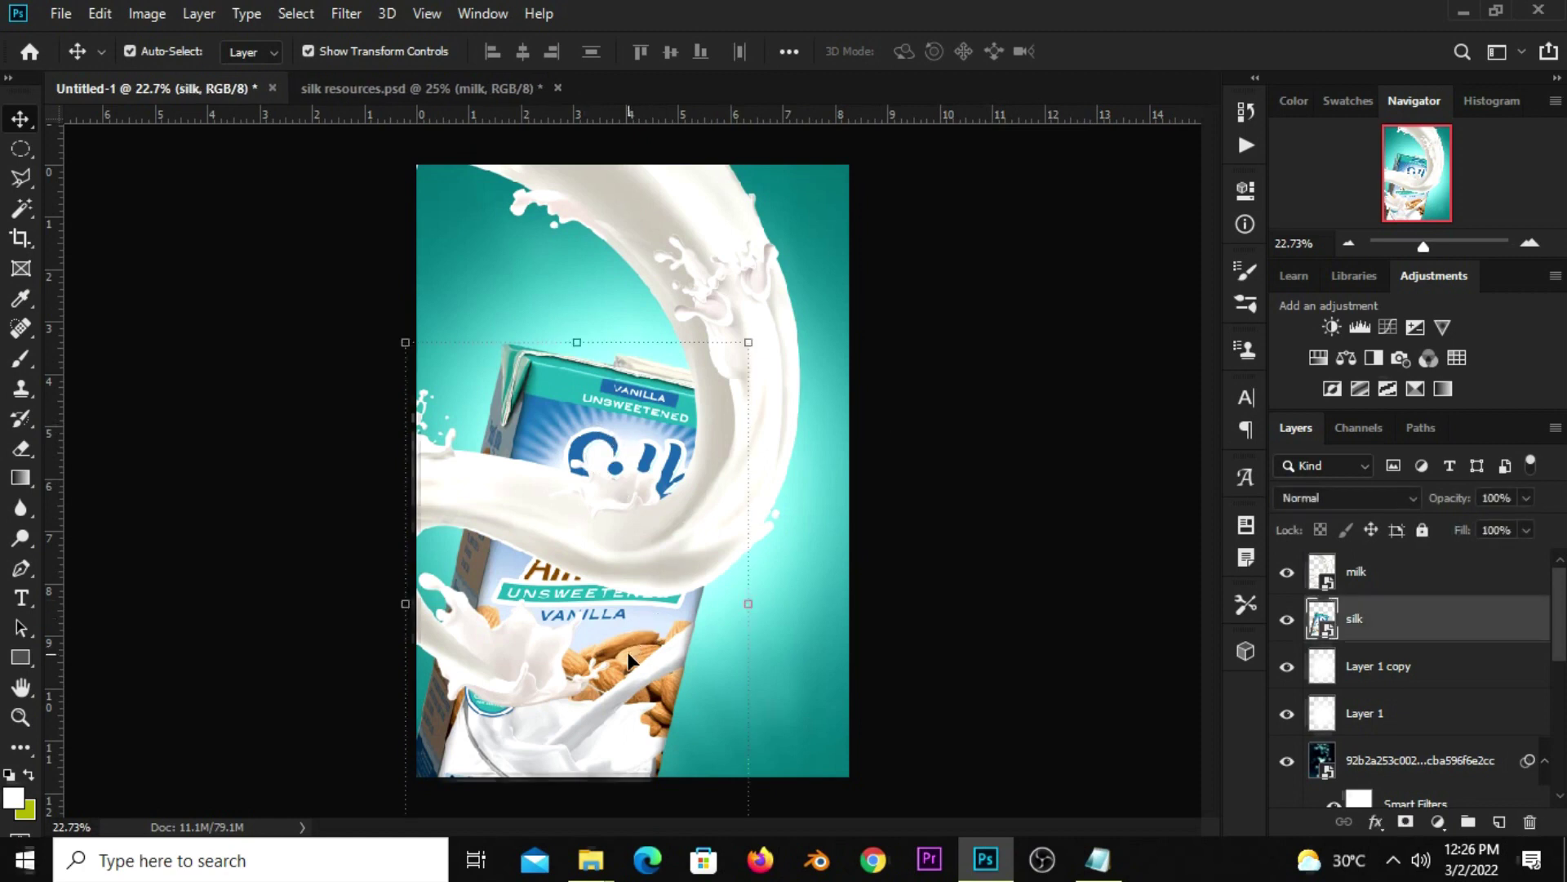
left_click_drag(629, 649, 621, 650)
key("shift+Left")
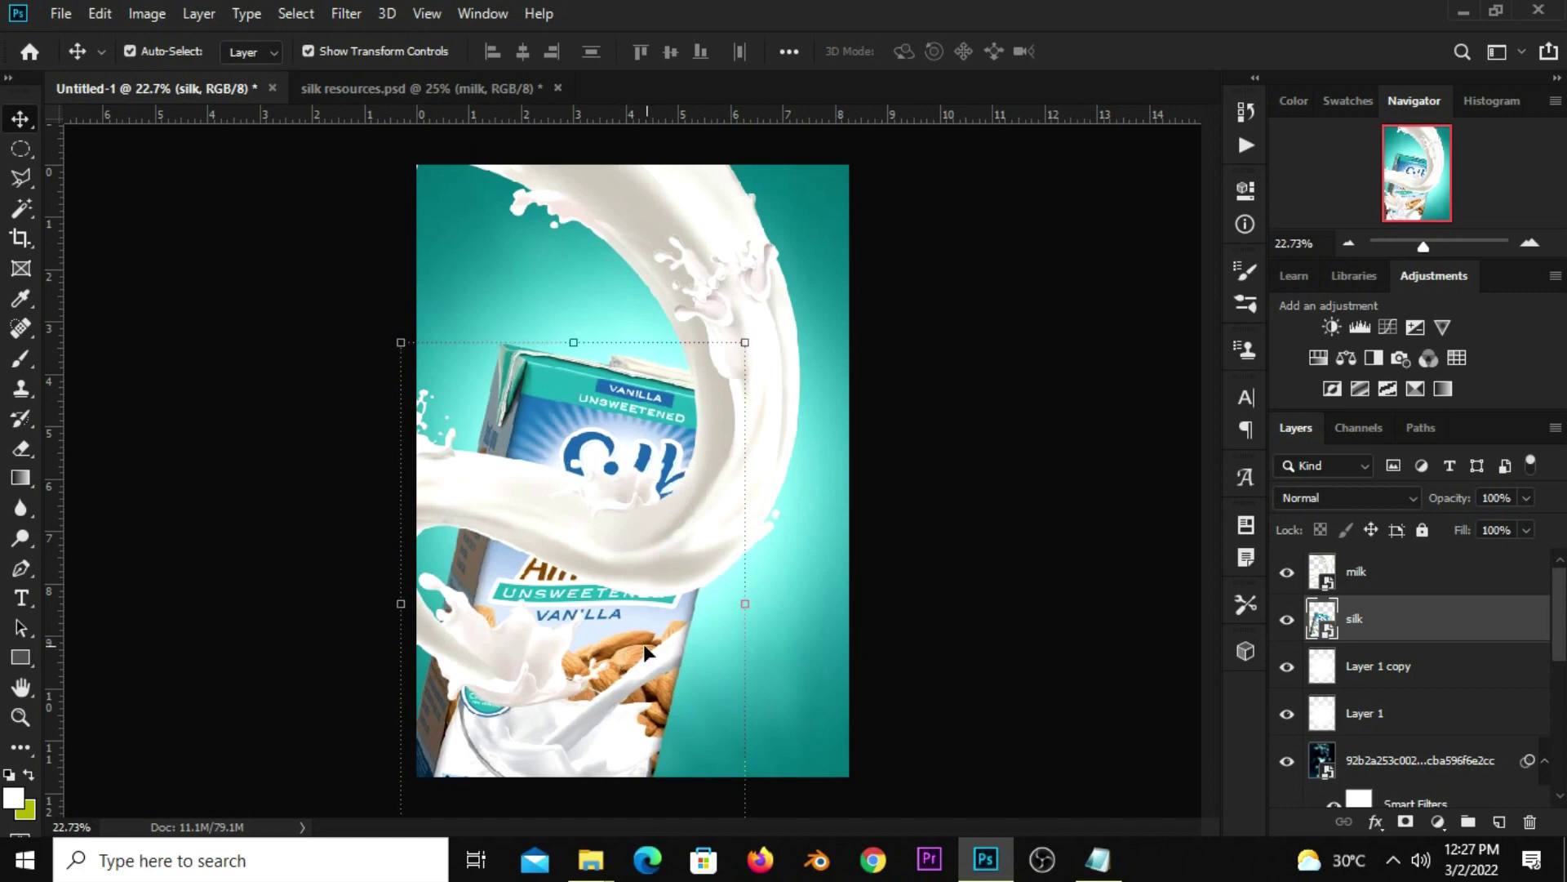
left_click(971, 586)
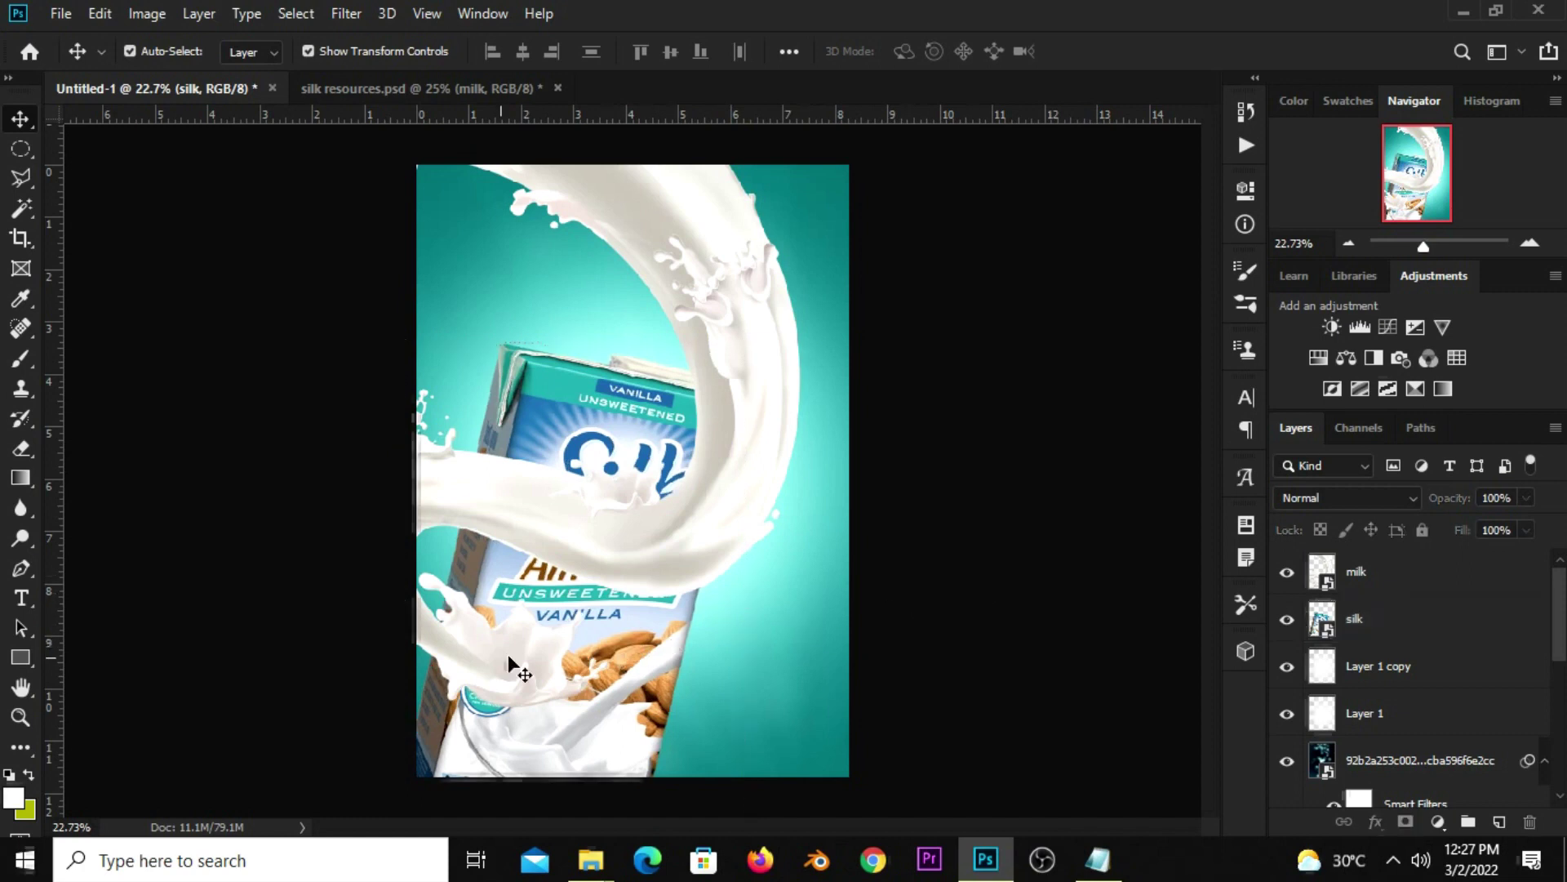
scroll(483, 721, "up", 3)
scroll(482, 722, "down", 2)
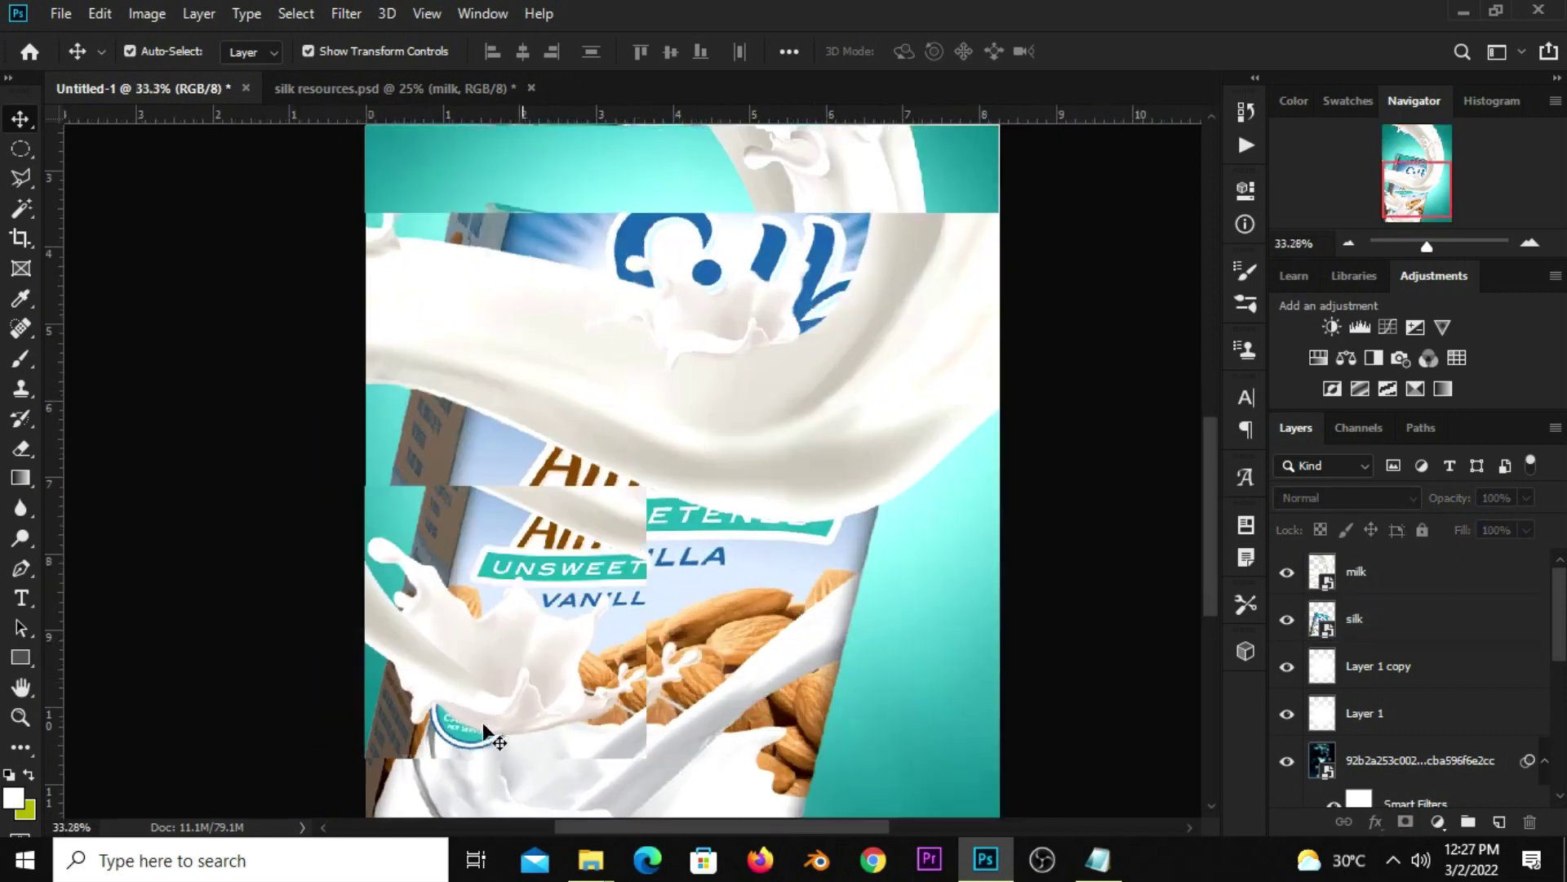
scroll(483, 721, "down", 1)
scroll(483, 722, "down", 1)
left_click(388, 89)
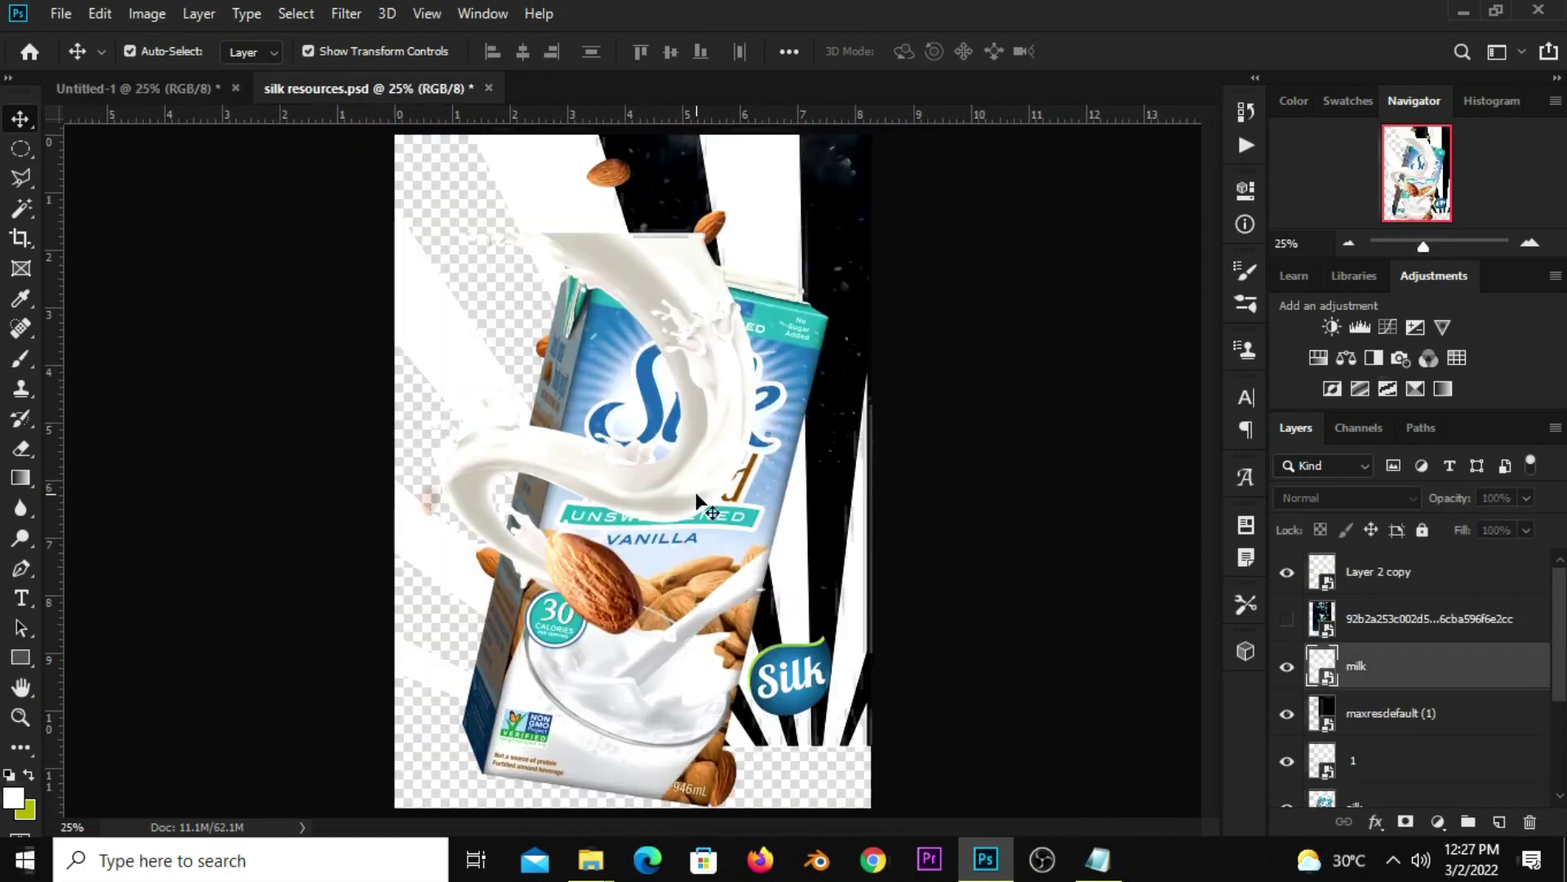
- Hide the milk and striped background layers, then drag the scattered almonds into the poster
left_click(1285, 658)
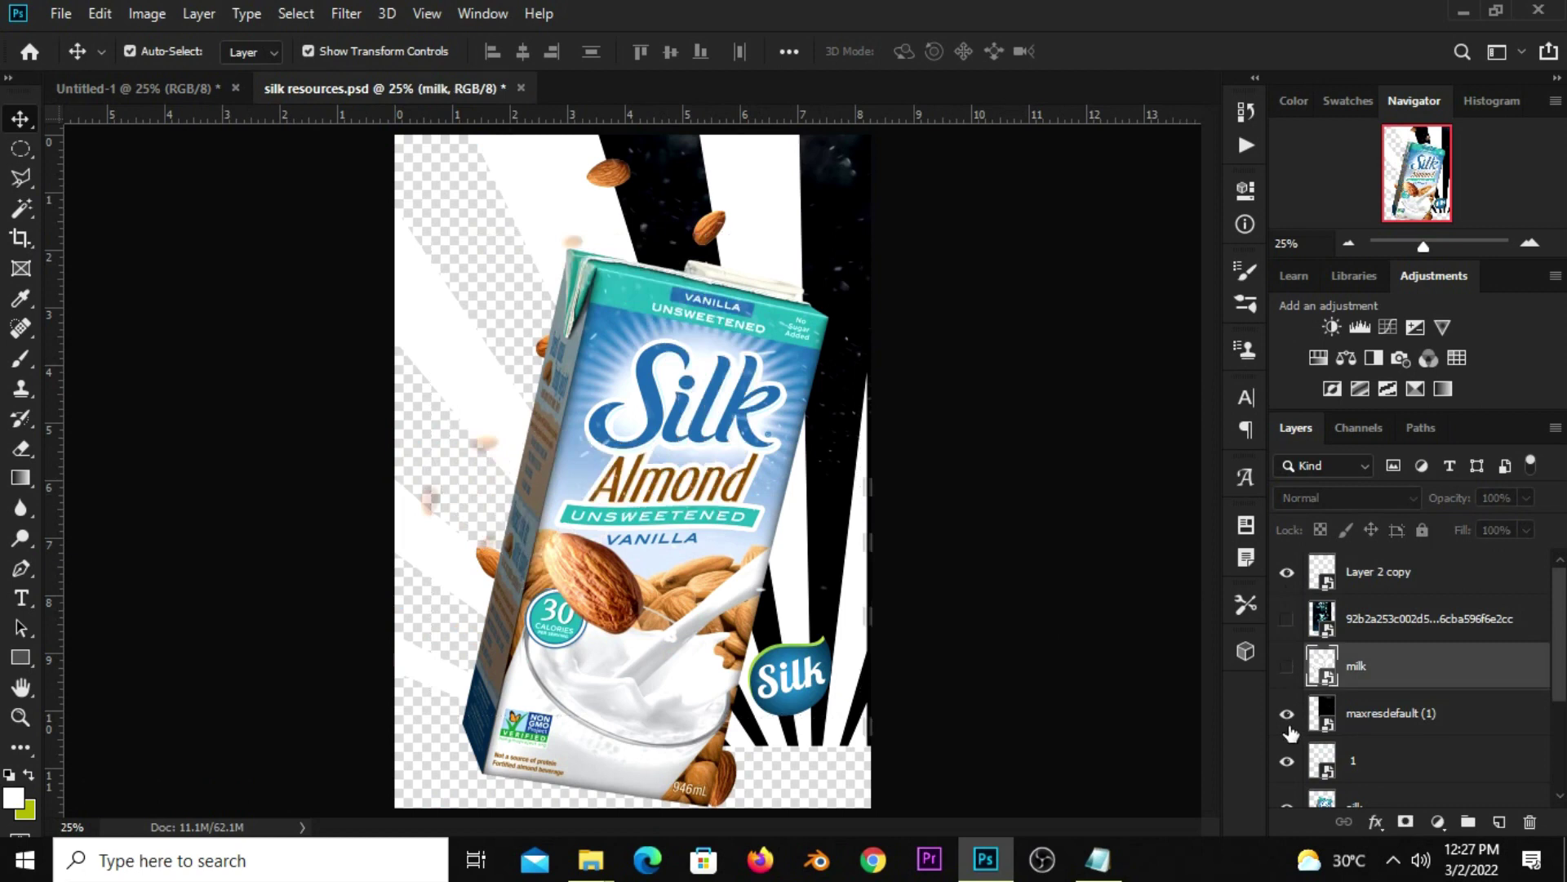
left_click(557, 233)
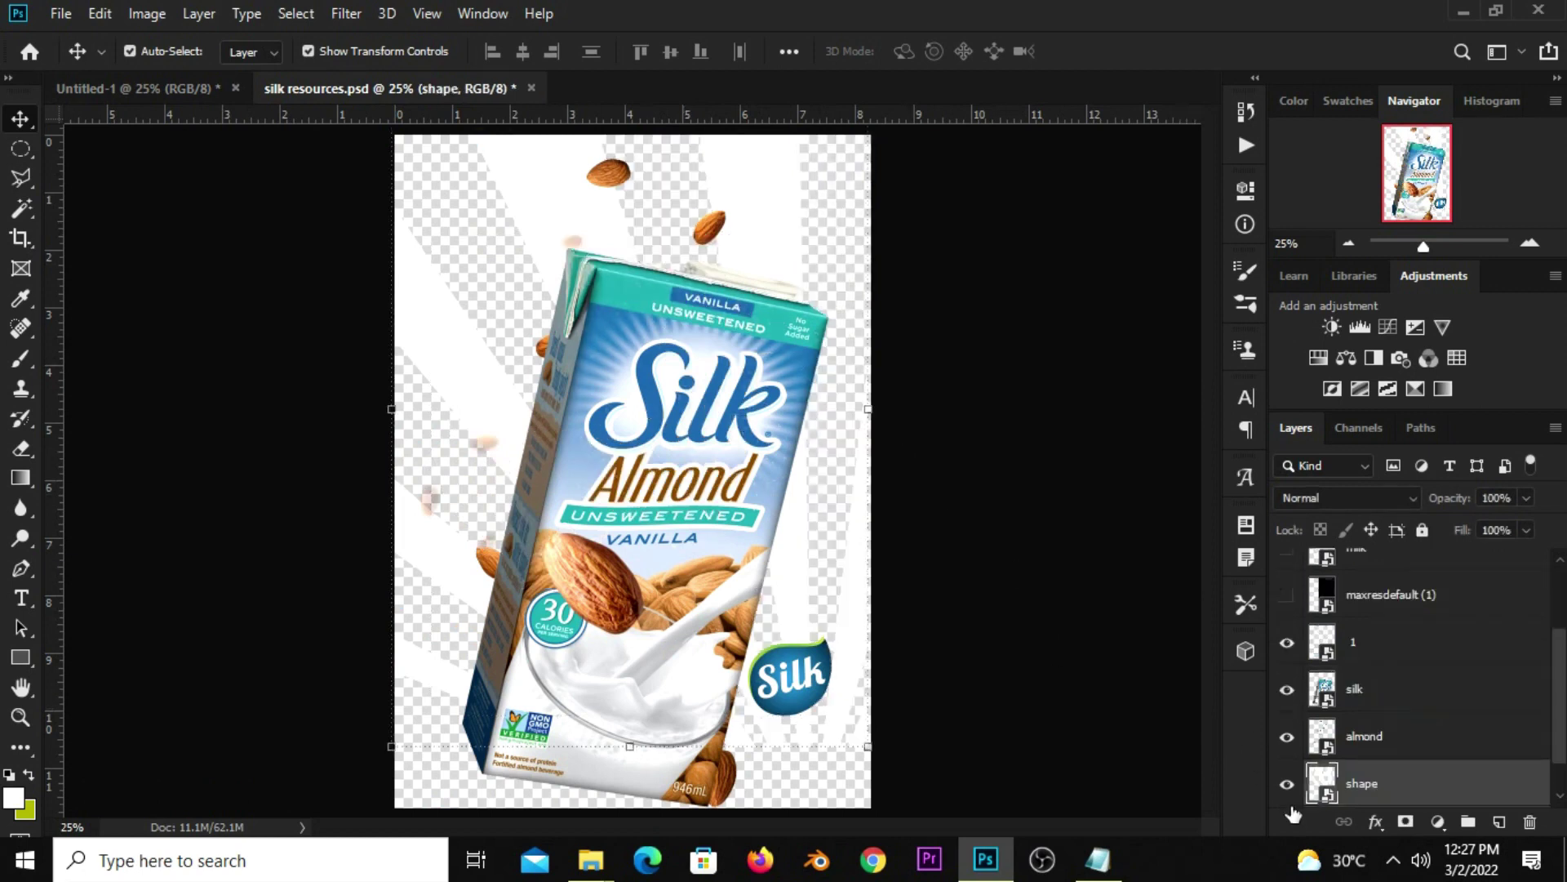
left_click_drag(614, 183, 569, 185)
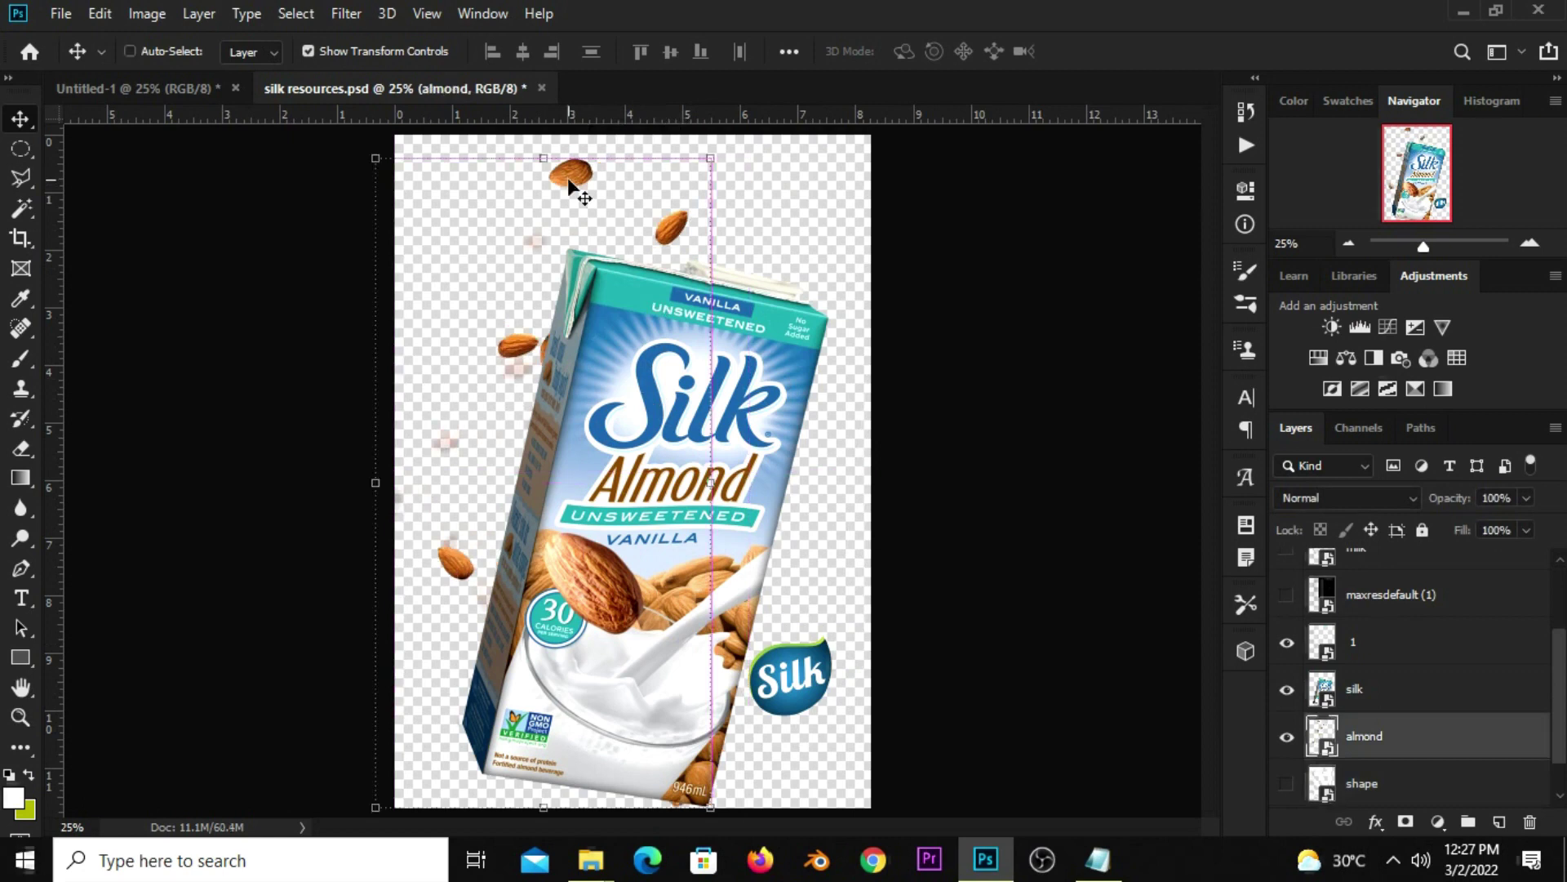
left_click(202, 91)
left_click_drag(204, 106, 262, 168)
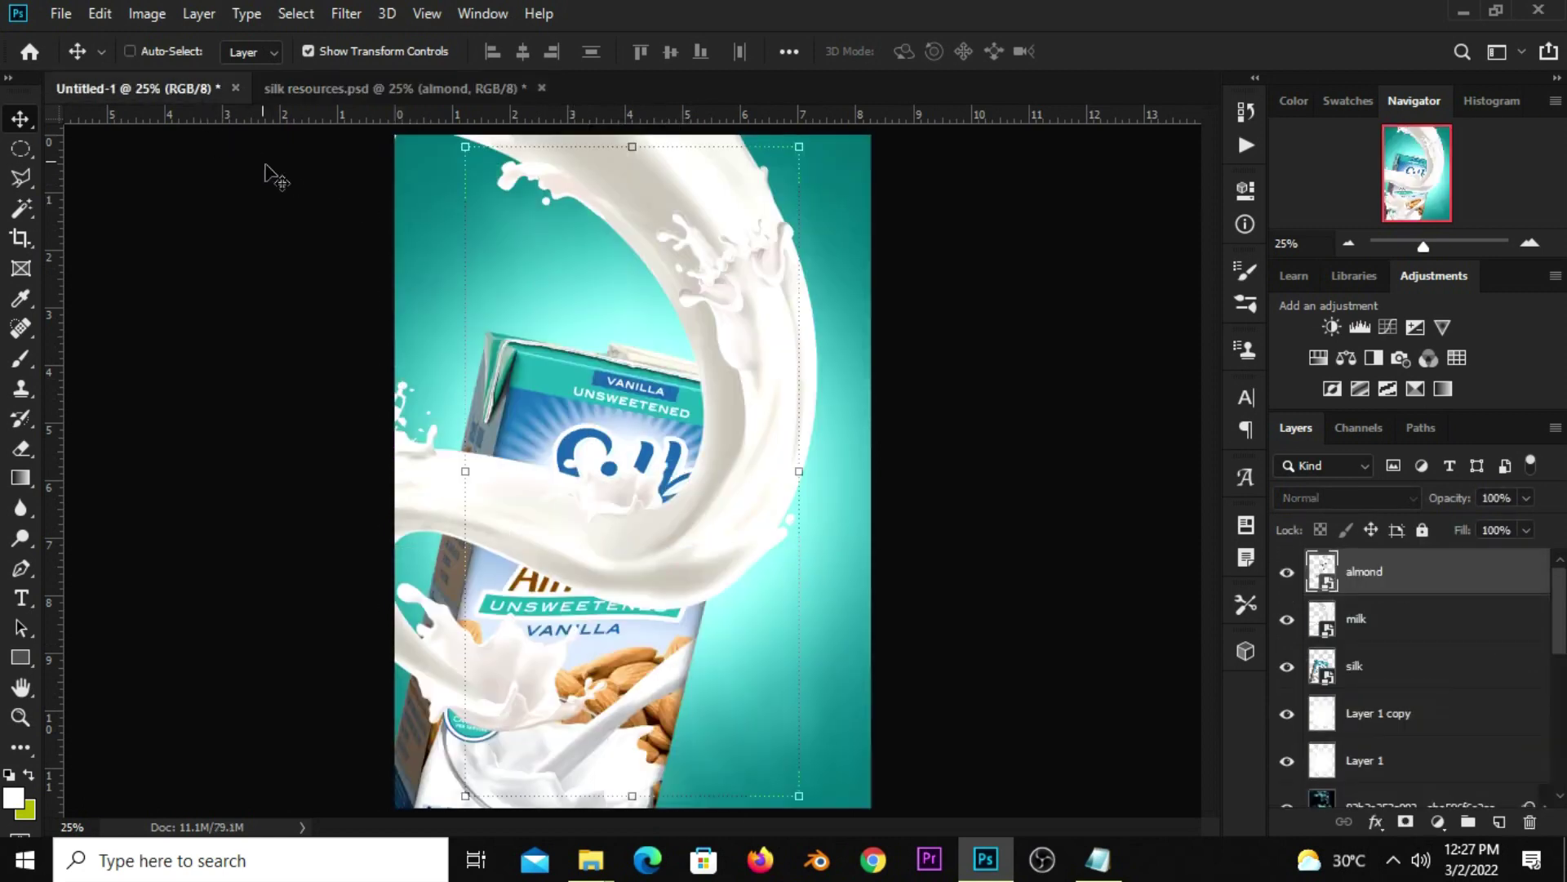
- Convert the almonds to a Smart Object and scale them to 103.67%
left_click_drag(764, 767, 698, 797)
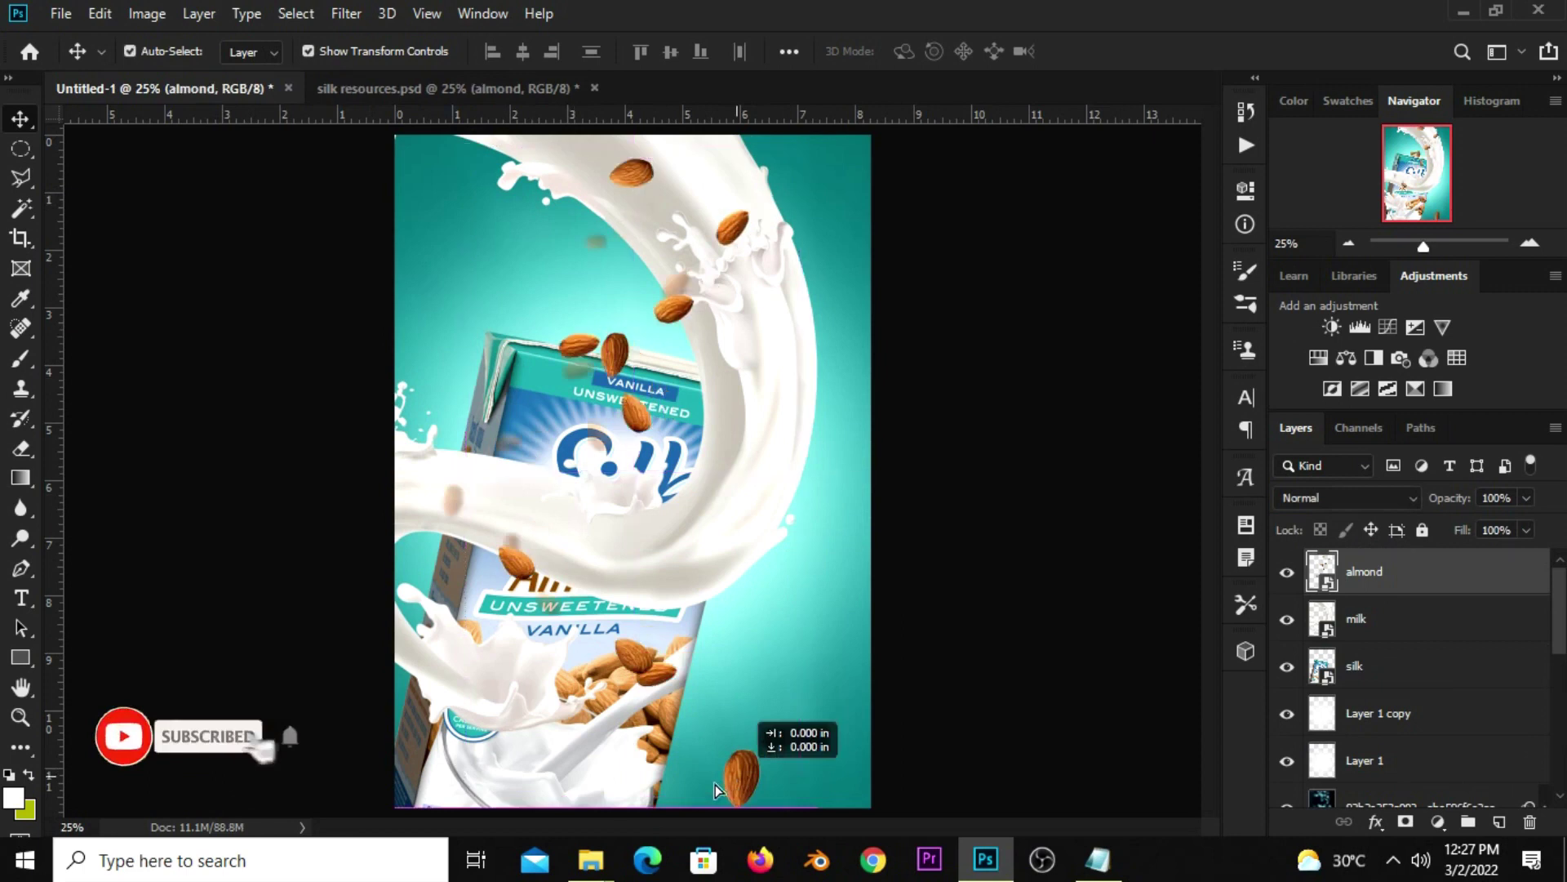
right_click(1351, 602)
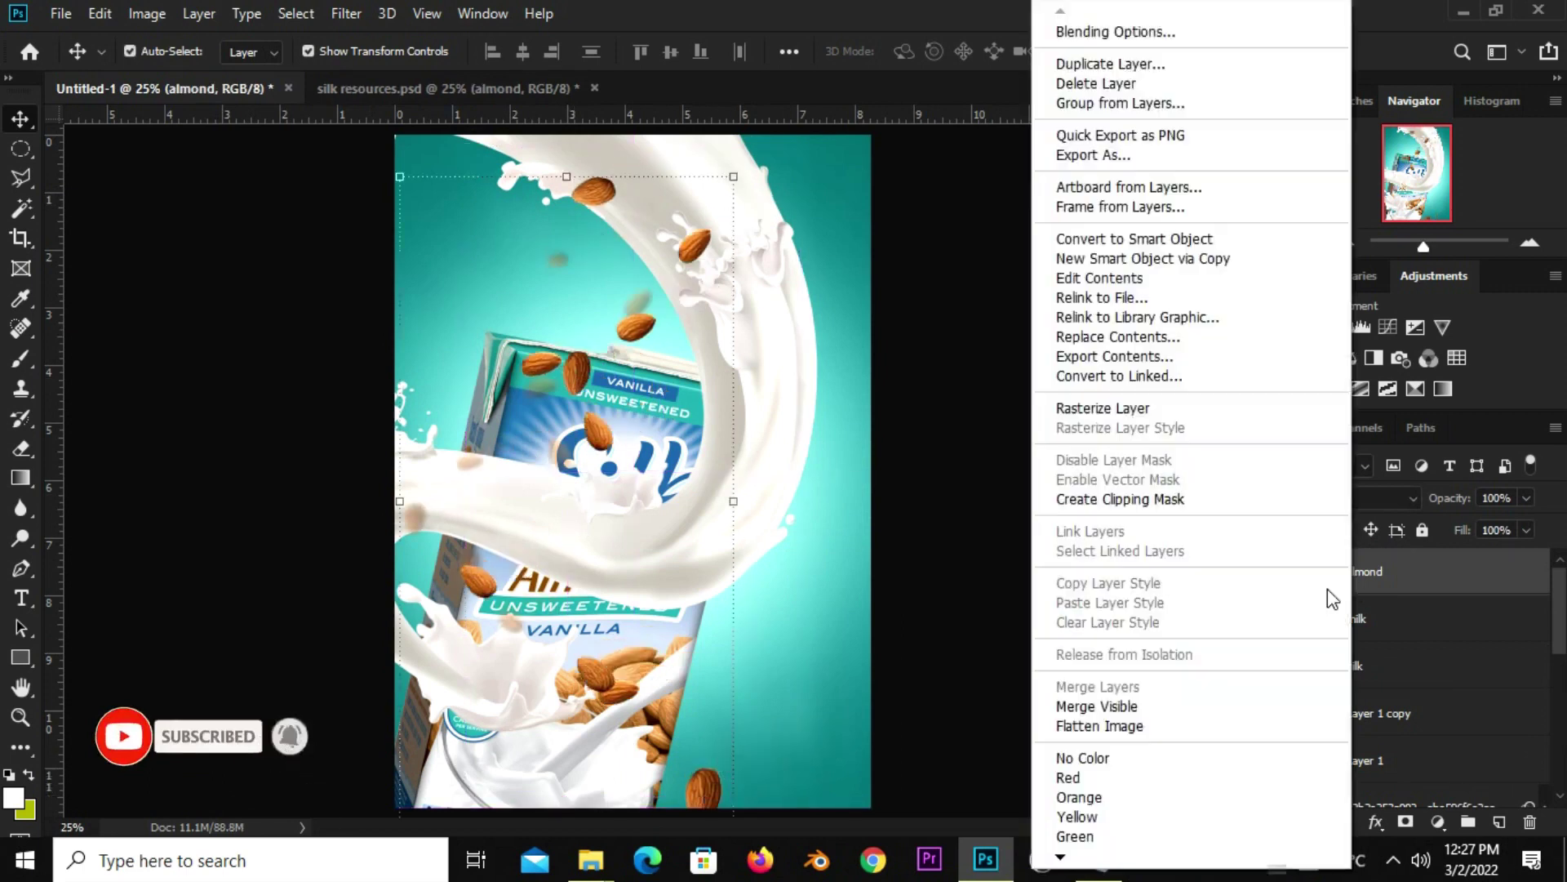
left_click(1074, 239)
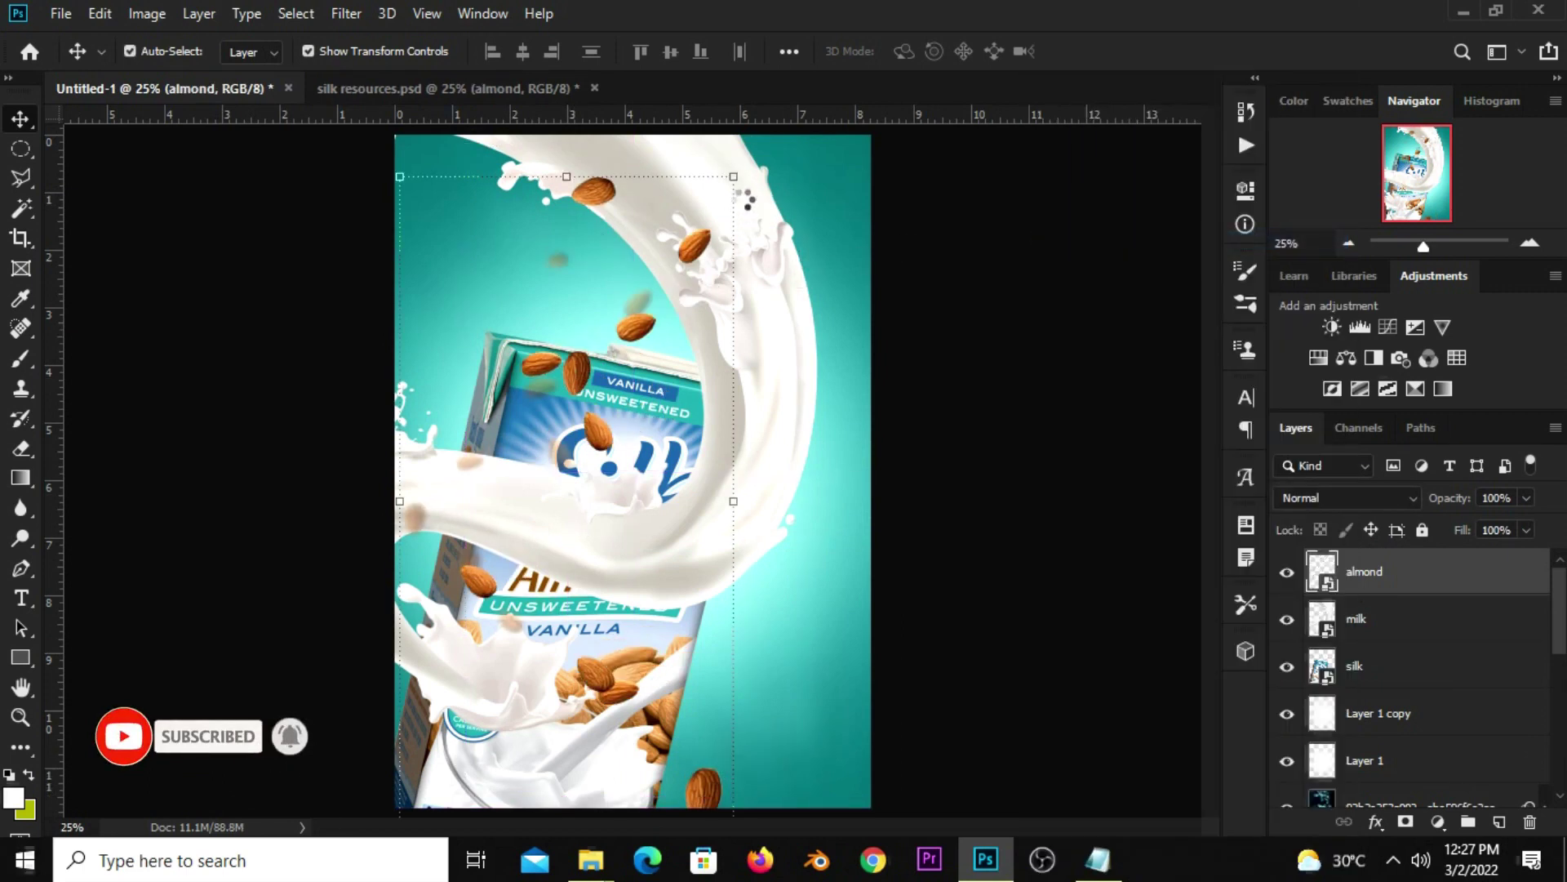
key("ctrl+t")
left_click_drag(733, 176, 743, 159)
left_click_drag(598, 431, 581, 431)
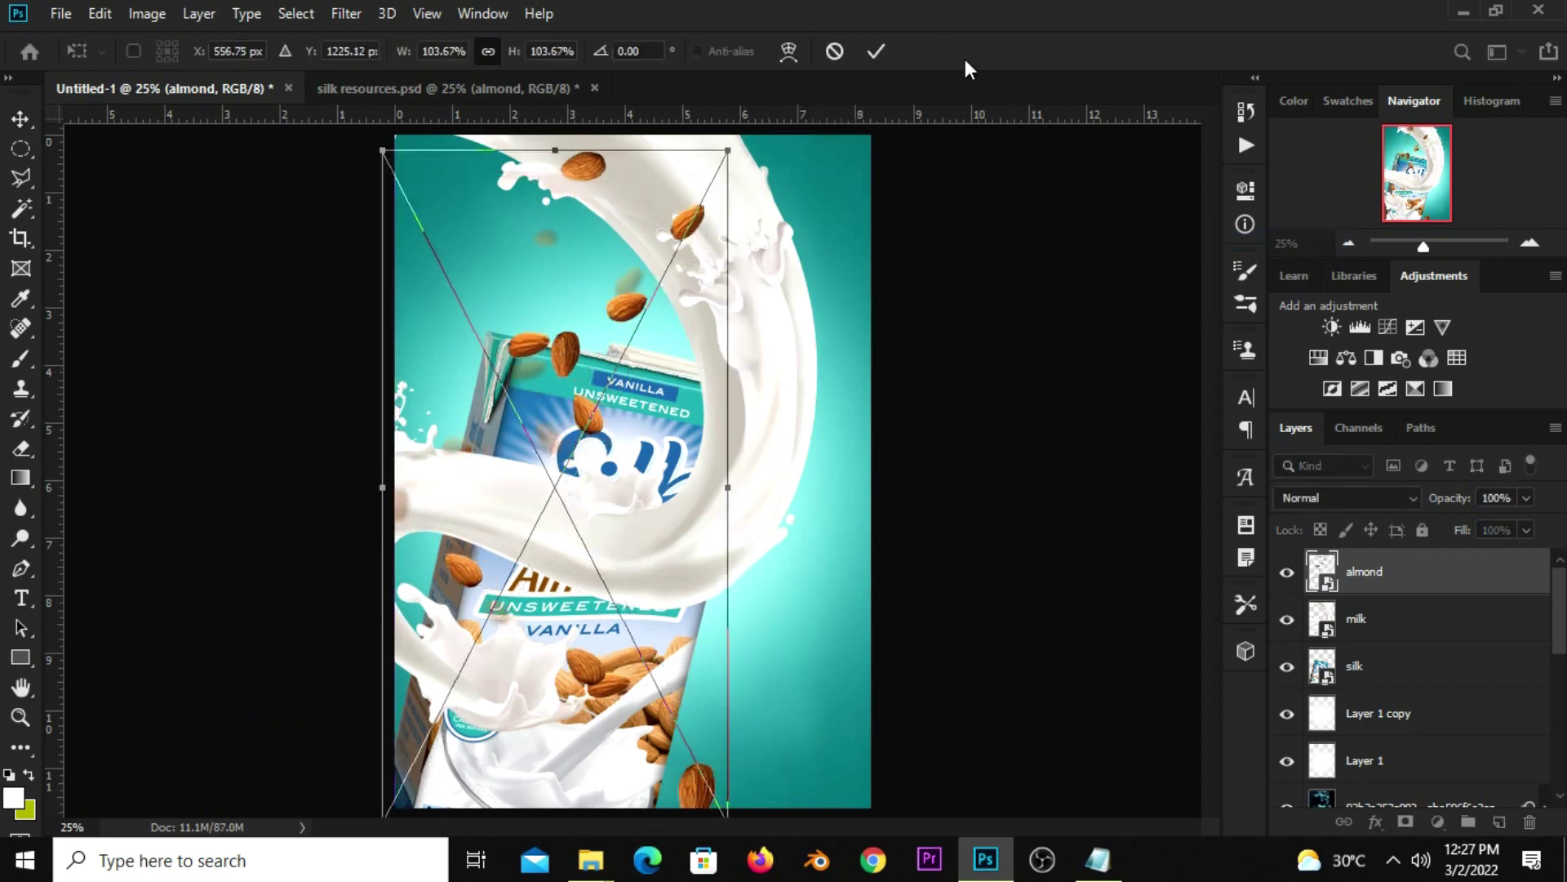
left_click(873, 50)
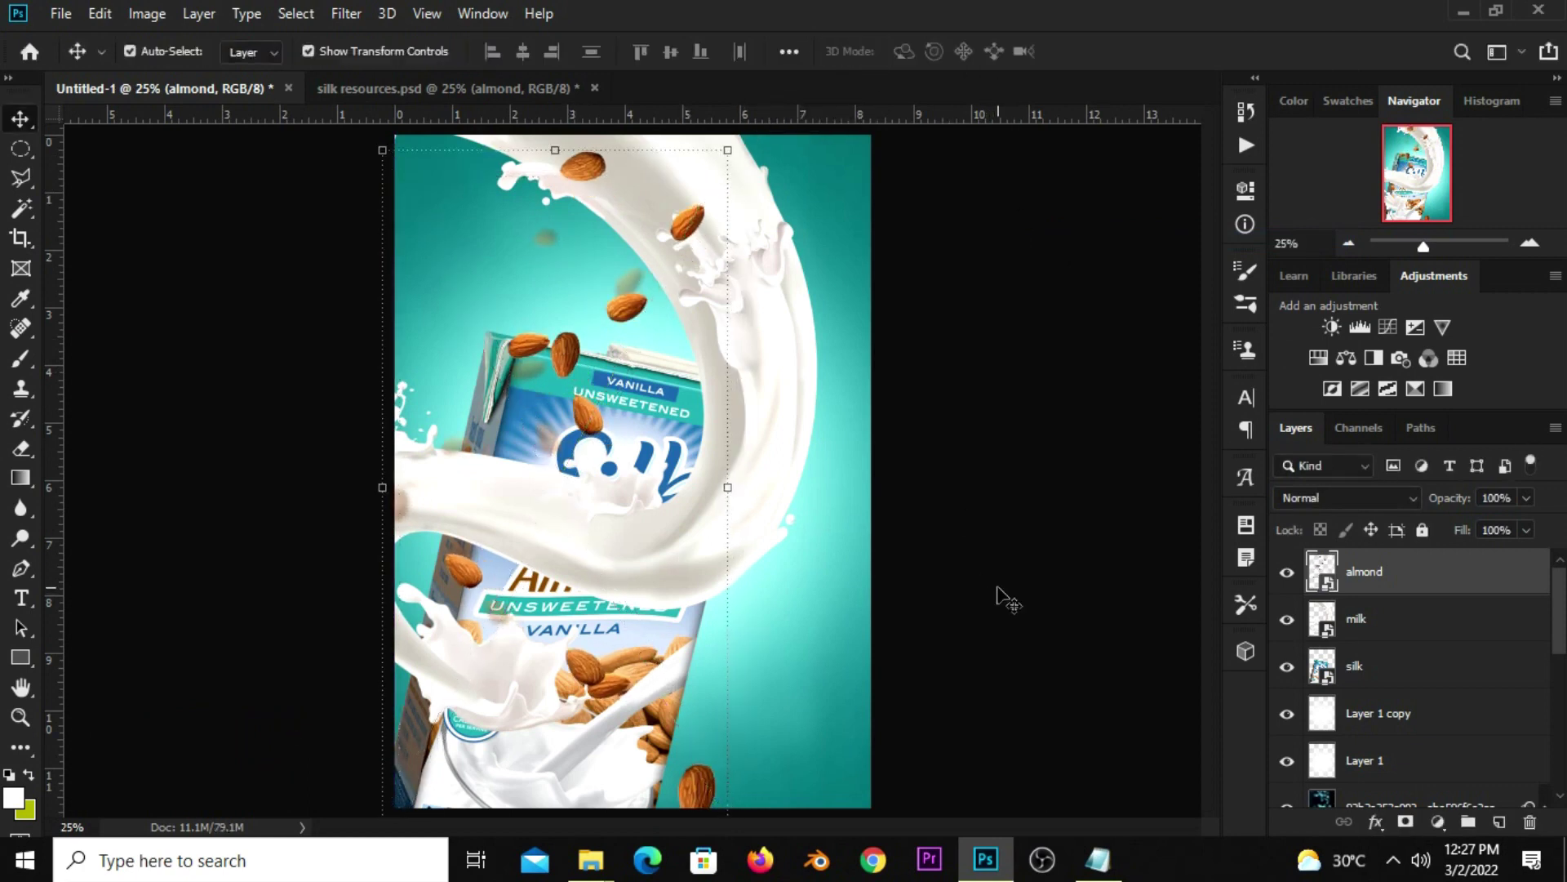
- Tilt the almonds layer -2.33° and shift it right across the splash
left_click_drag(729, 795, 741, 786)
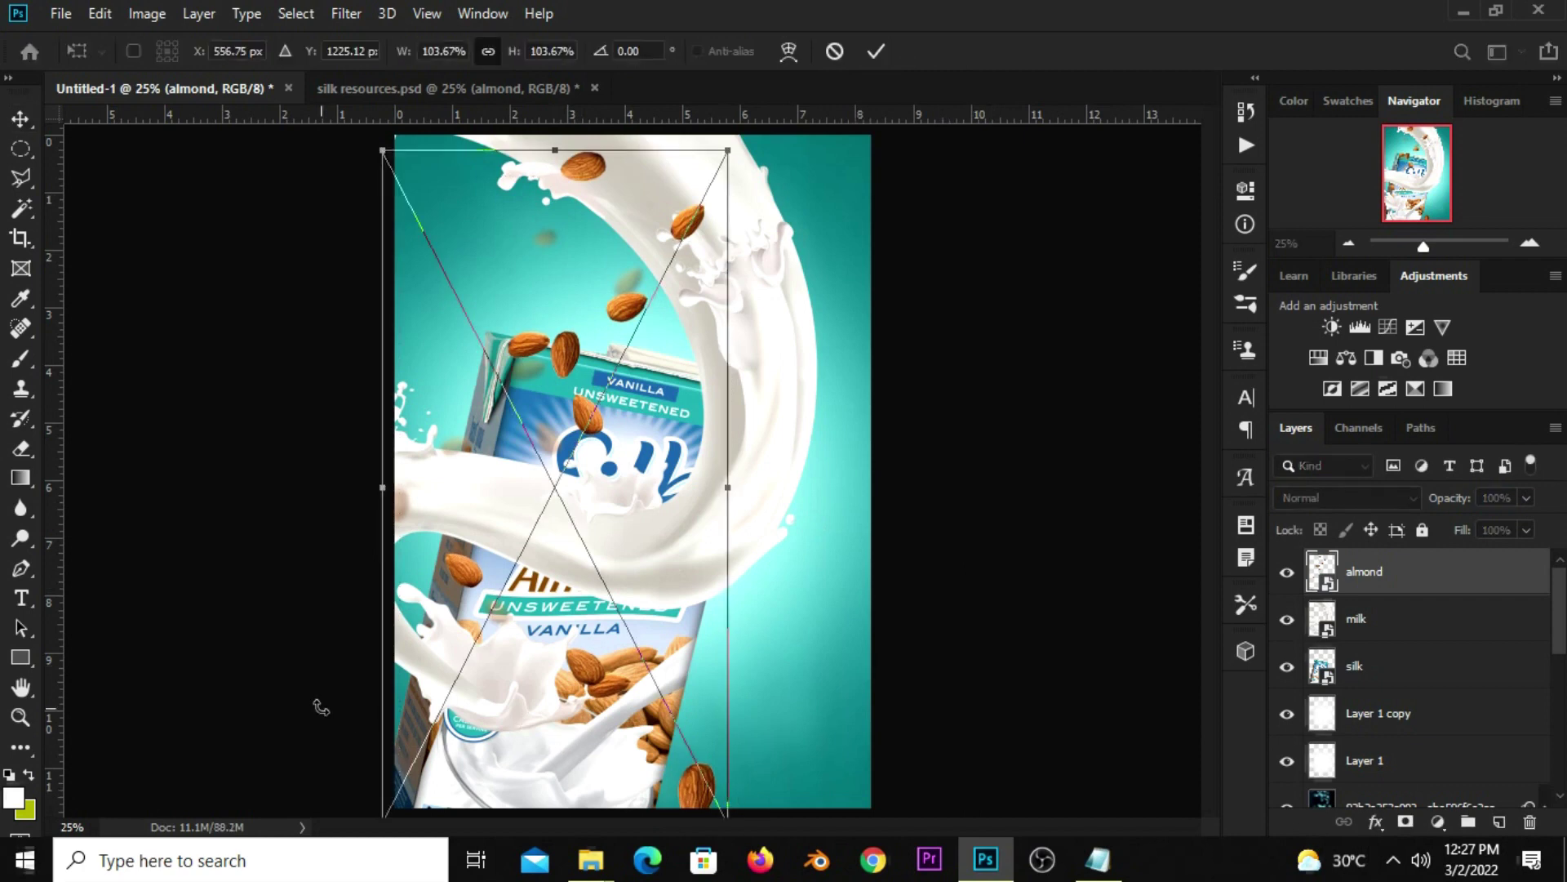
left_click_drag(522, 686, 635, 673)
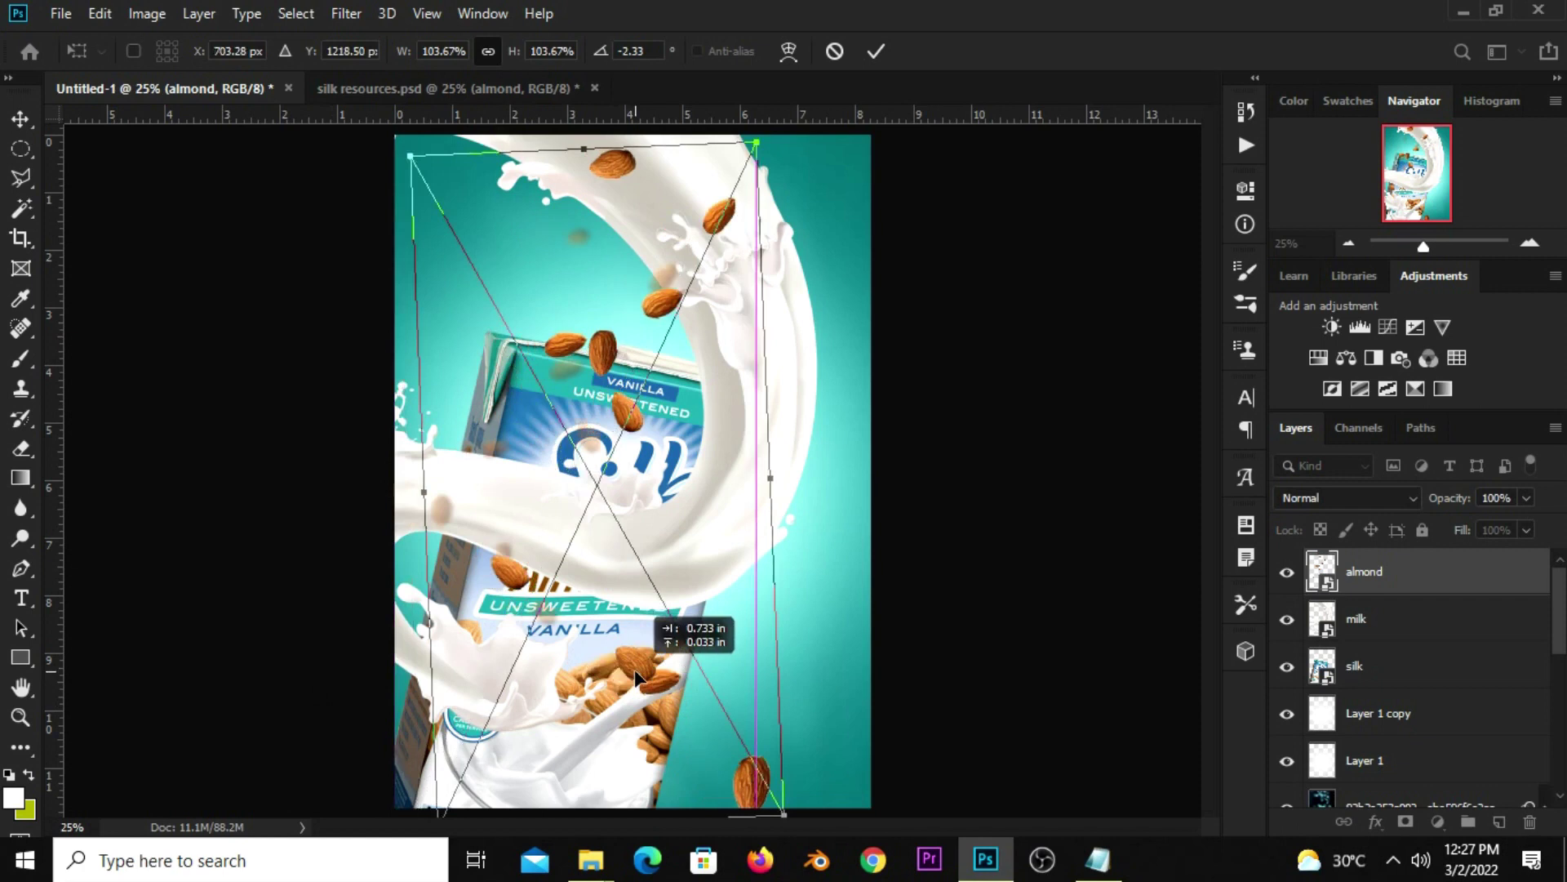
left_click(876, 51)
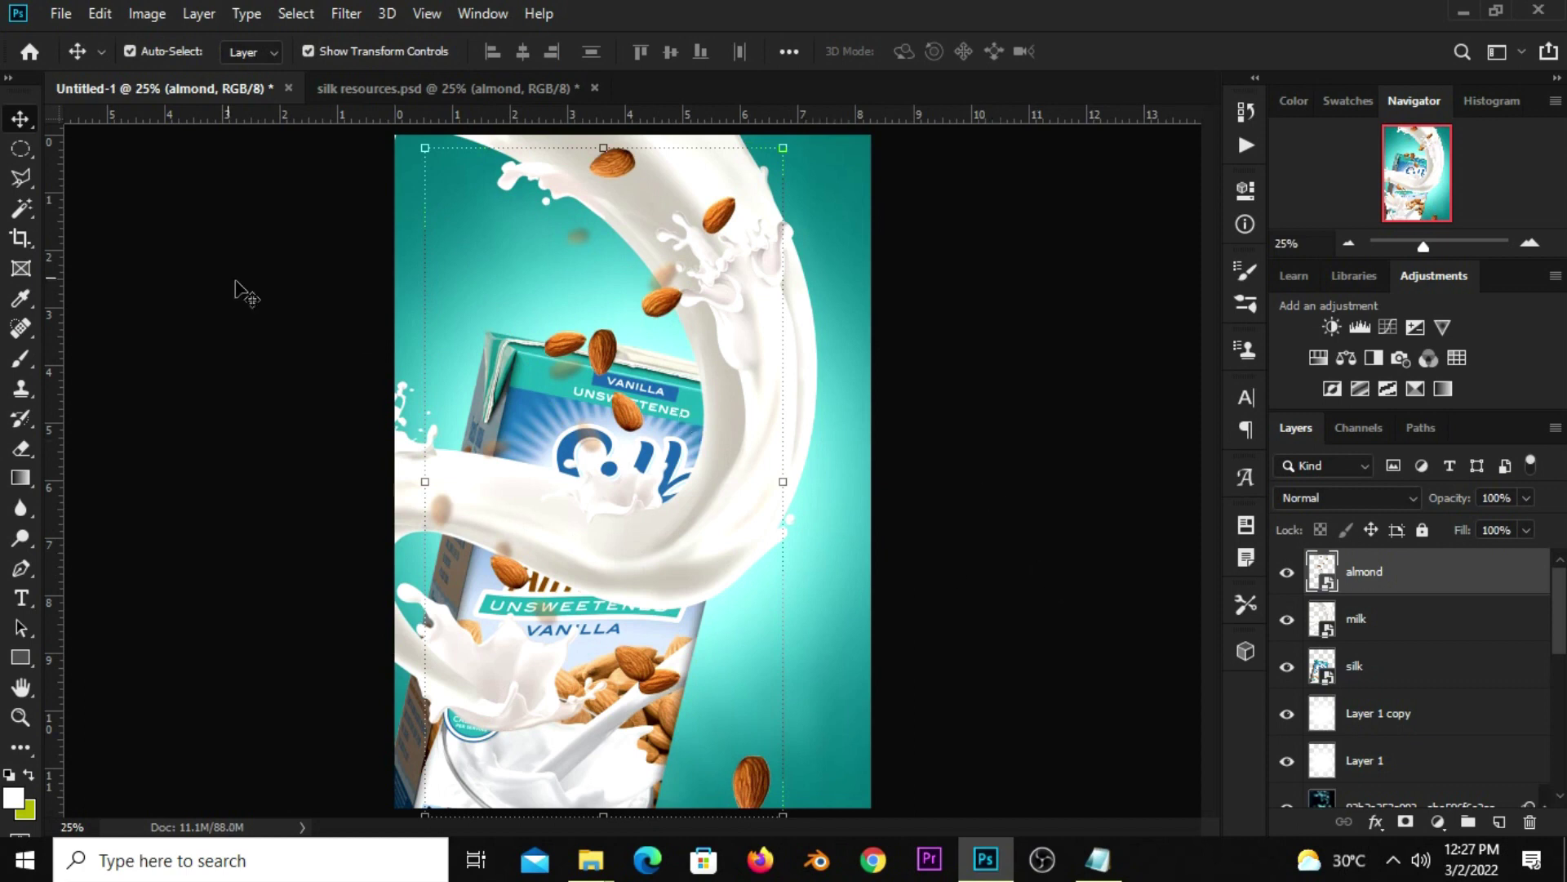
- Select one almond with the Polygonal Lasso and copy it onto Layer 2
left_click_drag(18, 179, 98, 199)
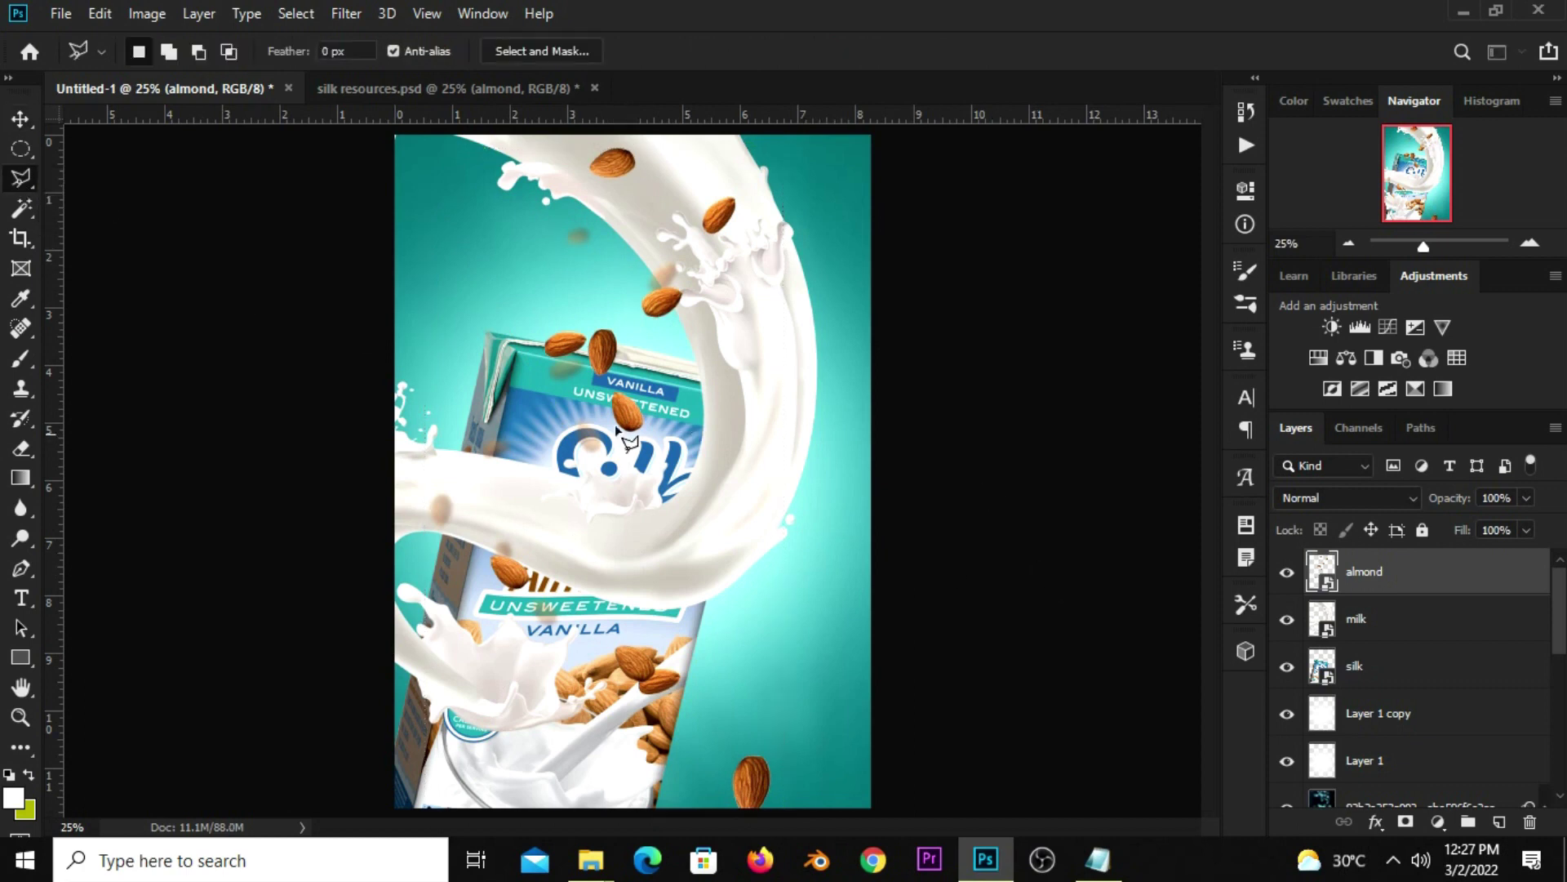
left_click(569, 408)
left_click(645, 445)
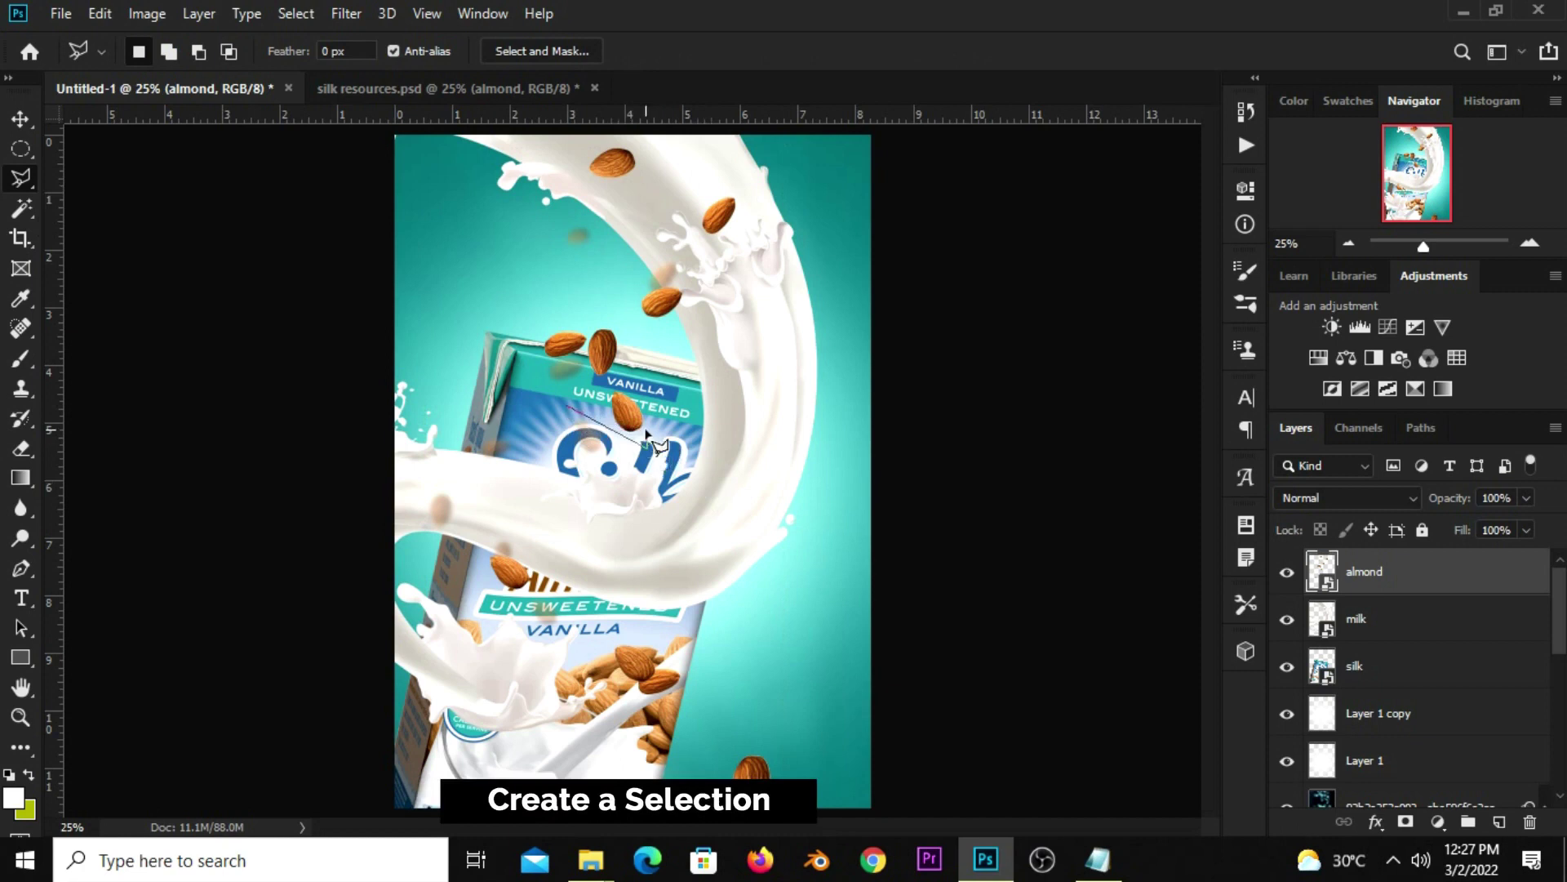
left_click(643, 382)
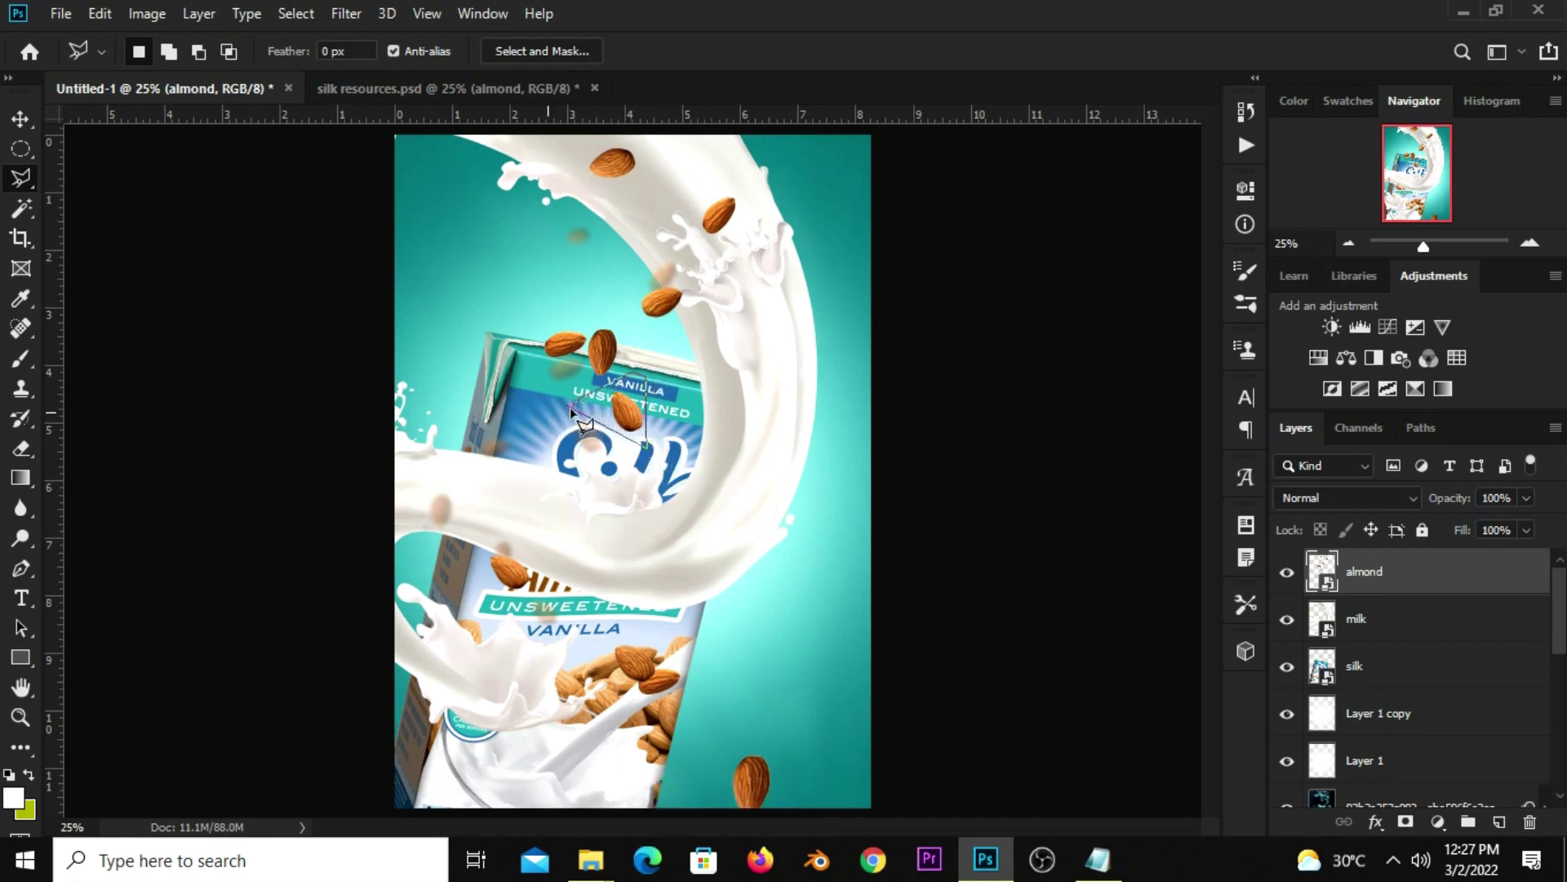
left_click(569, 409)
key("ctrl+j")
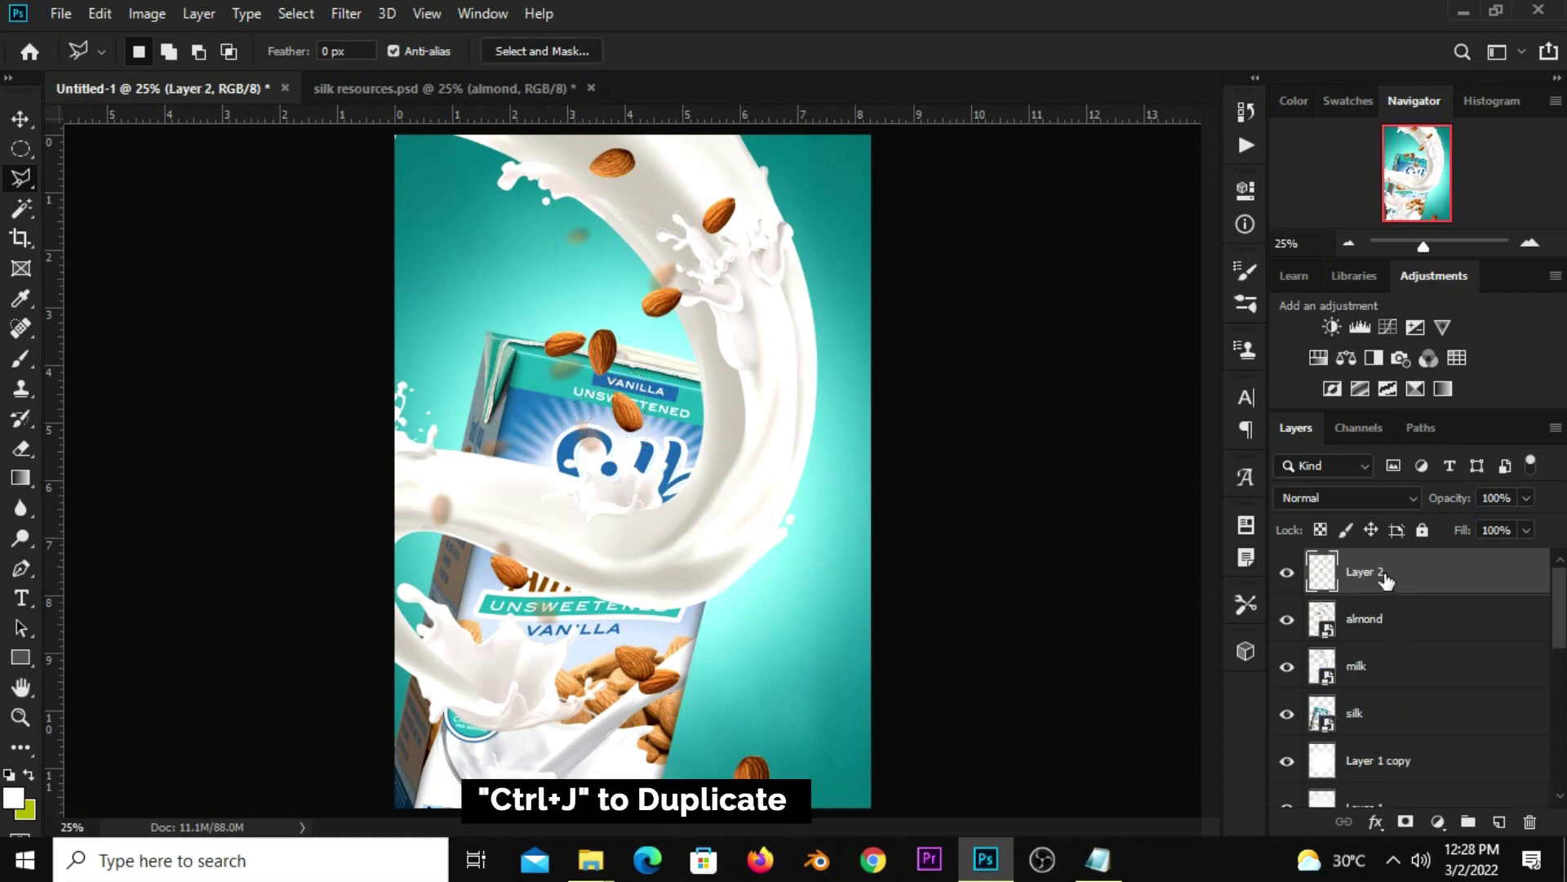
- Place the copied almond beside the splash's right side, tilted about 14 degrees
left_click(20, 118)
left_click_drag(627, 416, 824, 456)
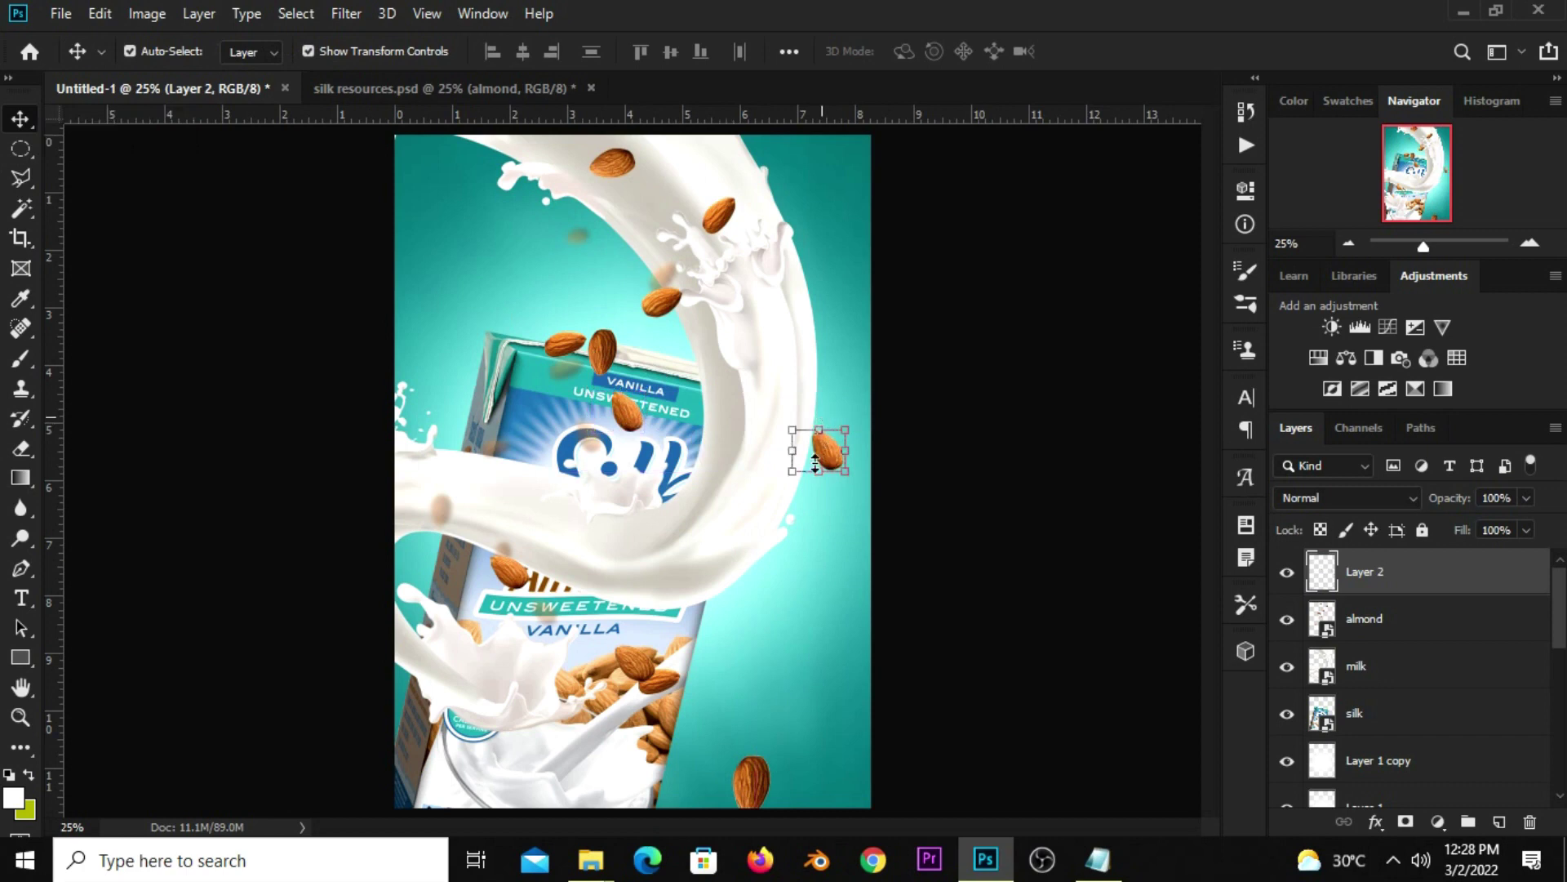
key("ctrl+t")
right_click(815, 457)
left_click(923, 696)
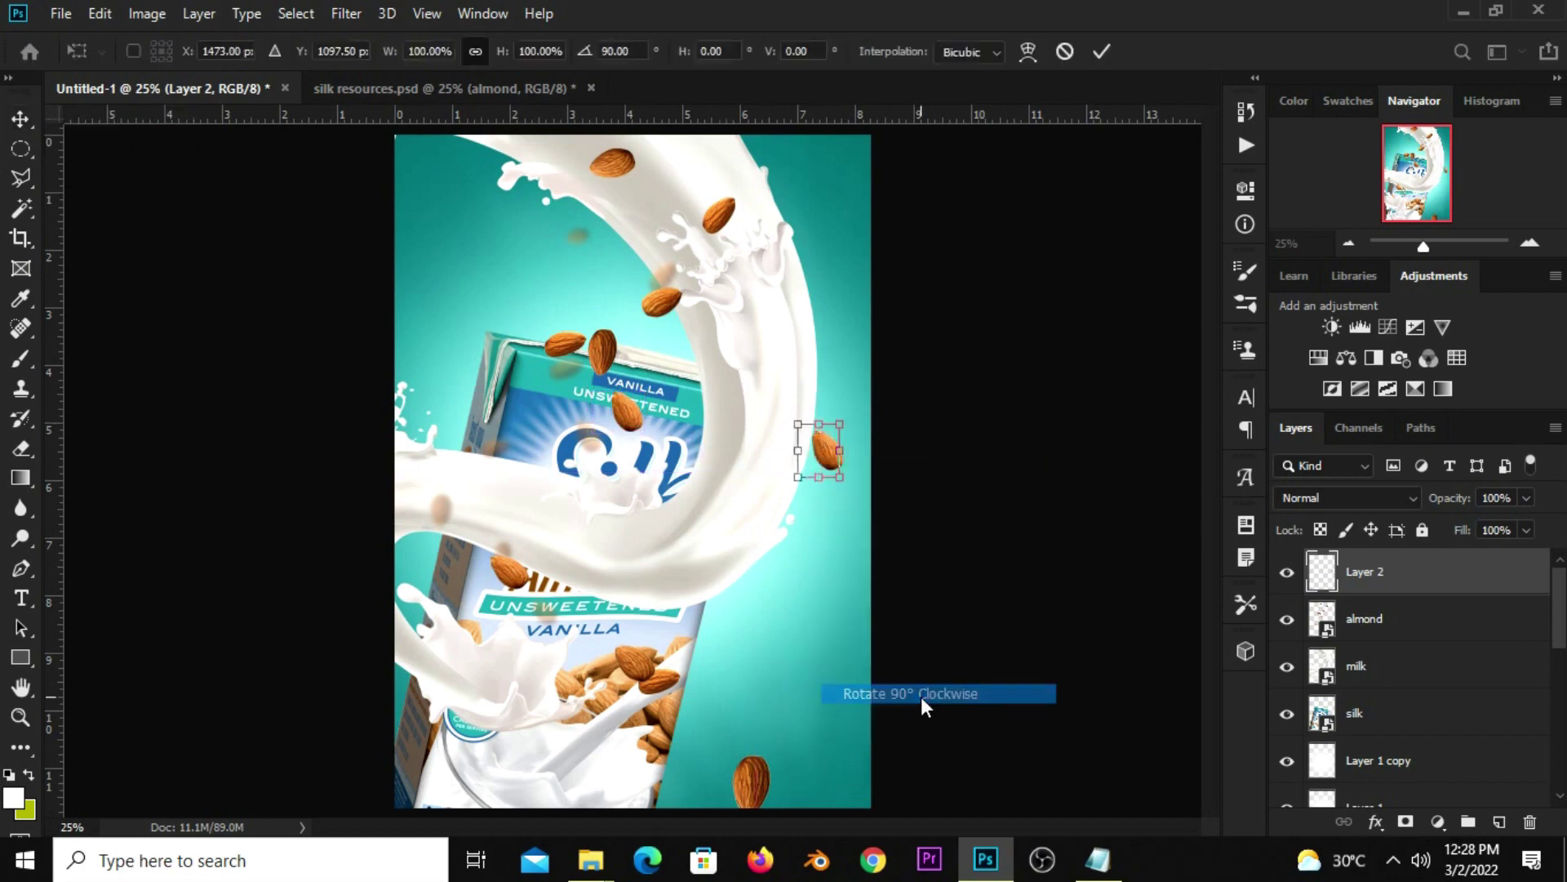
left_click(1102, 50)
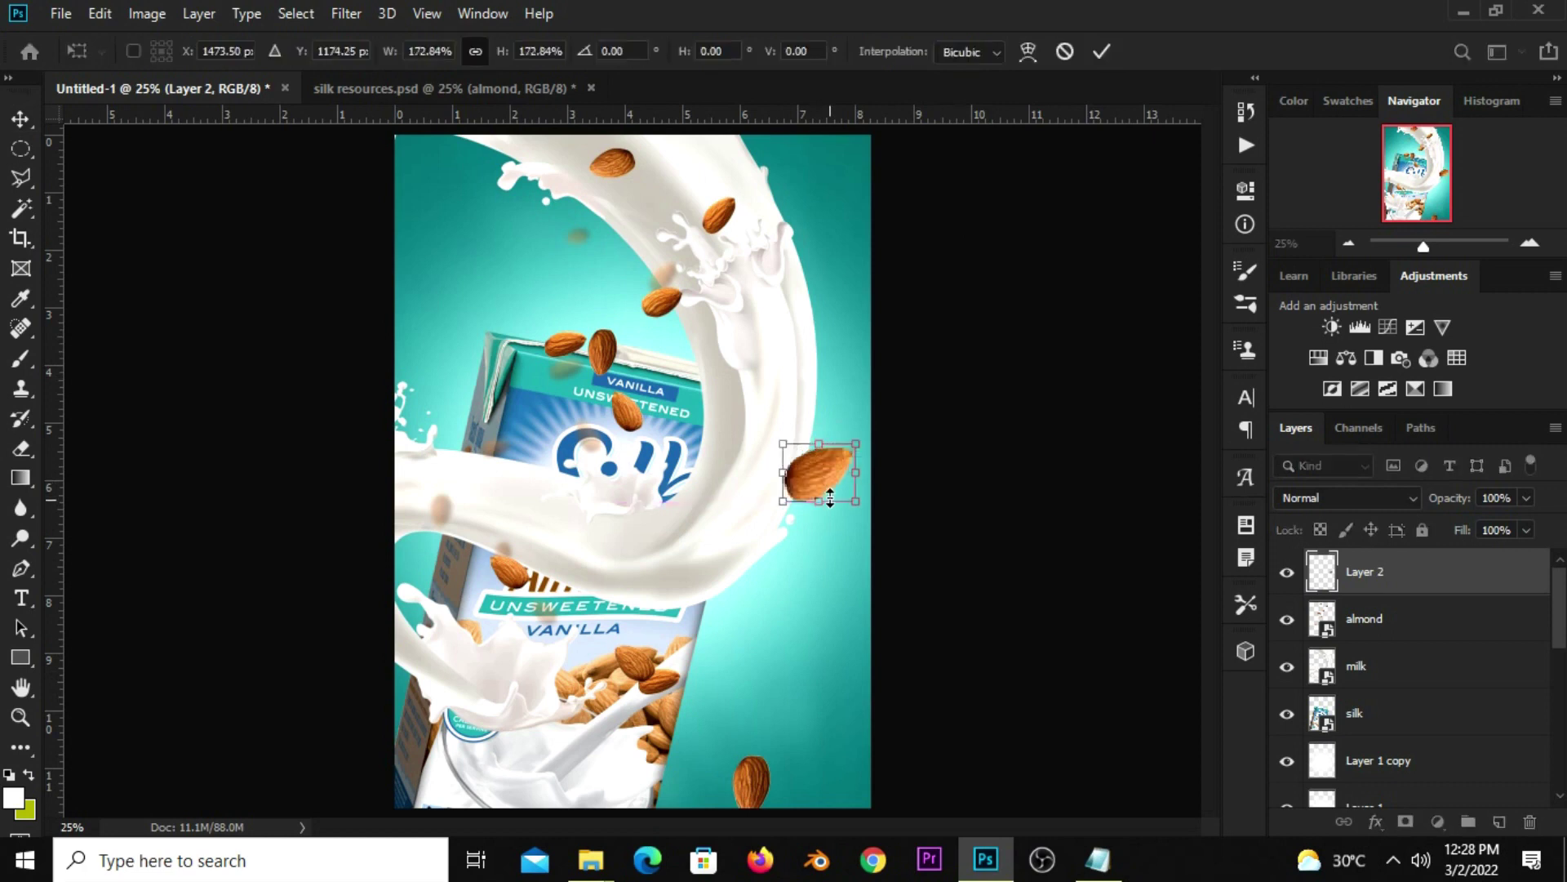
key("ctrl+z")
left_click_drag(819, 467, 834, 516)
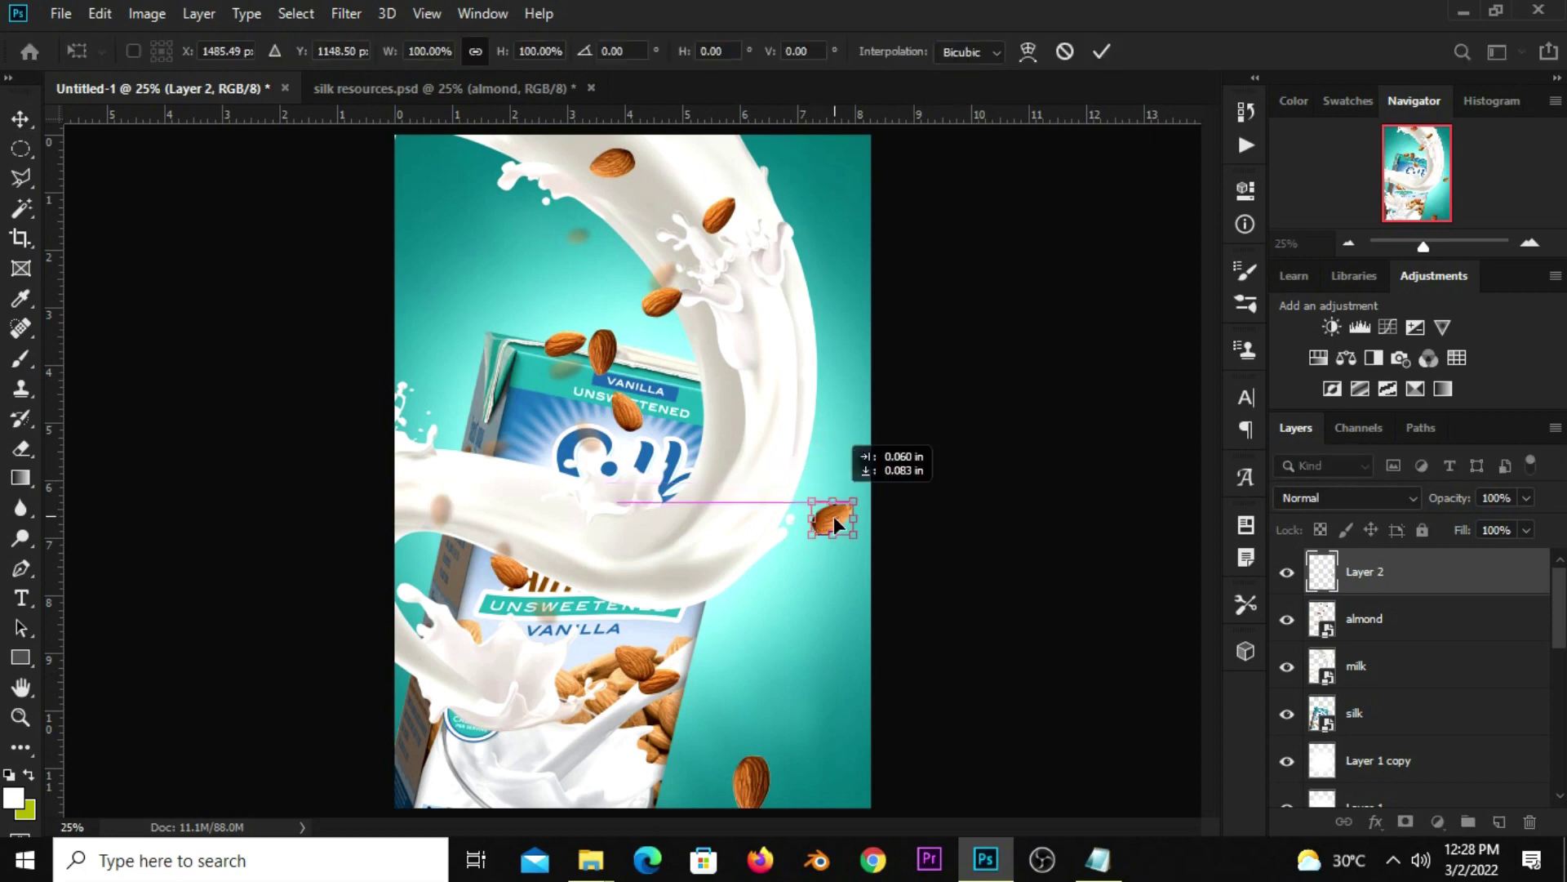
left_click_drag(805, 567, 817, 566)
left_click(920, 583)
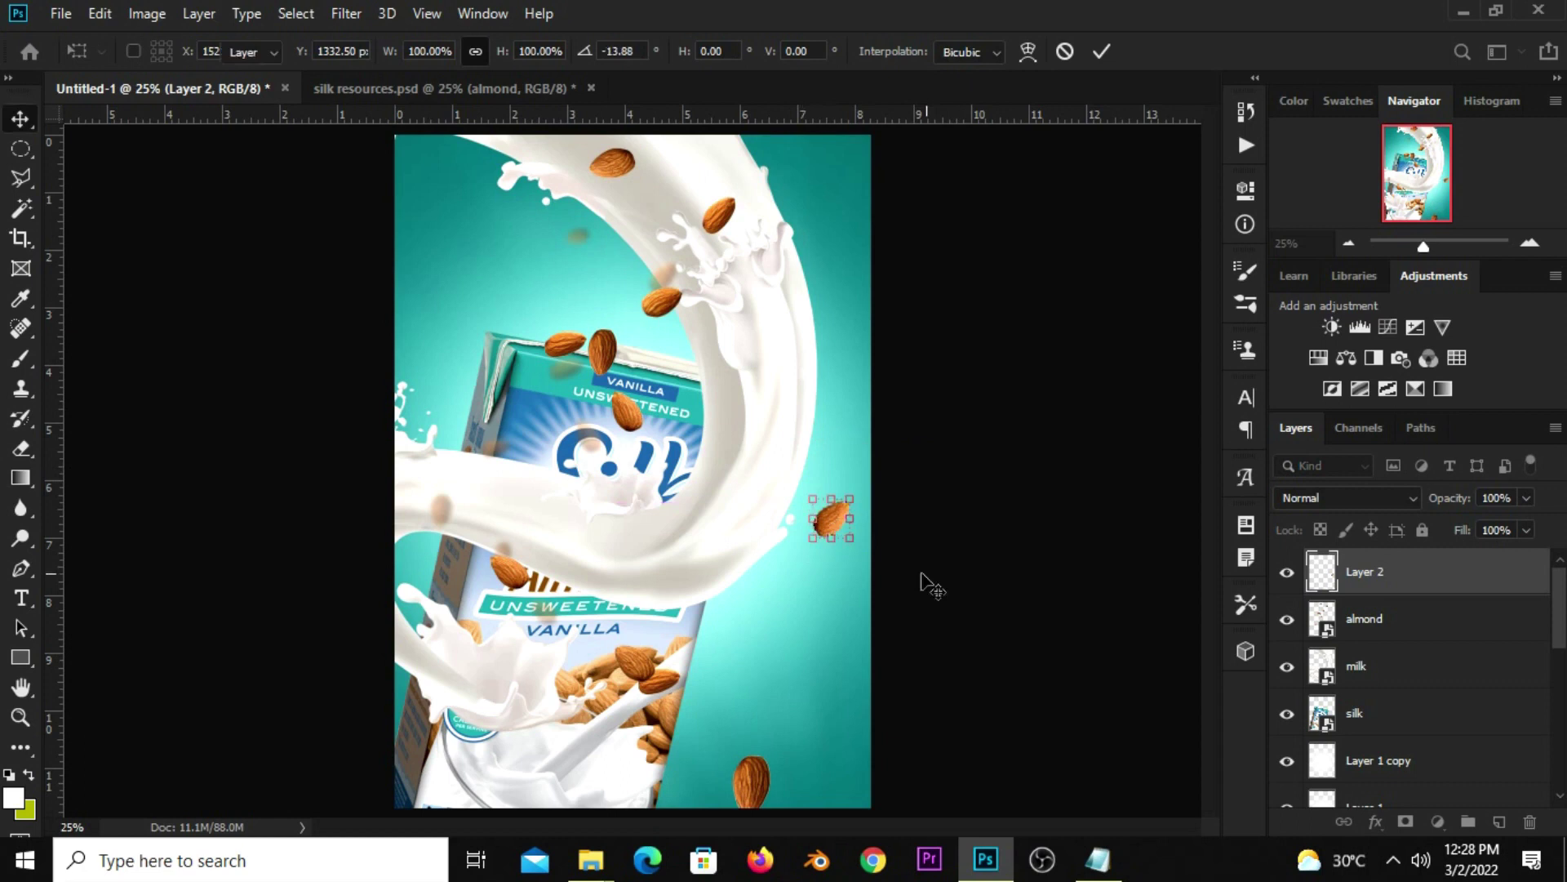
left_click(969, 577)
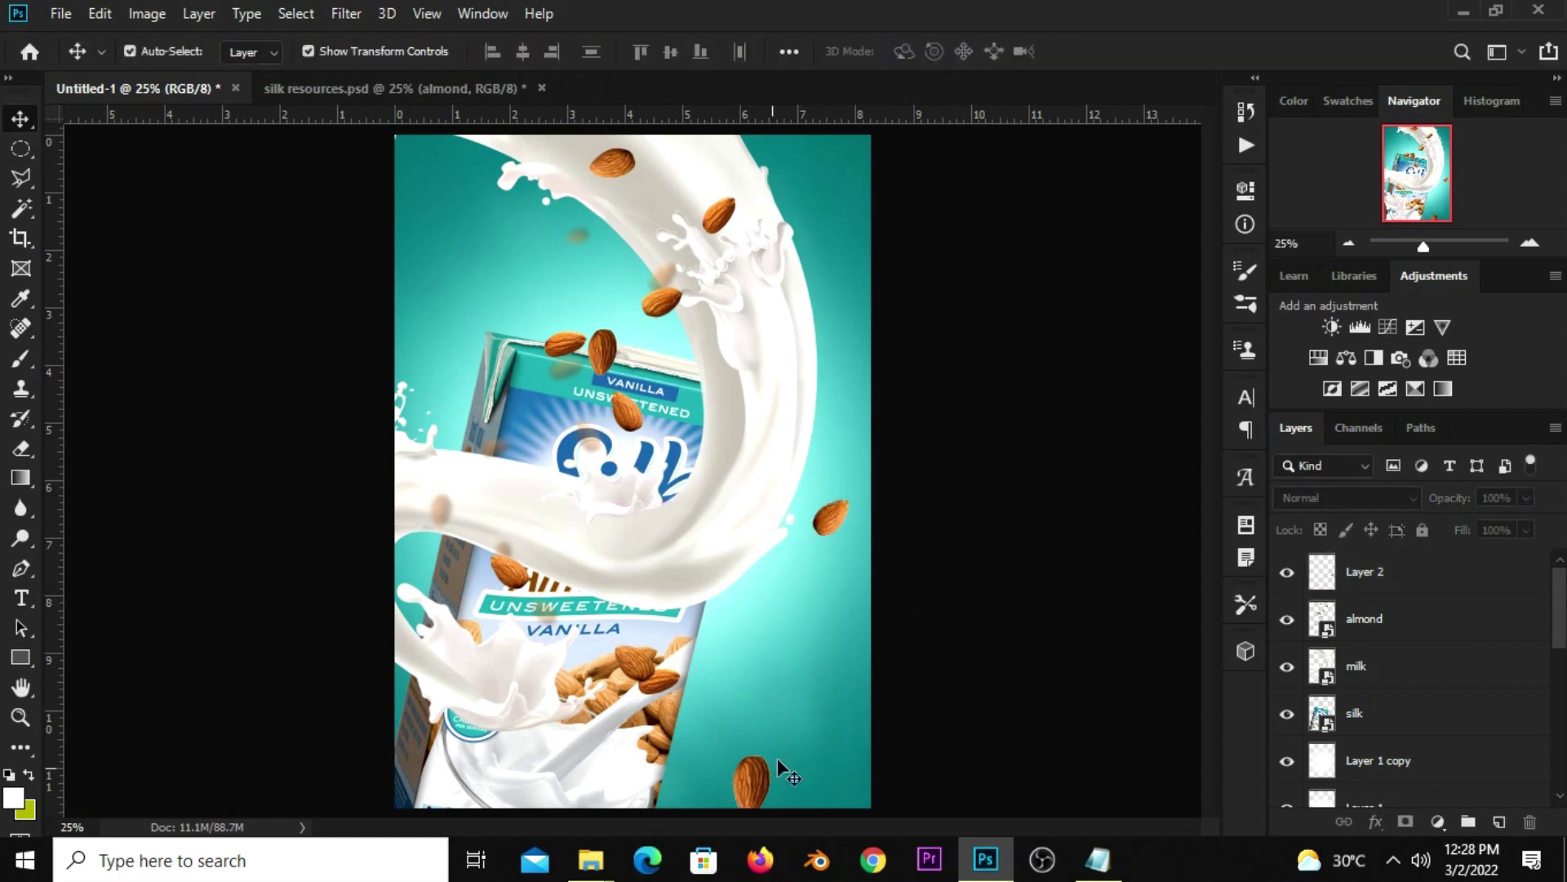
- Enlarge the scattered almonds layer to 107.43% so it spans the poster
left_click(757, 792)
left_click_drag(791, 738, 769, 774)
scroll(780, 751, "down", 2)
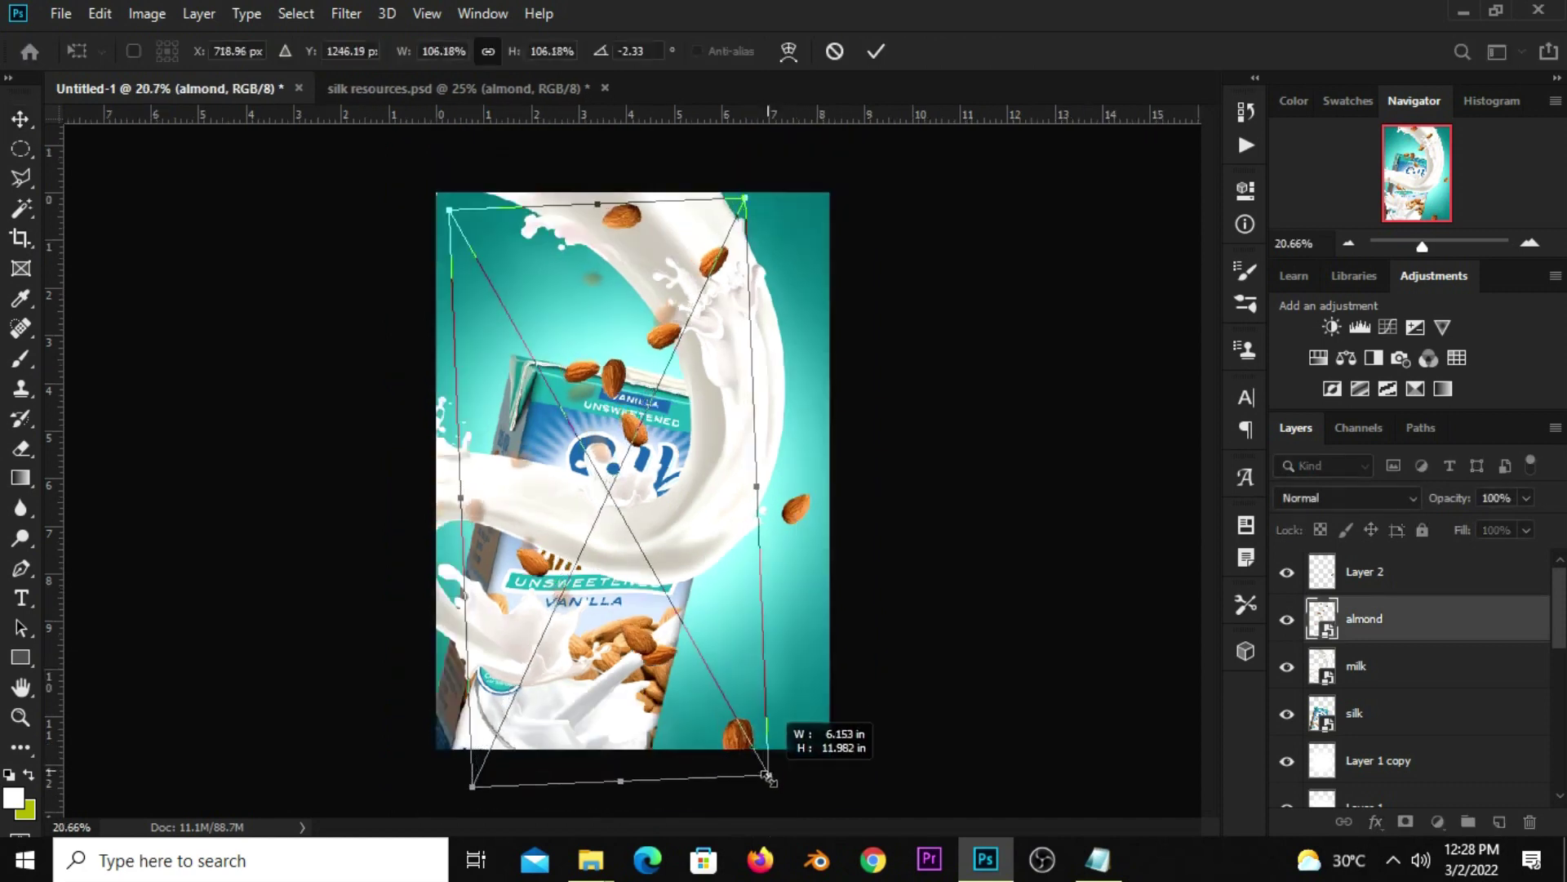
left_click(877, 51)
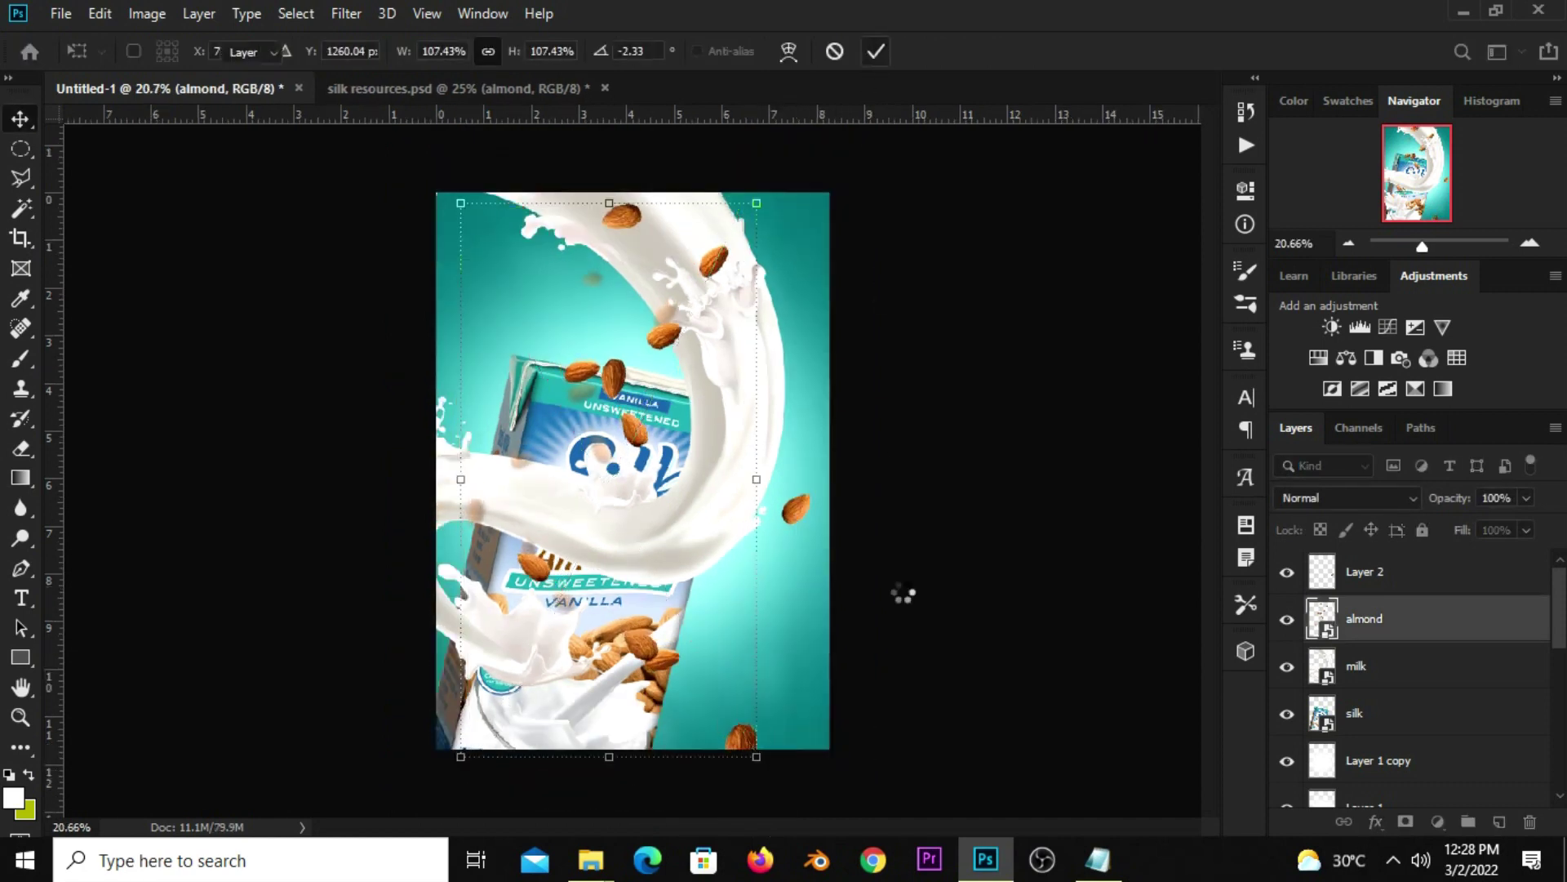
left_click(903, 598)
scroll(868, 591, "up", 1)
scroll(861, 580, "up", 1)
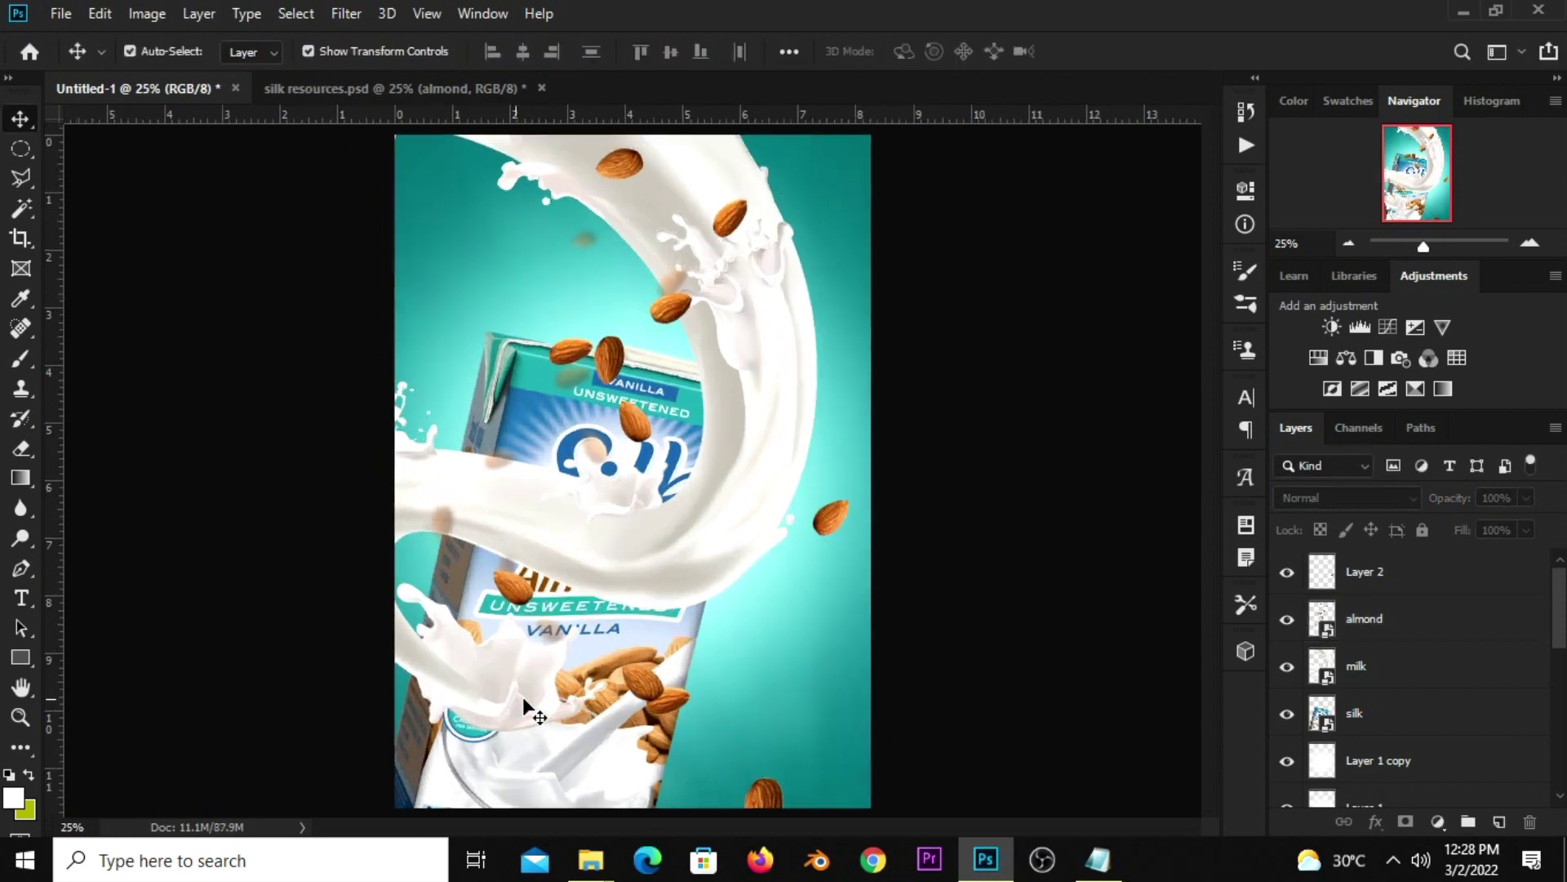
scroll(532, 735, "up", 1)
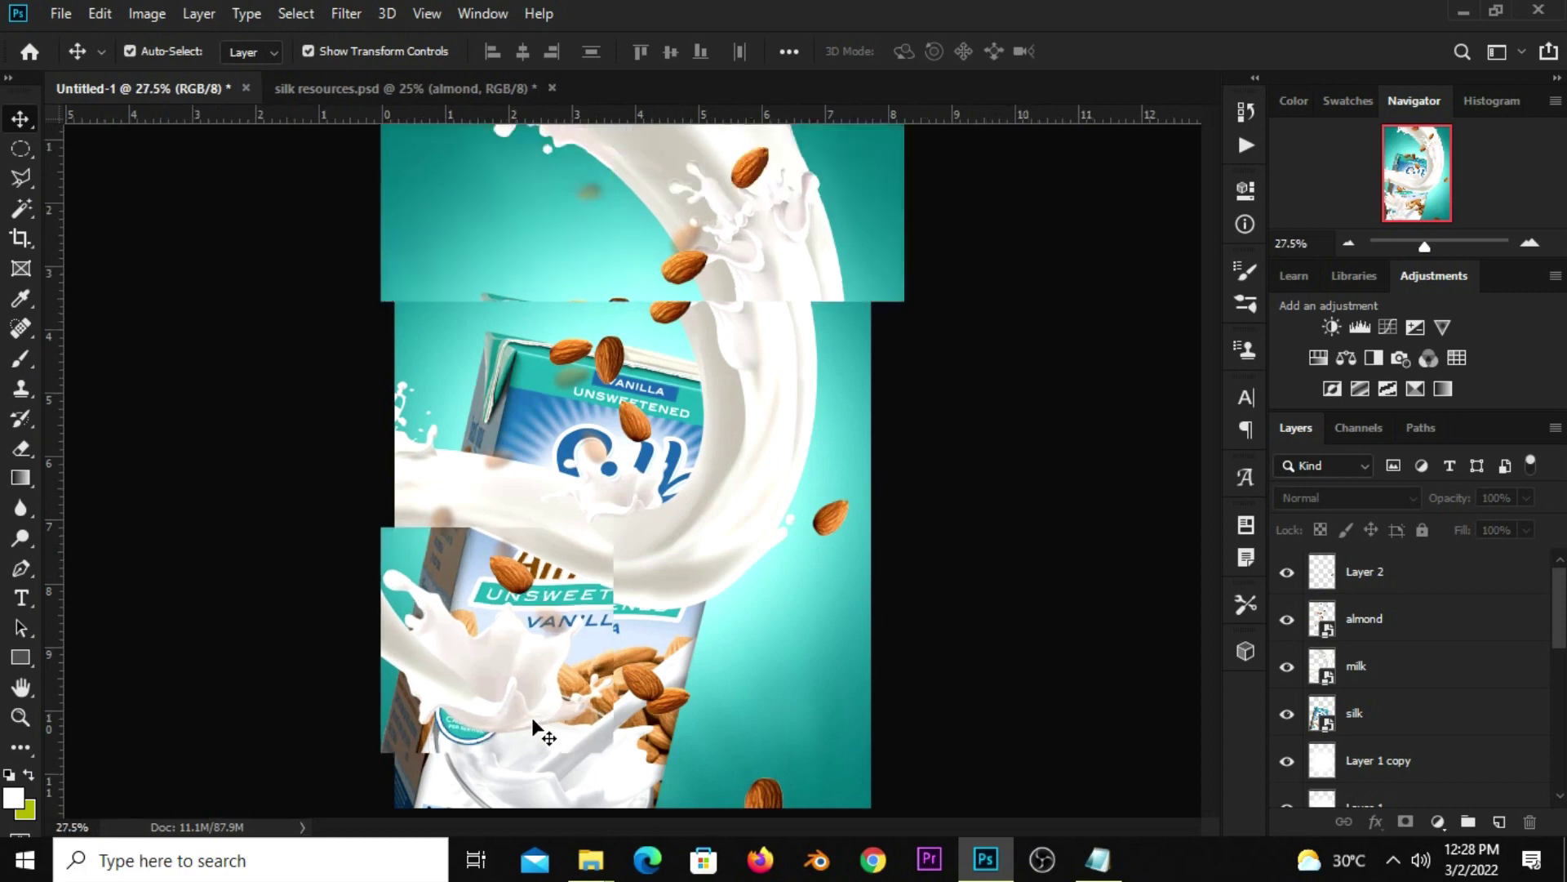
scroll(532, 731, "up", 1)
left_click(455, 694)
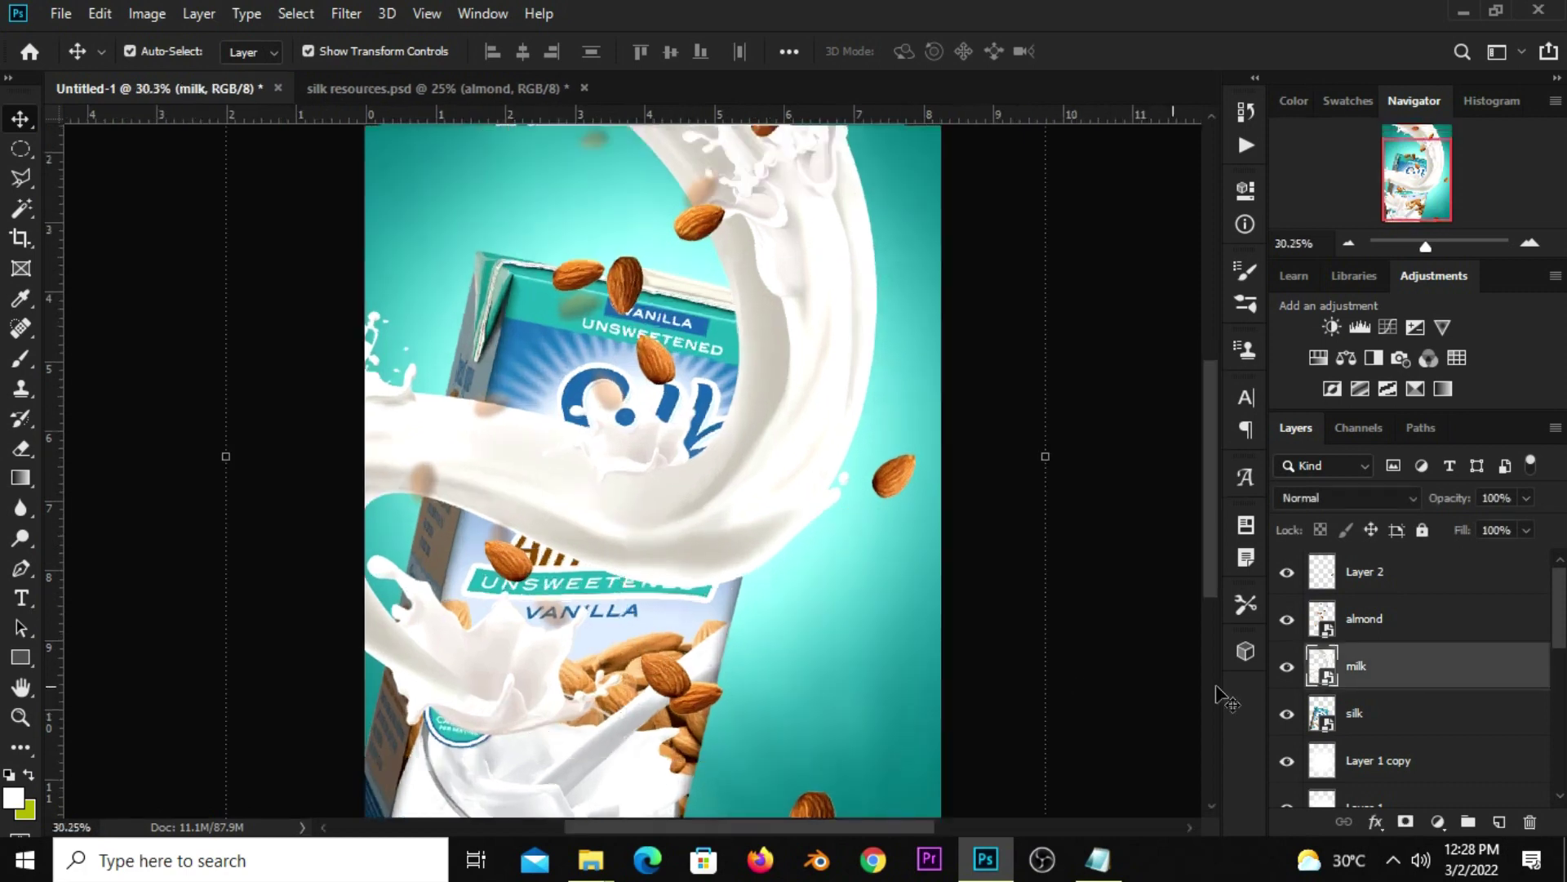
- Fade the milk layer to 17% opacity and add a layer mask to it
left_click(1285, 666)
left_click(1526, 498)
left_click_drag(1464, 519, 1440, 519)
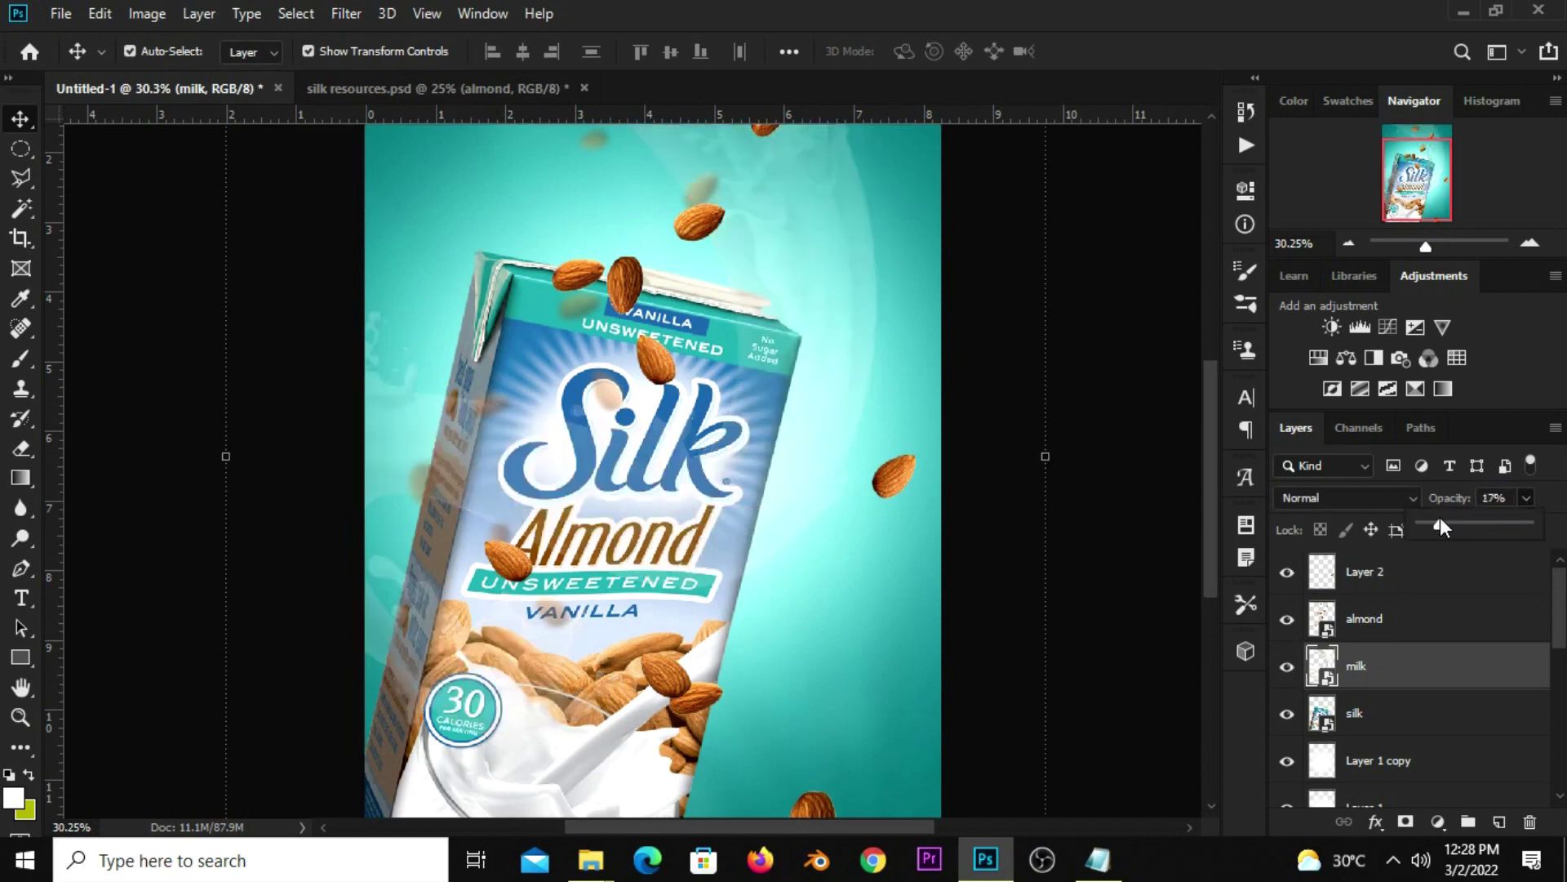
left_click(1378, 680)
left_click(1405, 821)
scroll(394, 750, "up", 3)
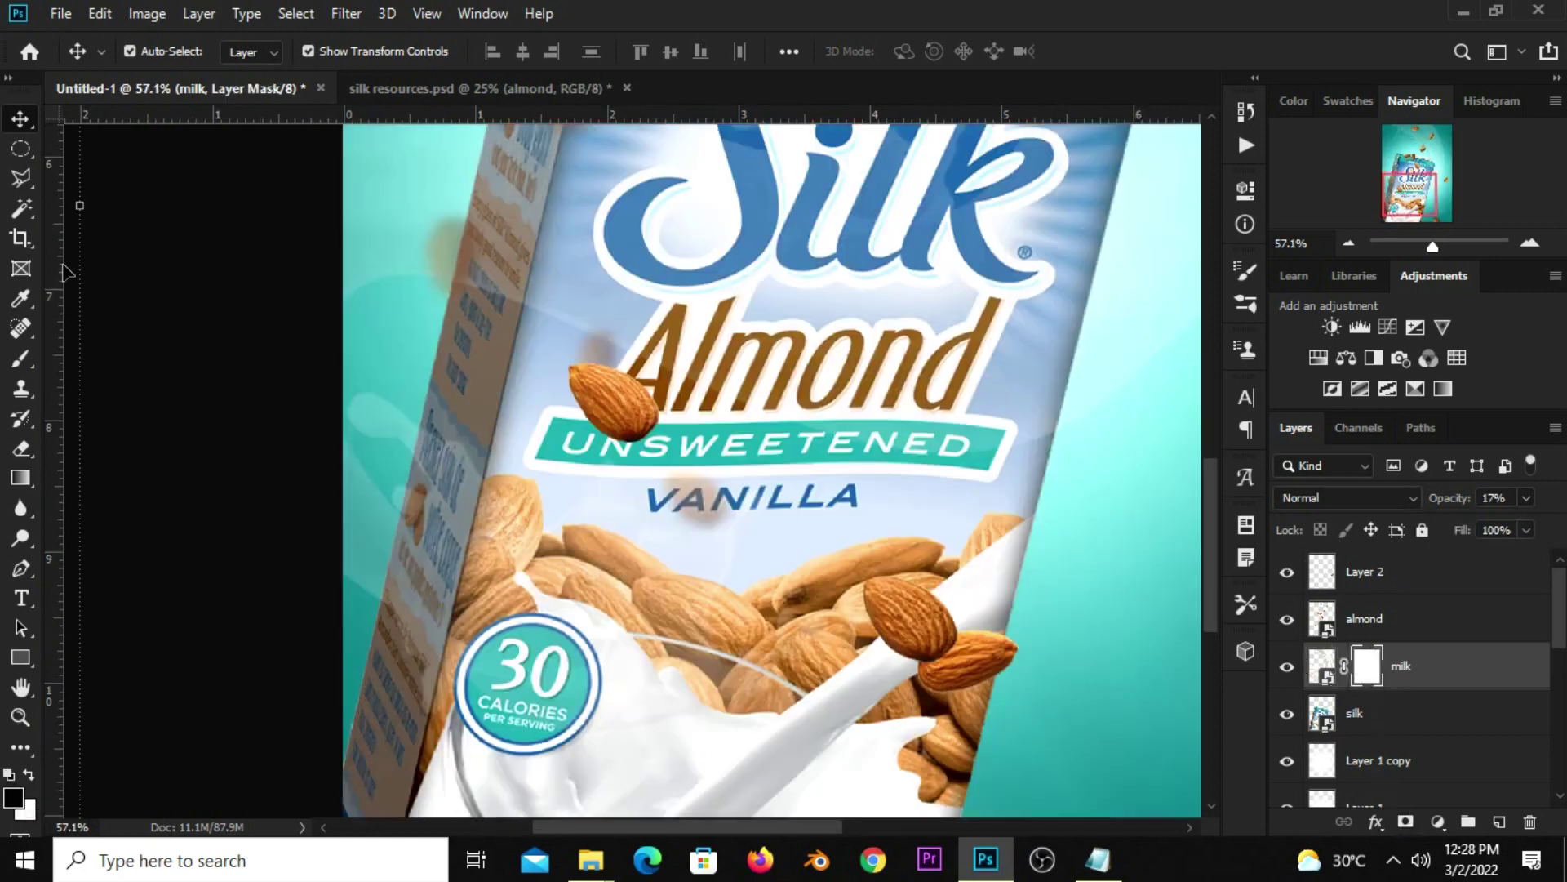
- Draw a polygonal lasso selection around the carton's lower-left area under the splash
left_click_drag(20, 178, 73, 204)
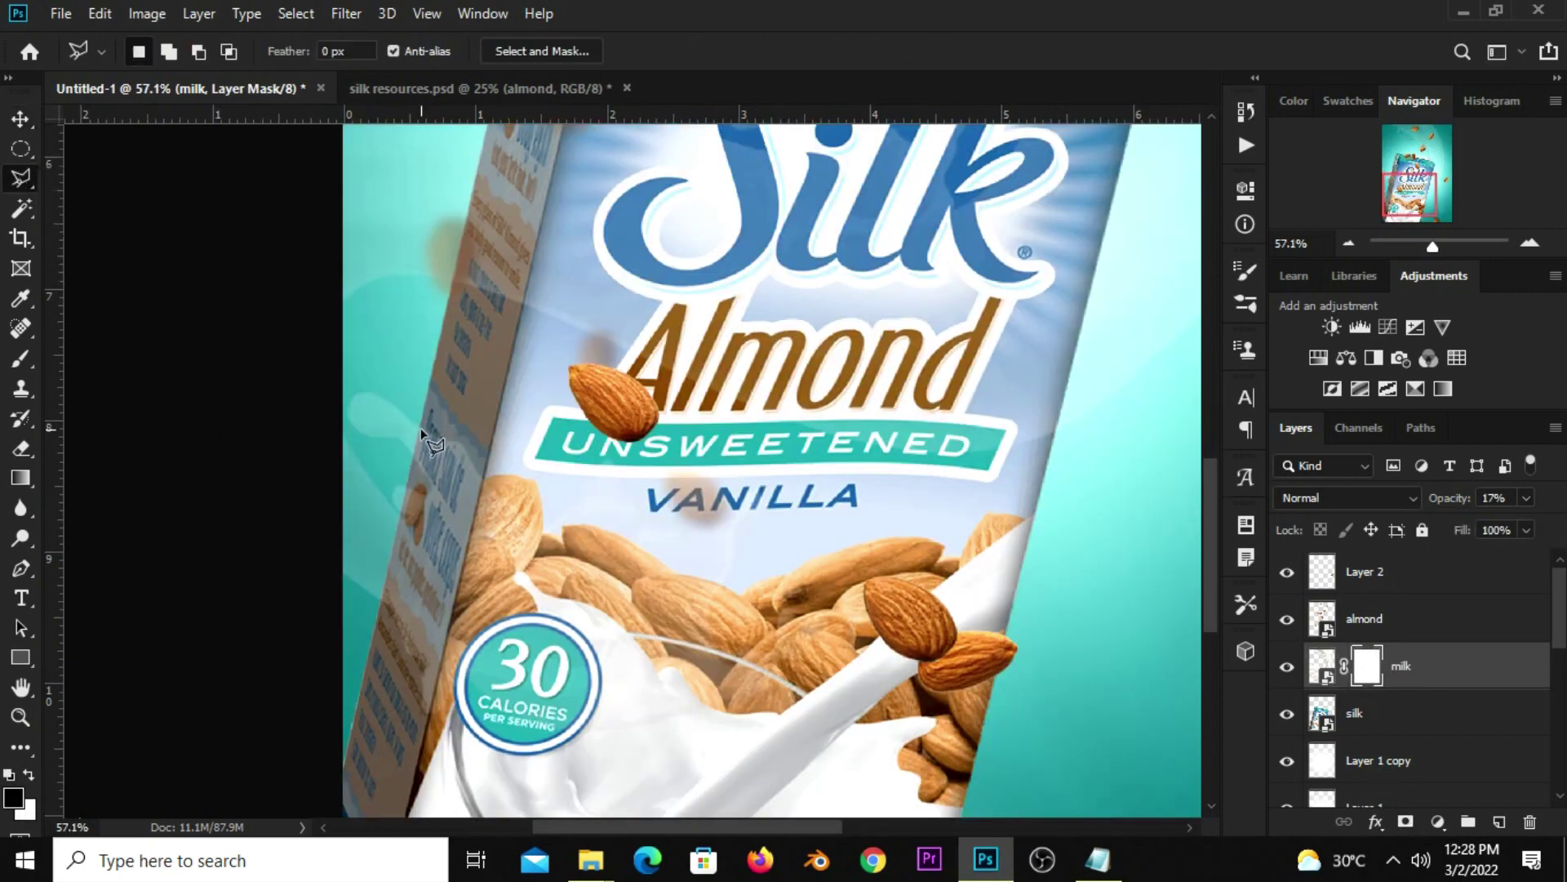
left_click(424, 399)
left_click(373, 637)
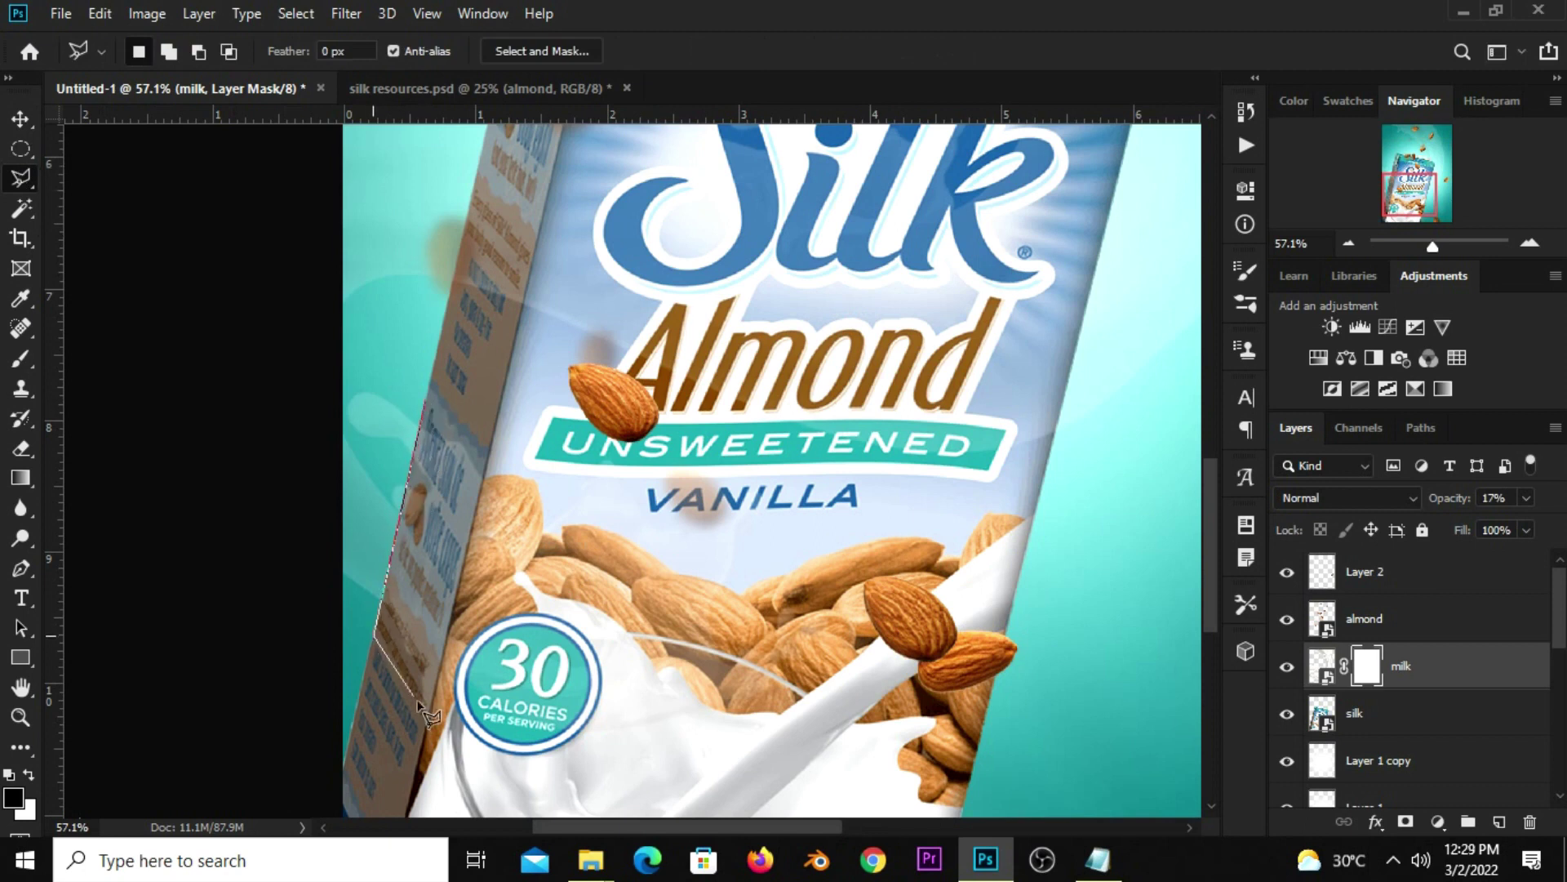
left_click(424, 771)
left_click(723, 771)
left_click(890, 662)
left_click(710, 353)
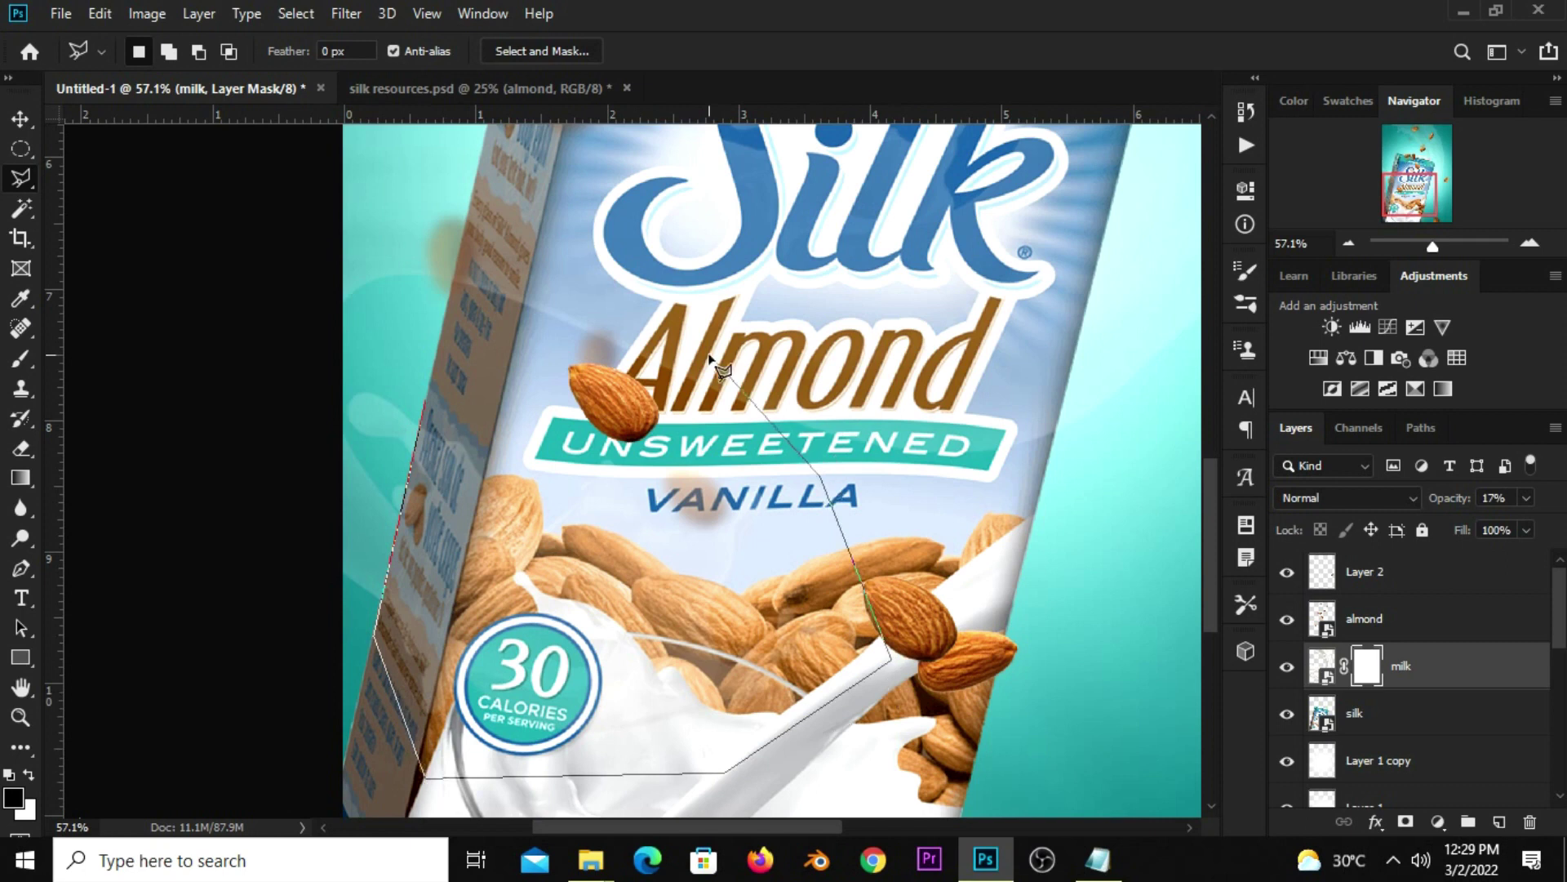
left_click(500, 353)
left_click(465, 402)
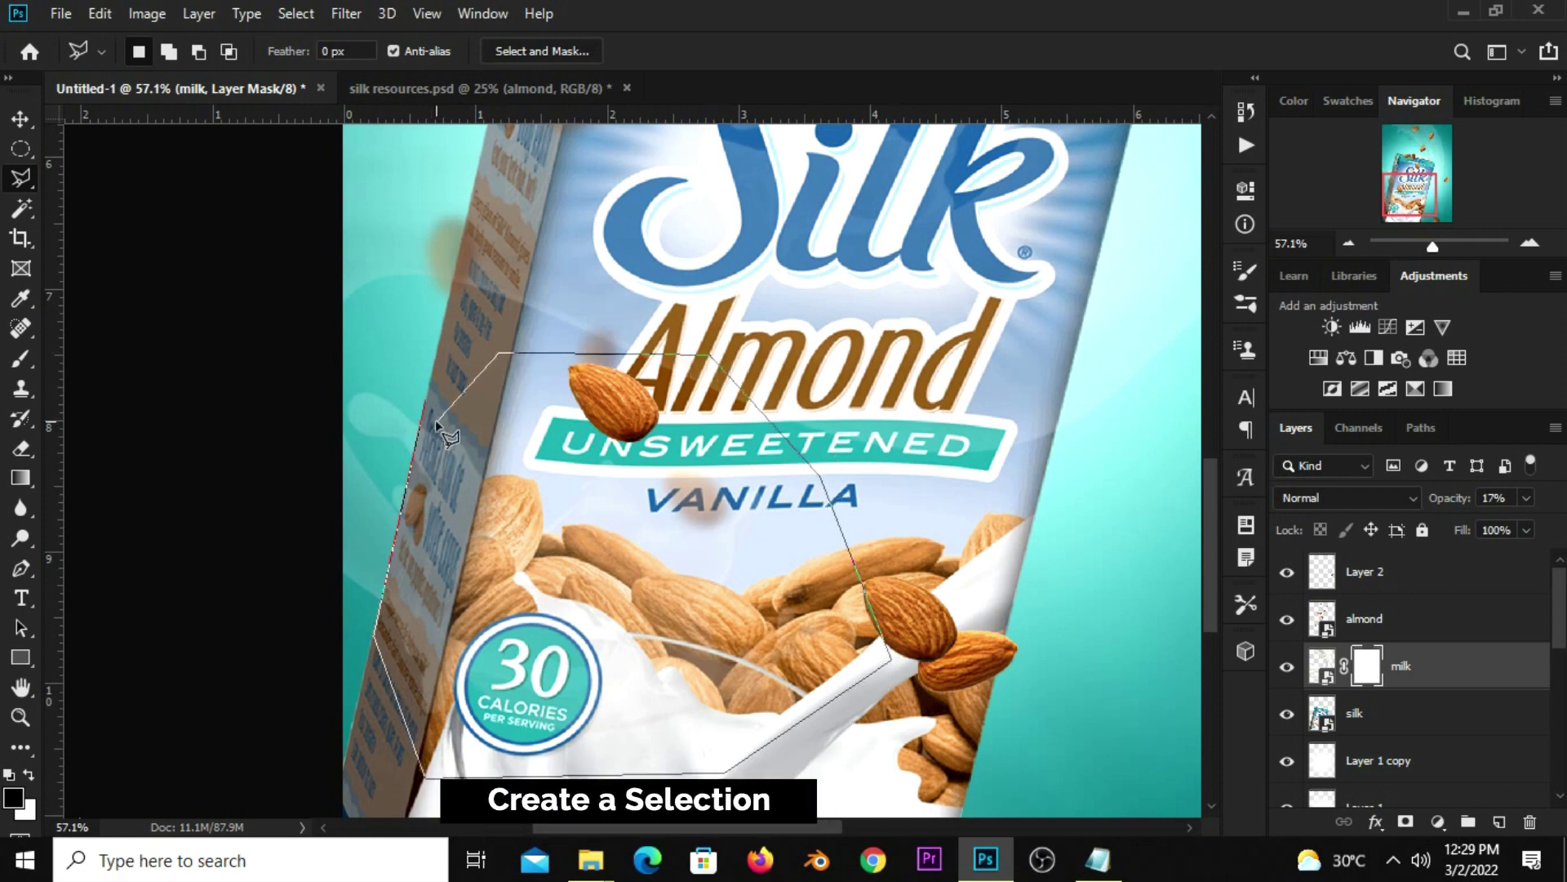
key("BackSpace")
key("BackSpace")
left_click(649, 472)
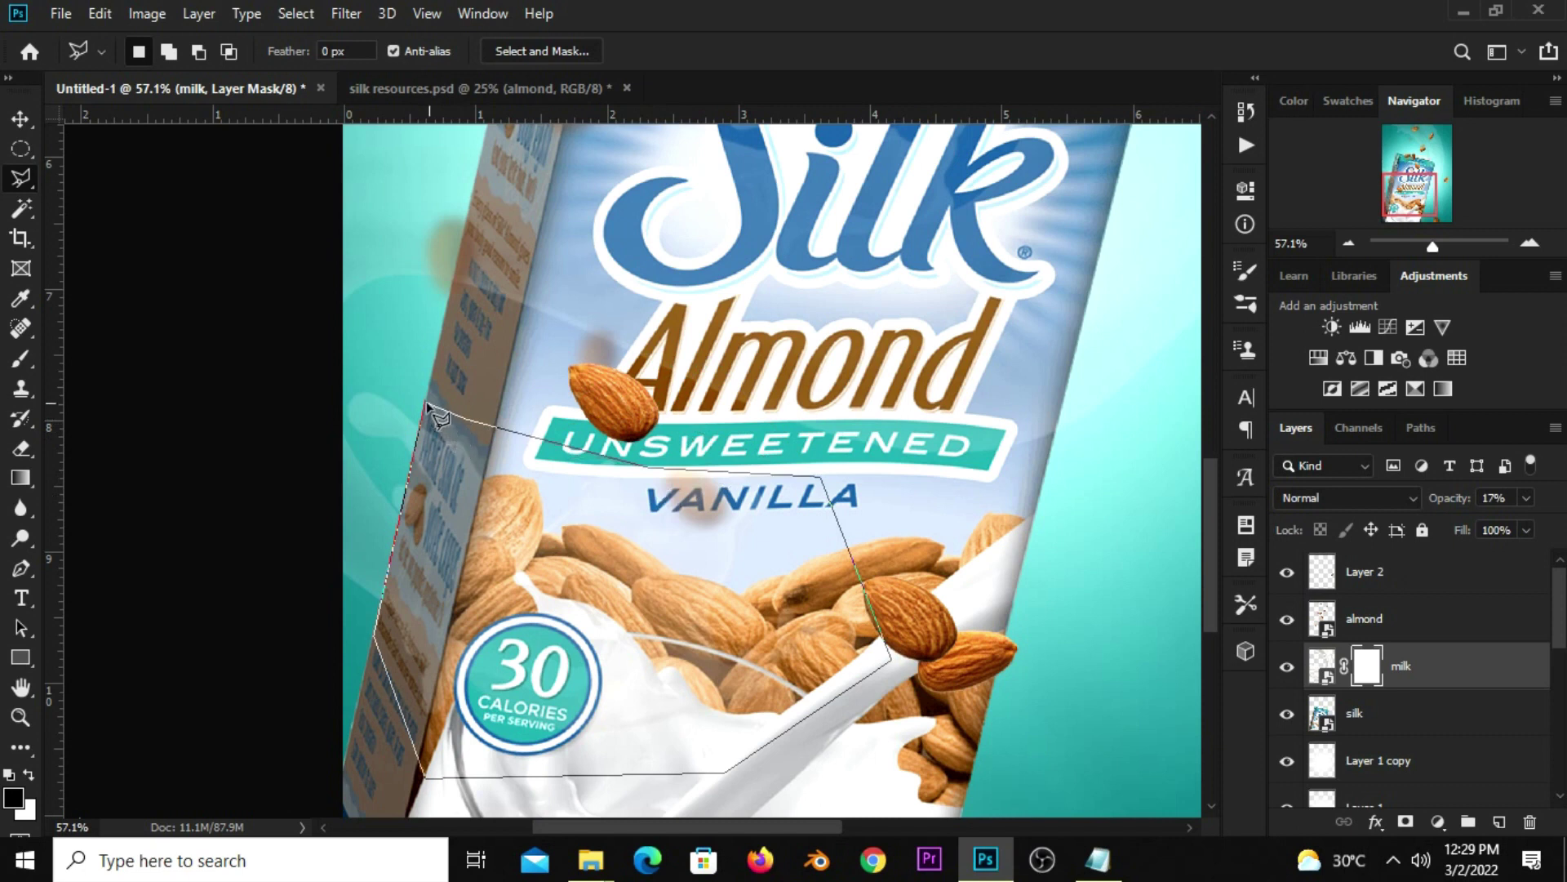
left_click(427, 404)
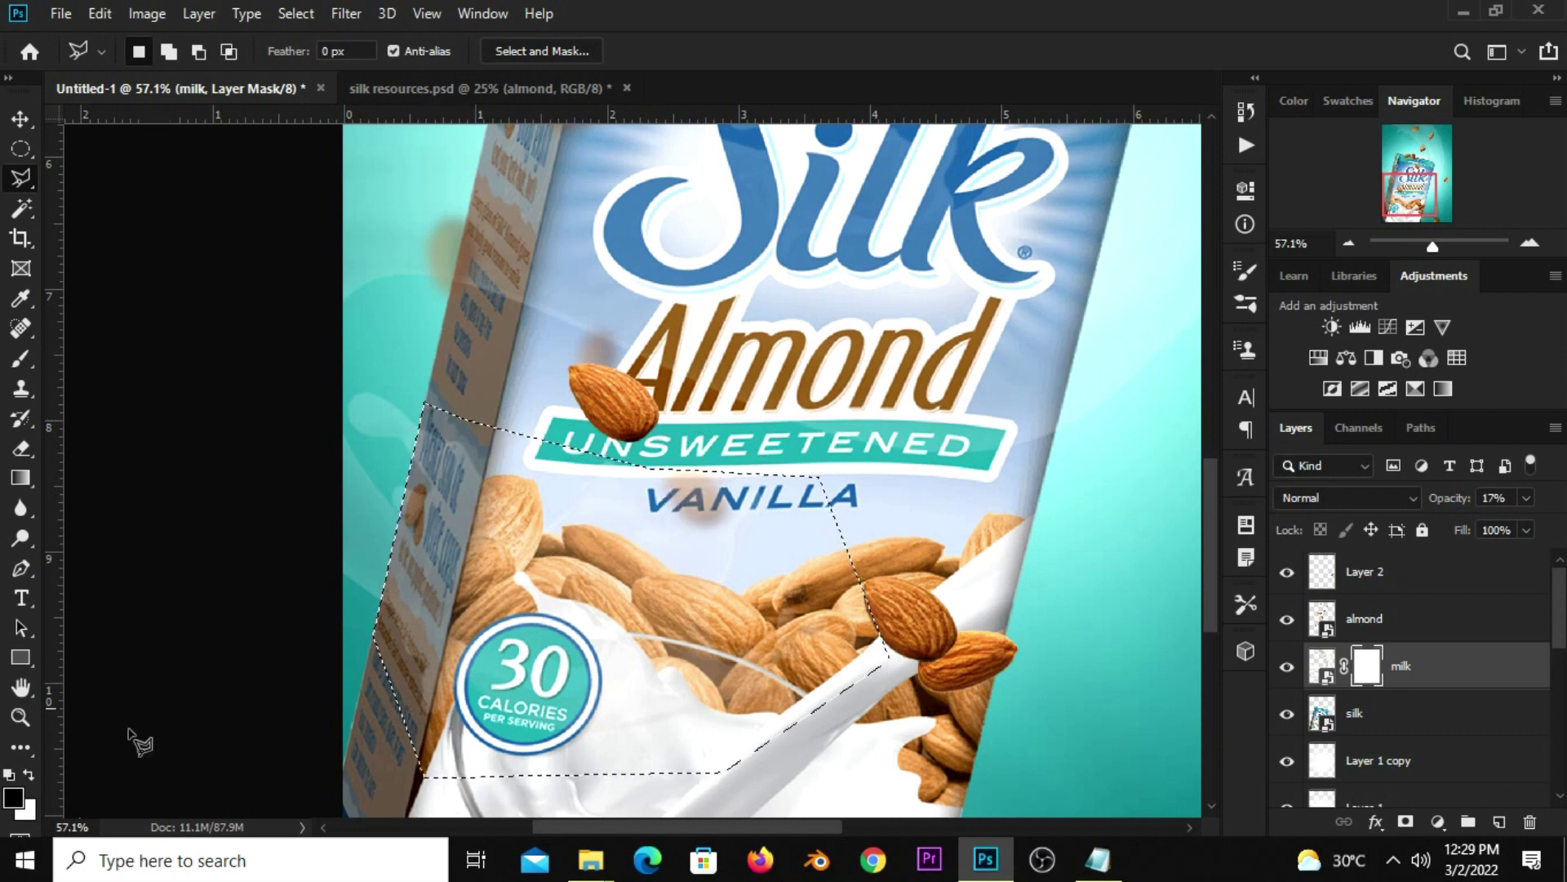
- Fill the selection on the milk mask with the black foreground colour, then deselect
left_click(14, 799)
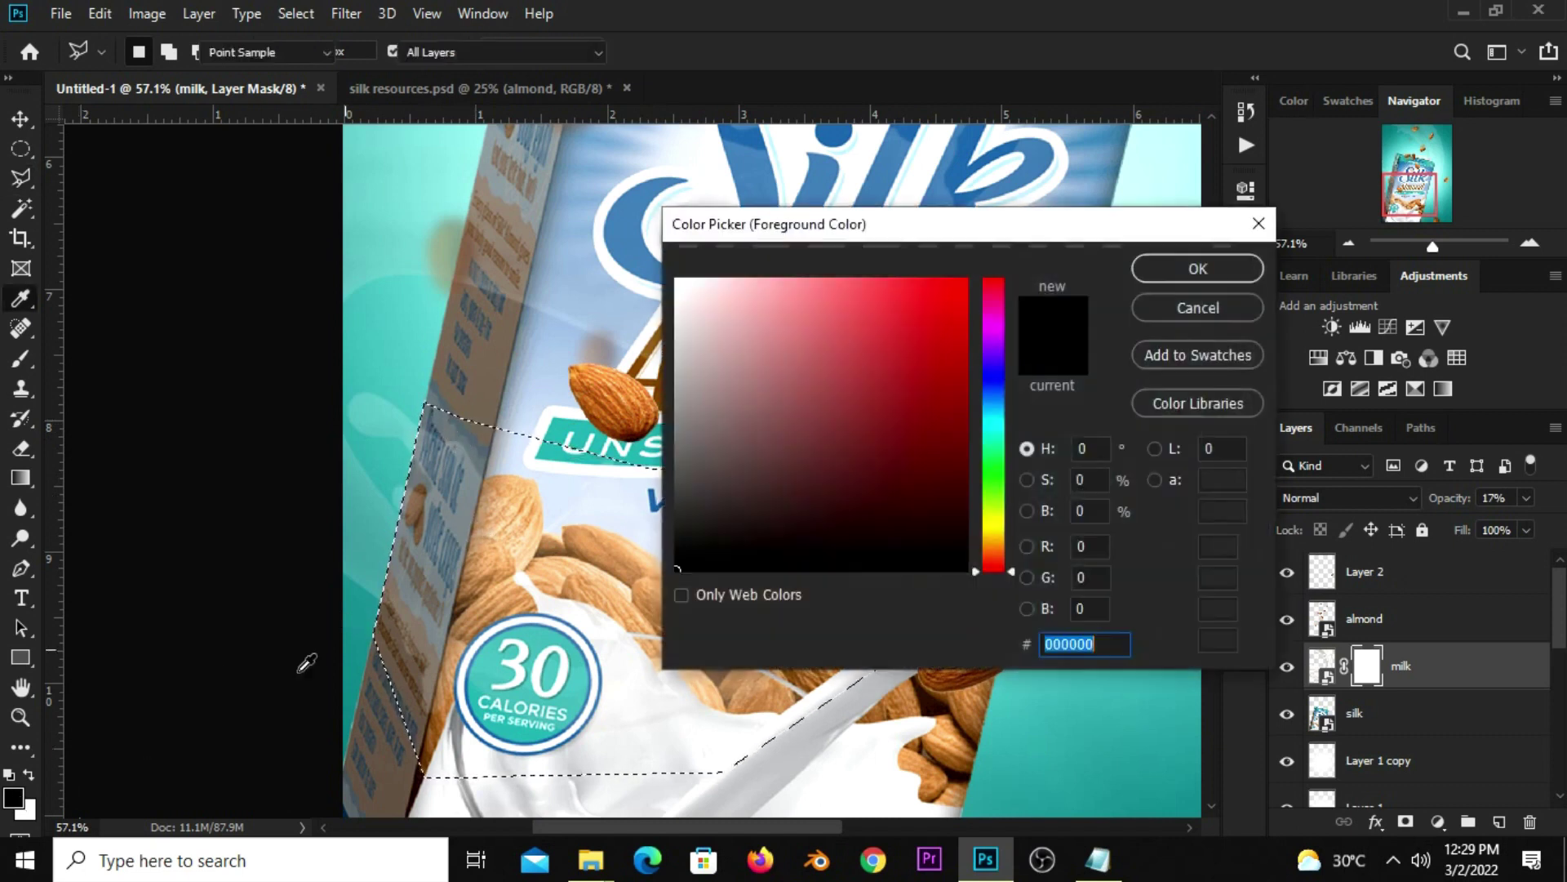
left_click(1176, 266)
right_click(620, 545)
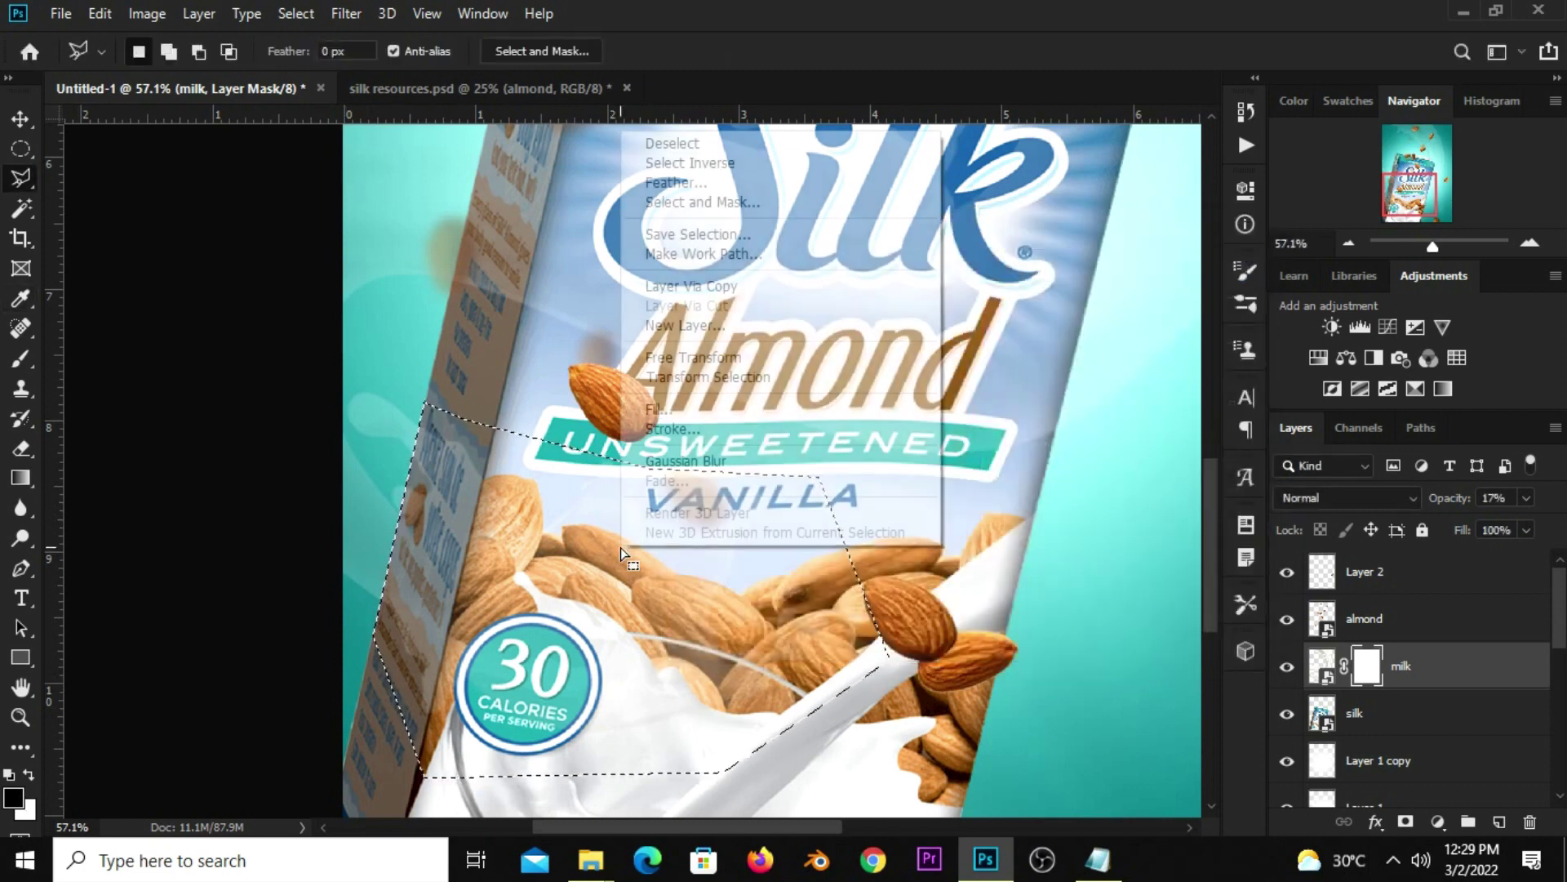
left_click(661, 412)
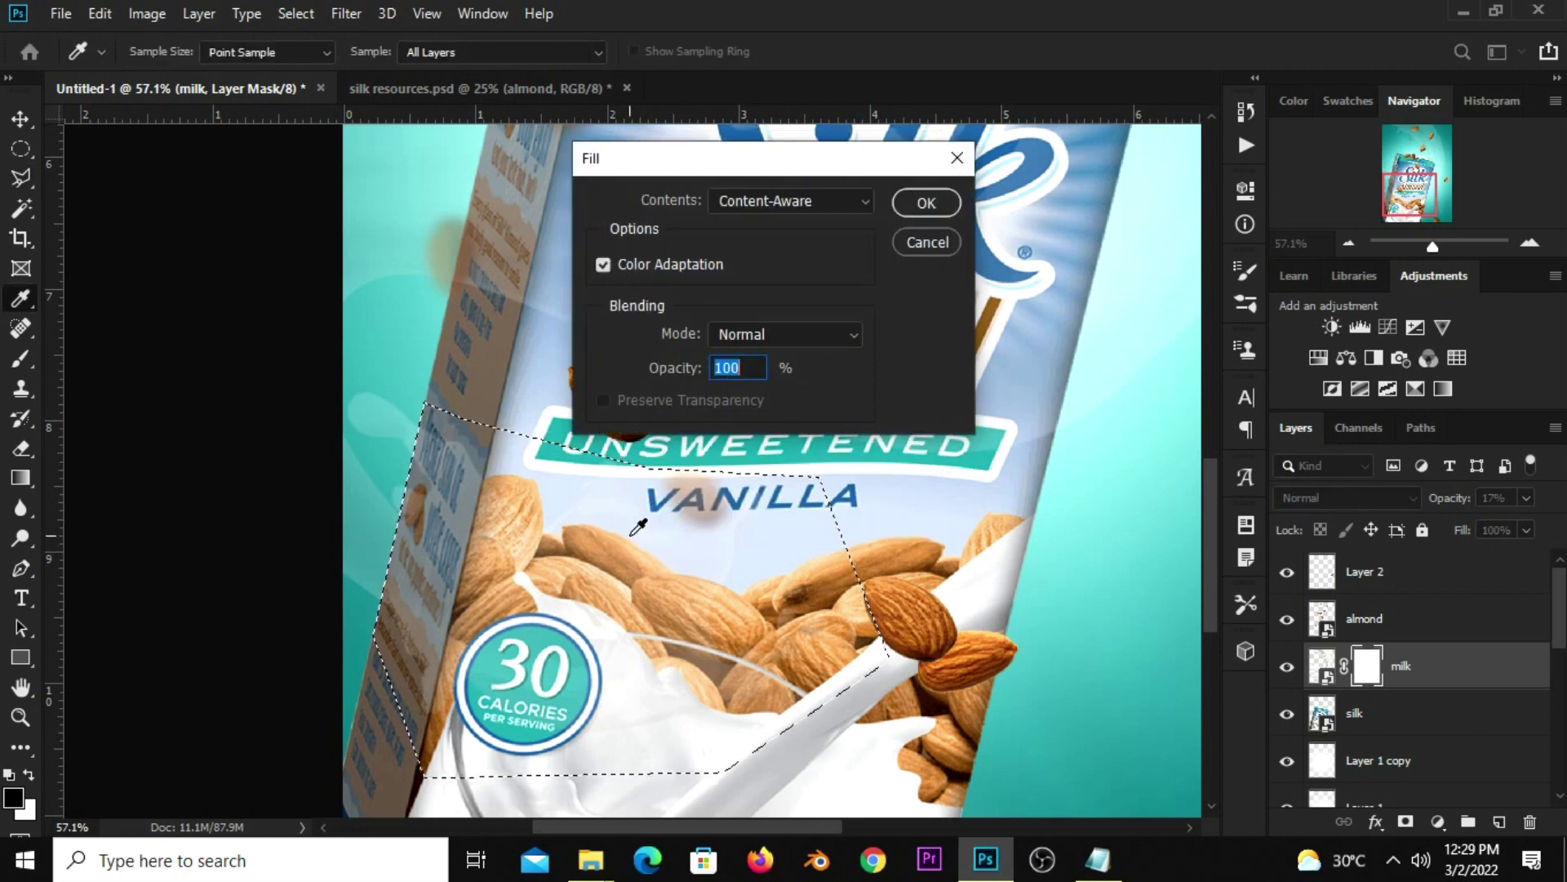
left_click(811, 199)
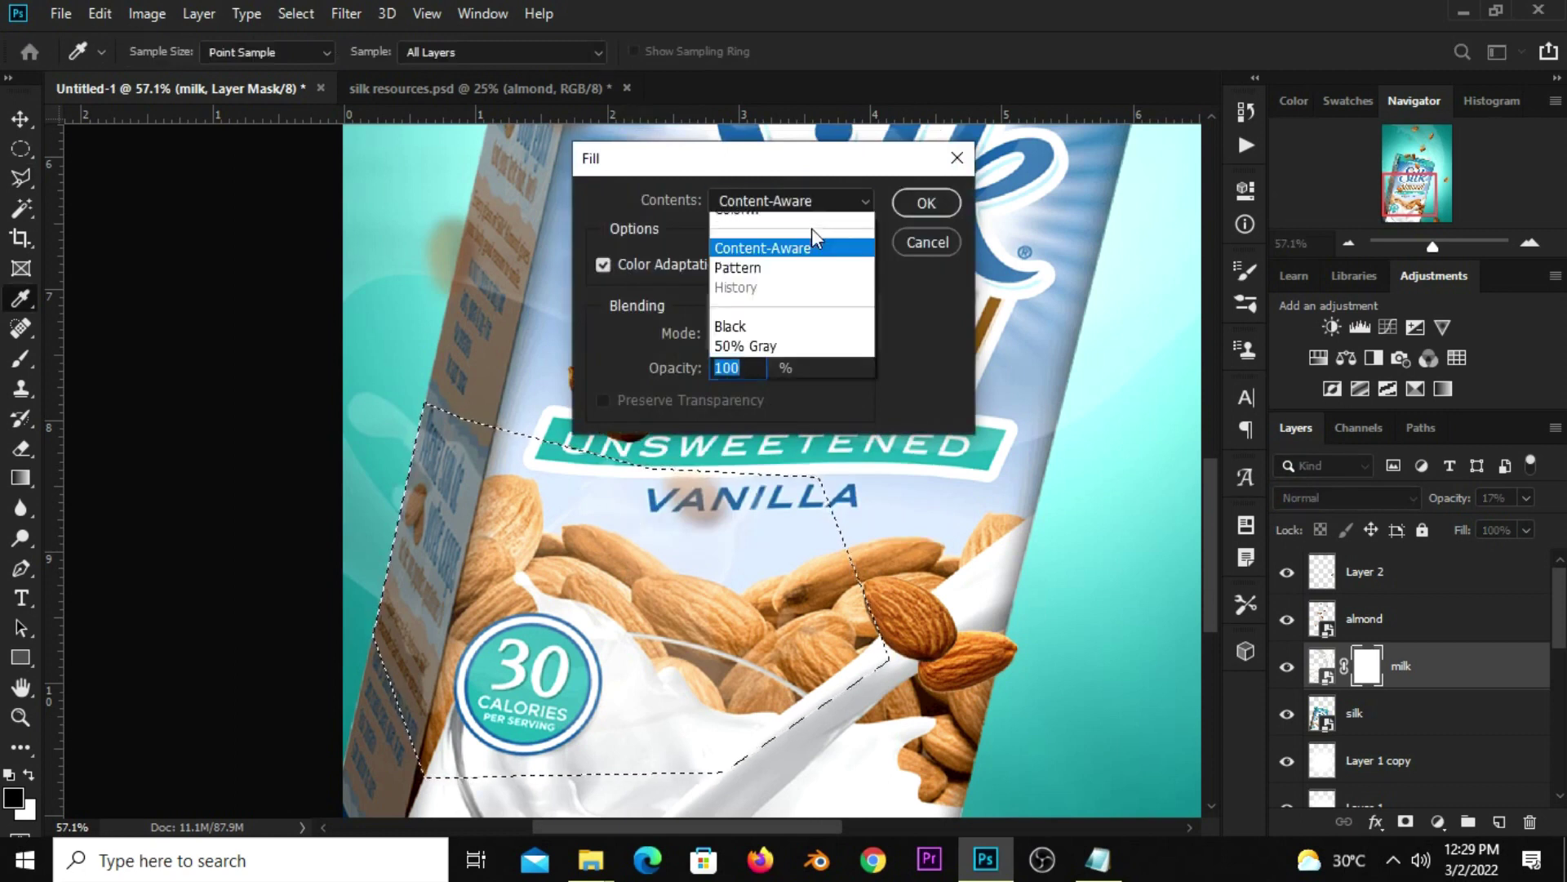
left_click(788, 222)
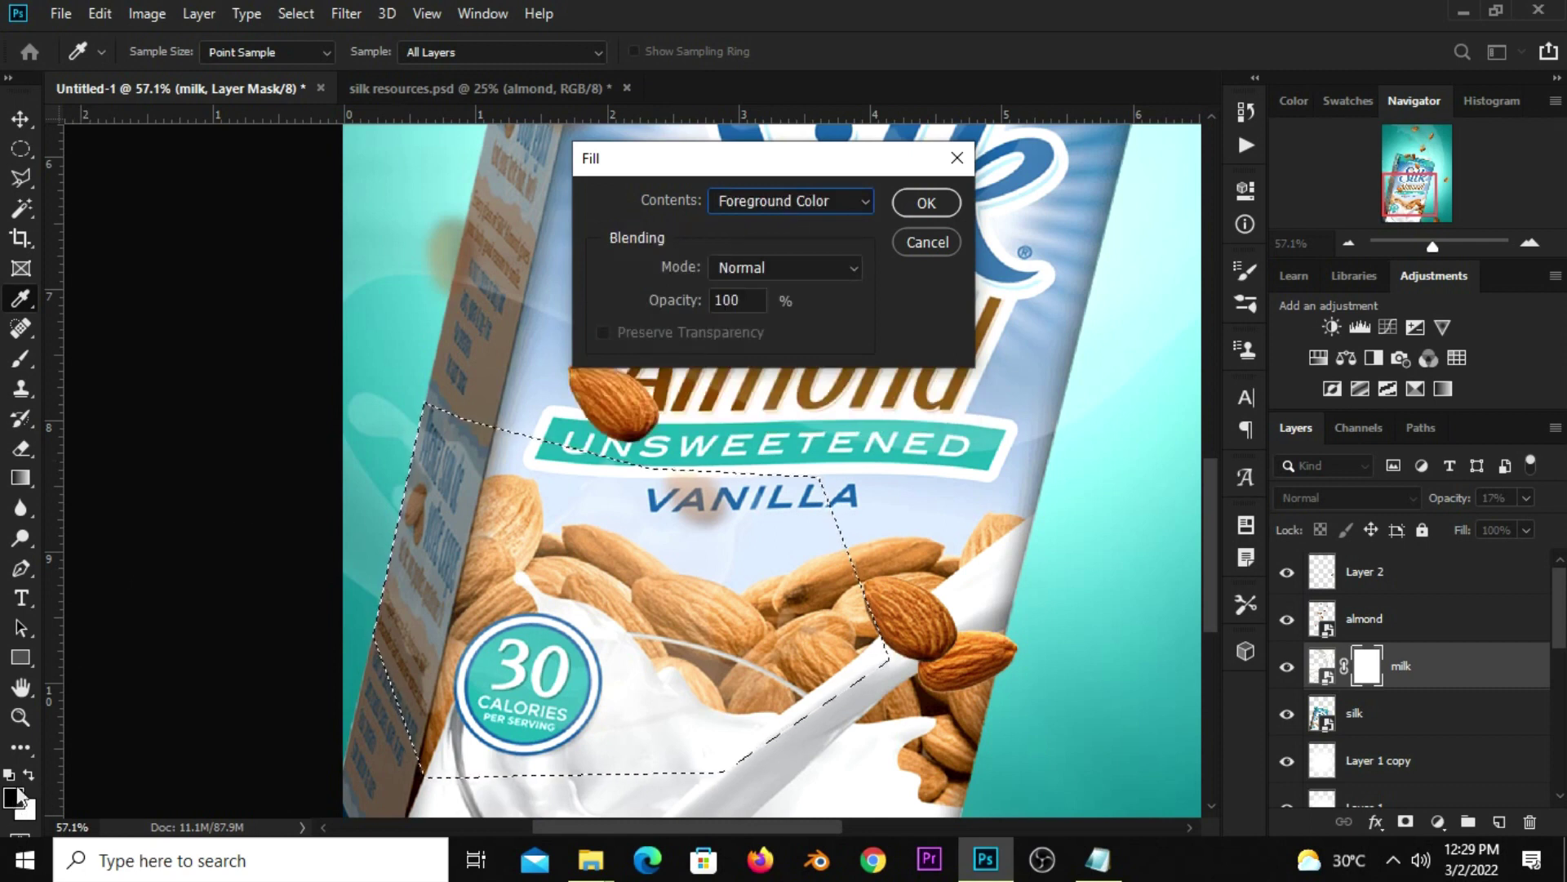
left_click(938, 201)
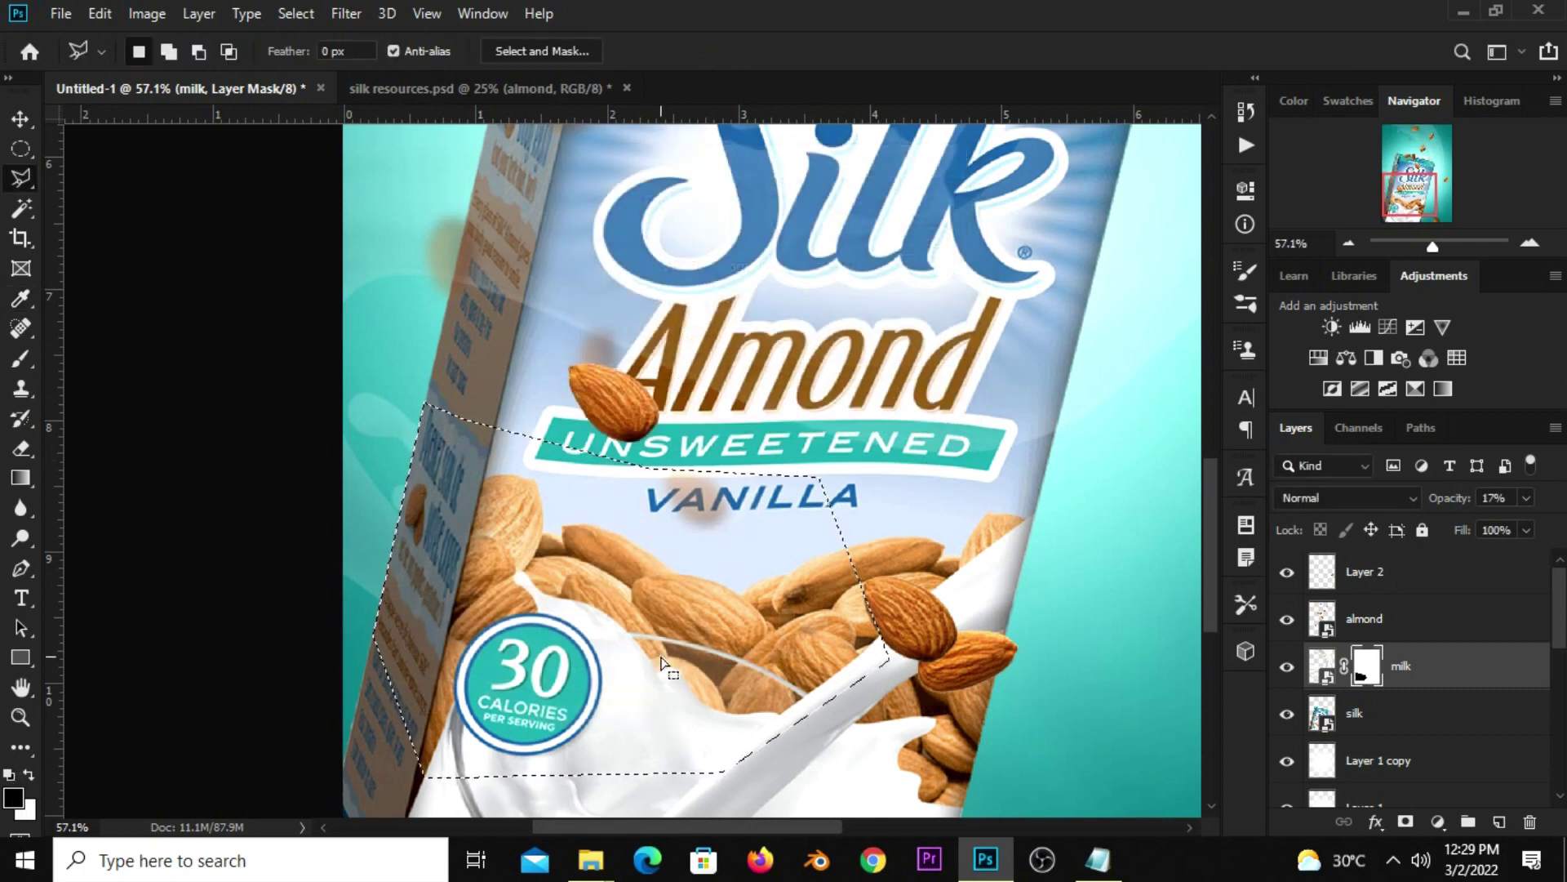
key("ctrl+d")
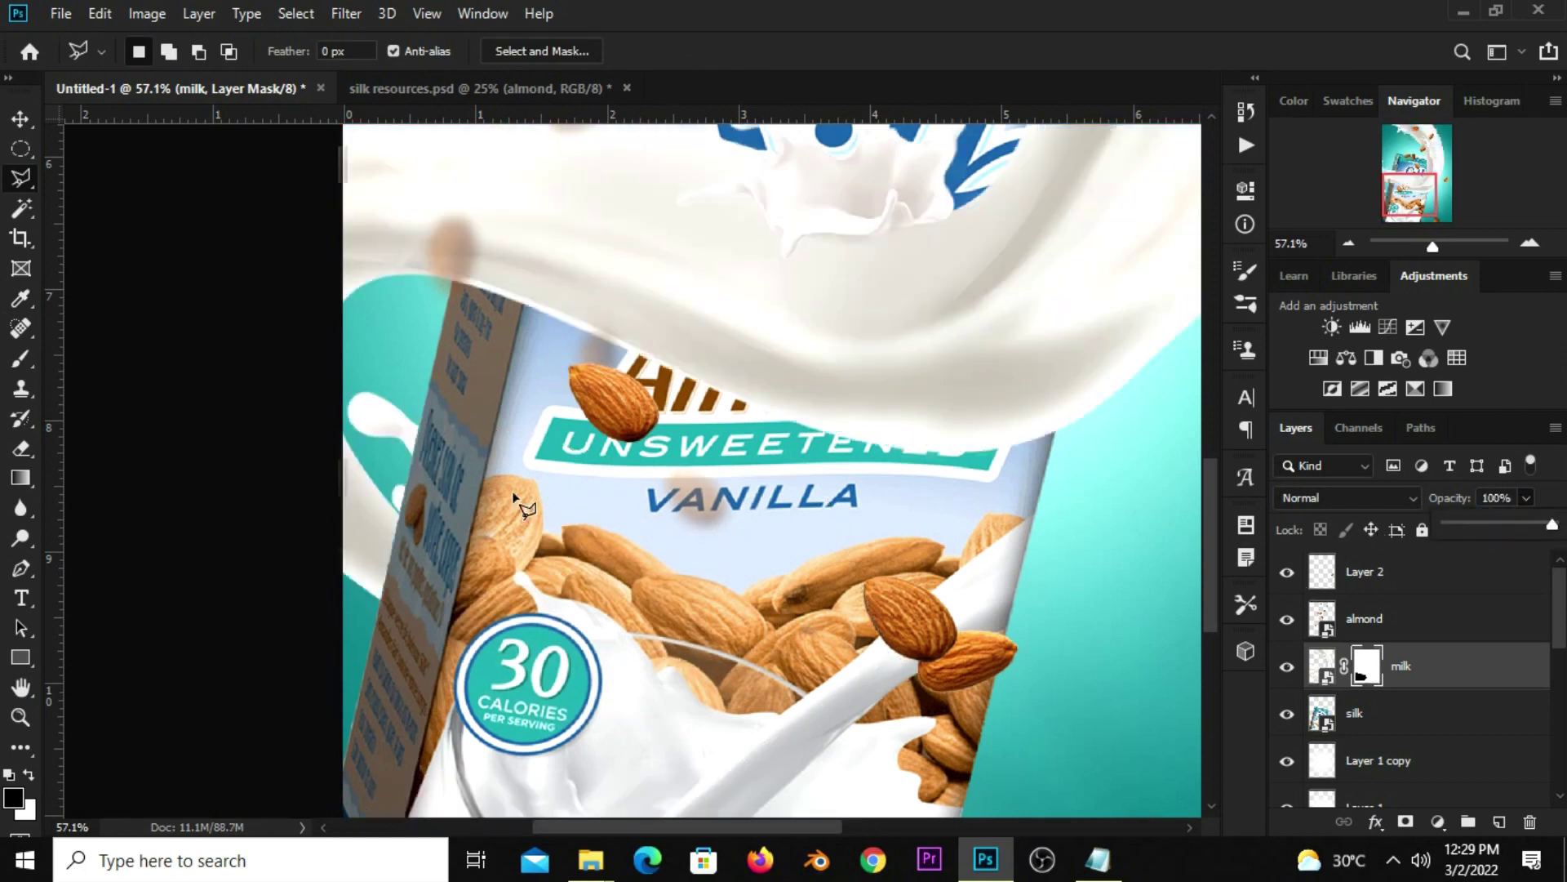
left_click(21, 119)
left_click(245, 322)
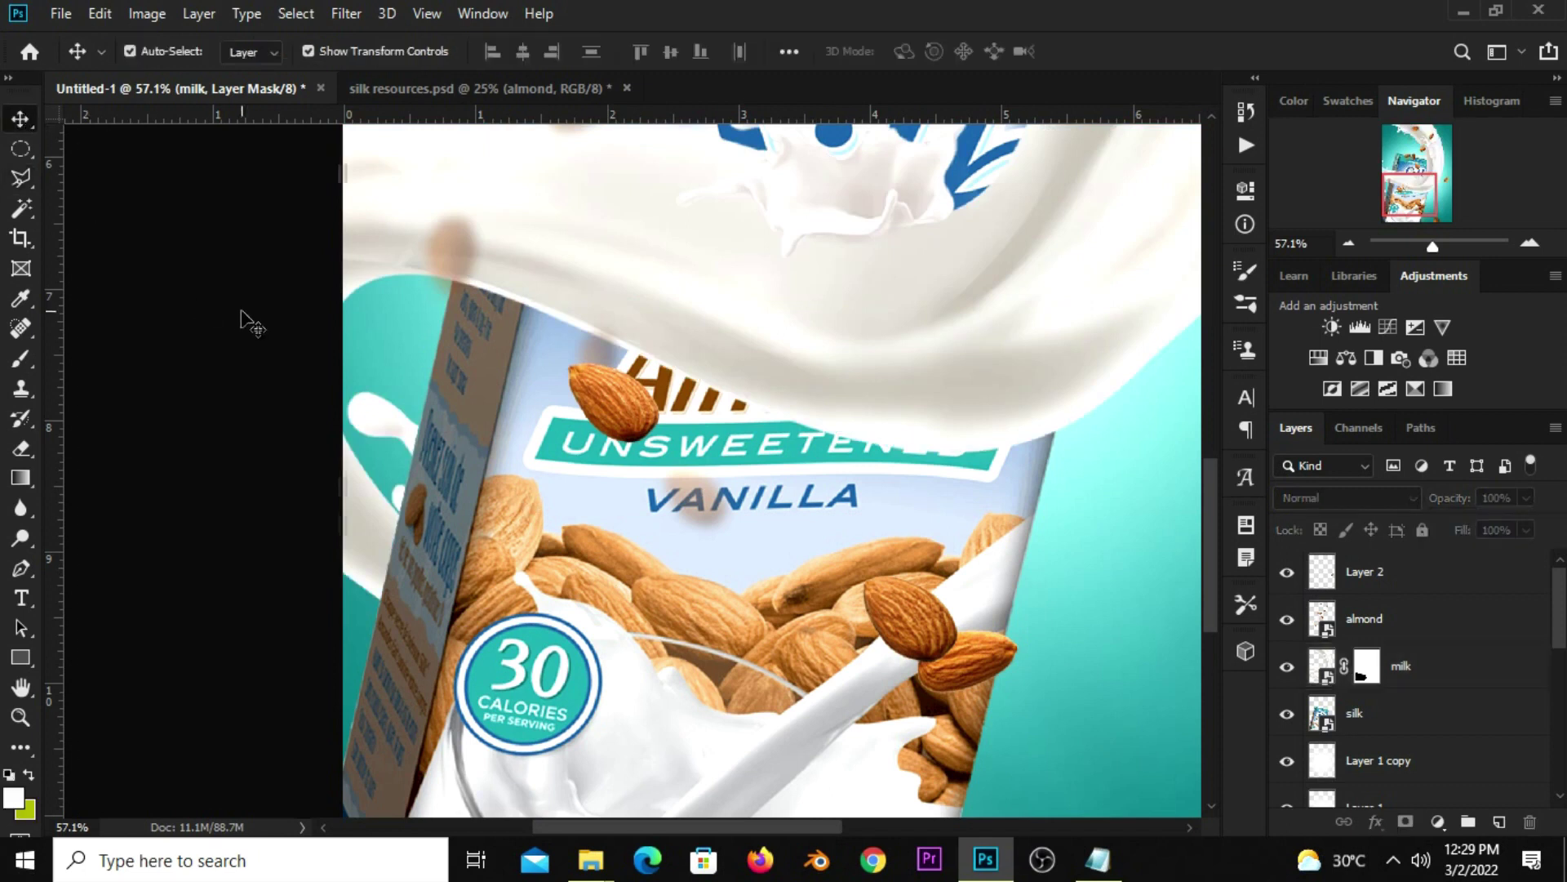
- Add a Levels adjustment layer clipped to the milk layer
key("ctrl+0")
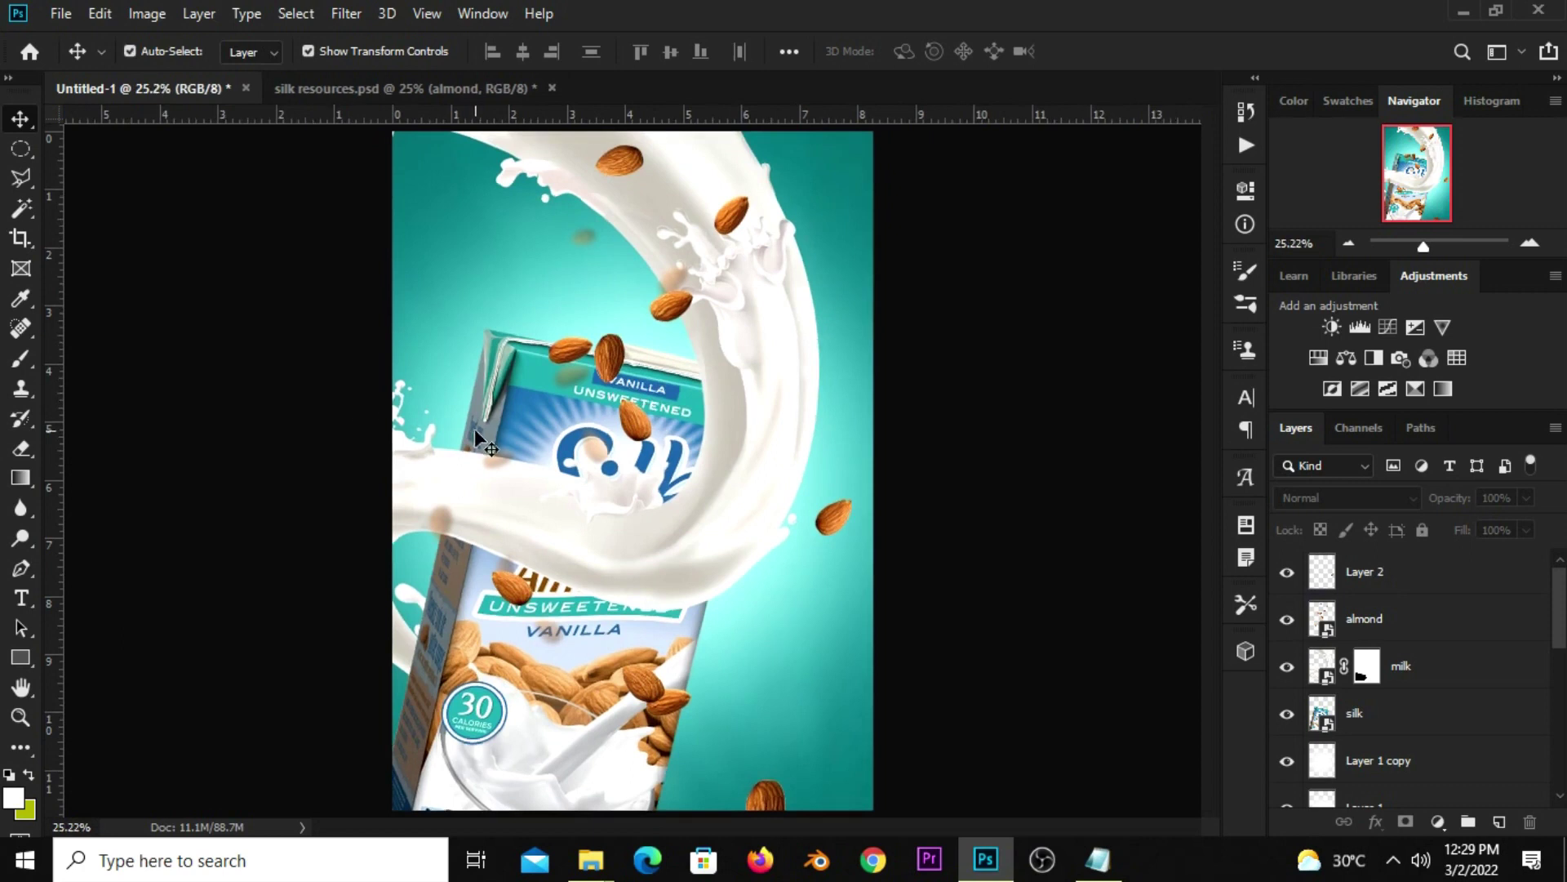
left_click(719, 530)
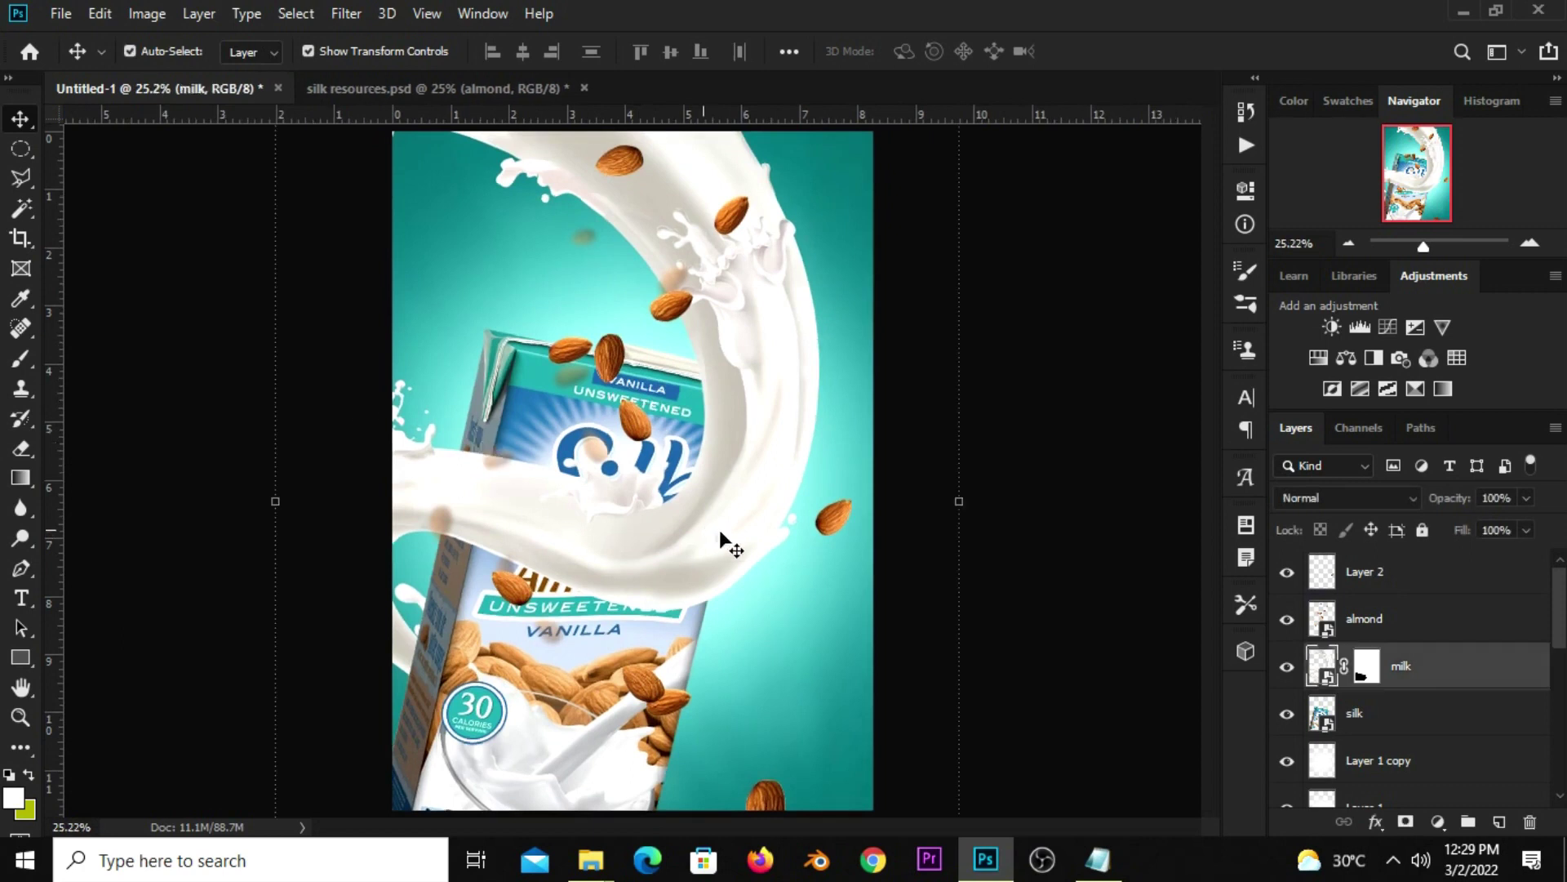
left_click(1290, 669)
left_click(1436, 821)
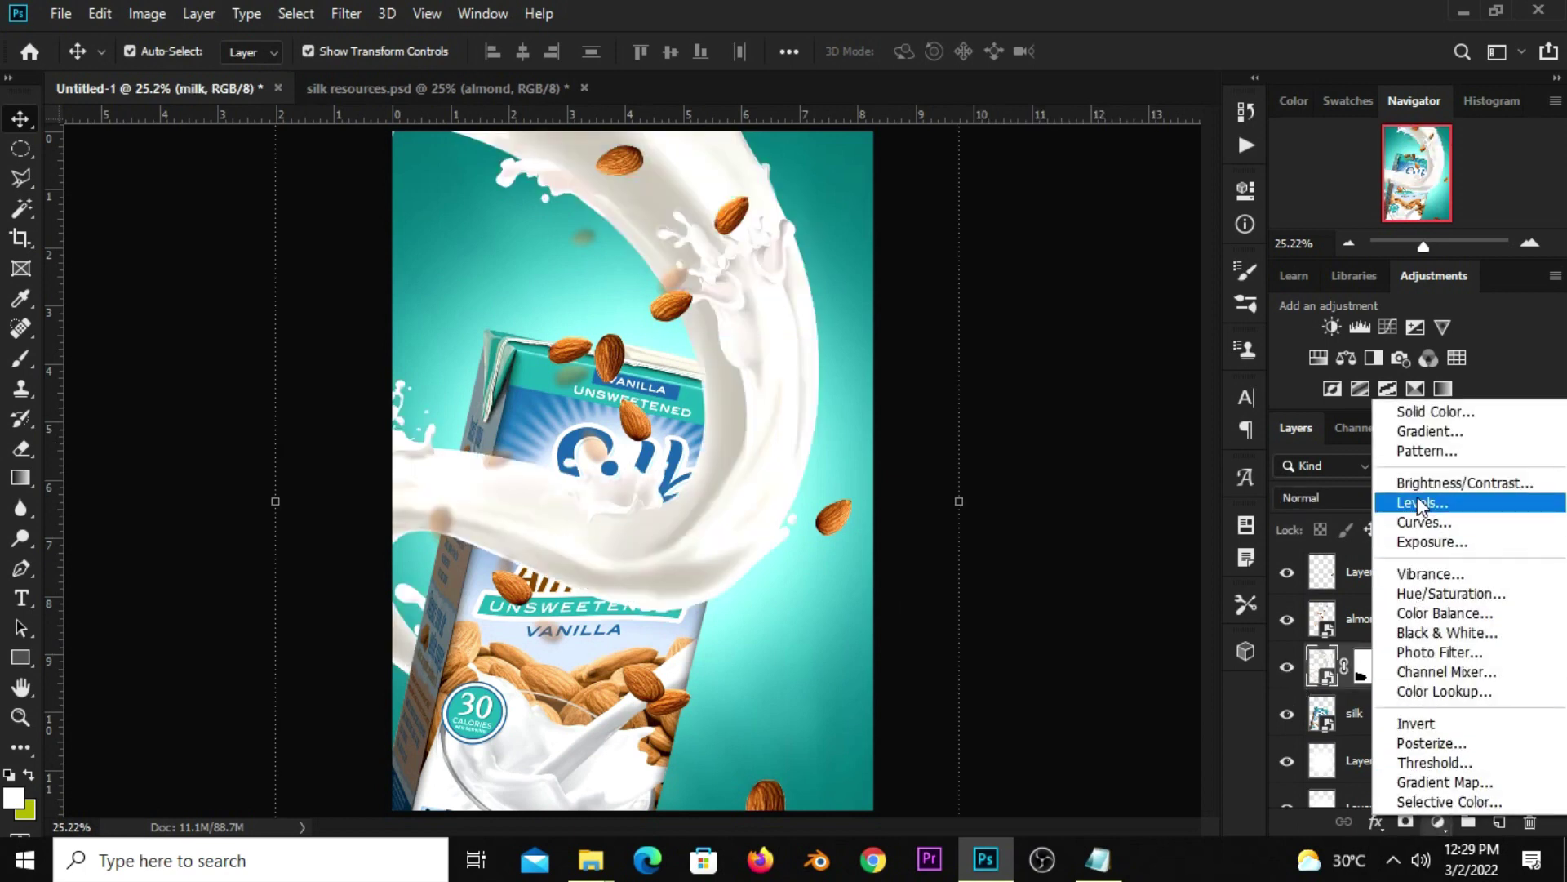
left_click(1417, 496)
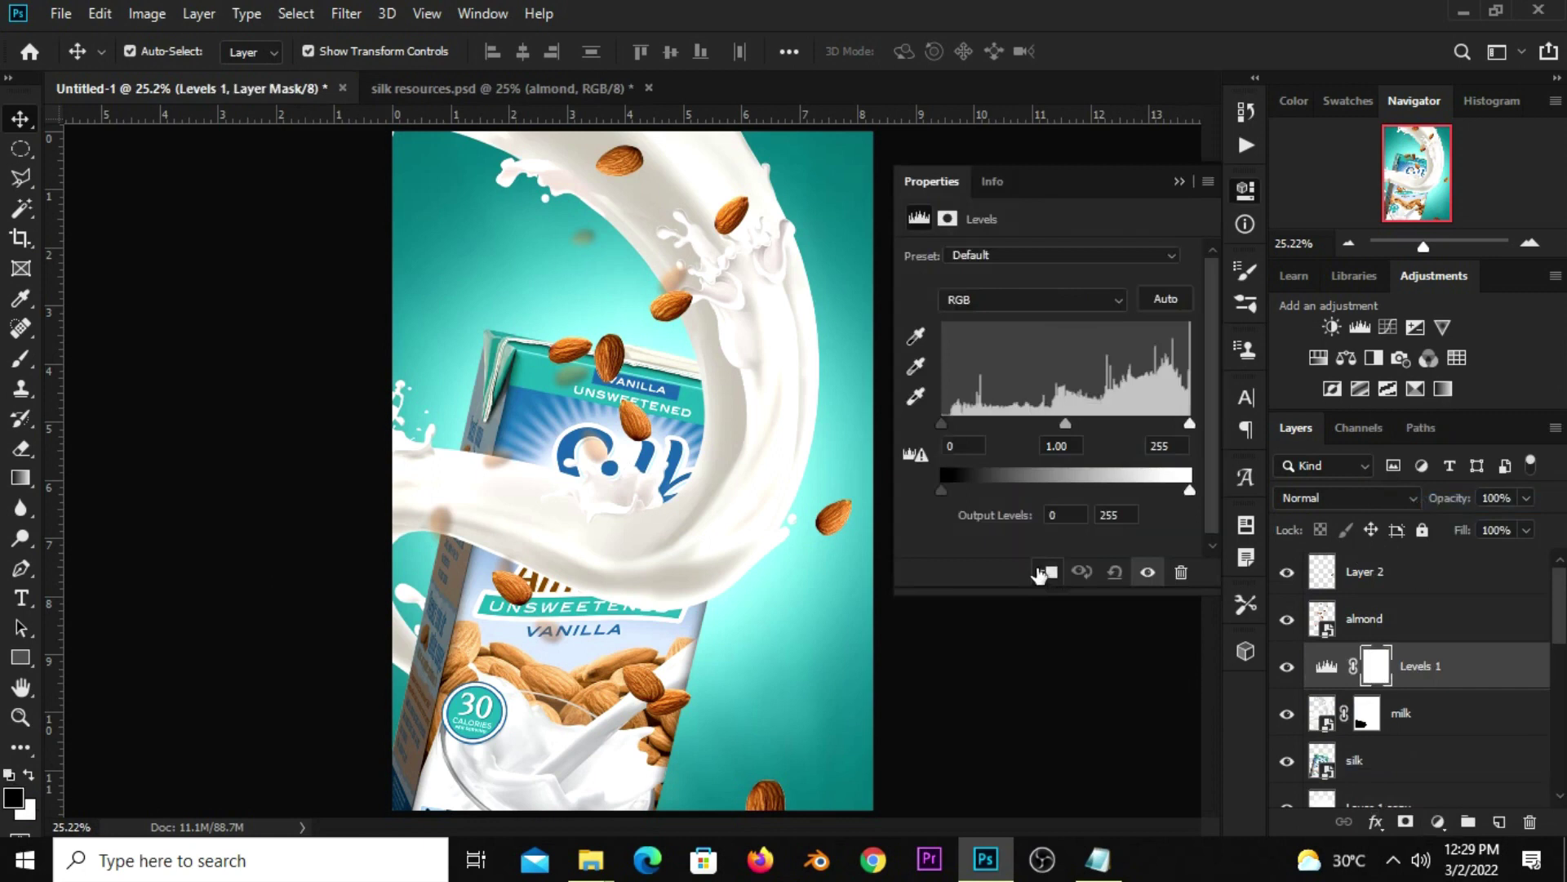
left_click(1041, 573)
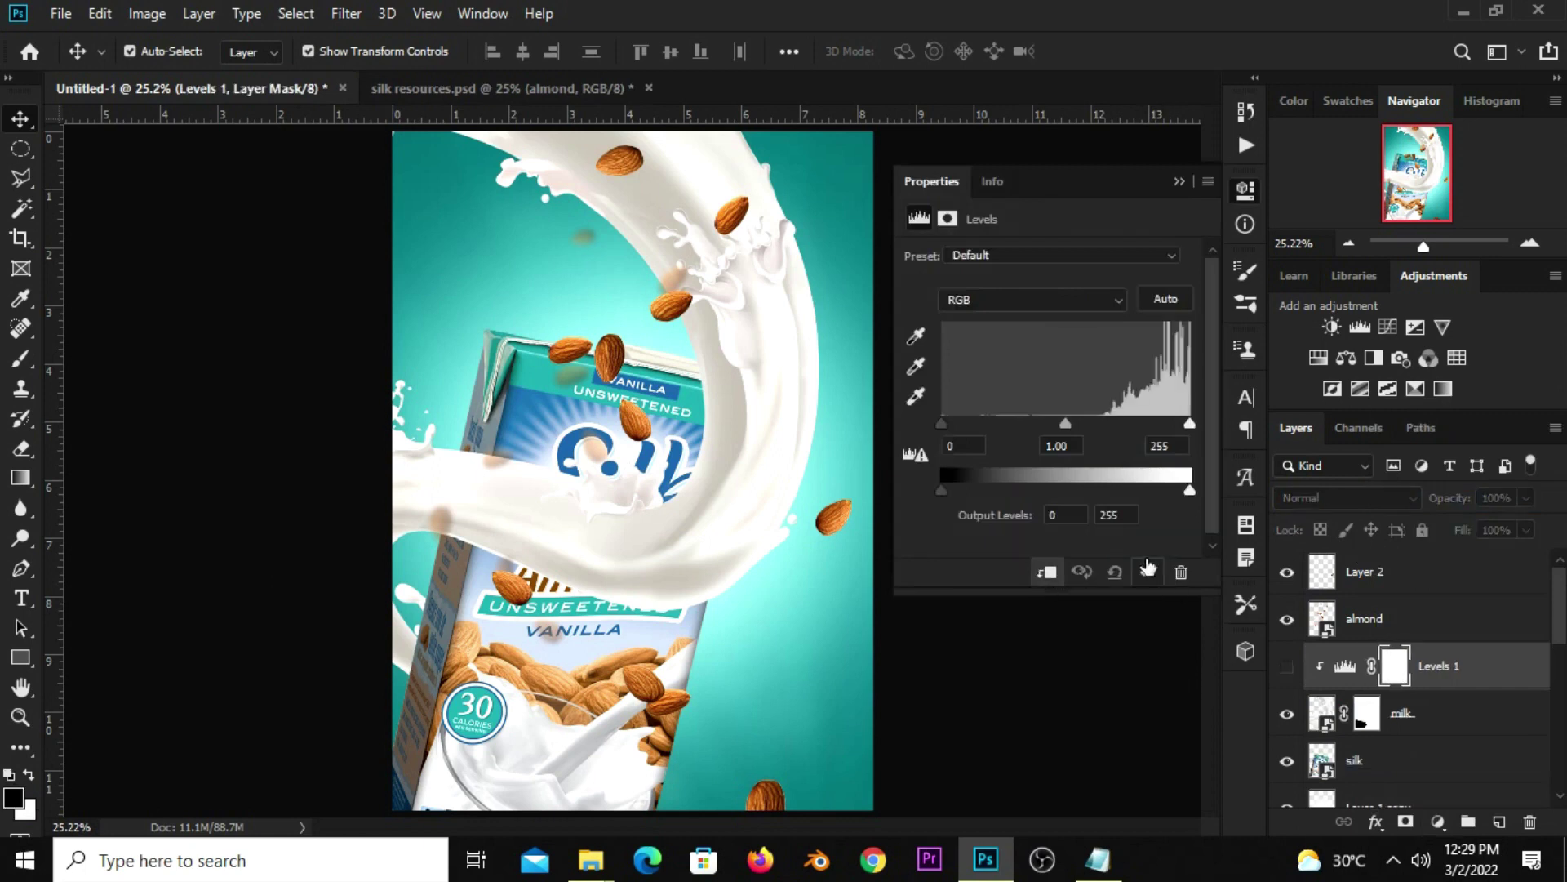
left_click(1287, 715)
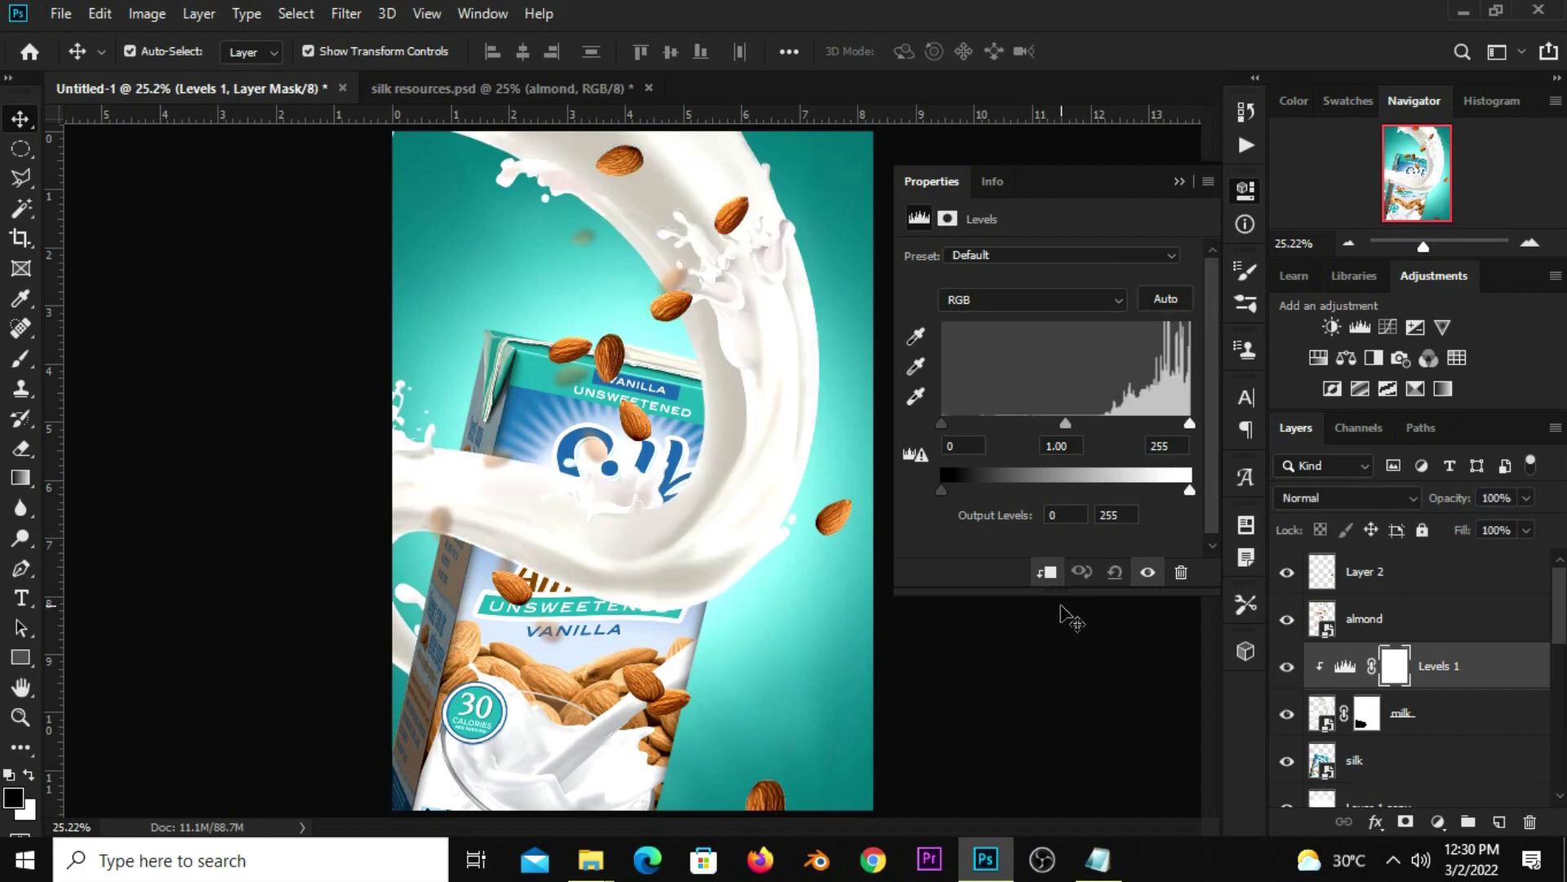
- Darken the milk with the Levels input and output sliders, then invert its mask
left_click_drag(1193, 484, 1071, 482)
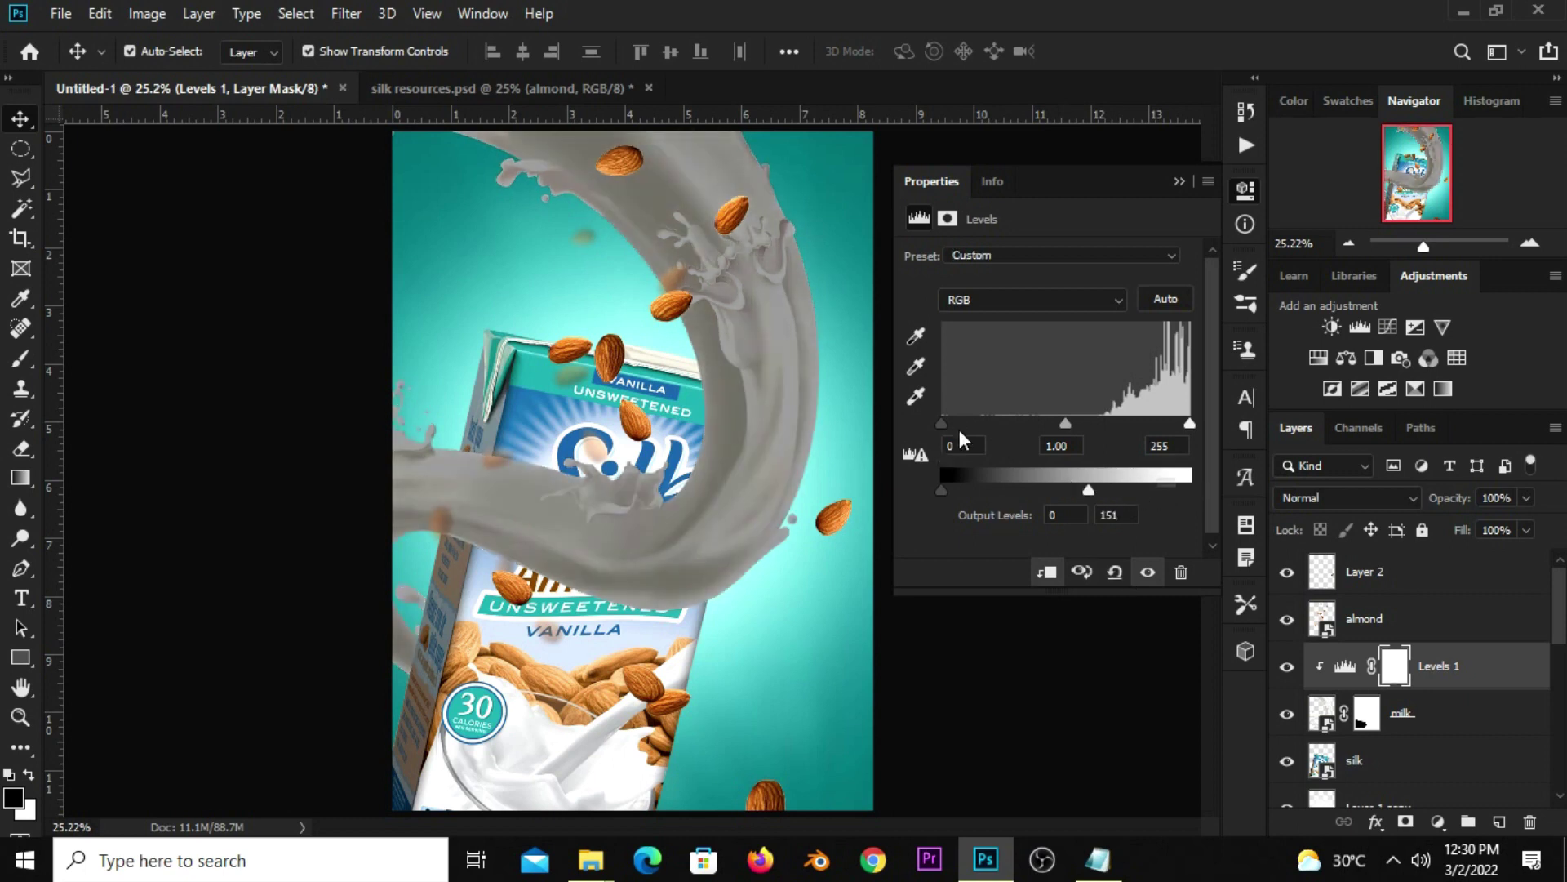
left_click_drag(941, 424, 1040, 433)
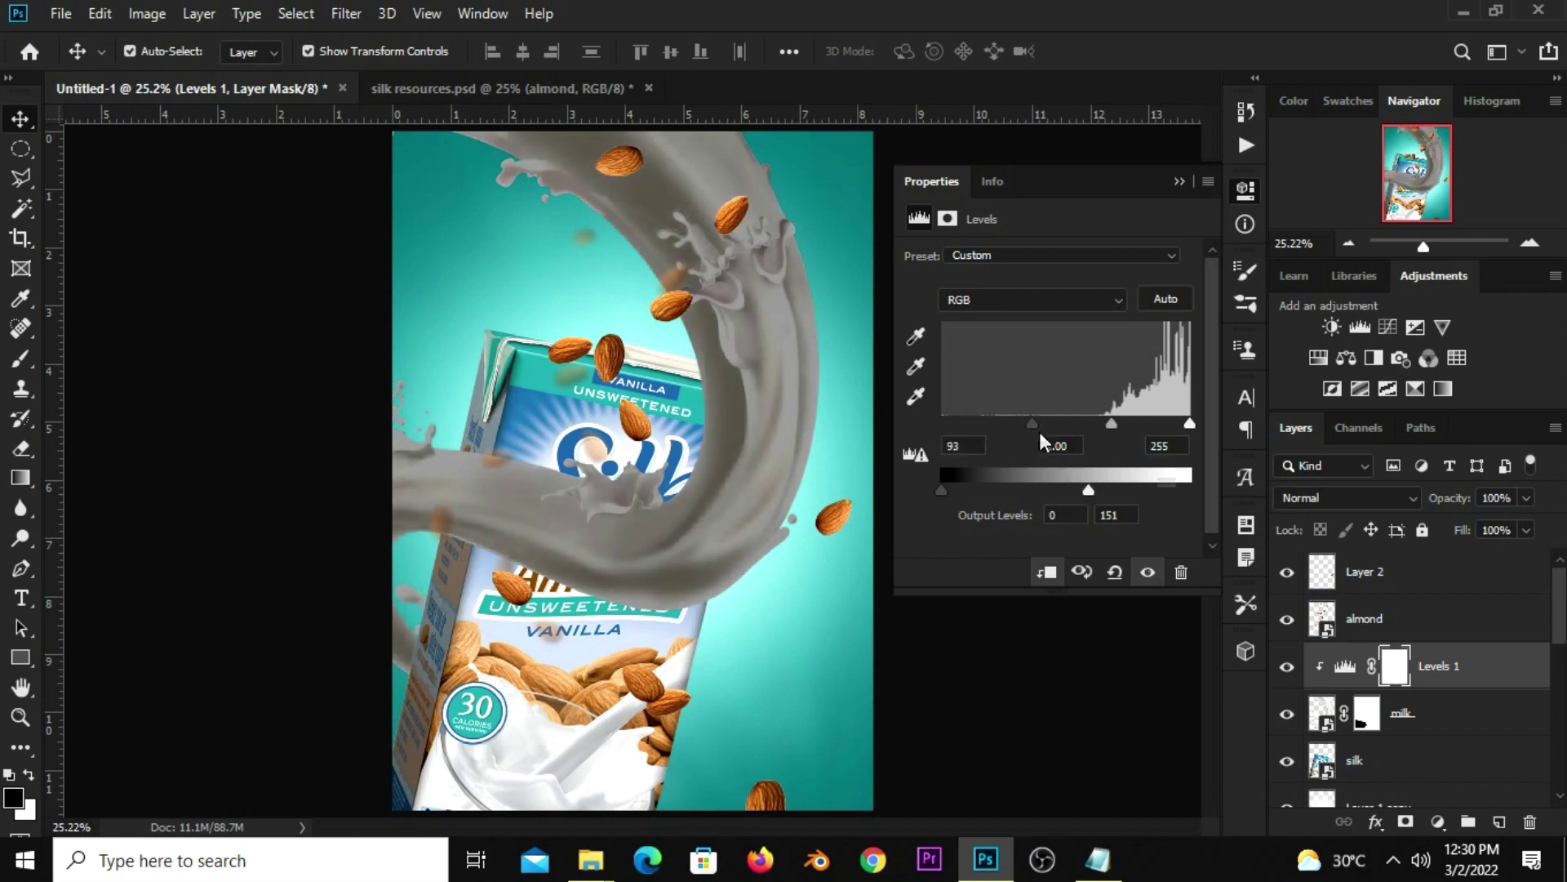
left_click_drag(1076, 483, 1030, 487)
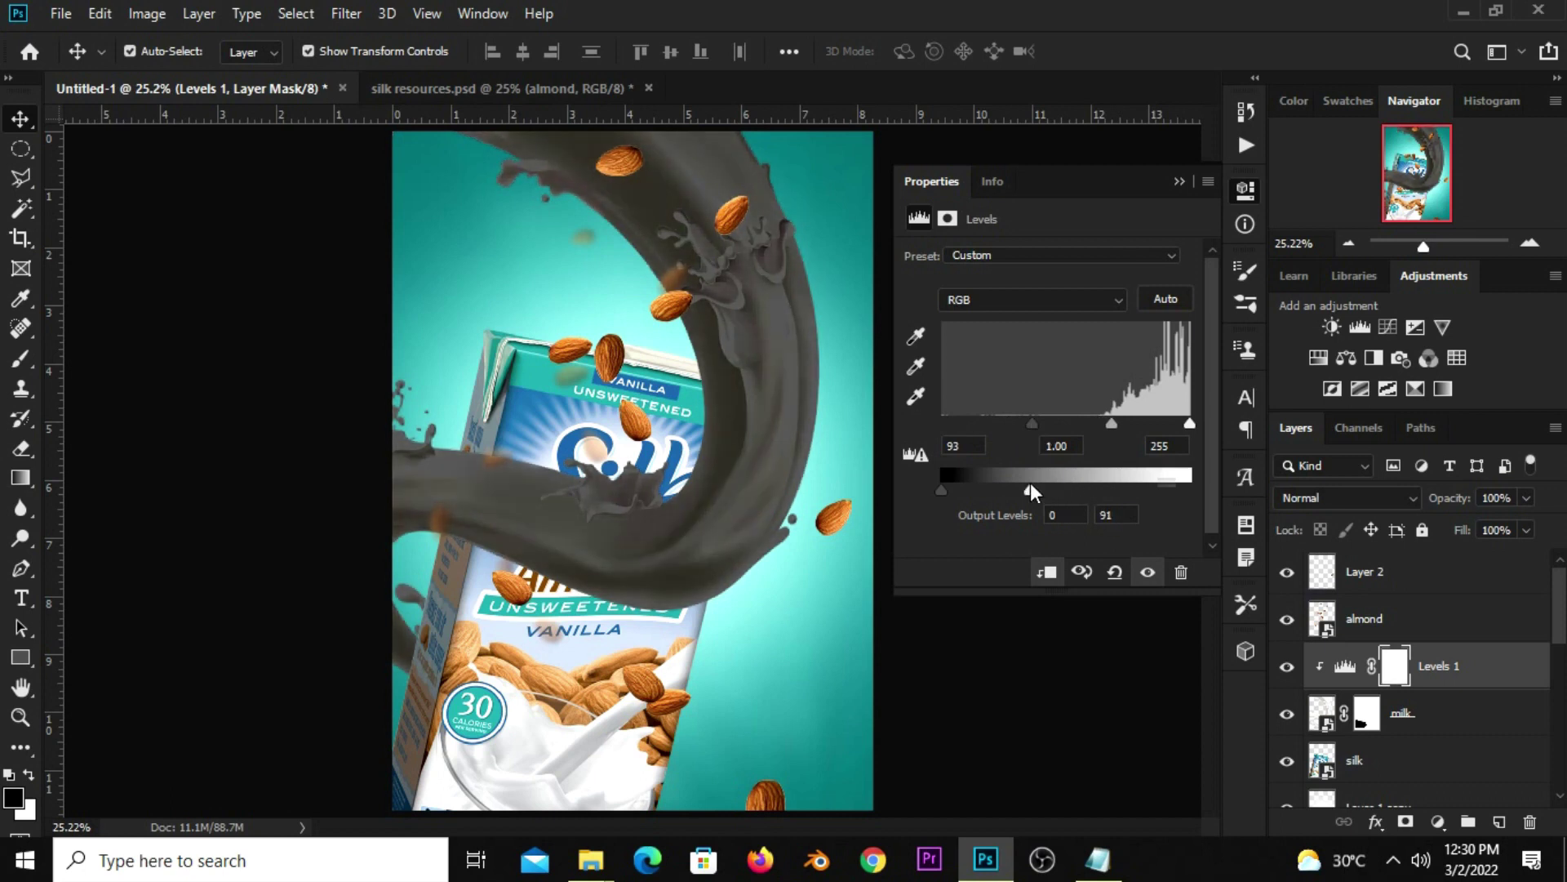
left_click_drag(1030, 487, 1037, 486)
left_click(1183, 182)
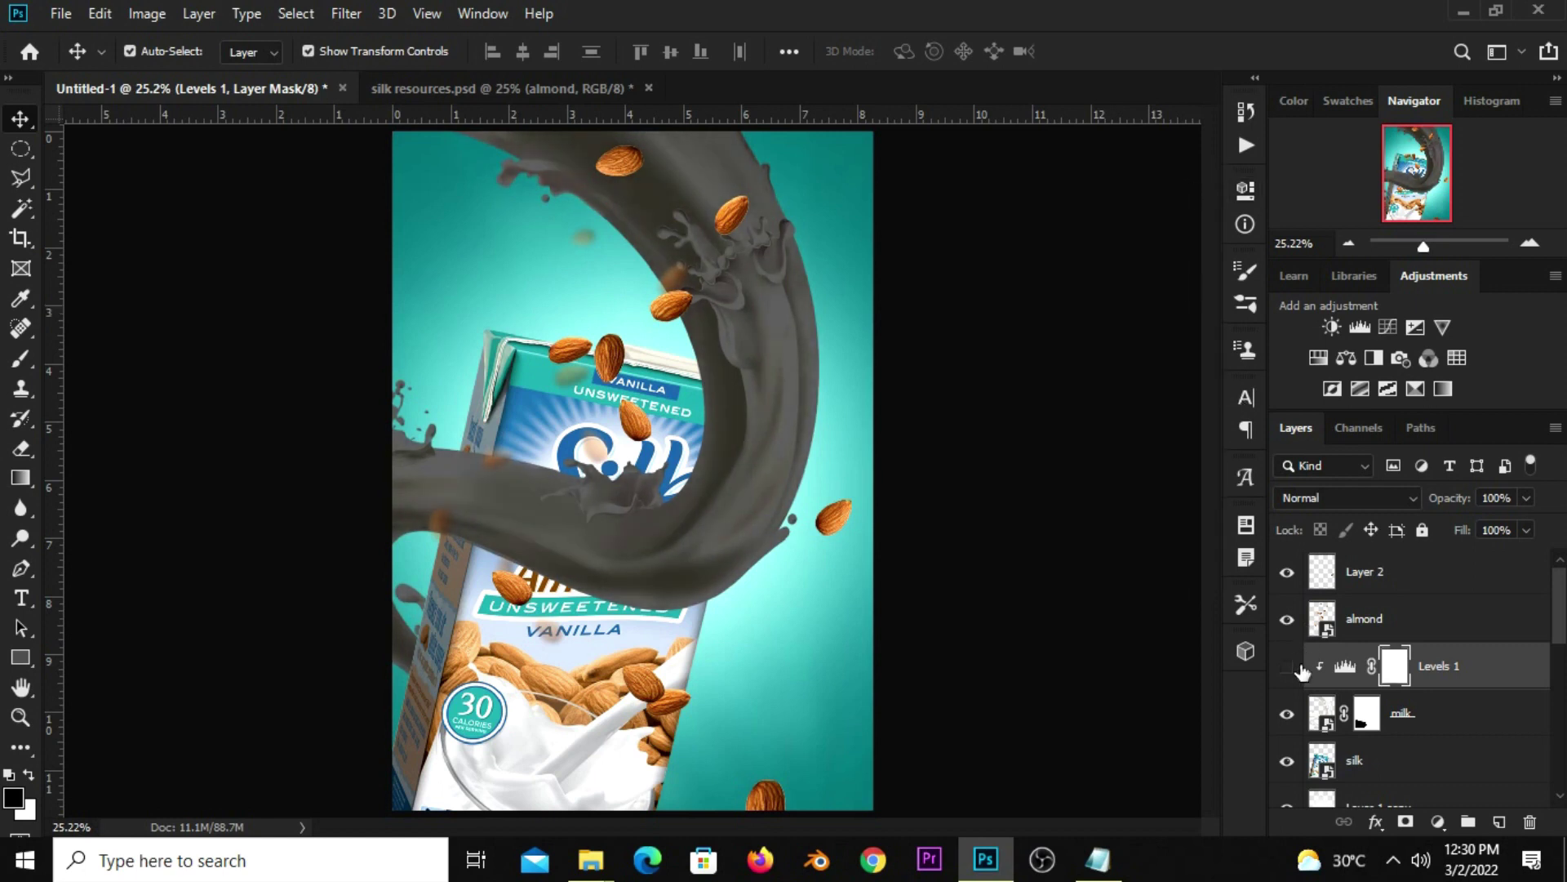
left_click(1298, 666)
key("ctrl+i")
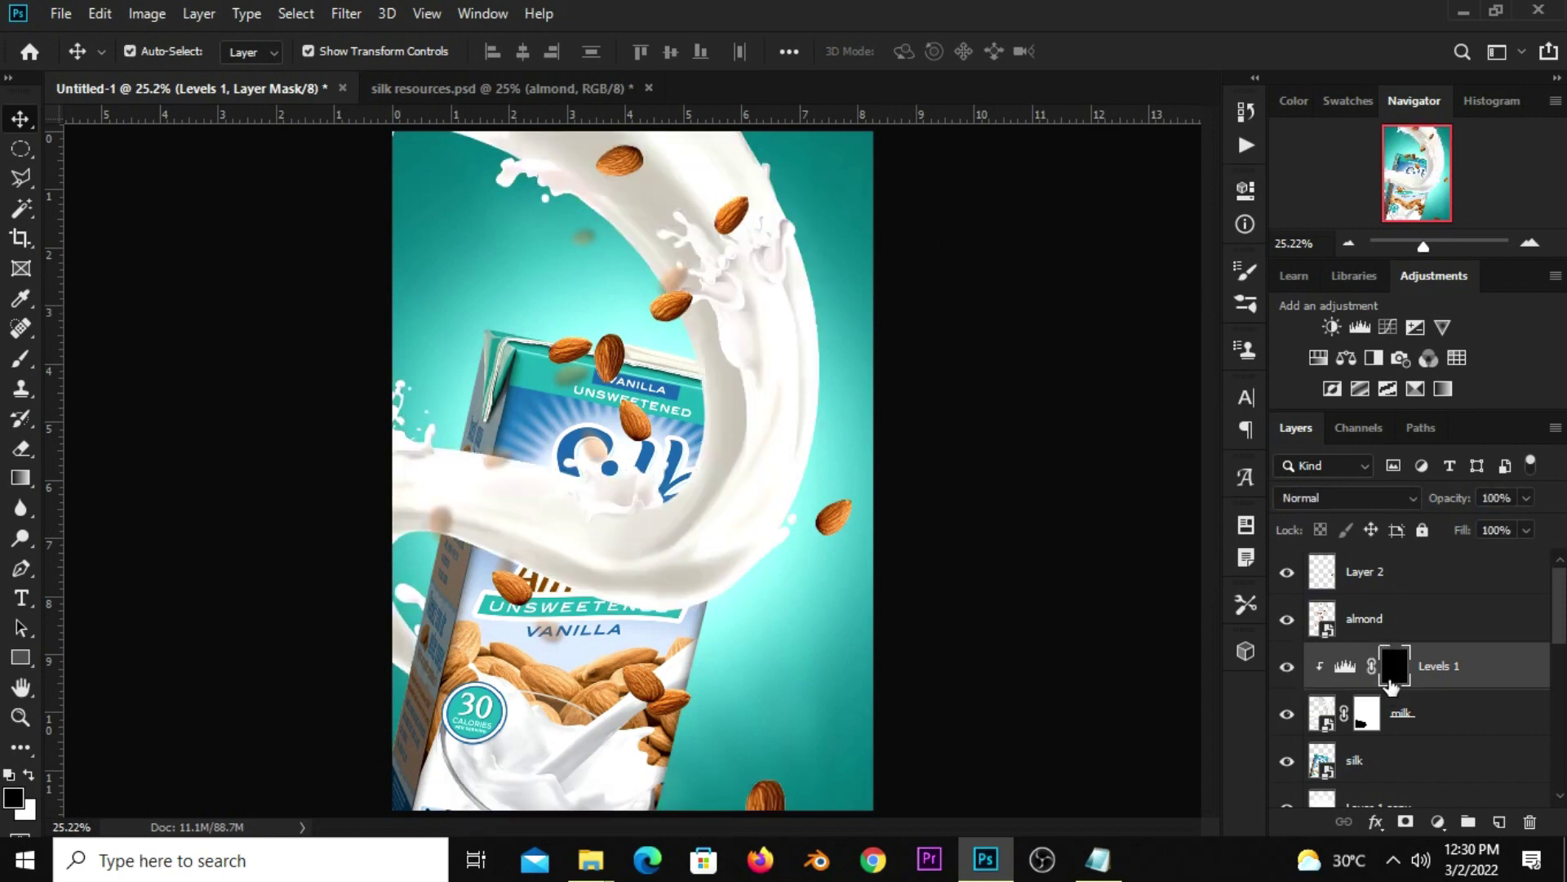
- Paint white with a 400 px brush on the Levels 1 mask beside the carton's lower left
left_click(21, 357)
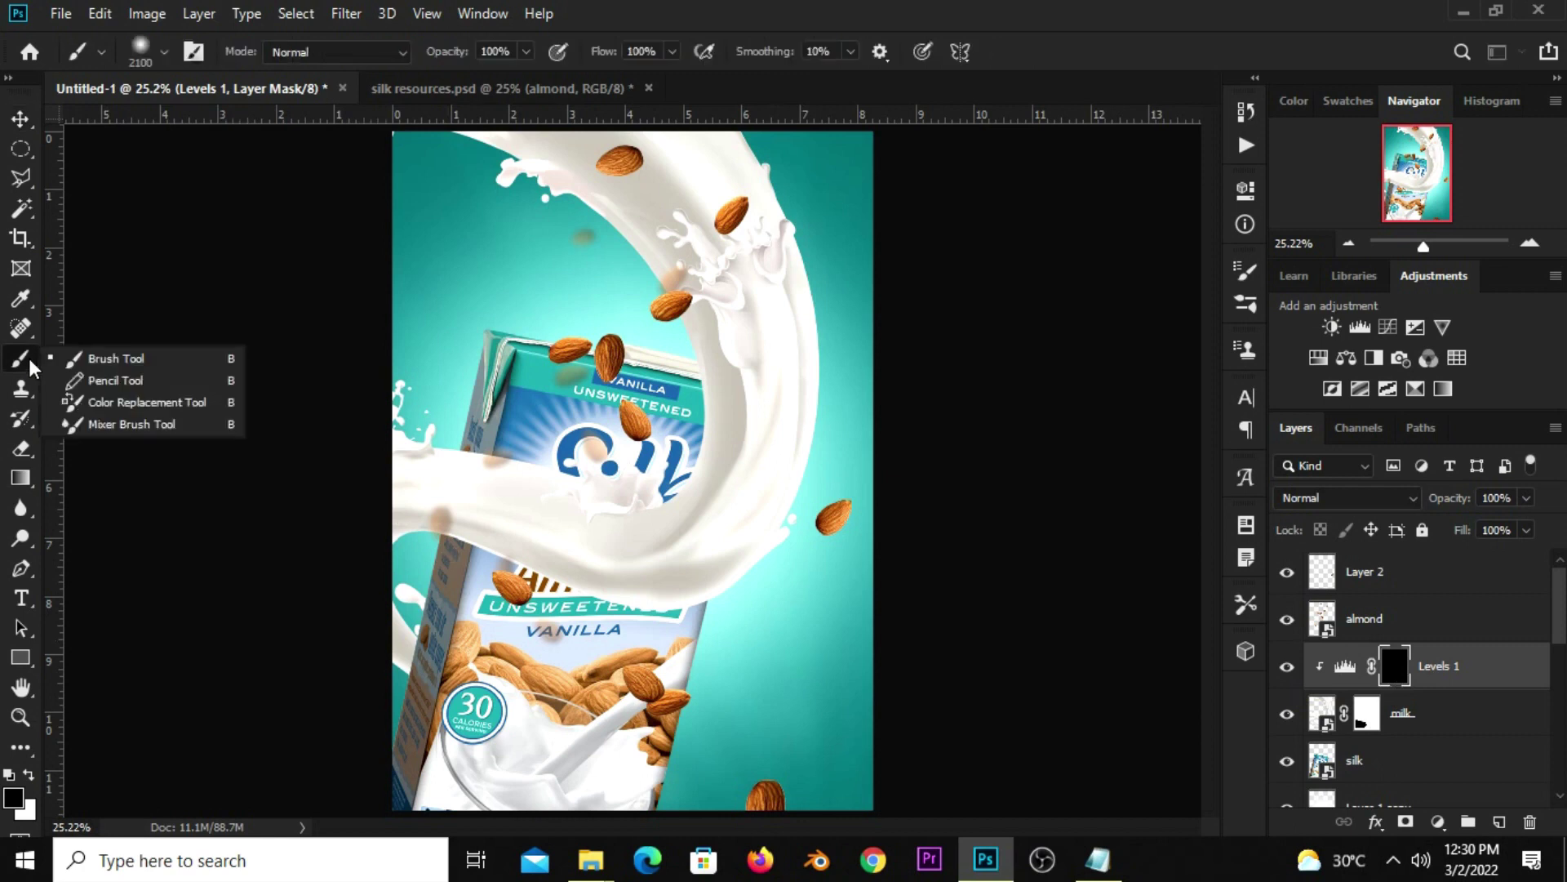
left_click(122, 354)
key("bracketleft")
key("bracketleft")
key("bracketleft")
key("bracketleft")
key("bracketleft")
key("bracketleft")
key("bracketleft")
key("bracketleft")
left_click(13, 797)
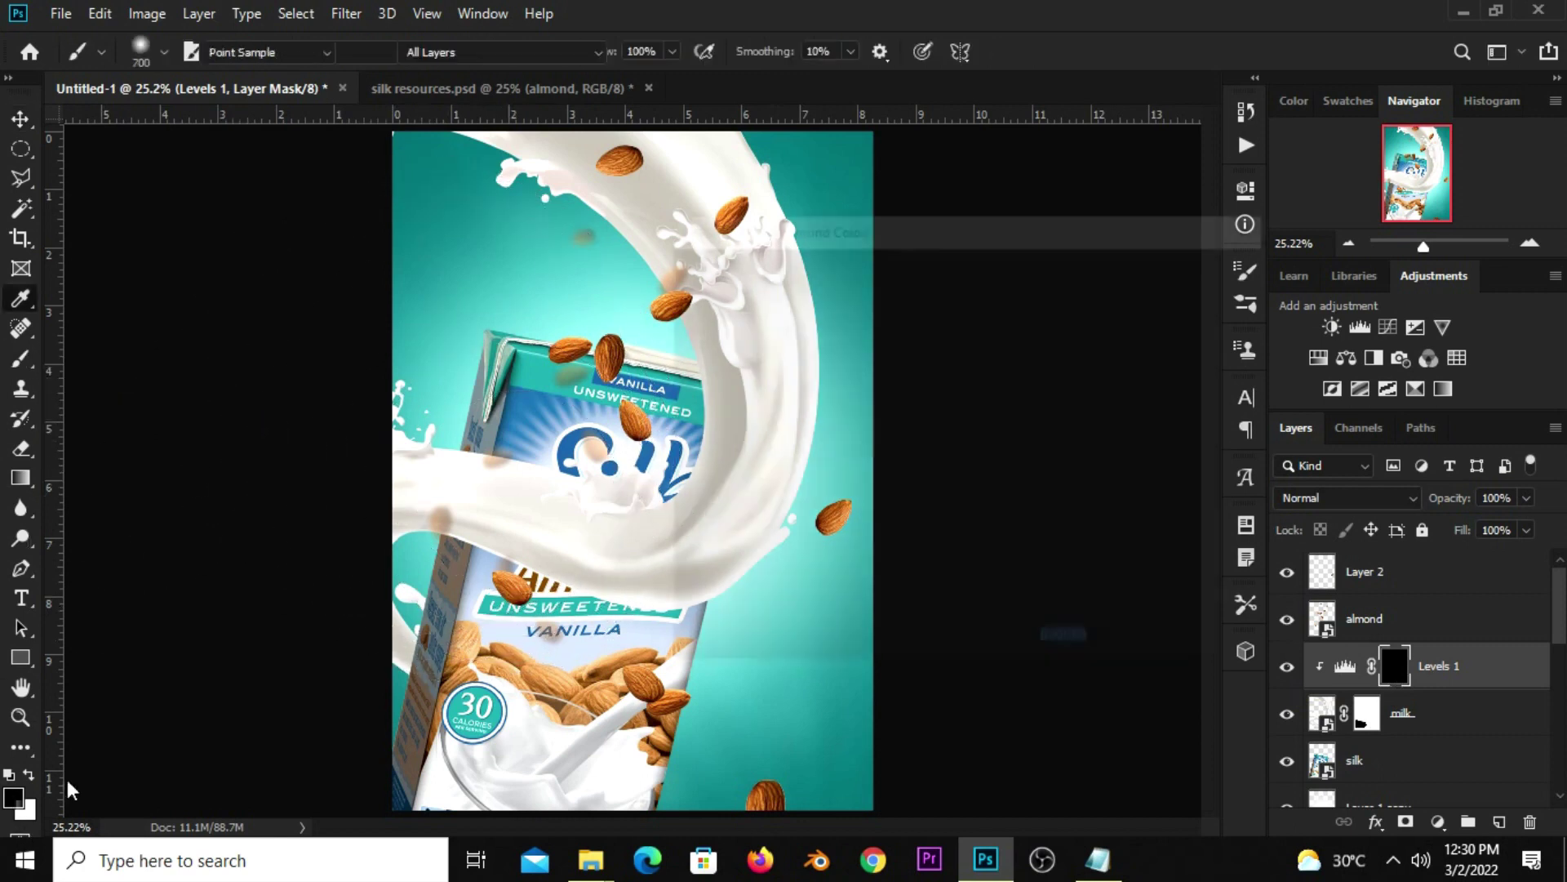
left_click_drag(710, 326, 677, 280)
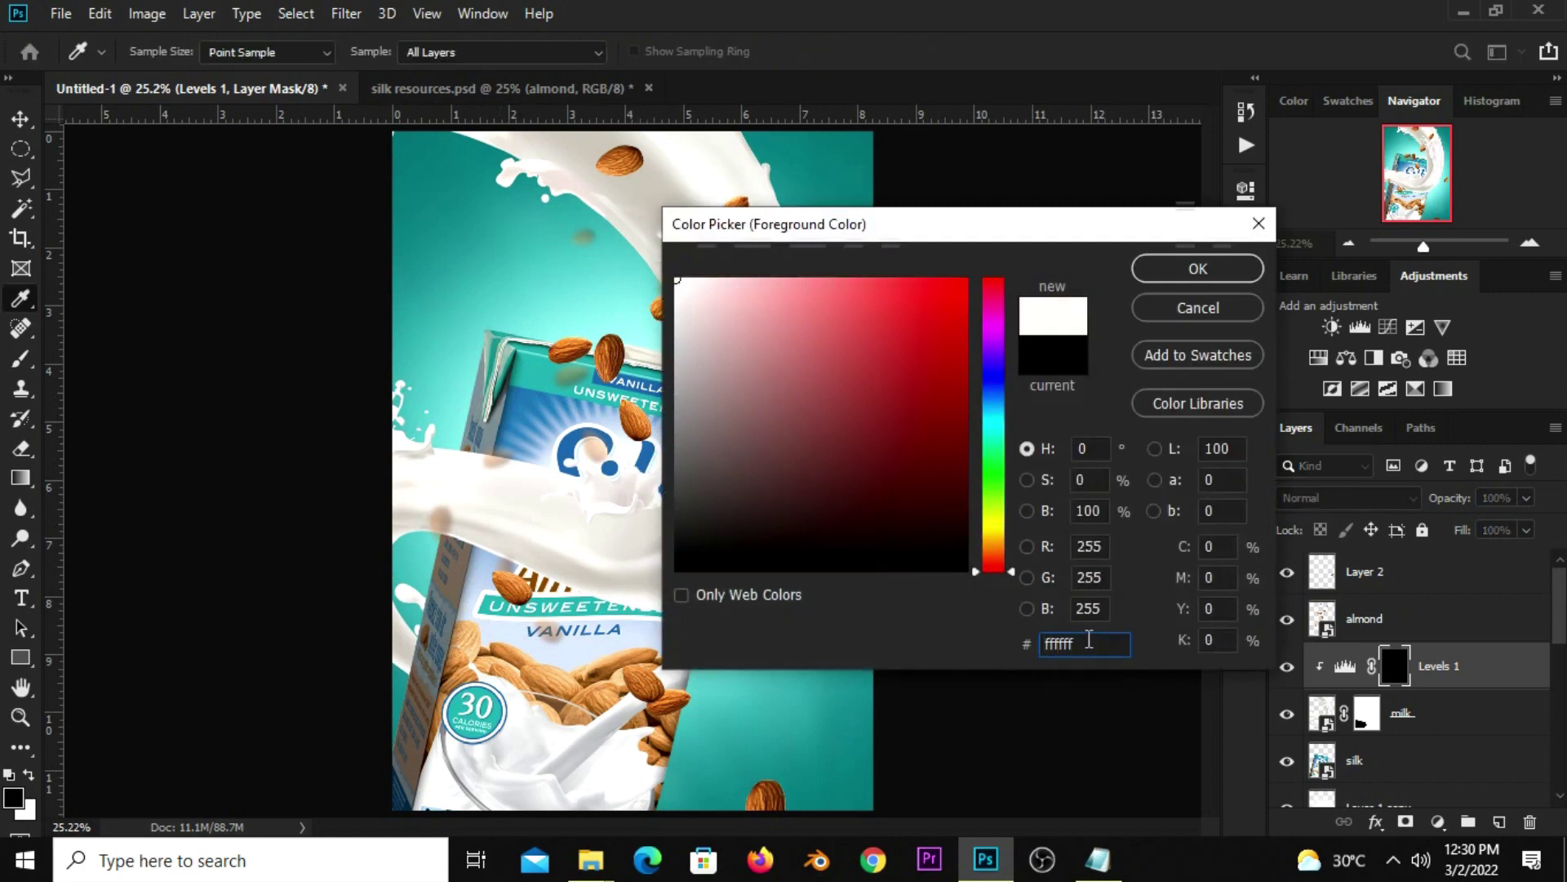
left_click(1198, 268)
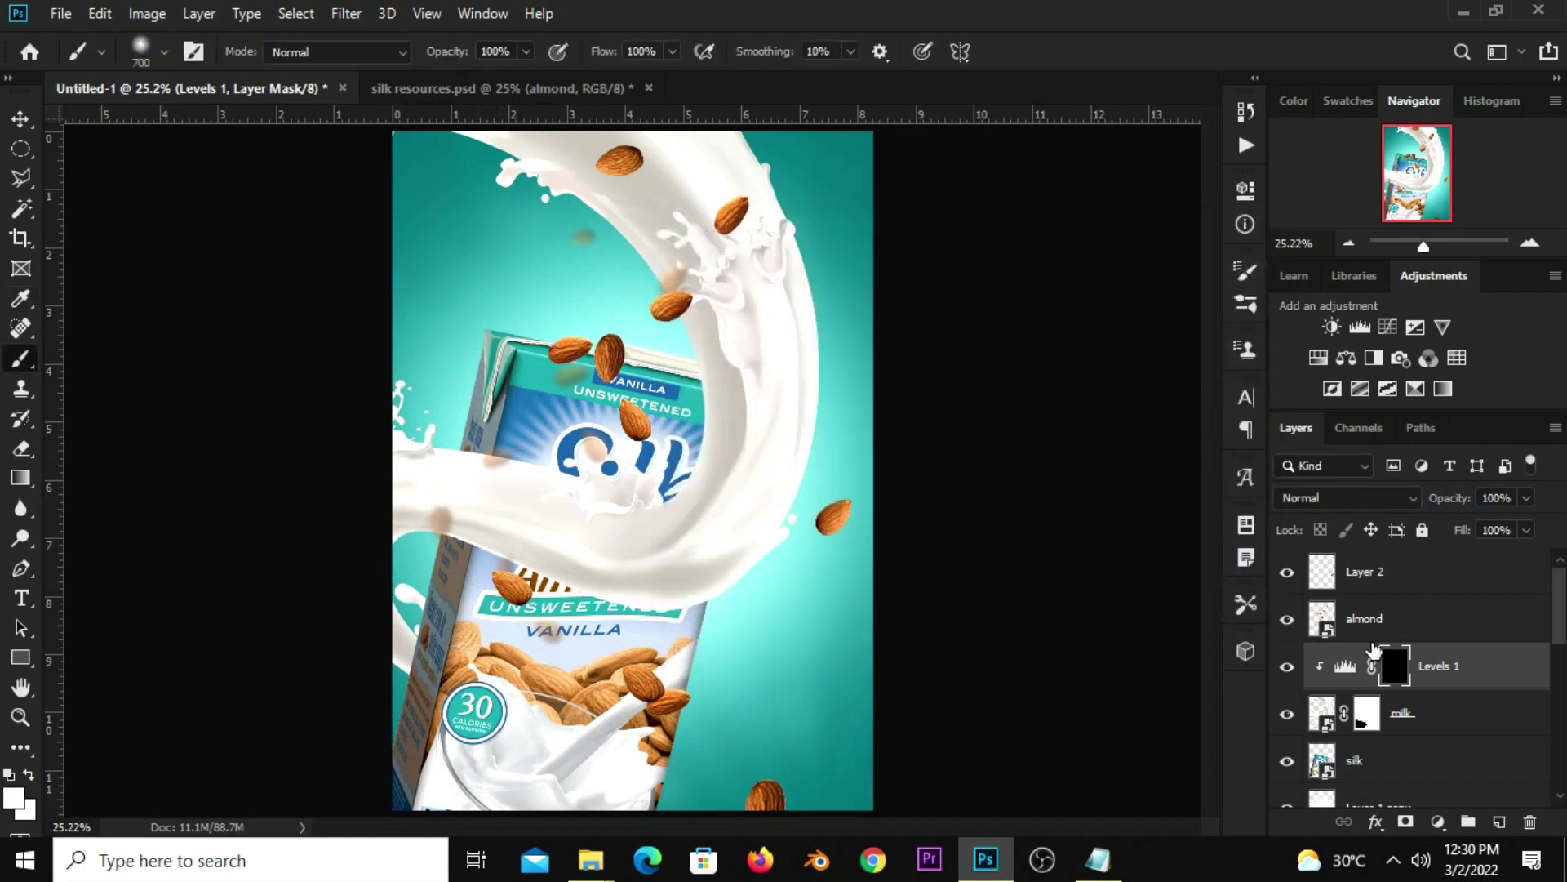
key("bracketleft")
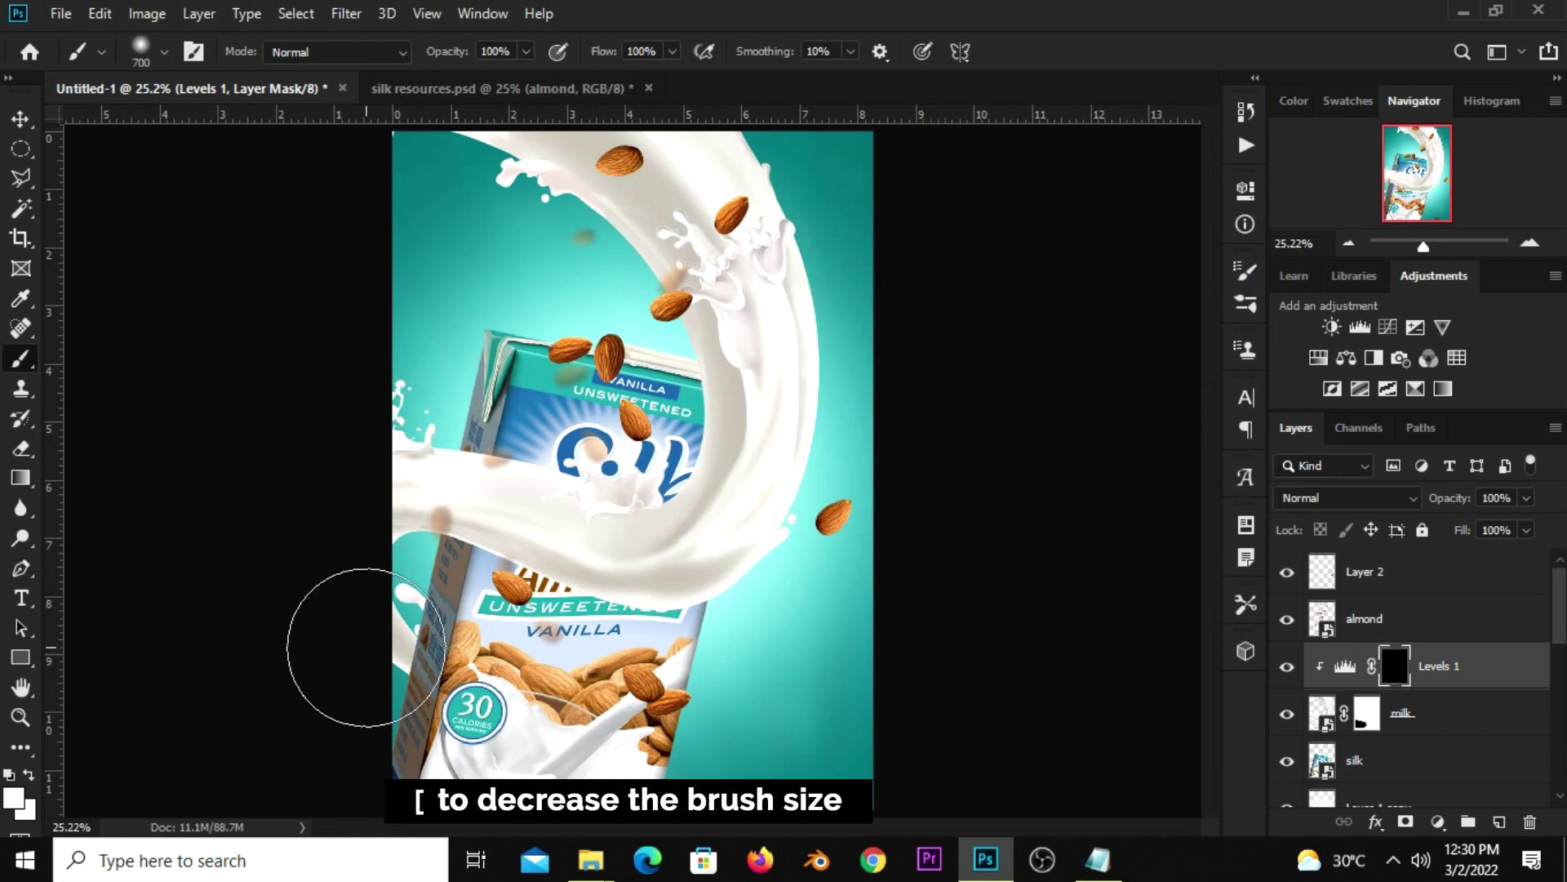
key("bracketleft")
key("bracketleft")
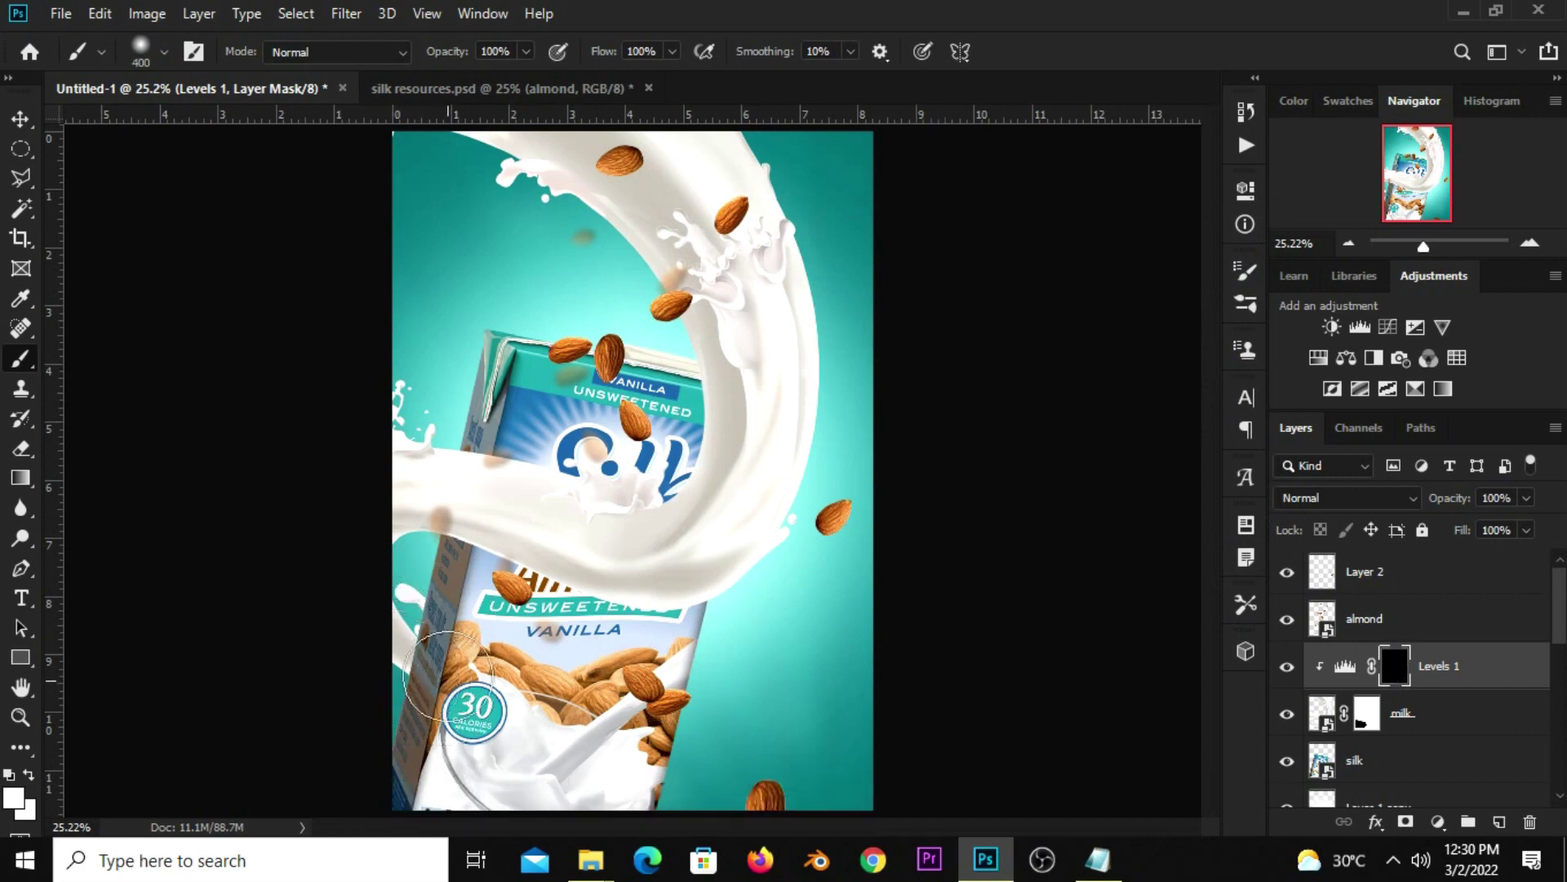
left_click_drag(447, 665, 469, 689)
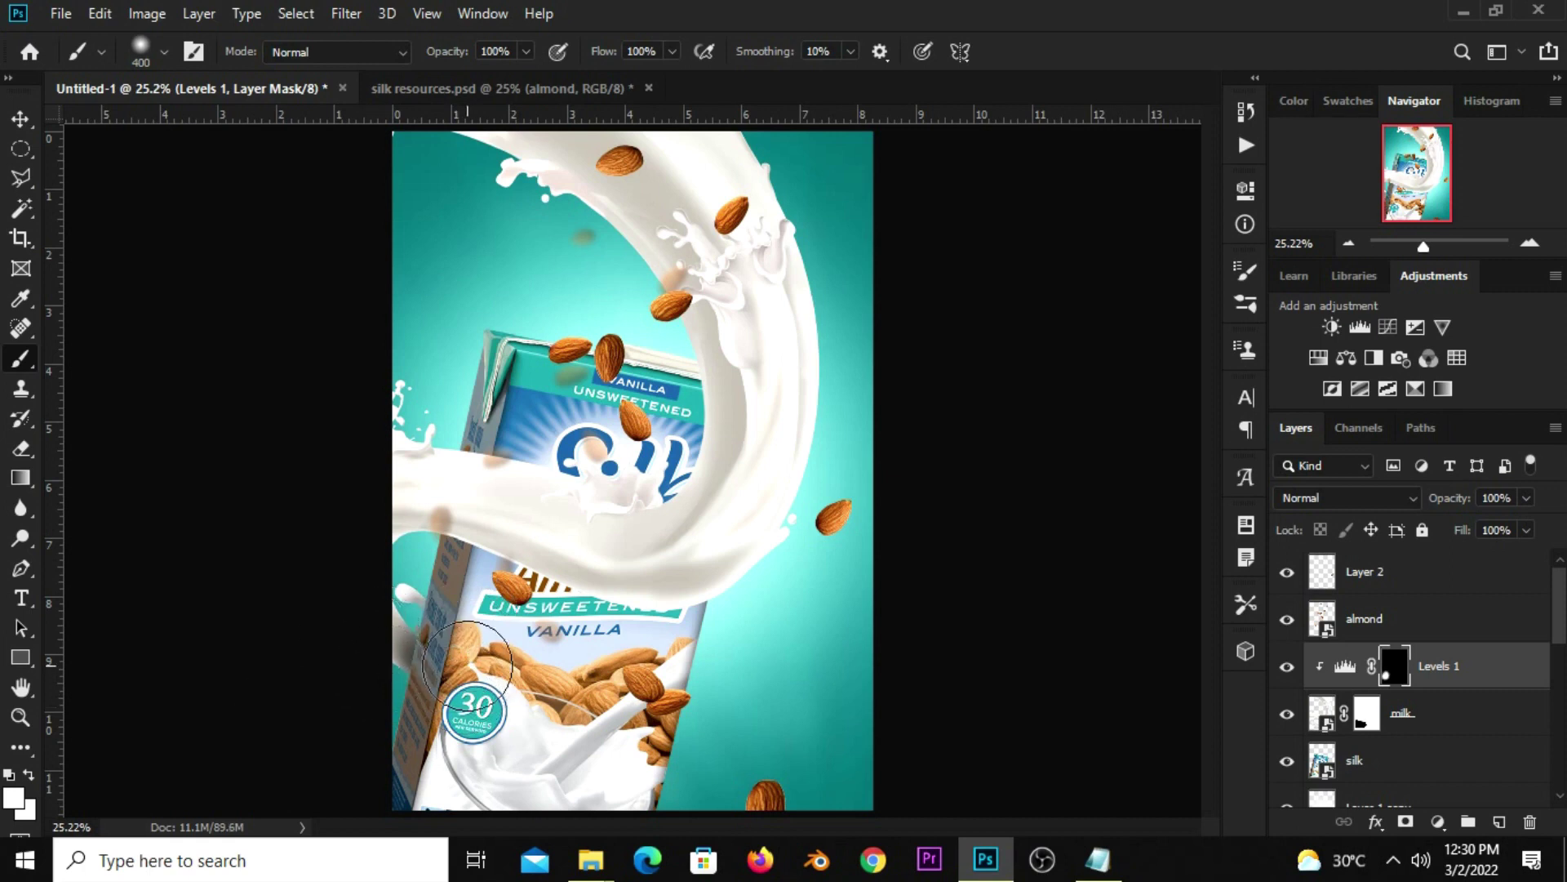
left_click(28, 775)
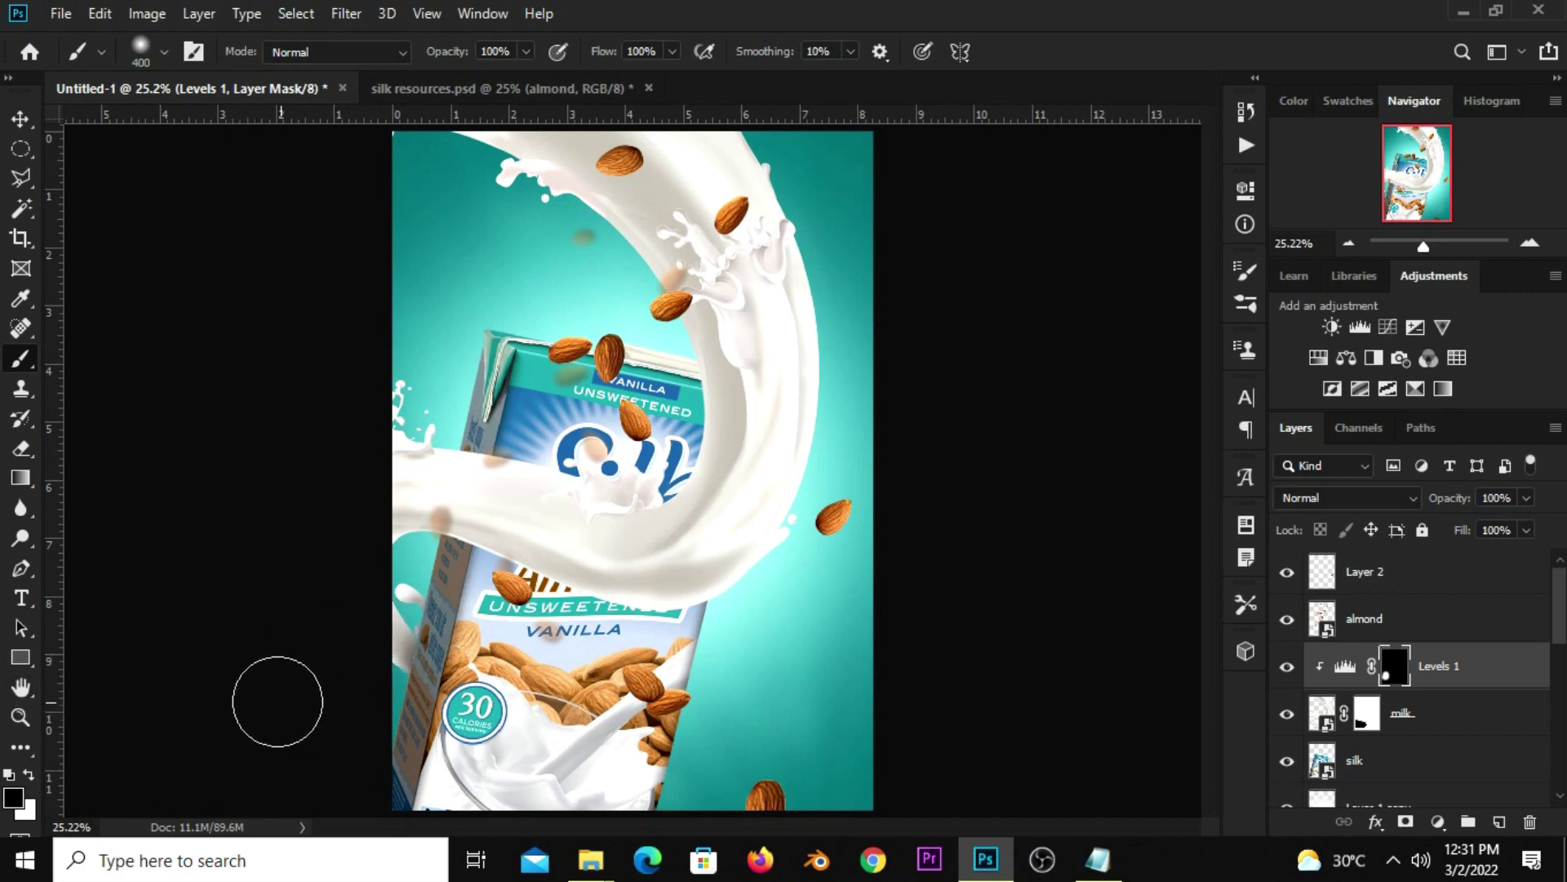
left_click_drag(20, 119, 125, 129)
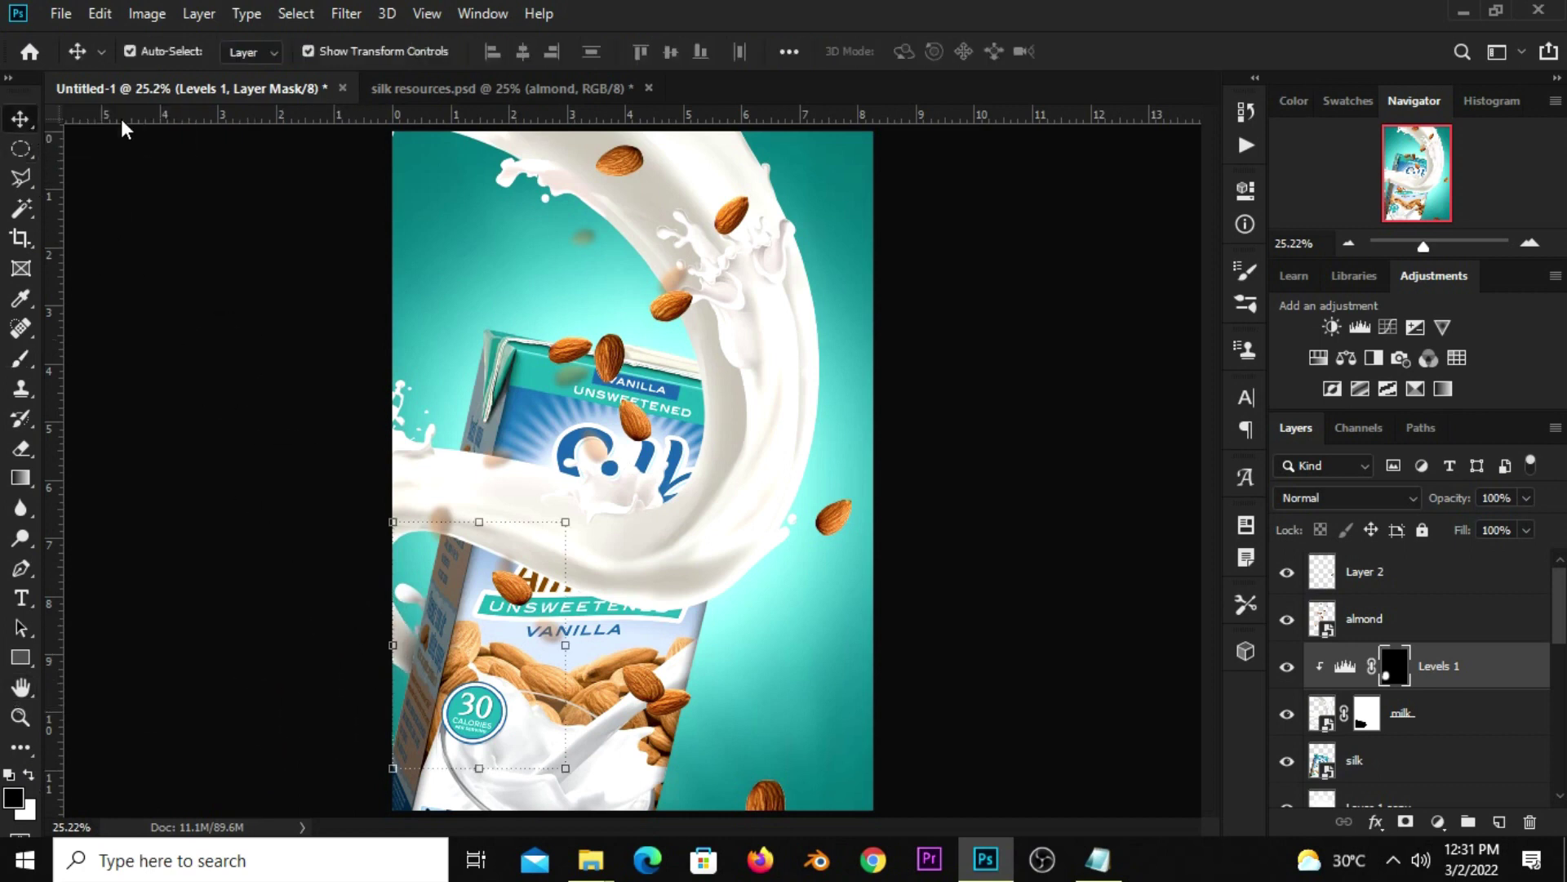
- Add a Curves adjustment on top, bowing the curve down to darken the poster
left_click(319, 517)
left_click(1286, 666)
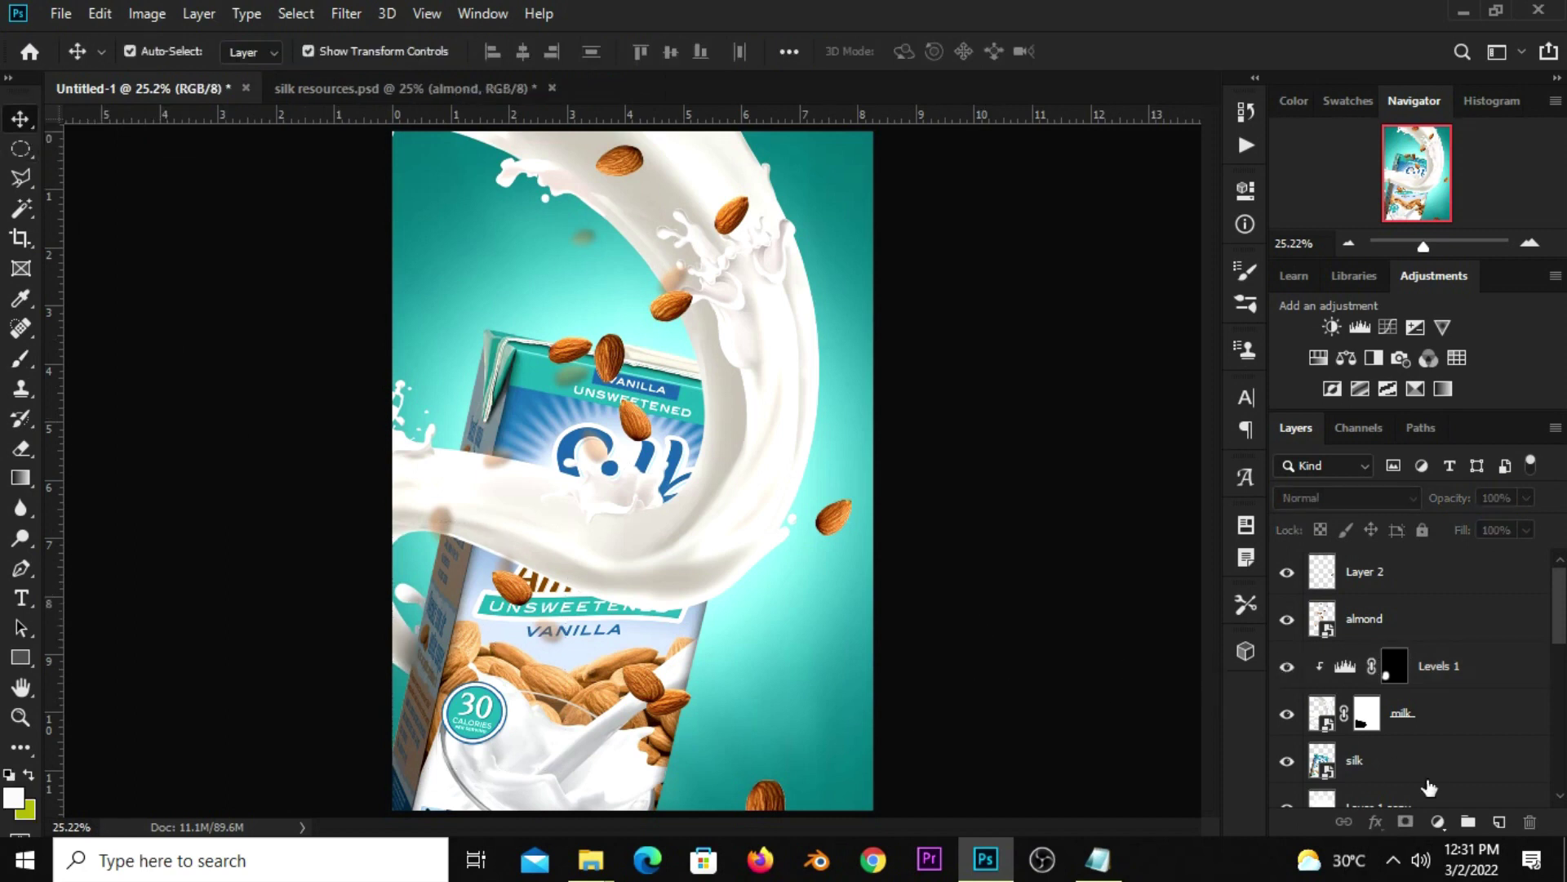
left_click(1437, 821)
left_click(1427, 529)
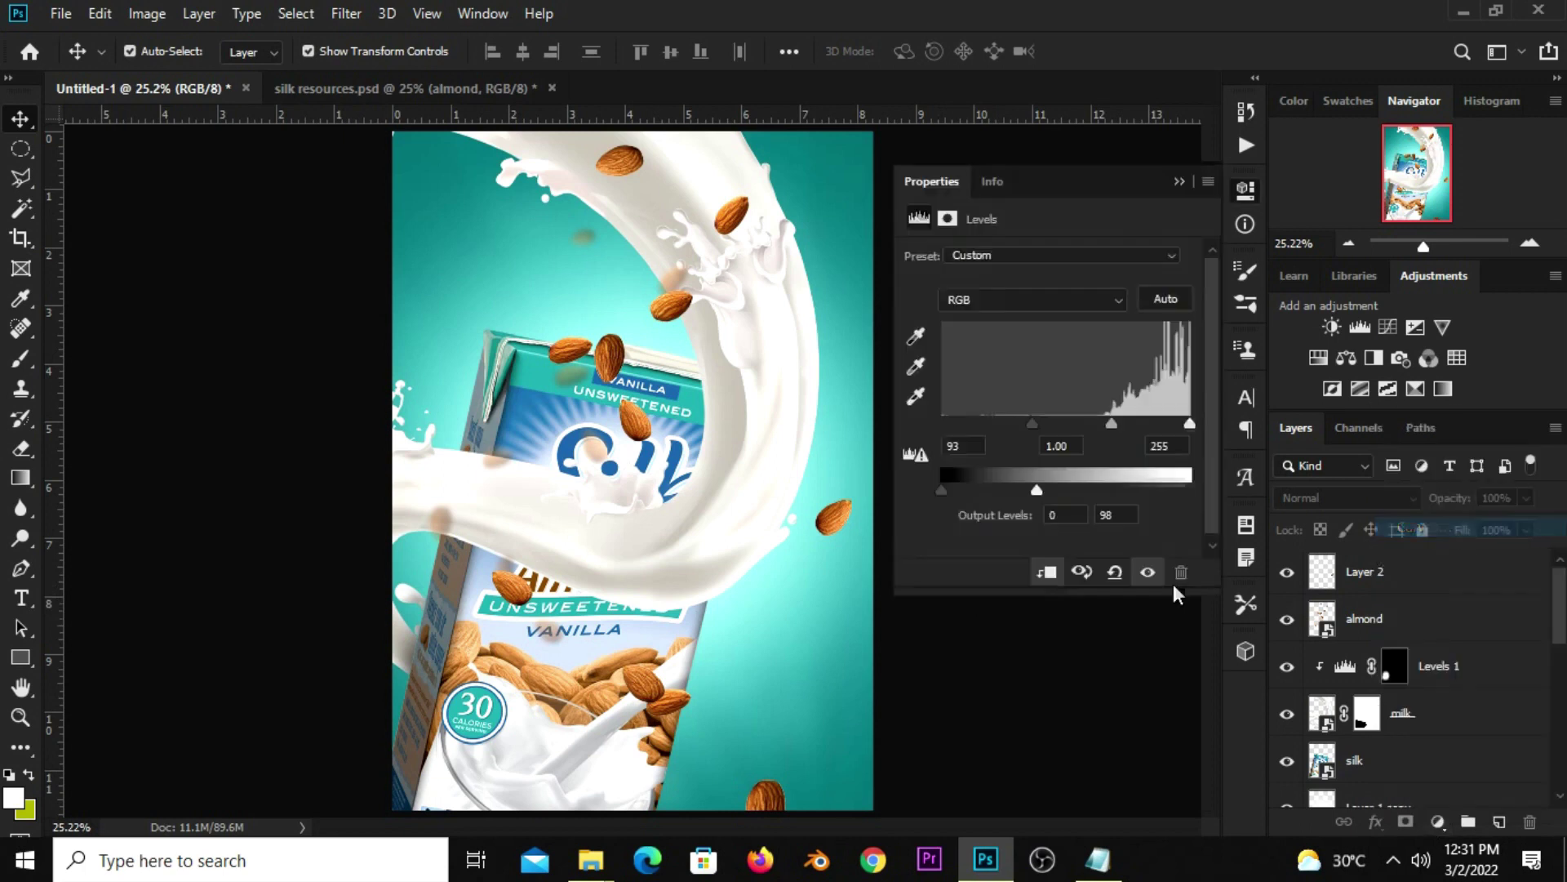
left_click_drag(1034, 463, 1038, 489)
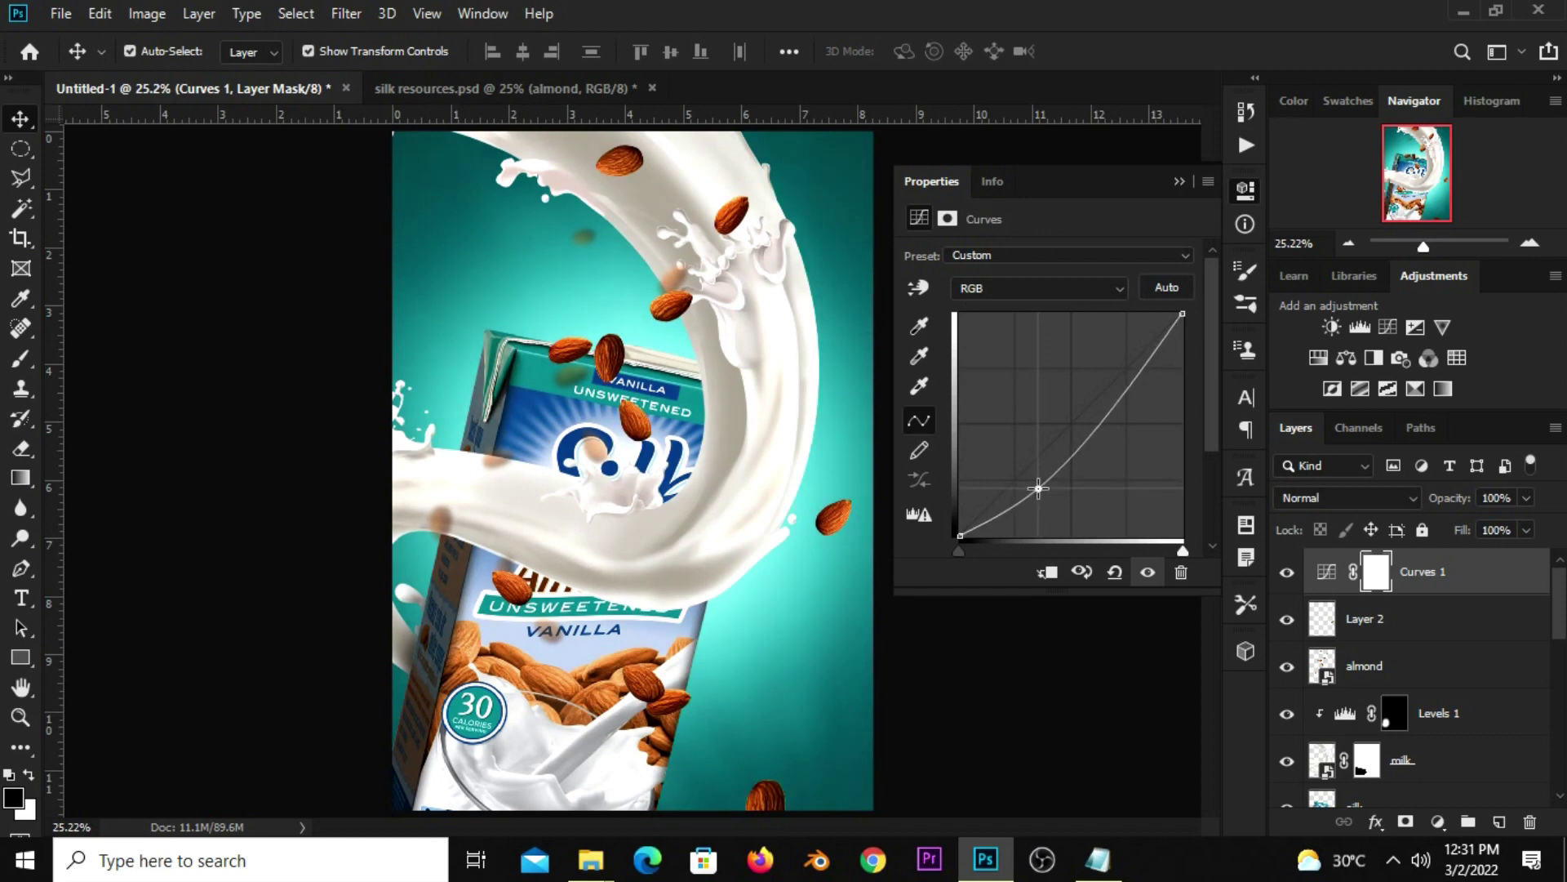
left_click_drag(1039, 488, 1045, 488)
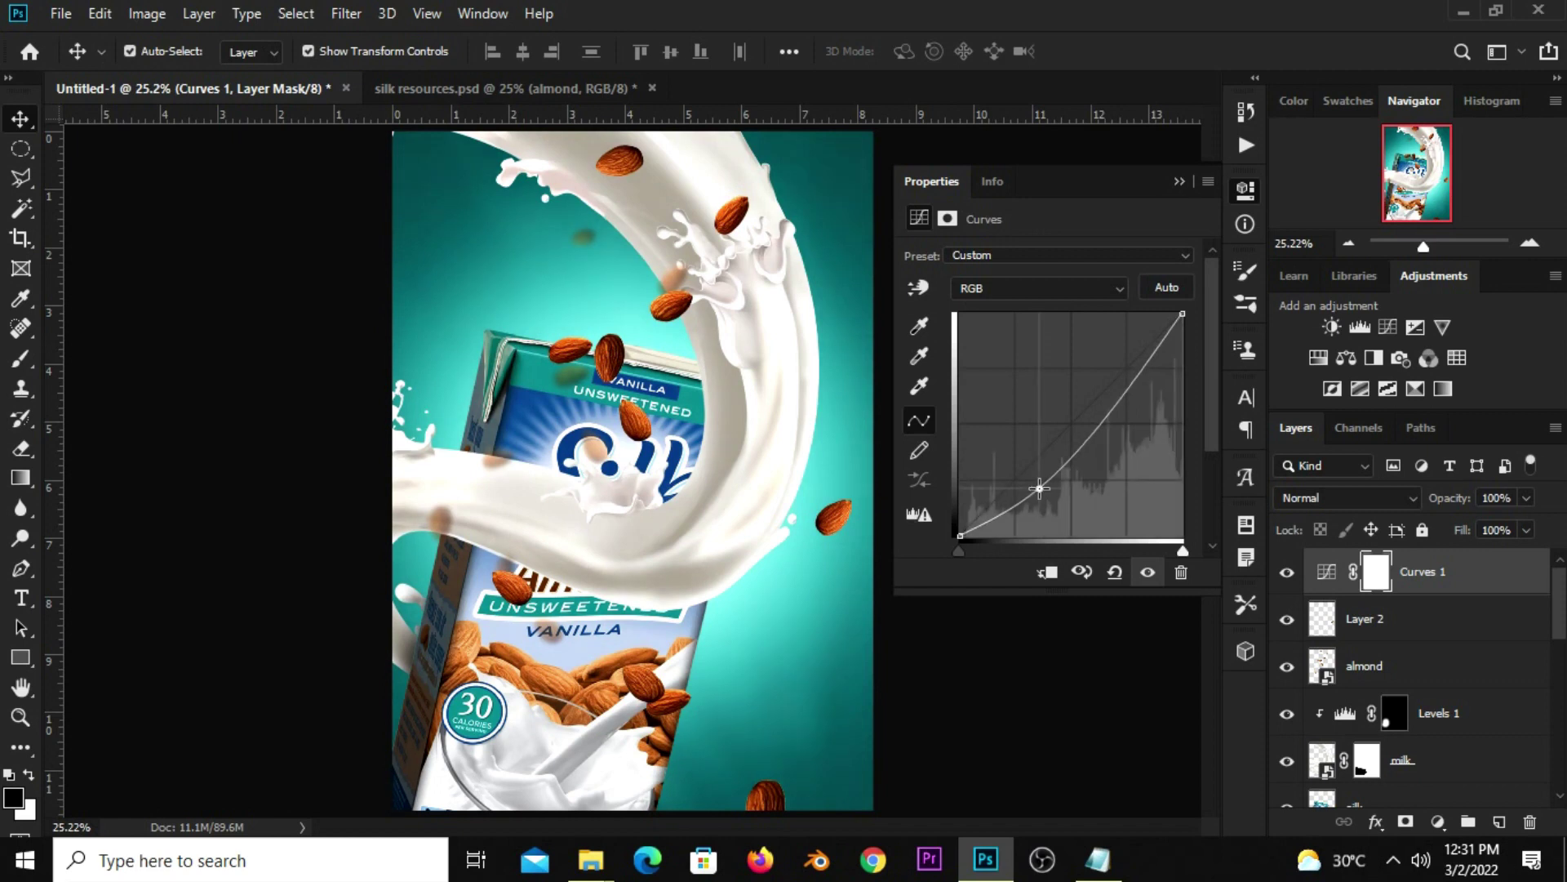
left_click(1180, 181)
left_click(1288, 572)
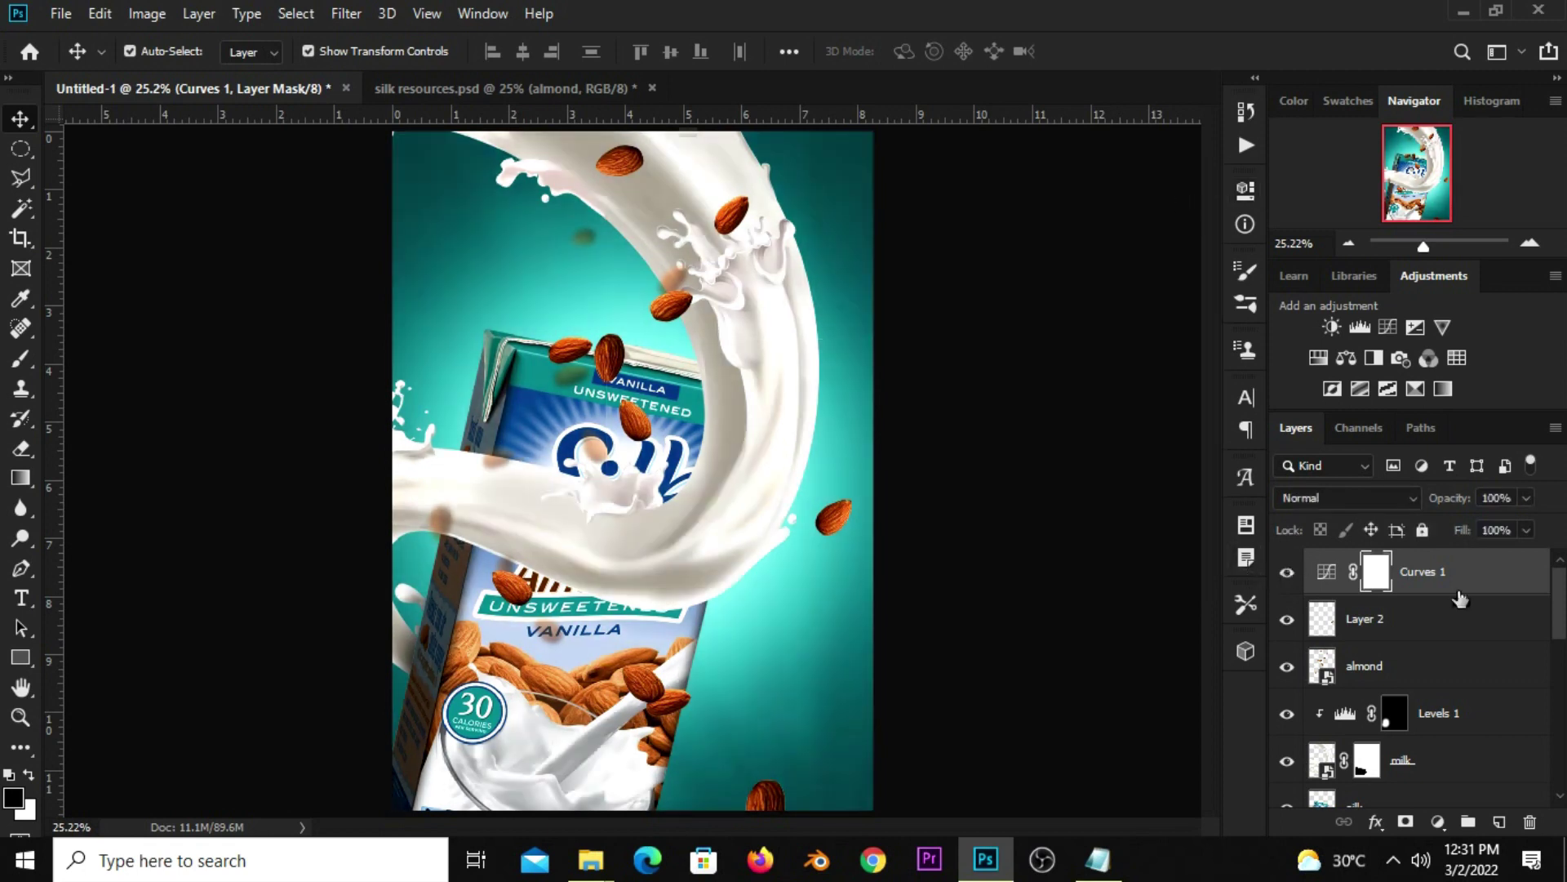
- Set the Curves 1 opacity to 91% and toggle it off and on to compare
left_click(1525, 498)
left_click_drag(1516, 527, 1519, 525)
left_click(1289, 573)
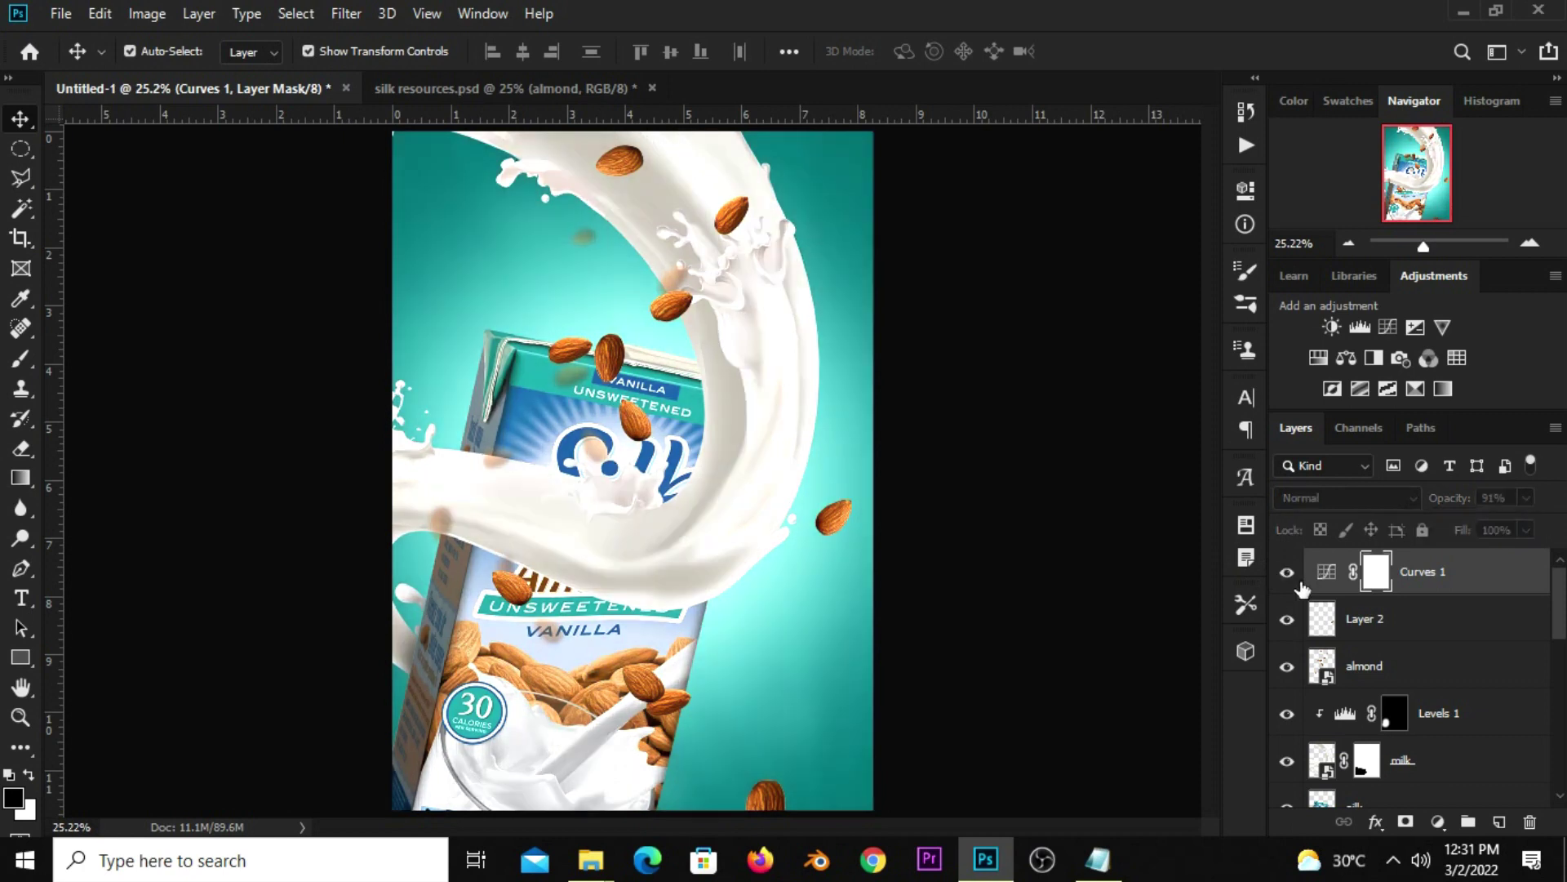
left_click(1057, 516)
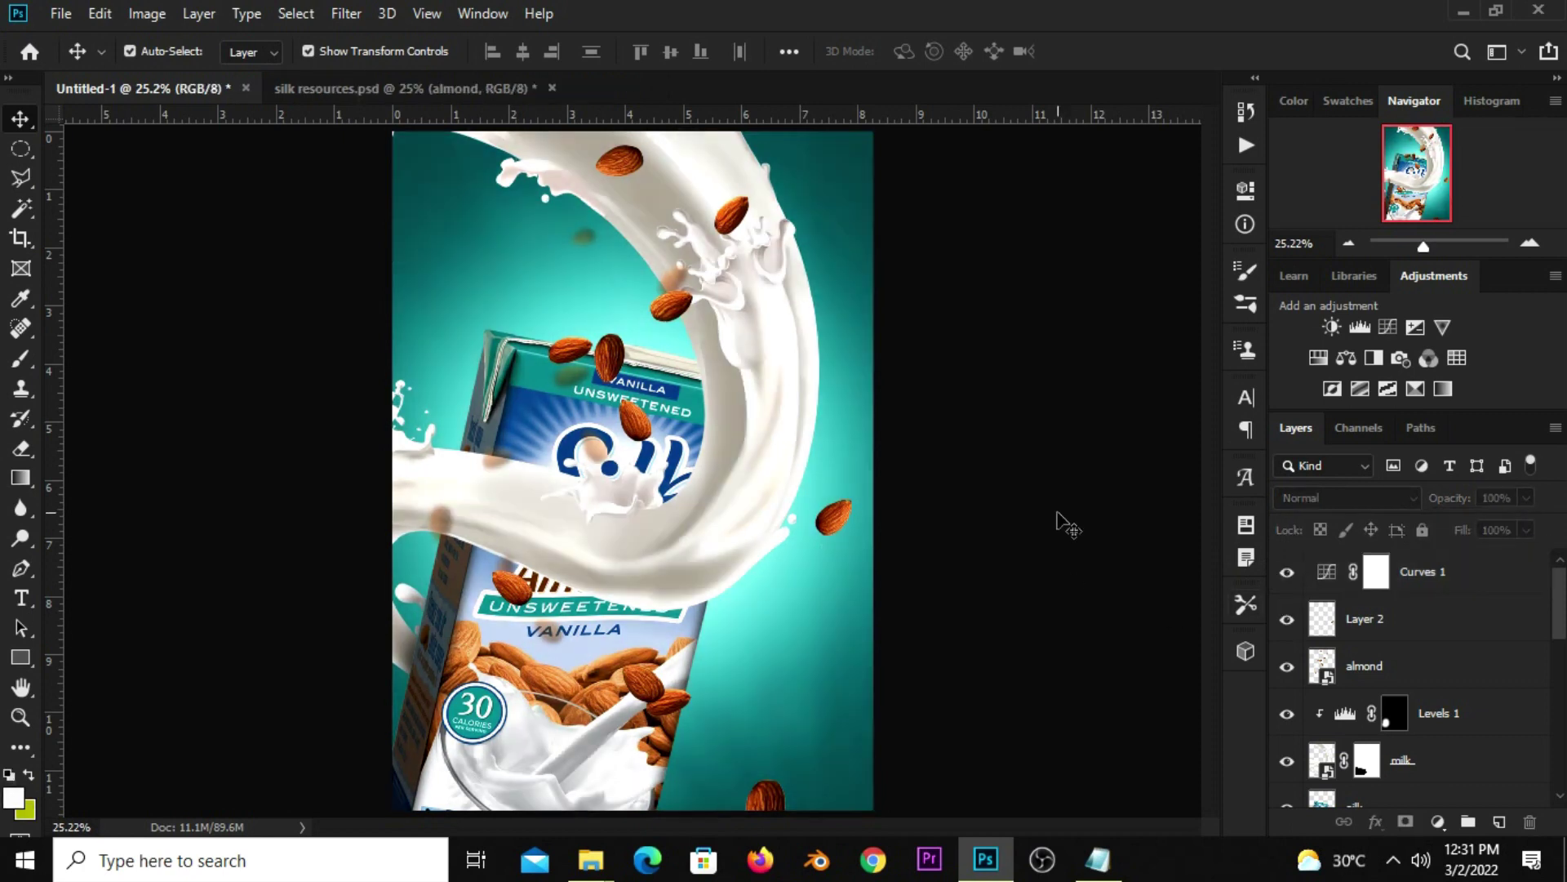
- Bring the Silk logo from silk resources.psd in as a smart object, placed top-left
left_click(402, 91)
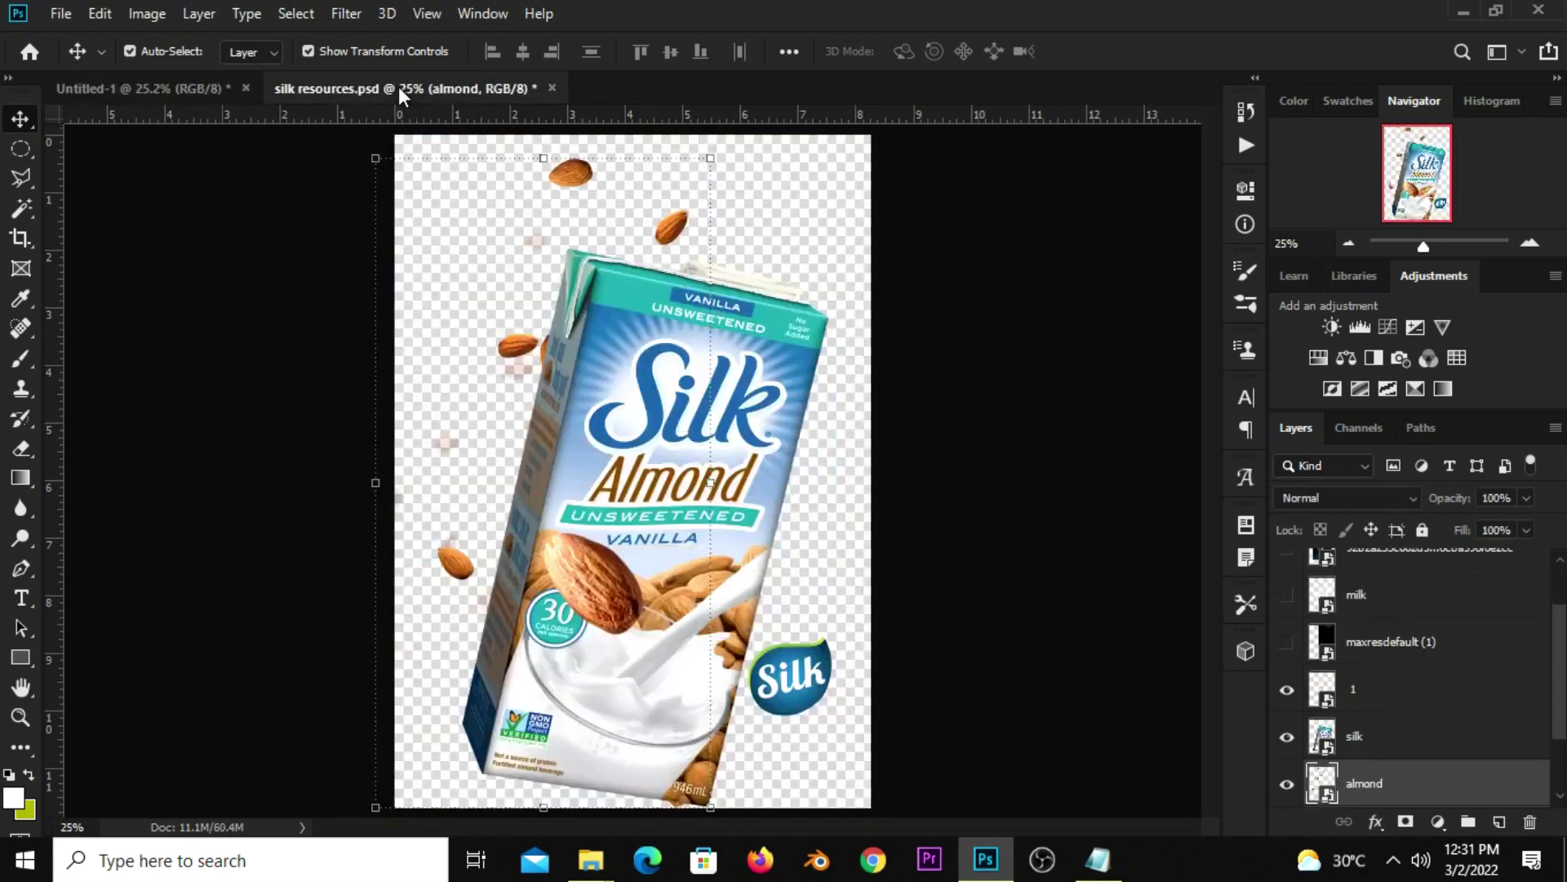
left_click_drag(809, 678, 200, 134)
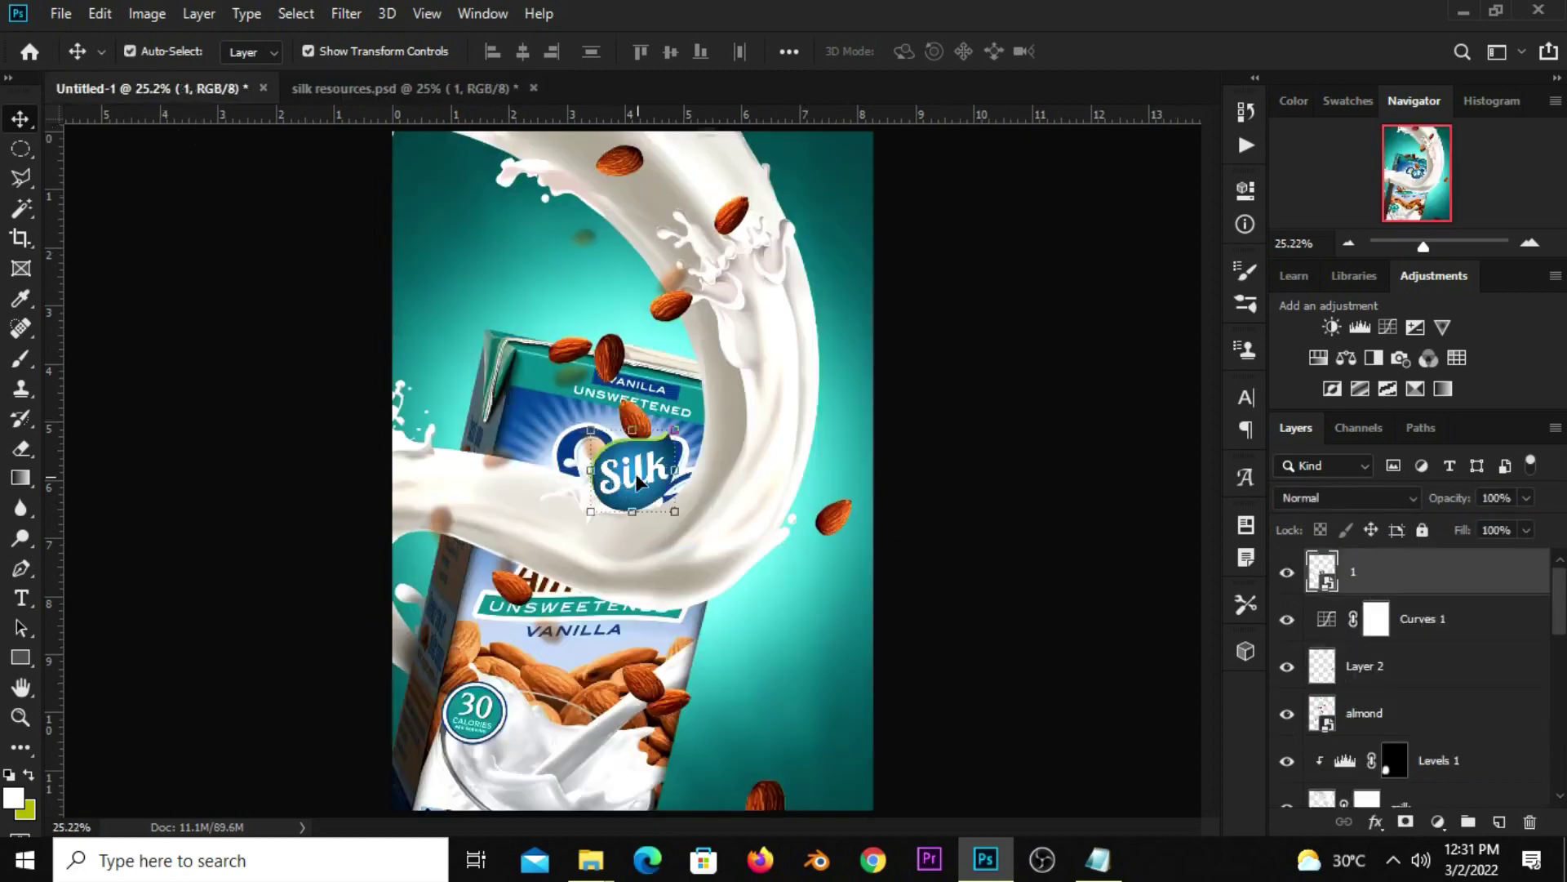
left_click_drag(200, 134, 710, 437)
right_click(1459, 571)
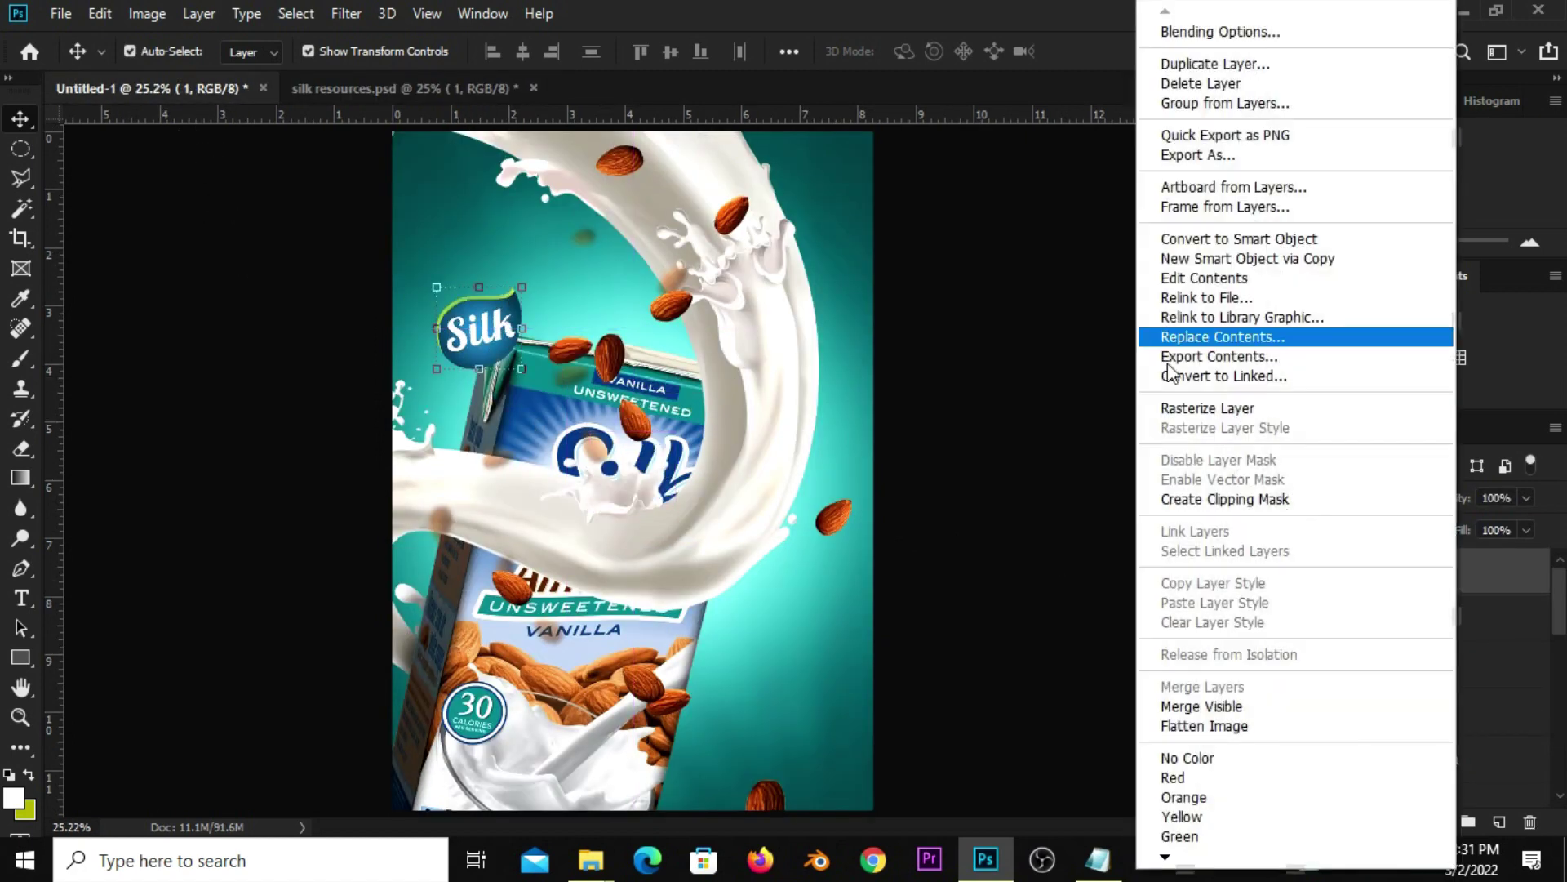
left_click(1183, 238)
mouse_move(513, 283)
left_mouse_down()
mouse_move(513, 219)
mouse_move(503, 242)
mouse_move(450, 216)
left_mouse_up()
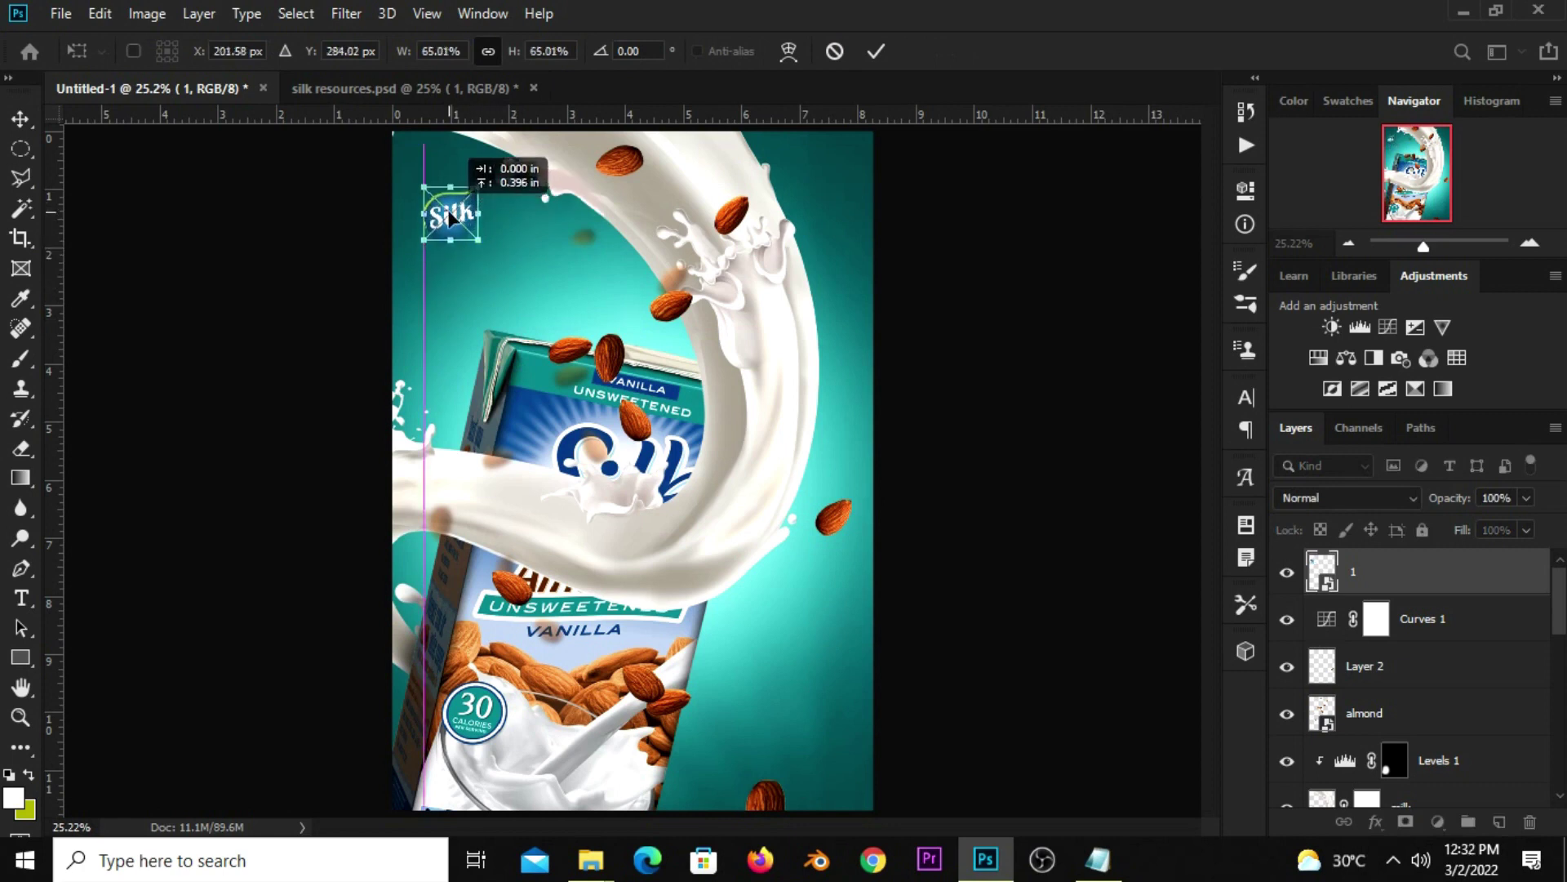
key("Return")
key("shift+Up")
key("shift+Up")
key("shift+Up")
key("shift+Up")
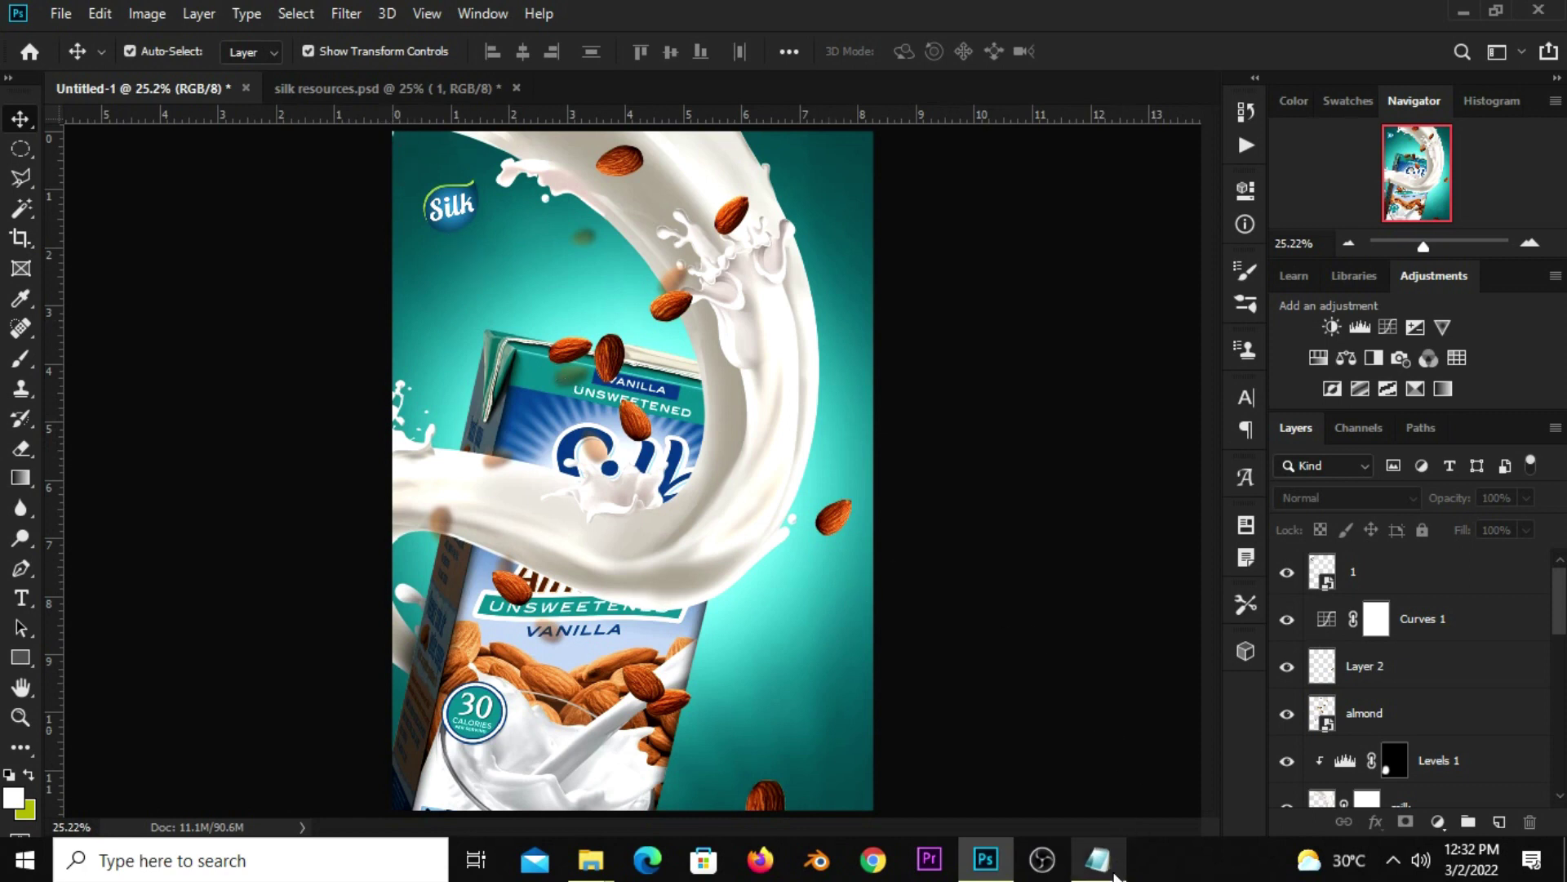
- Copy the word 'vanilla' from the Notepad notes
left_click(1098, 859)
left_click_drag(641, 137, 494, 146)
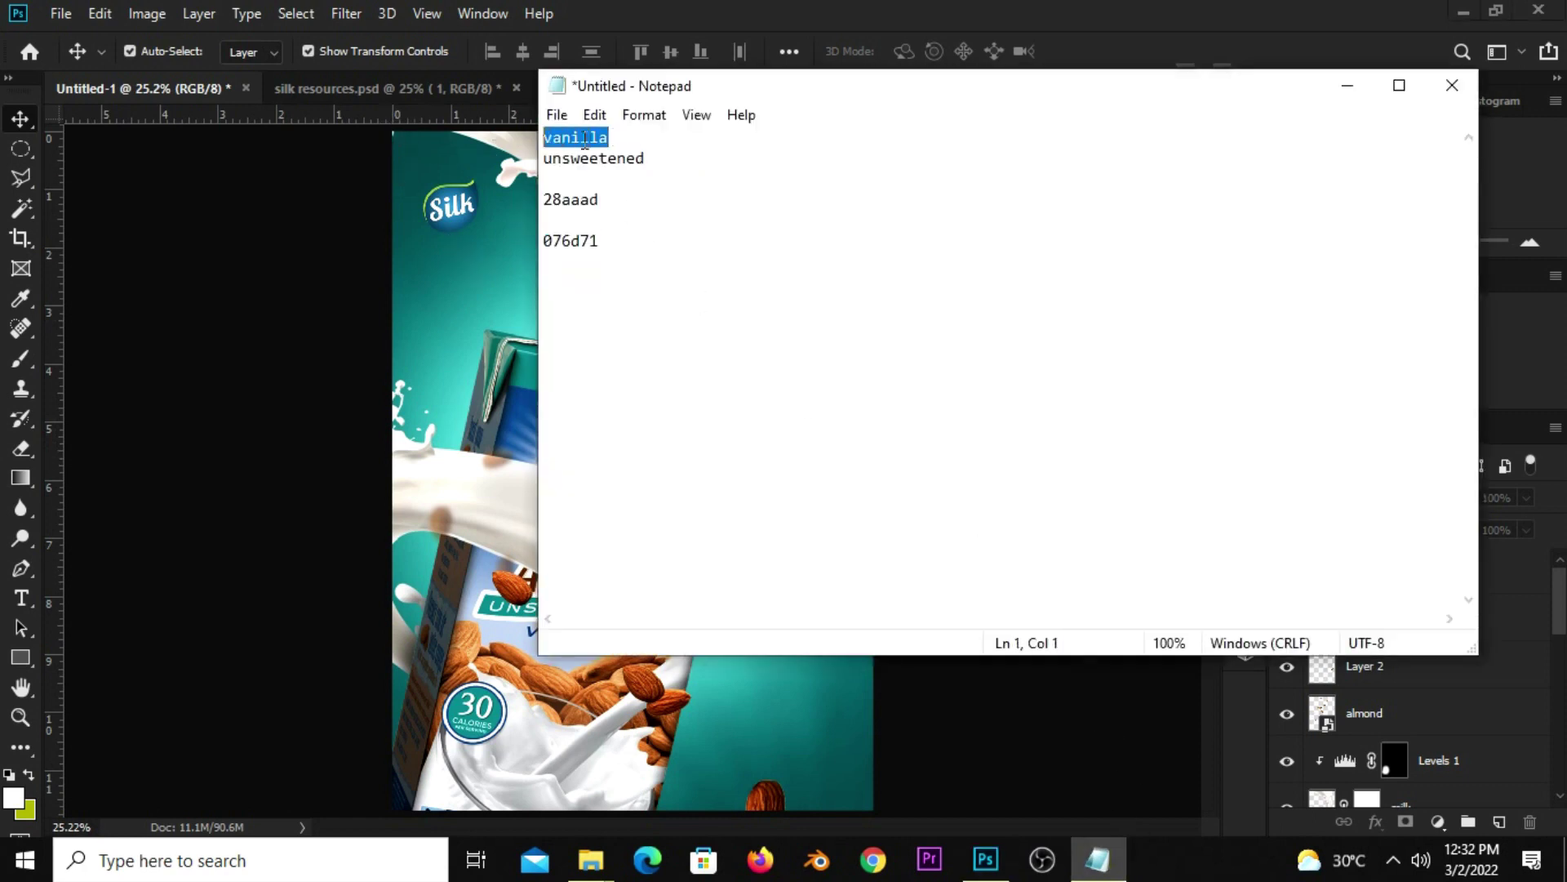
right_click(584, 139)
left_click(637, 214)
left_click(272, 478)
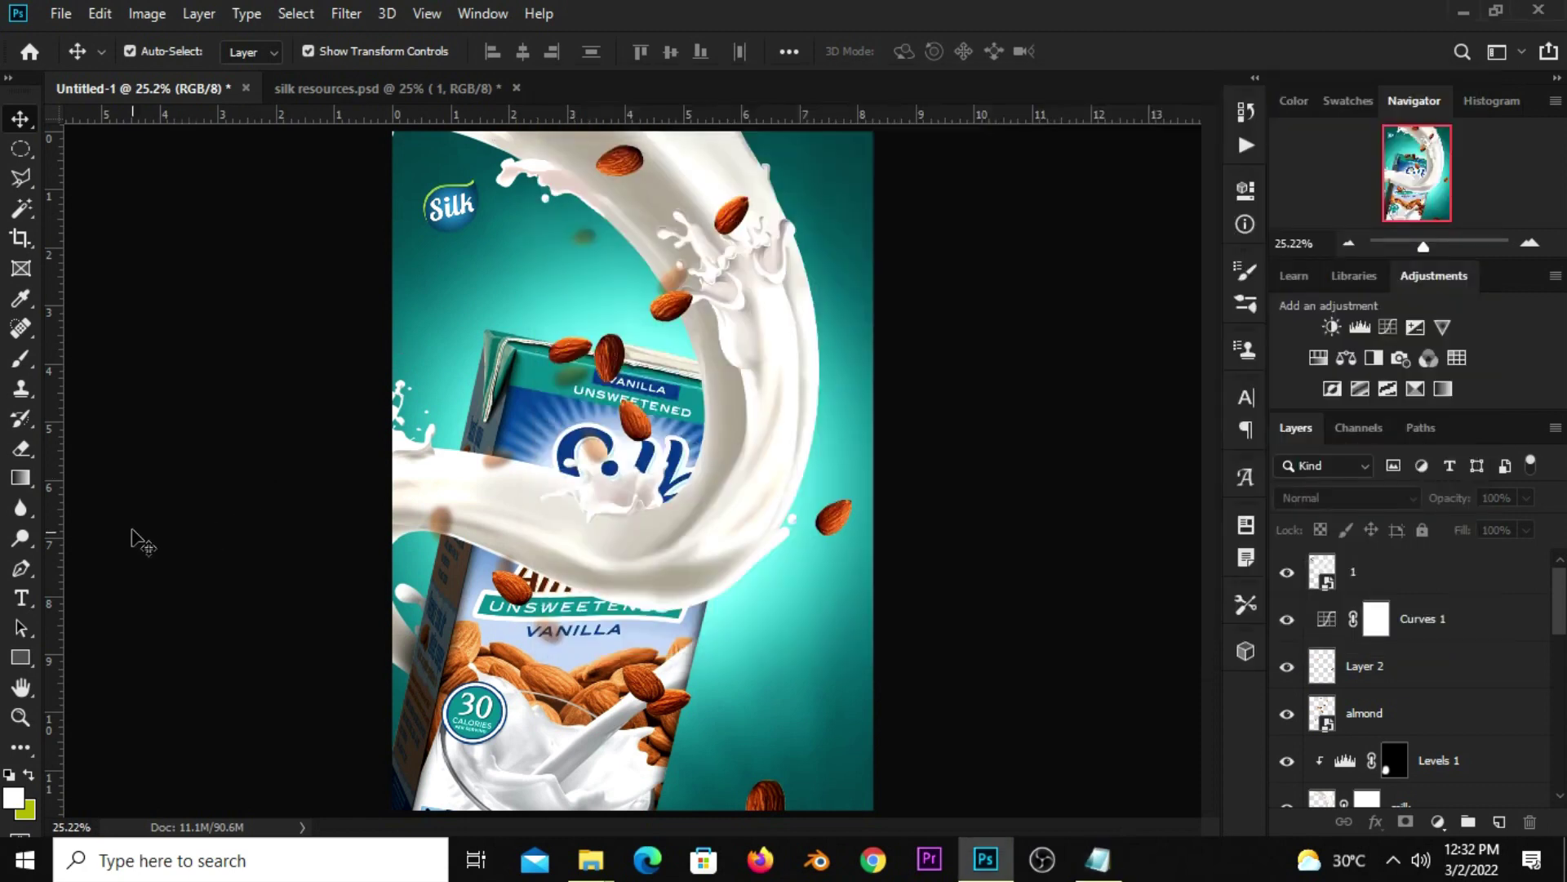
- Paste 'vanilla' as a white (#ffffff) text layer at the poster's bottom right
left_click(20, 598)
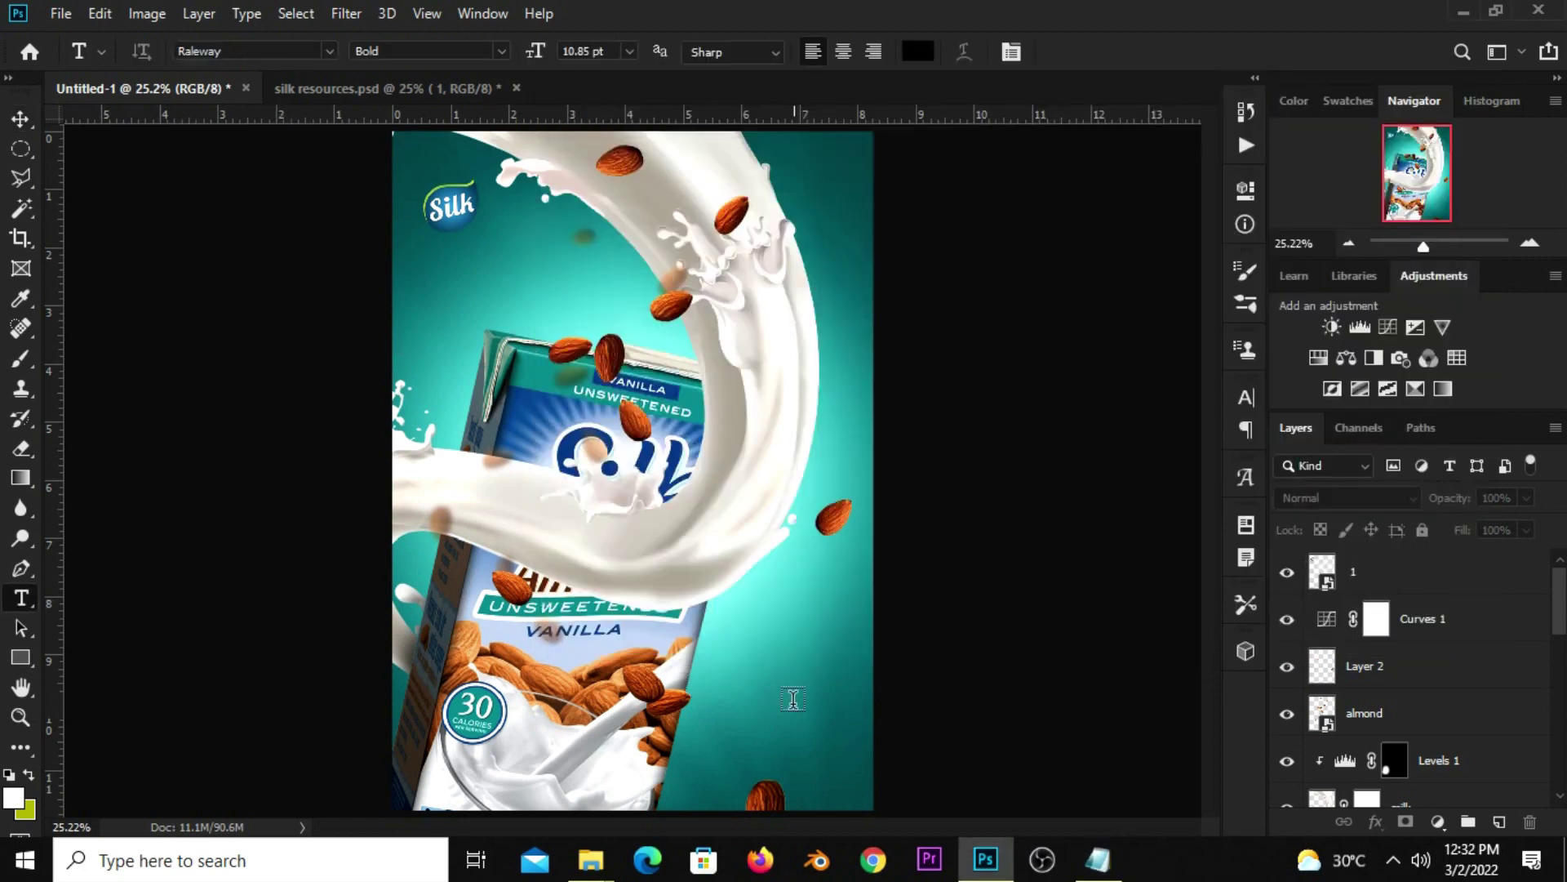
left_click(911, 52)
left_click(776, 280)
type("ffffff")
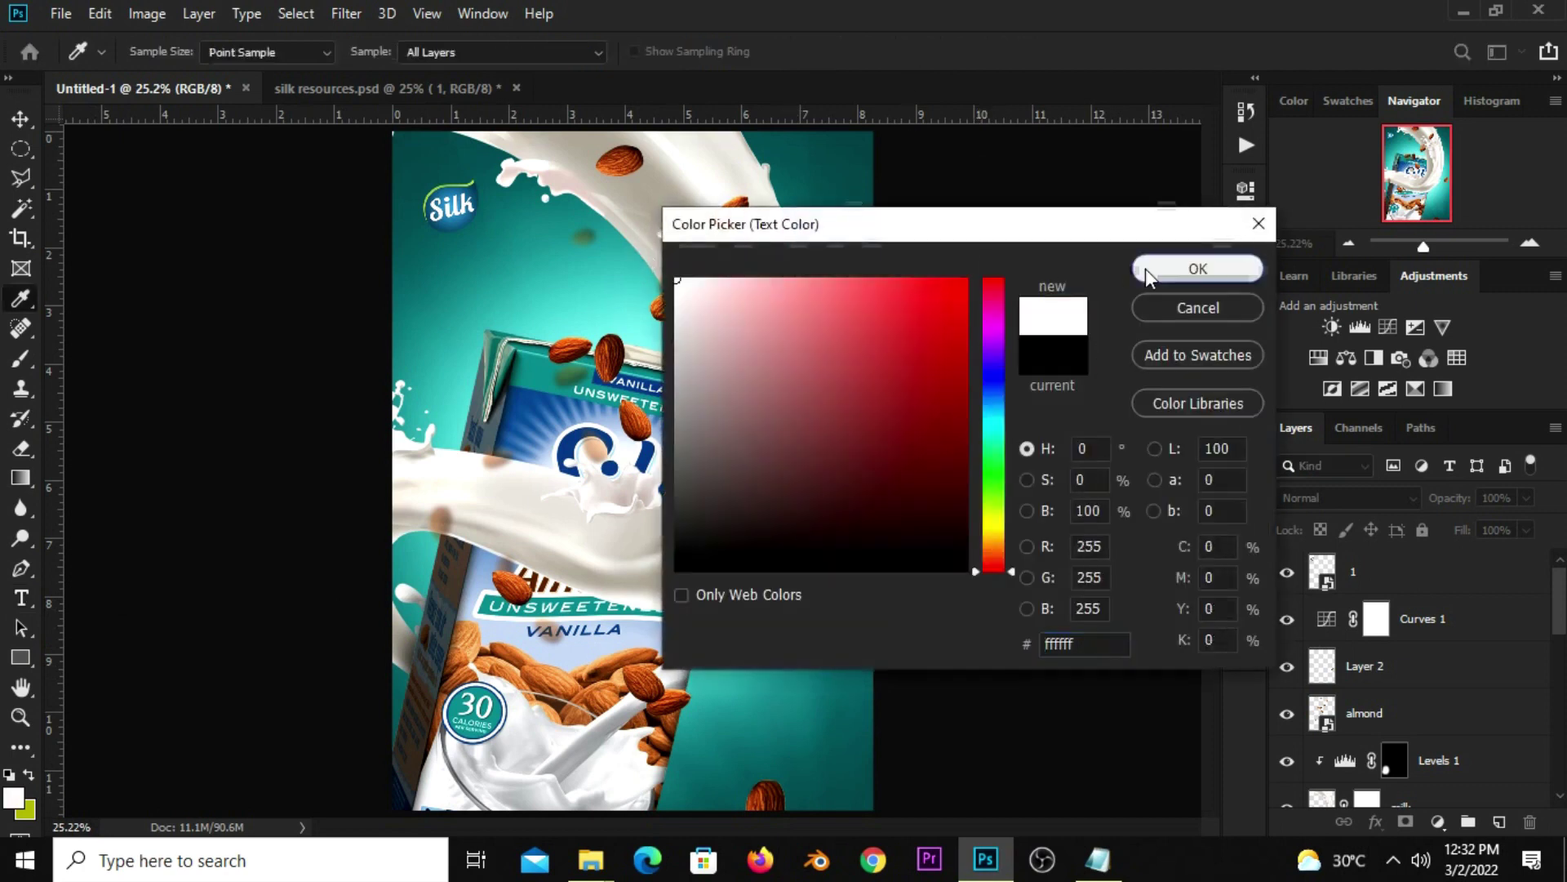
left_click(1147, 274)
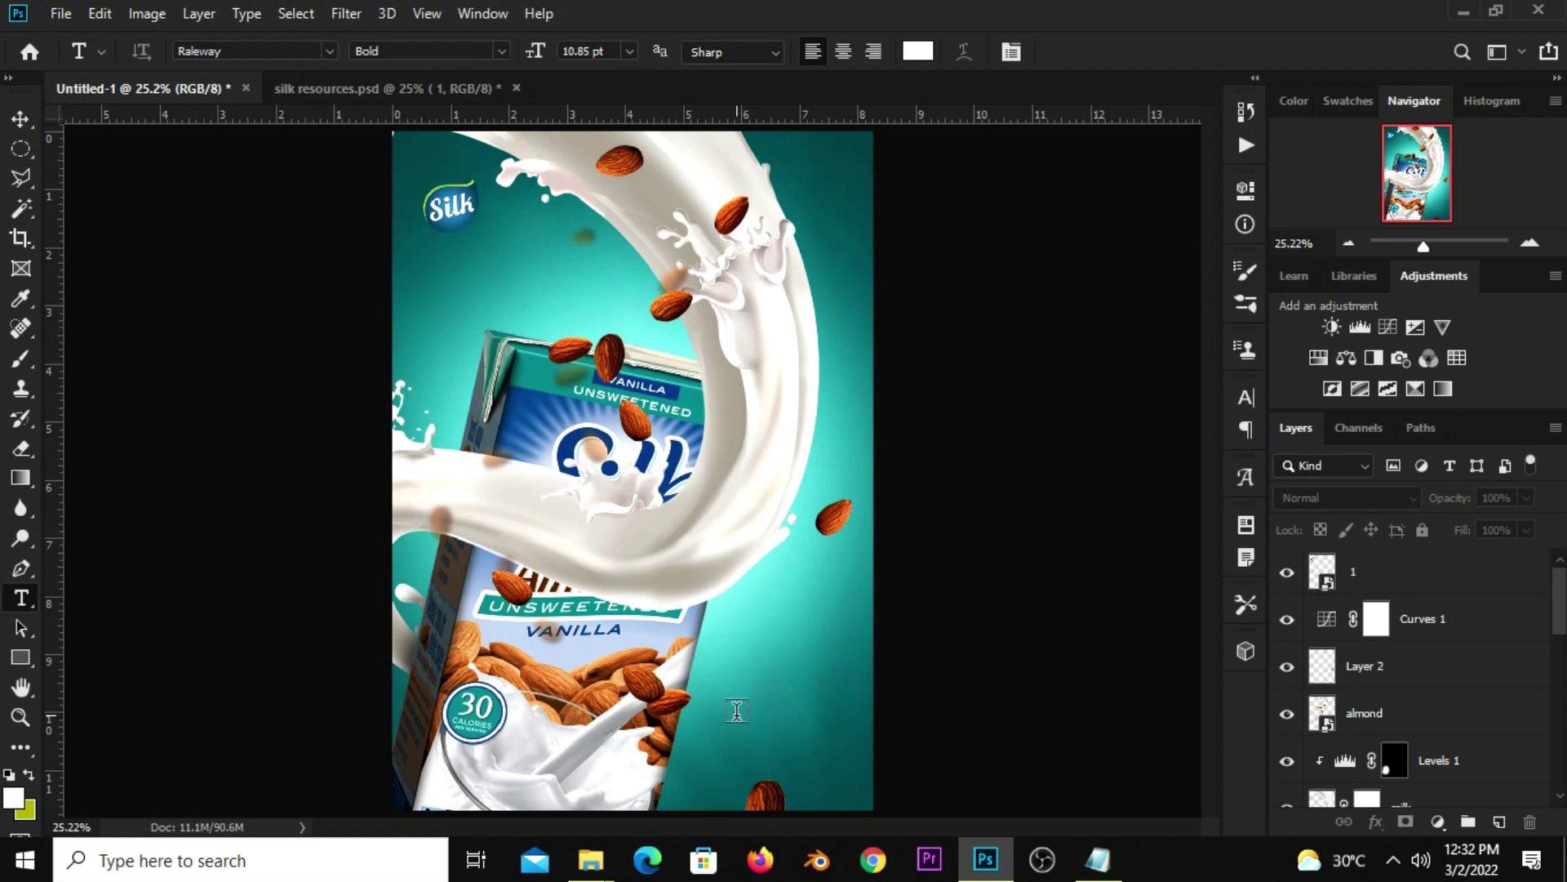
left_click(736, 711)
type("VANILLA")
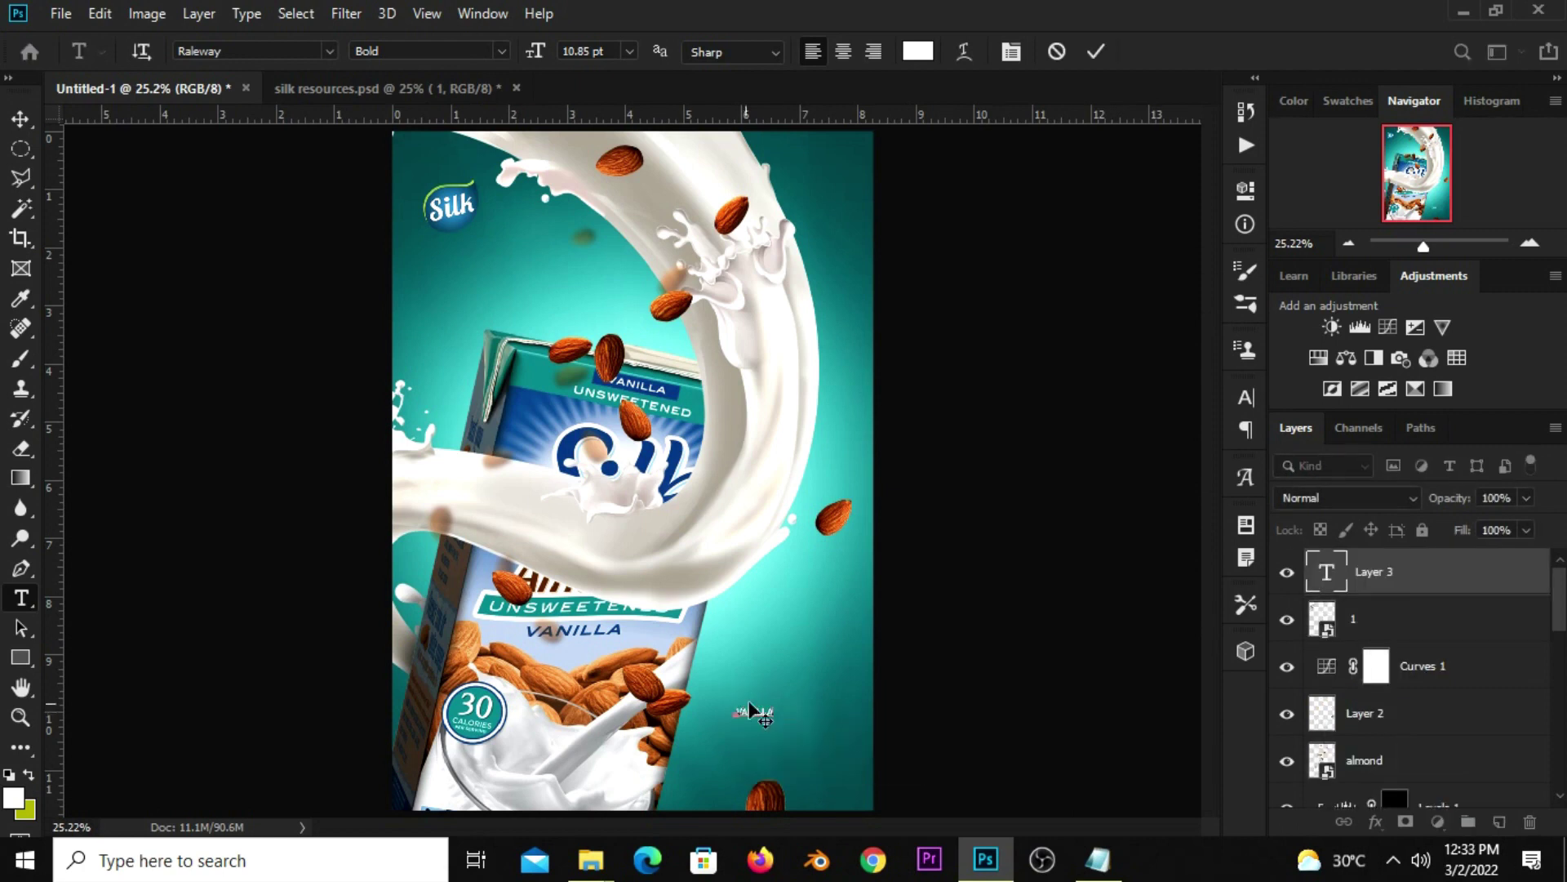
left_click(1096, 53)
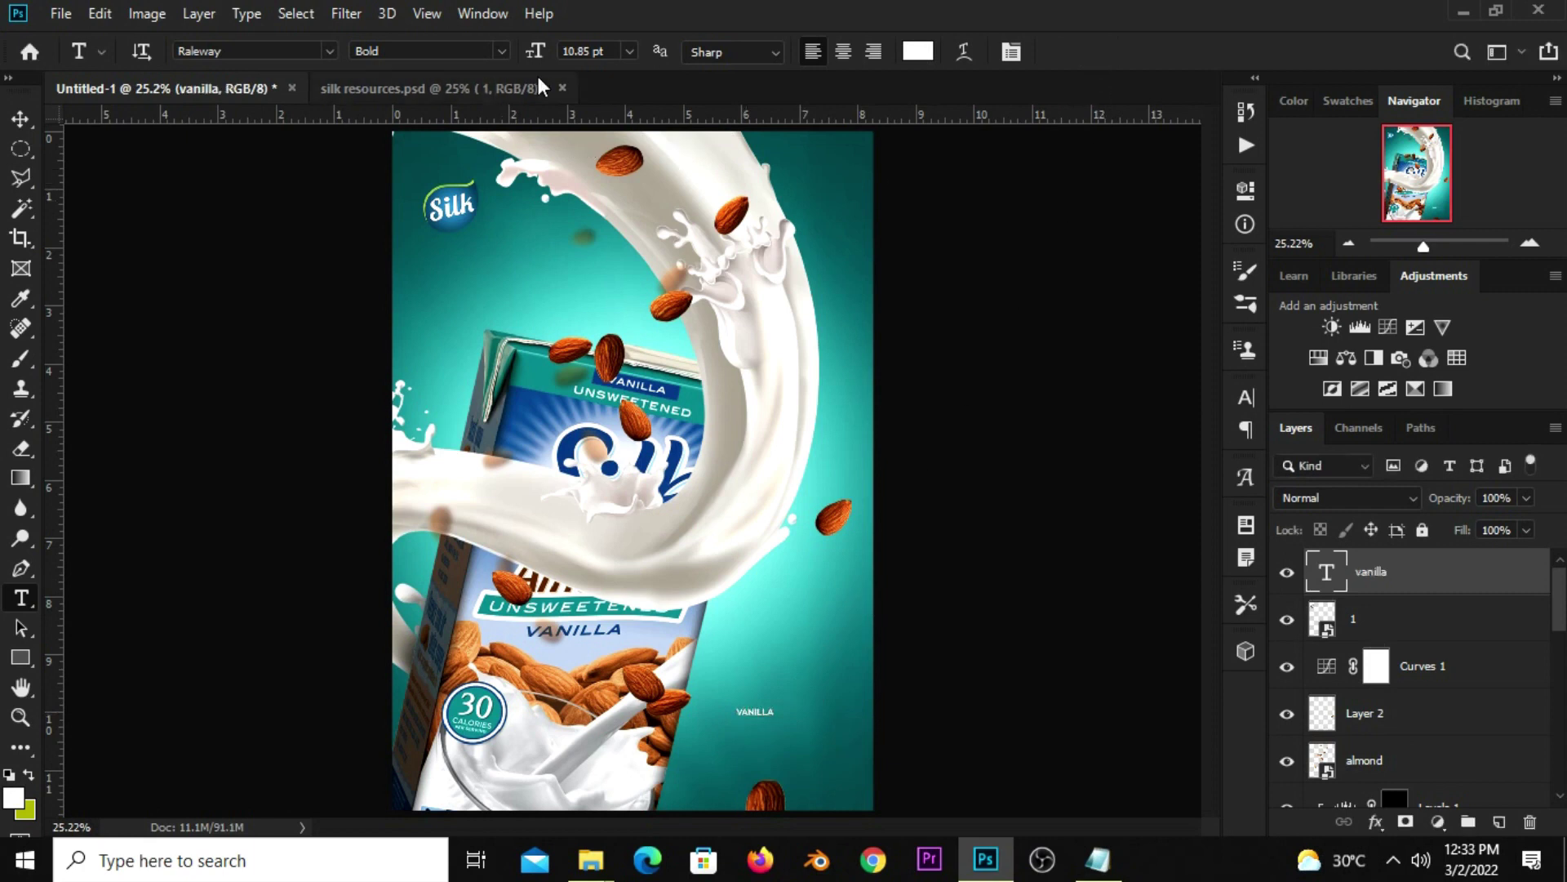
- Set the VANILLA text to Raleway Black at 30 pt
left_click(630, 52)
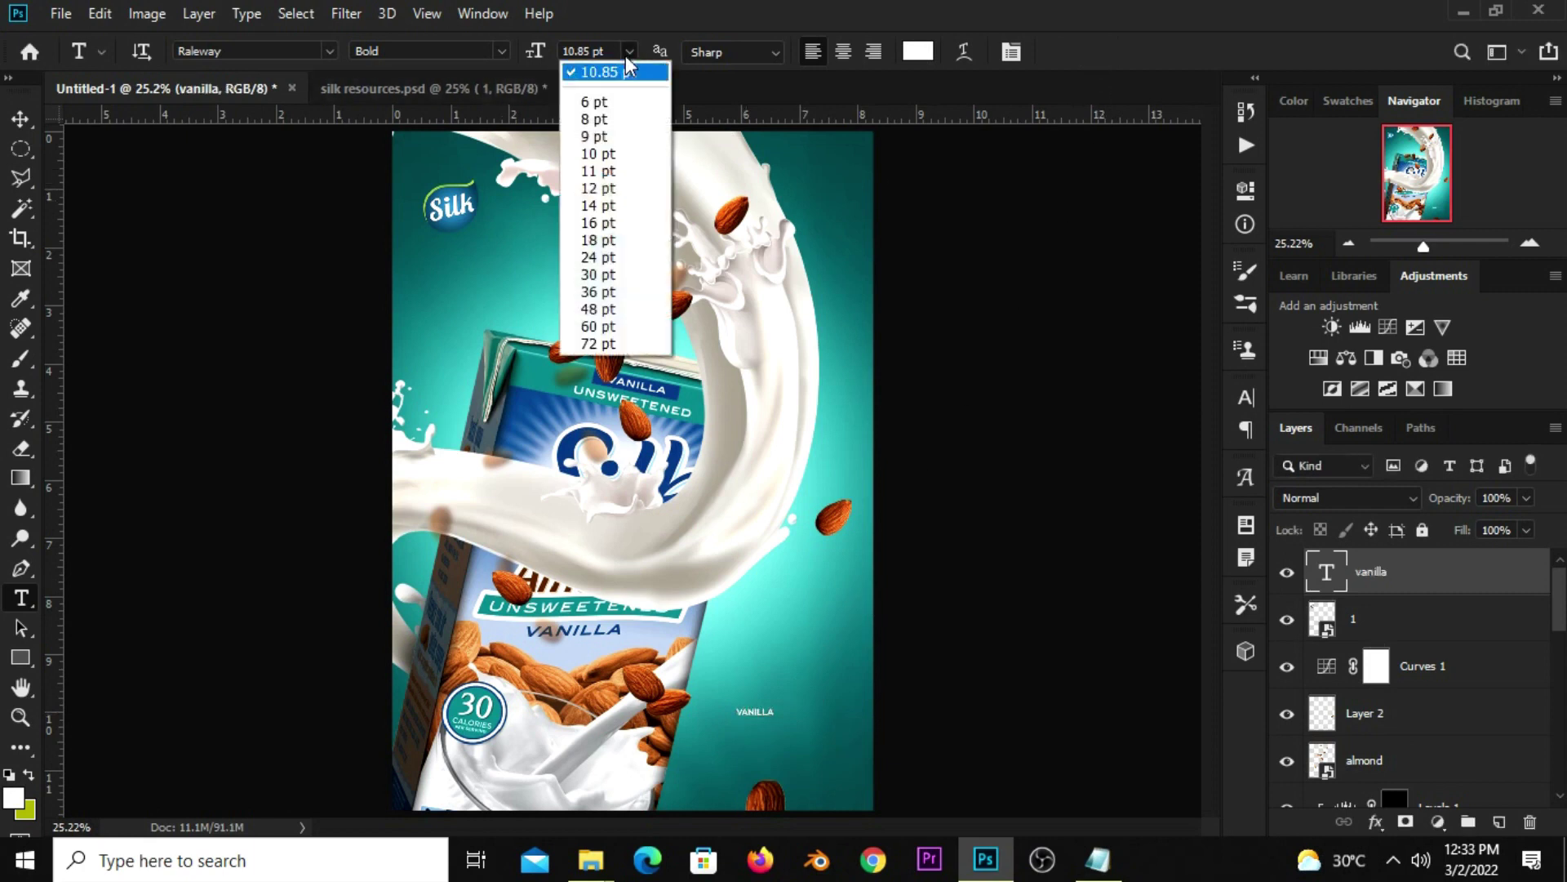
left_click(585, 282)
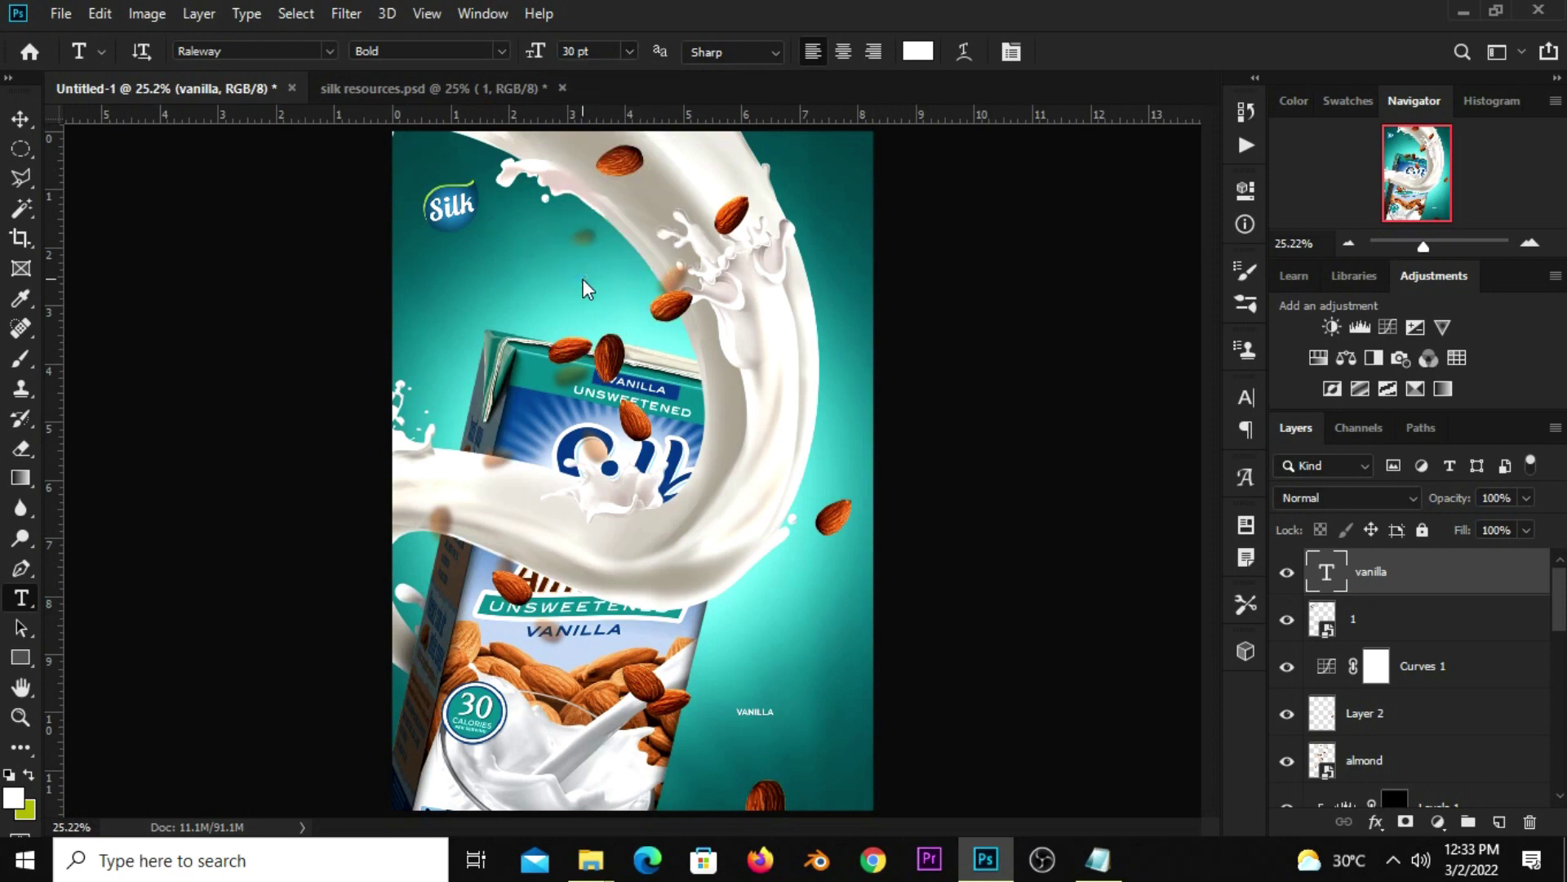
left_click(500, 52)
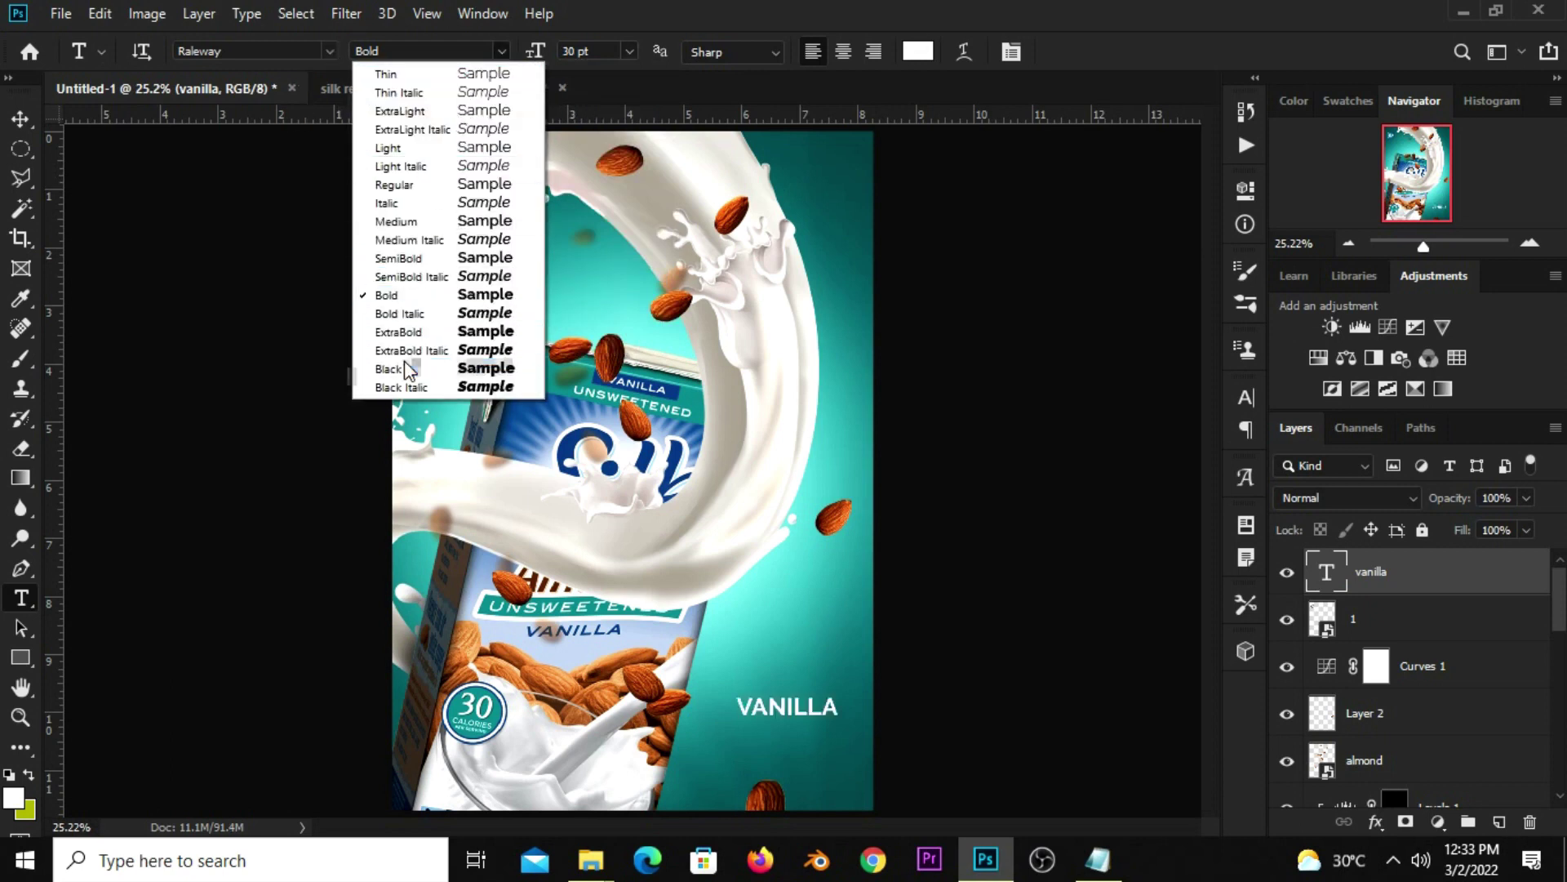
left_click(407, 369)
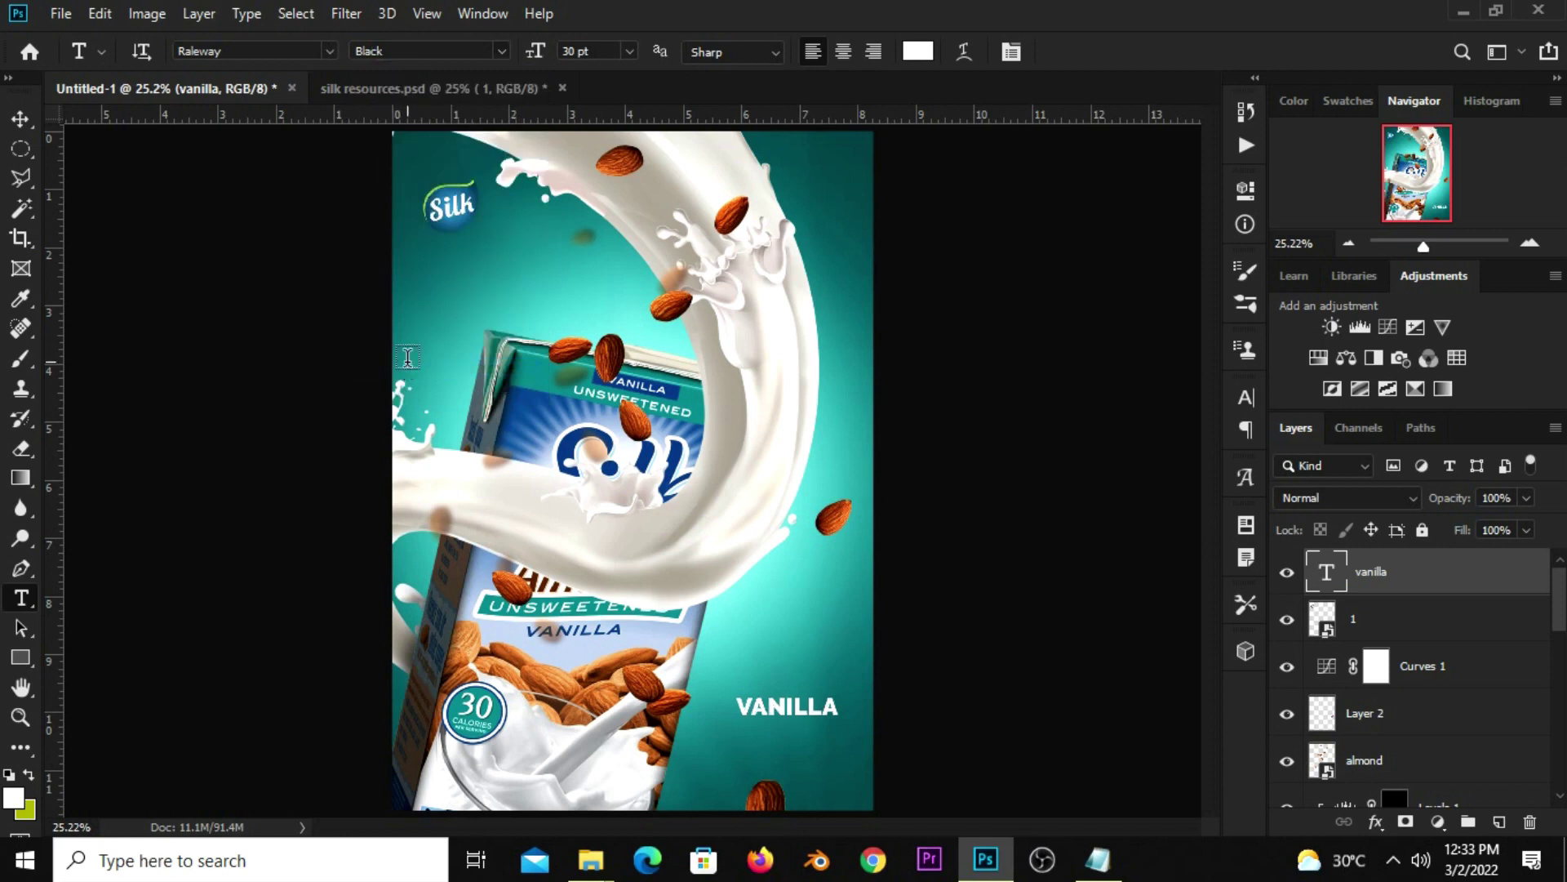
- Scale the VANILLA text up to about 175% with Free Transform
left_click(20, 118)
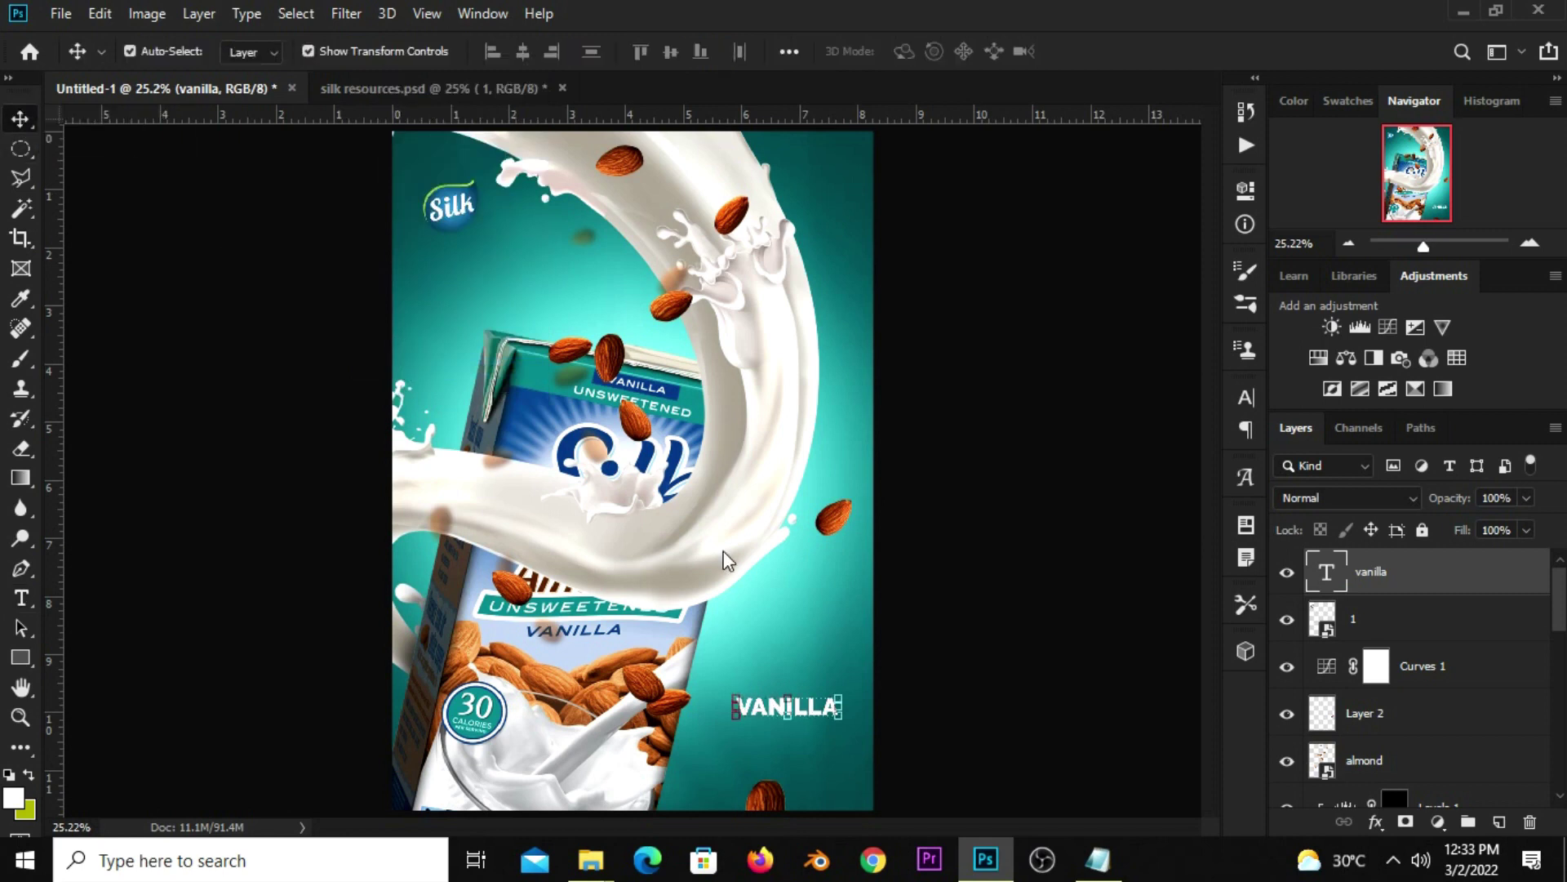
key("ctrl+t")
mouse_move(838, 693)
left_mouse_down()
mouse_move(825, 694)
mouse_move(866, 729)
left_mouse_up()
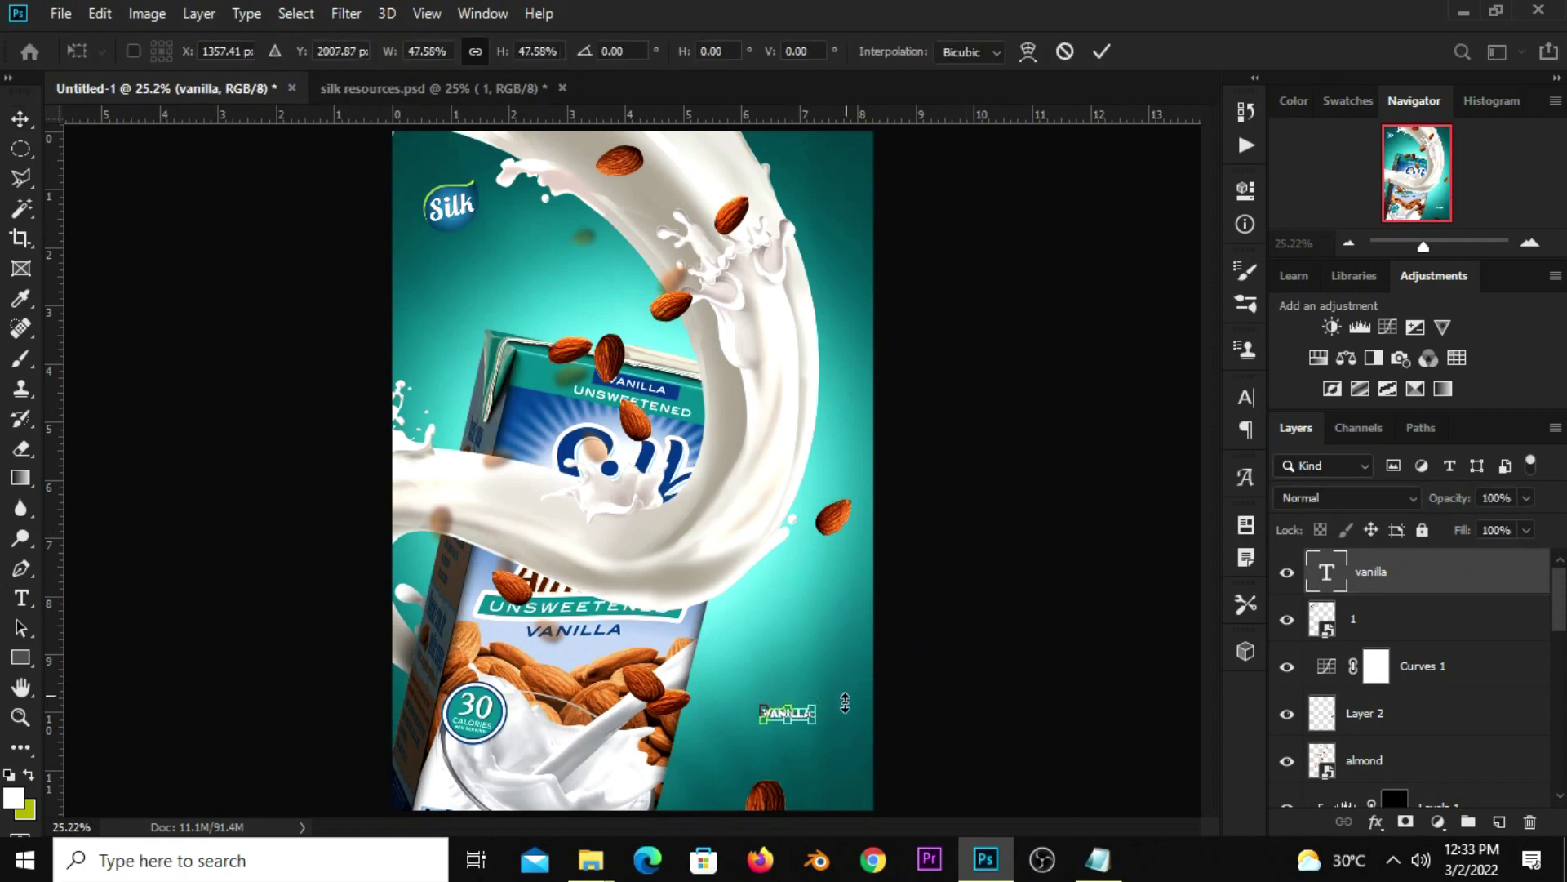
scroll(866, 733, "up", 5)
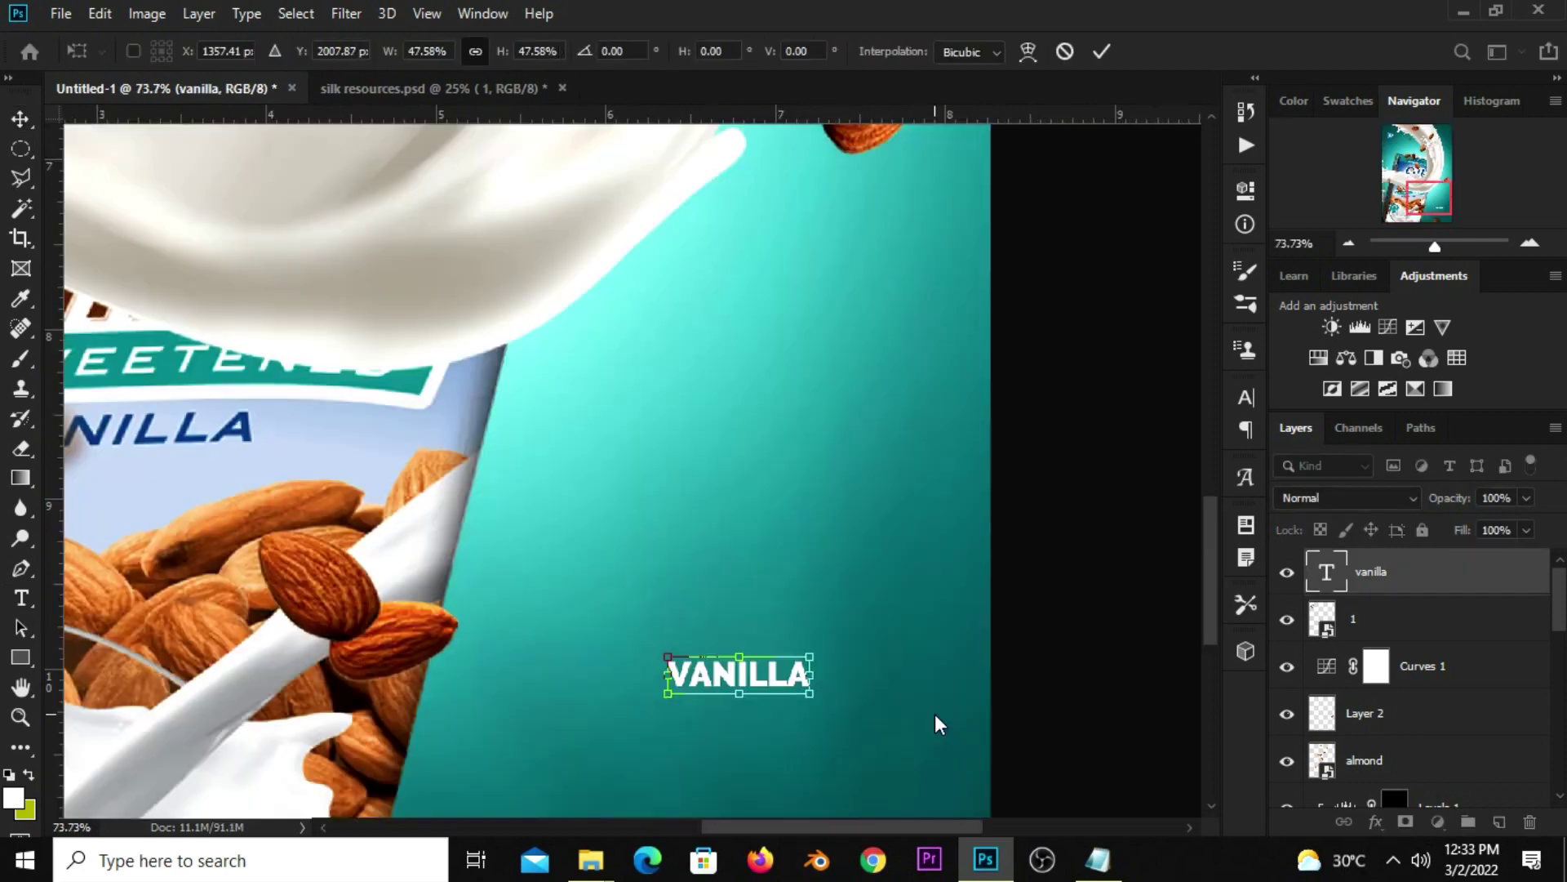
key("Return")
key("ctrl+t")
mouse_move(739, 688)
left_mouse_down()
mouse_move(744, 722)
mouse_move(733, 695)
left_mouse_up()
key("Return")
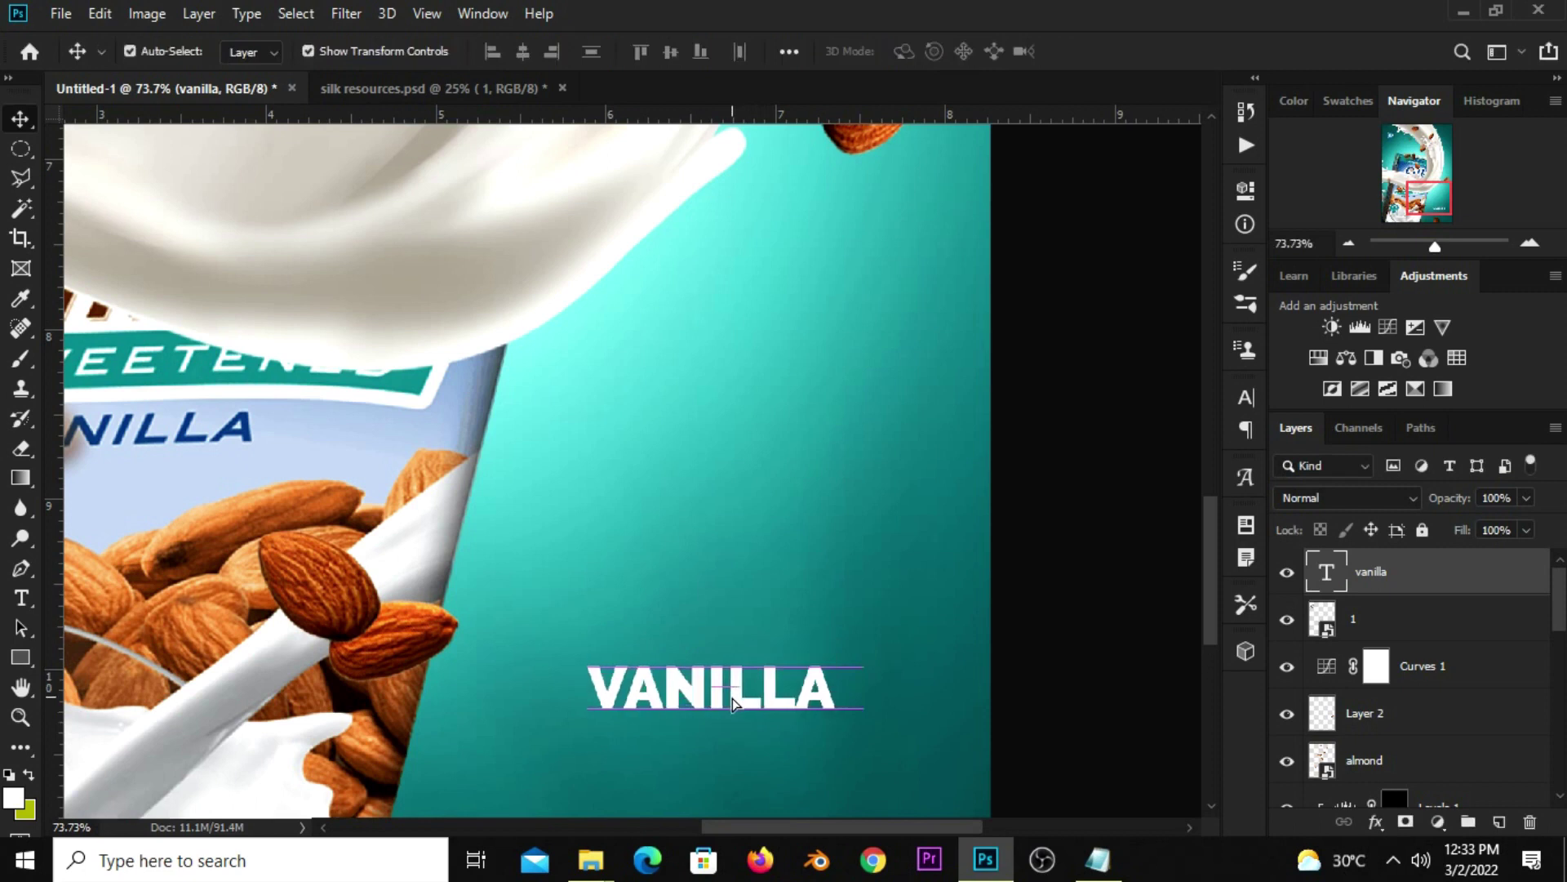
- Draw a white rectangle bar, Rectangle 1, beneath the VANILLA text
left_click(20, 658)
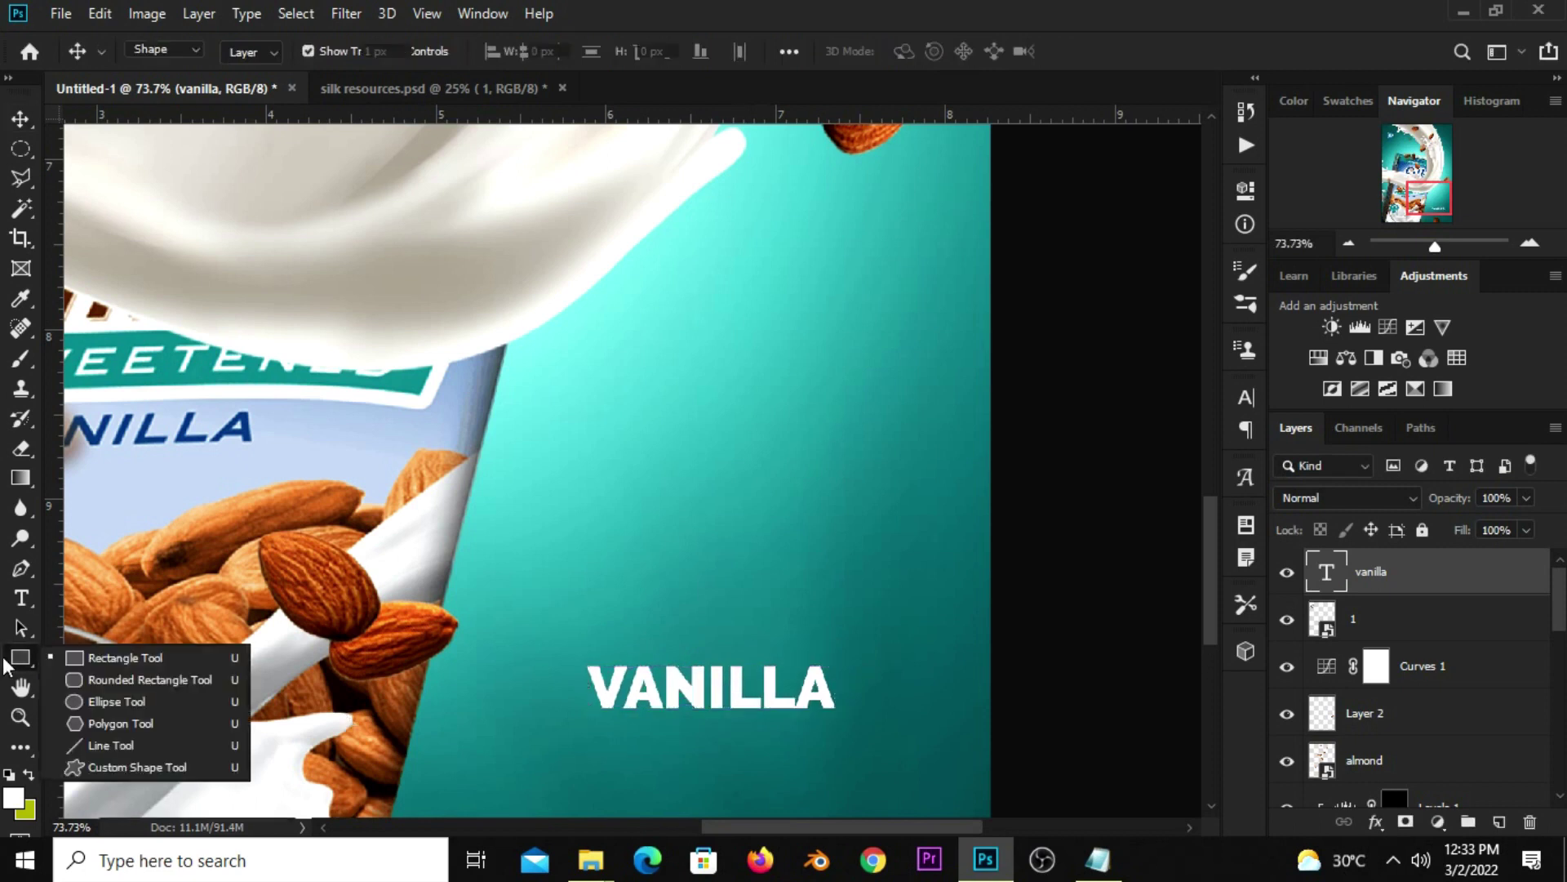
left_click(86, 655)
left_click(14, 660)
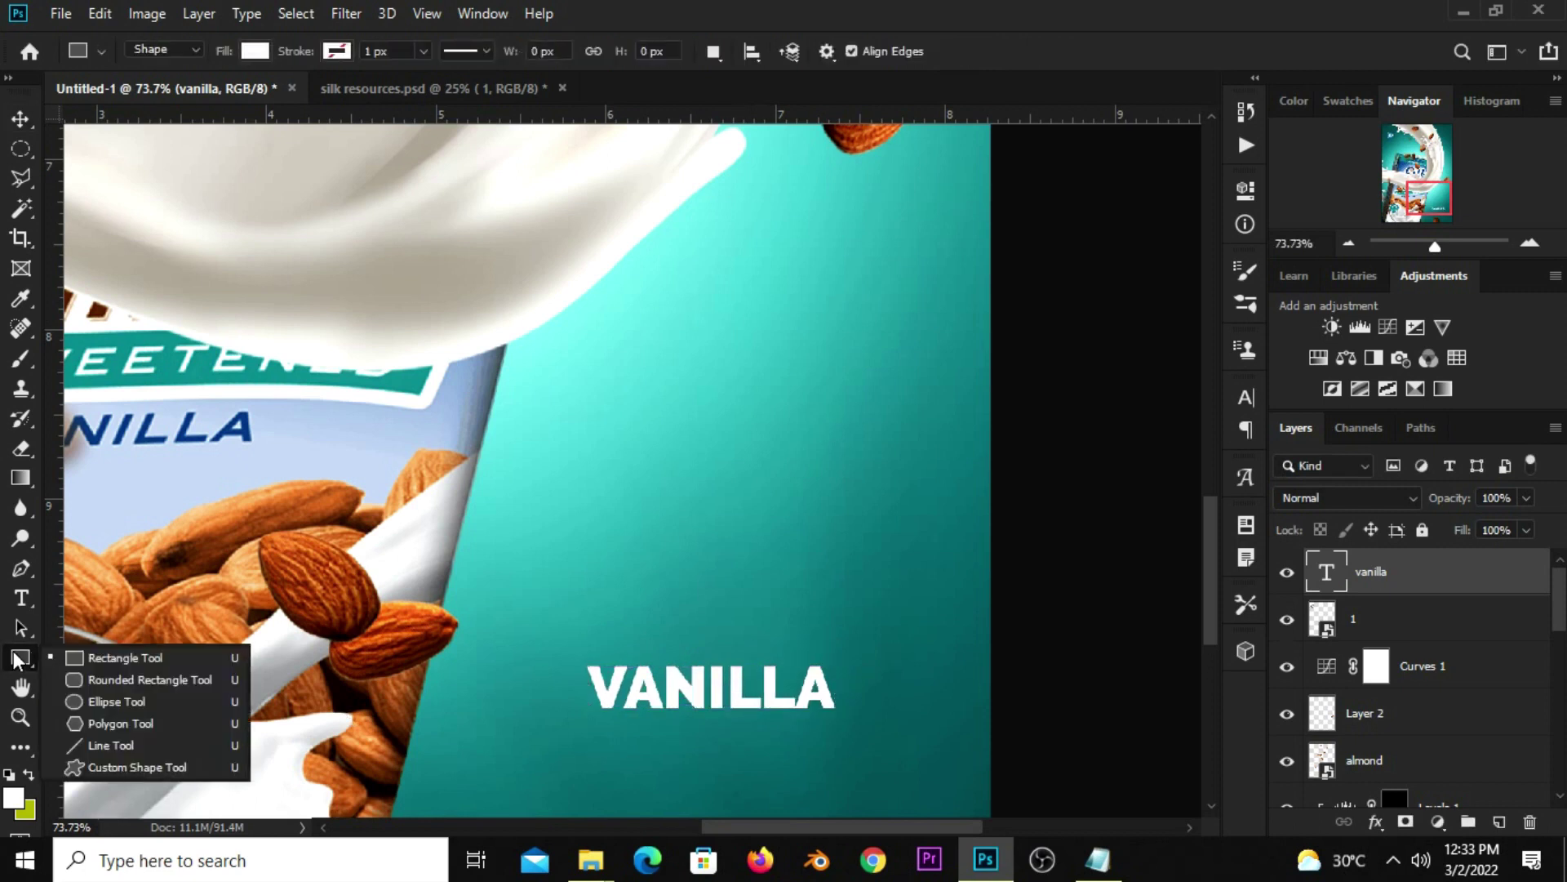
left_click(111, 657)
left_click_drag(584, 719, 843, 755)
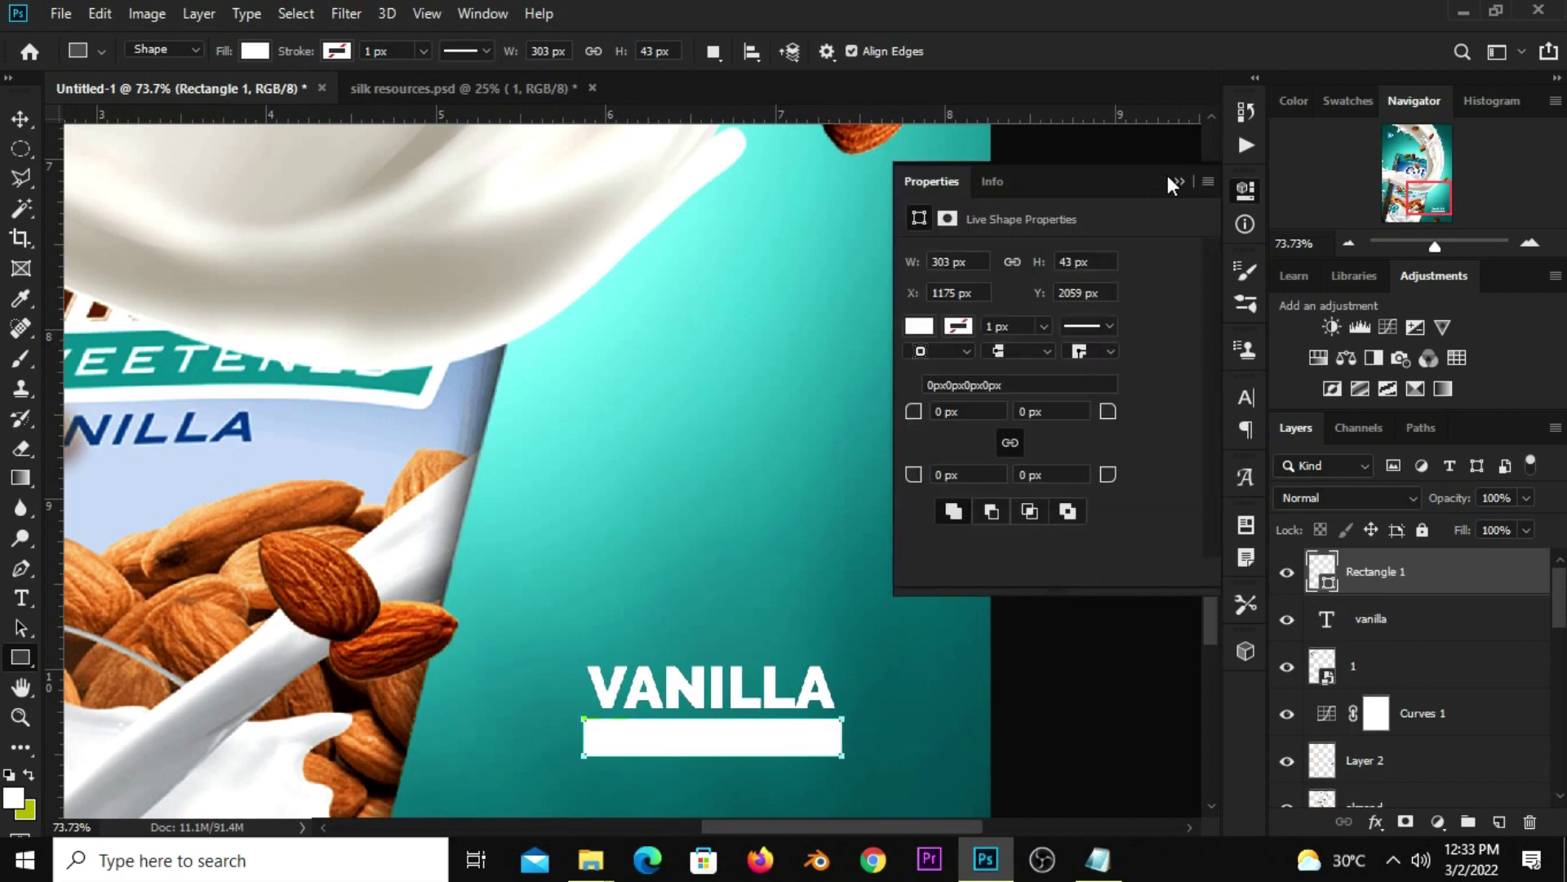
left_click(1178, 181)
left_click(12, 117)
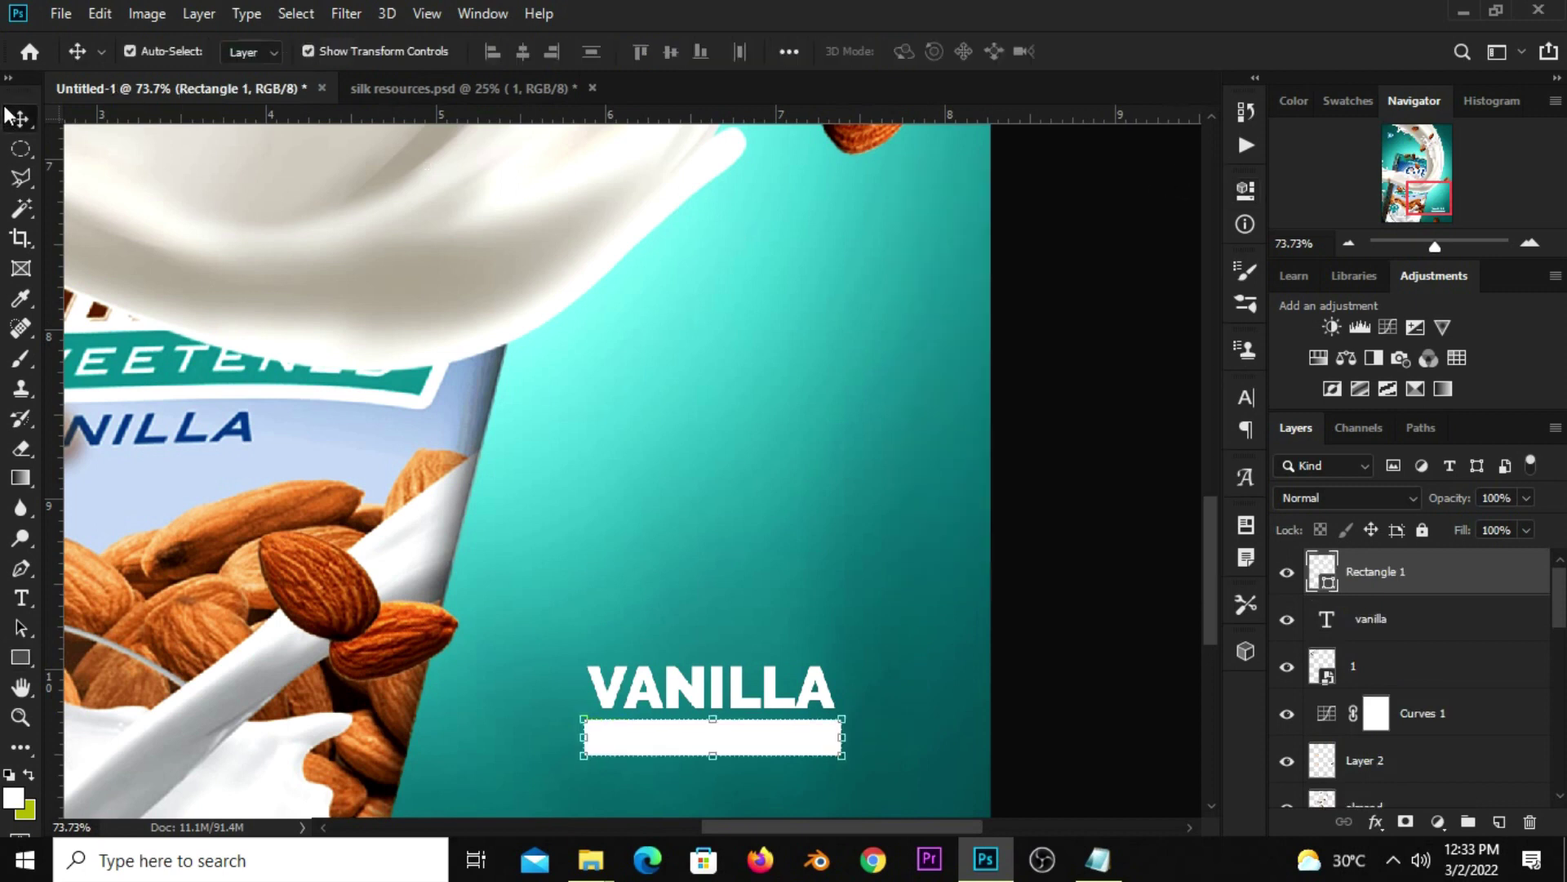
left_click(1125, 476)
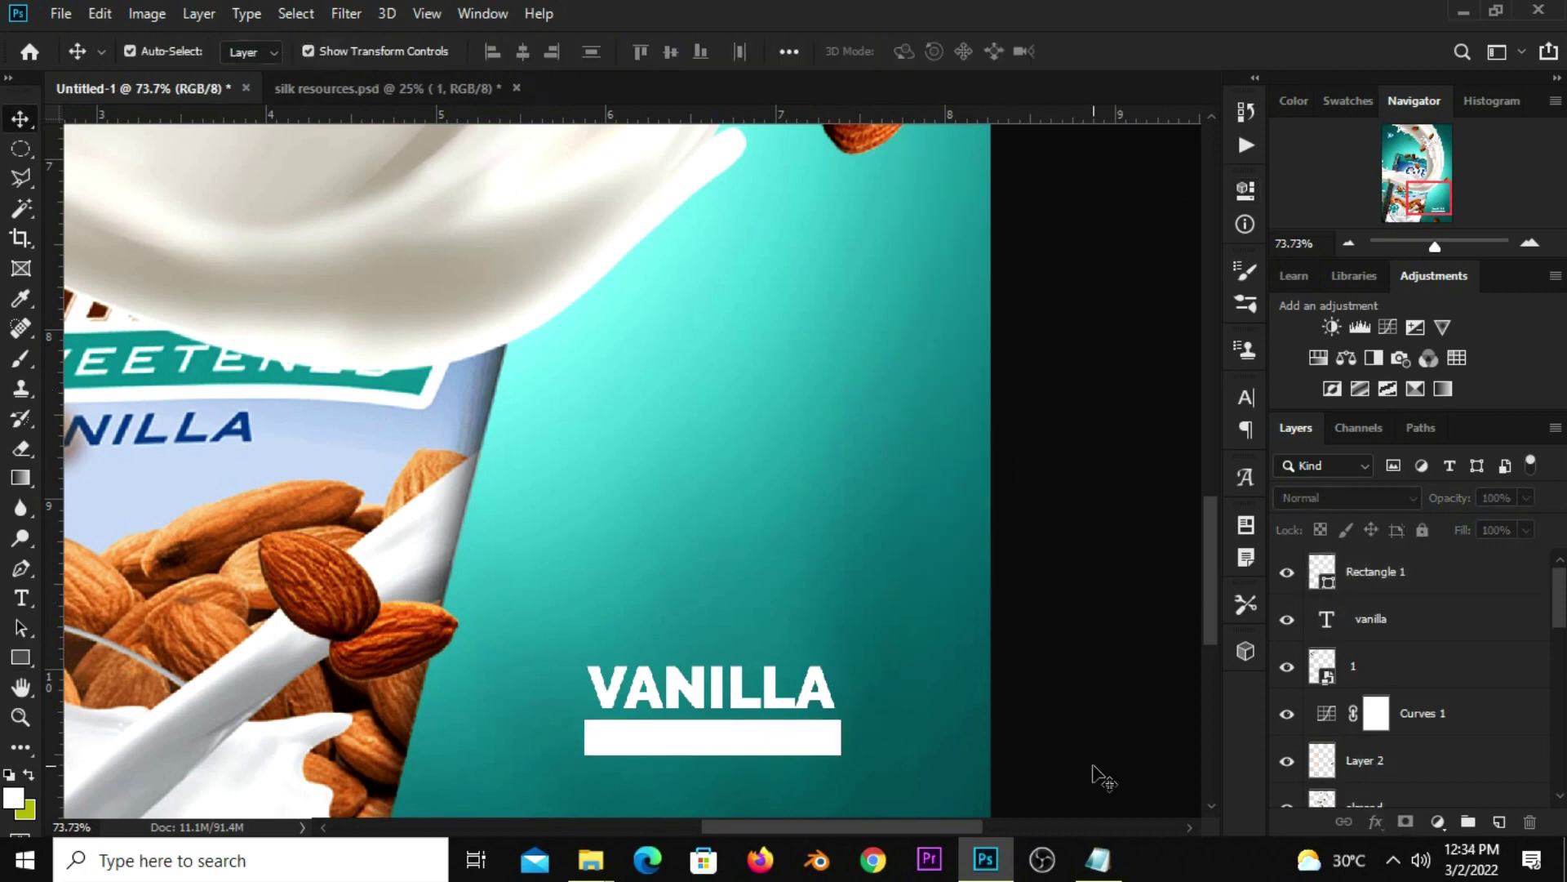
- Copy the word 'unsweetened' from the Notepad notes
left_click(1099, 860)
left_click_drag(646, 159, 545, 160)
right_click(582, 158)
left_click(609, 234)
left_click(659, 51)
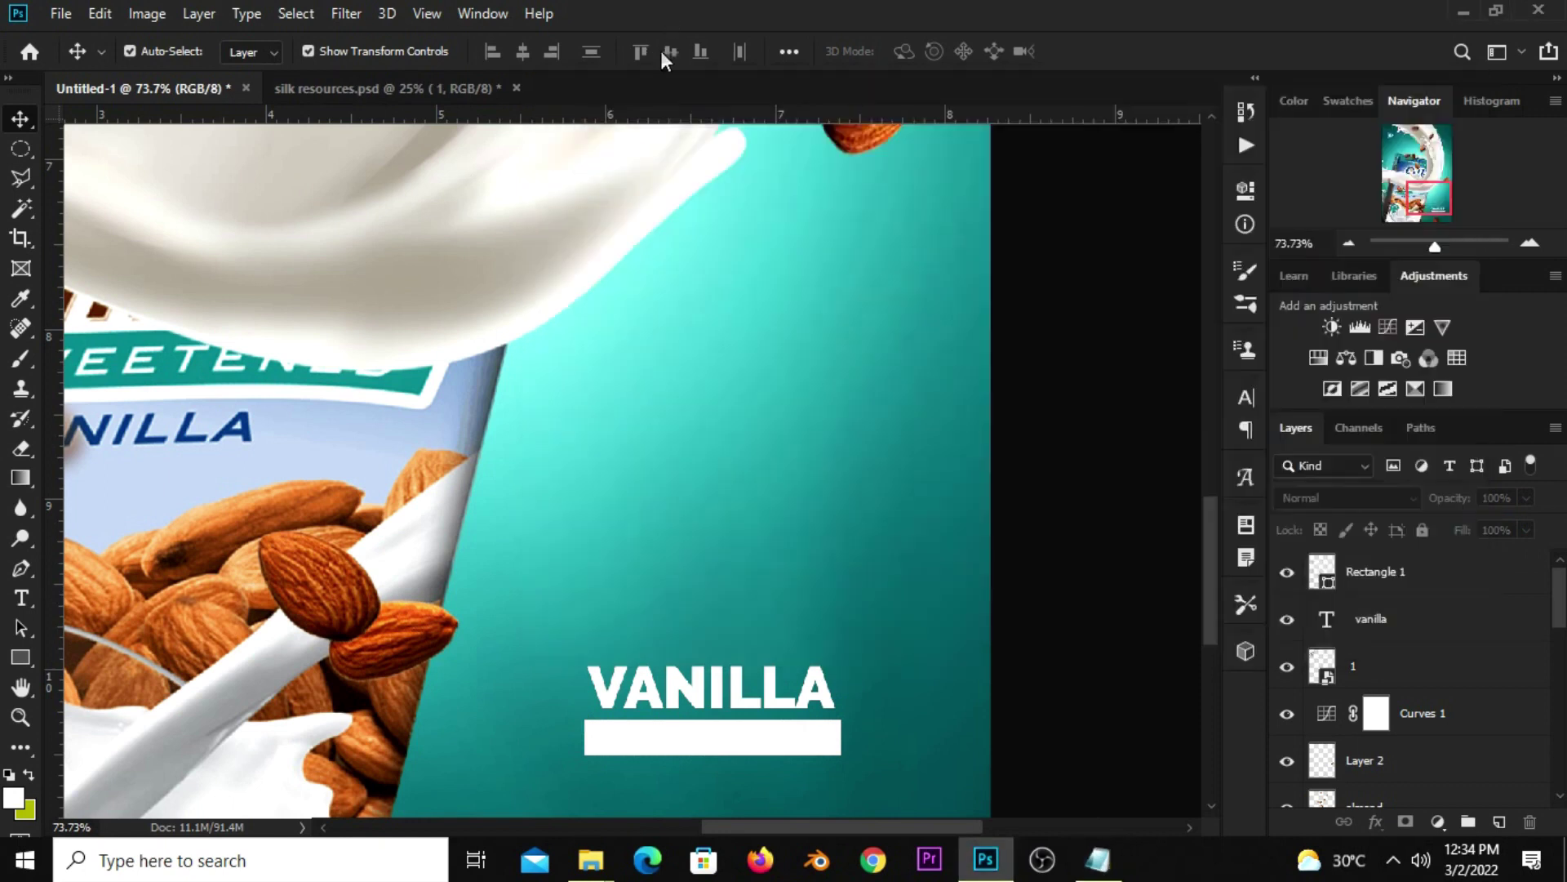
- Duplicate the VANILLA text layer and replace its text with UNSWEETENED
left_click(739, 698)
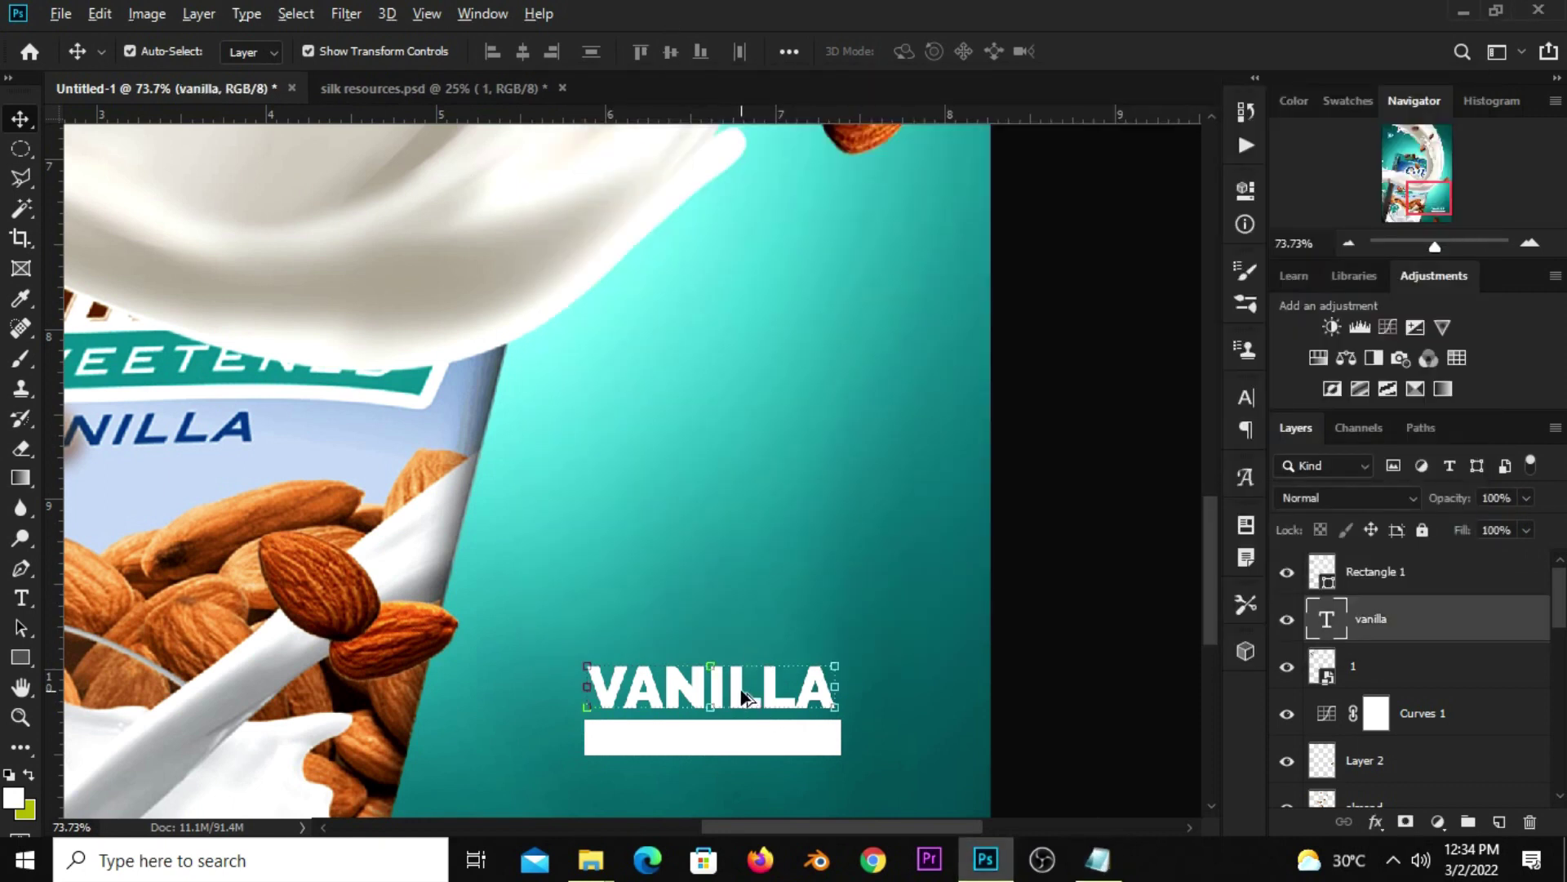
left_click_drag(741, 697, 739, 612)
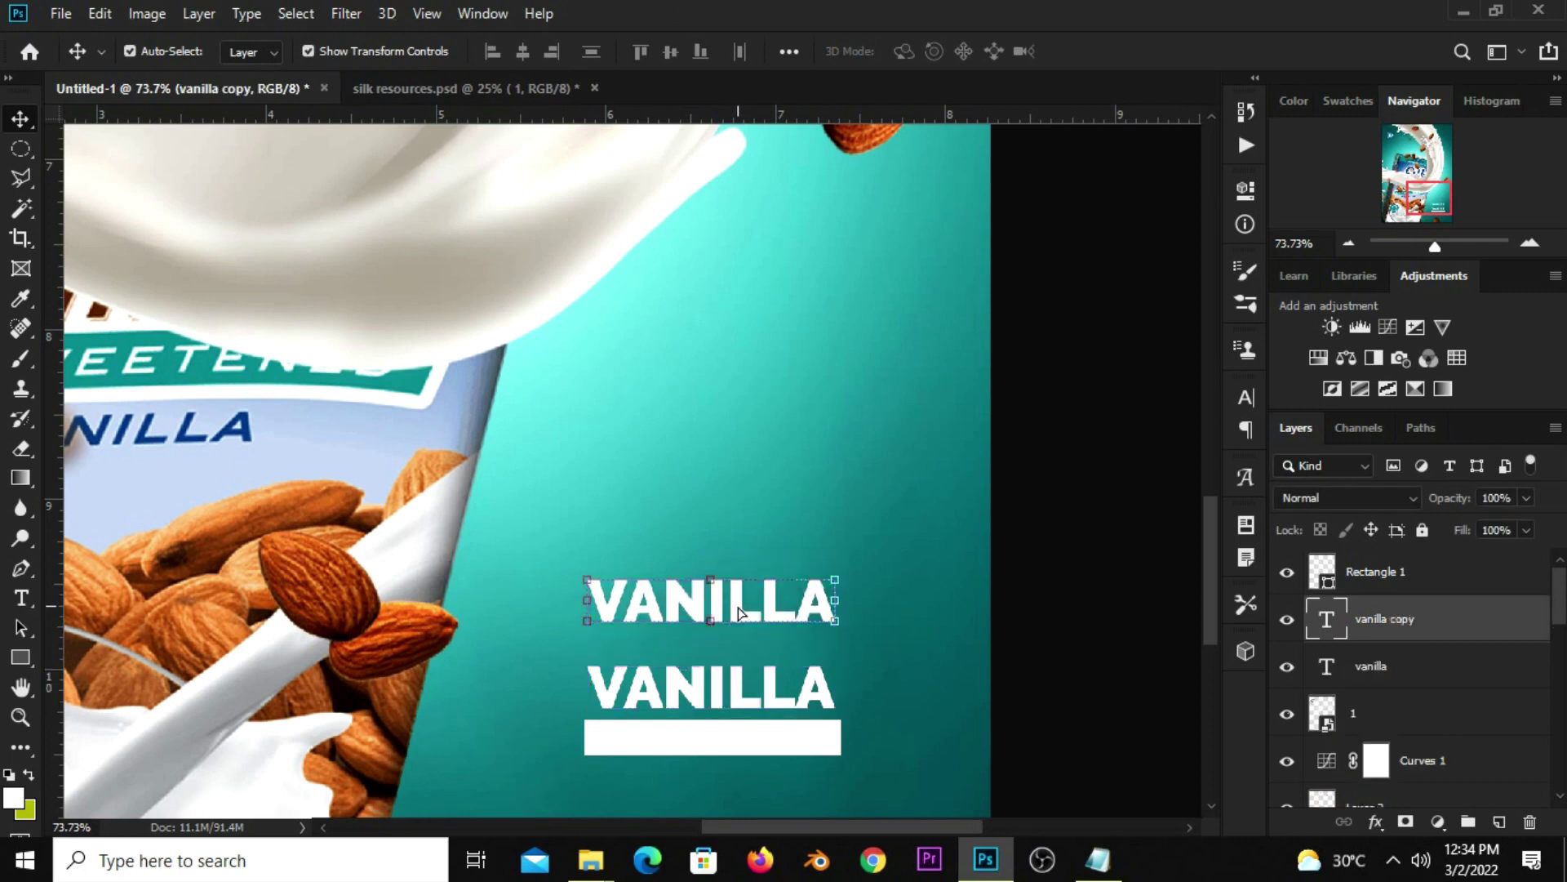
left_click(21, 598)
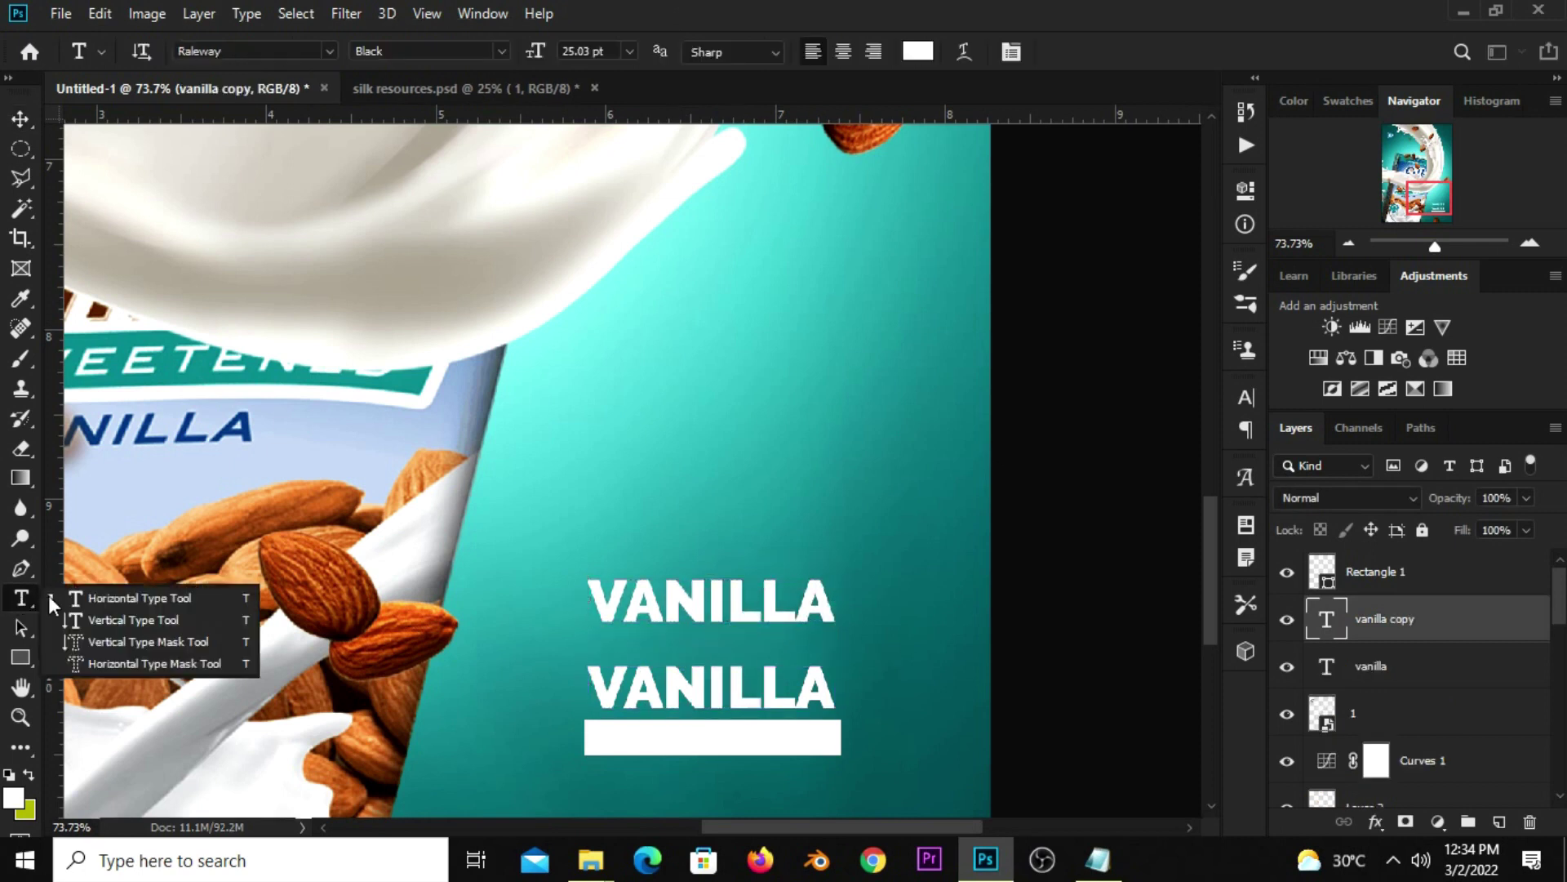
left_click(109, 601)
left_click(707, 593)
key("ctrl+a")
key("ctrl+v")
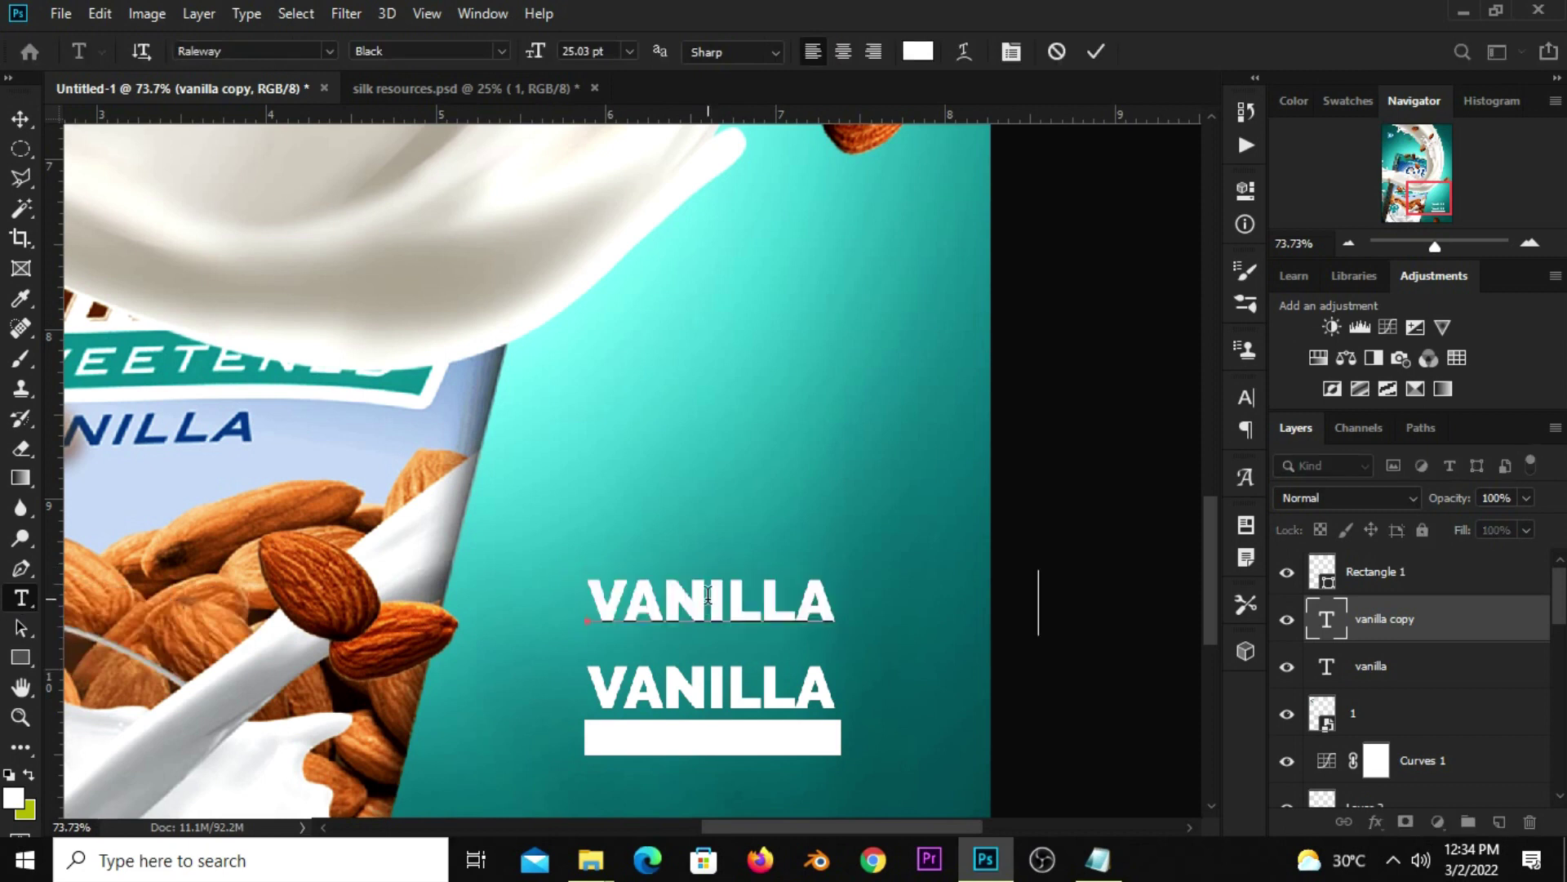
left_click(1096, 52)
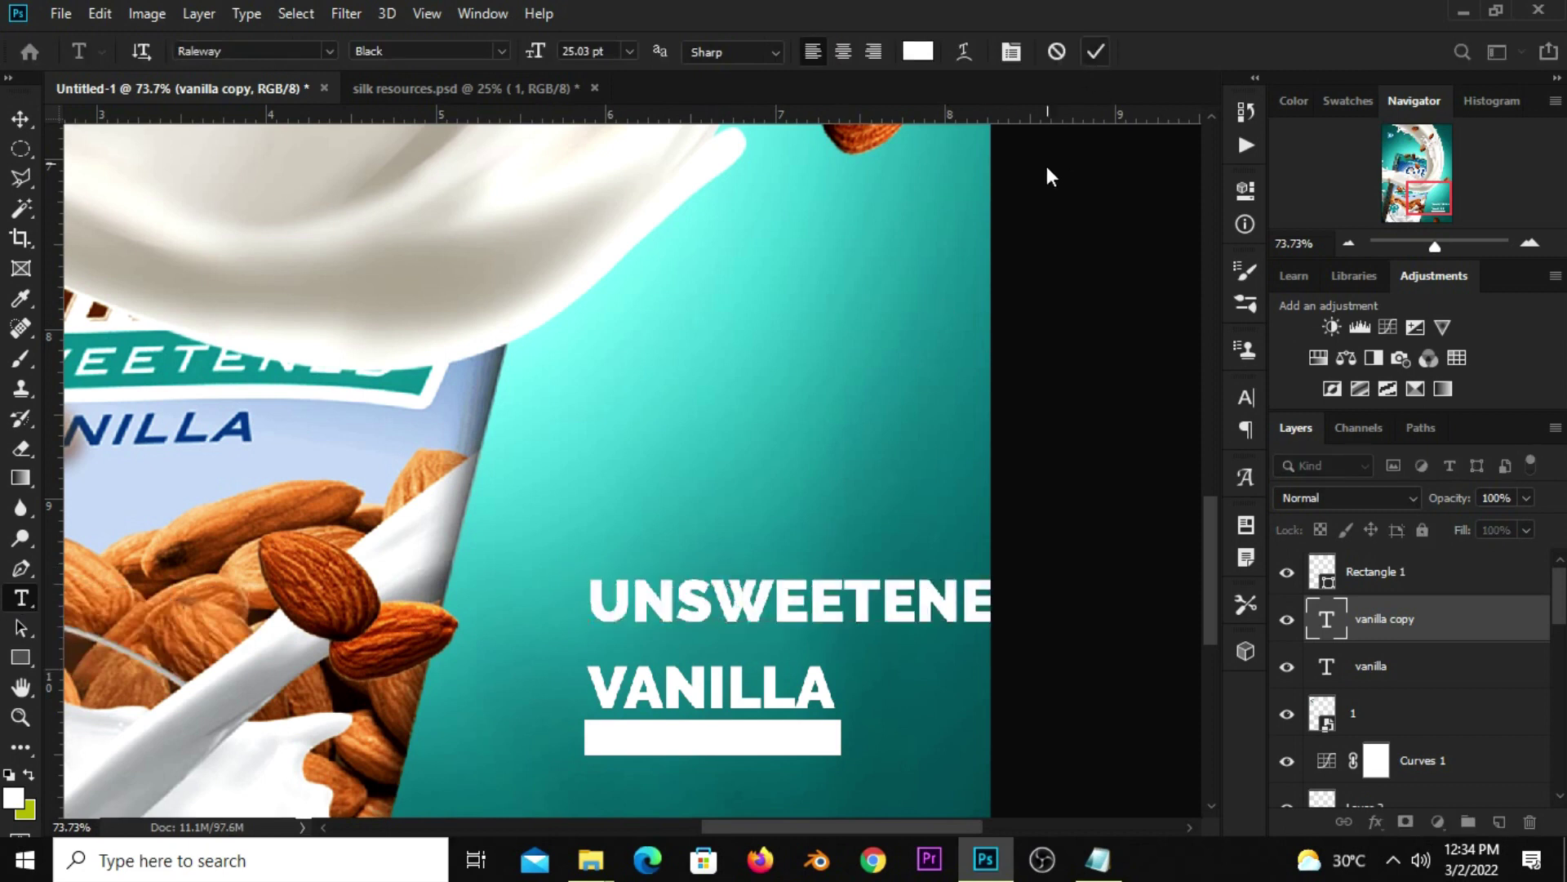
- Colour UNSWEETENED dark teal #0b5a5e sampled from the poster, in Regular weight
left_click(923, 57)
left_click(933, 698)
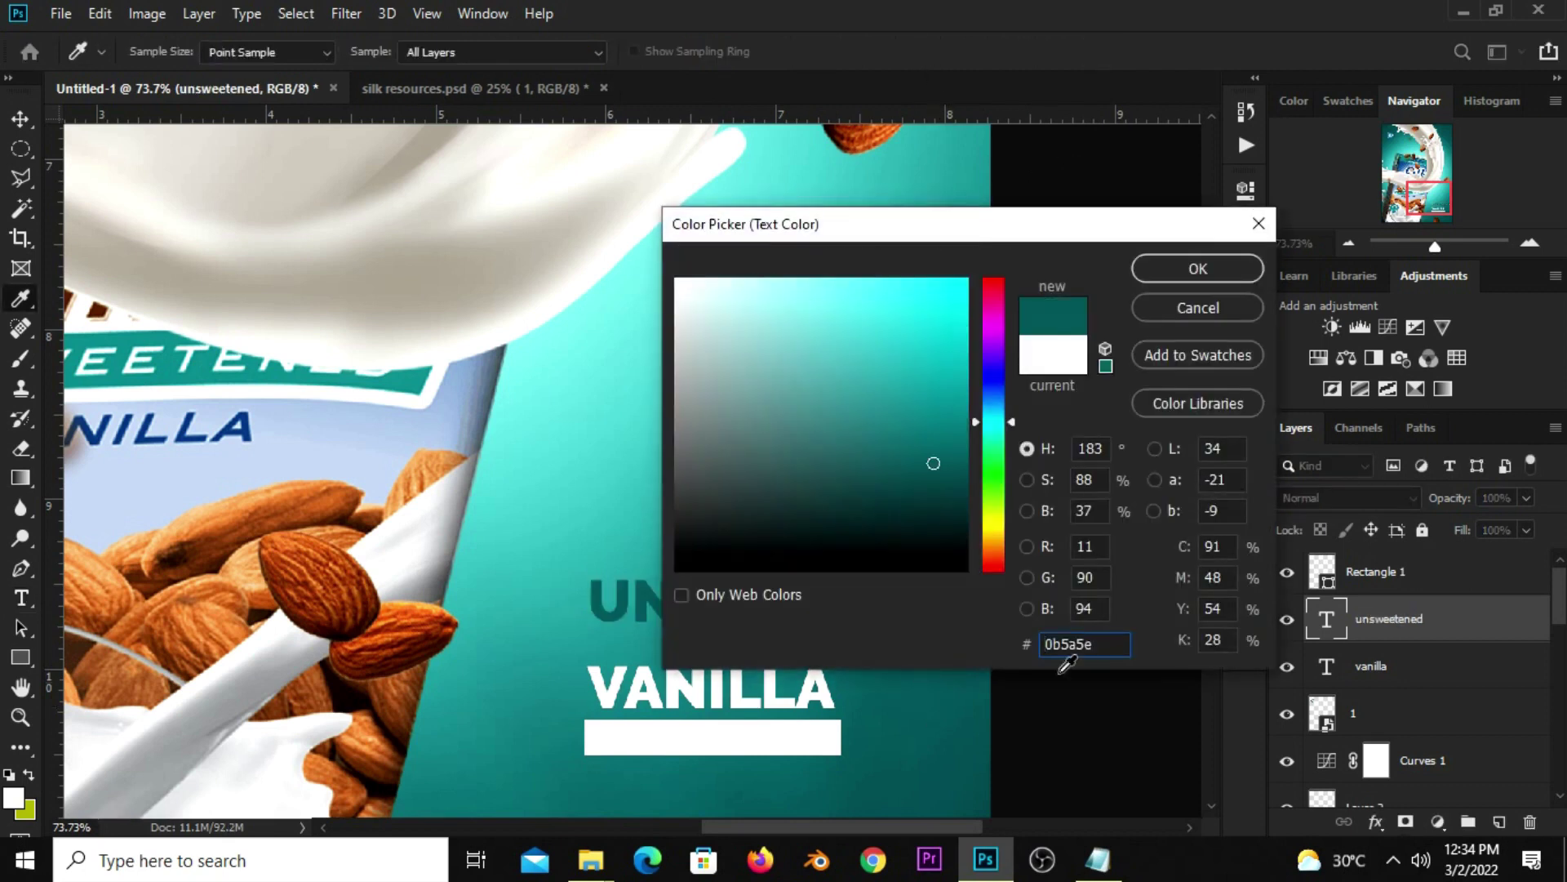
double_click(1106, 645)
left_click(1154, 267)
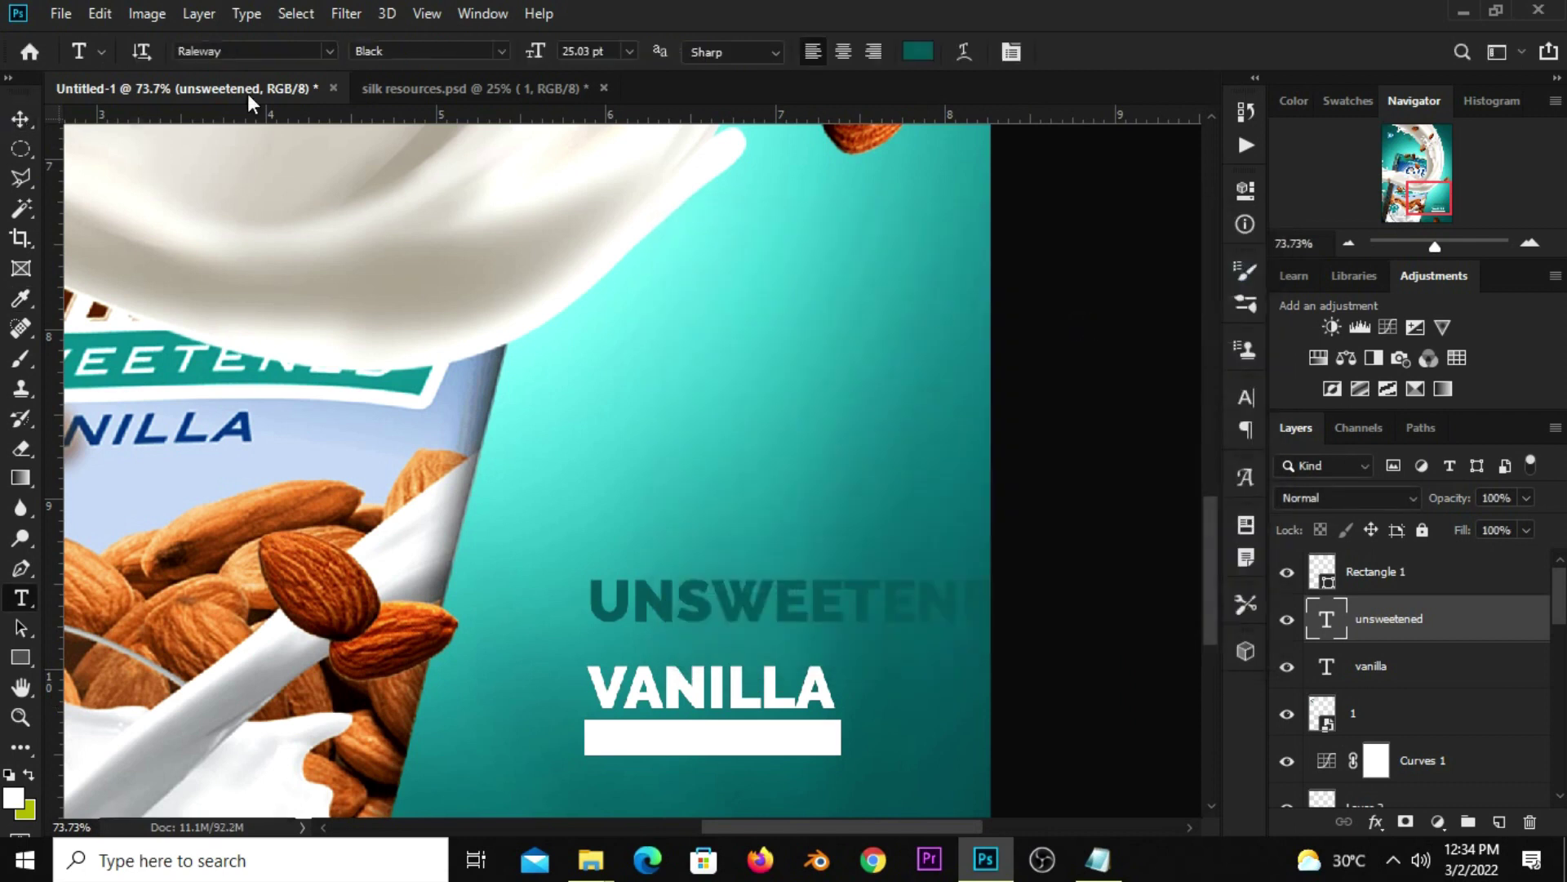
left_click(500, 51)
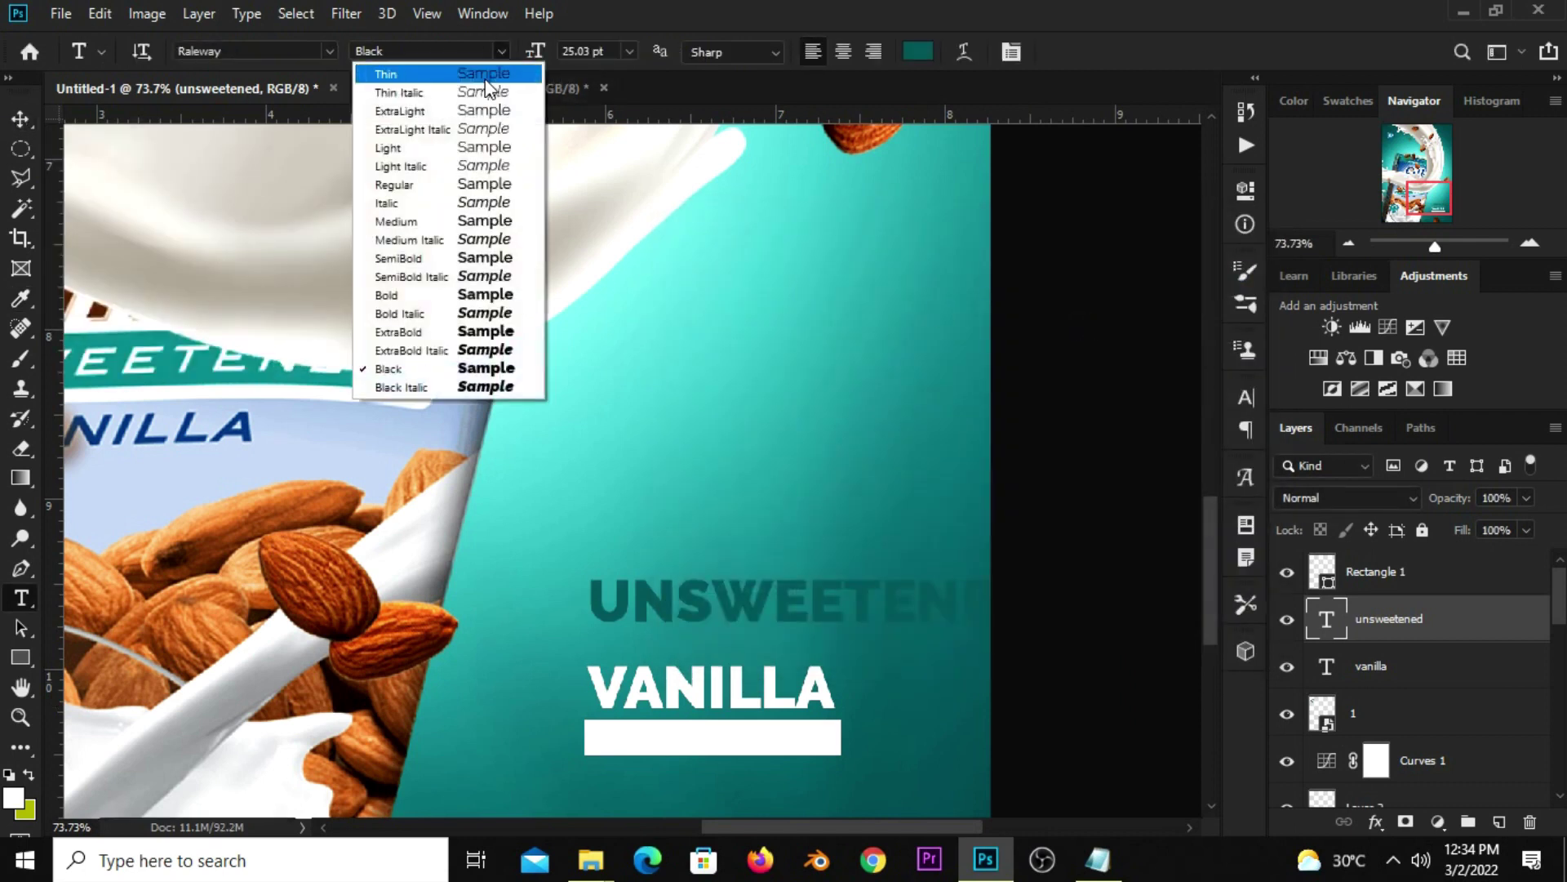
left_click(426, 187)
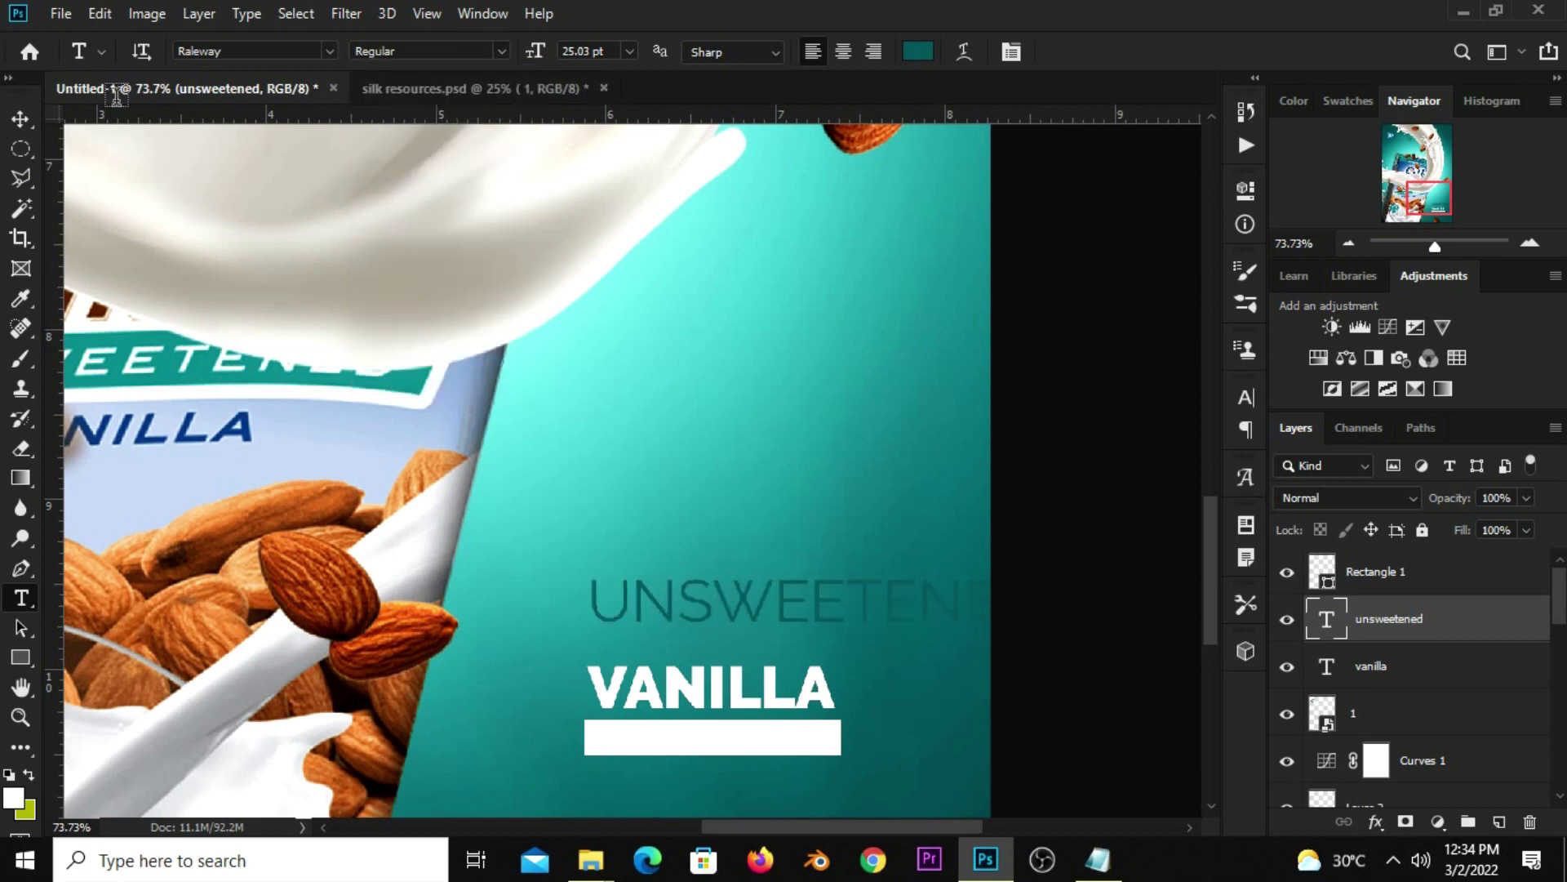
- Scale UNSWEETENED to fit inside the white bar and stack it above Rectangle 1
left_click(20, 119)
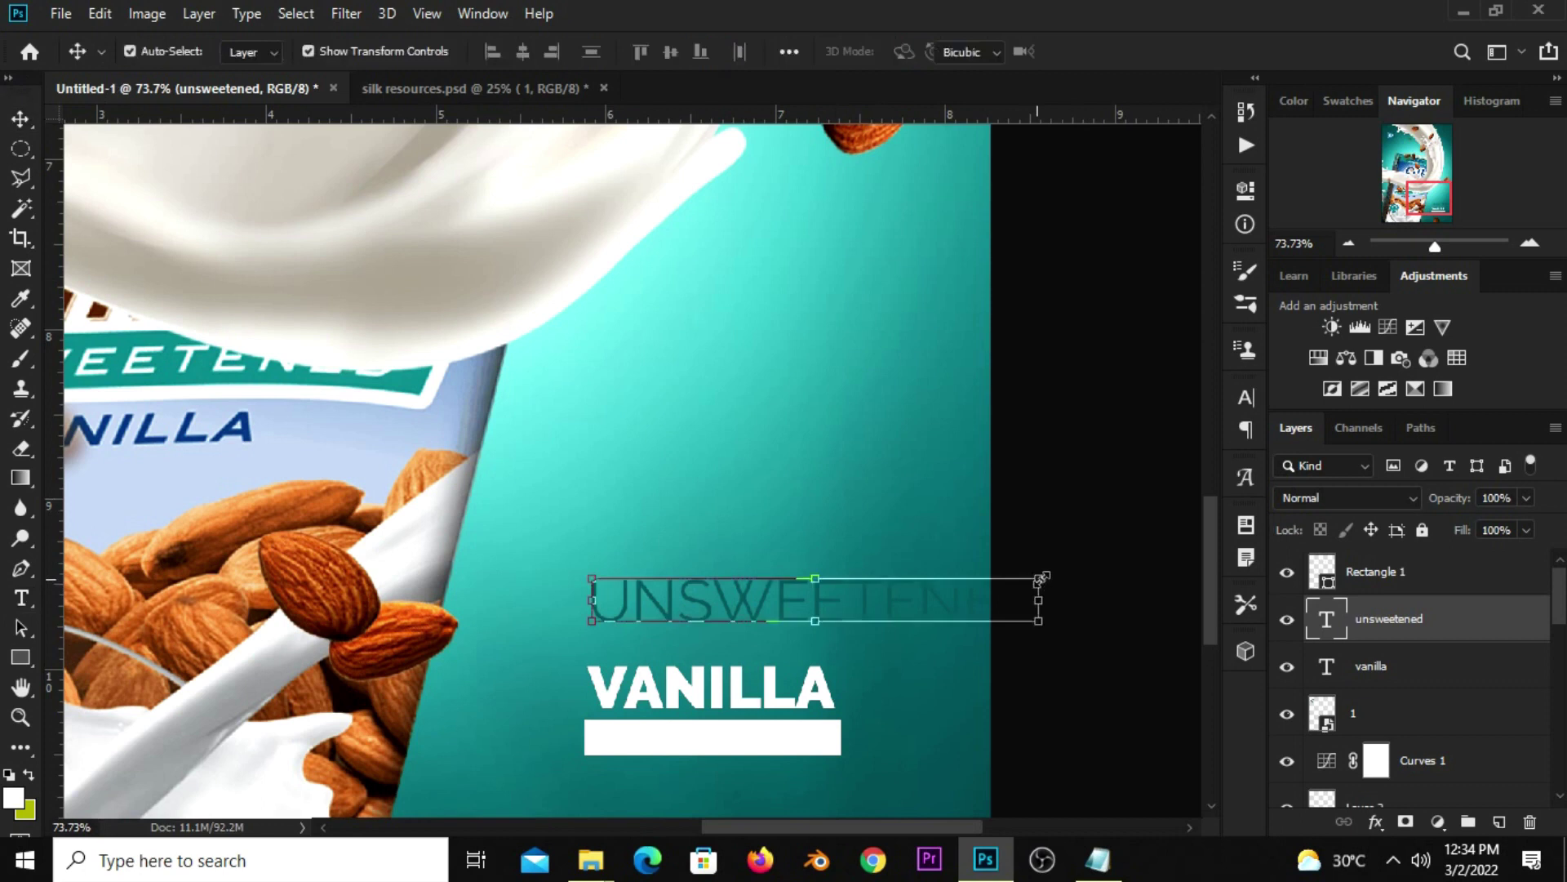
mouse_move(1041, 578)
left_mouse_down()
mouse_move(870, 604)
mouse_move(825, 714)
mouse_move(846, 745)
left_mouse_up()
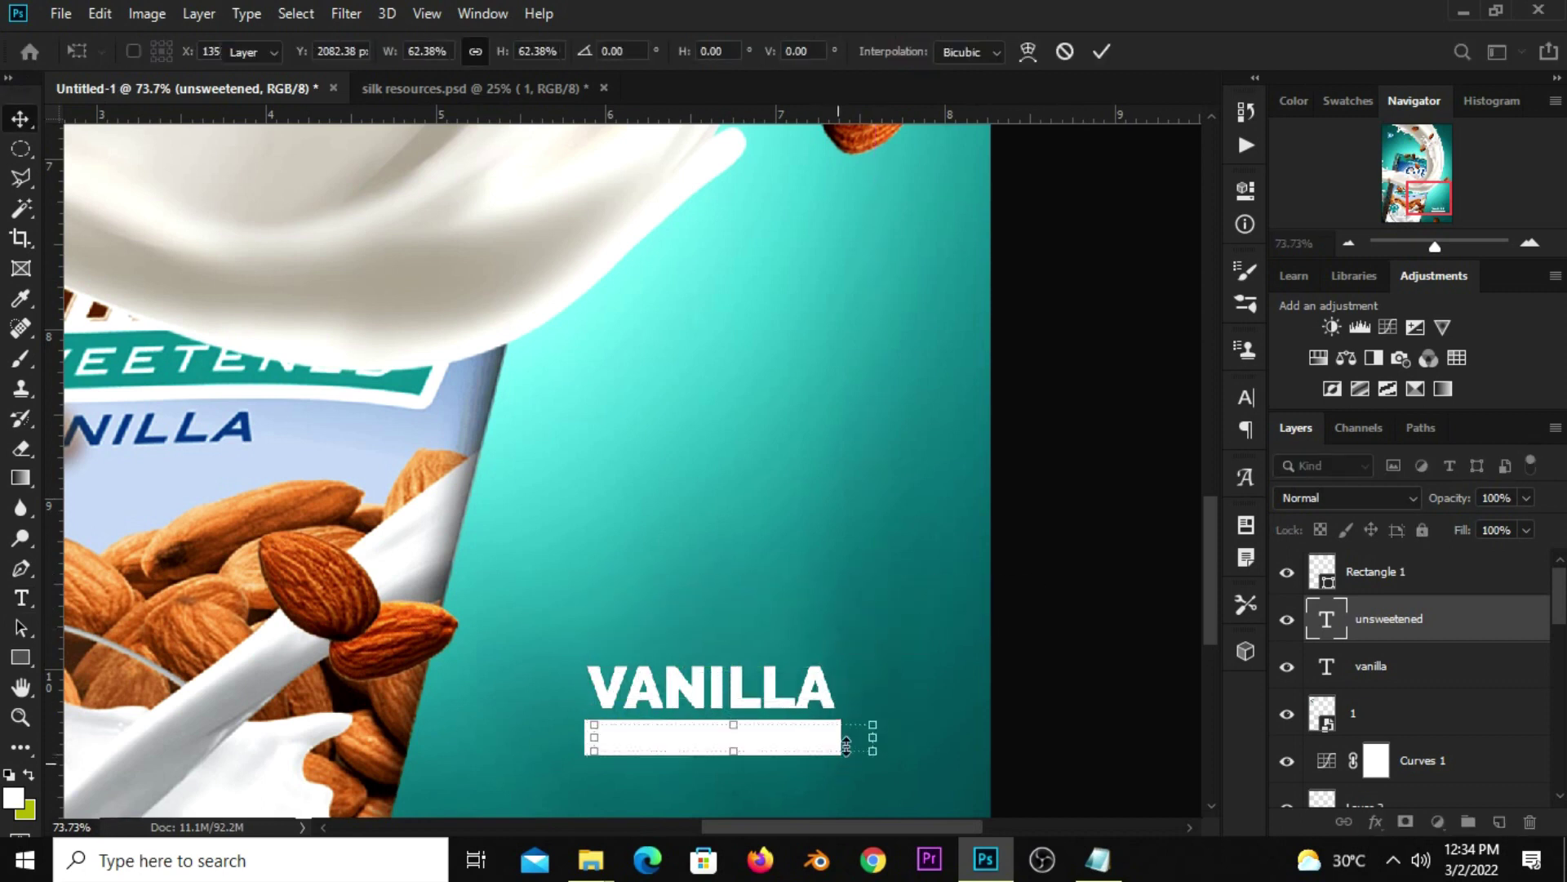
key("Return")
mouse_move(1404, 632)
left_mouse_down()
mouse_move(1398, 562)
mouse_move(1378, 556)
left_mouse_up()
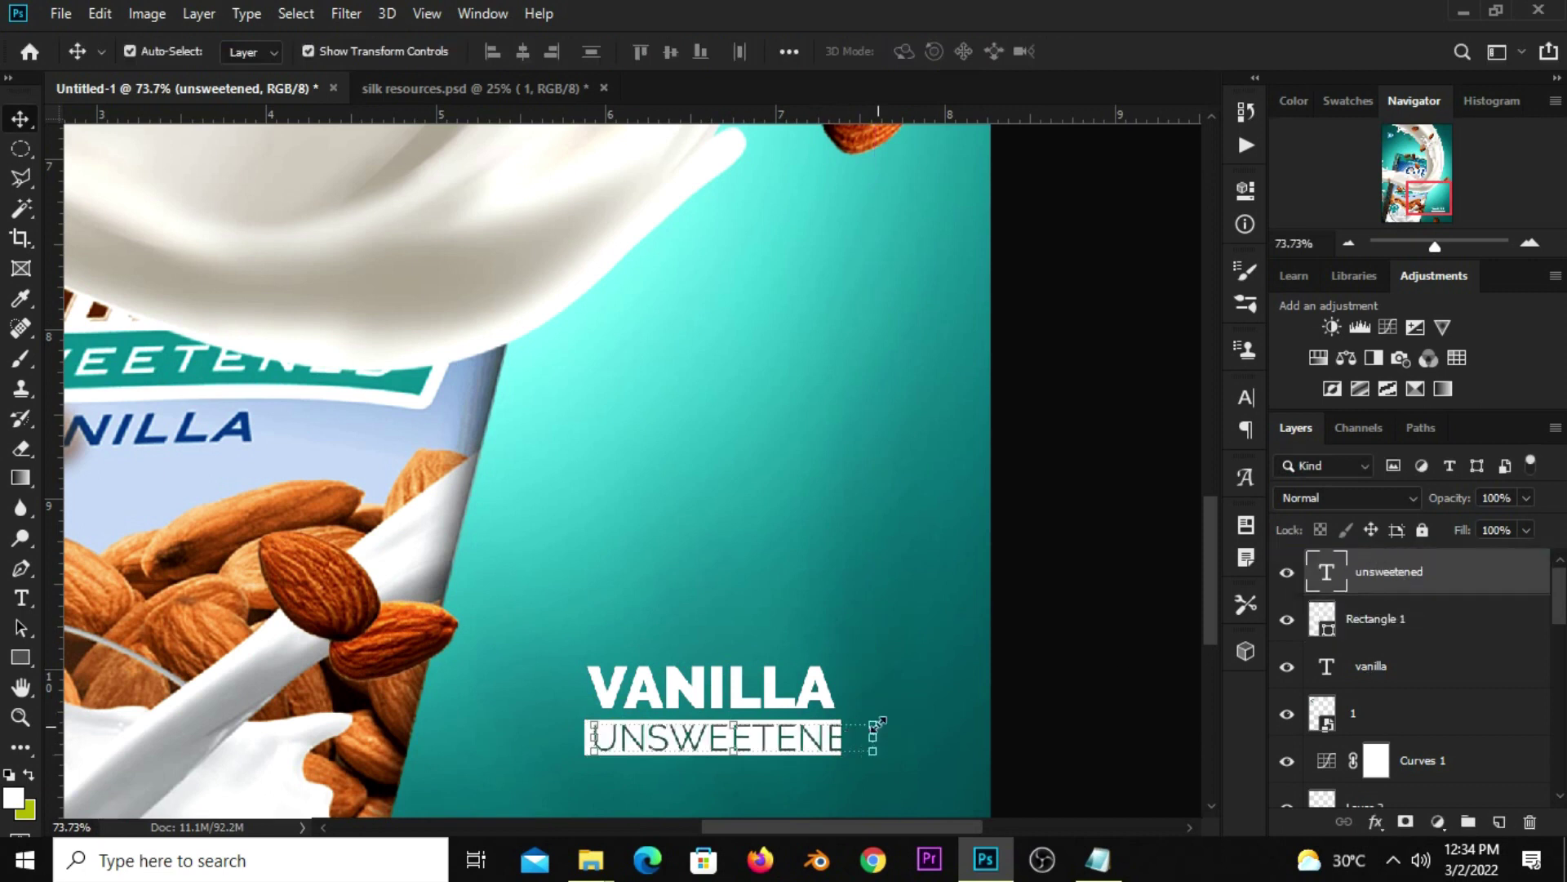
key("ctrl+t")
mouse_move(873, 738)
left_mouse_down()
mouse_move(764, 746)
mouse_move(779, 751)
left_mouse_up()
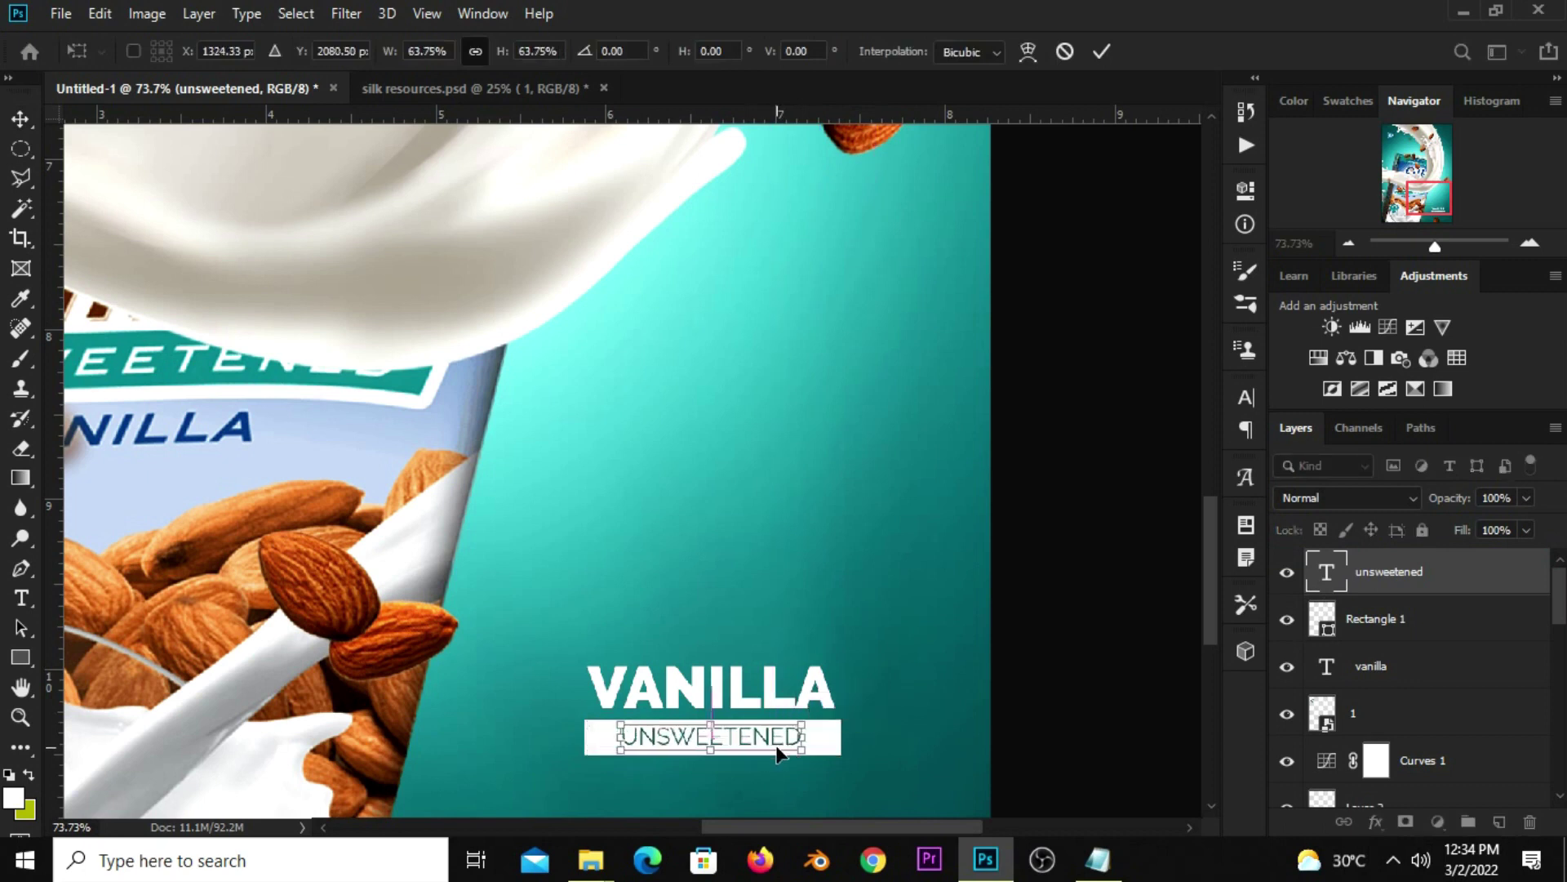
key("Return")
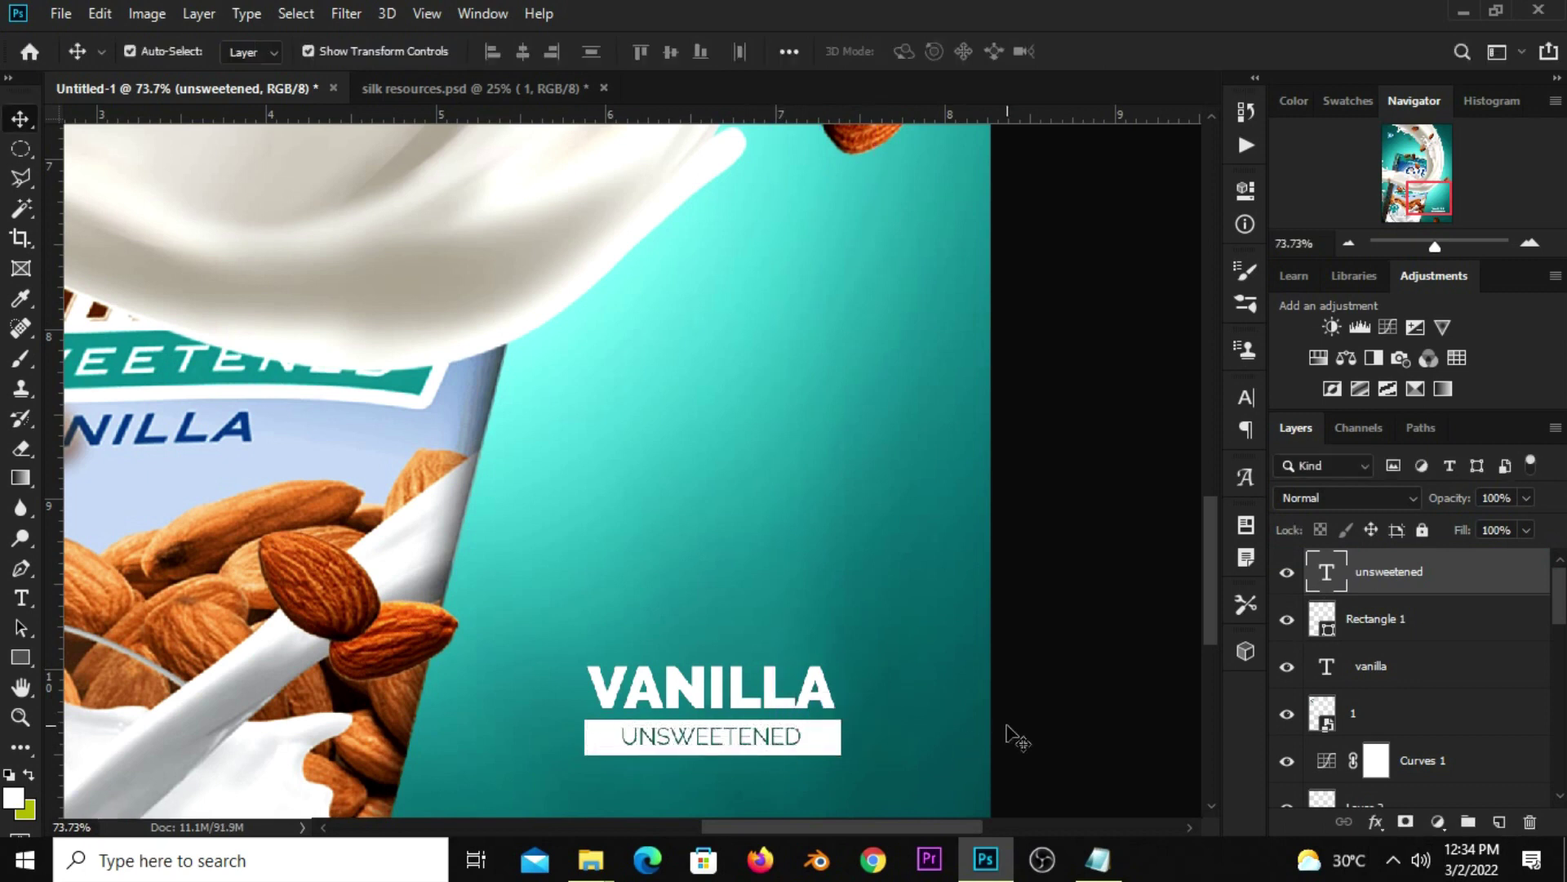
left_click(760, 749)
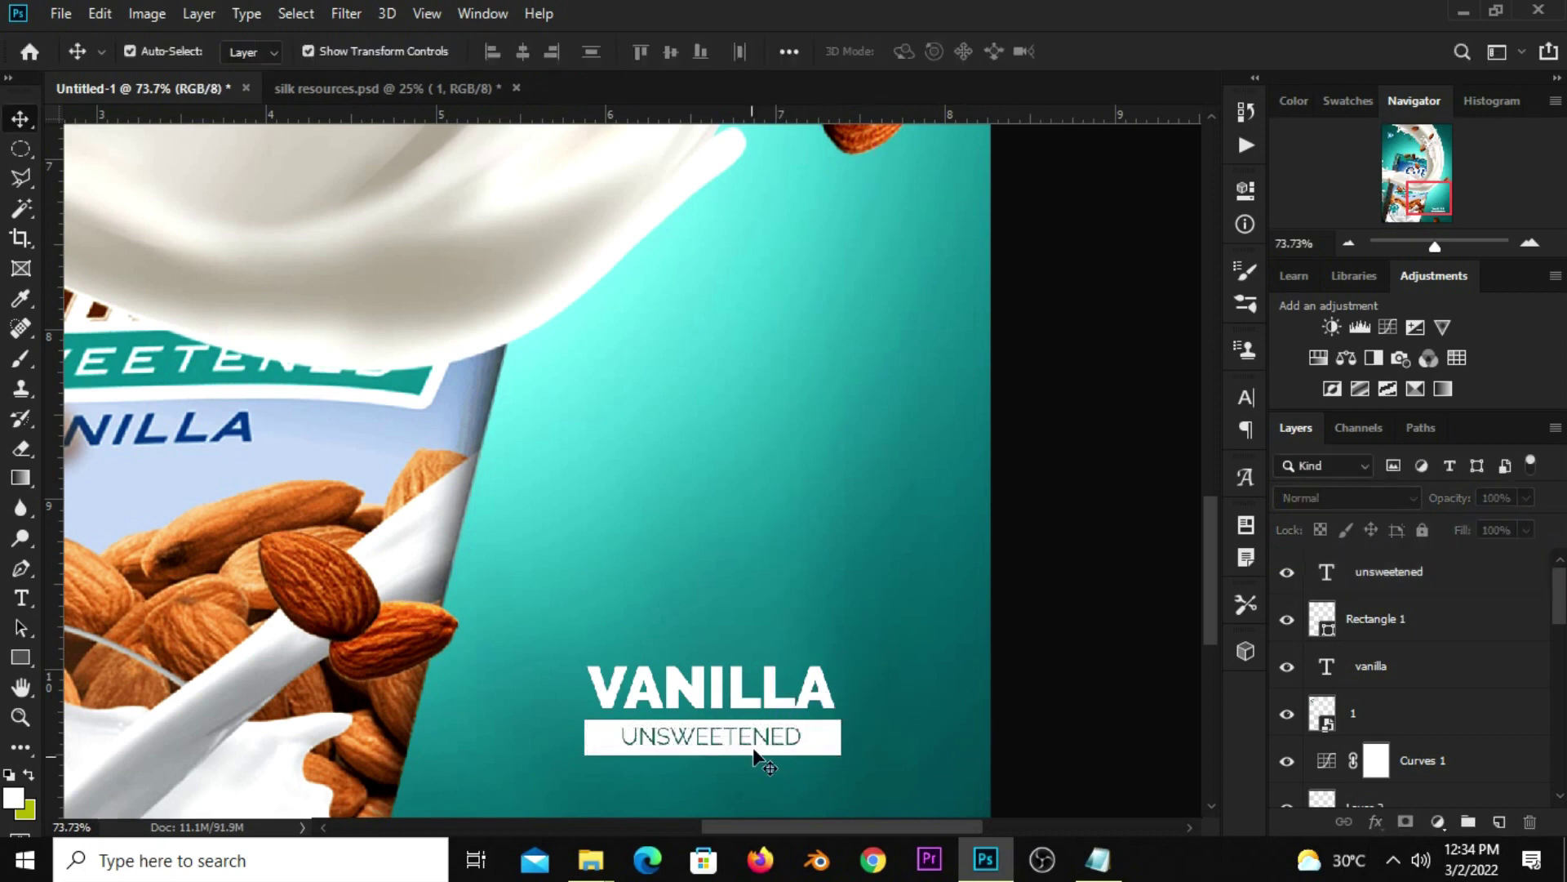
left_click(1388, 625, "ctrl")
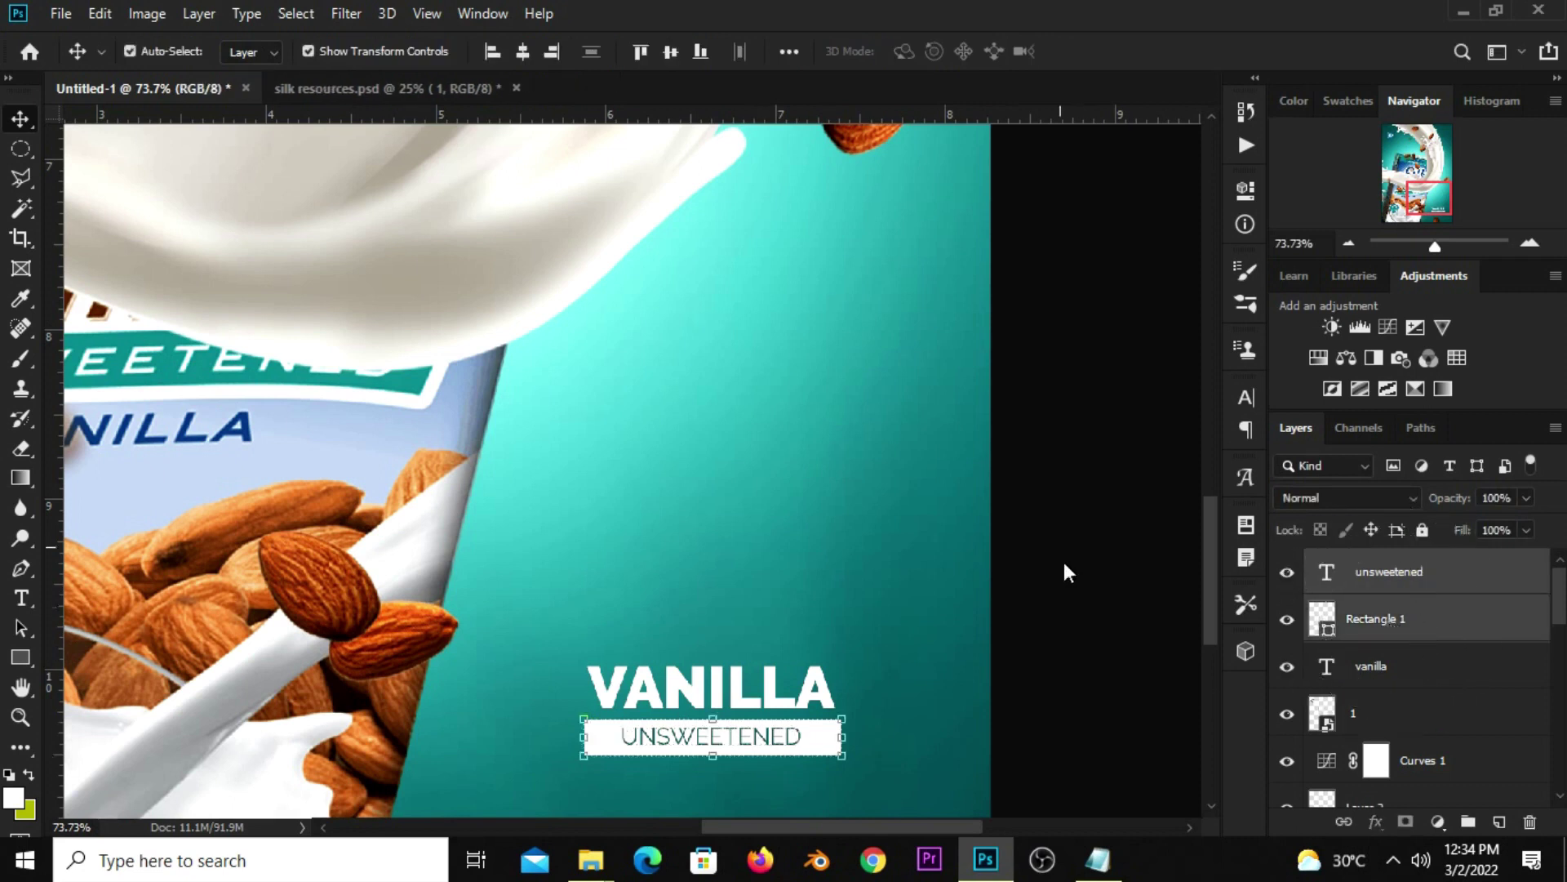
- Centre UNSWEETENED vertically in the white bar and group the three label layers as Group 1
left_click(787, 52)
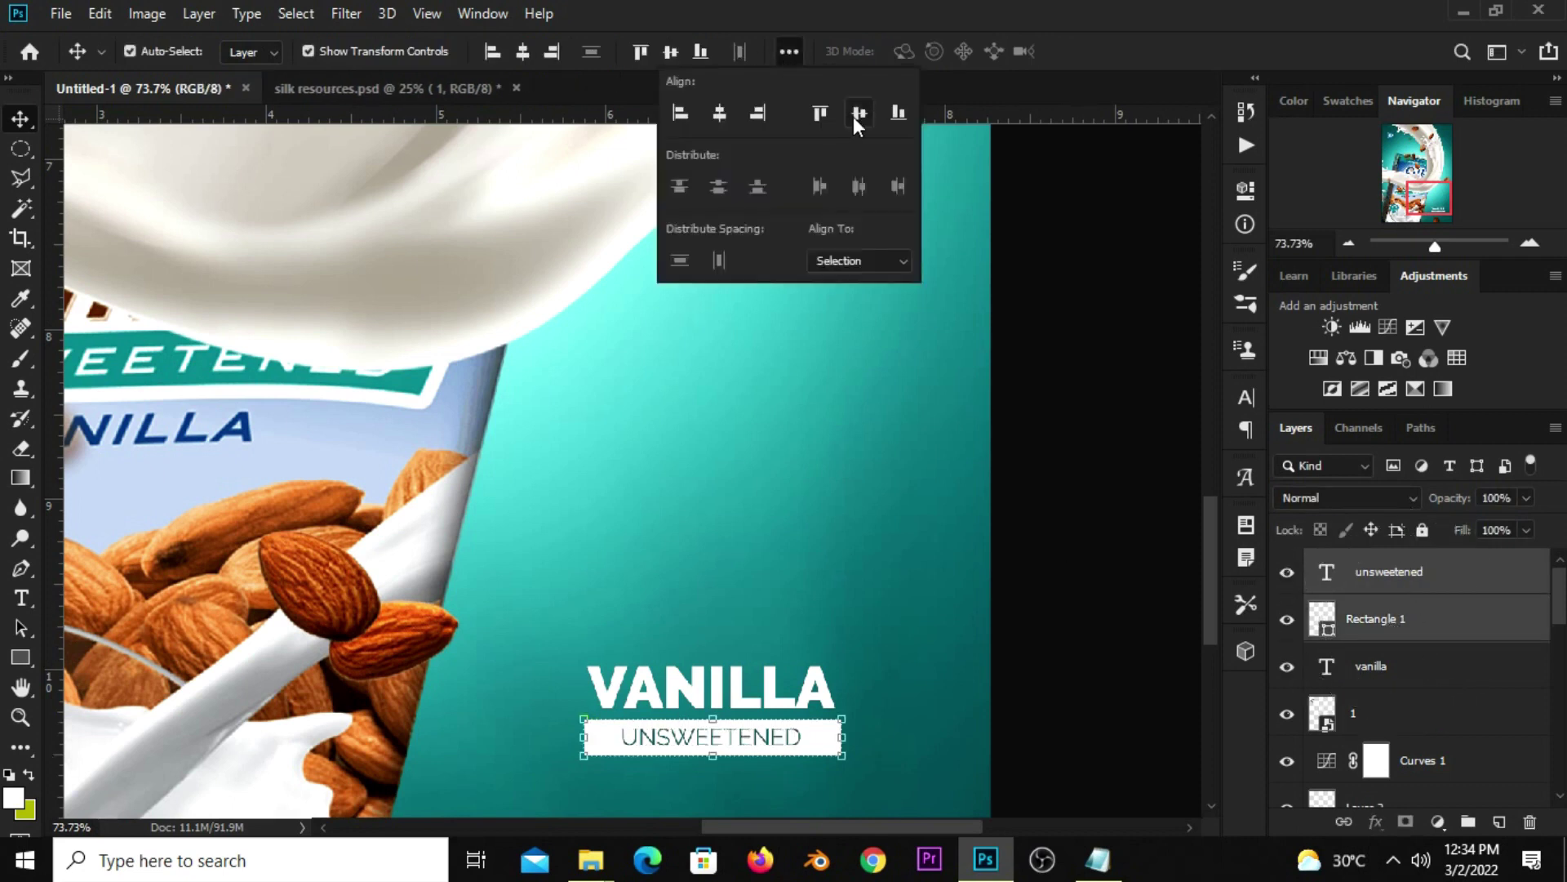
left_click(720, 111)
left_click(1037, 625)
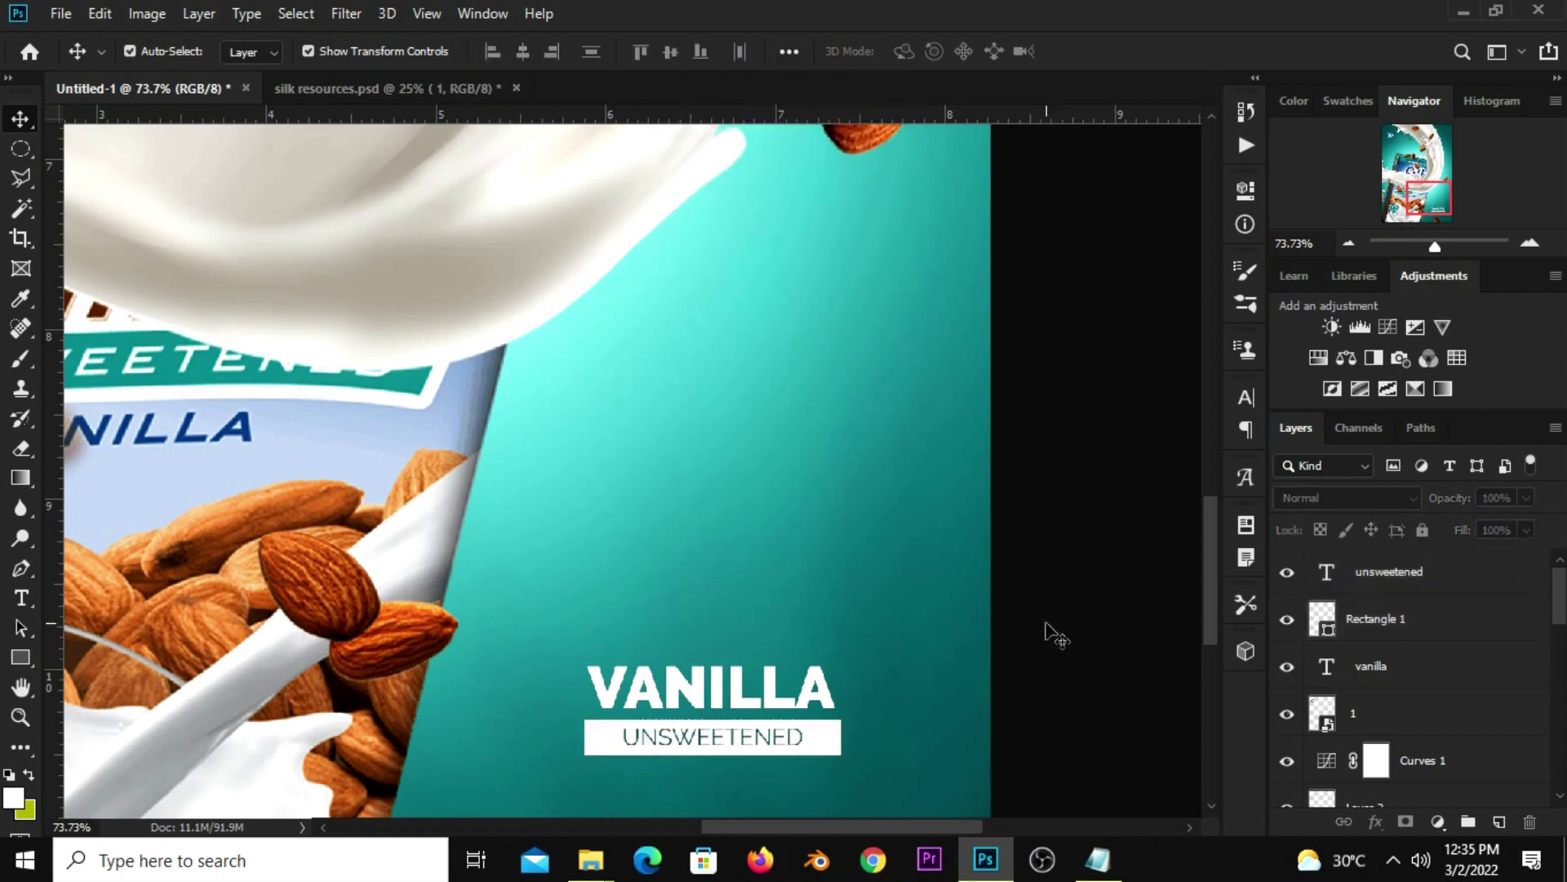
left_click(1376, 658)
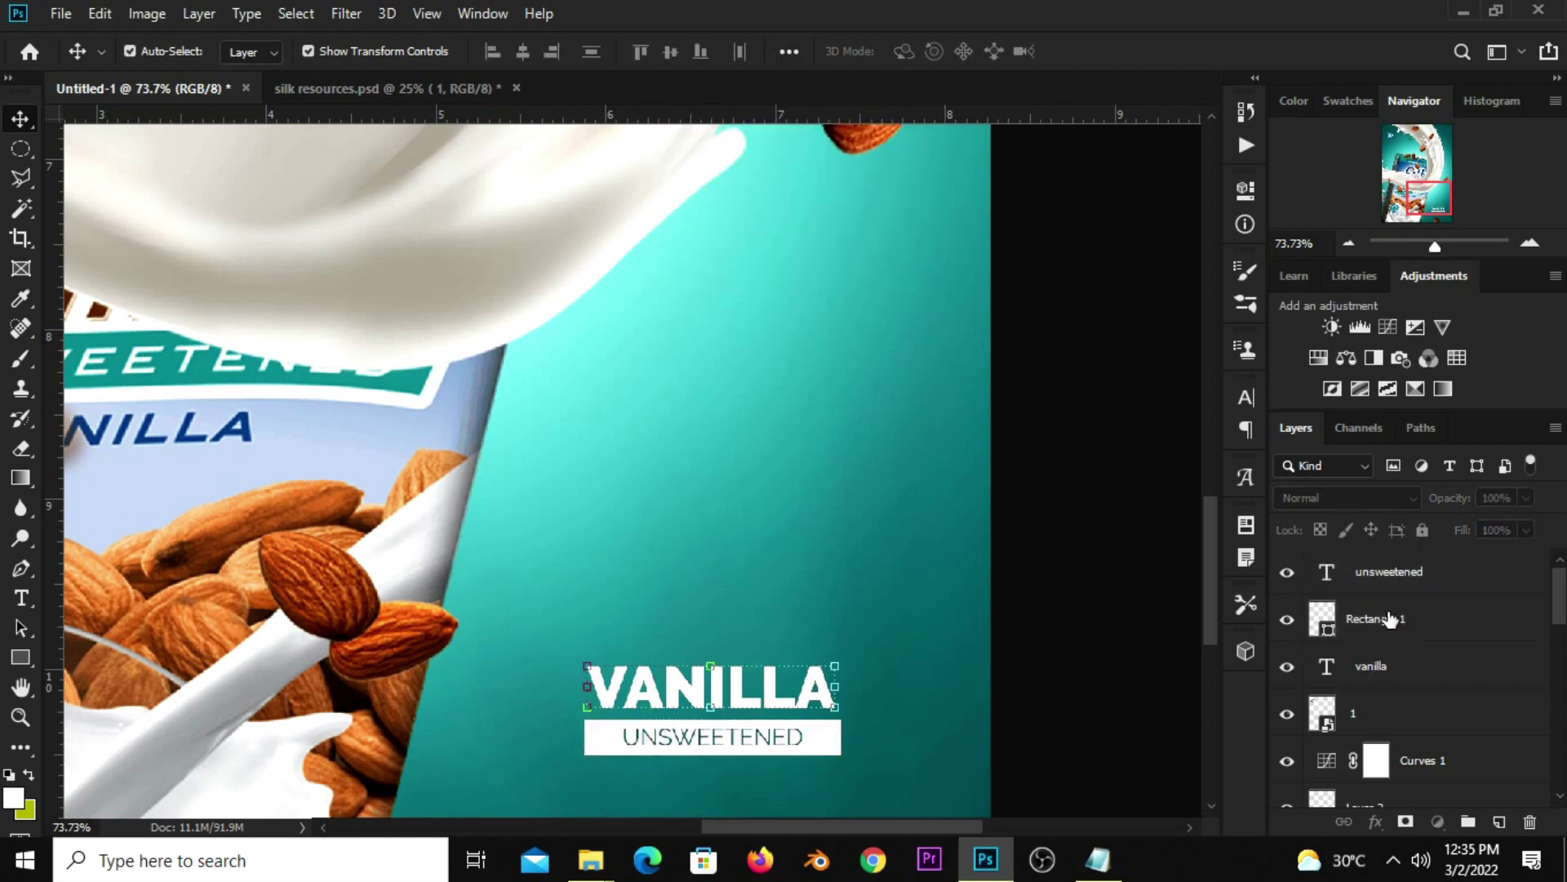
left_click(1397, 583)
left_click(1406, 576)
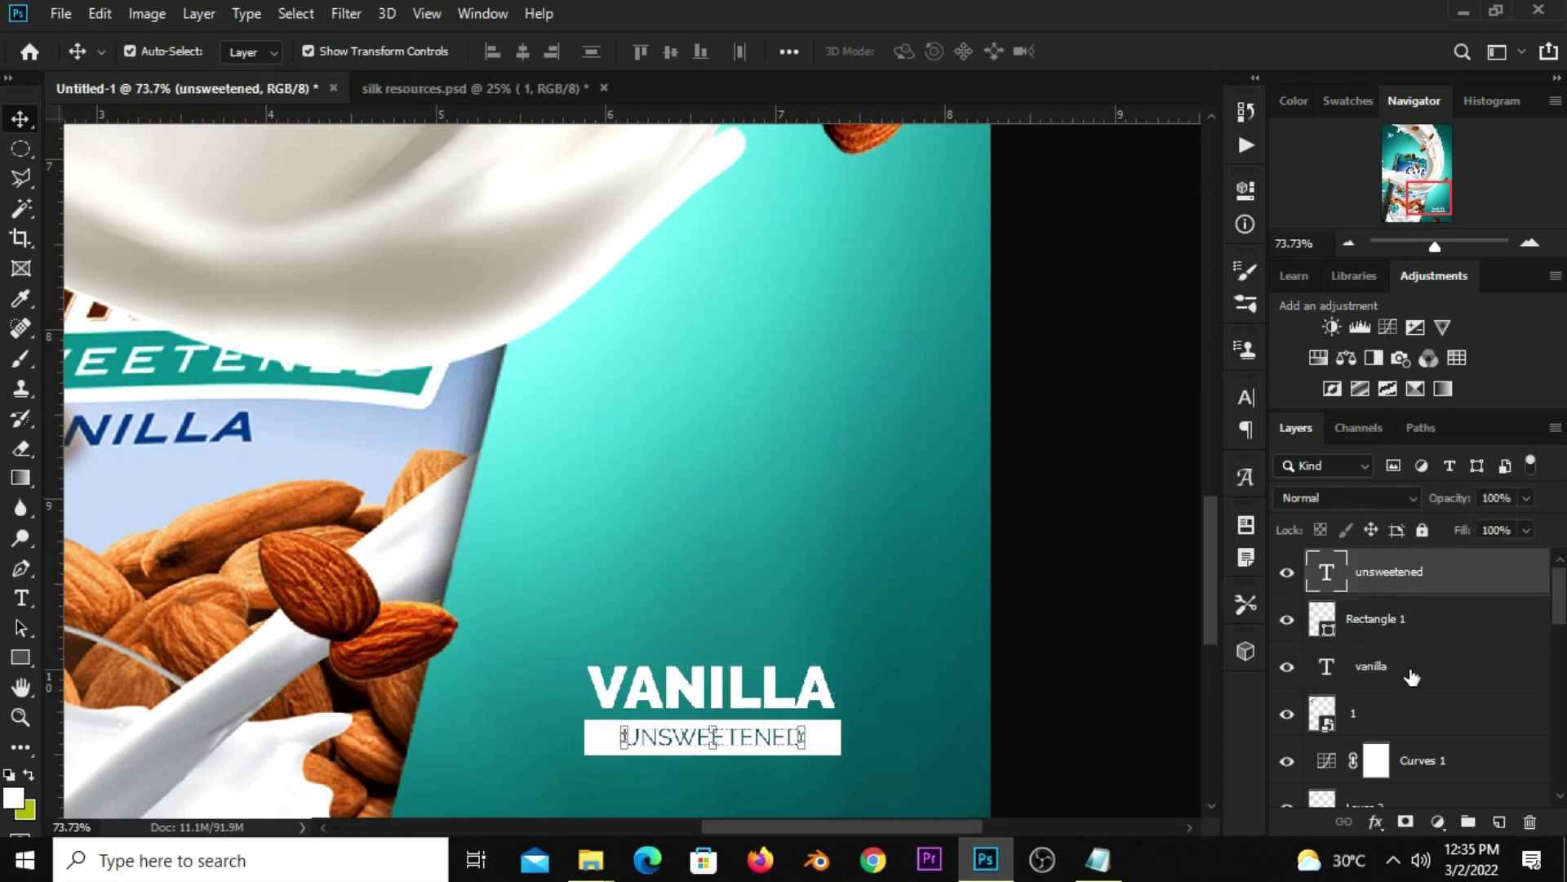
left_click(1411, 668, "shift")
key("ctrl+g")
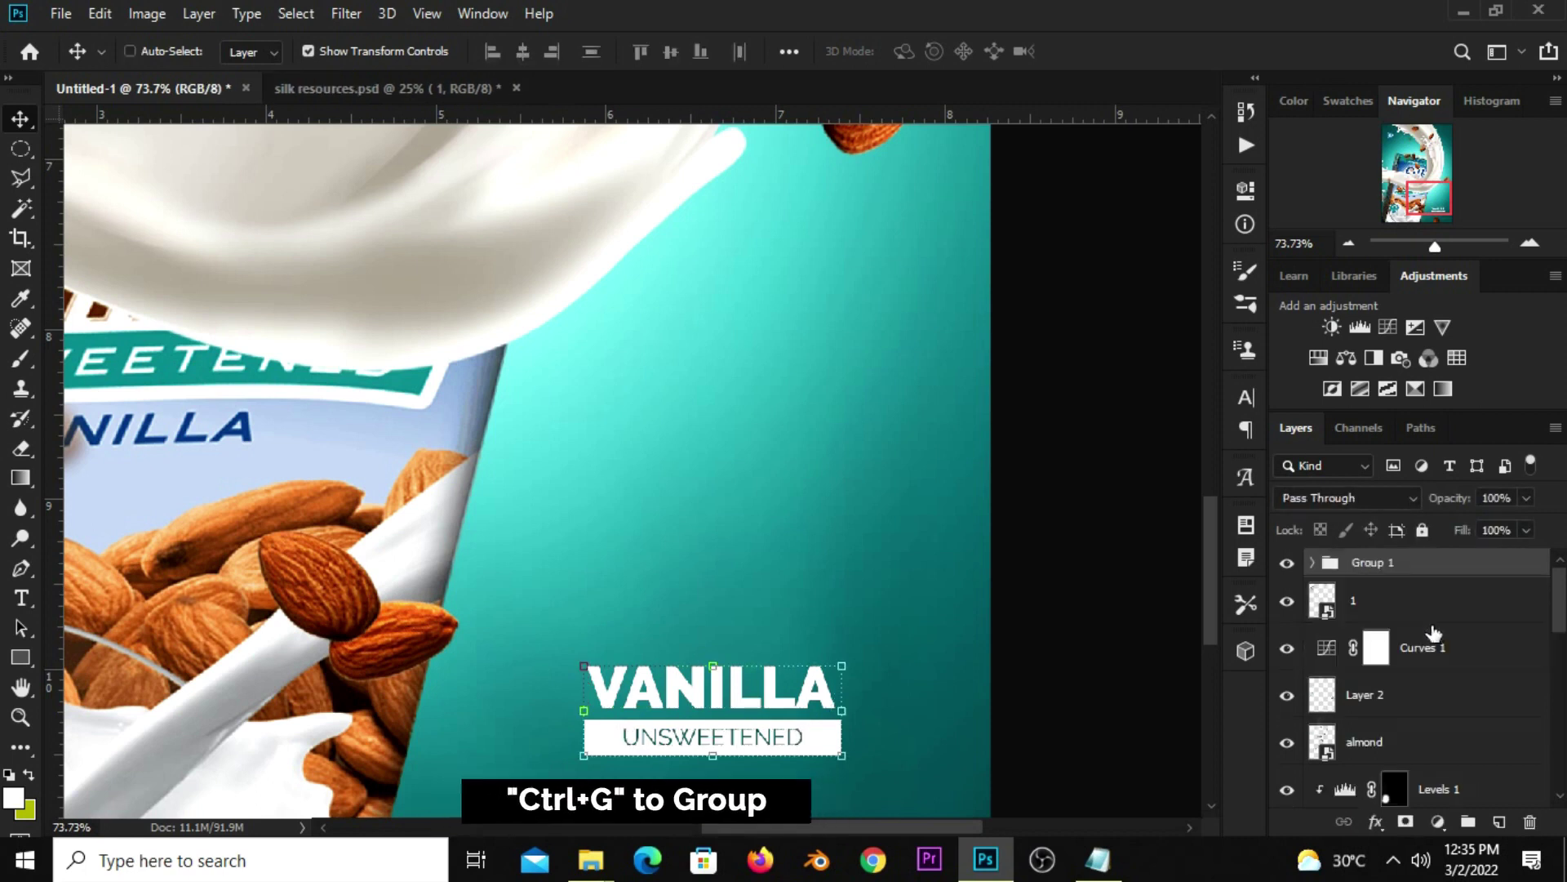
- Shrink the Group 1 label to about 92.73% and nudge it lower on the poster
left_click(1287, 563)
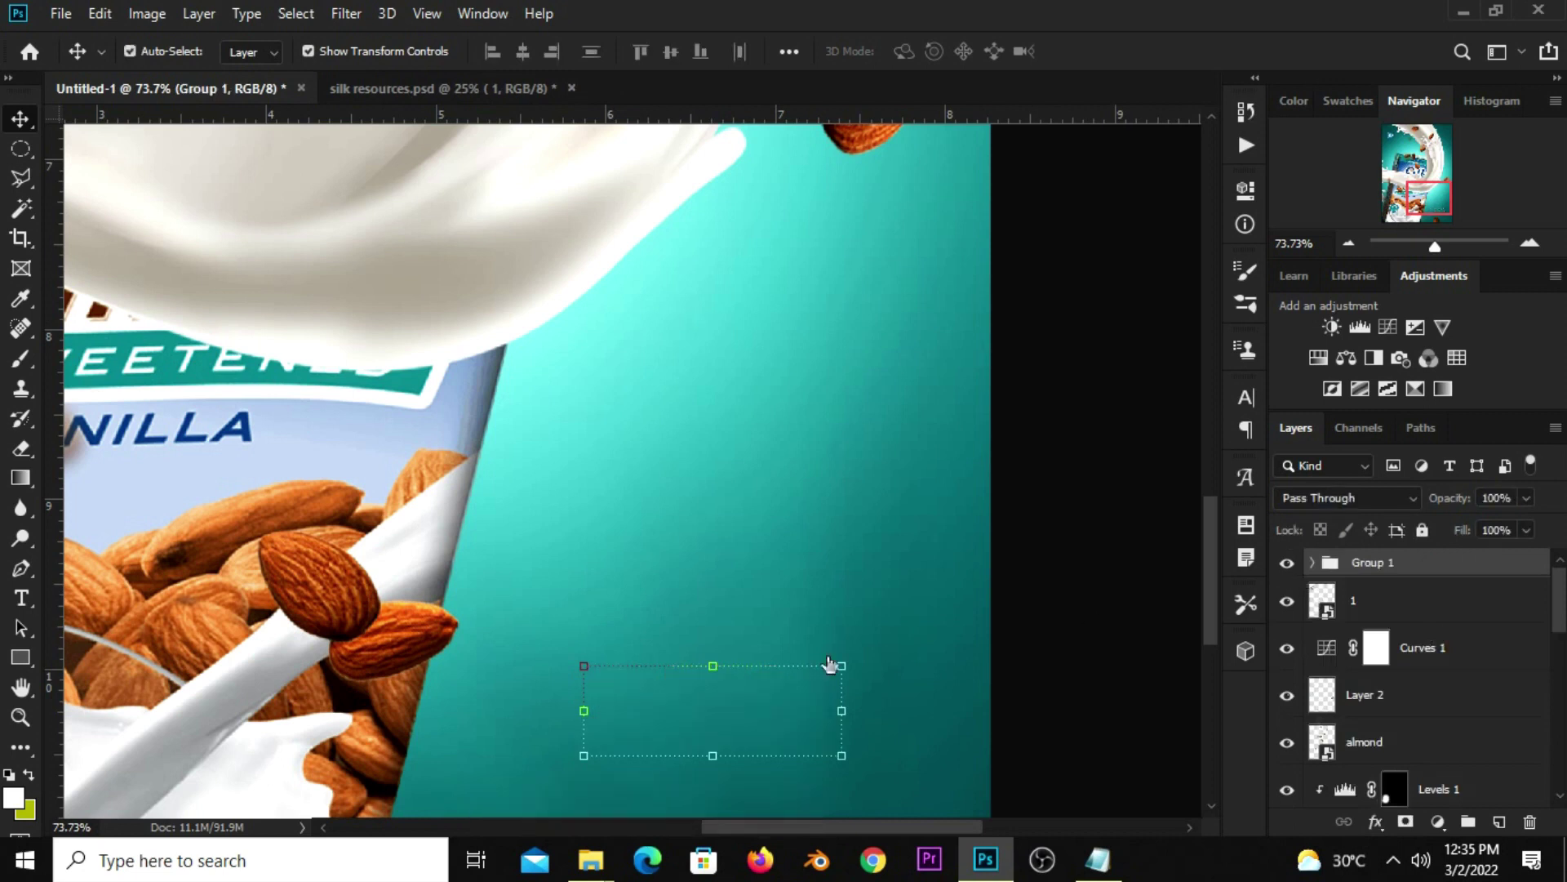
key("ctrl+t")
left_click_drag(583, 665, 603, 674)
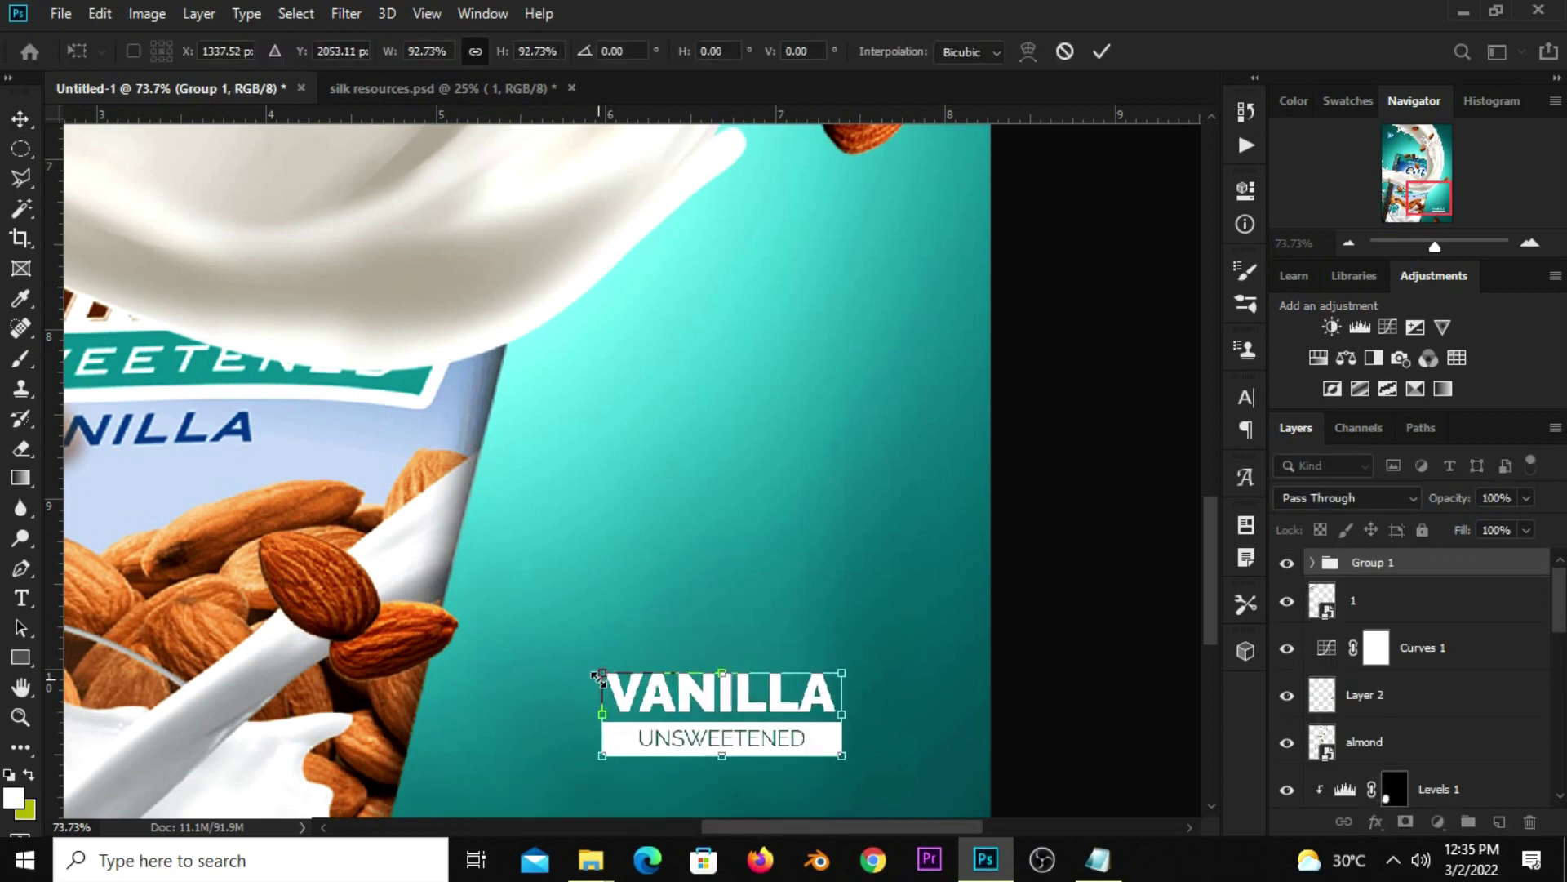
key("Return")
key("ctrl+0")
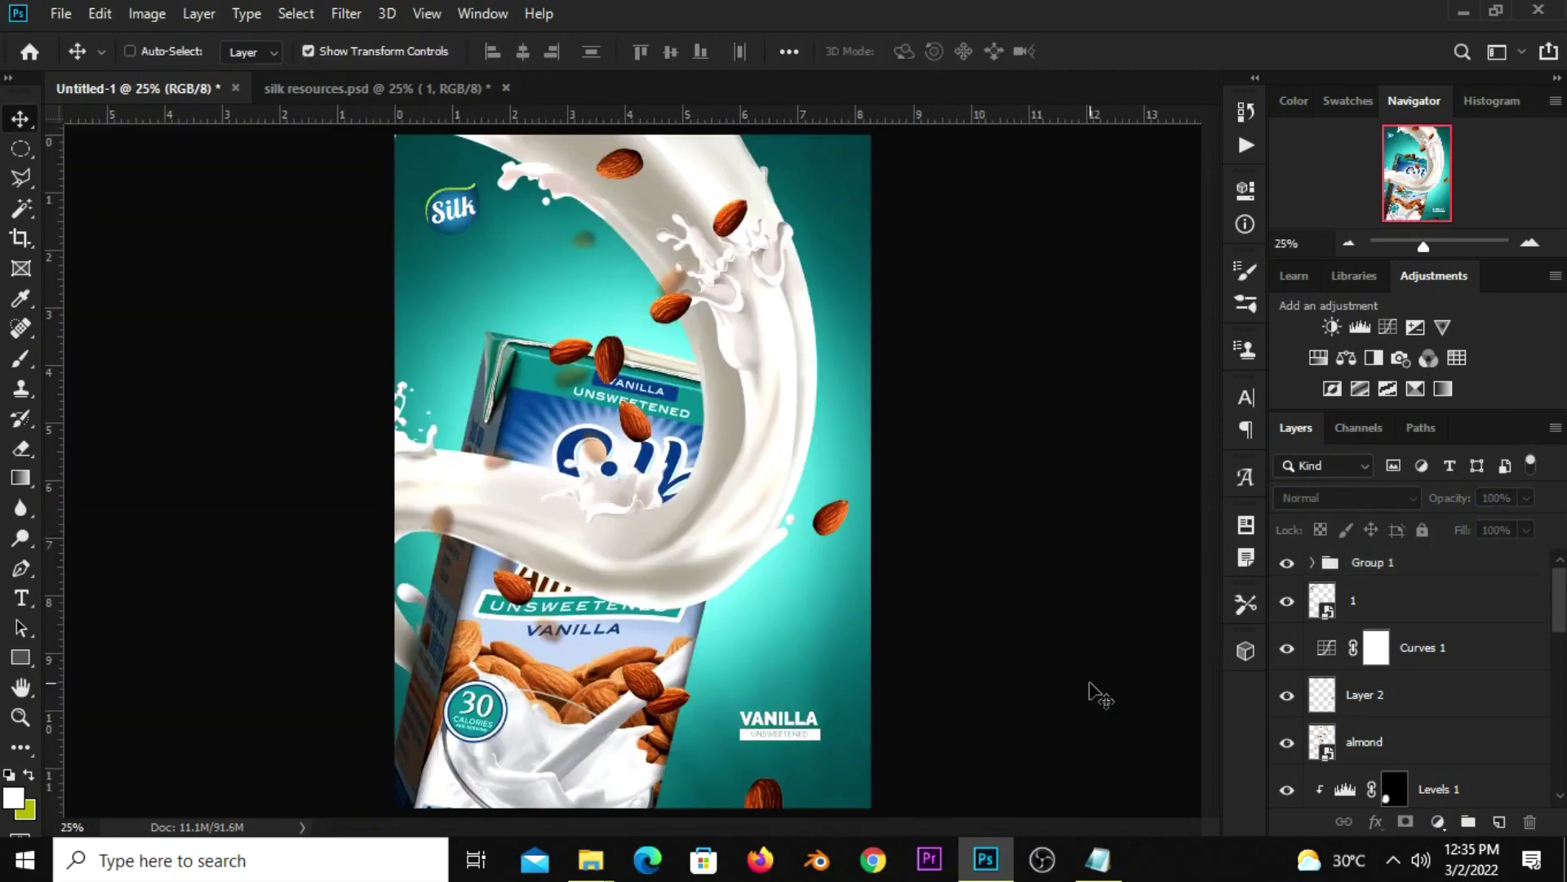
left_click(1387, 552)
key("shift+Down")
key("shift+Down")
key("shift+Down")
key("shift+Down")
key("shift+Down")
key("shift+Down")
key("shift+Down")
key("shift+Down")
key("shift+Down")
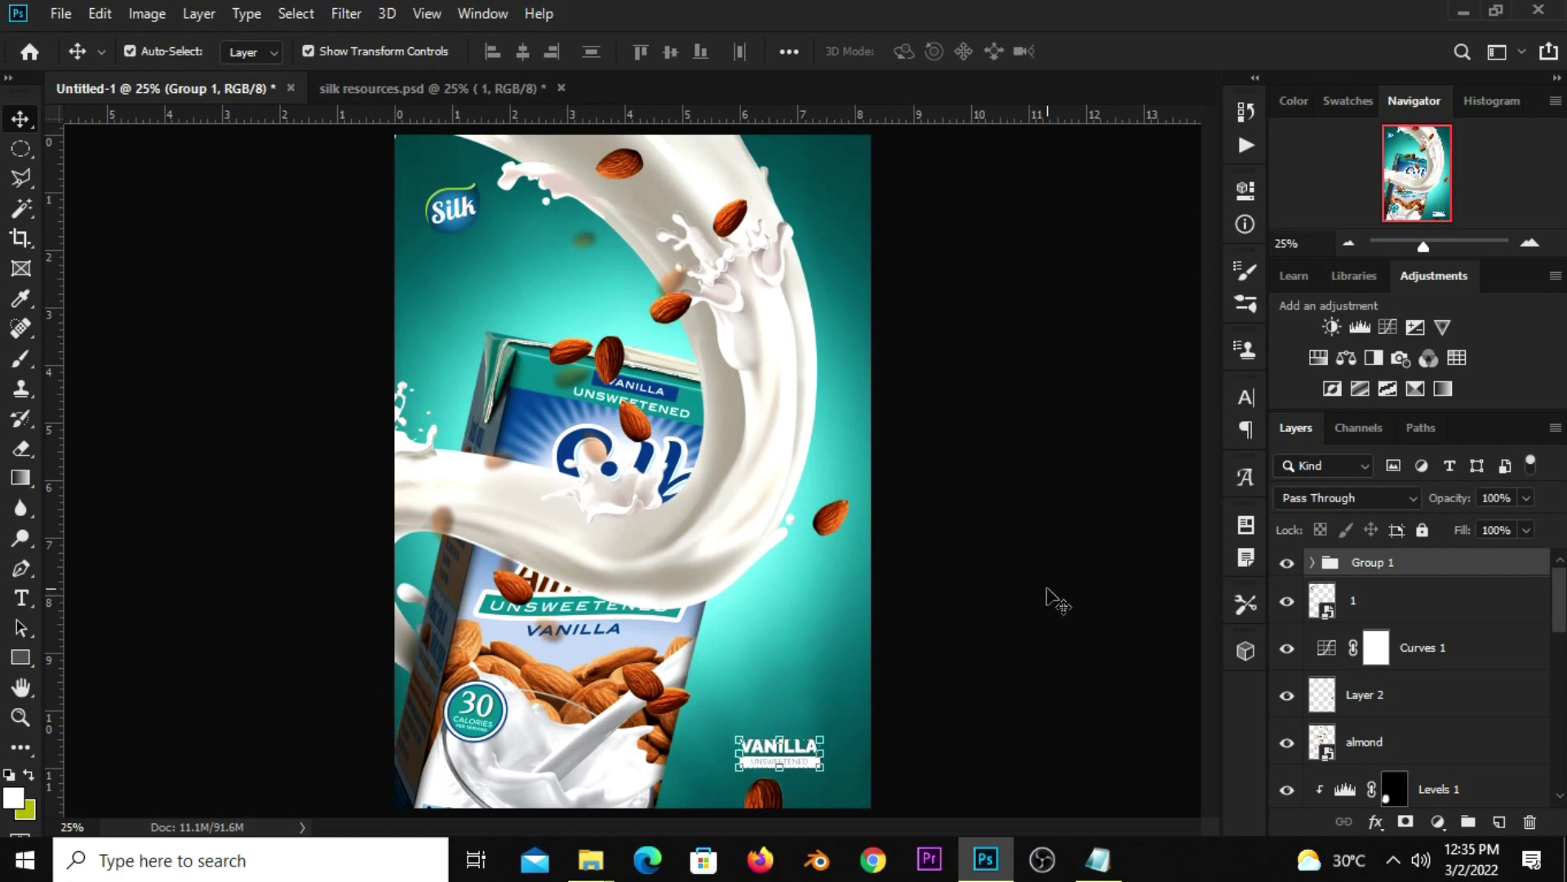
- In silk resources, move the carton up and right to expose the almond
left_click(1048, 589)
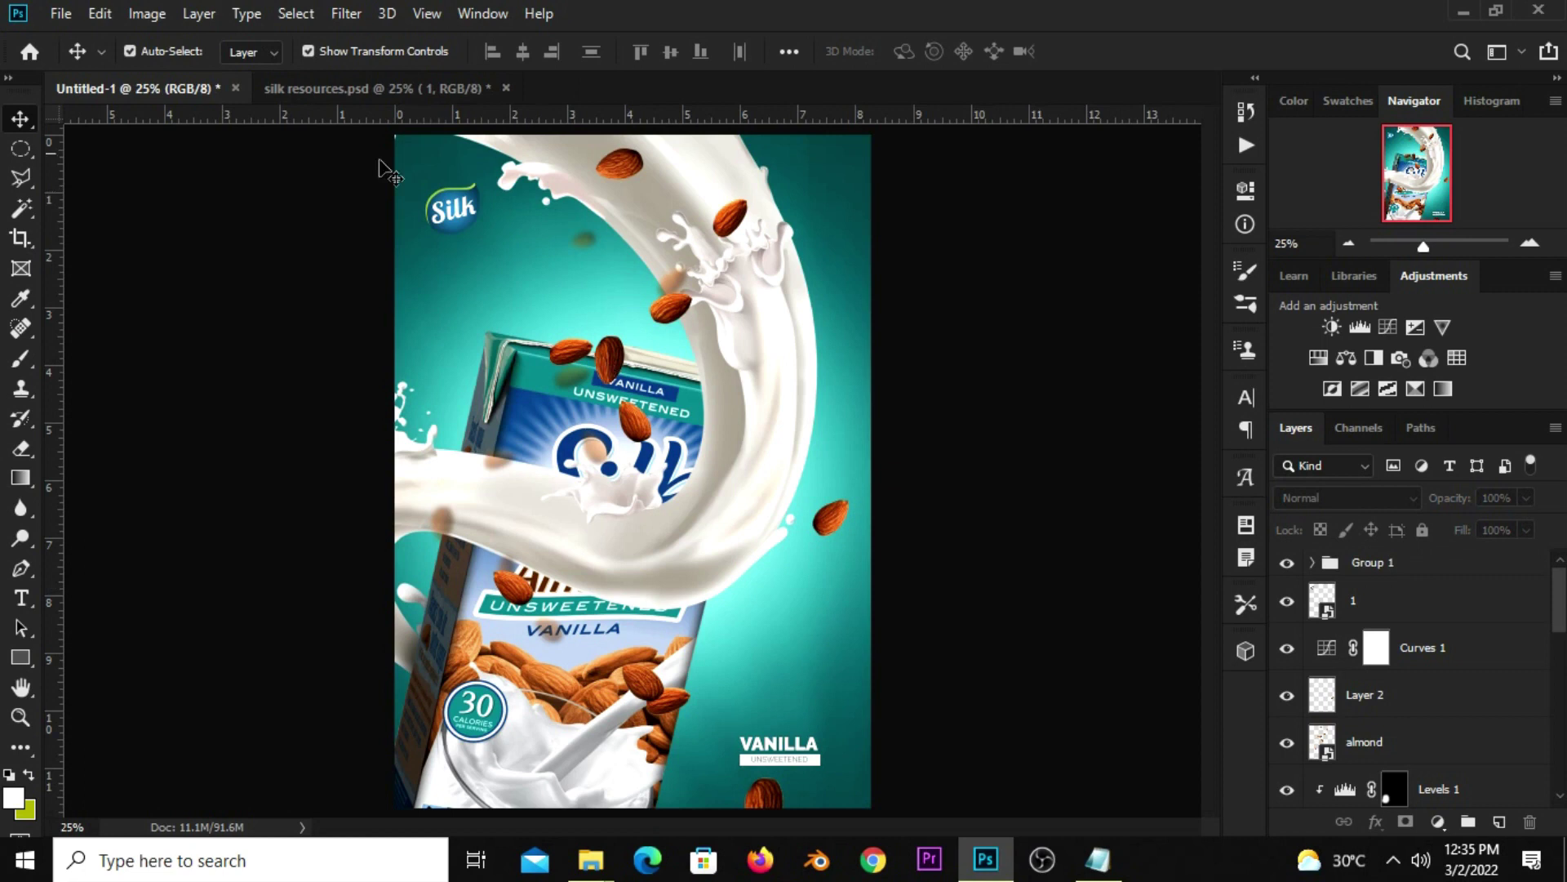
left_click(363, 89)
mouse_move(502, 657)
left_mouse_down()
mouse_move(608, 535)
mouse_move(630, 545)
left_mouse_up()
- Bring the large almond into the poster and convert it to a smart object
left_click(609, 535)
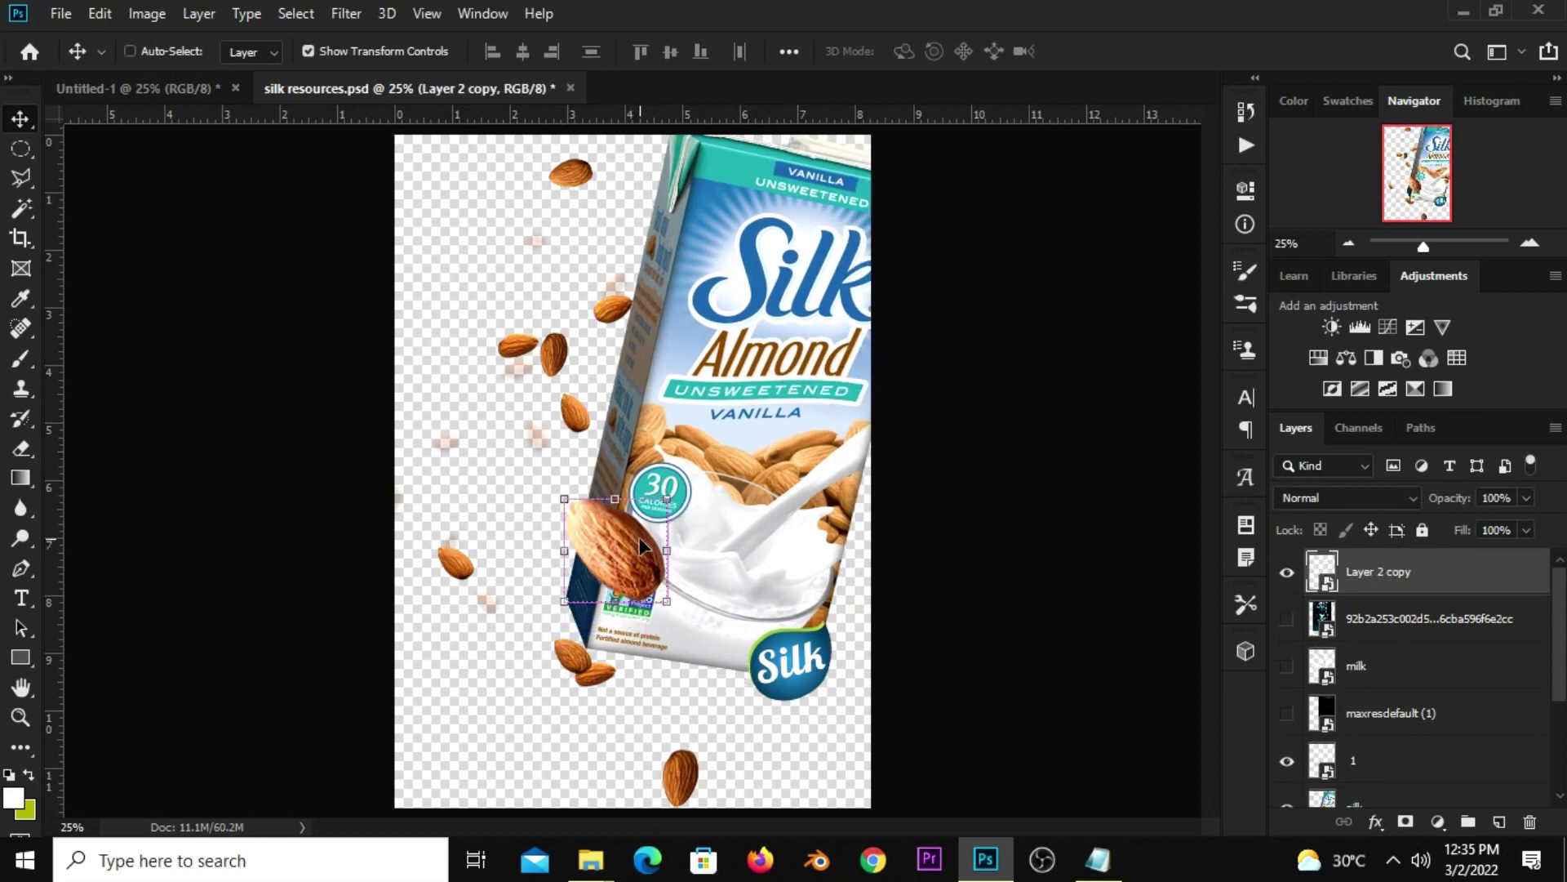
left_click(147, 88)
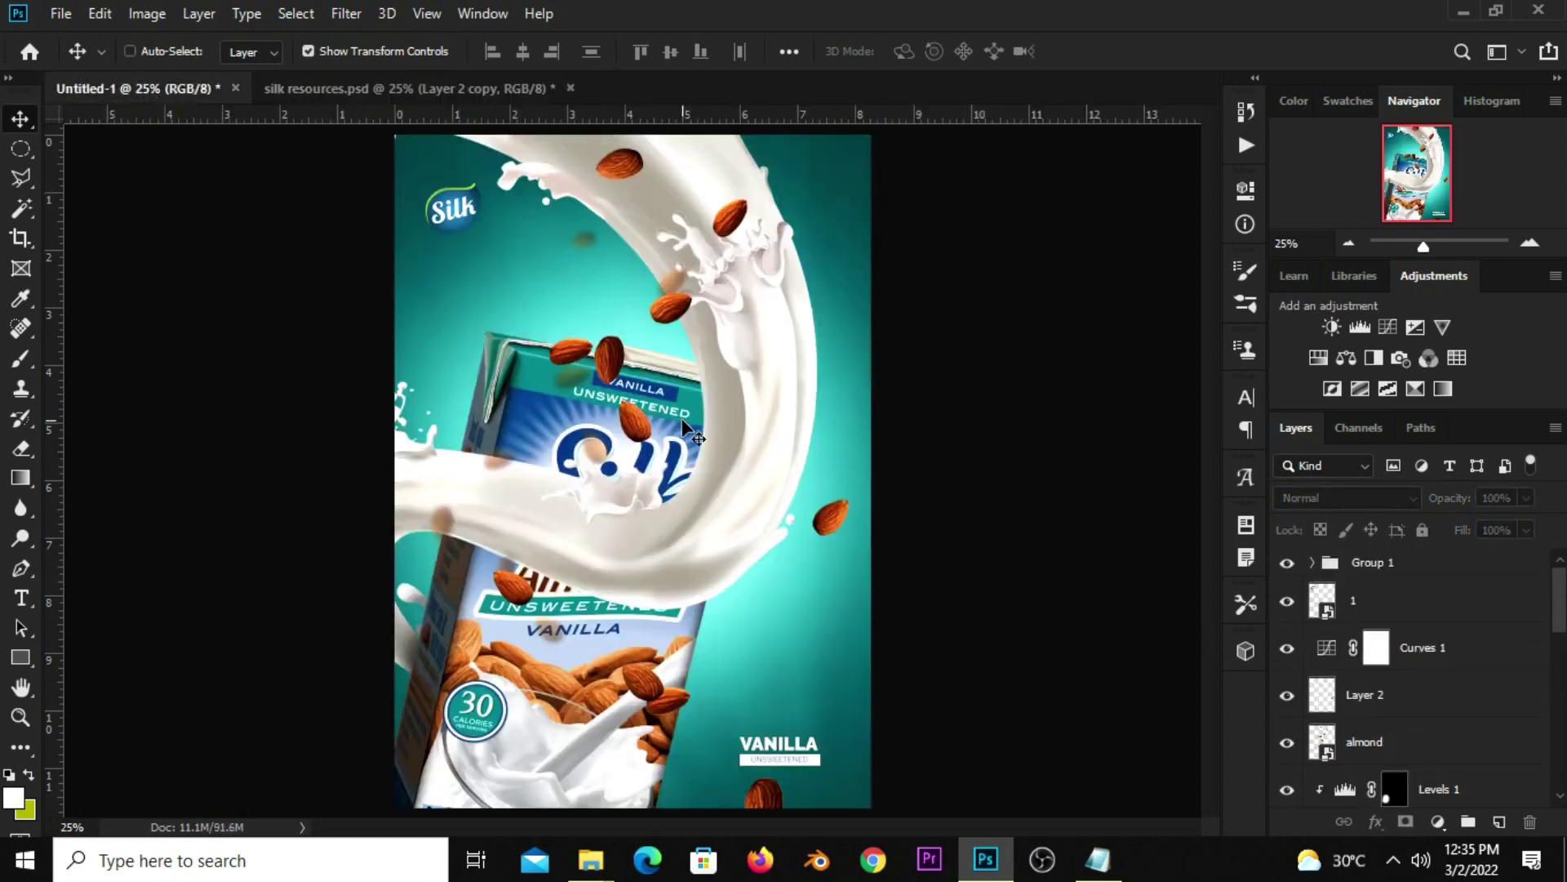
left_click_drag(684, 425, 686, 428)
scroll(718, 418, "up", 5)
right_click(1355, 569)
left_click(1139, 236)
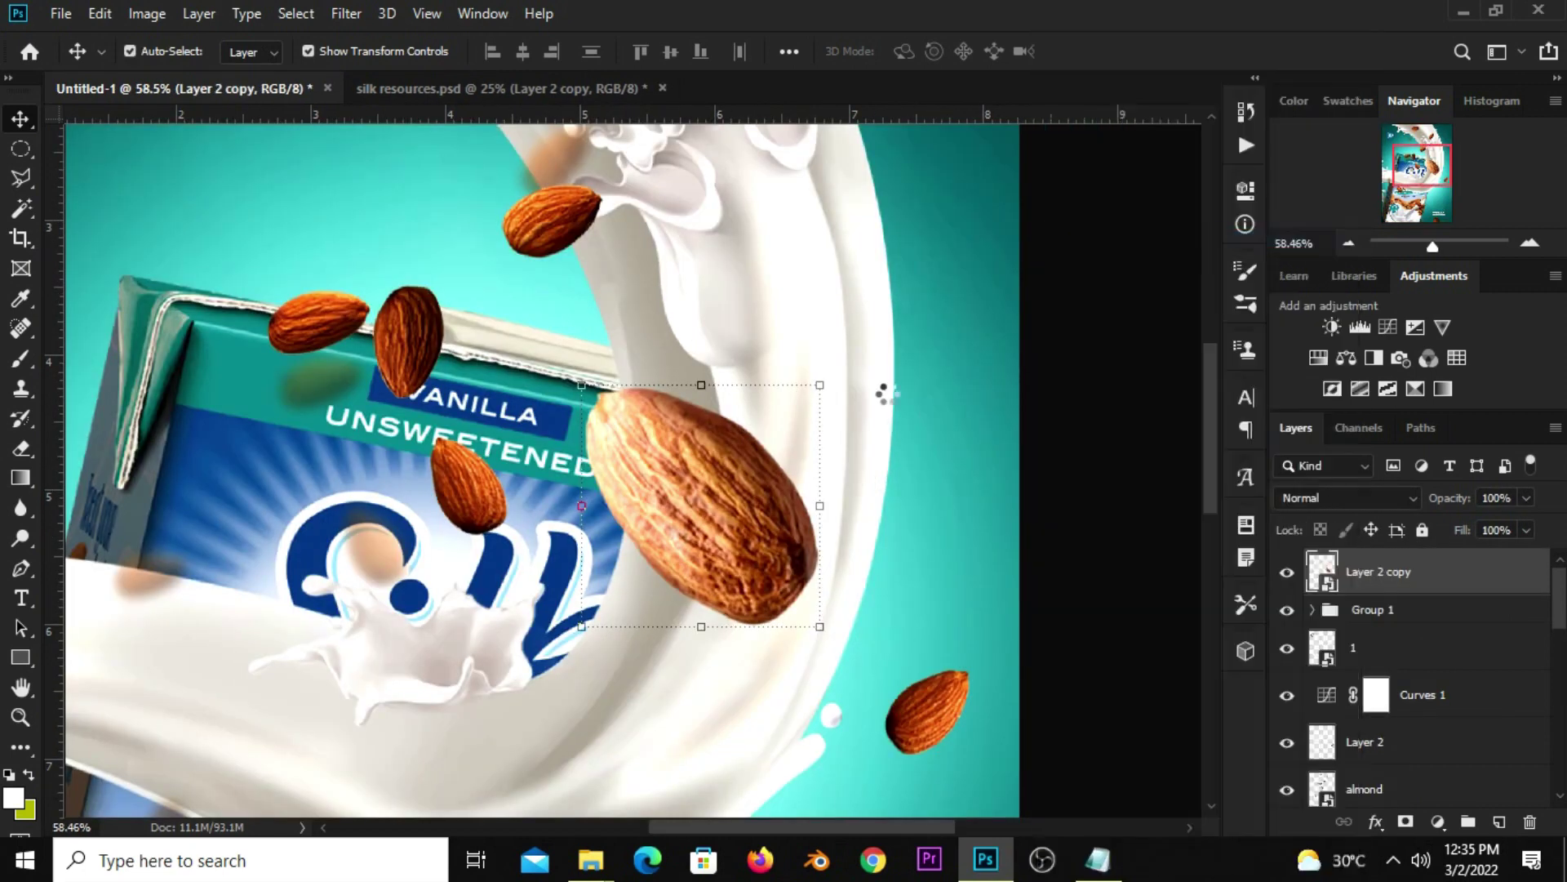
- Rotate the almond upright, shrink it slightly and position it over the milk swirl
key("ctrl+t")
mouse_move(823, 369)
left_mouse_down()
mouse_move(838, 546)
mouse_move(776, 645)
left_mouse_up()
mouse_move(694, 565)
left_mouse_down()
mouse_move(798, 387)
mouse_move(722, 498)
left_mouse_up()
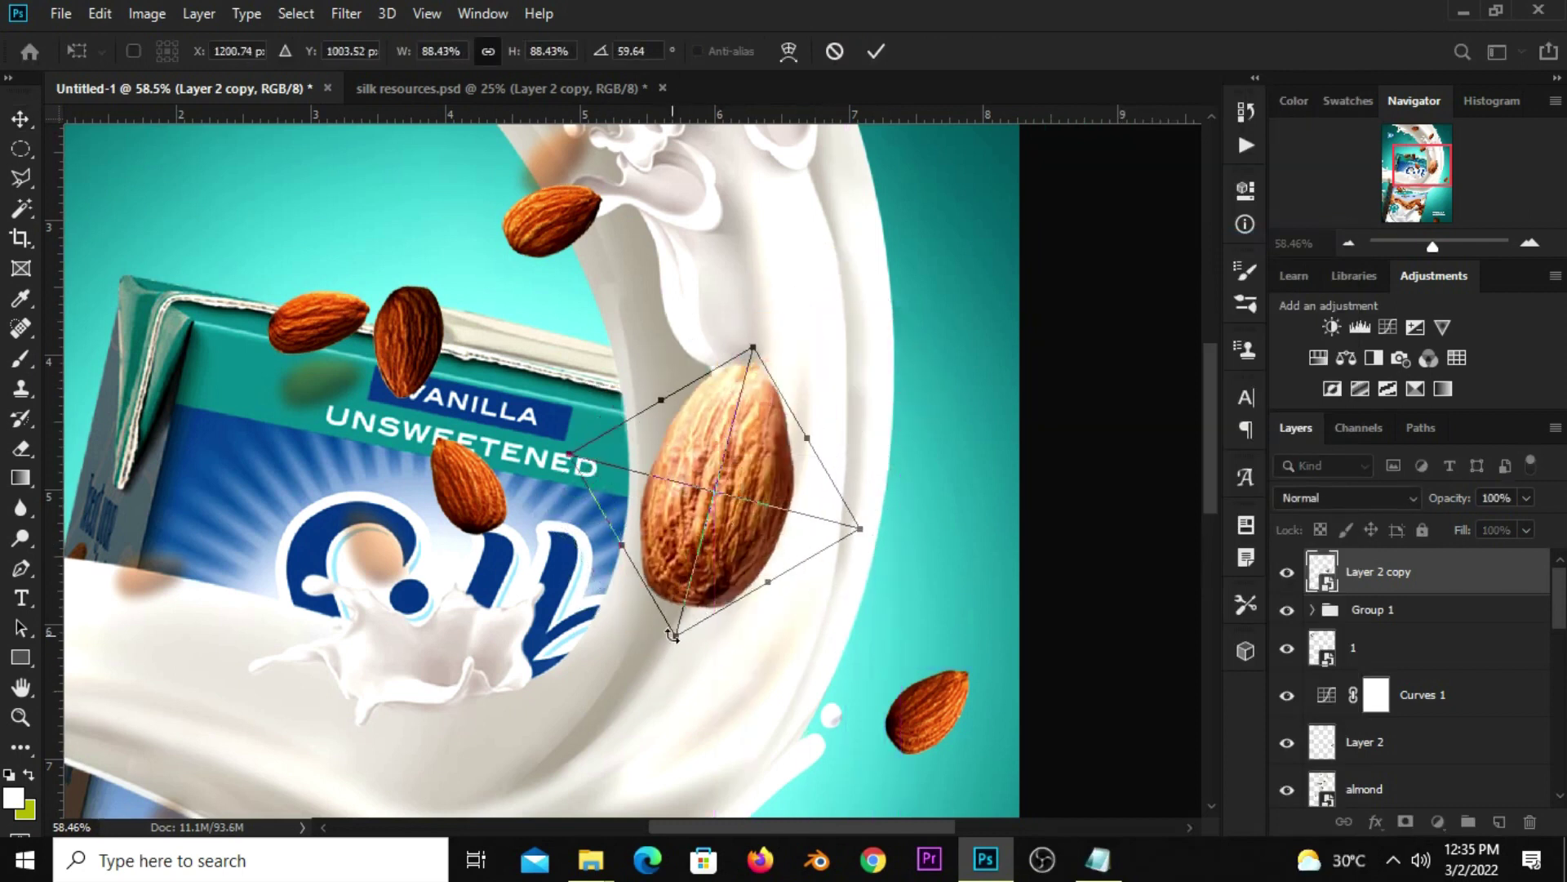
left_click_drag(673, 636, 725, 549)
mouse_move(710, 616)
left_mouse_down()
mouse_move(841, 517)
mouse_move(819, 553)
left_mouse_up()
left_click_drag(737, 449, 729, 492)
key("Return")
- Fade the almond to 20% opacity and add a layer mask
left_click(1526, 499)
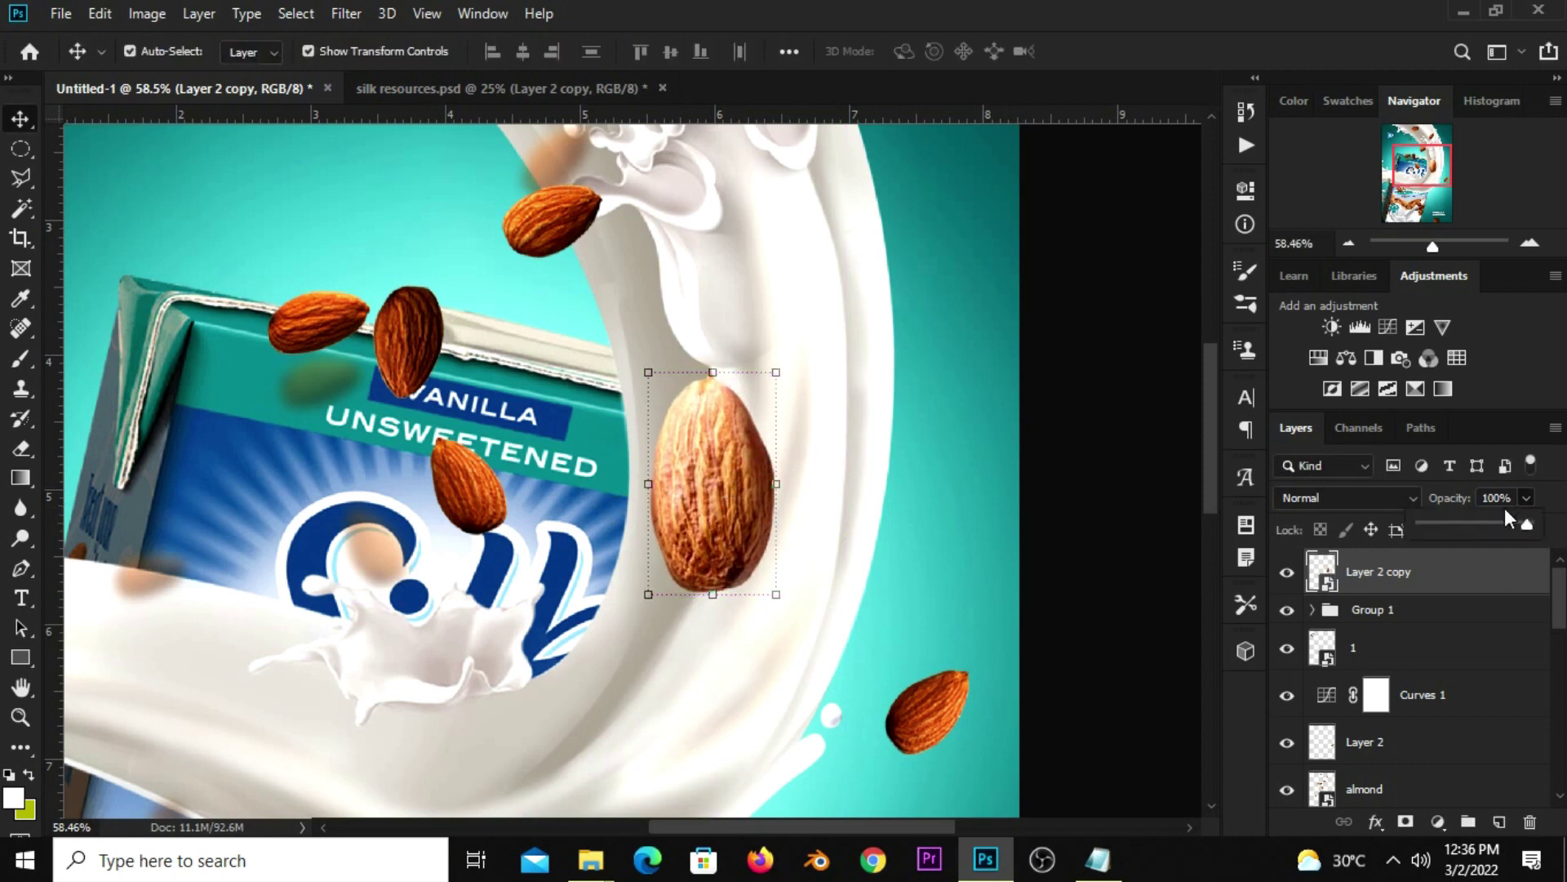
left_click_drag(1465, 526, 1442, 536)
left_click(1287, 572)
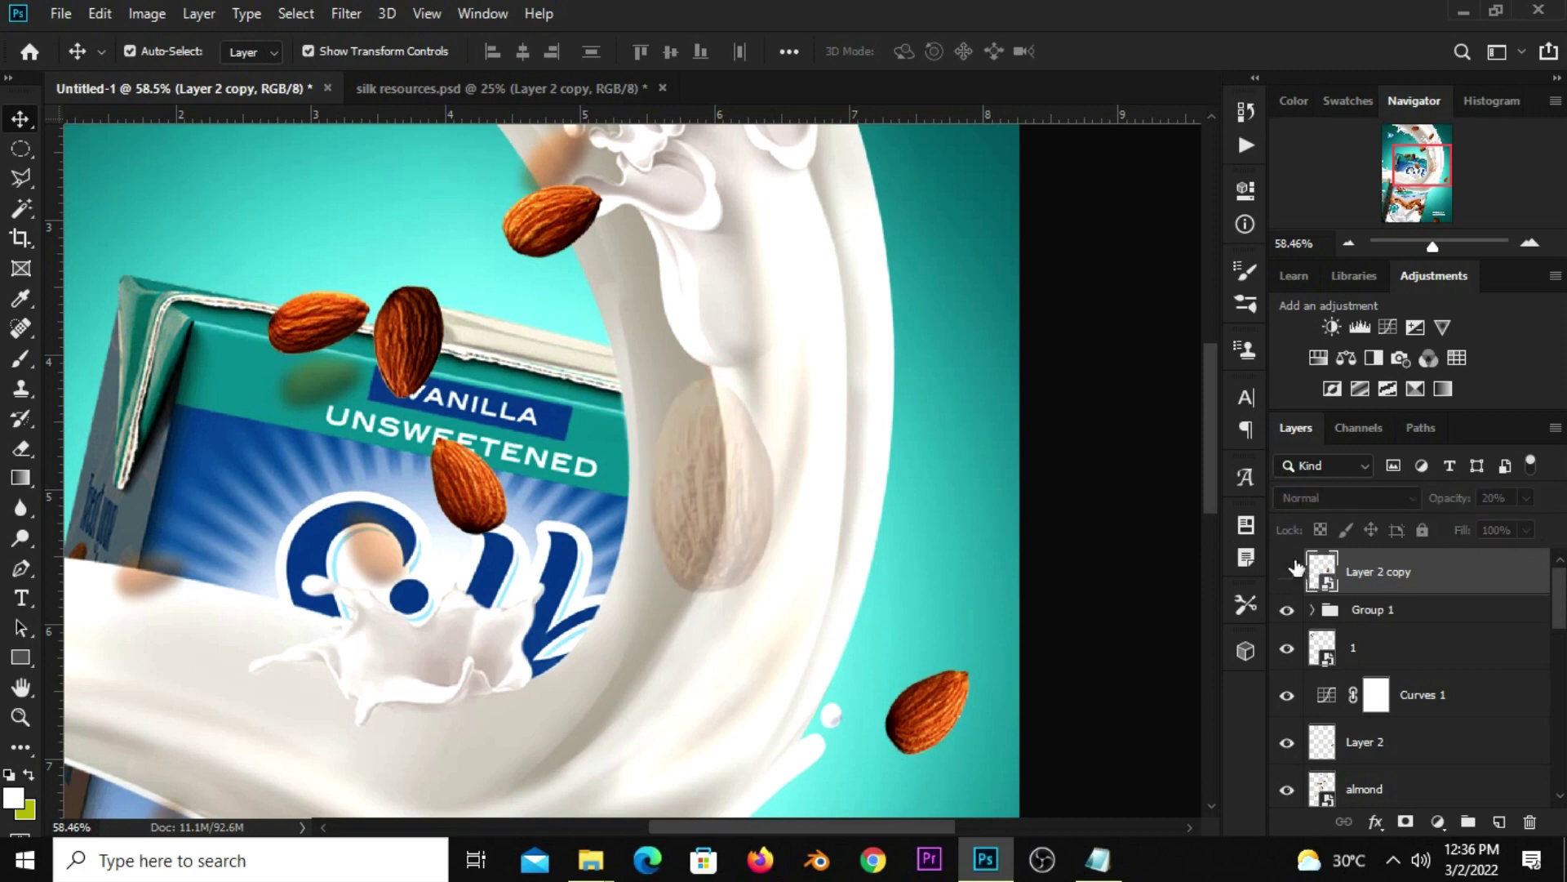
left_click(1401, 823)
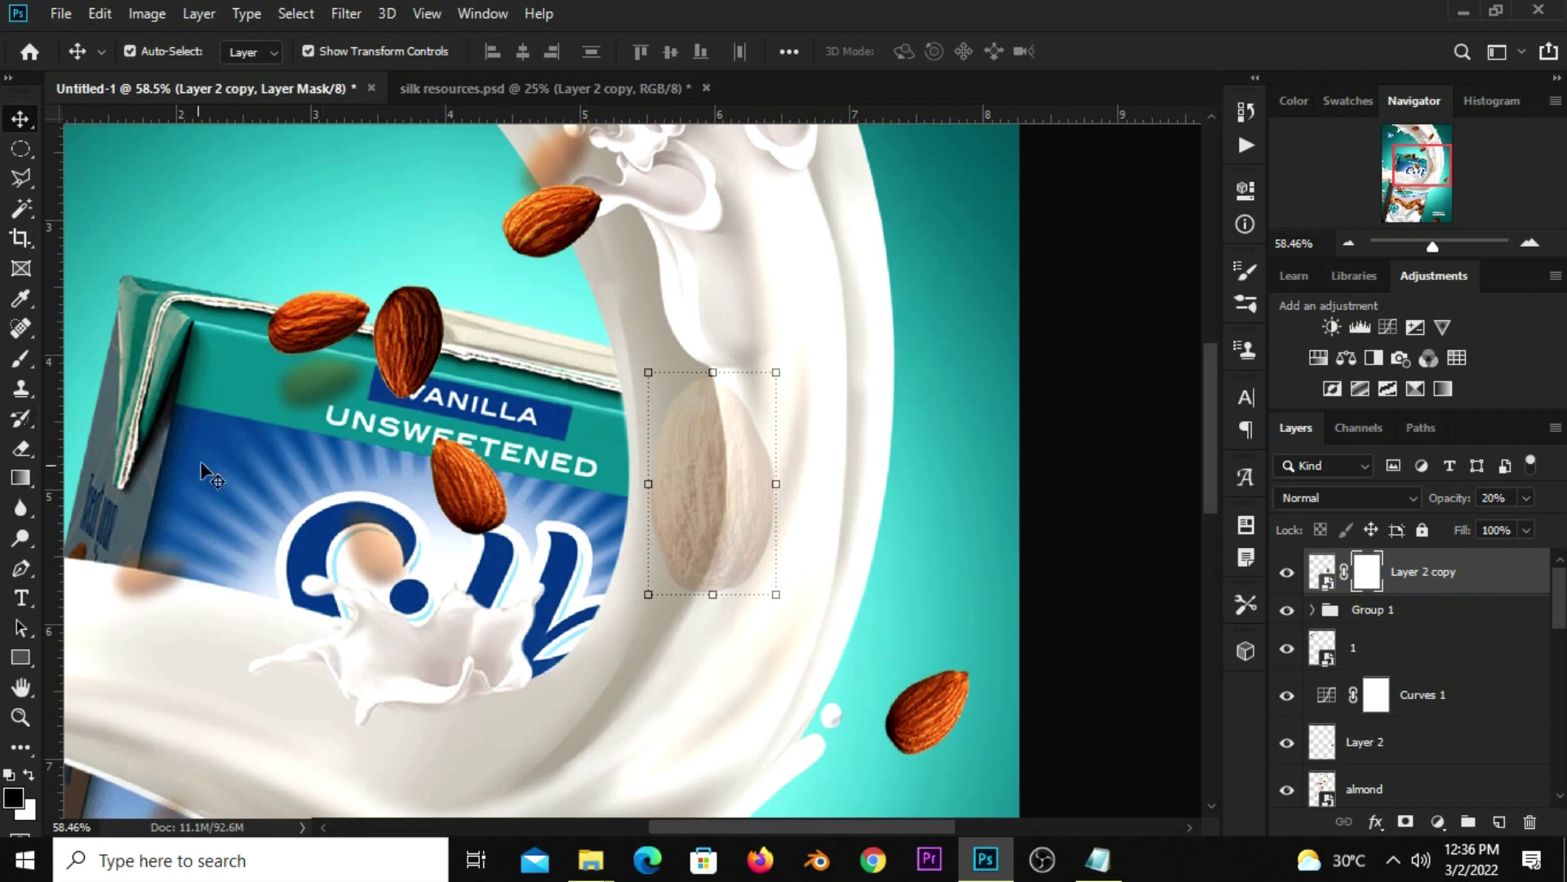
- Trace the almond copy's milk-overlapping right half with a Pen path and make it a 0.1 px feathered selection
left_click_drag(31, 562, 65, 563)
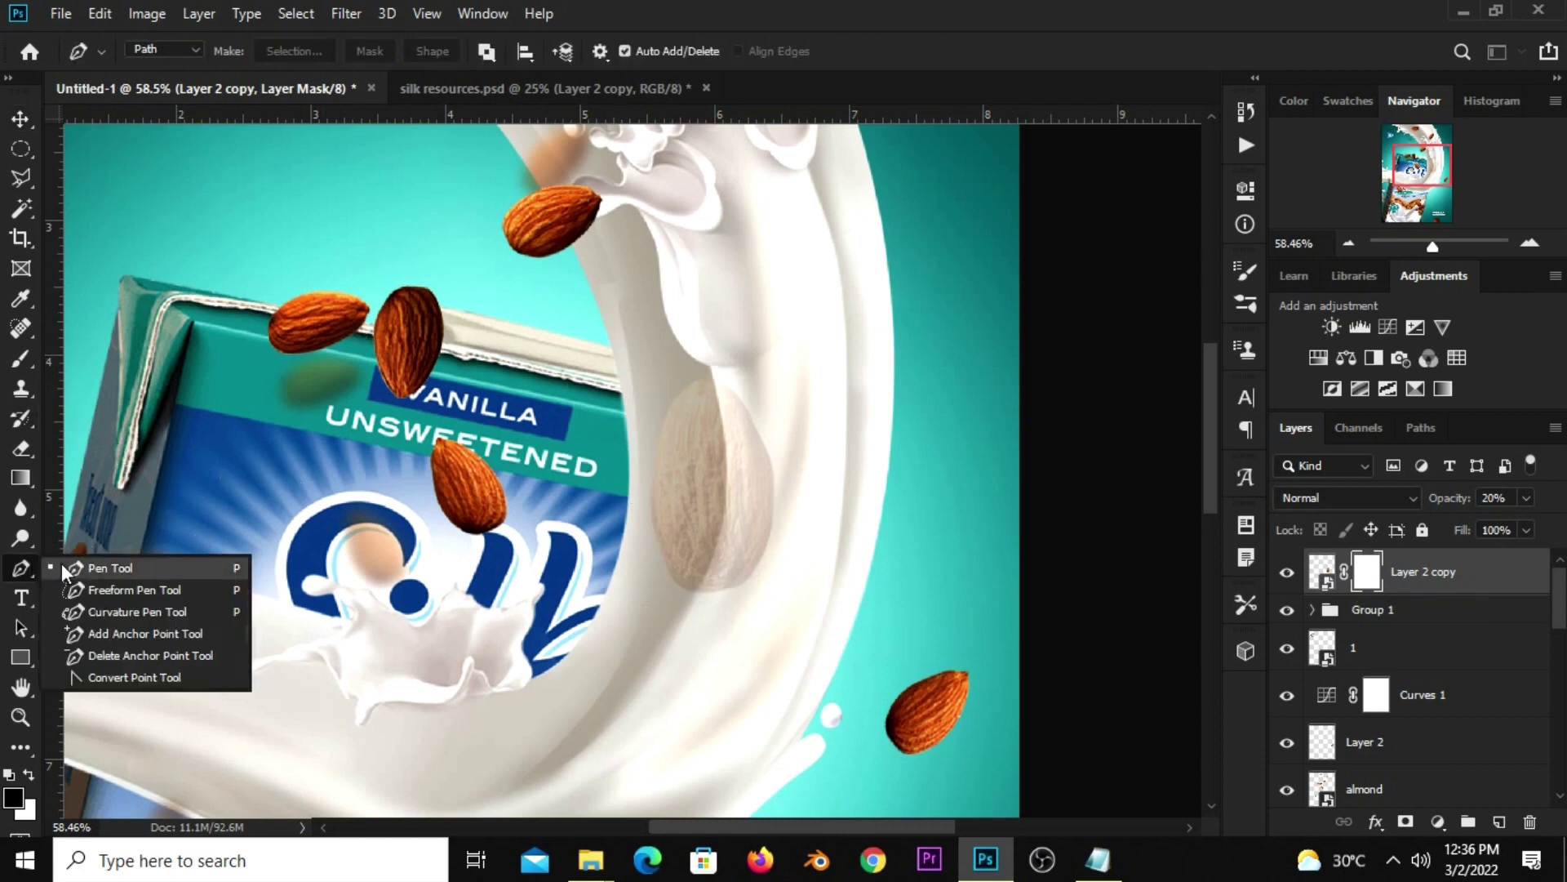
scroll(763, 552, "up", 1)
scroll(761, 551, "up", 2)
scroll(759, 549, "up", 2)
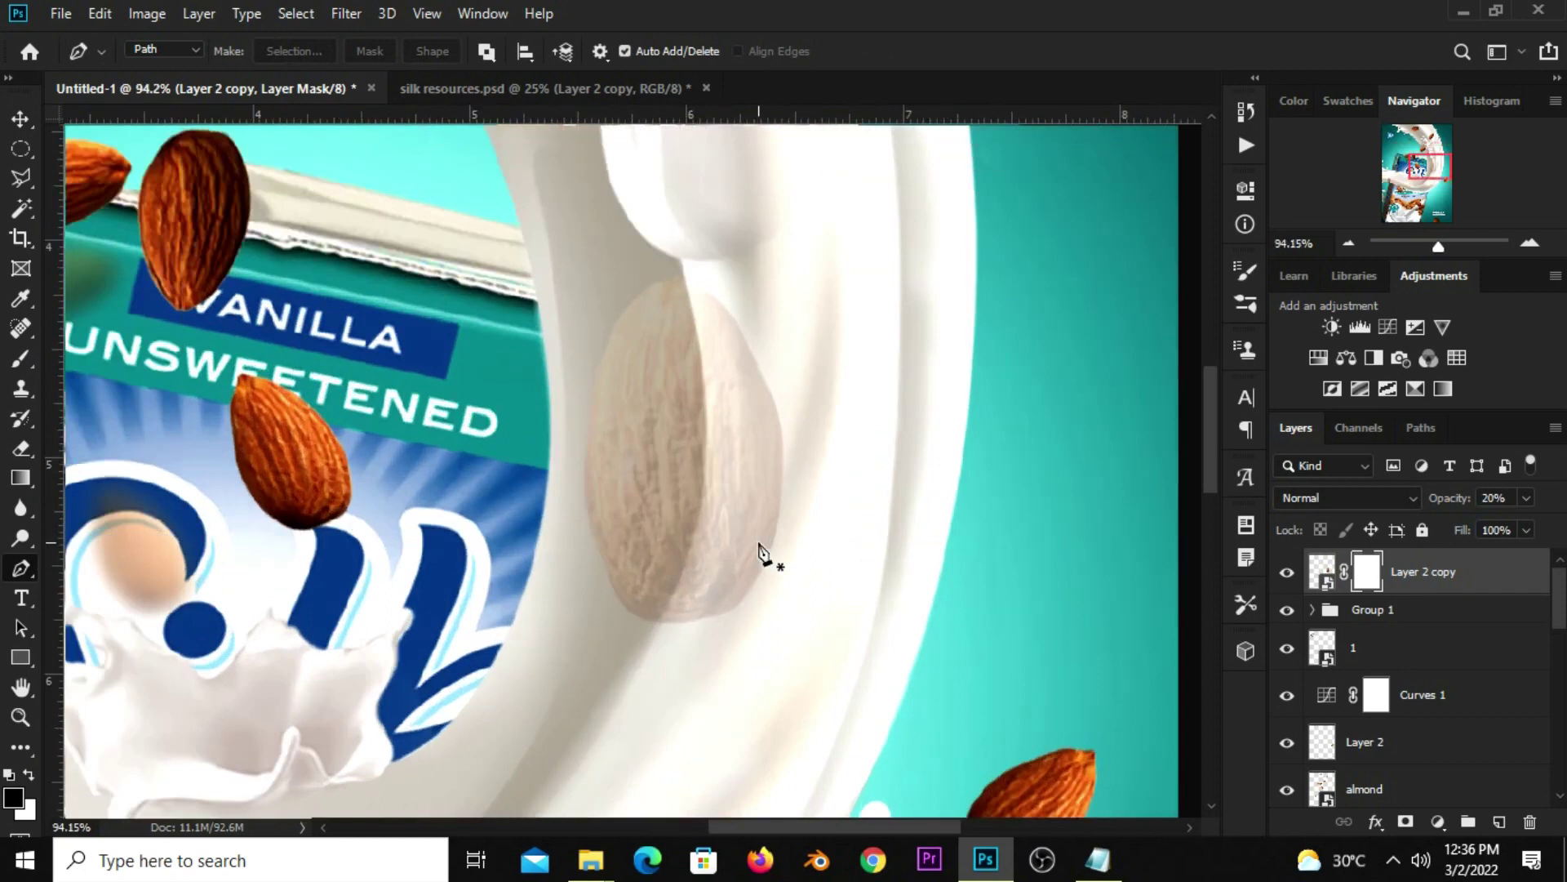
left_click(682, 273)
left_click_drag(662, 619, 575, 764)
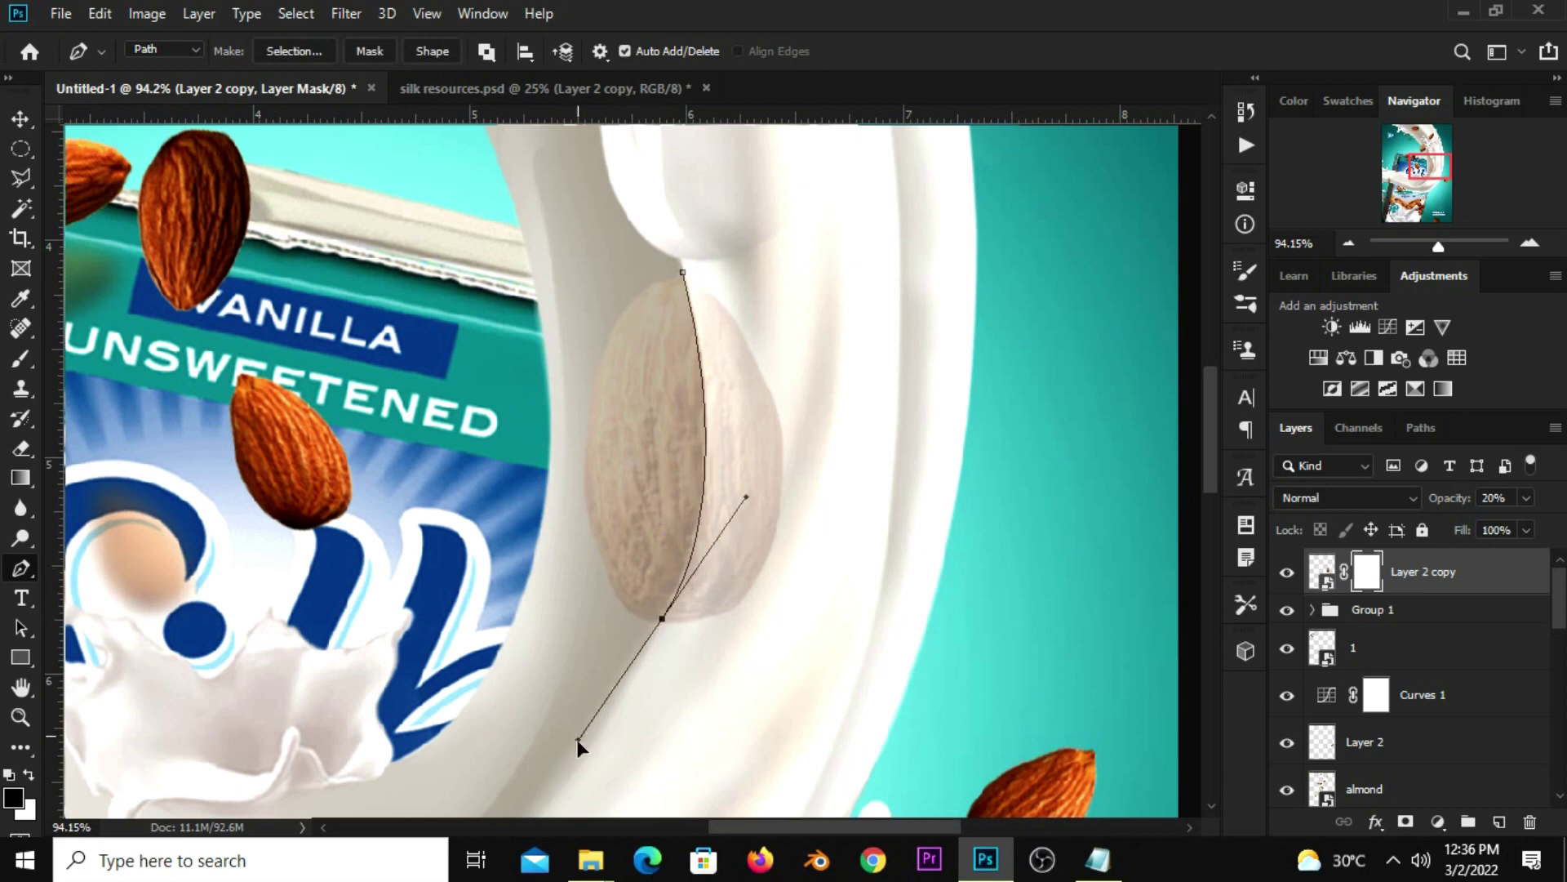
left_click(725, 660)
left_click(845, 452)
left_click(811, 305)
left_click(760, 249)
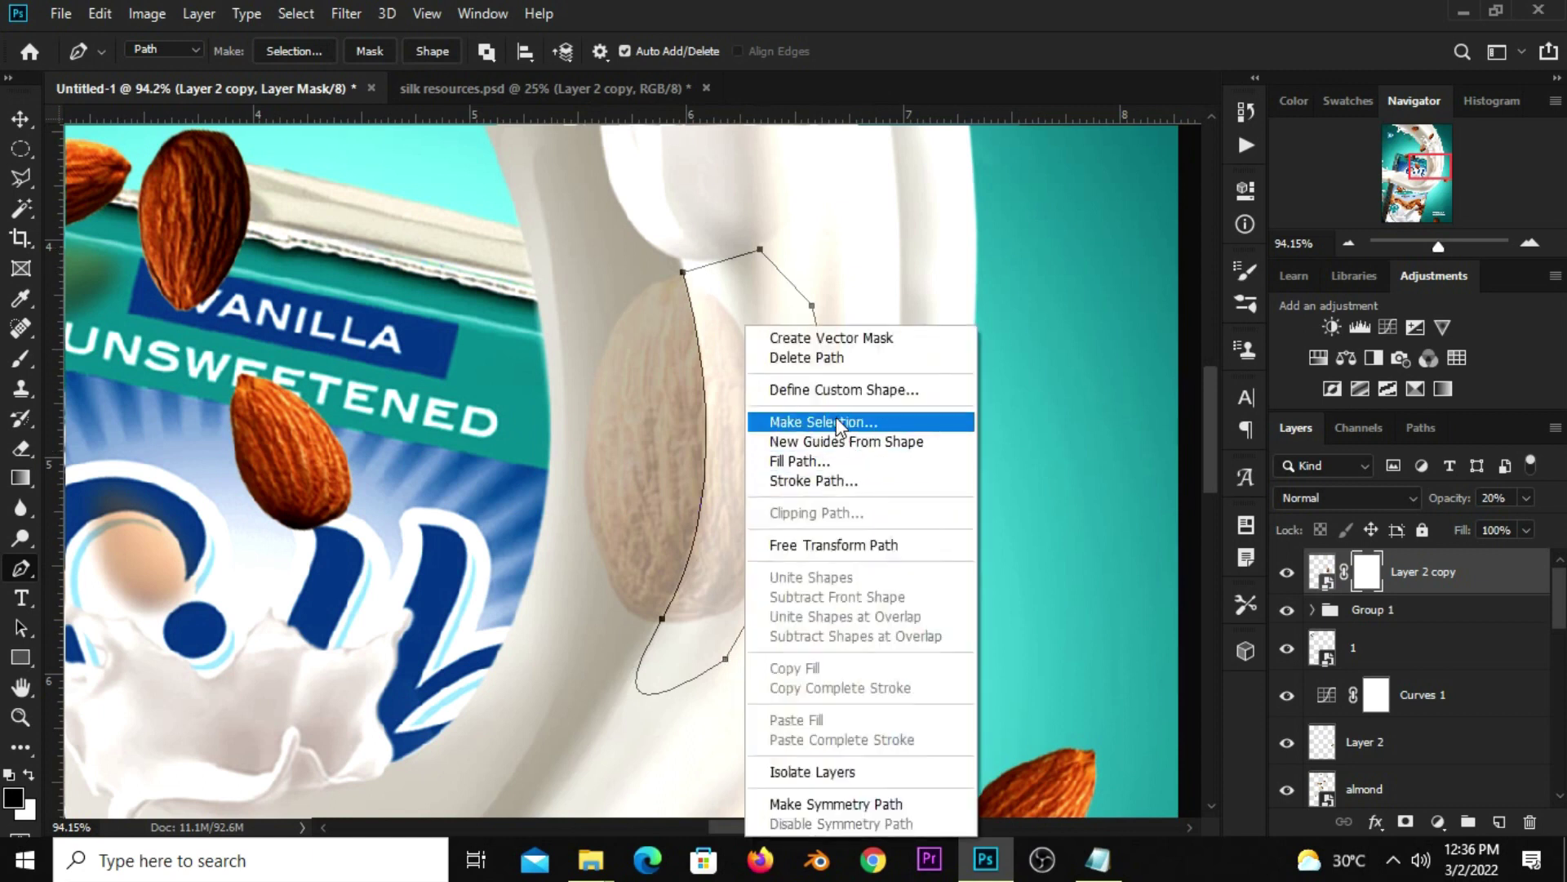
left_click(836, 418)
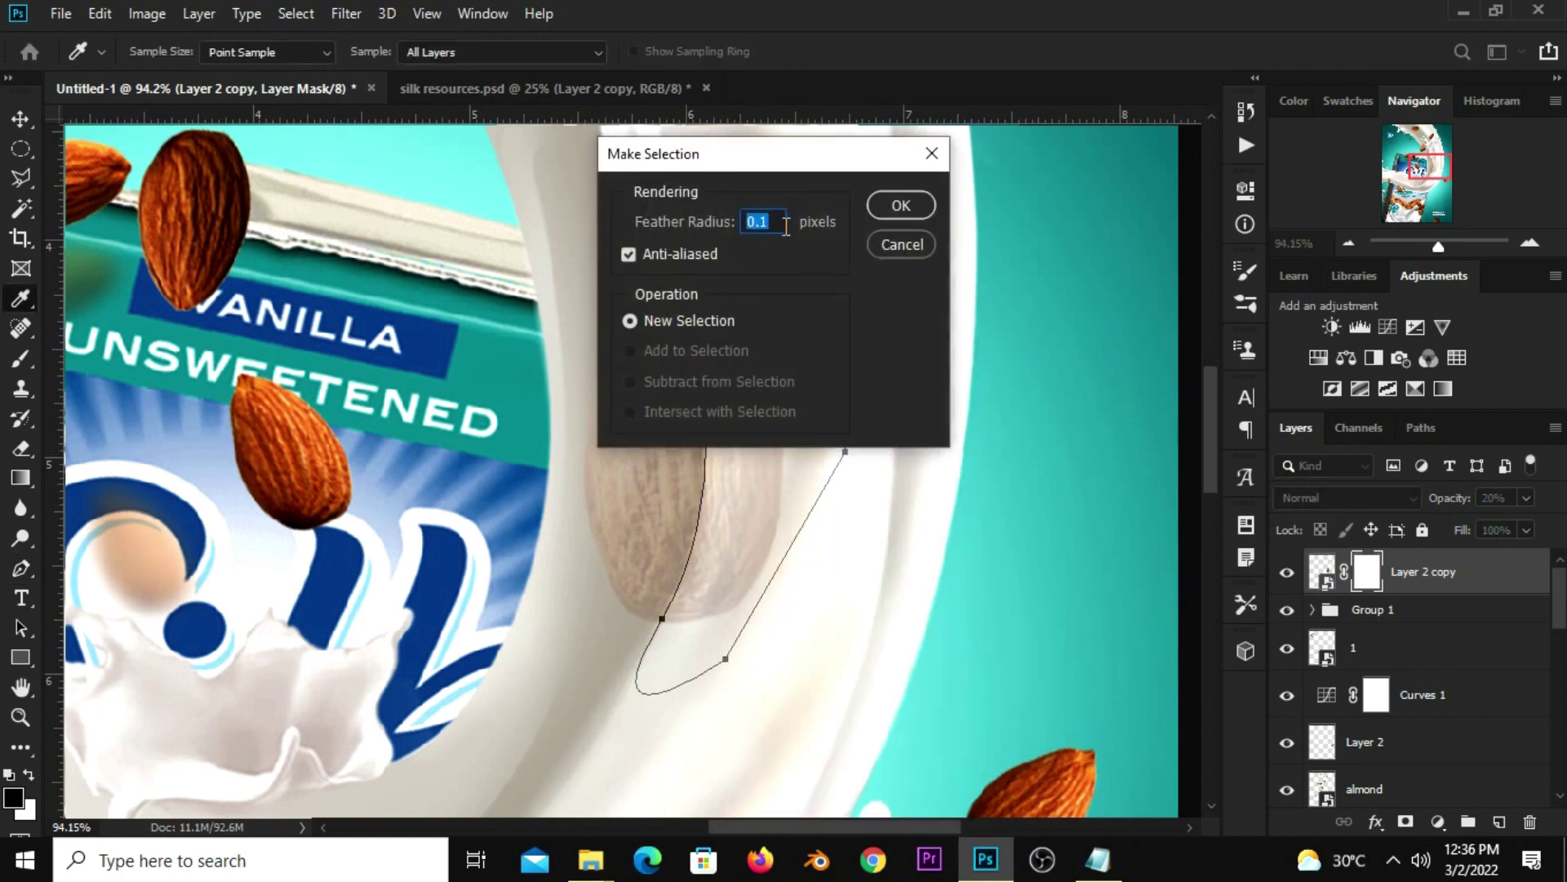
left_click(901, 206)
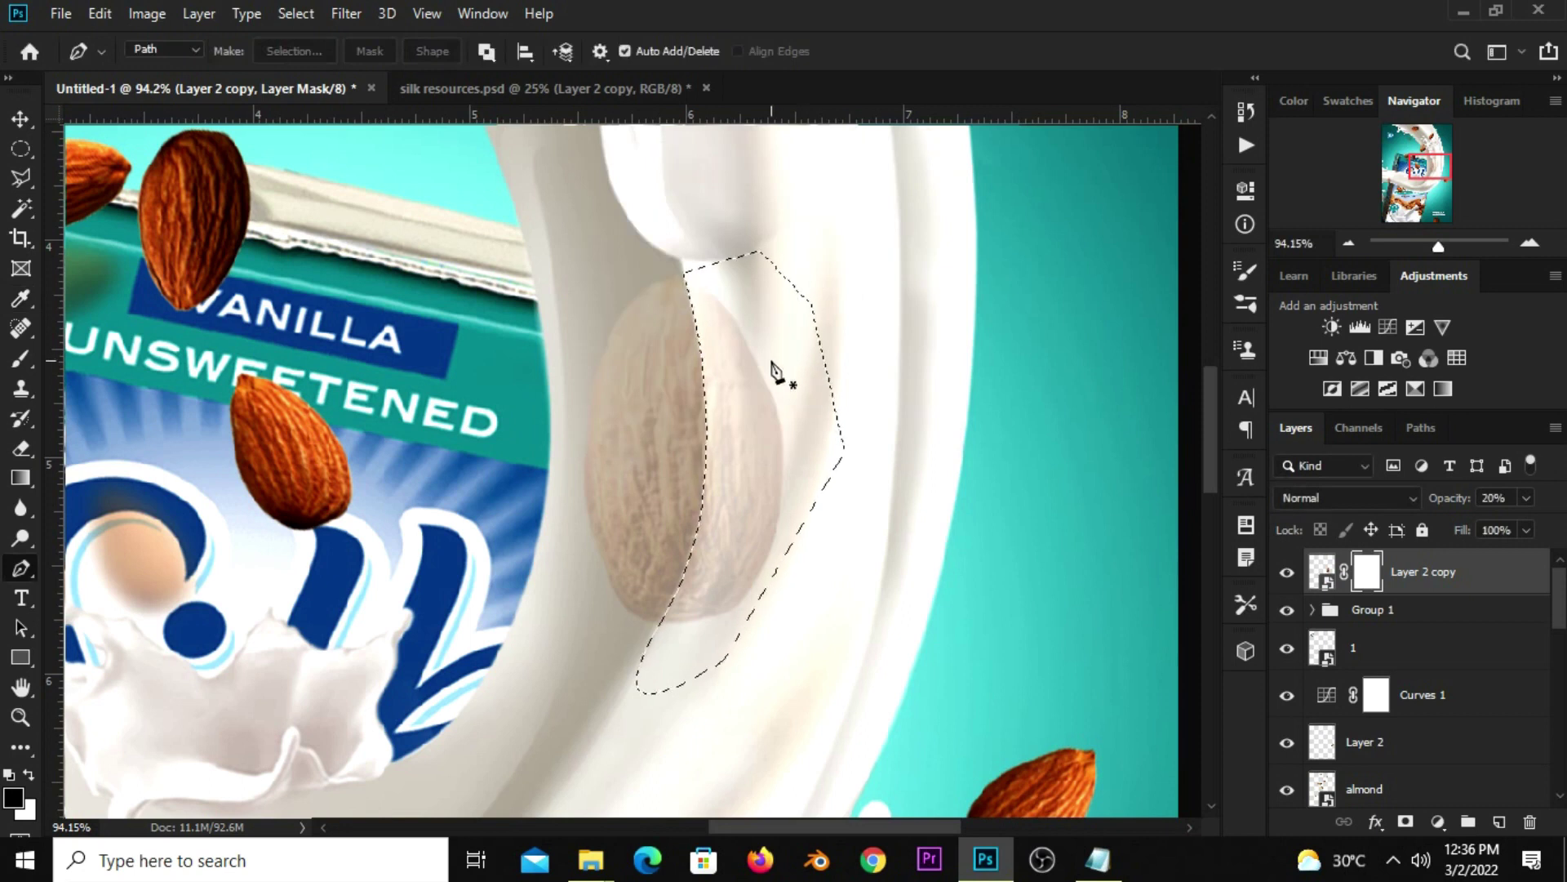
- Fill the feathered selection on Layer 2 copy's mask with the black foreground colour
right_click(767, 374)
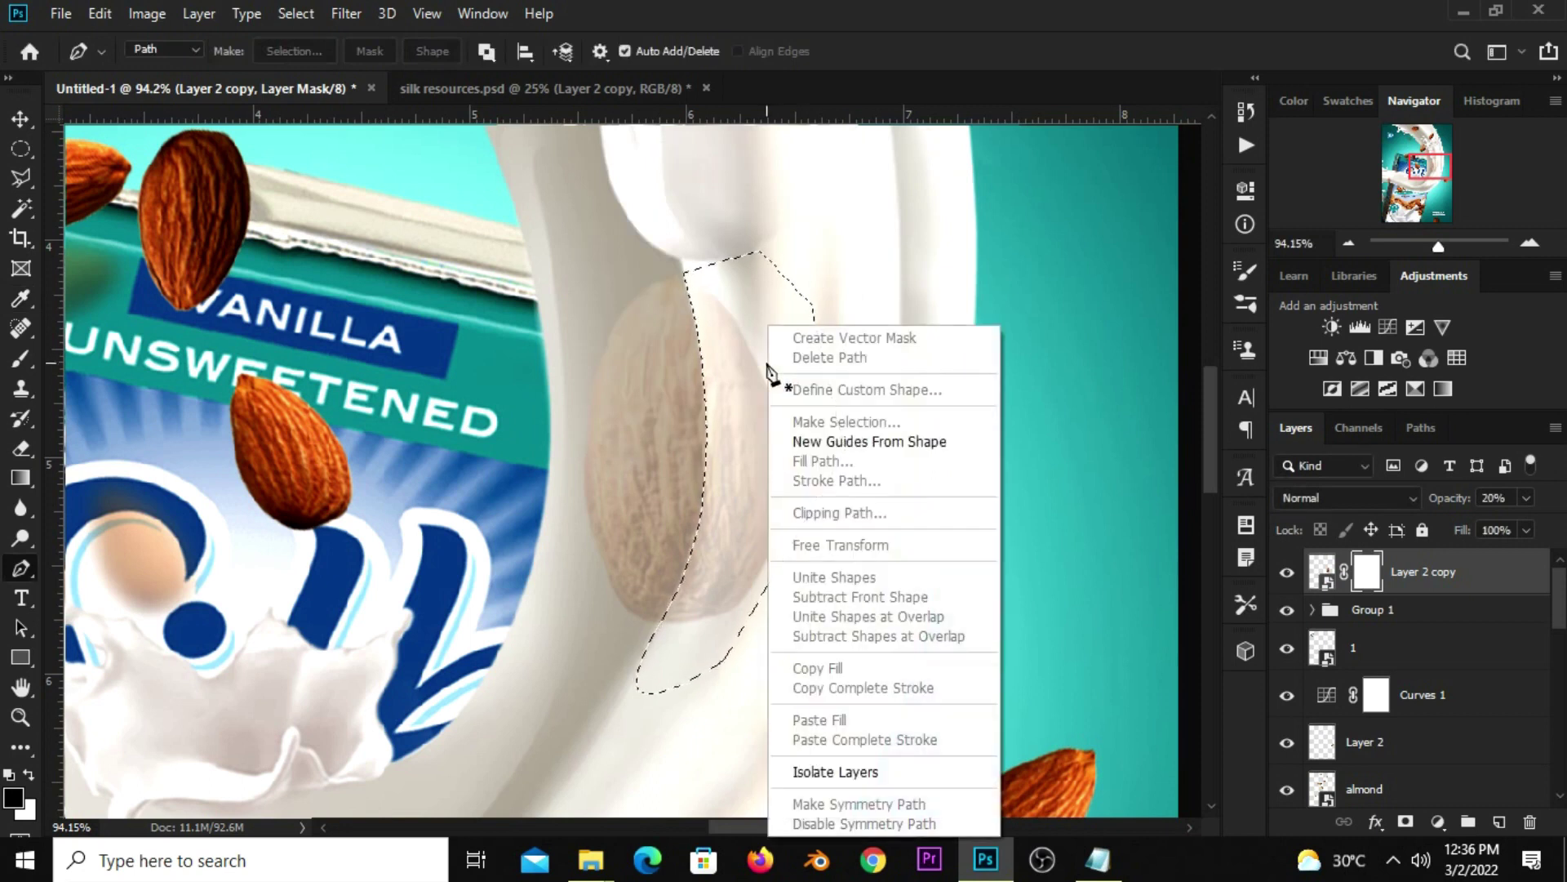
left_click(723, 514)
right_click(21, 148)
left_click(122, 149)
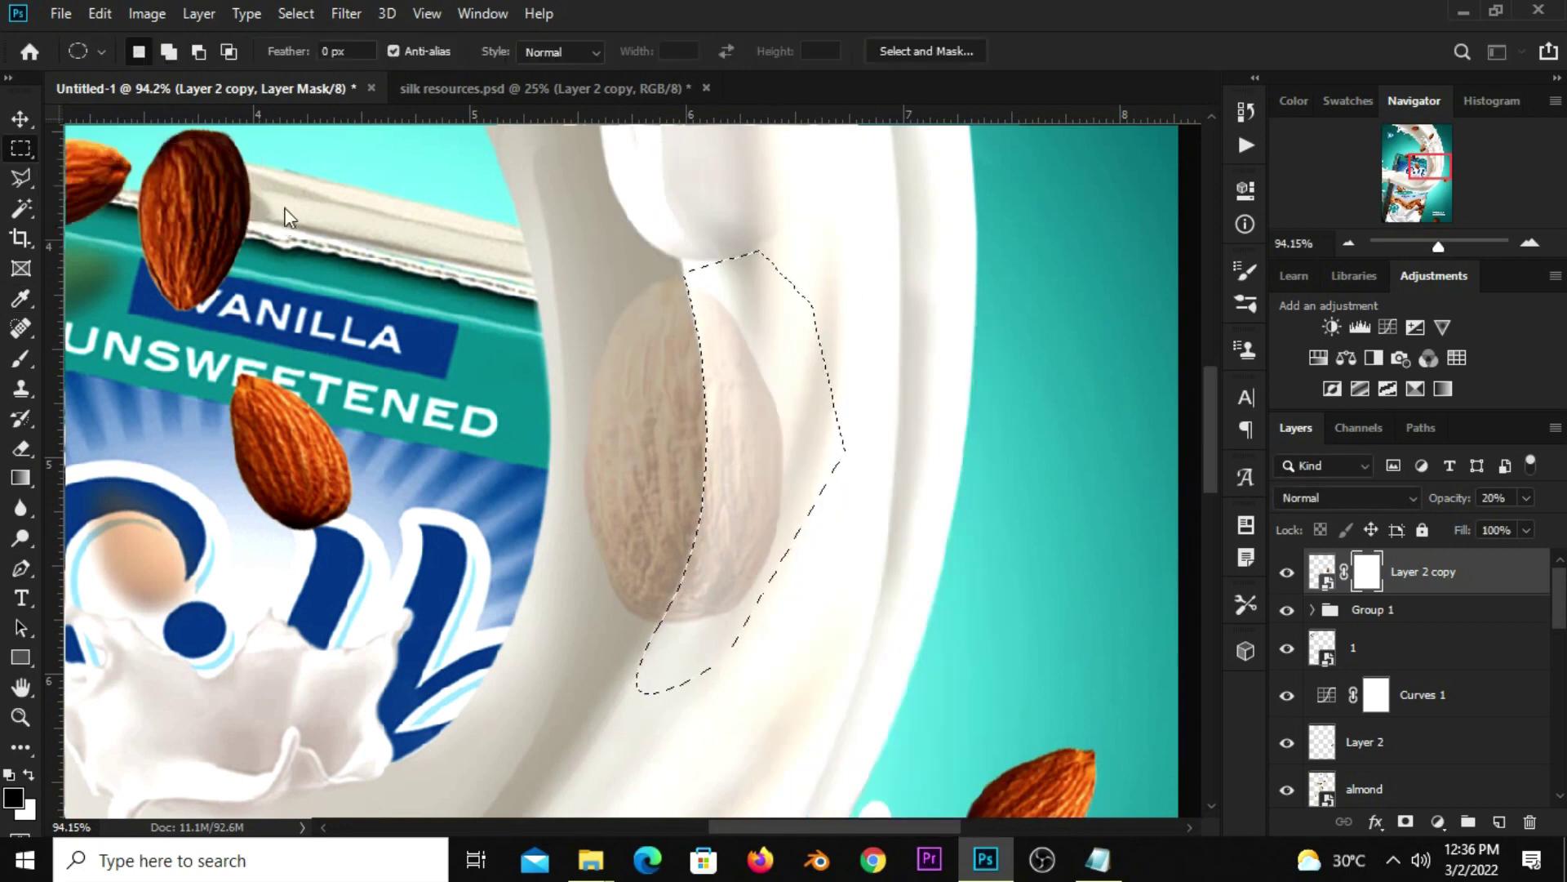
right_click(729, 332)
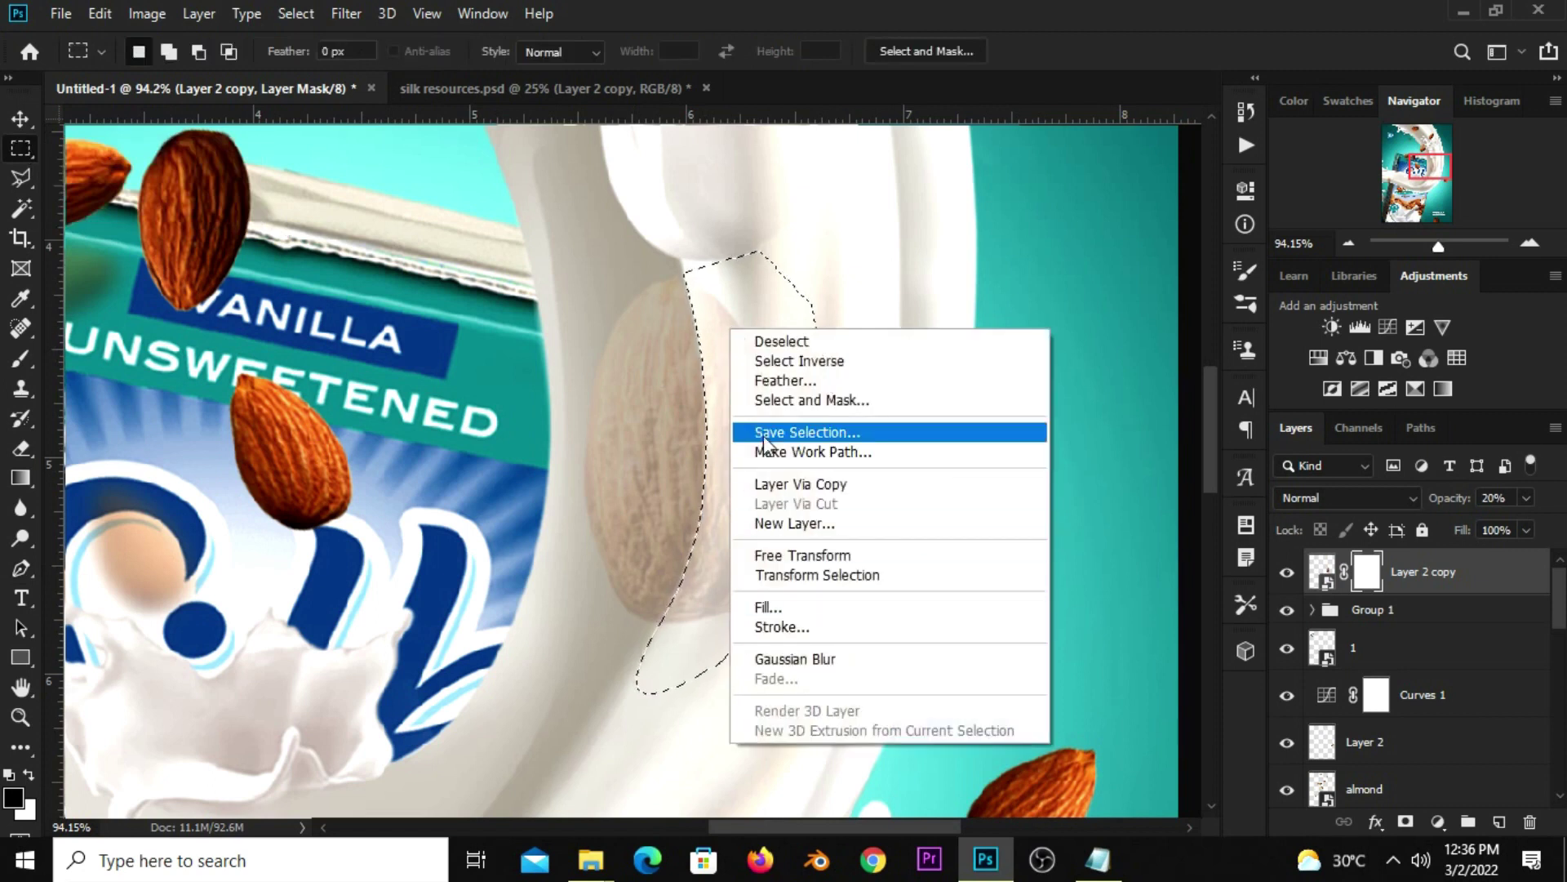
left_click(764, 608)
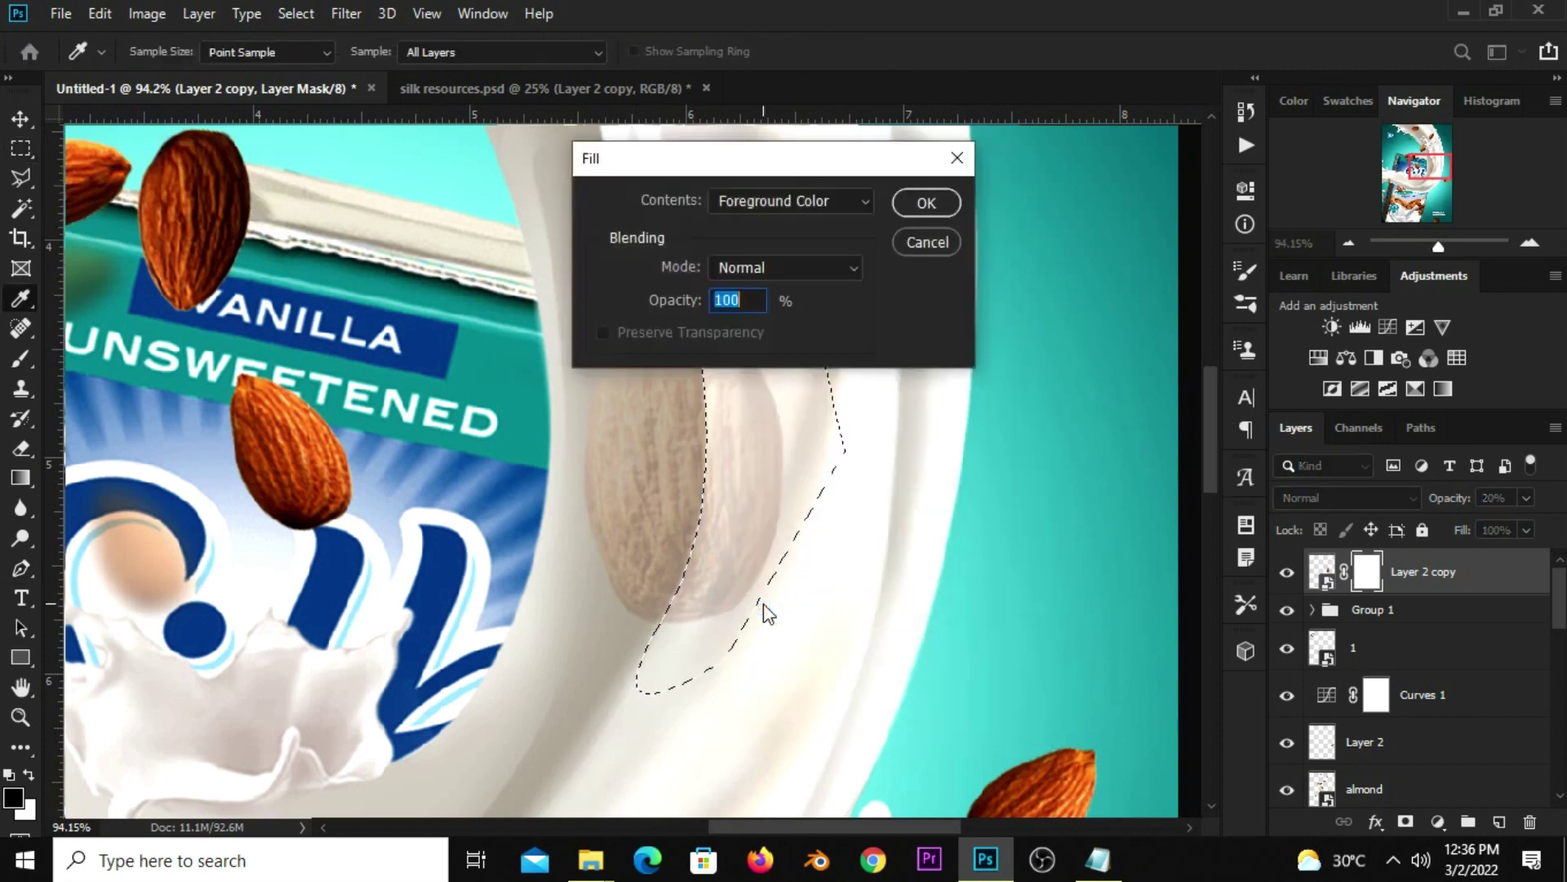
left_click(741, 204)
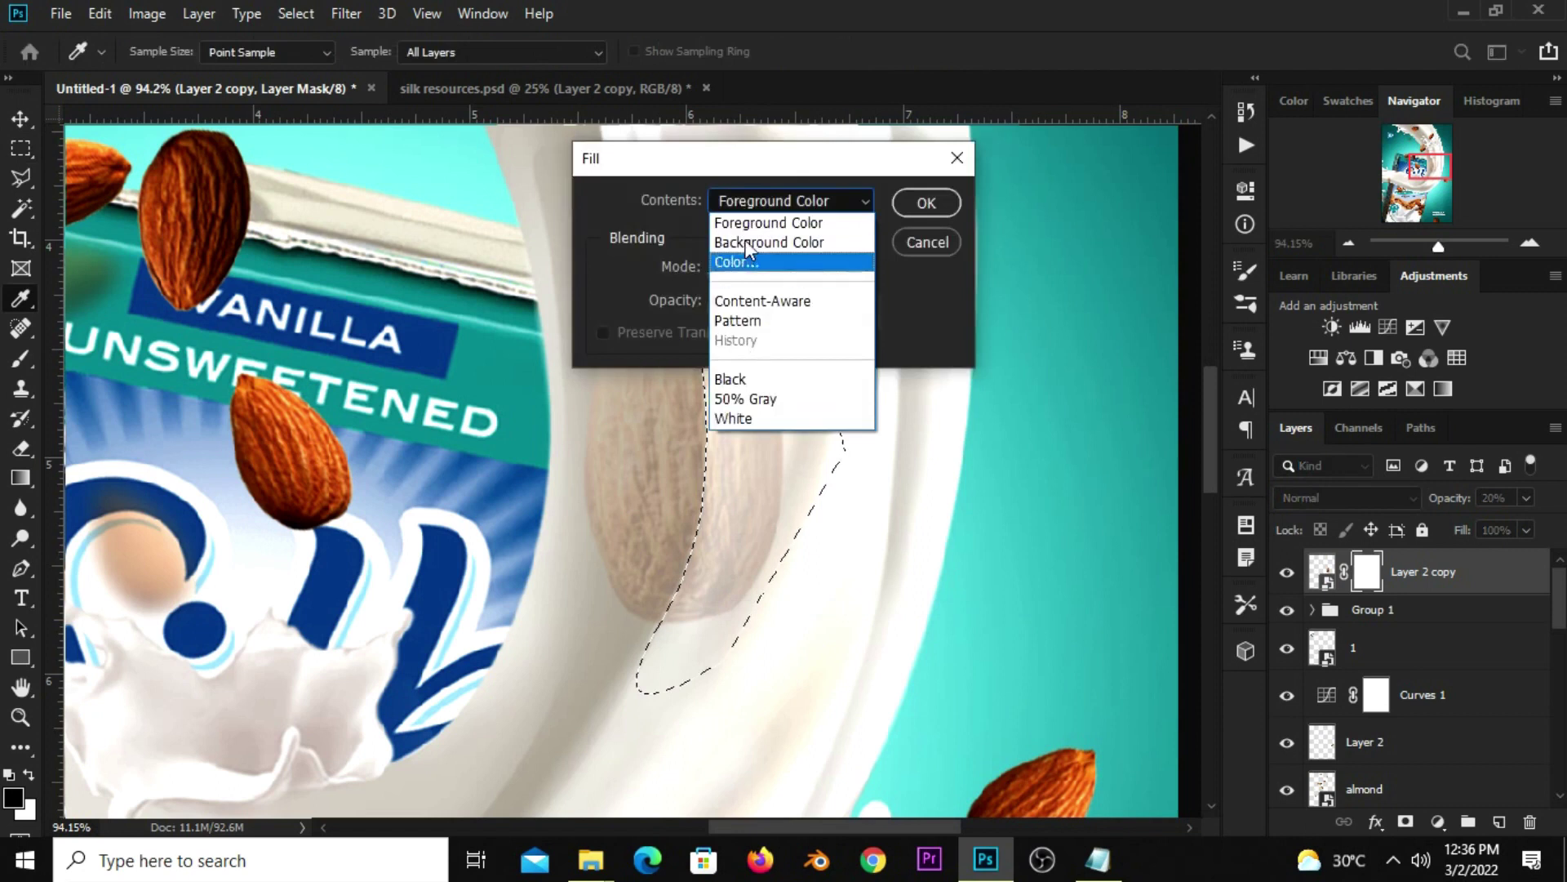
left_click(745, 219)
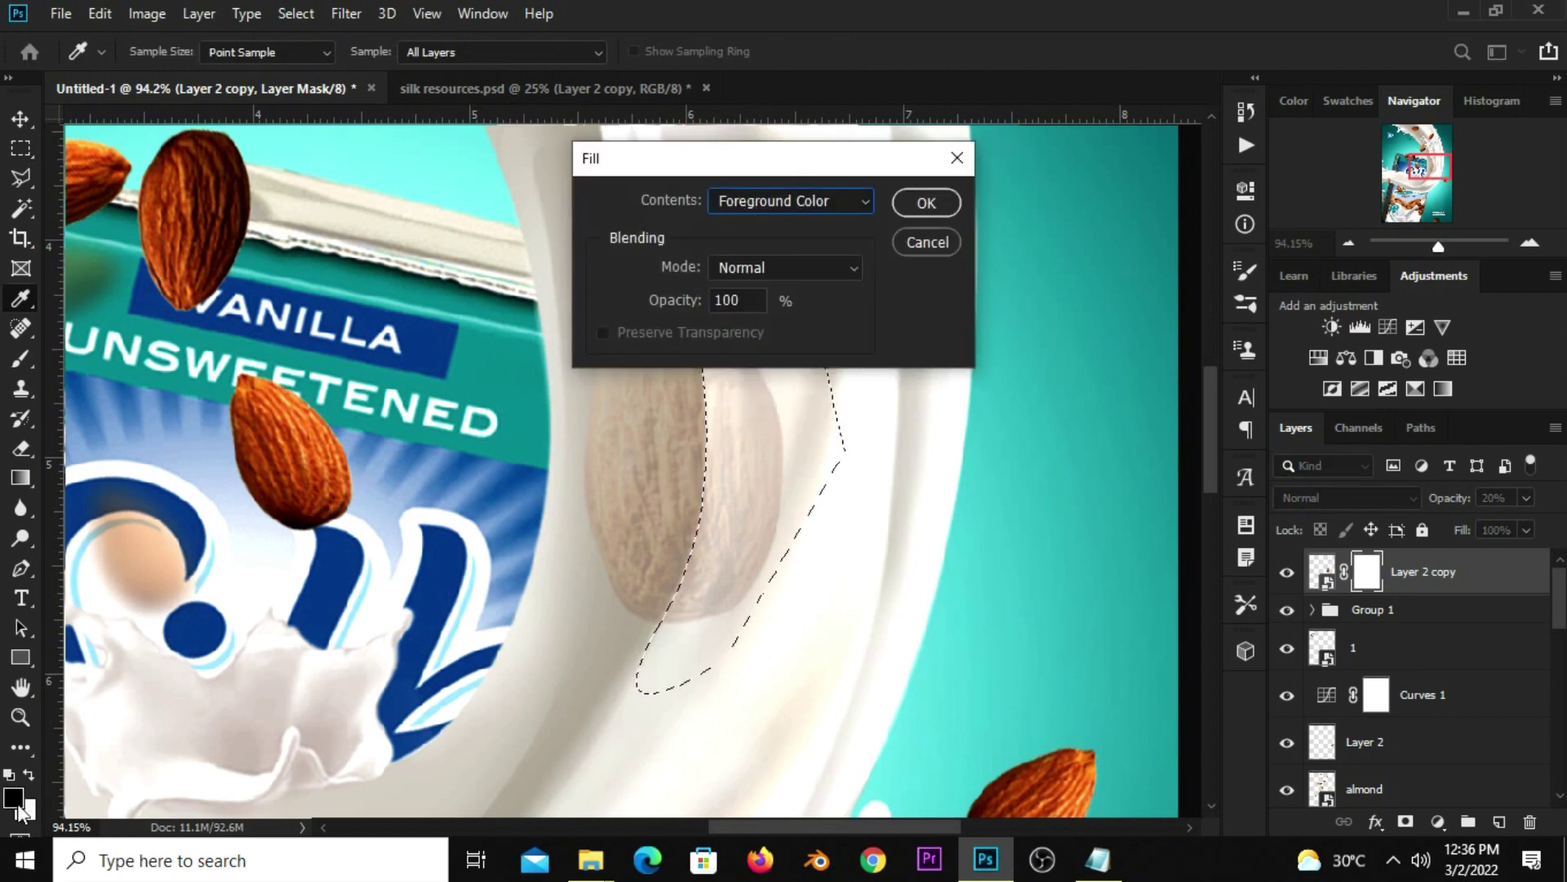
key("Return")
key("m")
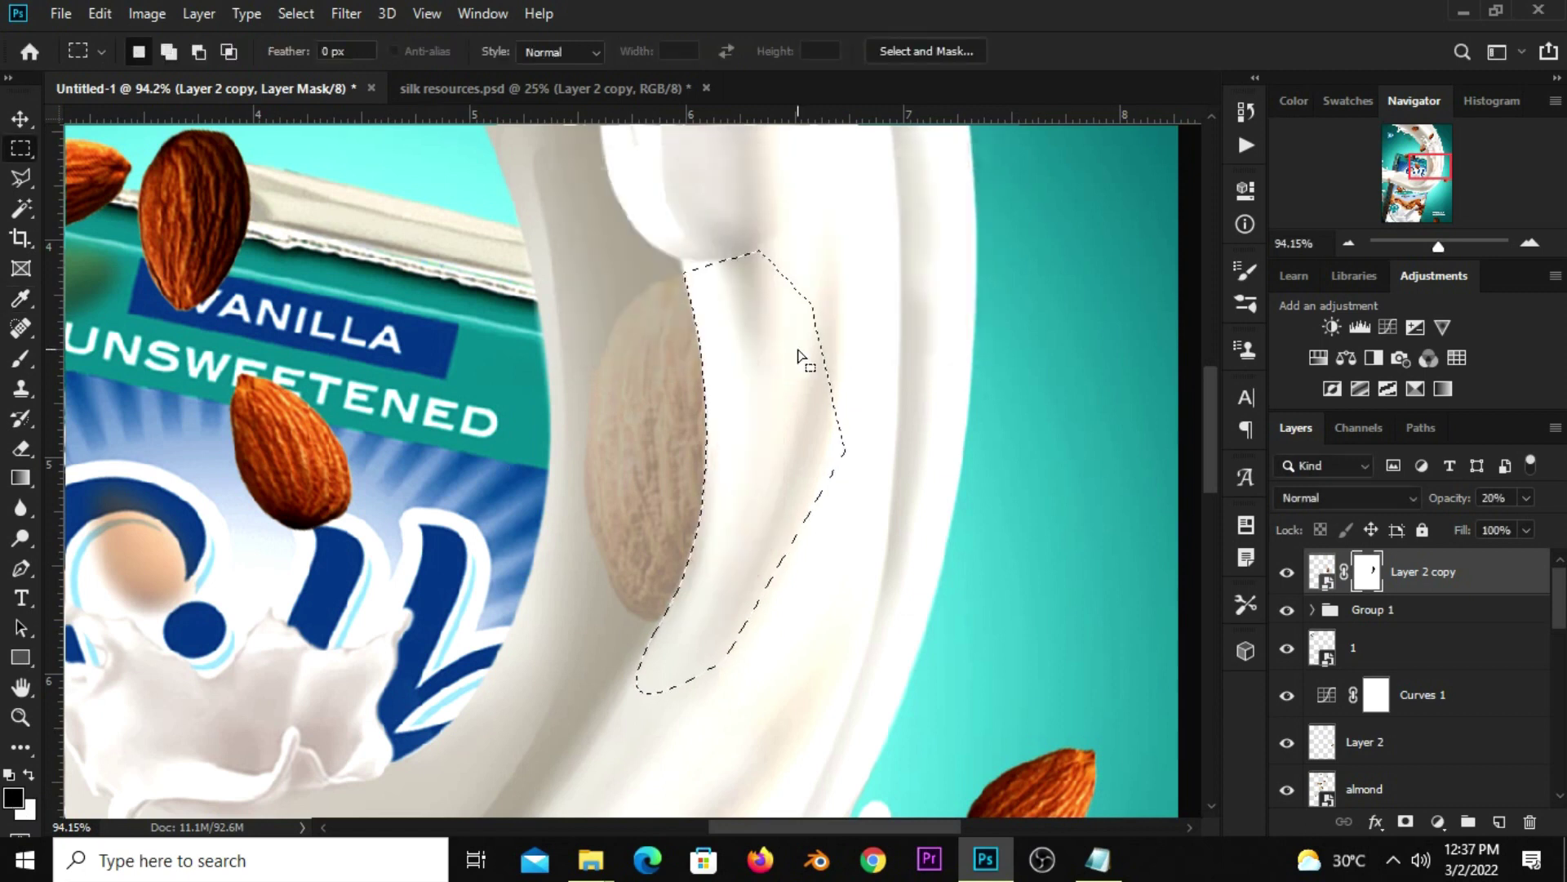
- Deselect, fit the poster on screen, and make the almond copy layer visible
key("ctrl+d")
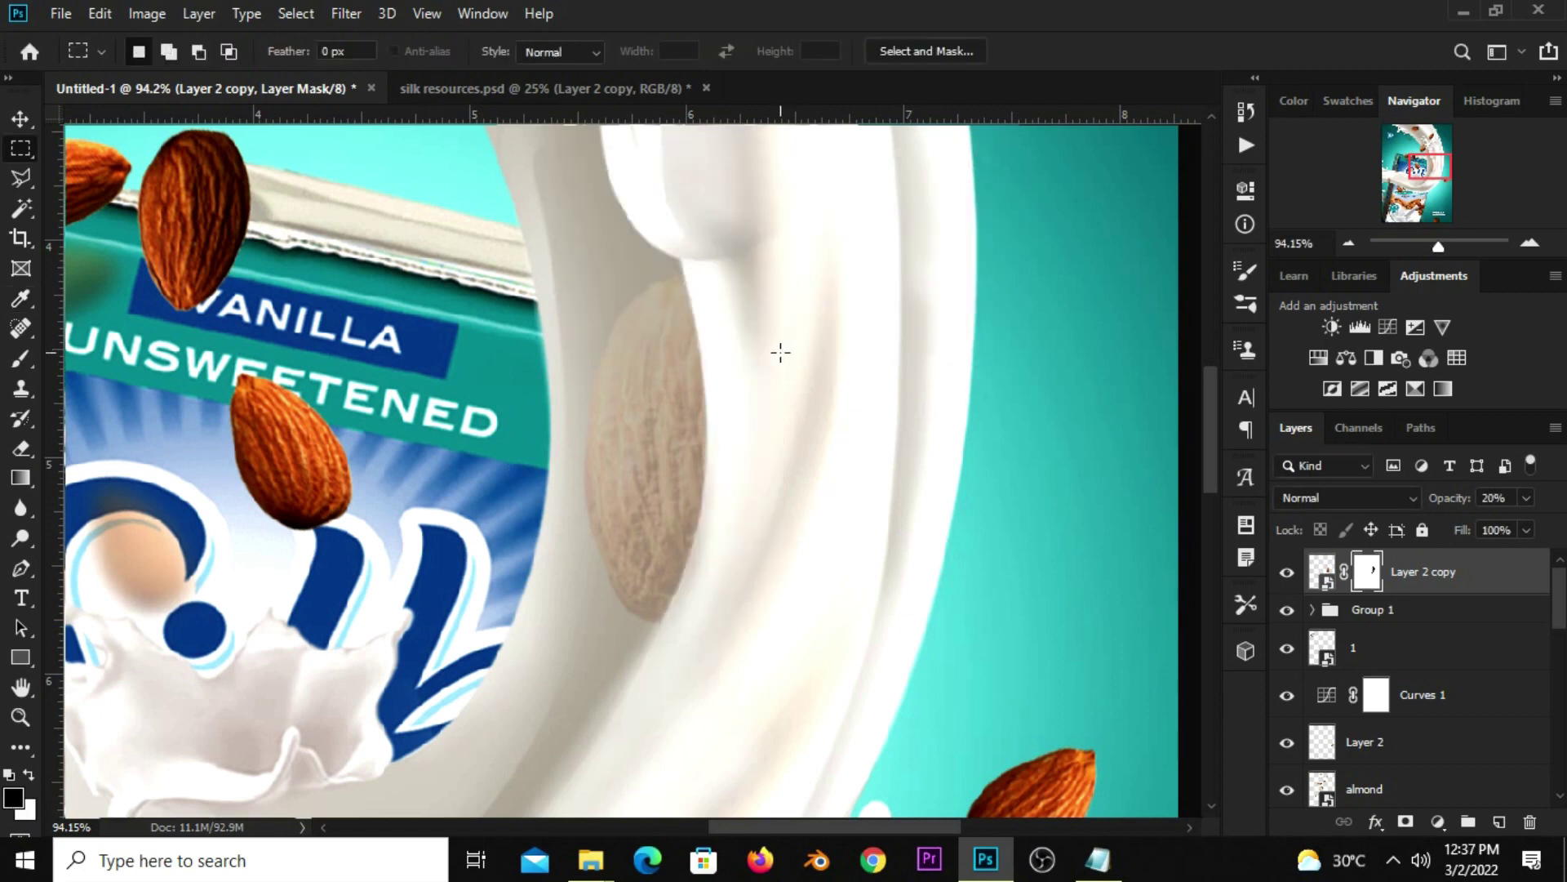
key("ctrl+0")
key("v")
left_click(1288, 573)
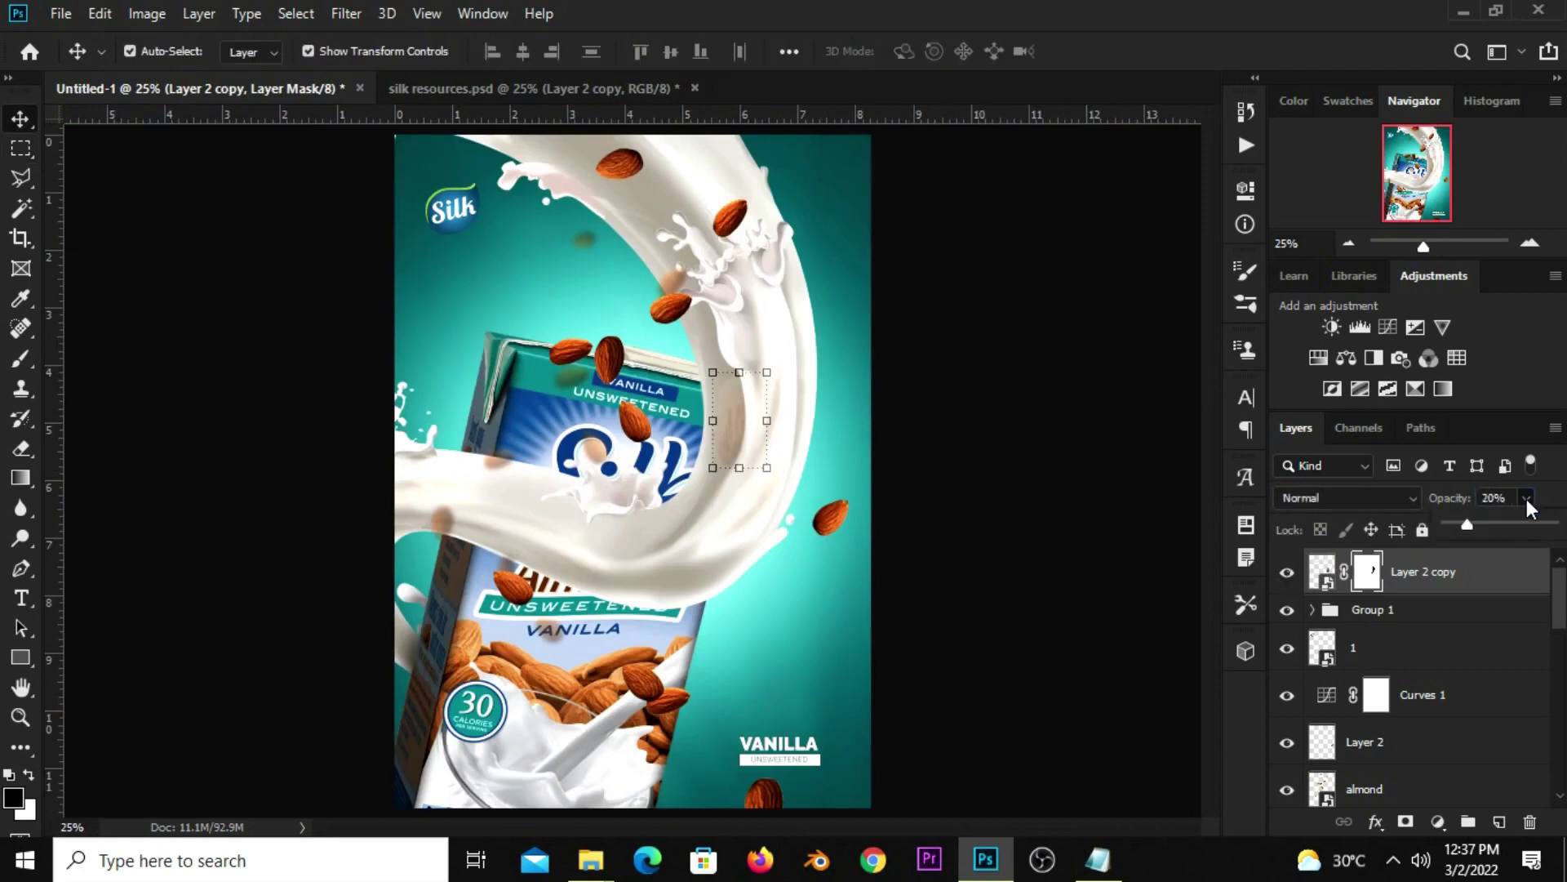
- Set Layer 2 copy to 100% opacity and add a Curves adjustment above it
left_click_drag(1510, 531, 1553, 524)
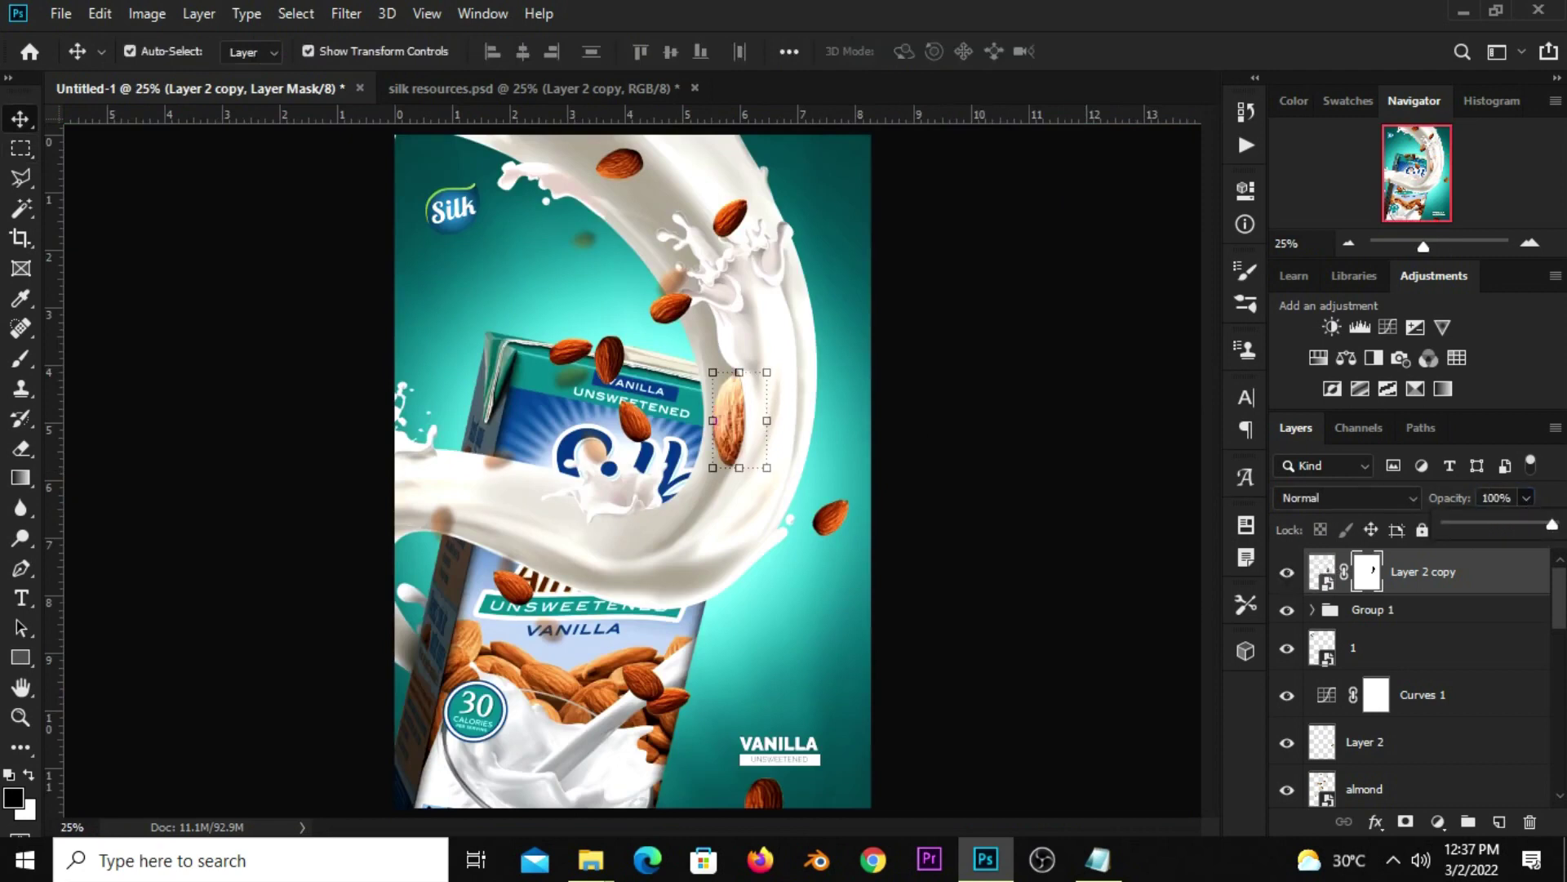
left_click(1105, 630)
left_click(1403, 568)
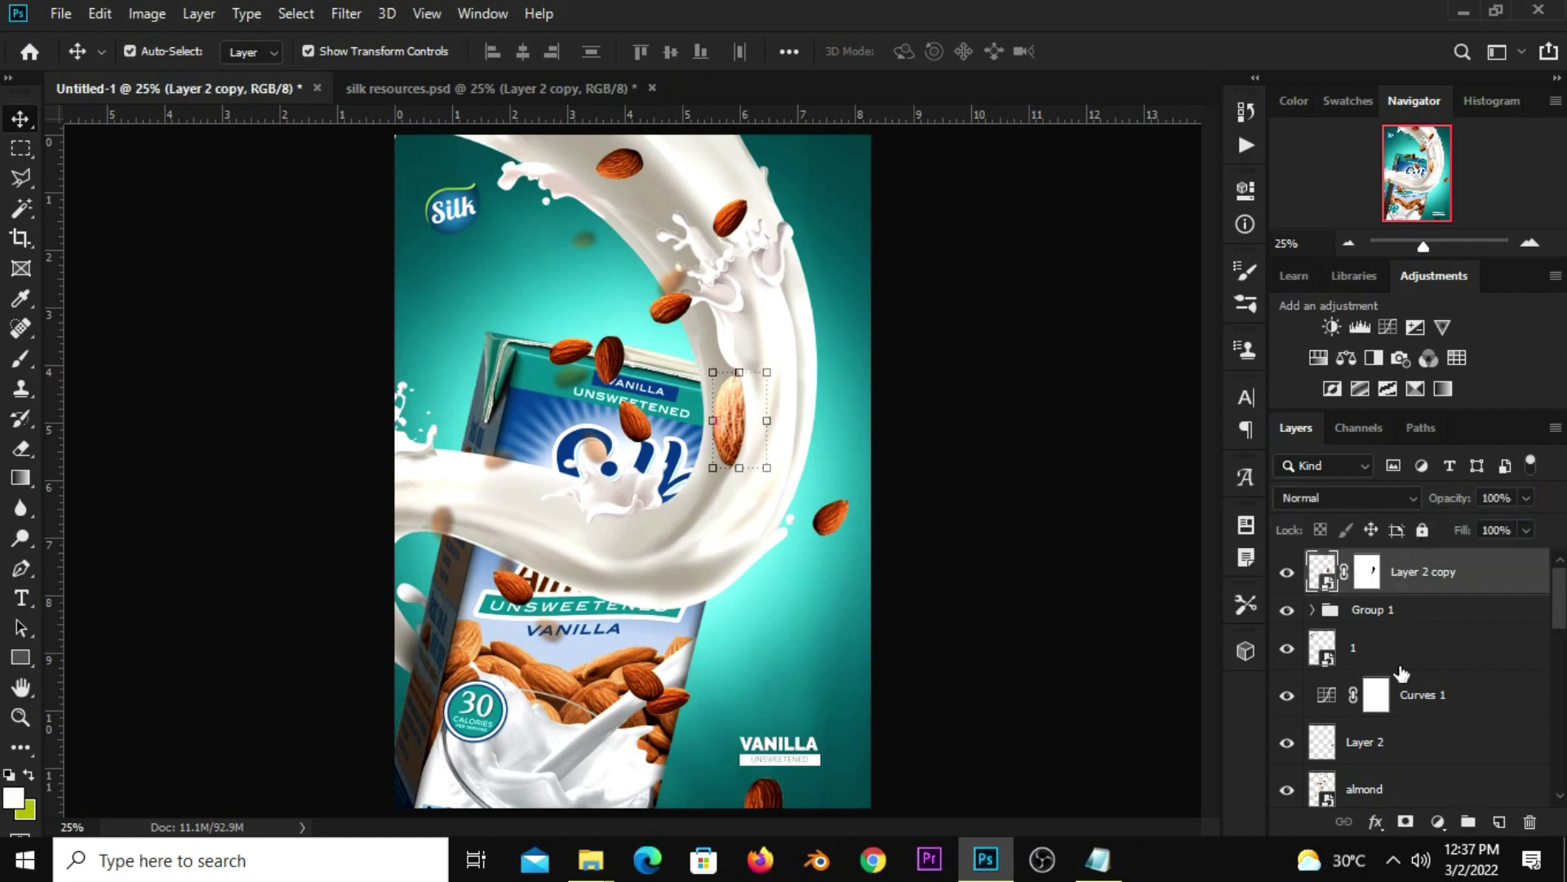
left_click(1436, 819)
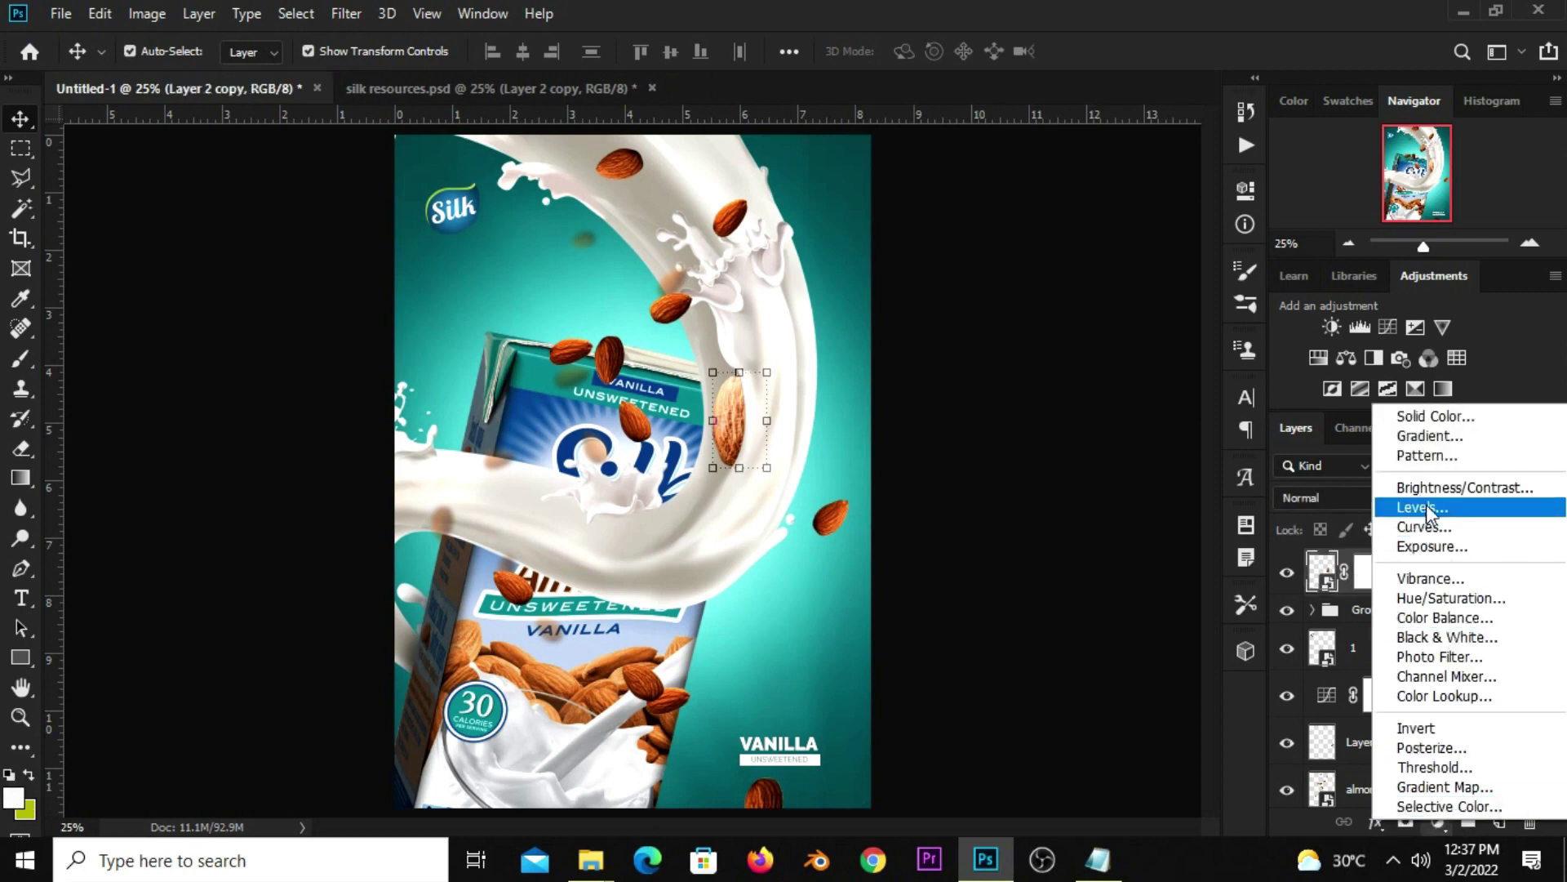
left_click(1427, 529)
- Clip Curves 2 to the almond copy and bend the curve down to darken it
left_click(1046, 571)
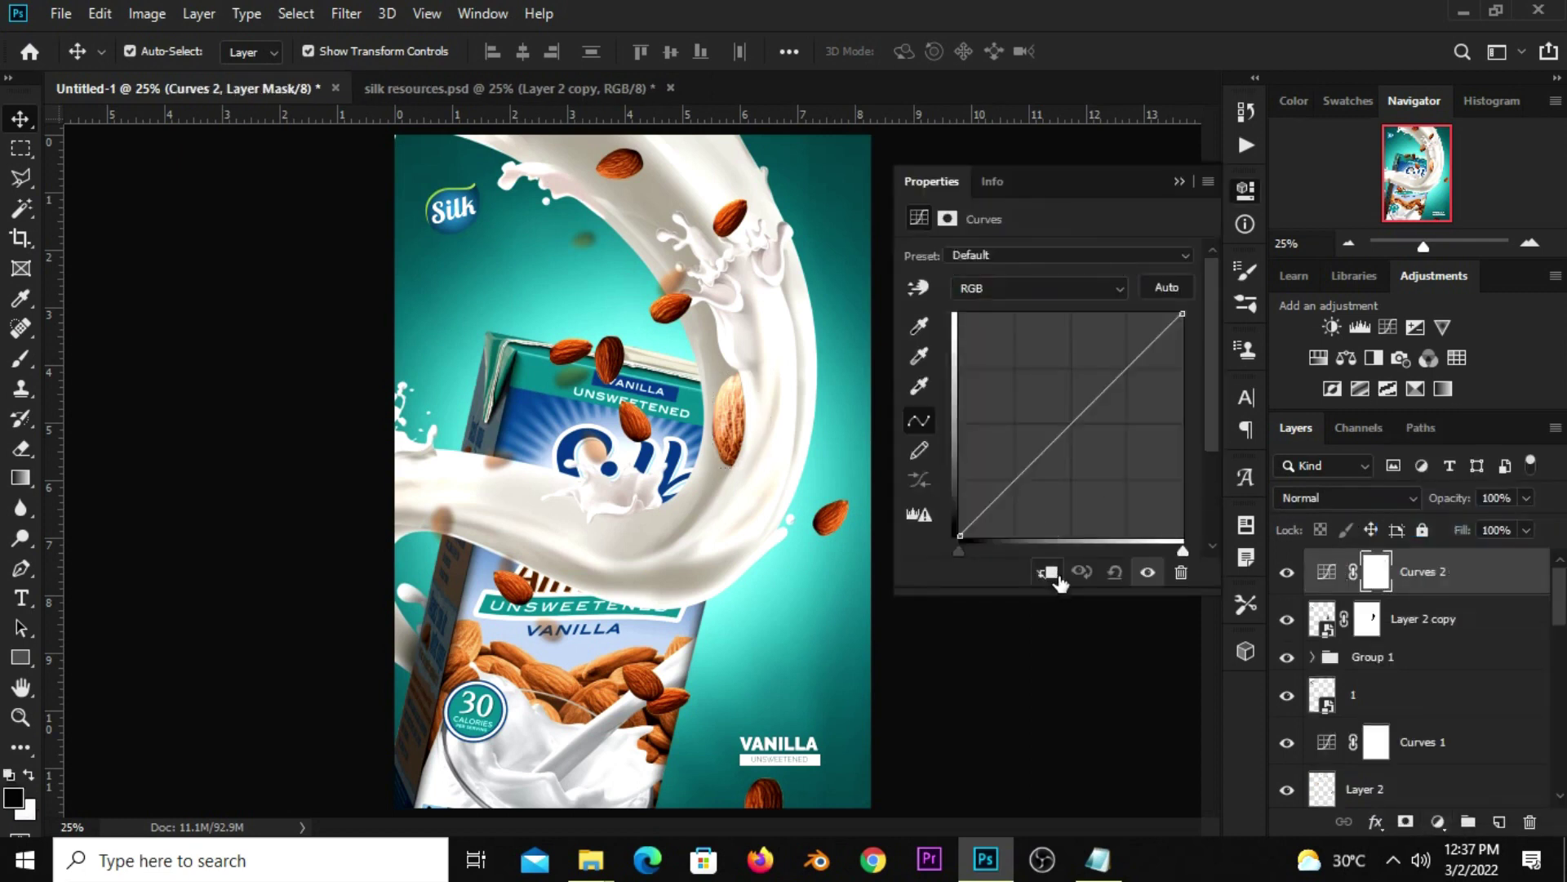
left_click_drag(1048, 495, 1034, 487)
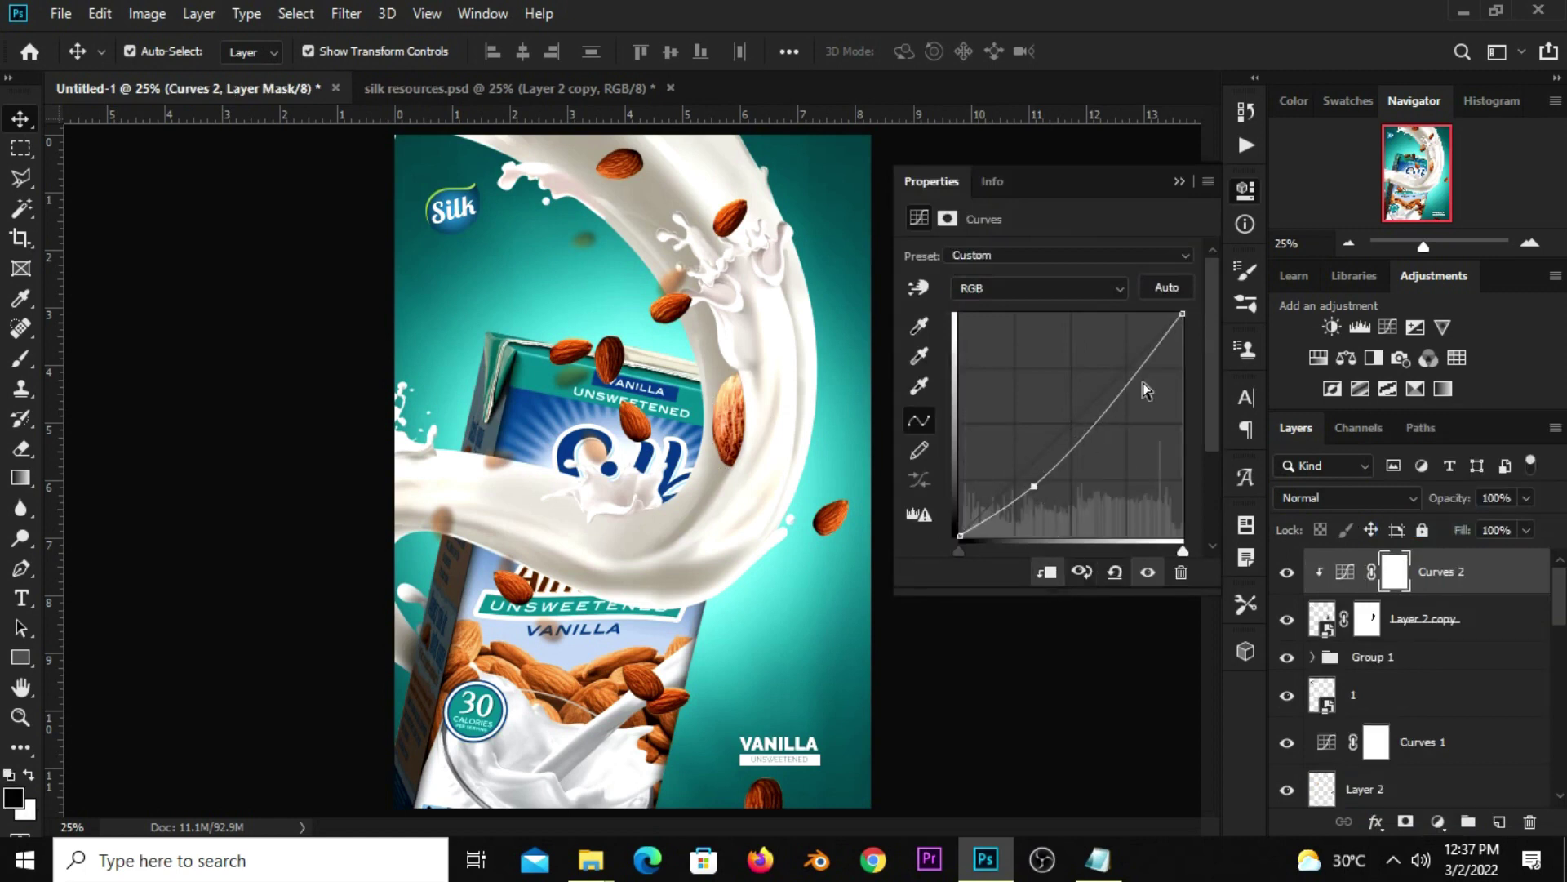
left_click(1148, 572)
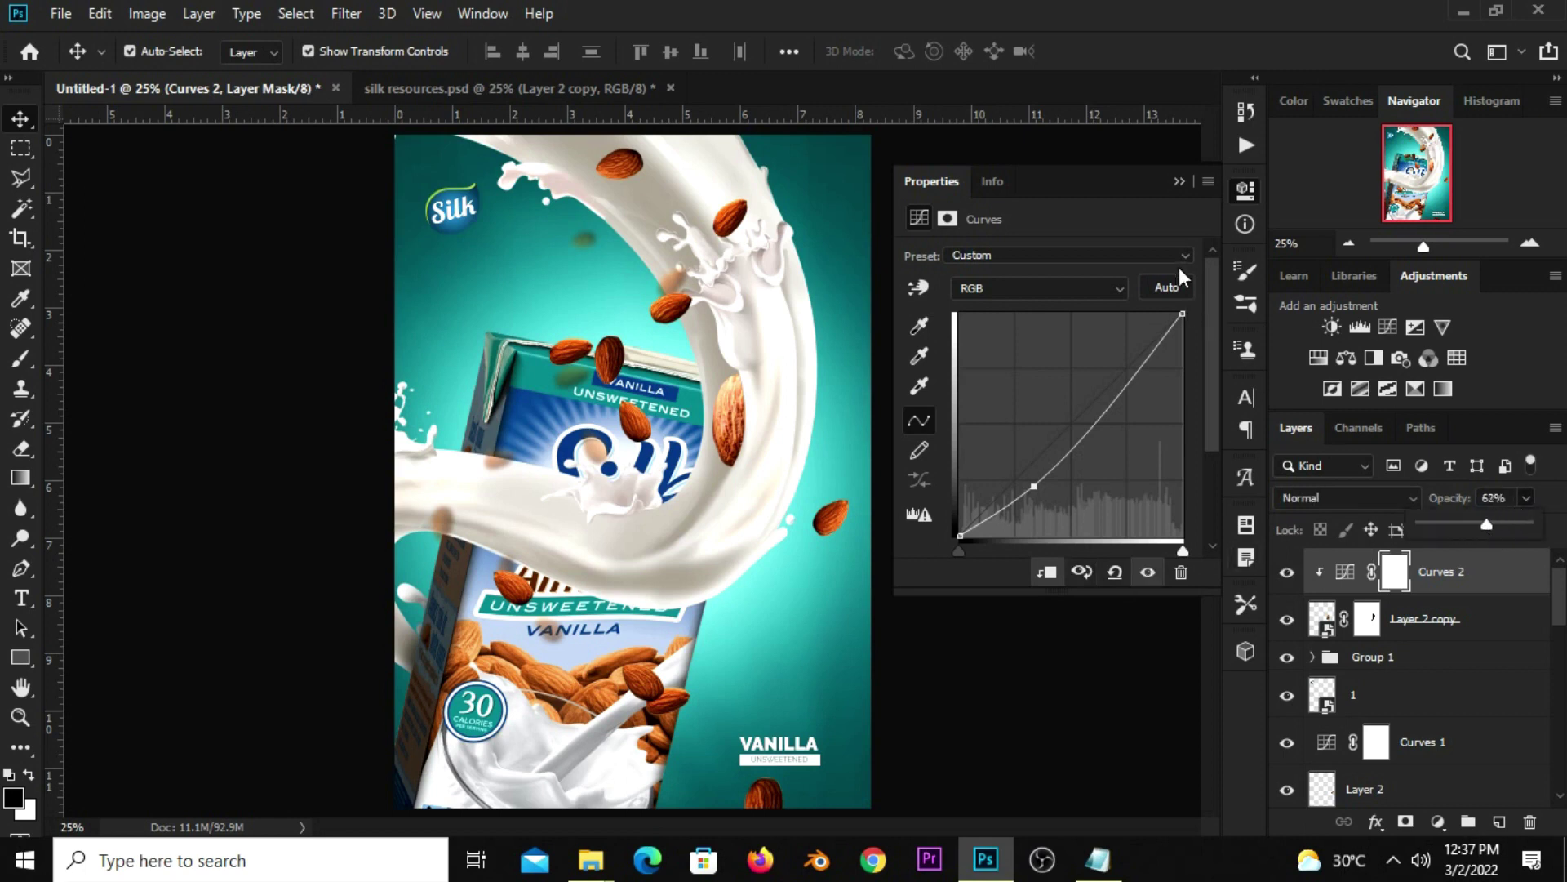
left_click(1178, 181)
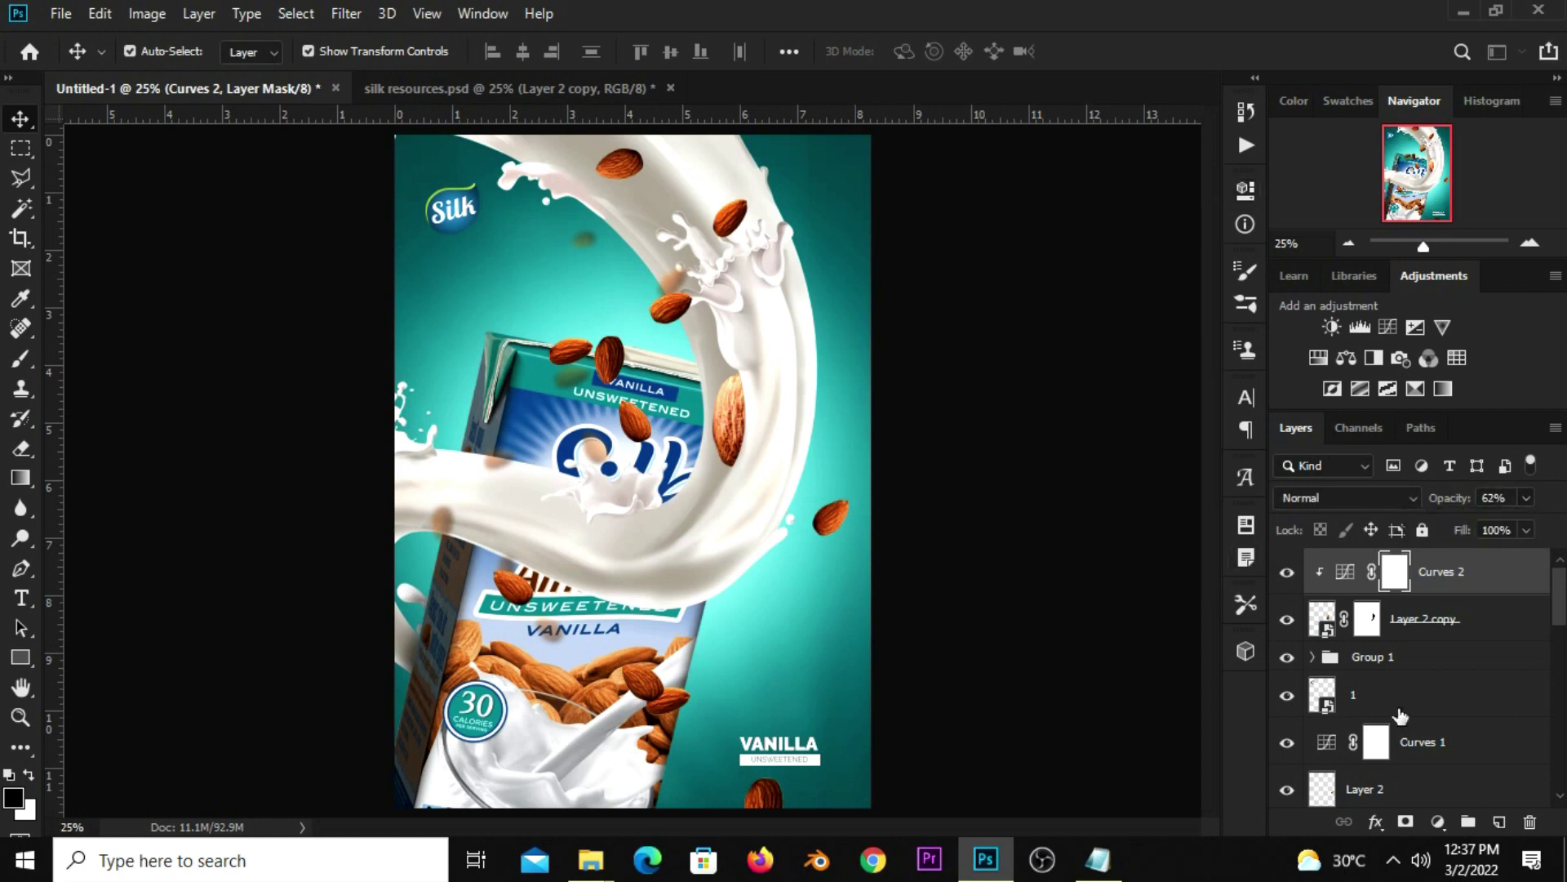
left_click(1468, 821)
key("ctrl+z")
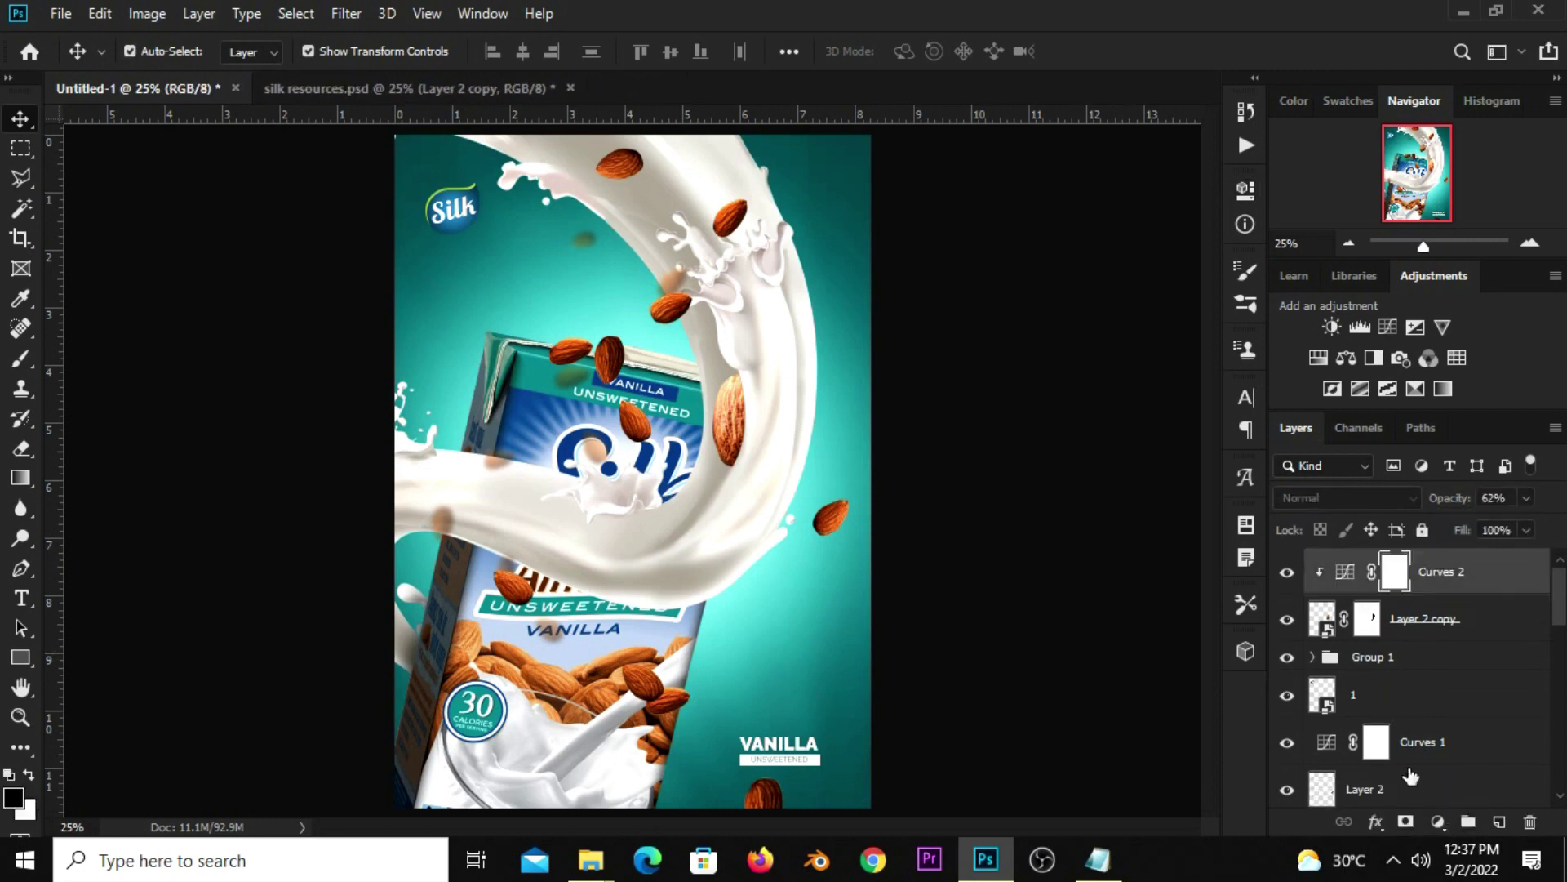
- Add an Exposure adjustment at -3.00 clipped to the almond copy, with its mask inverted to black
left_click(1438, 822)
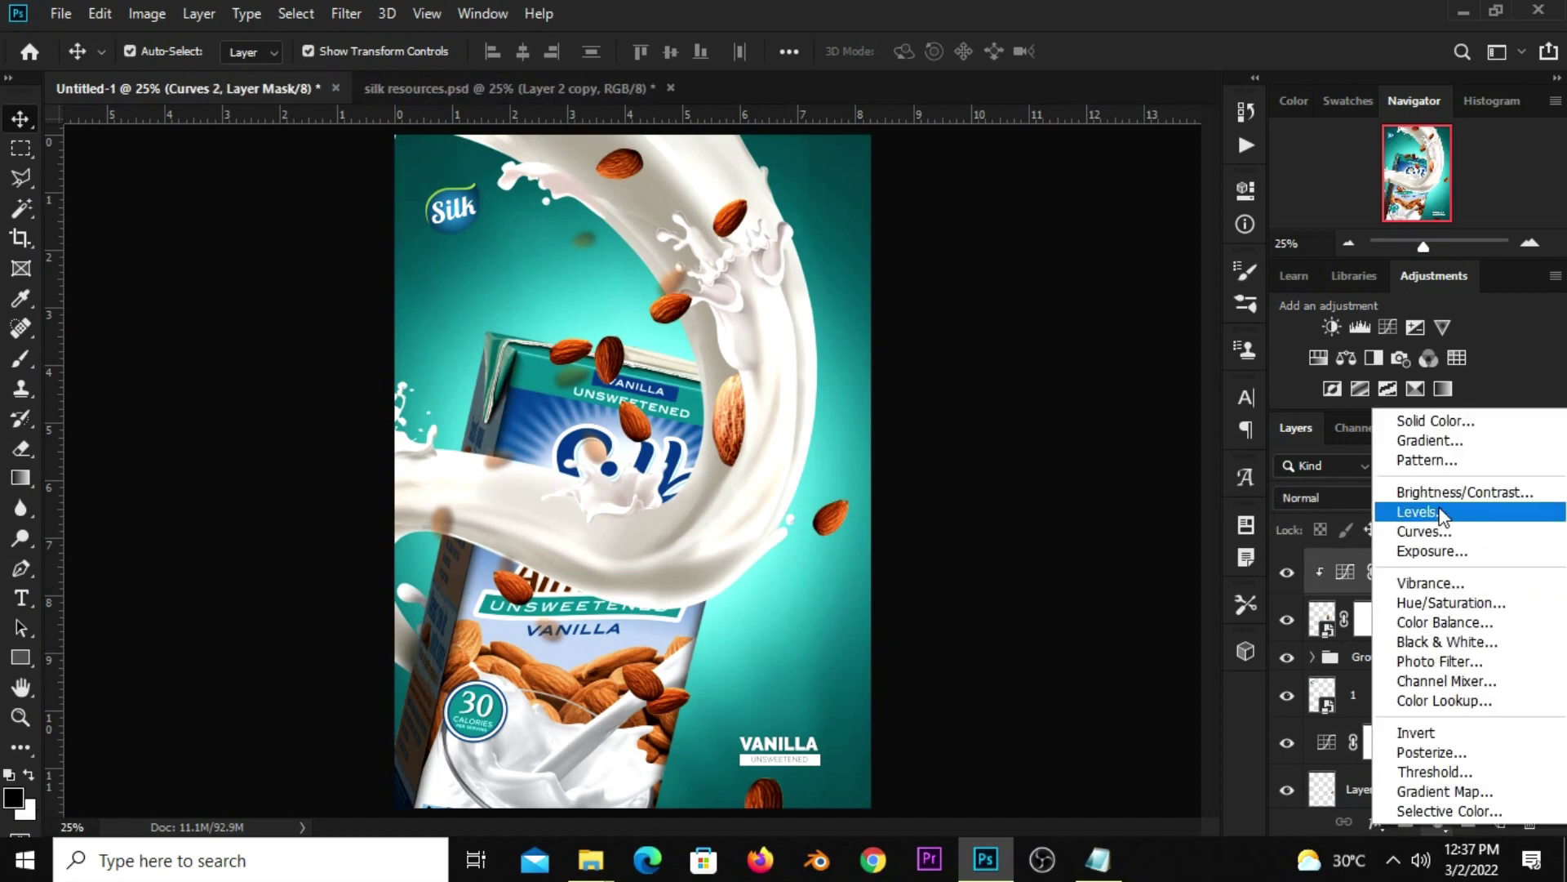
left_click(1435, 550)
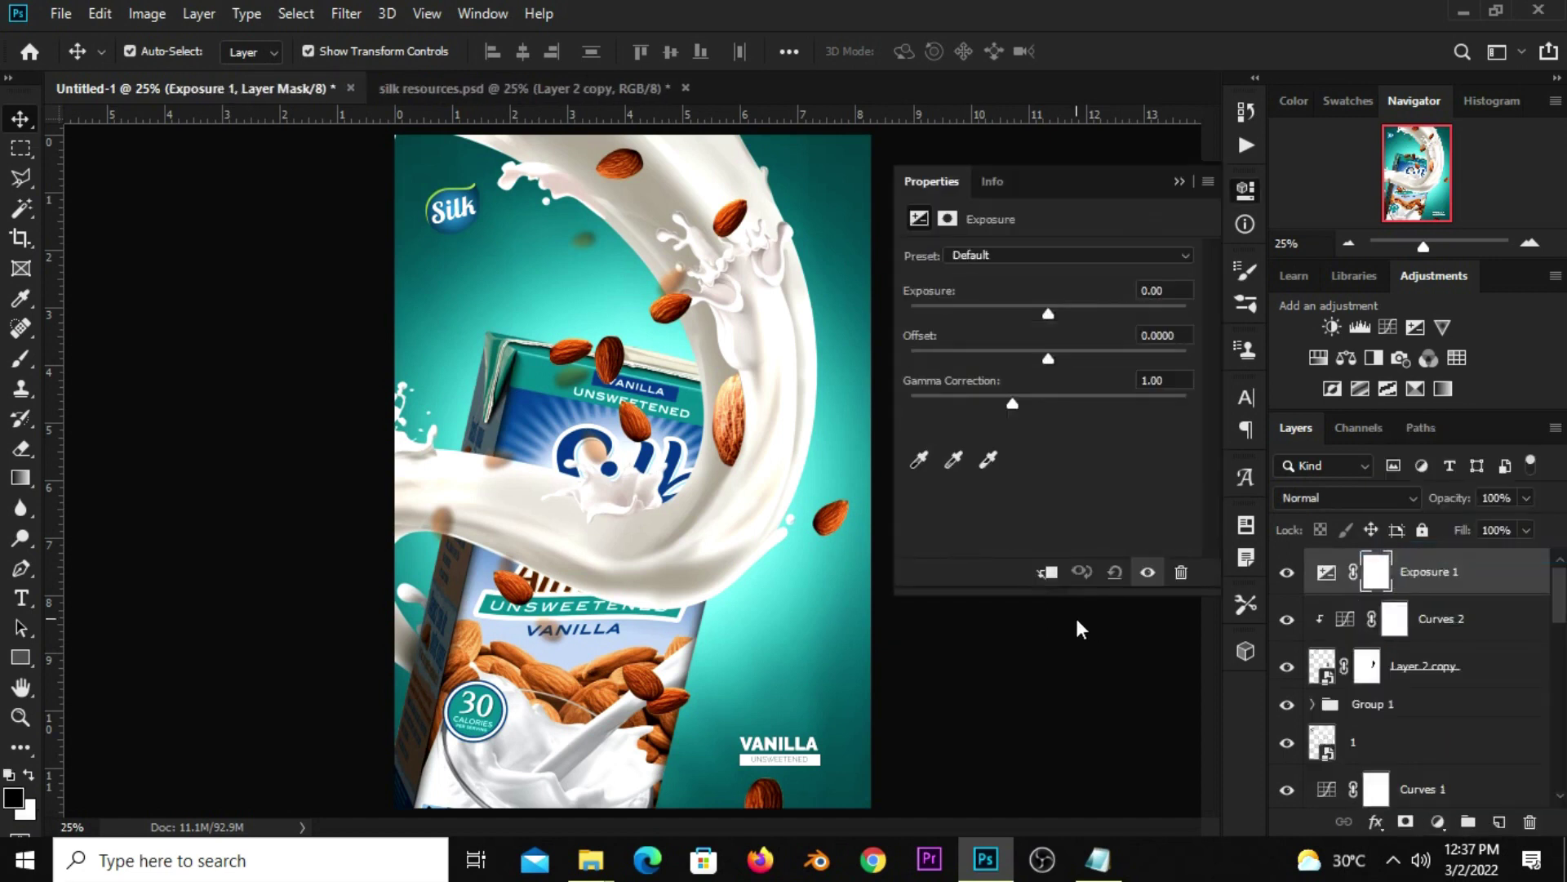
left_click(1046, 575)
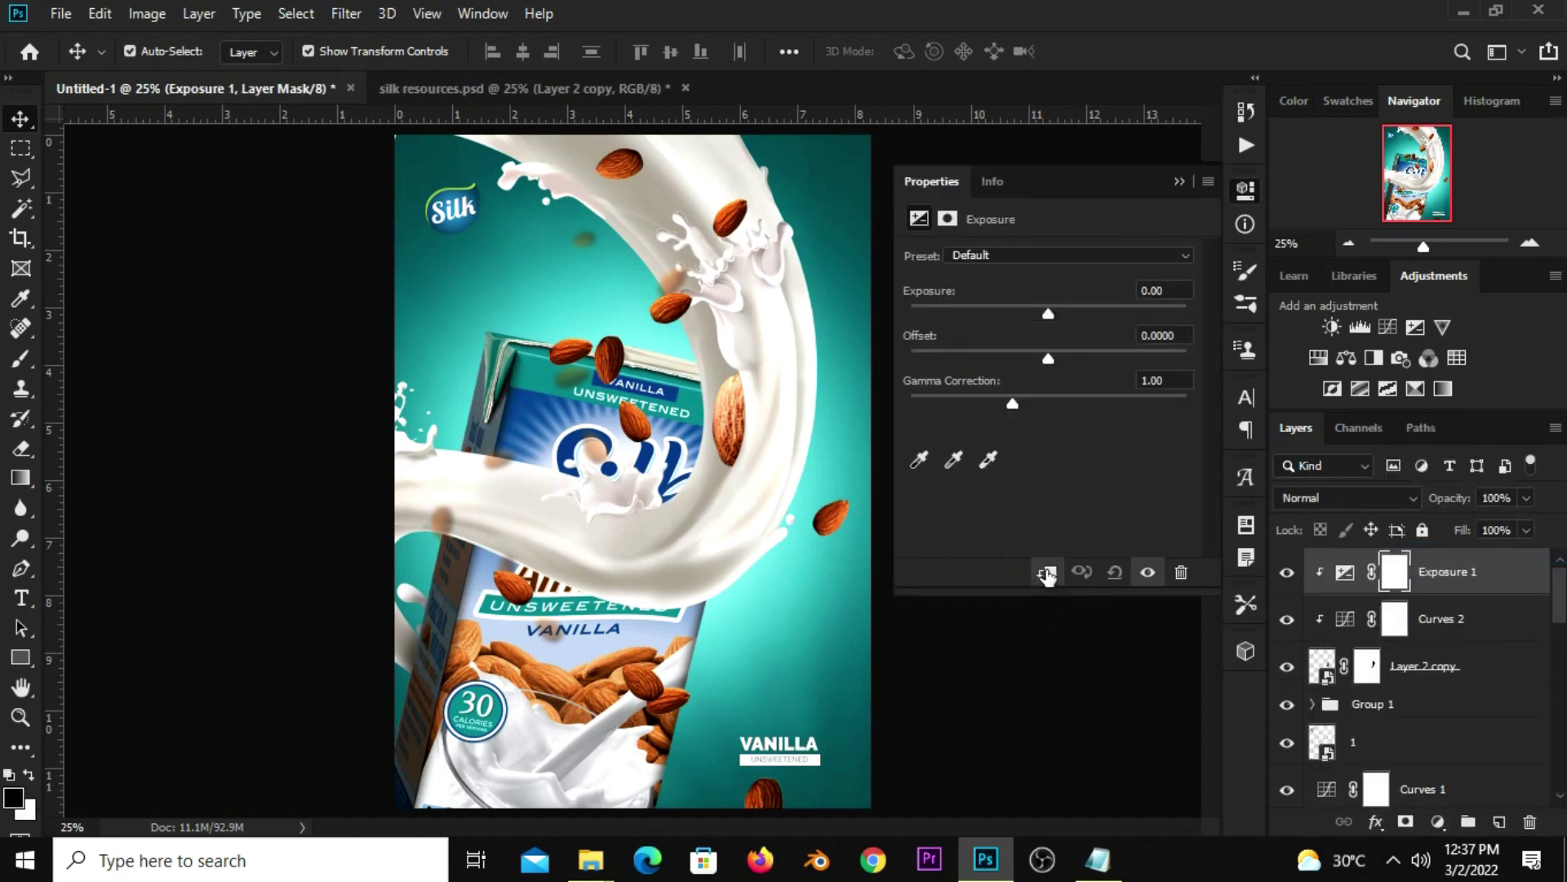
left_click_drag(1034, 311, 985, 317)
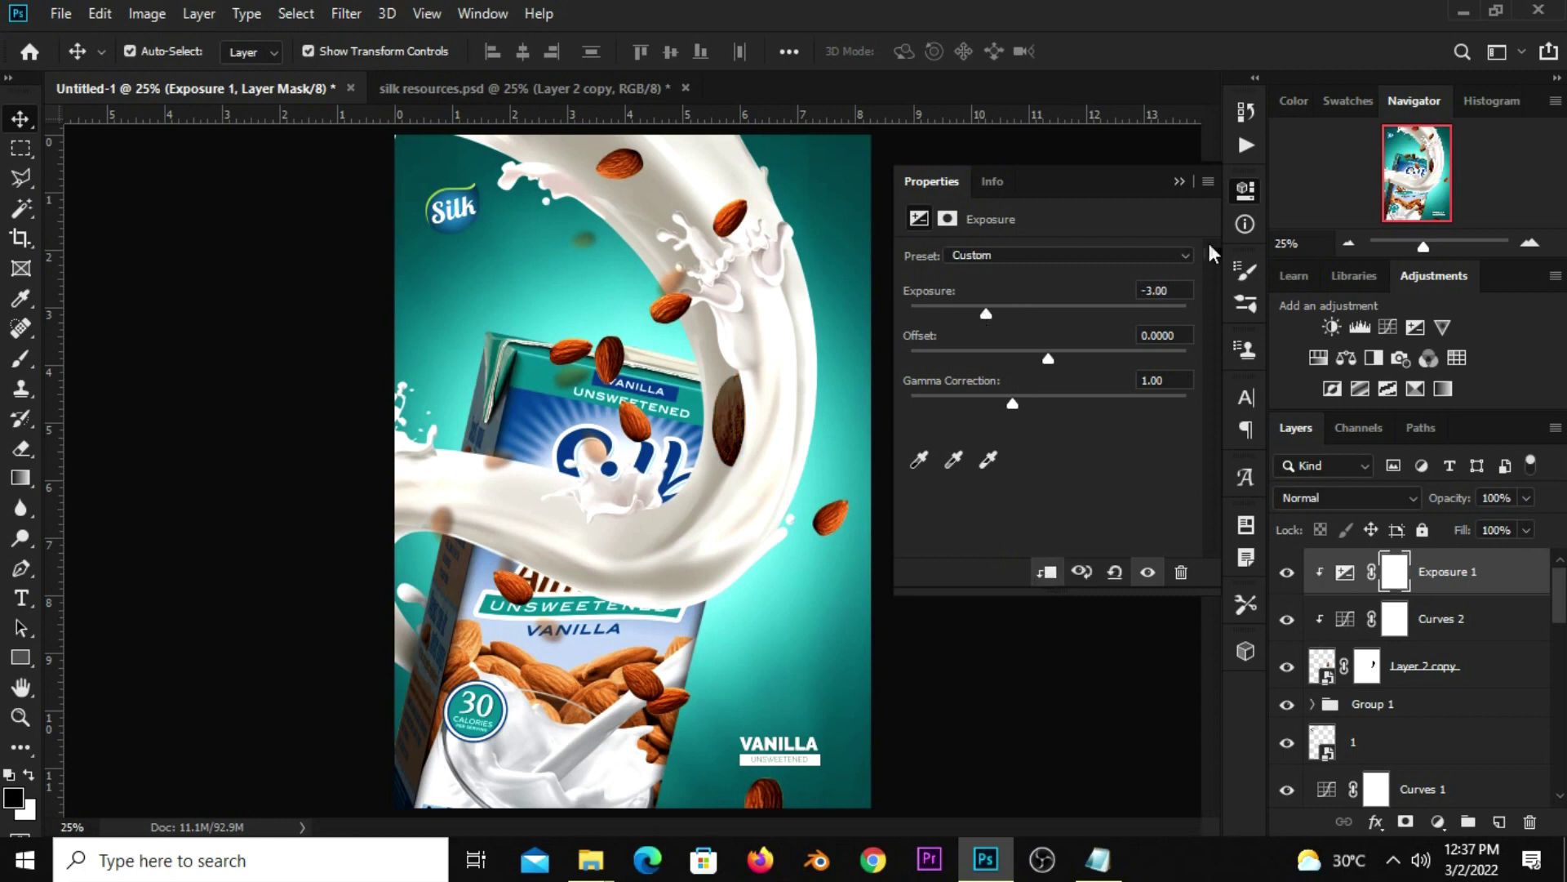
left_click(1179, 182)
left_click(1286, 575)
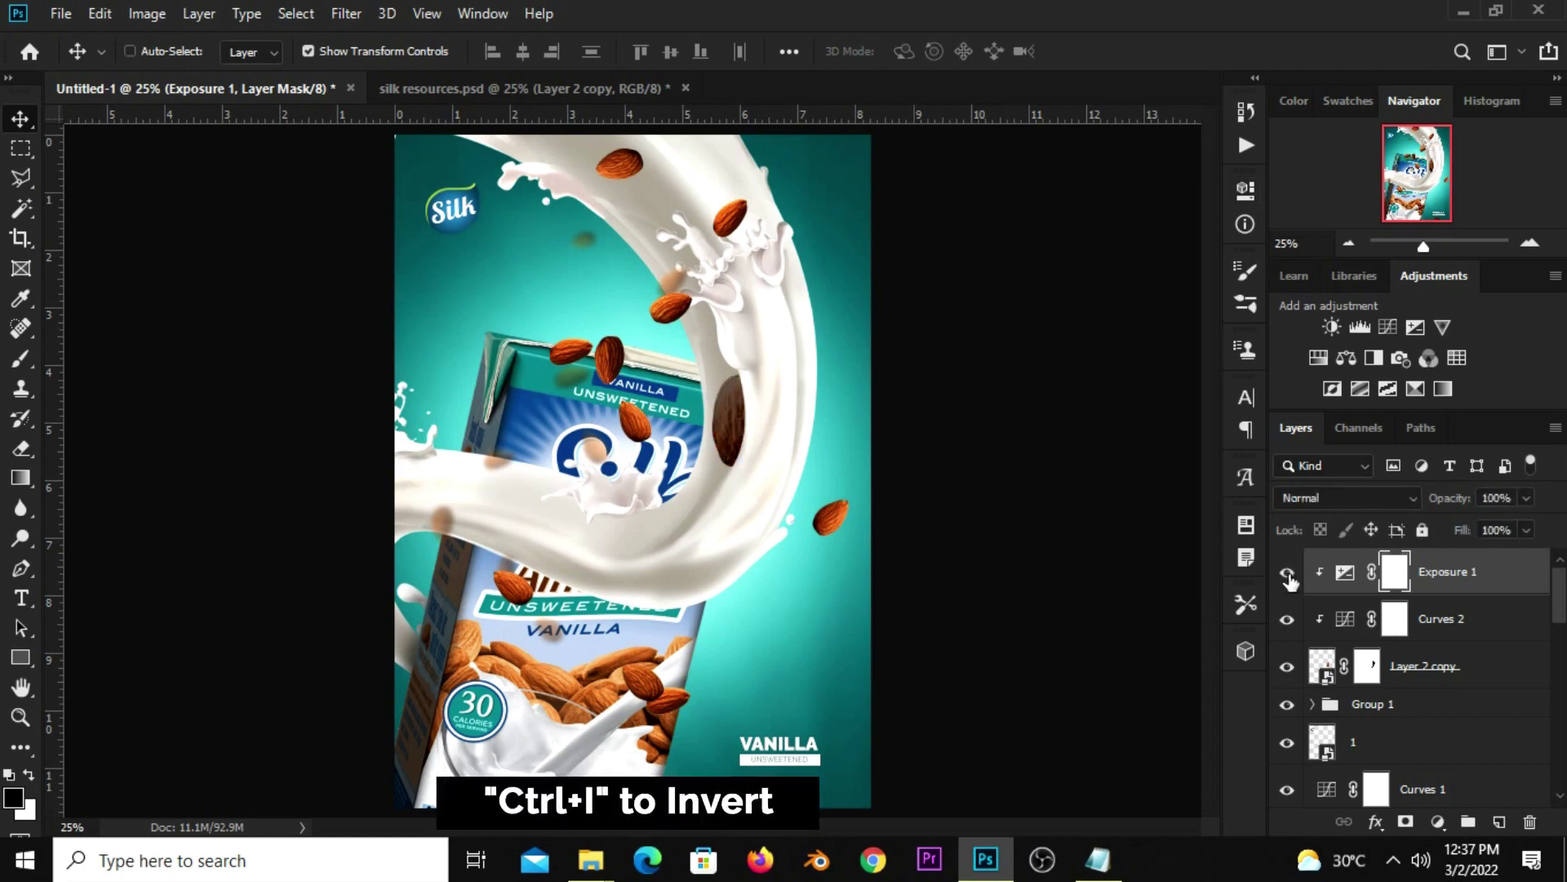
key("ctrl+i")
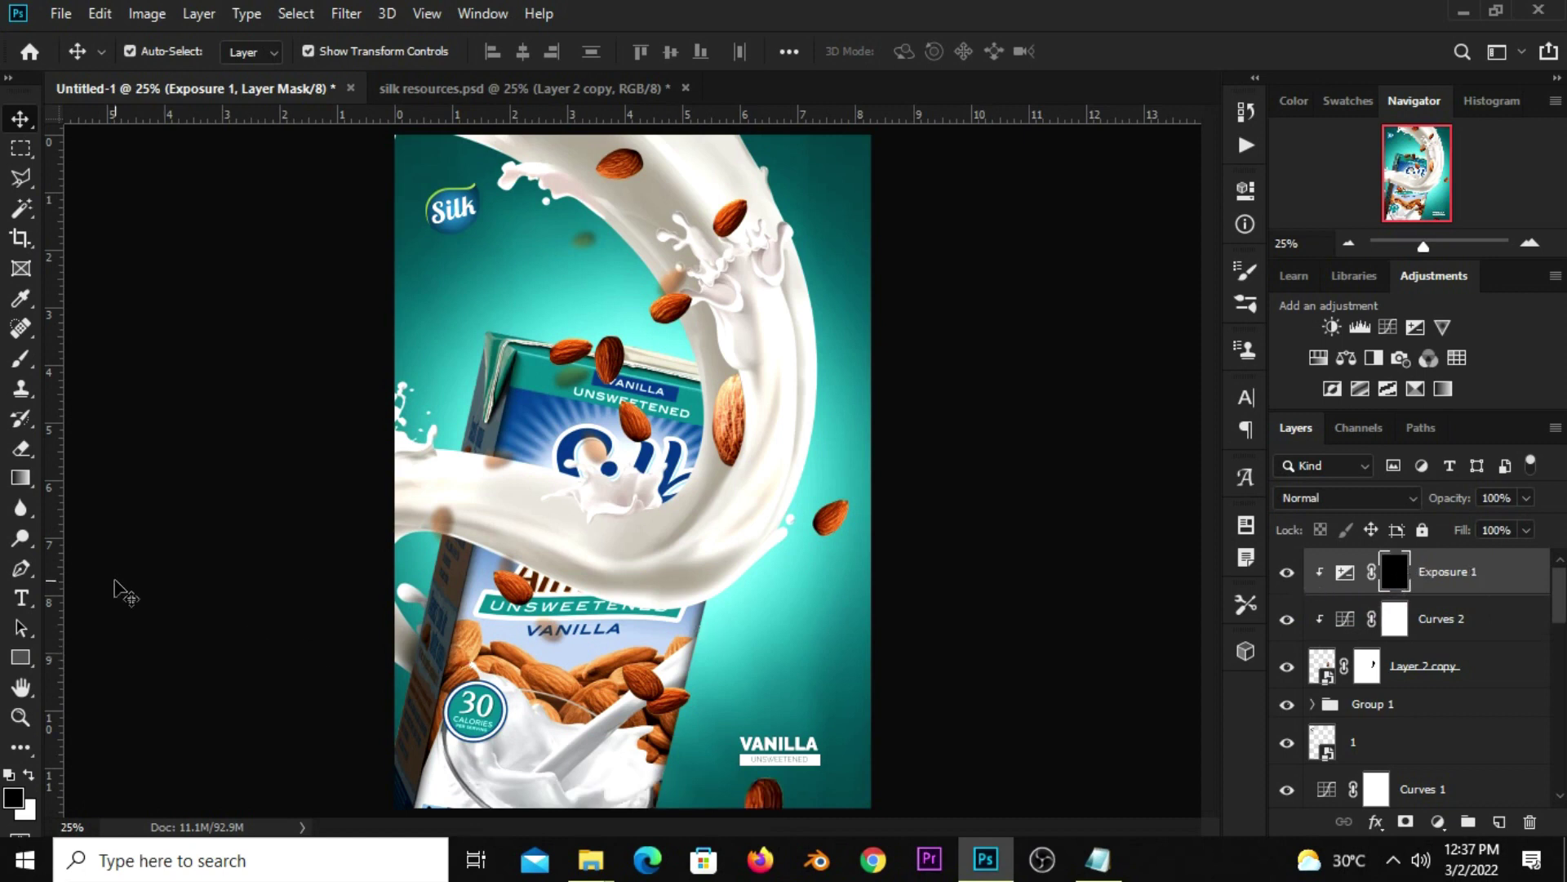
left_click(21, 358)
- Paint white at 58% brush opacity on Exposure 1's mask along the milk stream's right curve
left_click(89, 360)
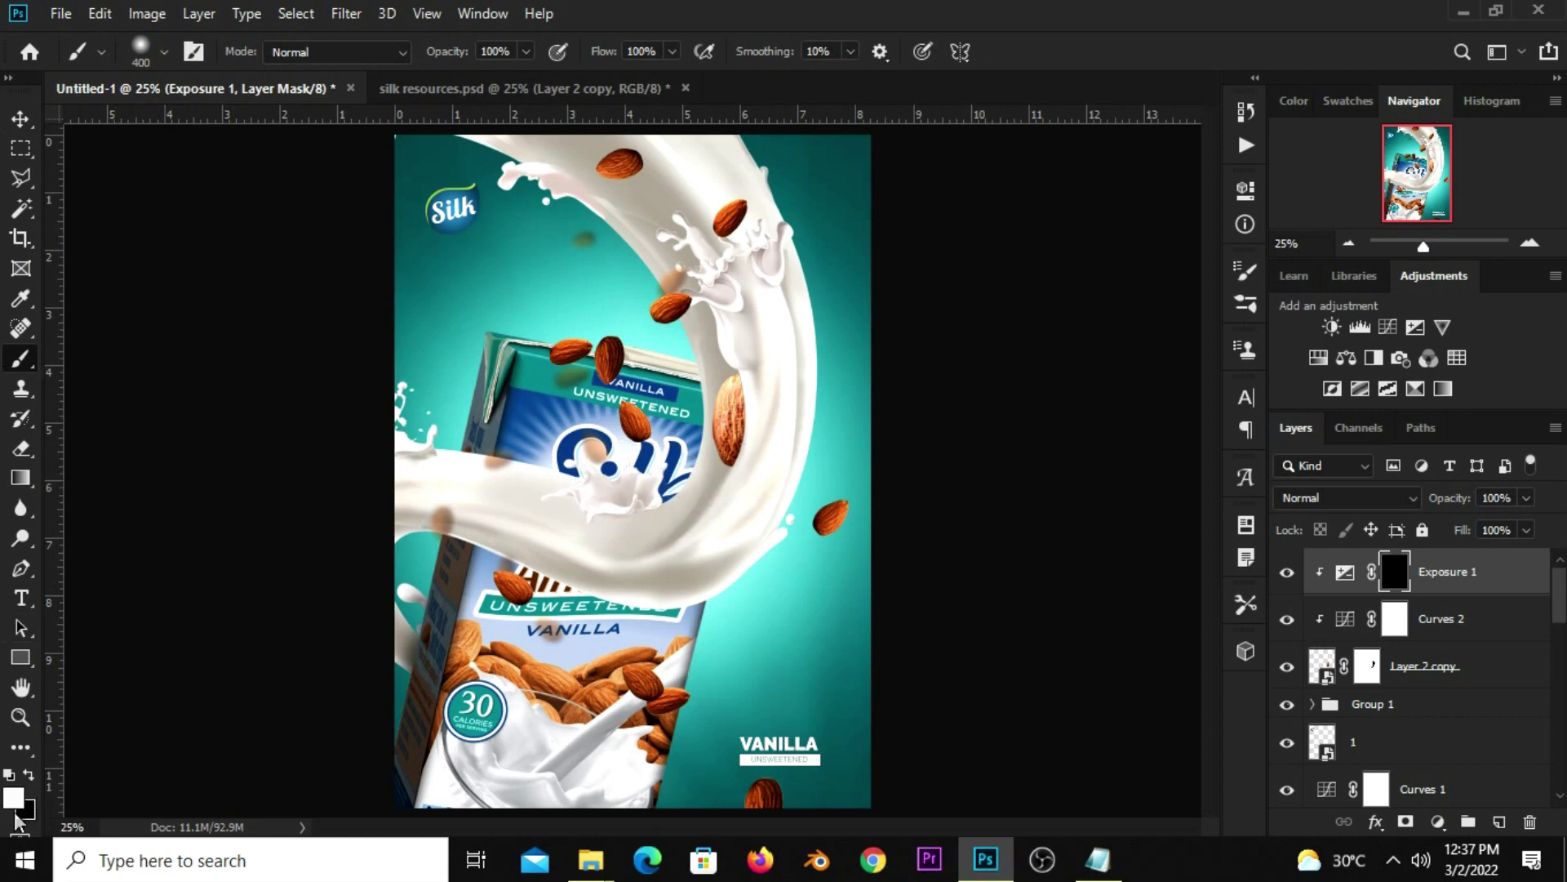
left_click(756, 376)
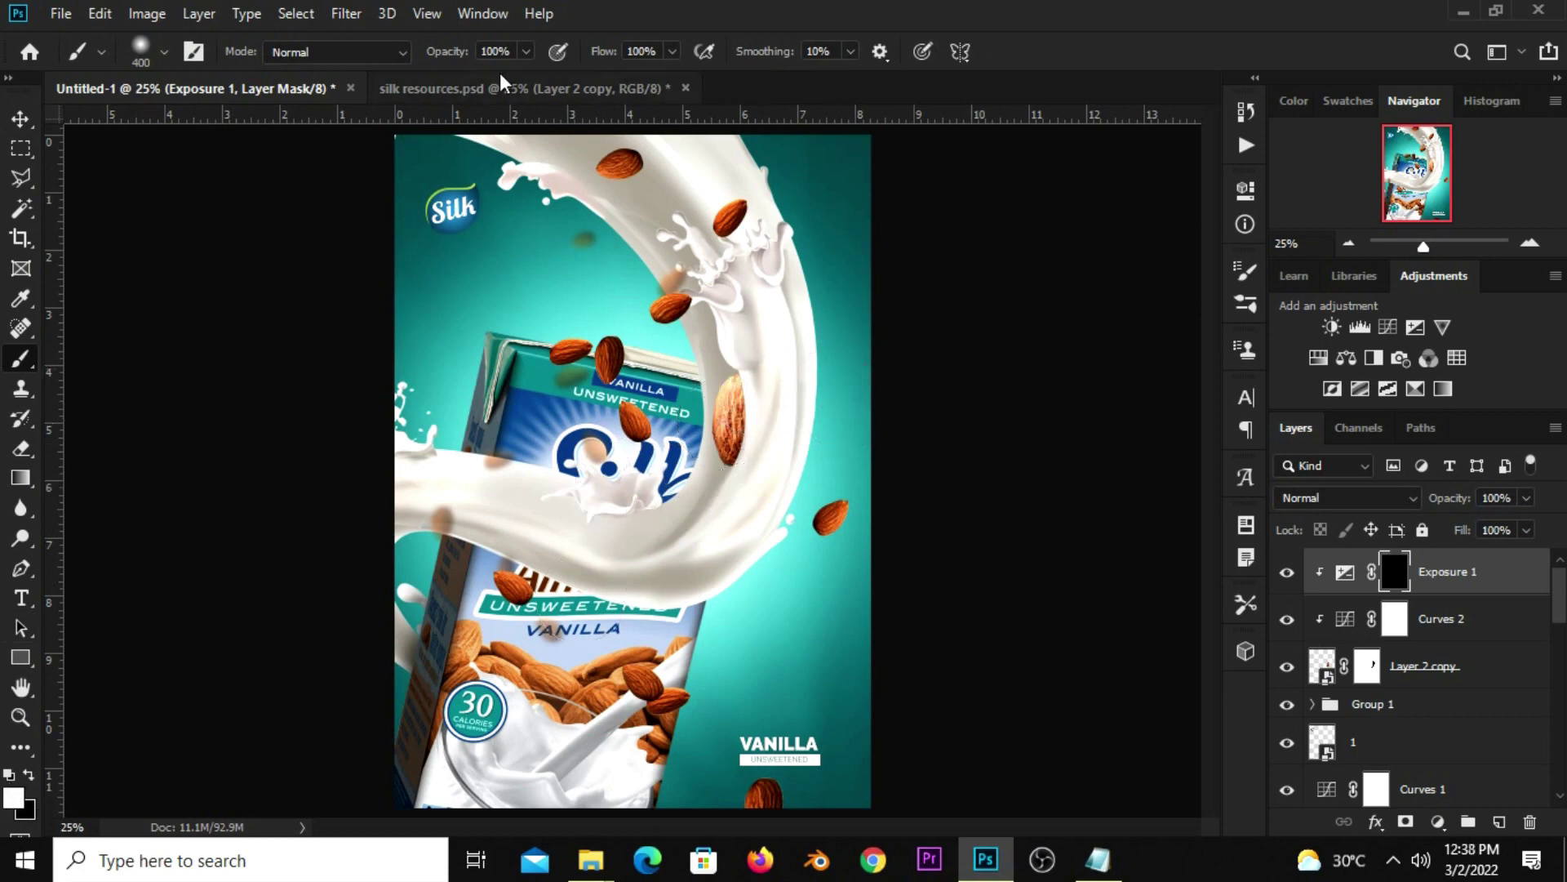
left_click(523, 51)
type("58")
left_click(759, 10)
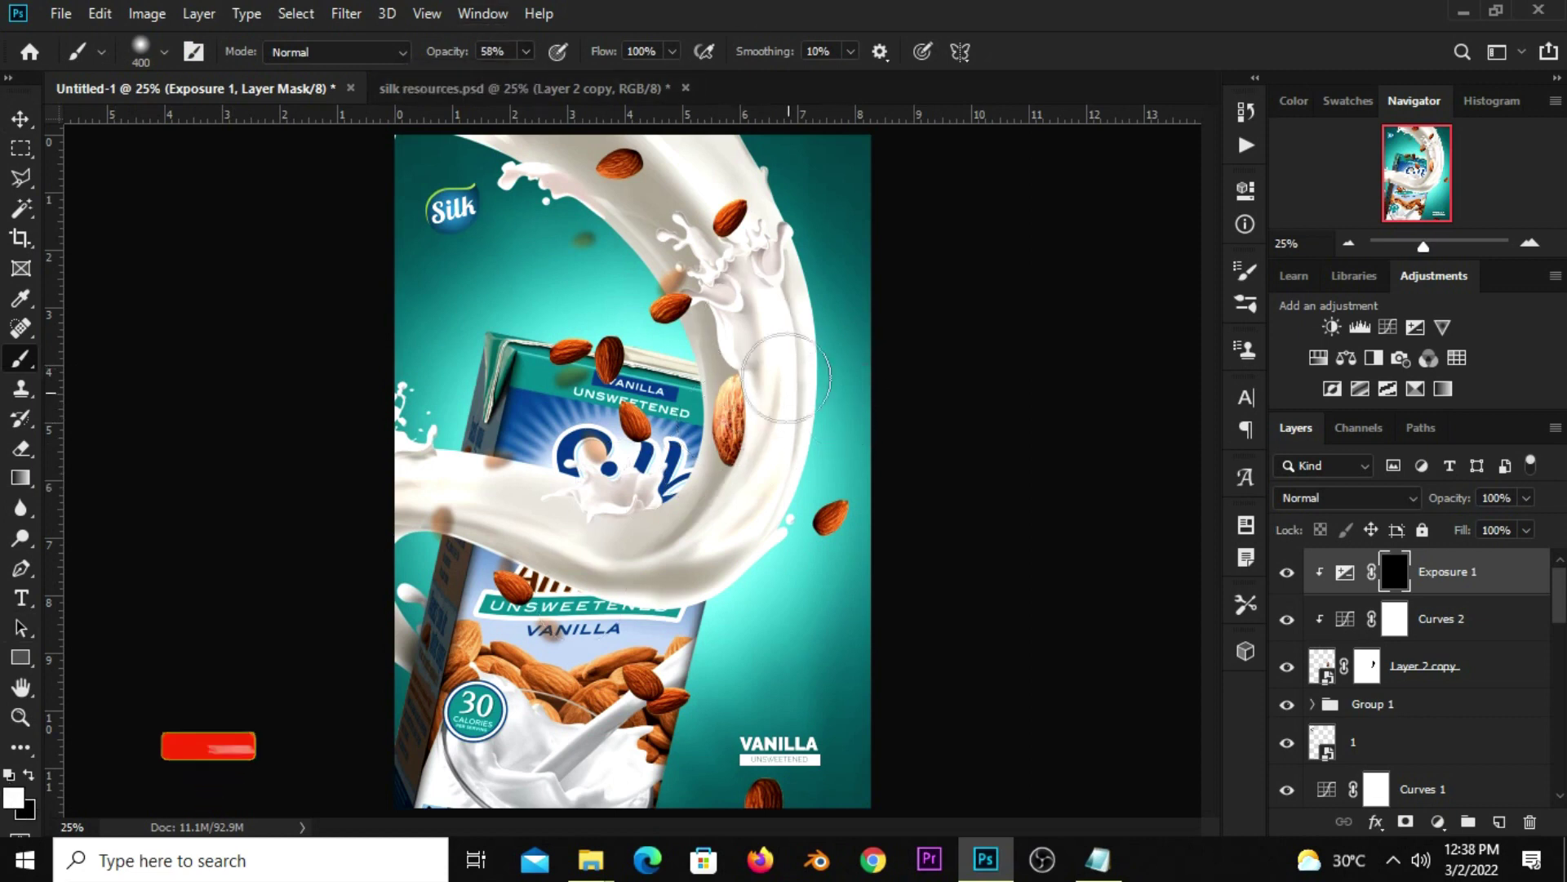
left_click_drag(763, 510, 784, 333)
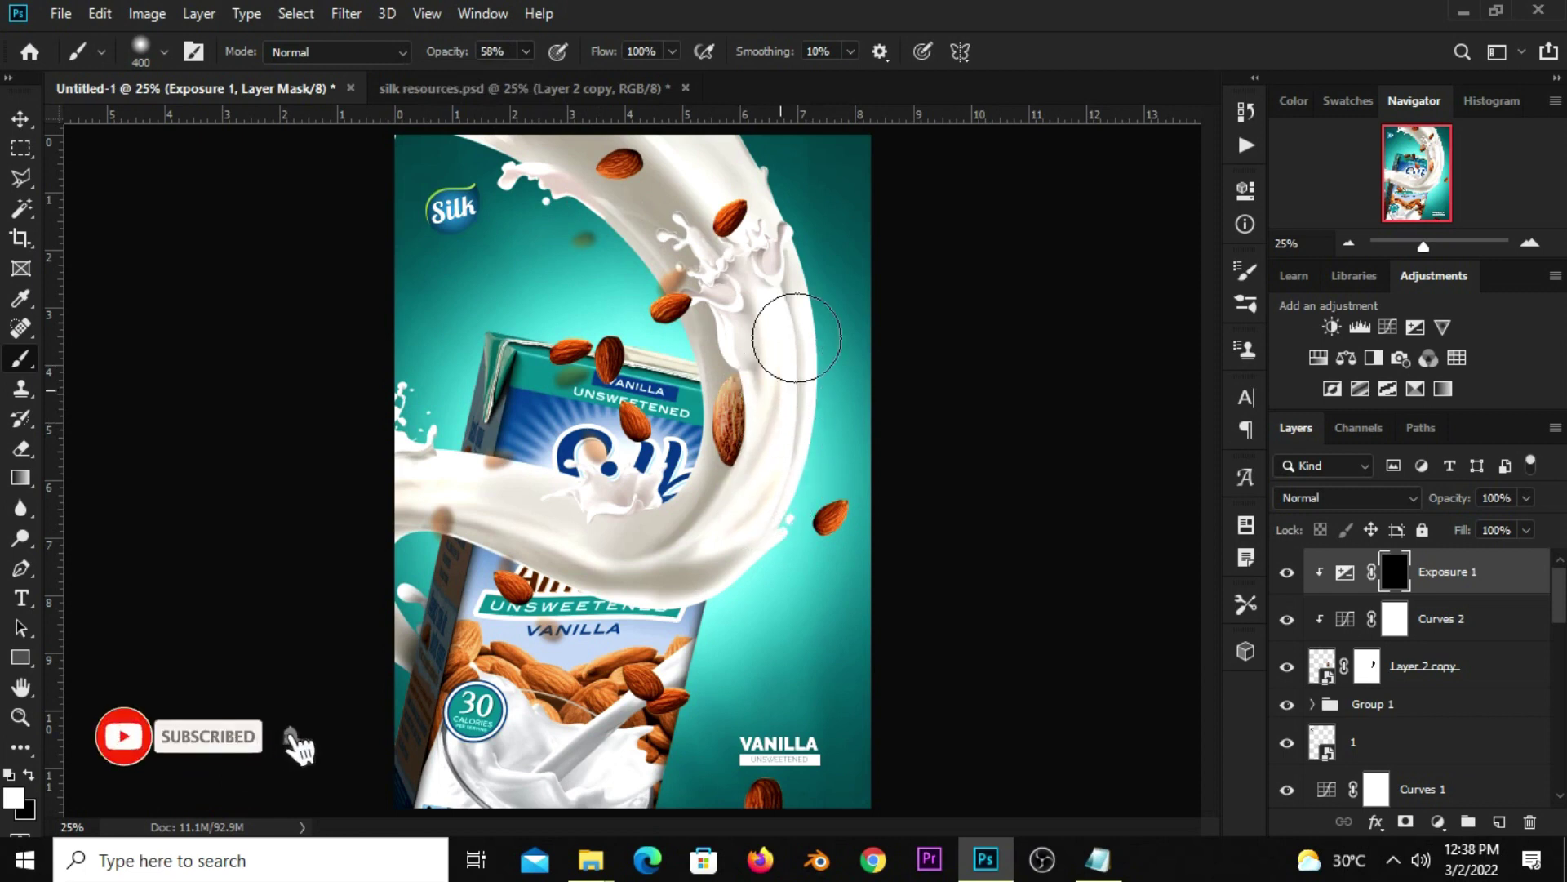
- Switch to the Move tool and deselect all layers
left_click(21, 118)
left_click(82, 121)
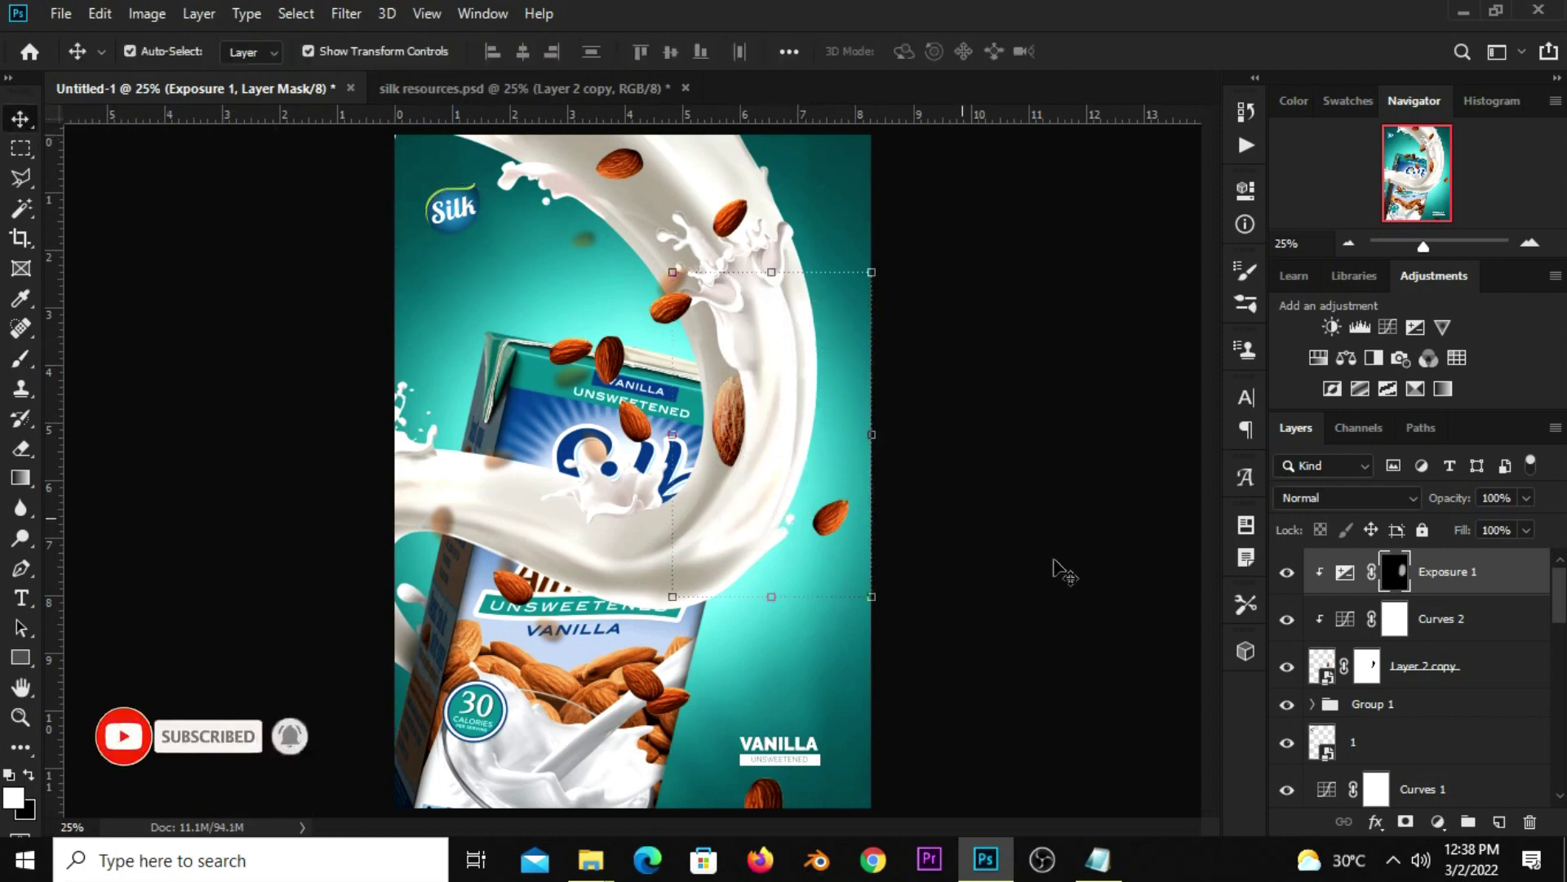
left_click(1010, 496)
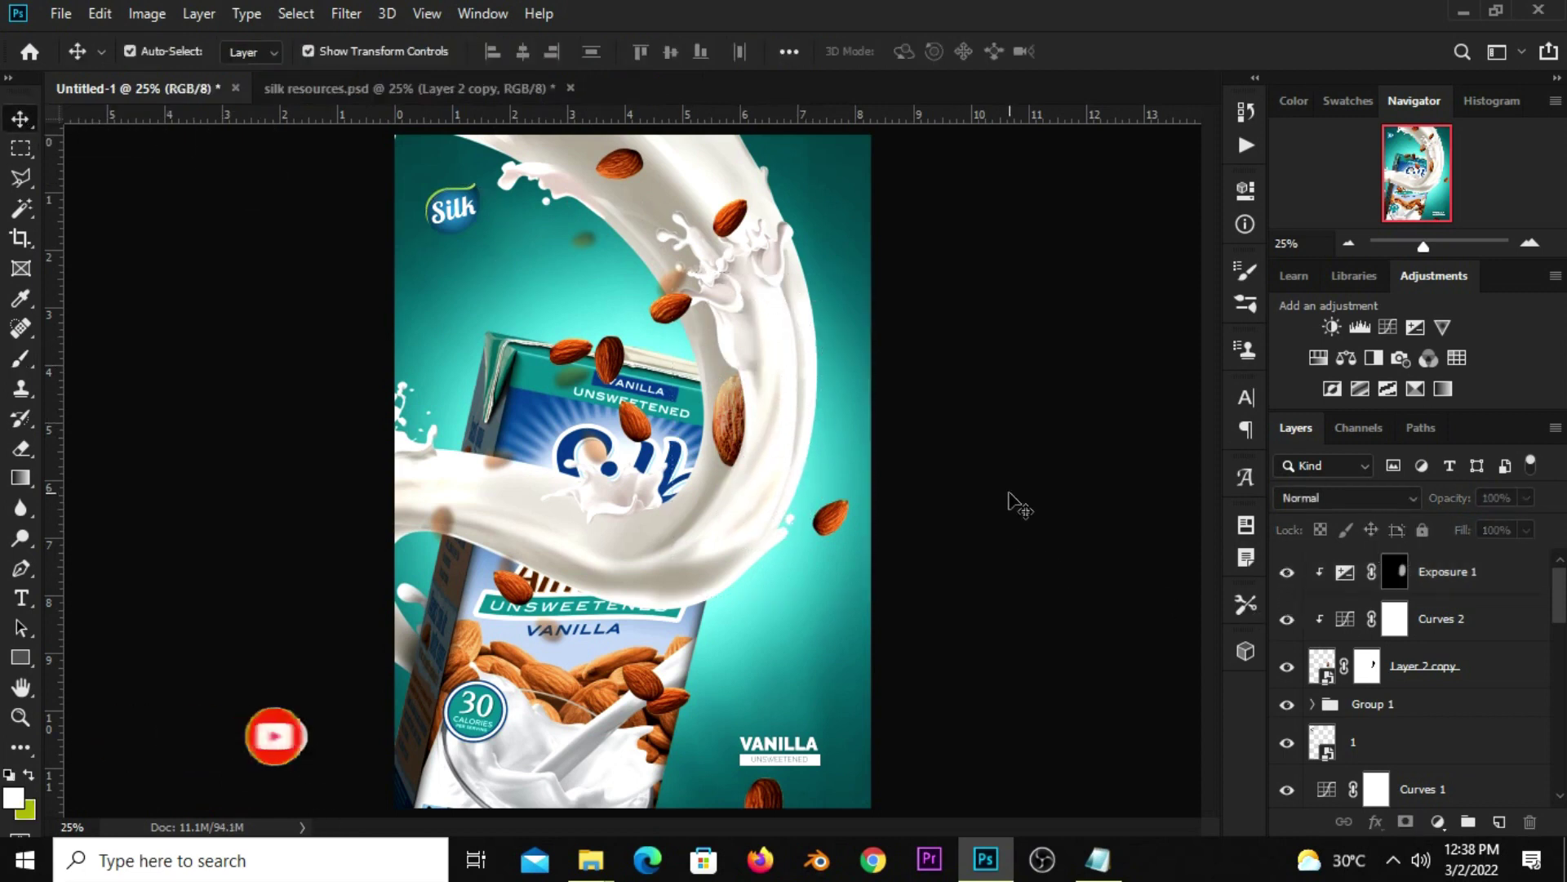
key("ctrl")
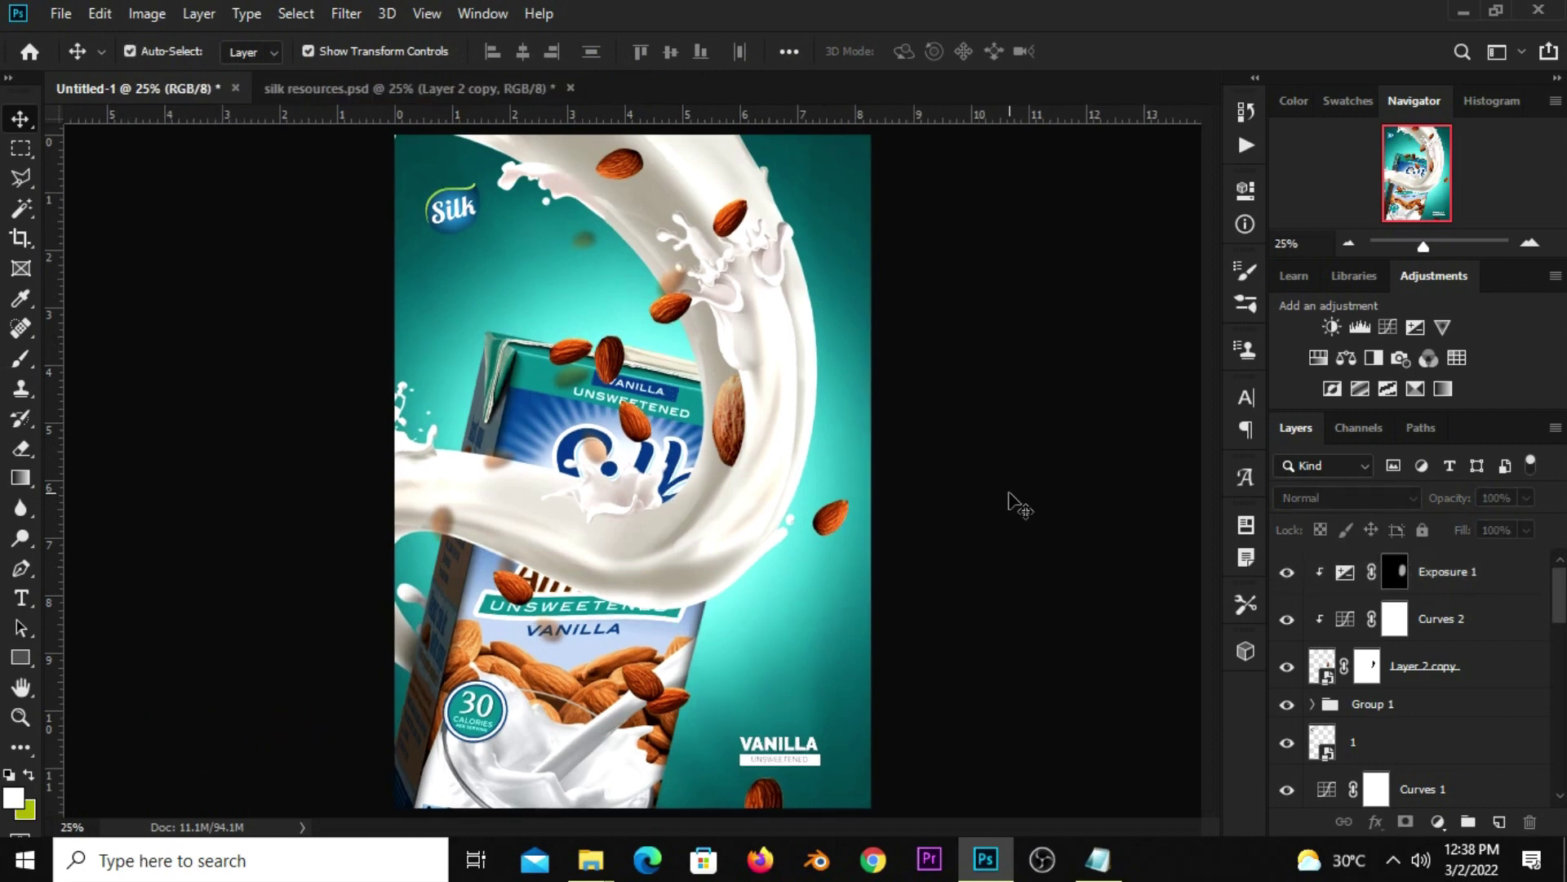
- Select the silk carton layer and add a Levels adjustment above it
left_click(532, 418)
left_click(1286, 786)
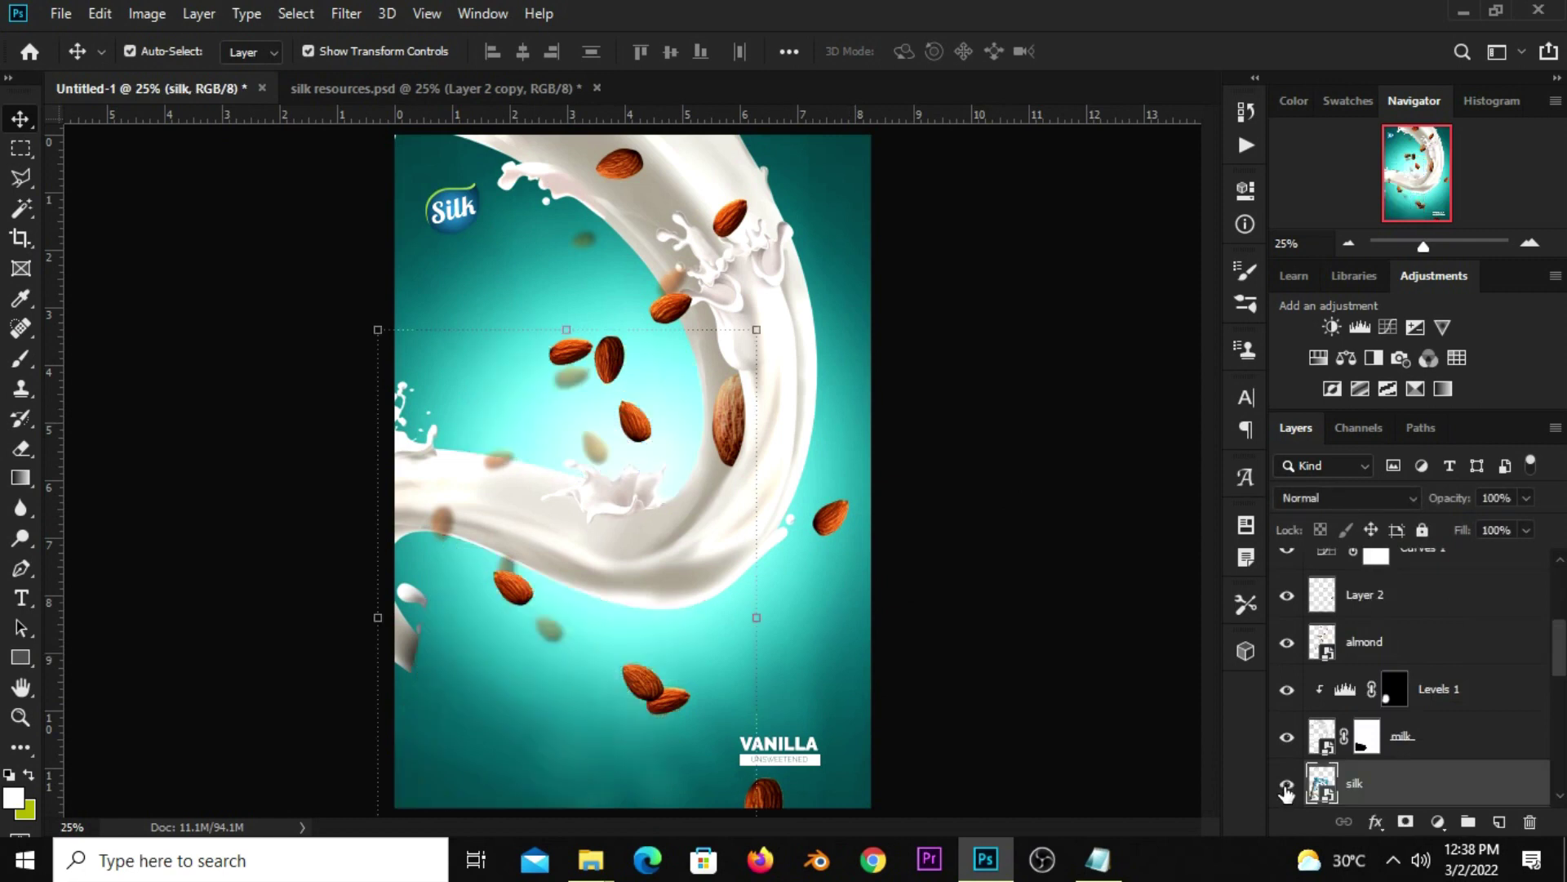
left_click(1287, 789)
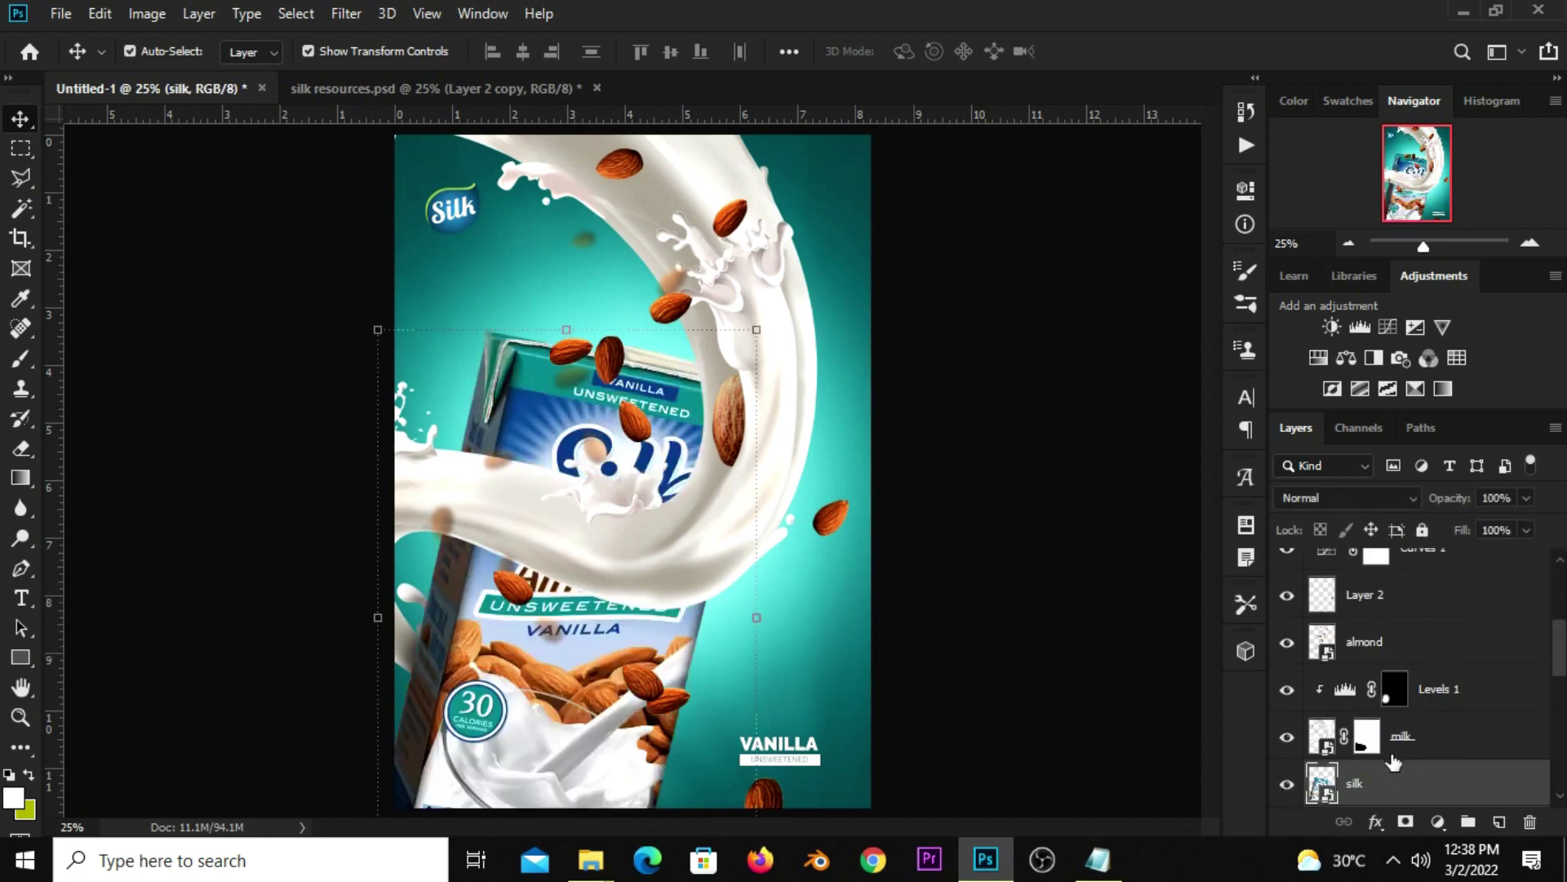
scroll(1394, 763, "down", 1)
left_click(1435, 817)
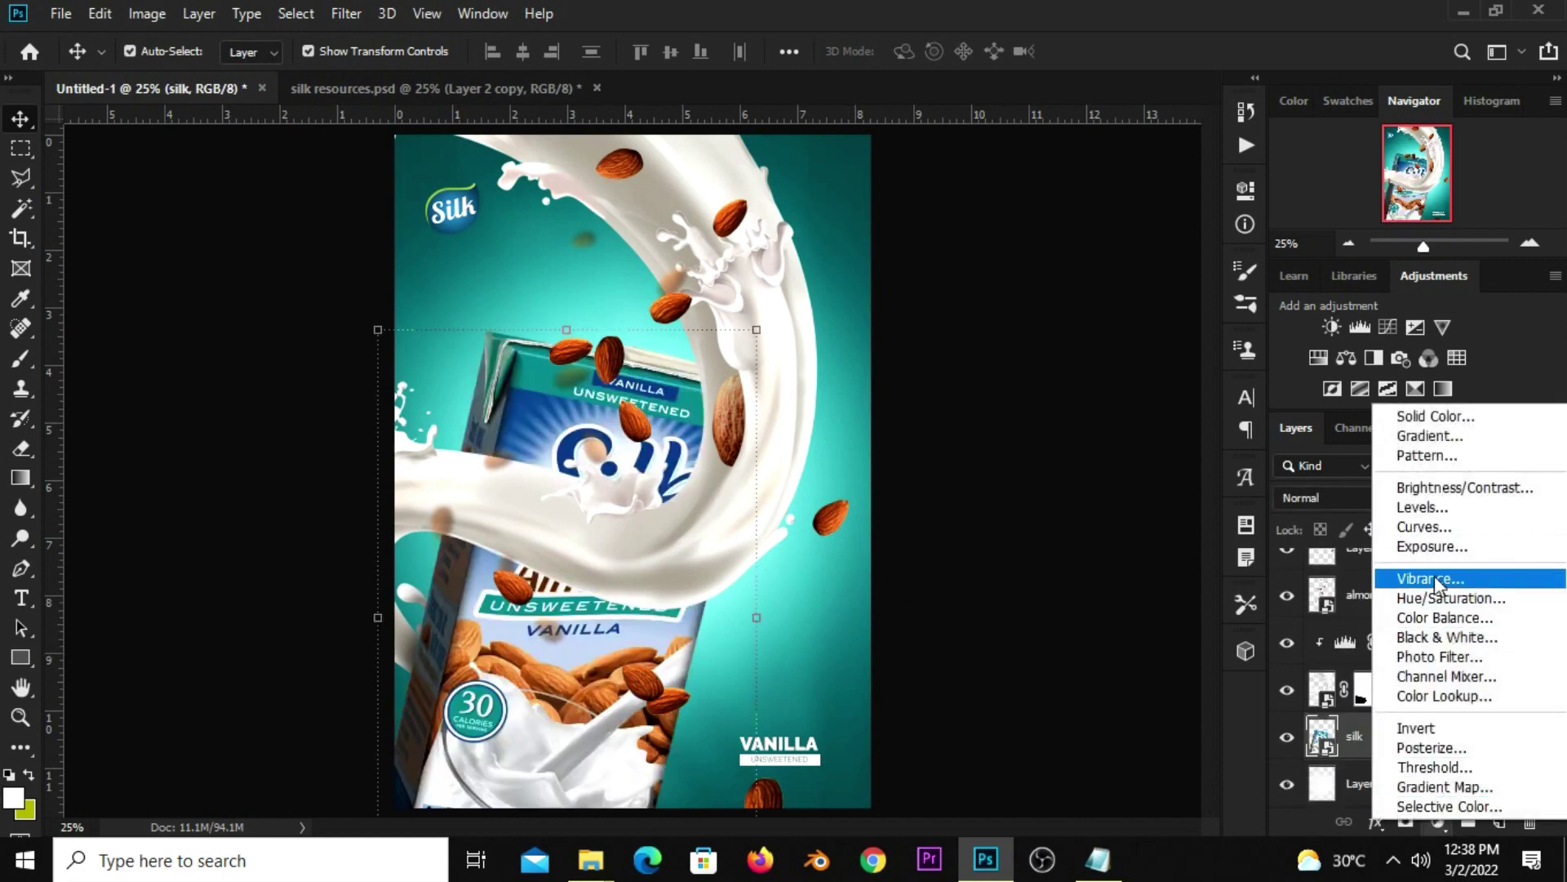
left_click(1422, 507)
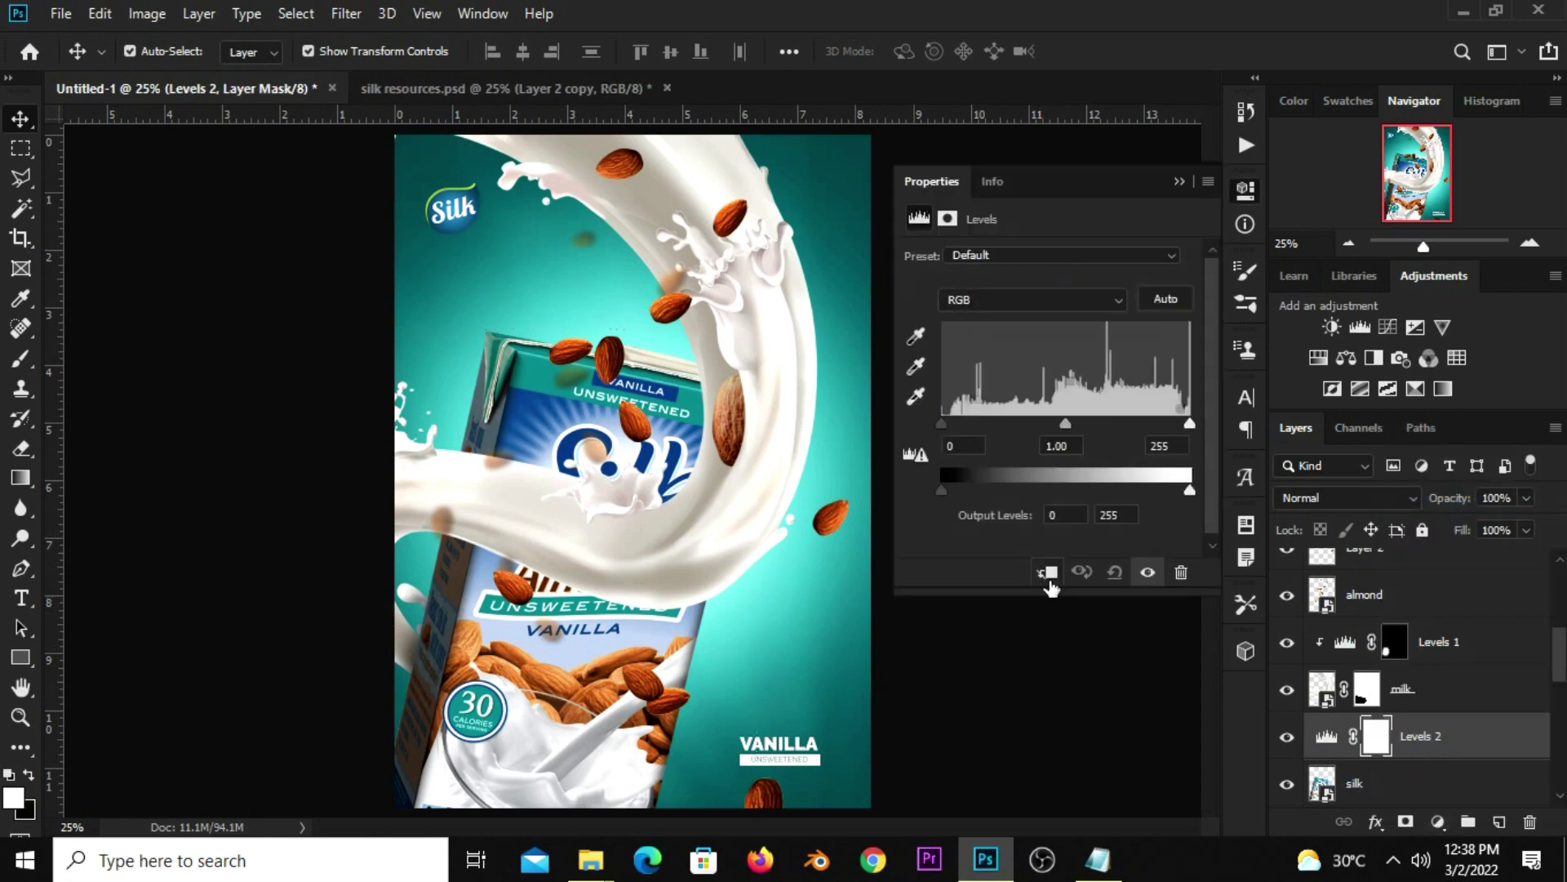
- Clip Levels 2 to the carton with input black 87 and output white 103, mask inverted to black
left_click(1046, 573)
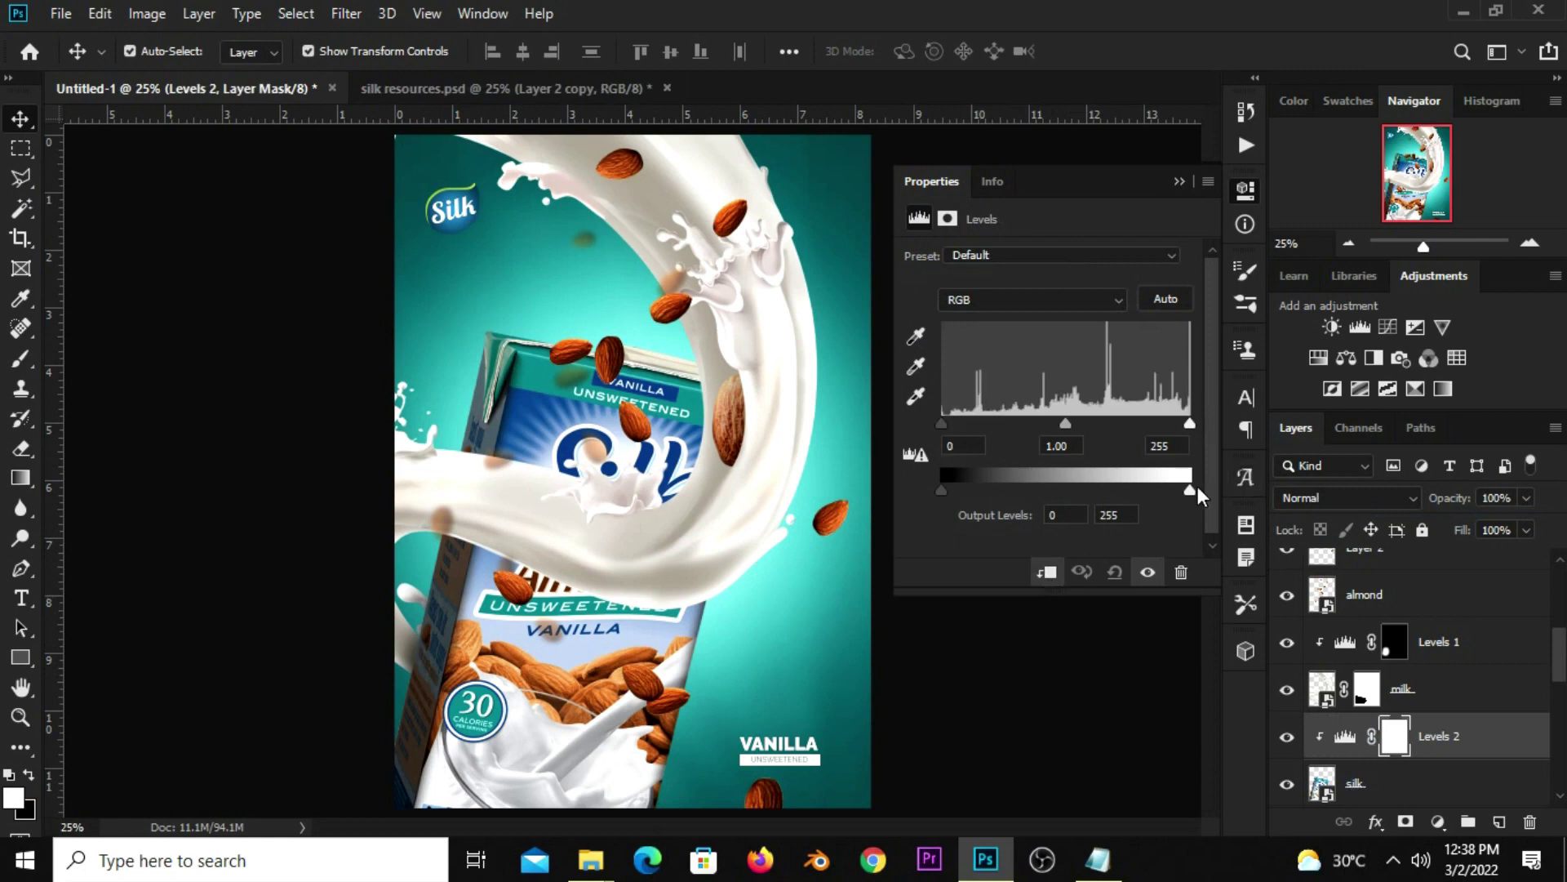
left_click_drag(1158, 495, 1130, 493)
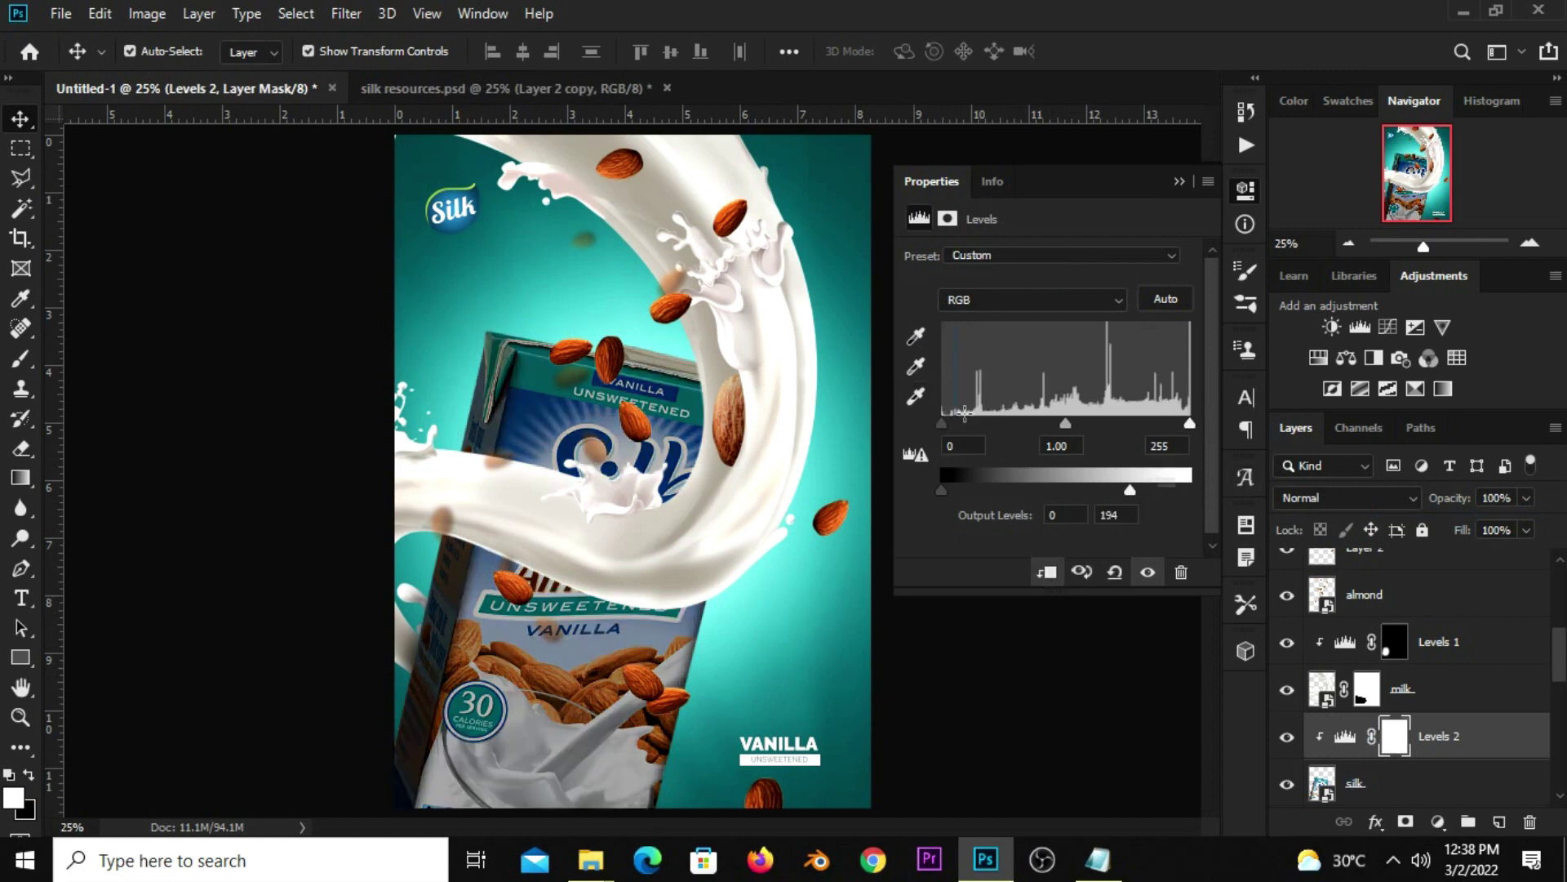
left_click_drag(952, 424, 1026, 428)
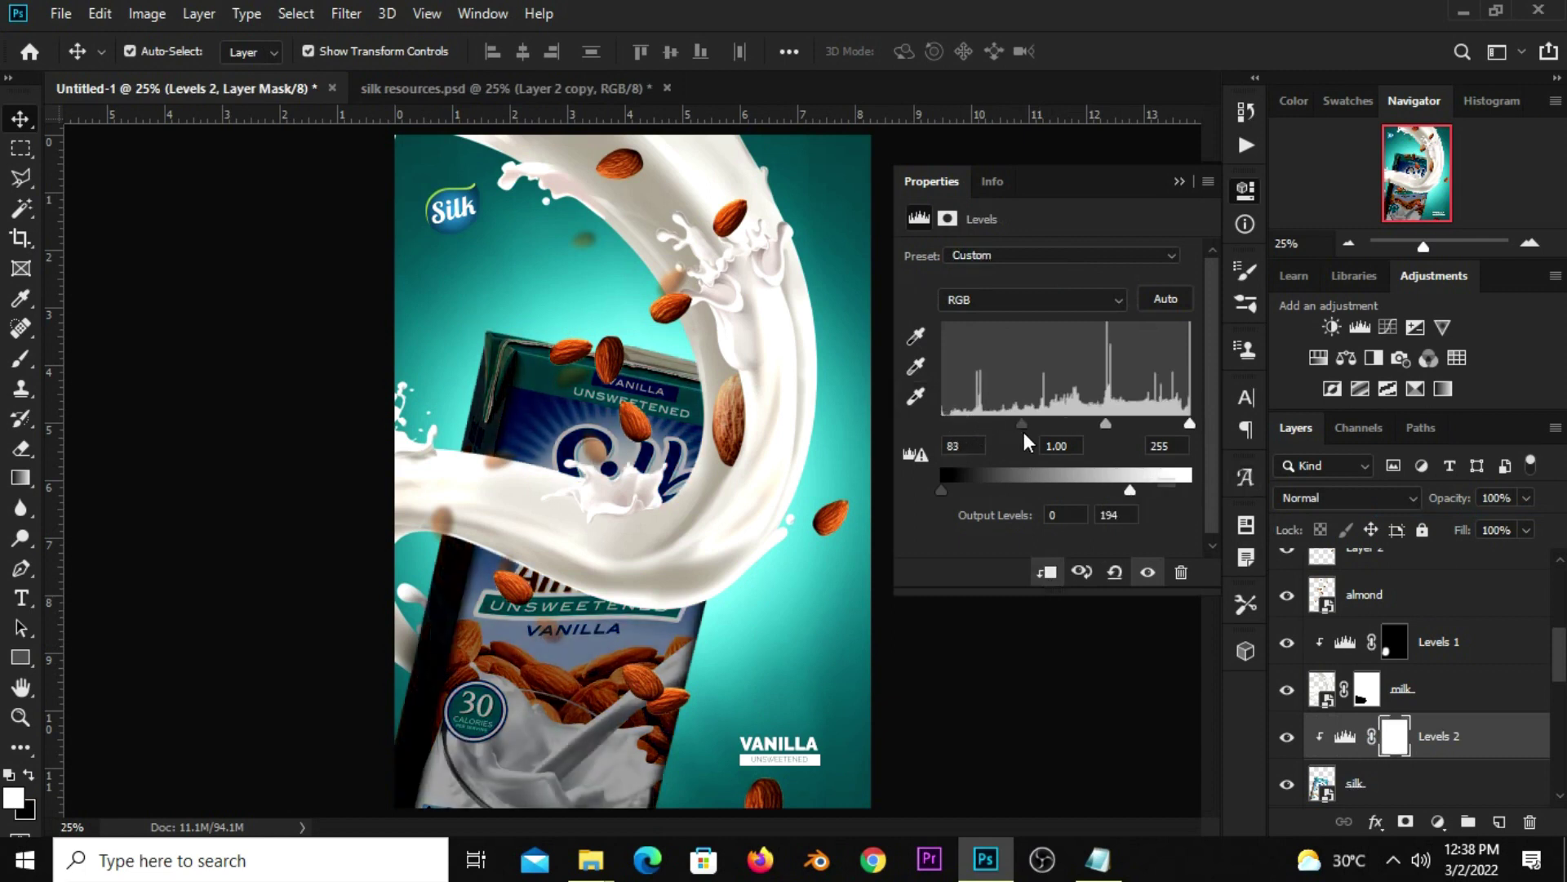
left_click_drag(1121, 494, 1042, 495)
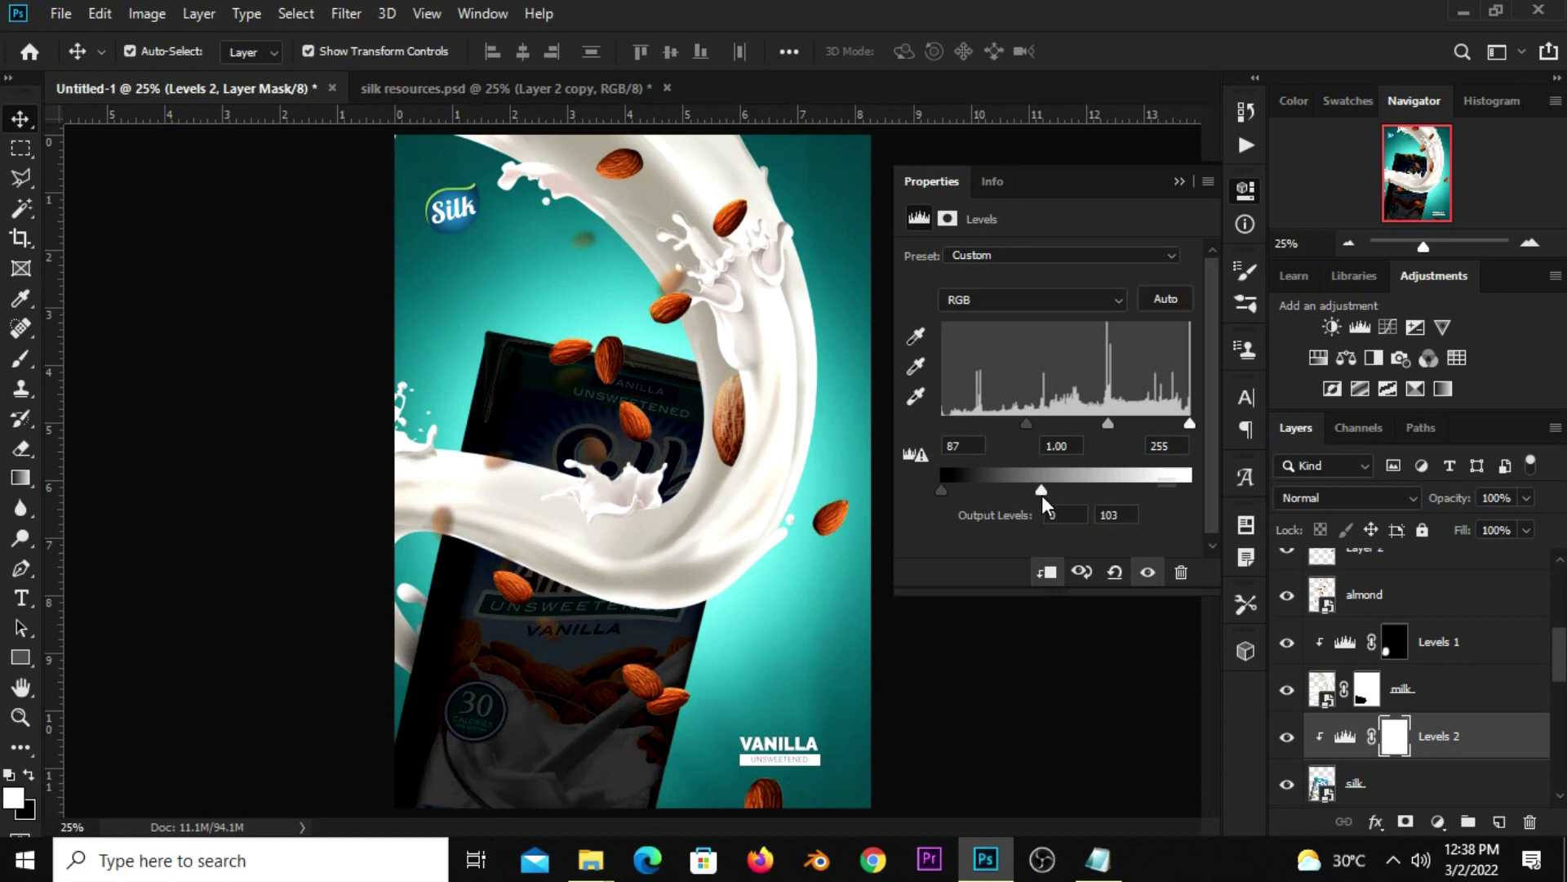
left_click(1179, 181)
left_click(1287, 737)
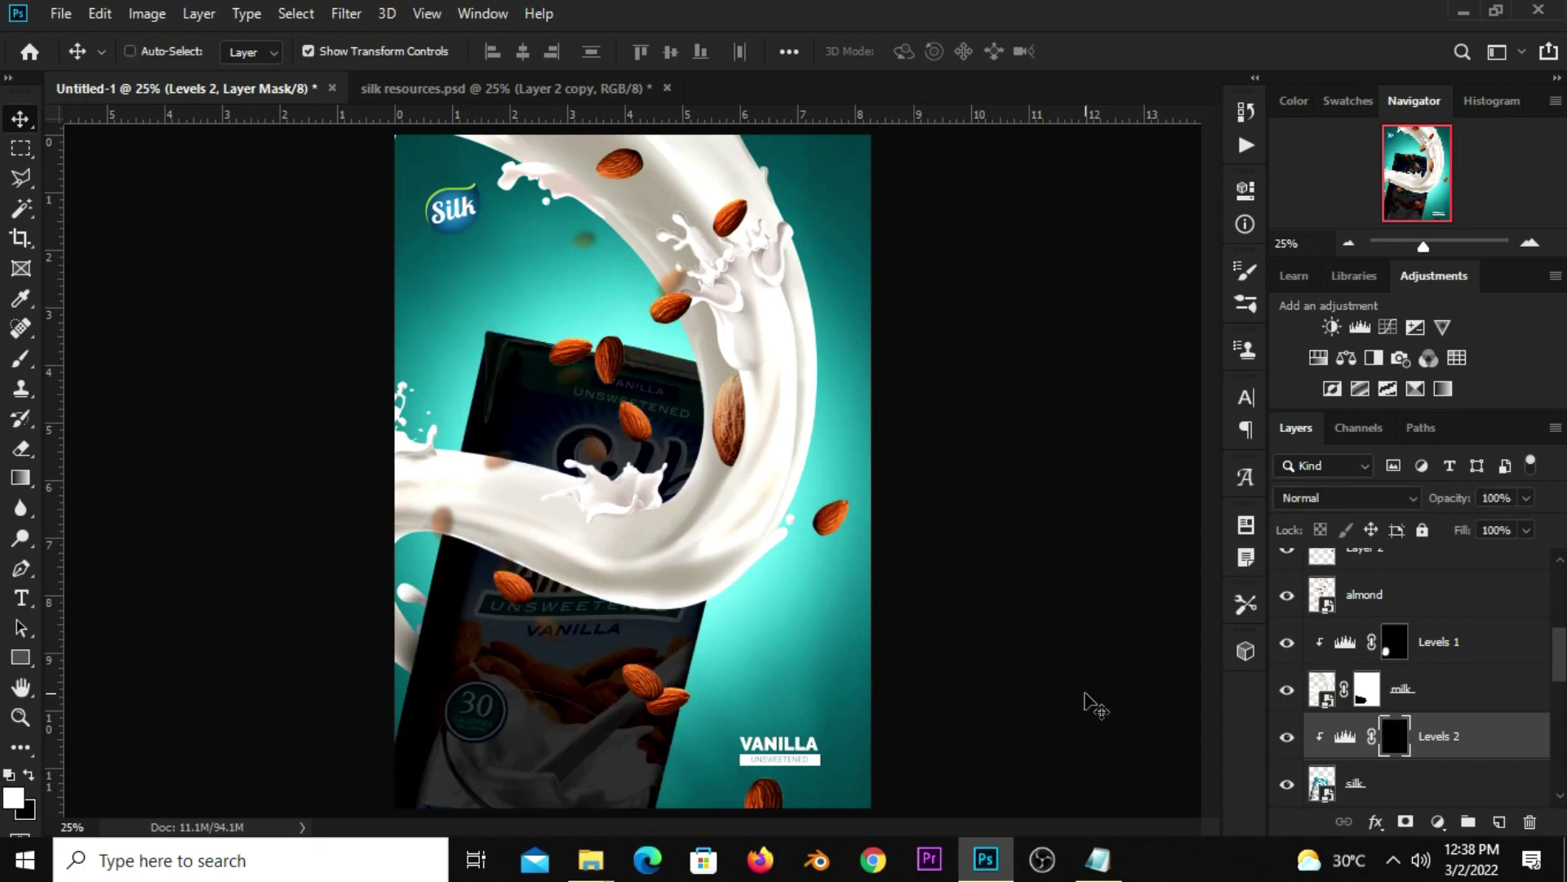
key("ctrl+i")
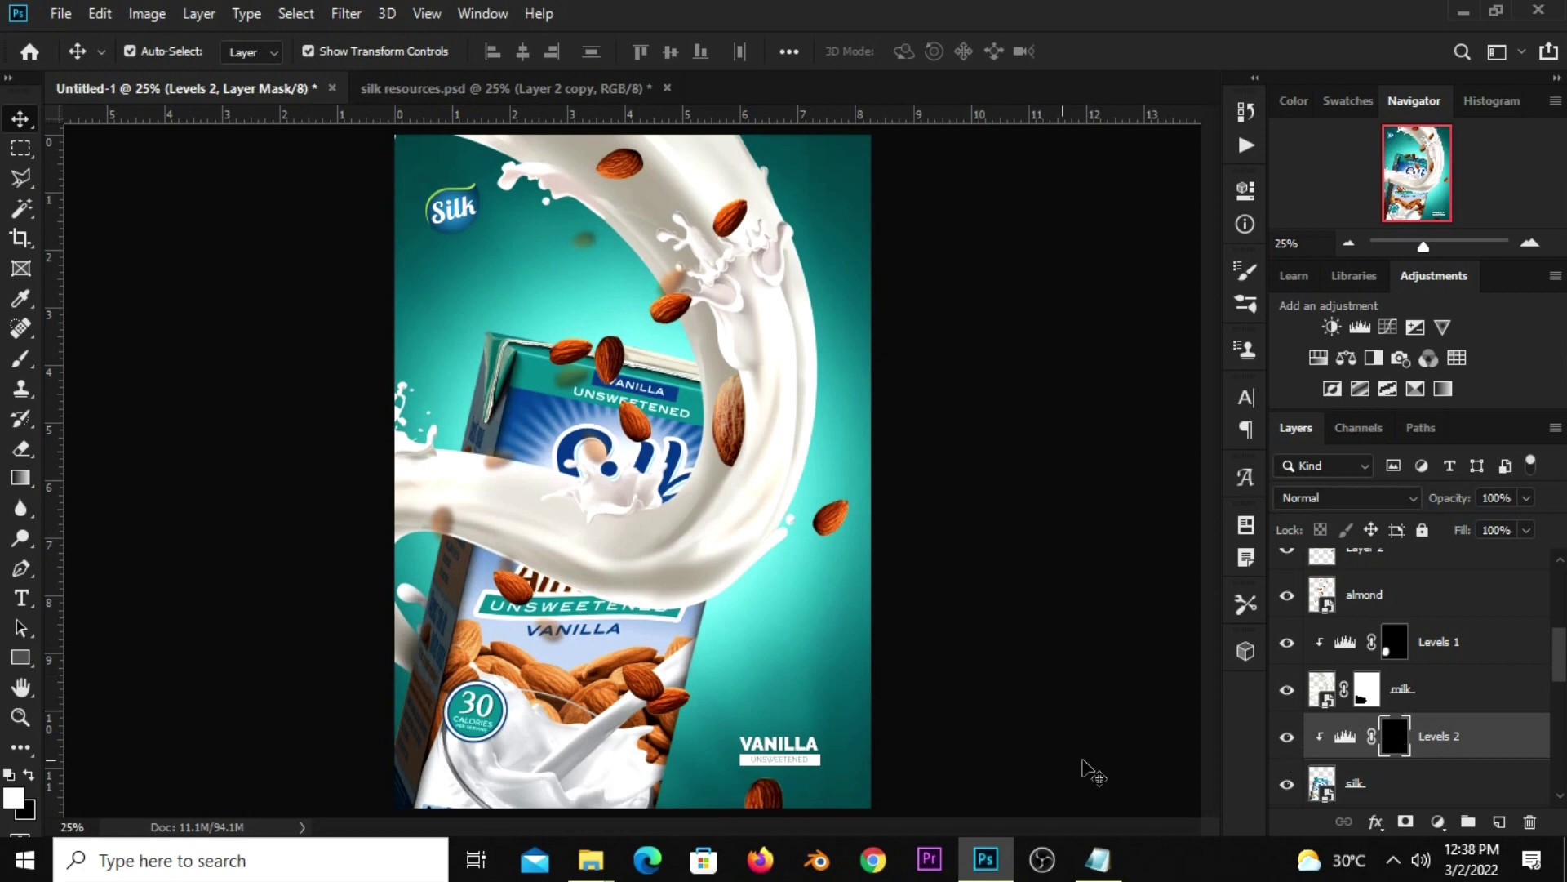
- Paint white at 49% opacity on the Levels 2 mask where the milk stream crosses the carton
right_click(22, 363)
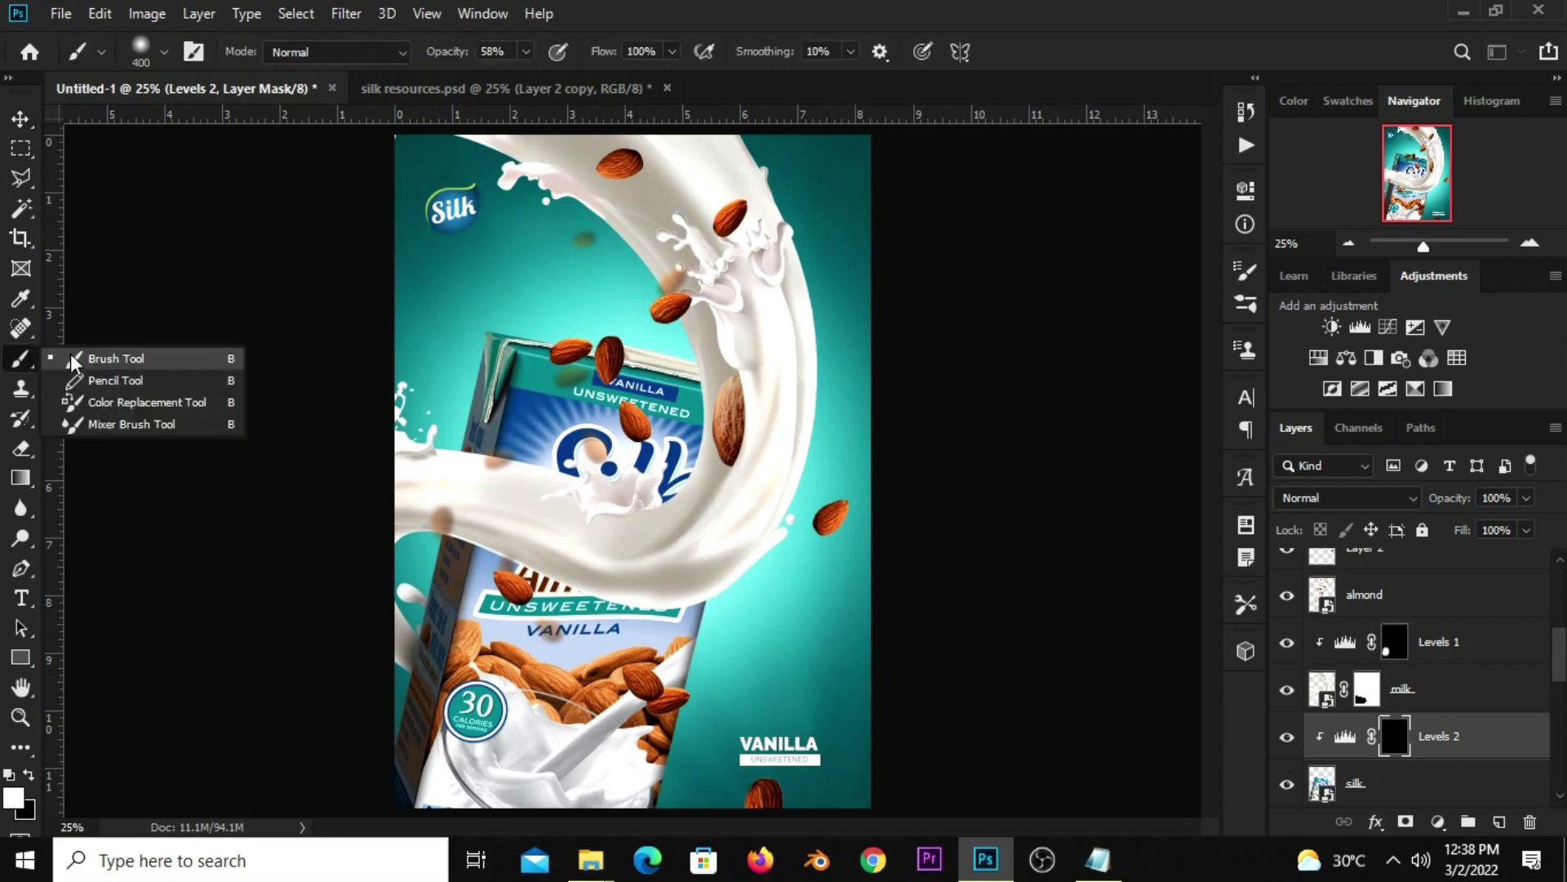
left_click(98, 360)
left_click(526, 52)
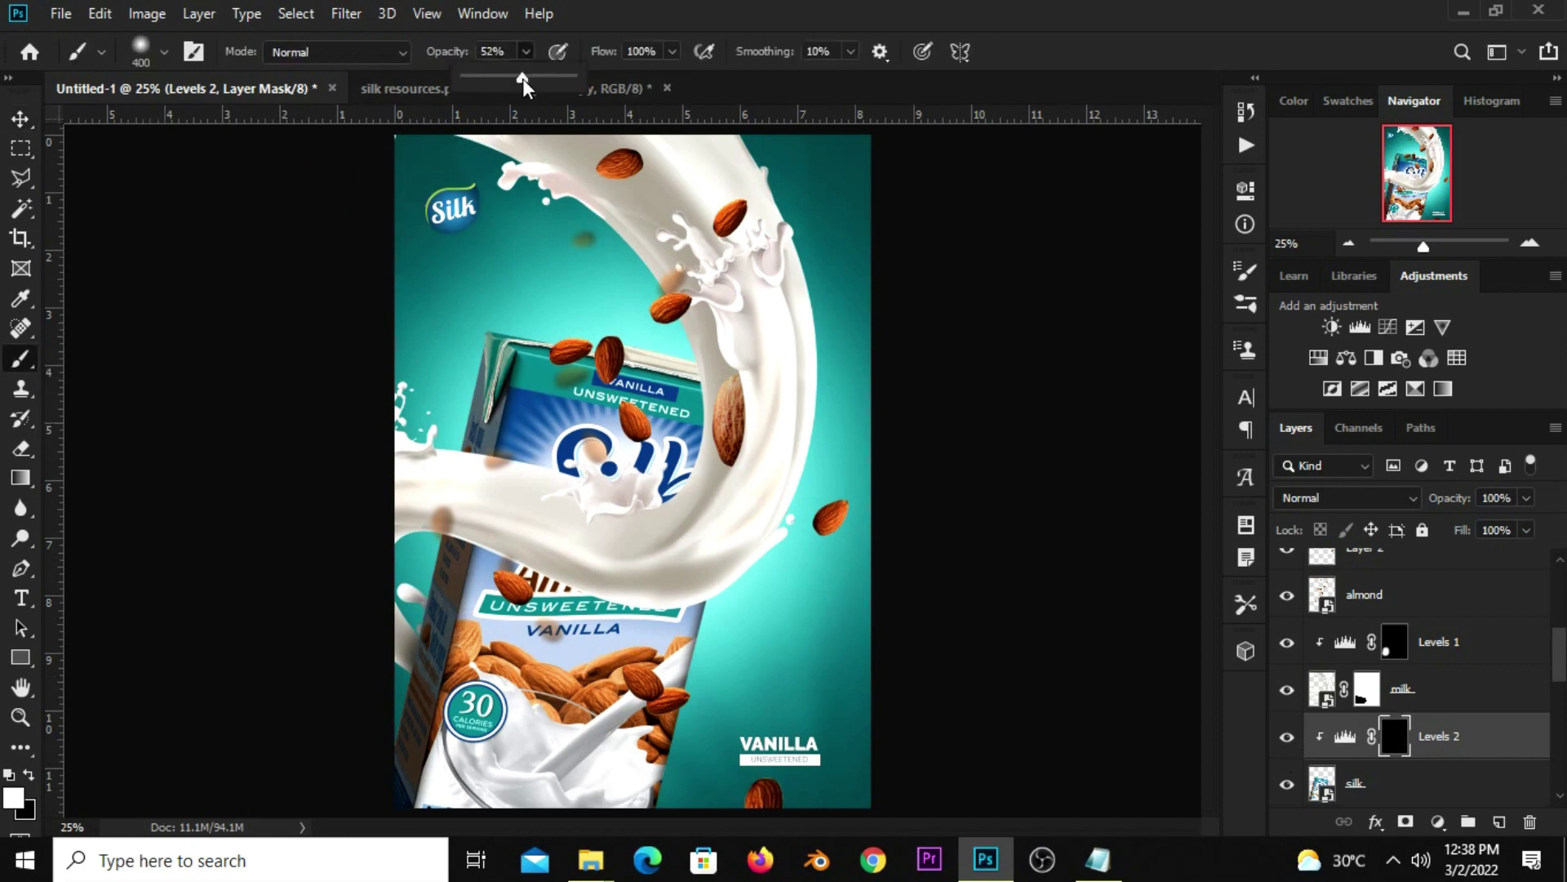
left_click(14, 798)
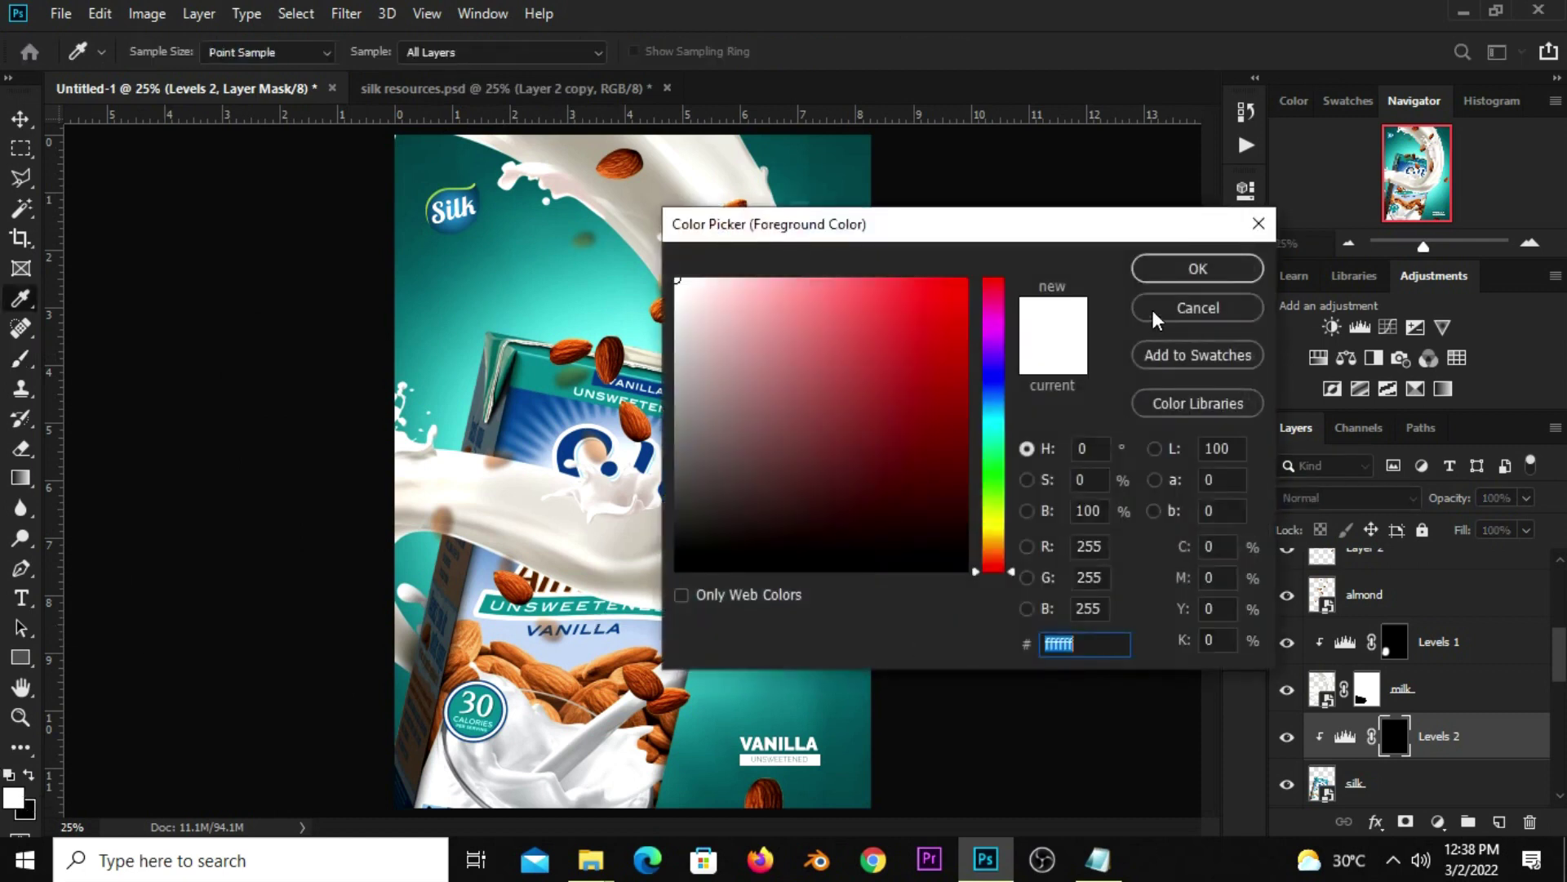
left_click(1166, 271)
key("bracketright")
key("bracketright")
left_click_drag(657, 565, 645, 555)
key("bracketleft")
mouse_move(495, 498)
left_mouse_down()
mouse_move(586, 562)
mouse_move(609, 511)
mouse_move(718, 512)
mouse_move(688, 561)
mouse_move(549, 525)
mouse_move(616, 530)
mouse_move(613, 511)
mouse_move(581, 524)
mouse_move(567, 500)
mouse_move(475, 503)
mouse_move(518, 500)
mouse_move(679, 550)
left_mouse_up()
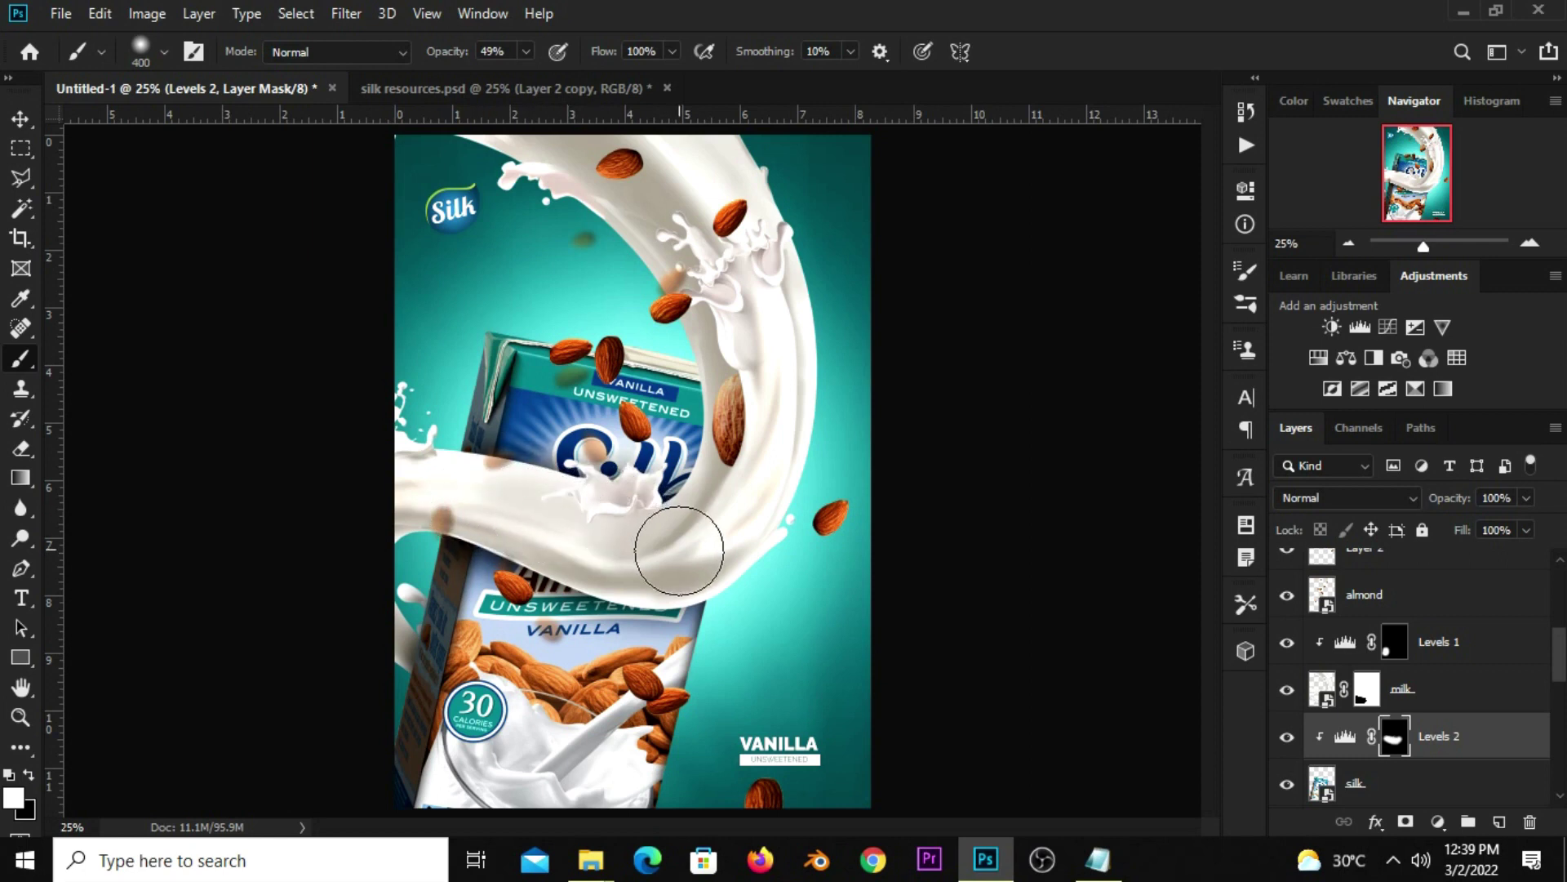
- Compare the carton with Levels 2 off and on, then clear the layer selection
left_click(21, 118)
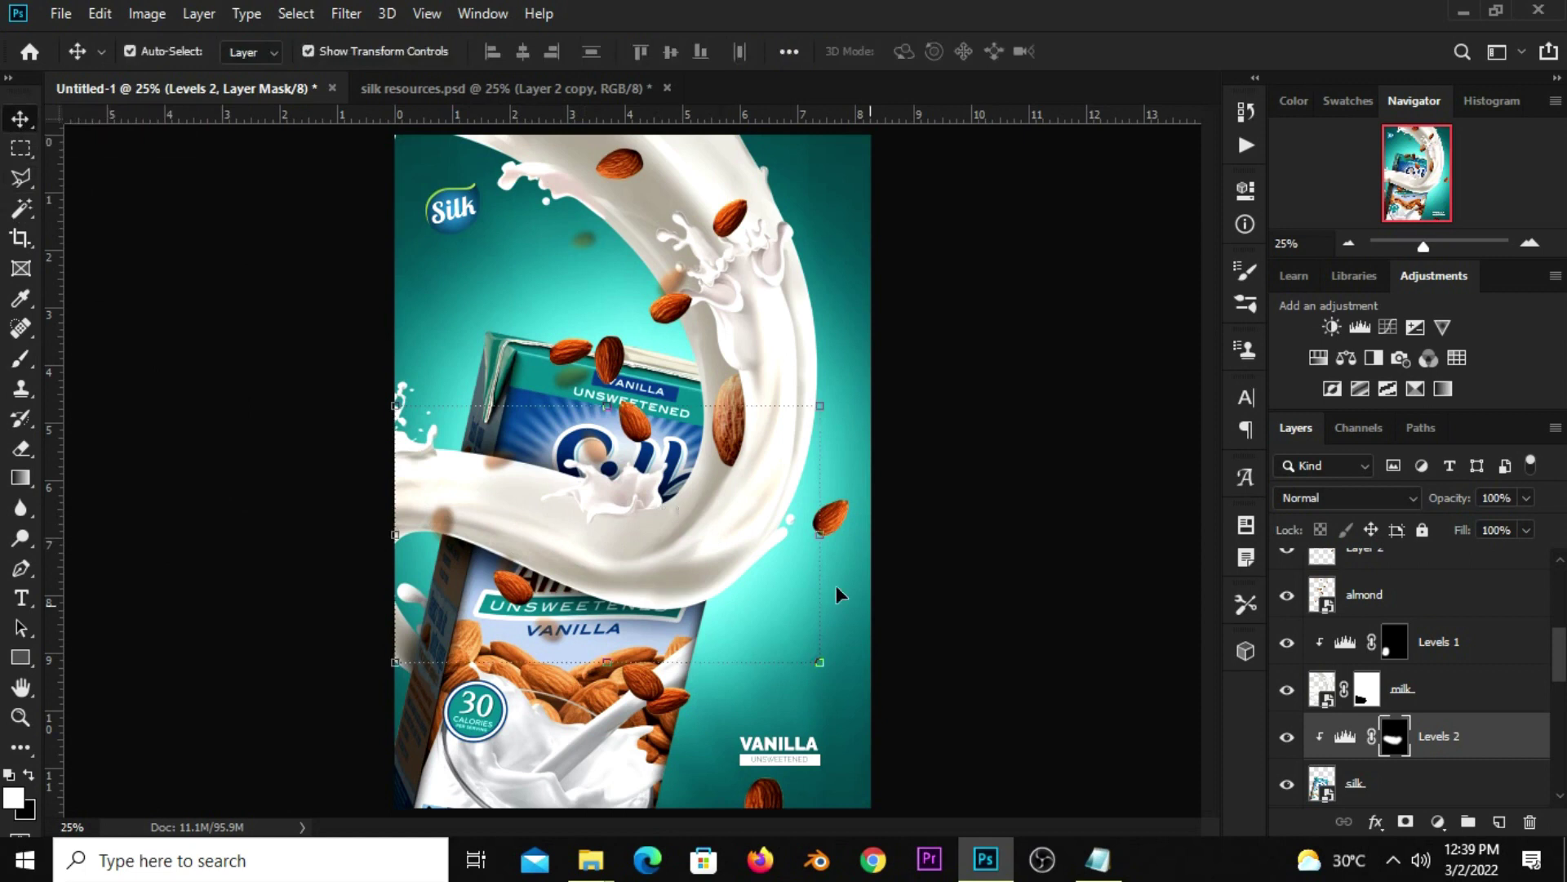
left_click(1286, 739)
left_click(1045, 620)
key("ctrl+z")
key("ctrl+shift+z")
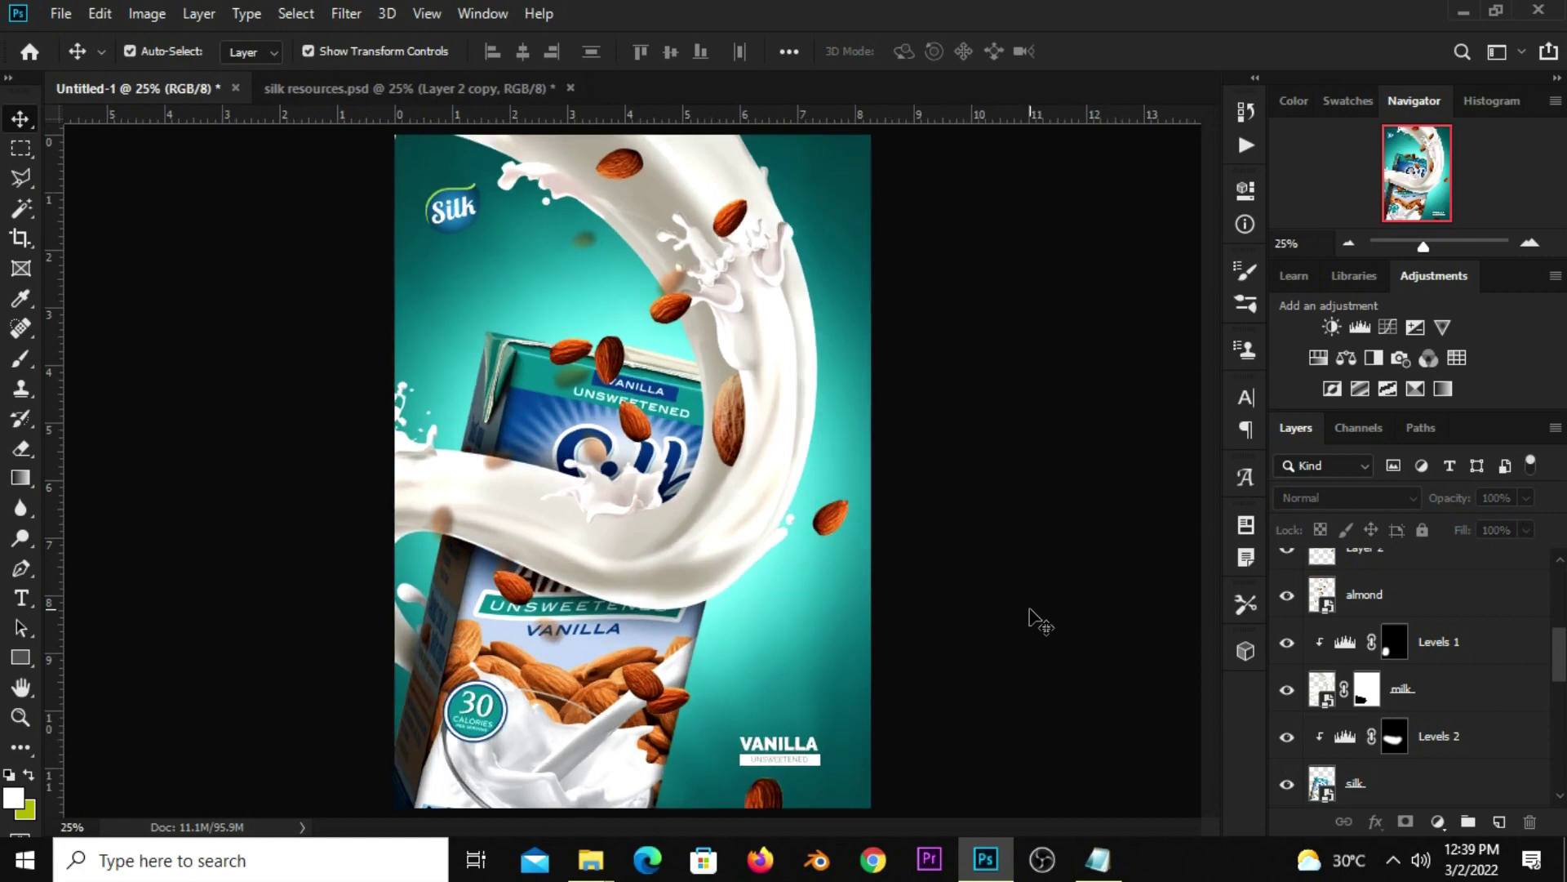
key("ctrl+z")
key("ctrl+shift+z")
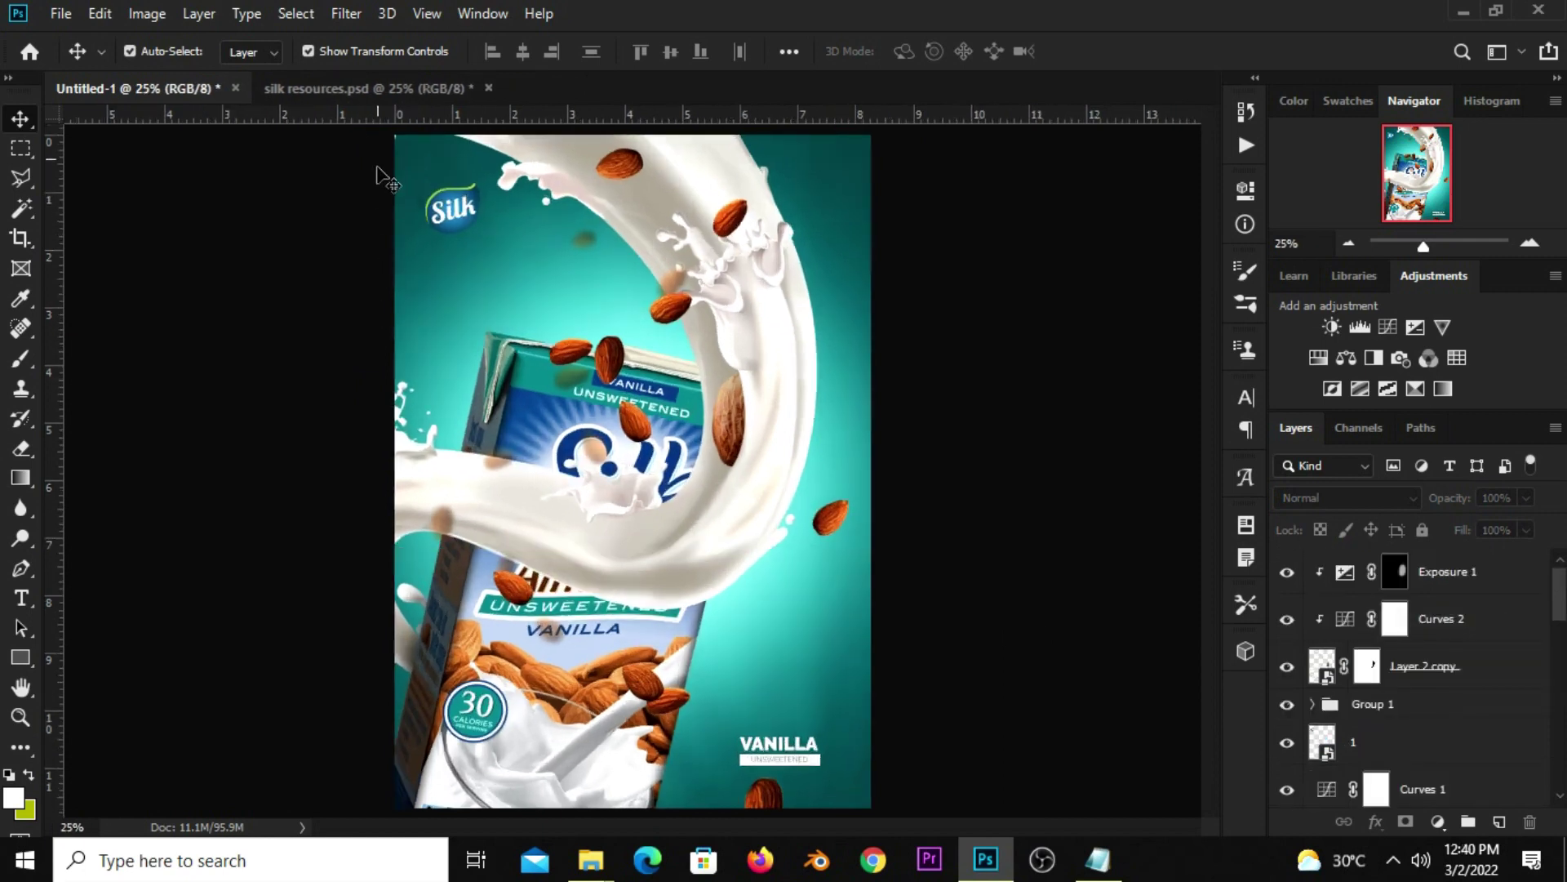
- Bring maxresdefault (1) from silk resources.psd into the poster as a Smart Object
left_click(352, 91)
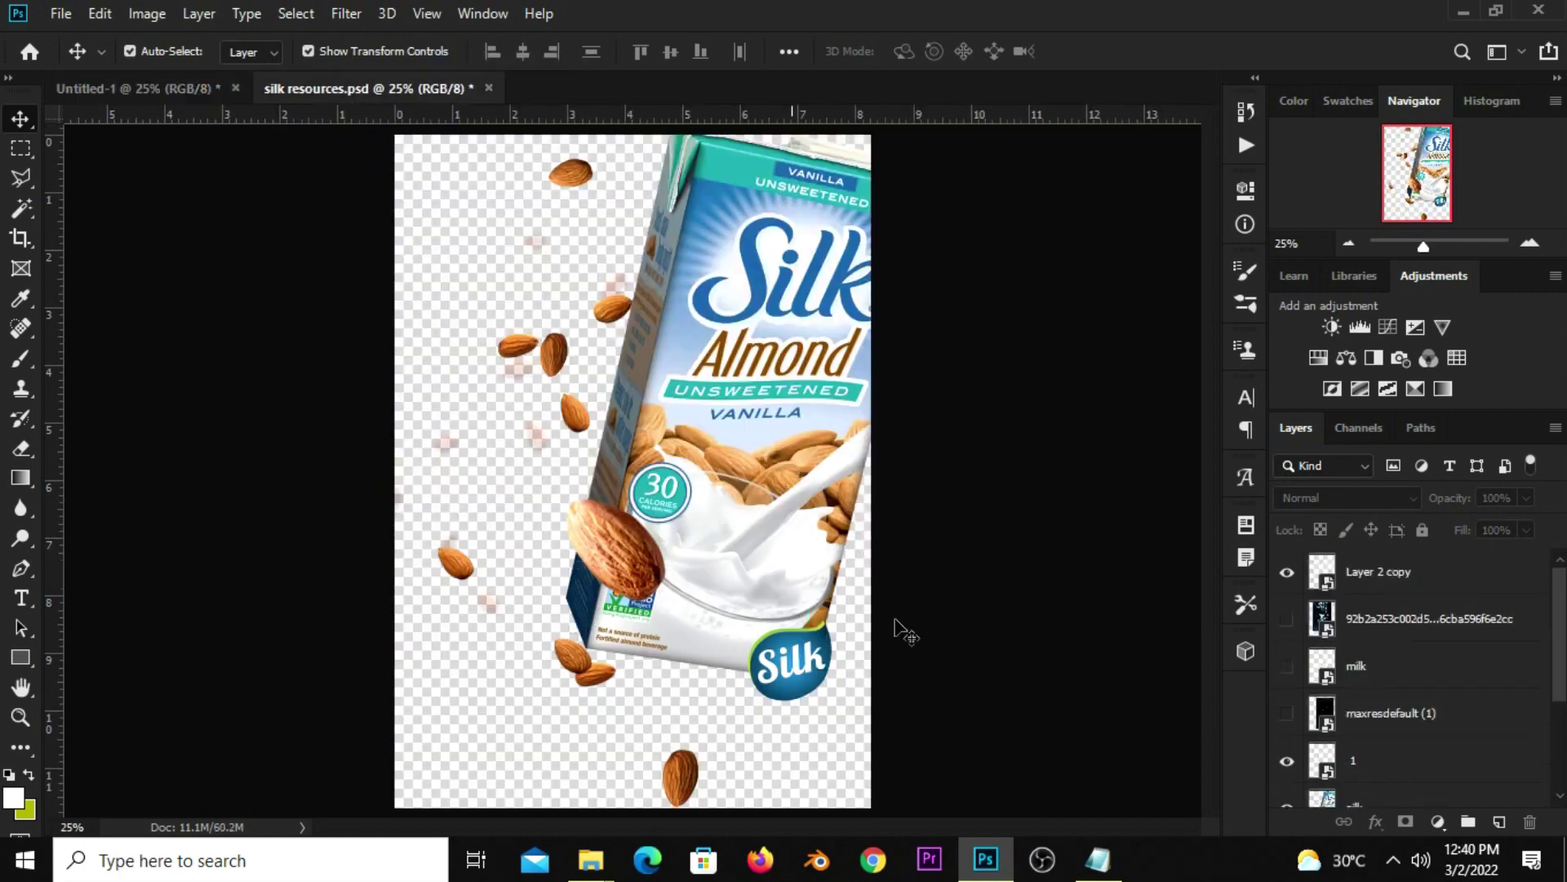
left_click(1287, 714)
left_click(1388, 713)
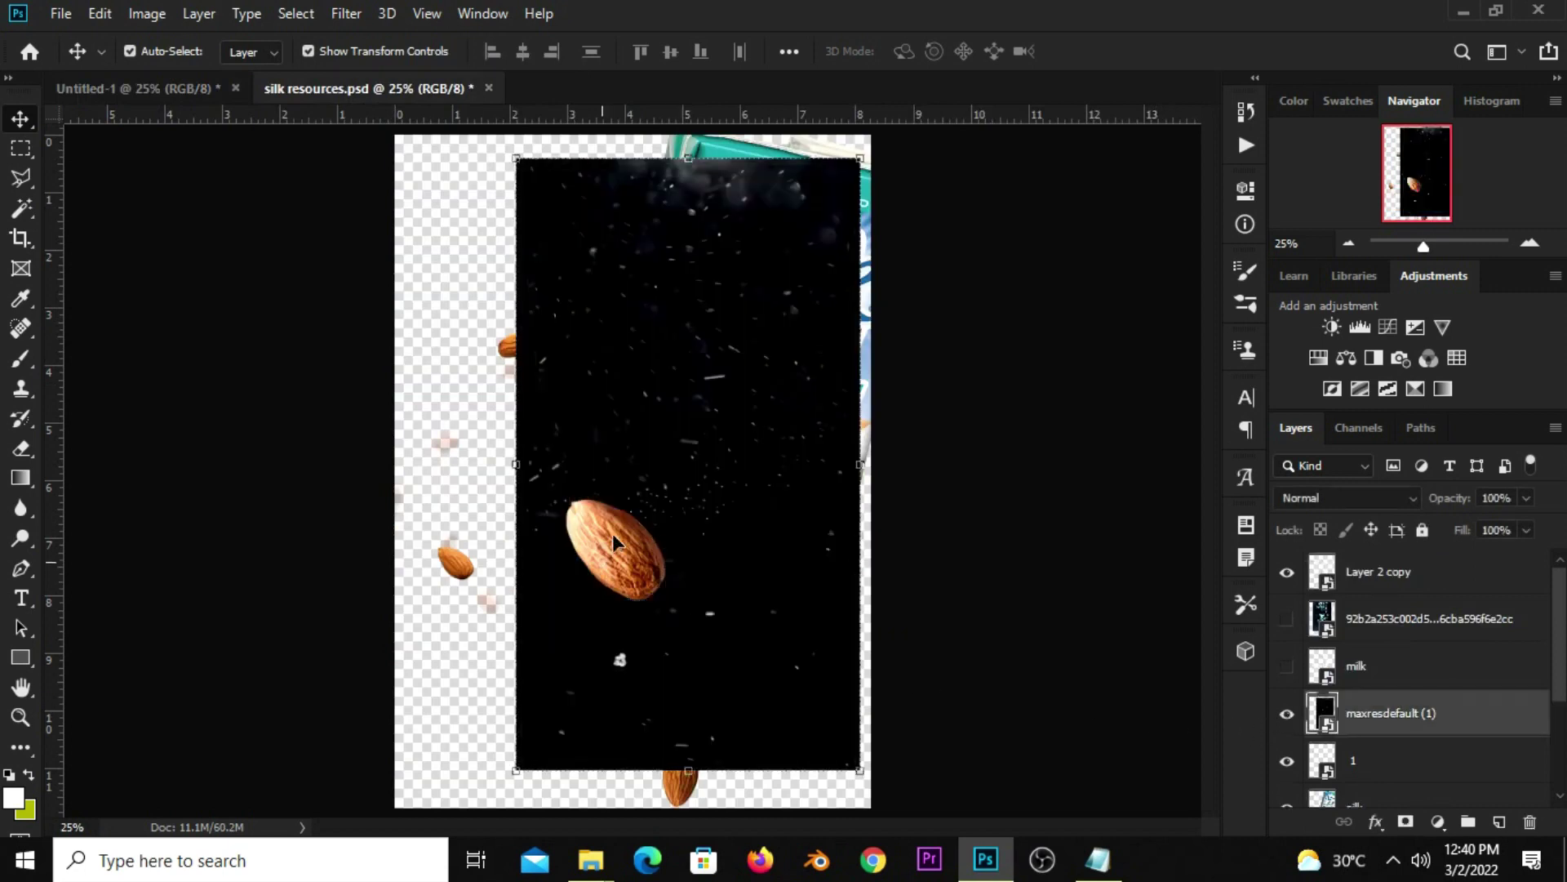
left_click_drag(715, 510, 688, 552)
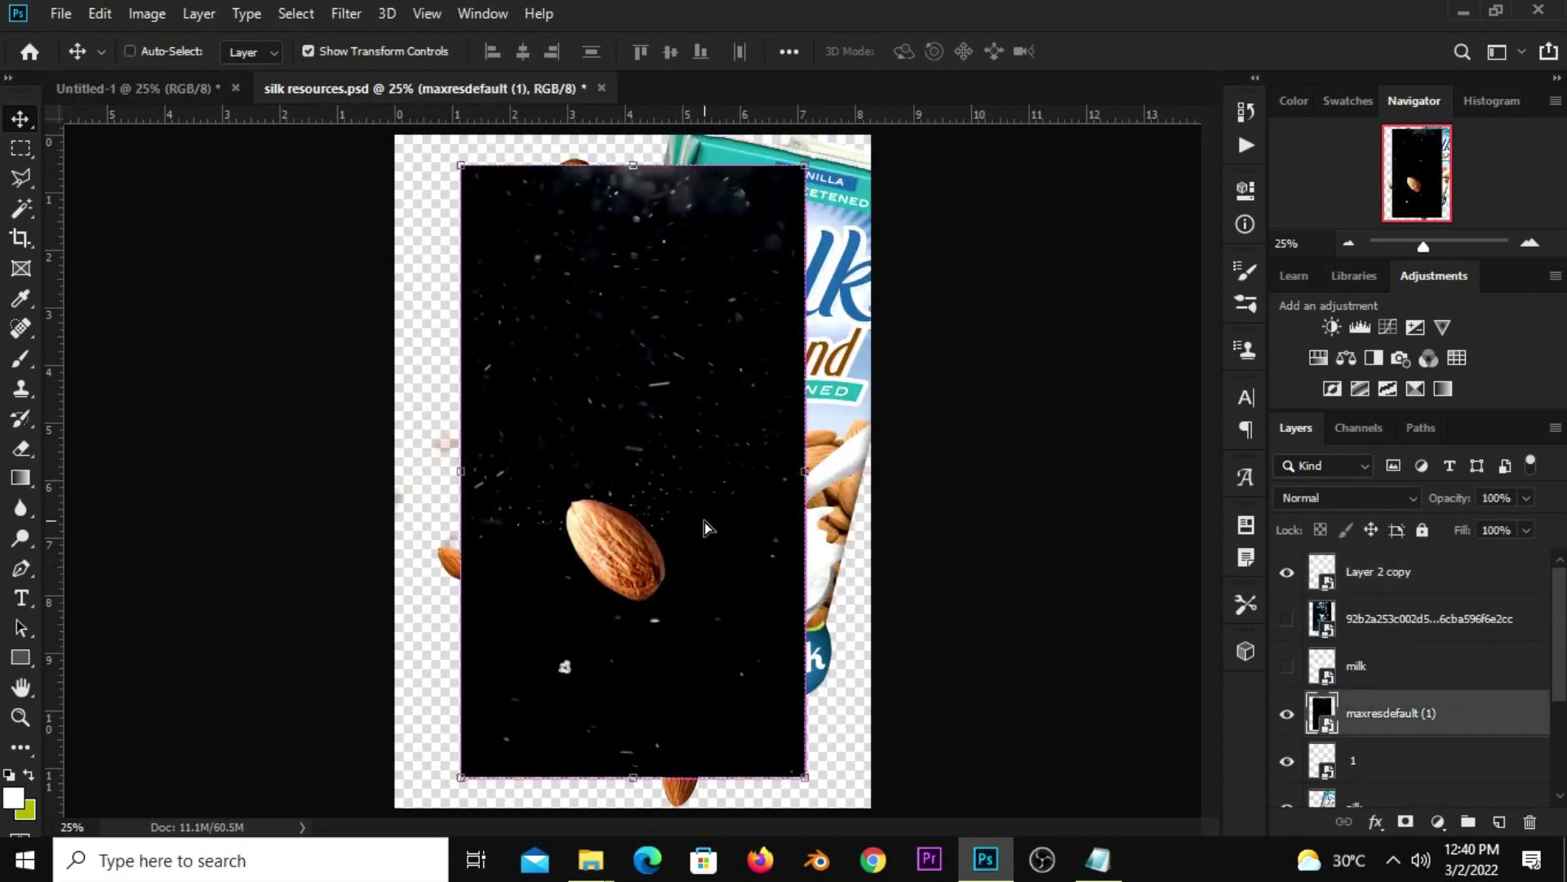
left_click_drag(186, 131, 432, 354)
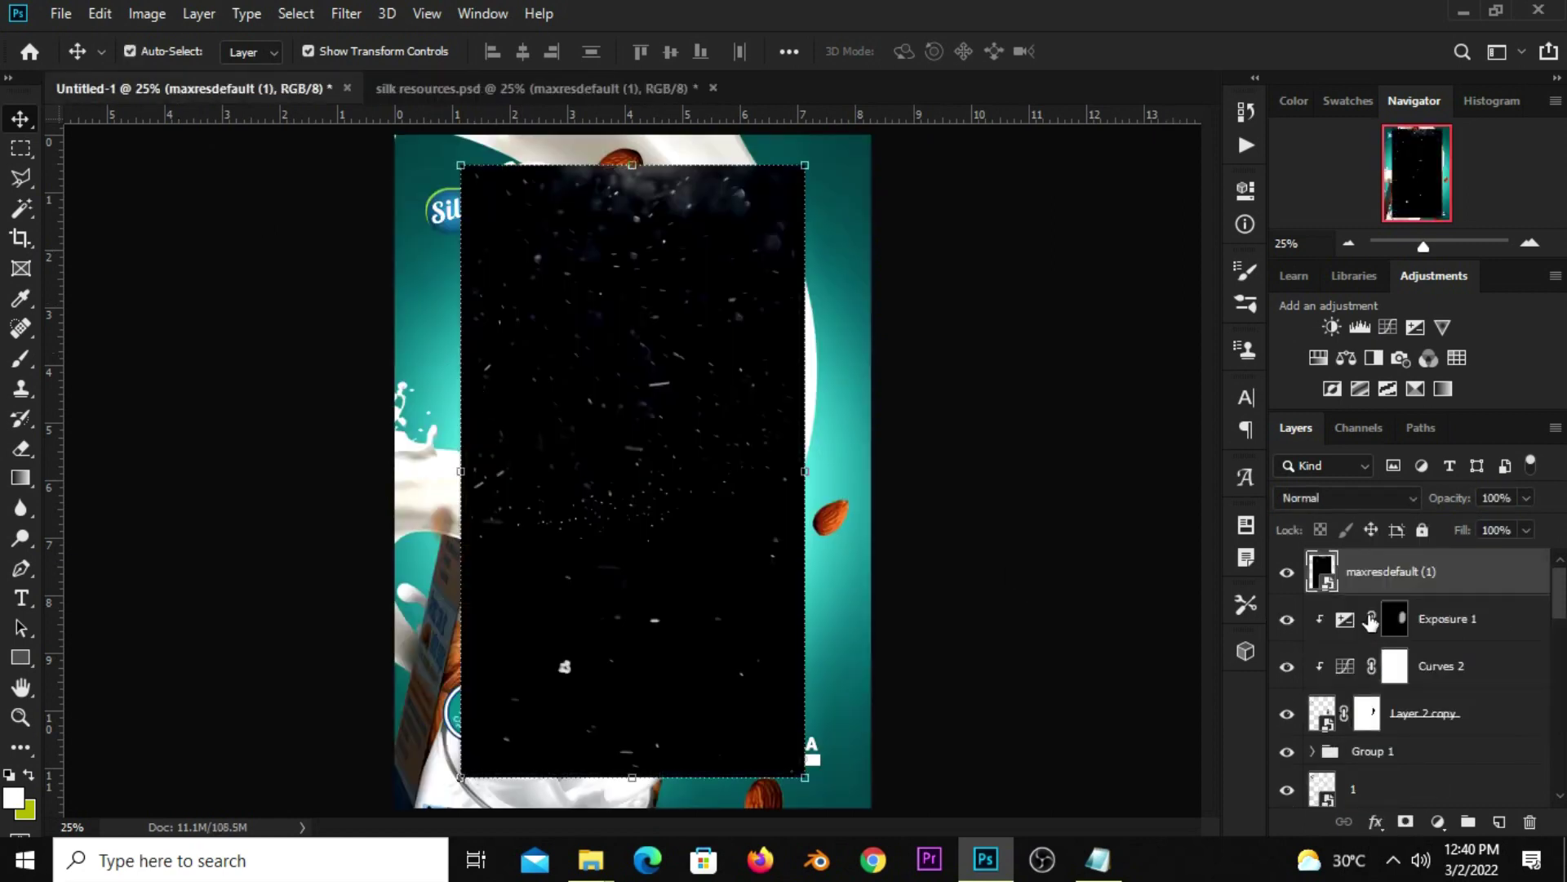
right_click(1383, 589)
left_click(1172, 233)
- Scale the particle image to 149.23% to cover the poster and set it to Screen blend mode
key("ctrl+t")
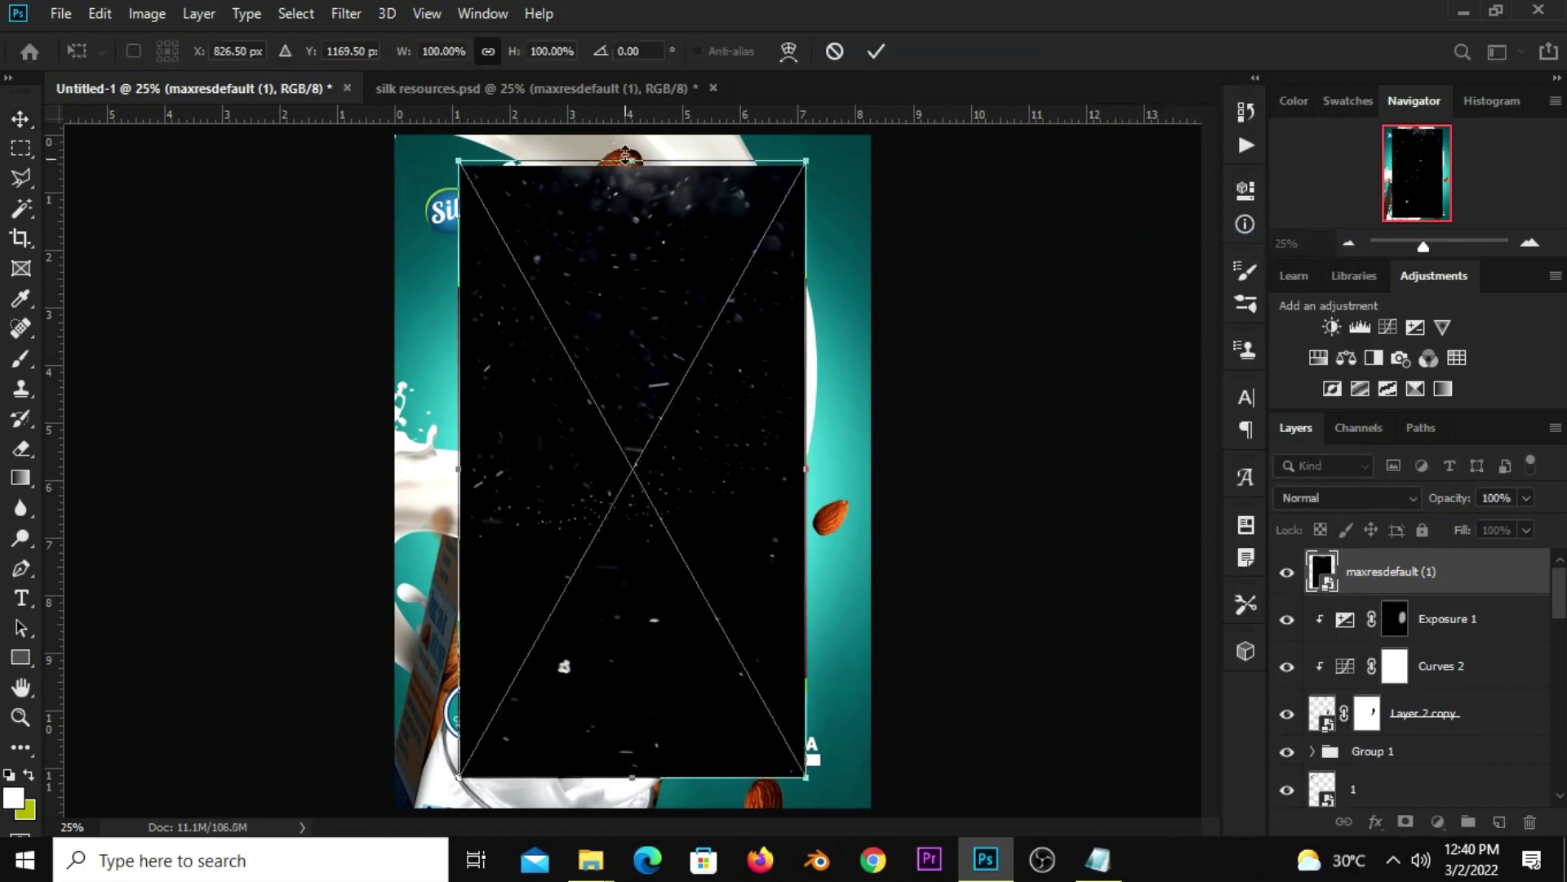
left_click_drag(631, 165, 628, 126)
key("ctrl+minus")
mouse_move(633, 536)
left_mouse_down()
mouse_move(782, 519)
mouse_move(676, 545)
mouse_move(678, 575)
left_mouse_up()
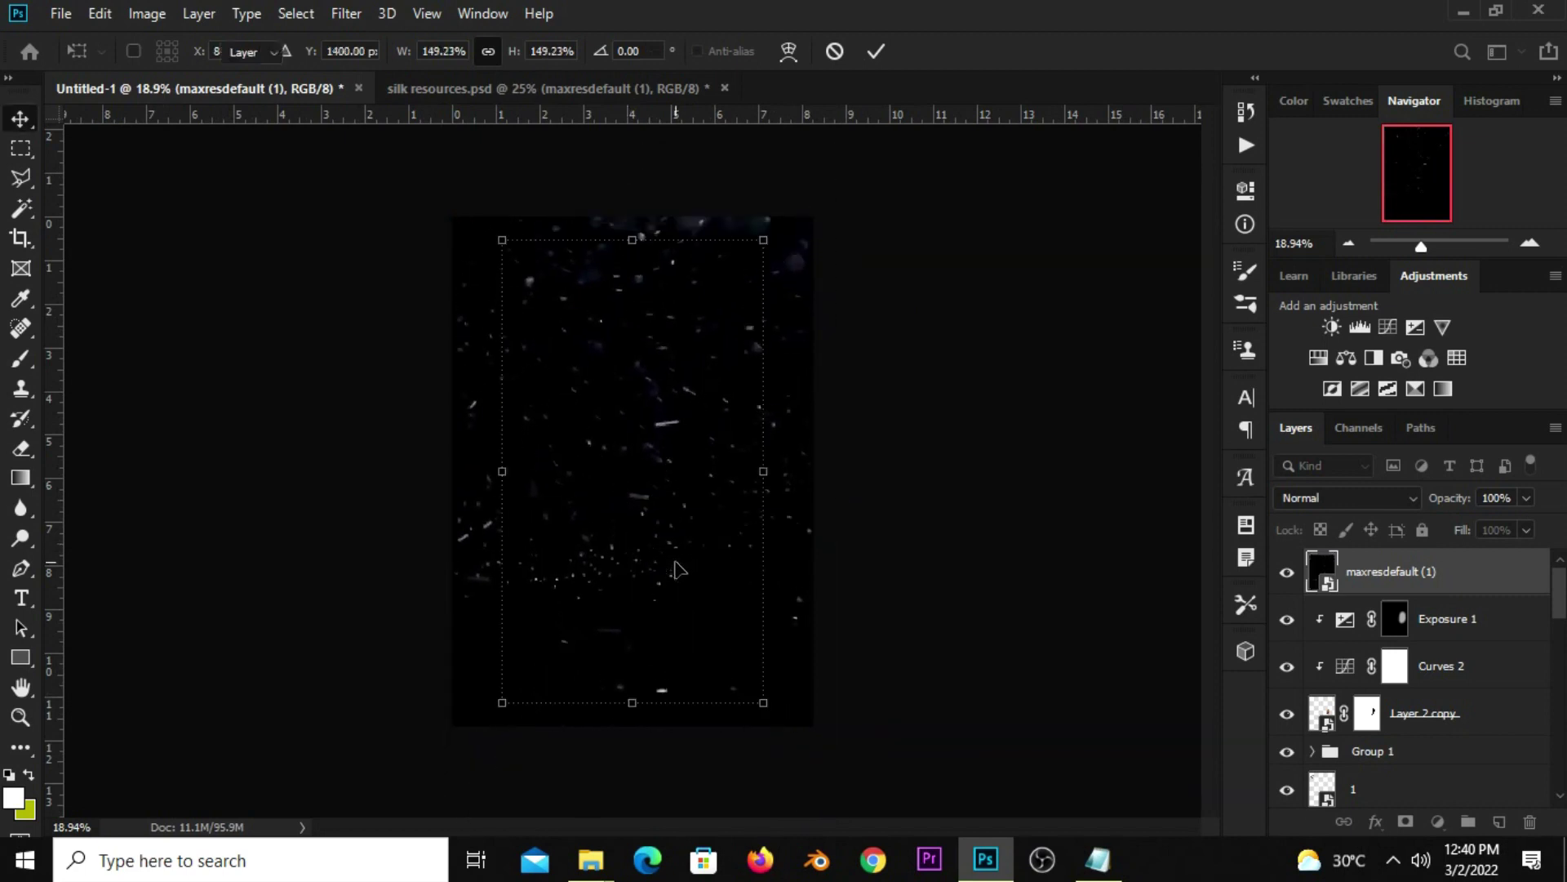
key("Return")
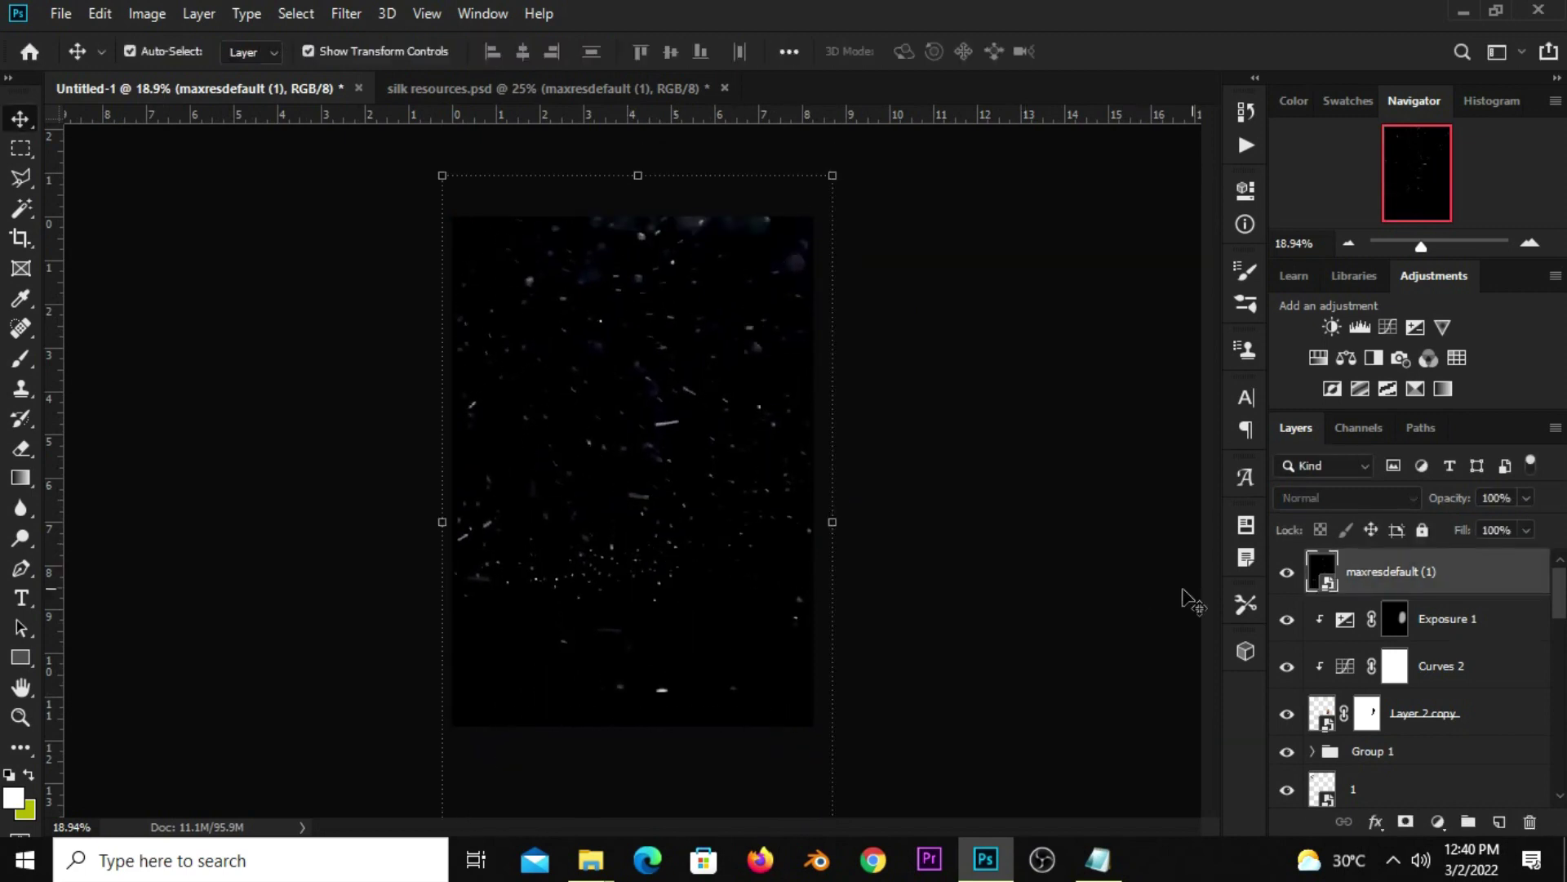
left_click(1300, 499)
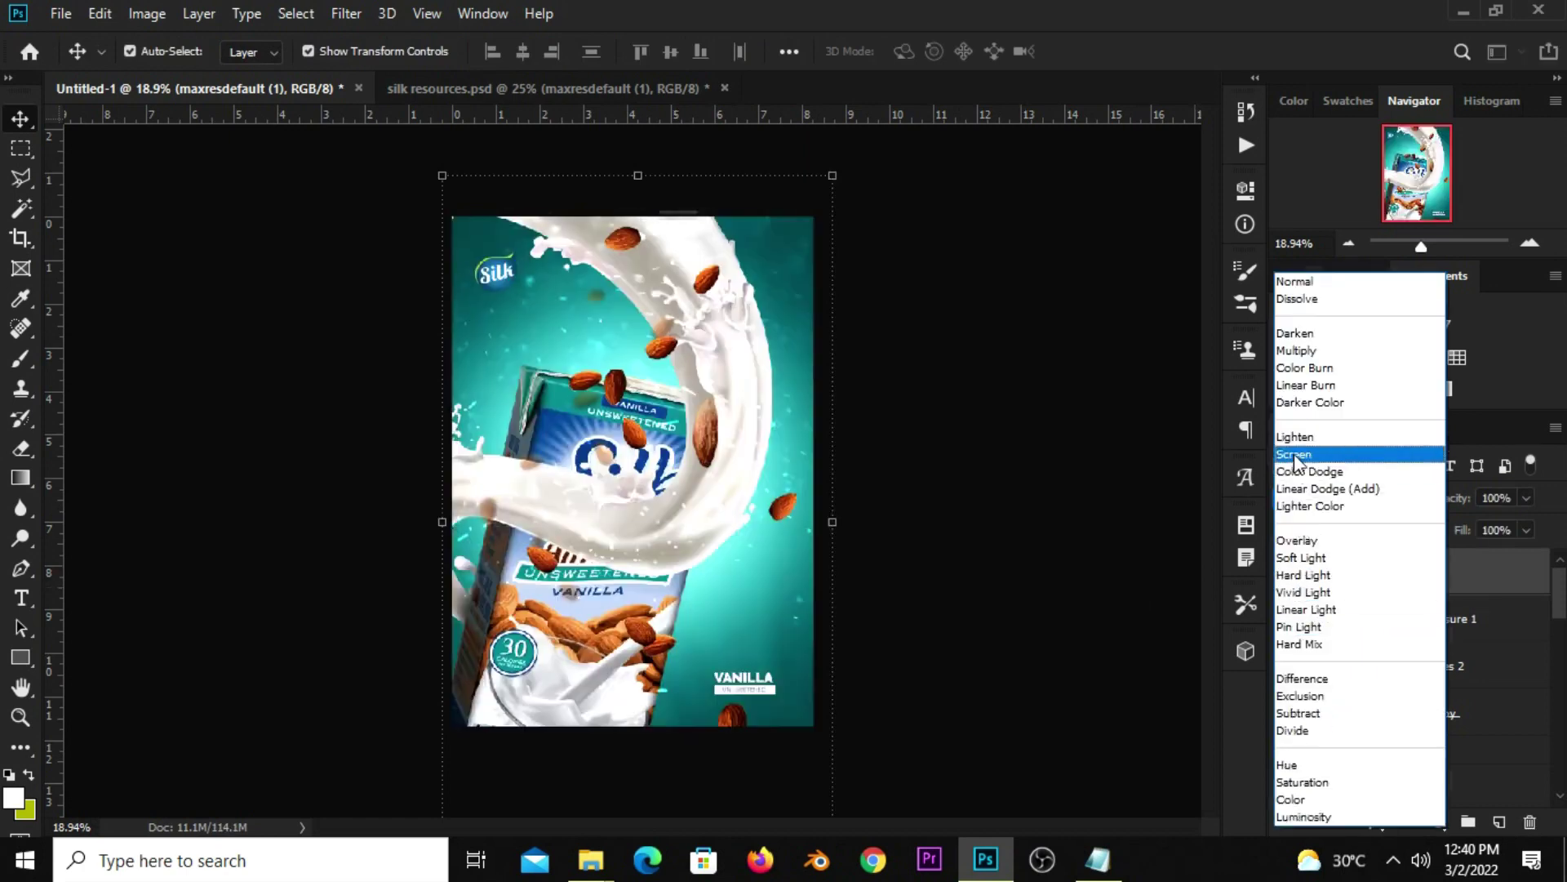
left_click(1294, 452)
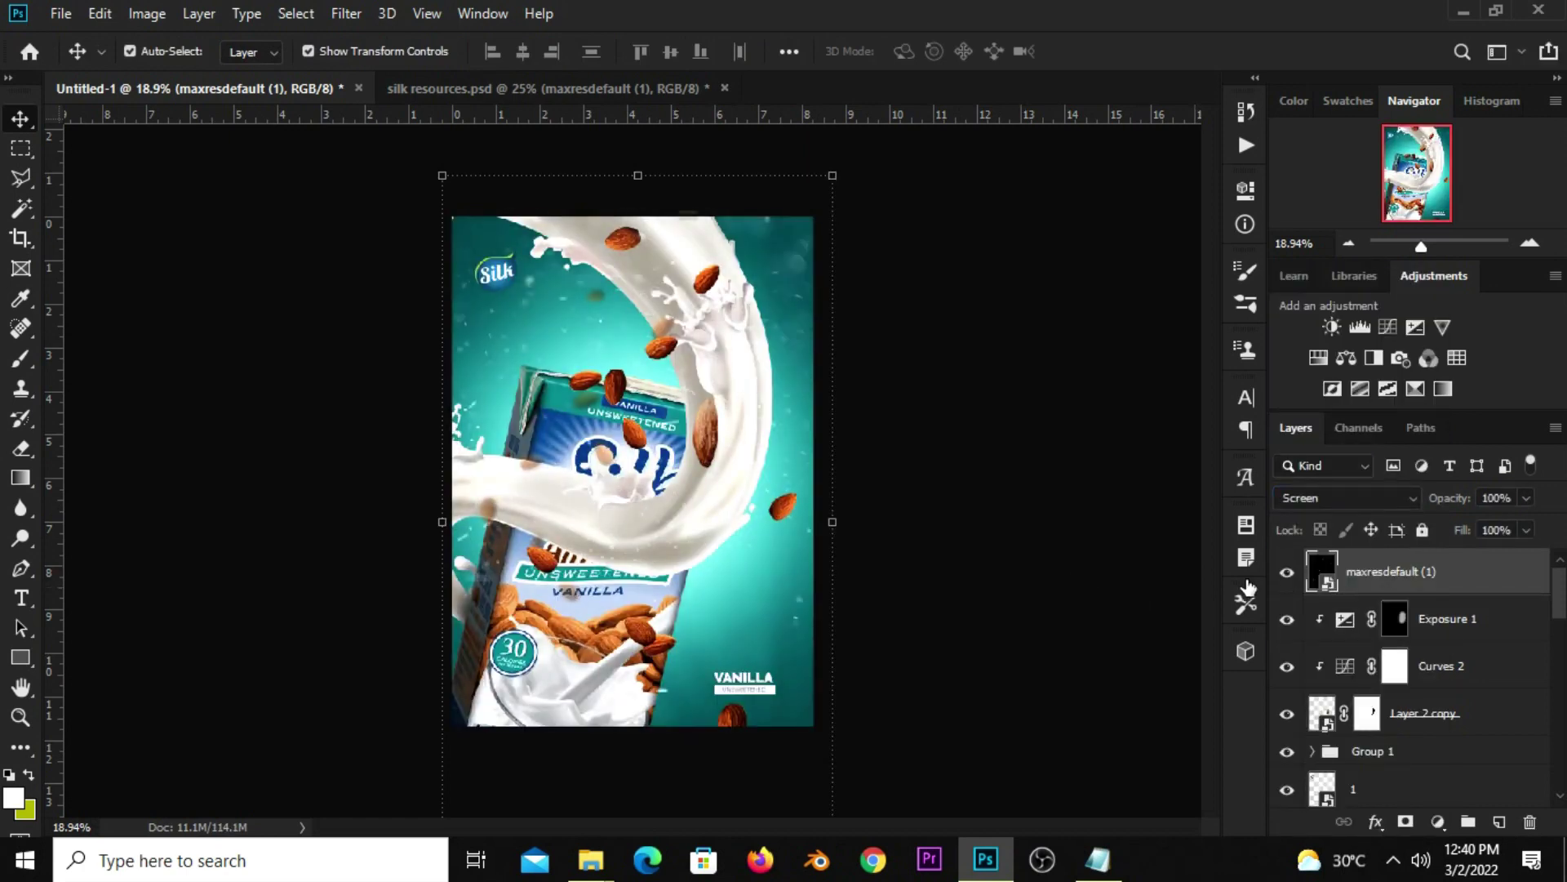
scroll(1078, 588, "up", 1)
scroll(1078, 587, "up", 2)
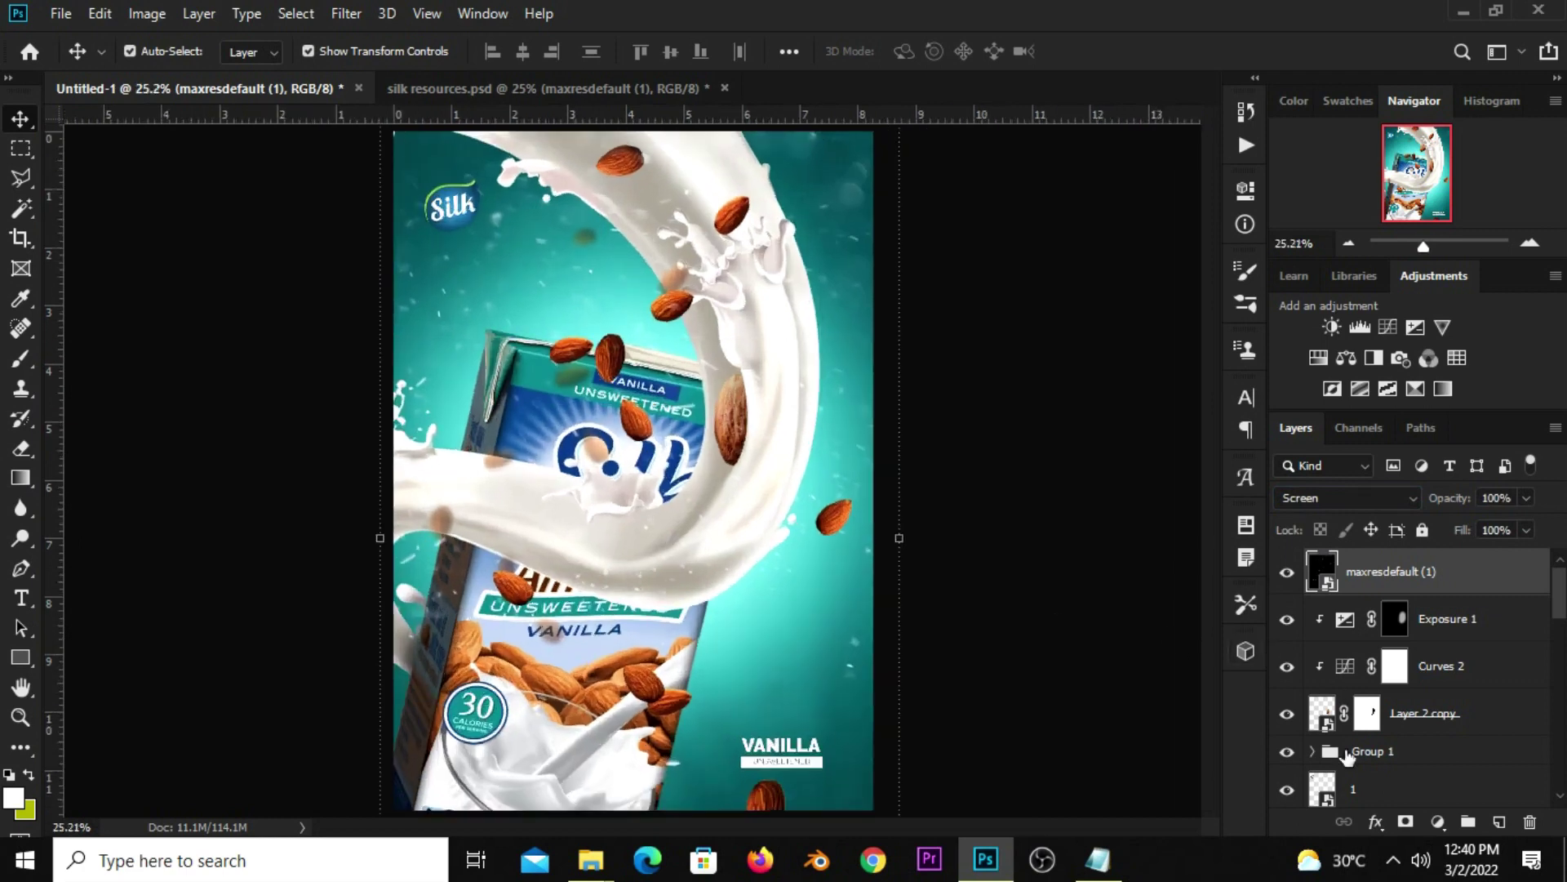
- Clip a Levels 3 adjustment with input black 74 to maxresdefault (1) and group both as Group 2
left_click(1436, 822)
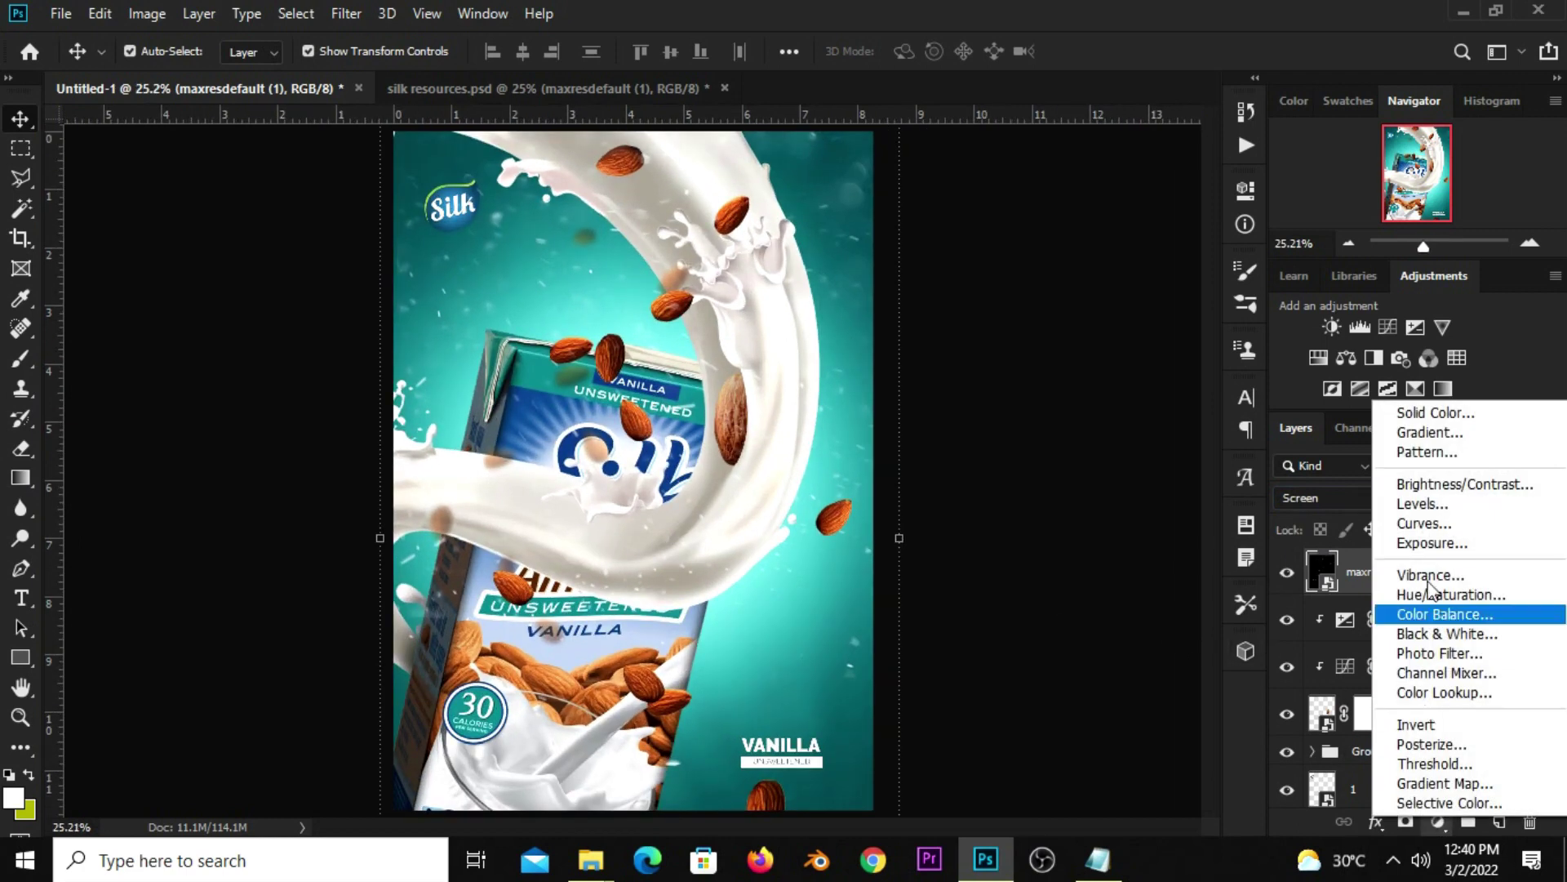
left_click(1443, 506)
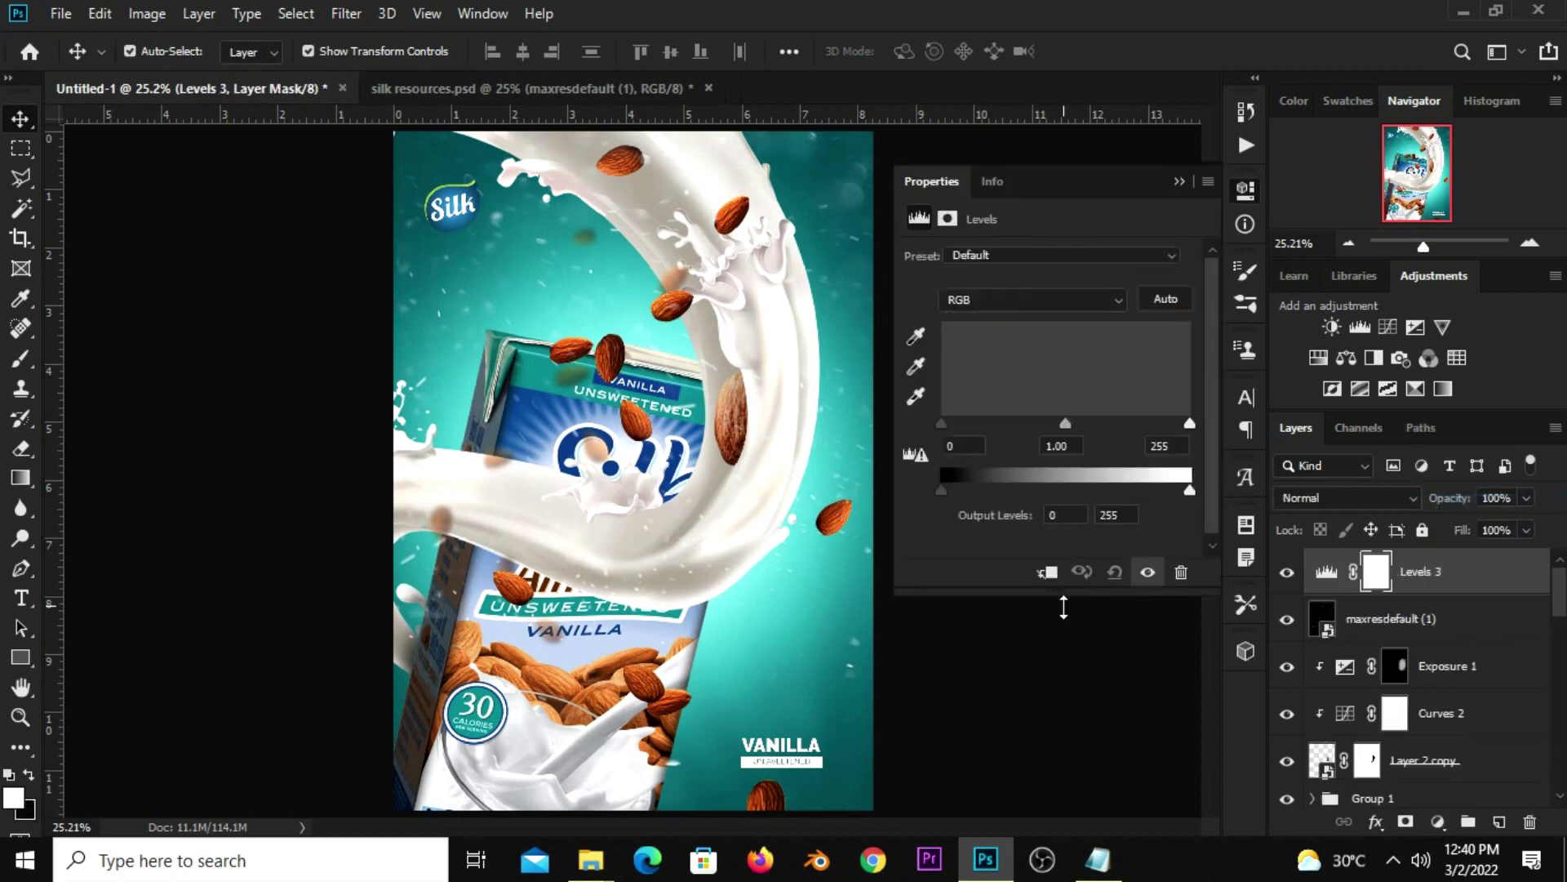
left_click(1047, 572)
left_click_drag(949, 426, 1012, 424)
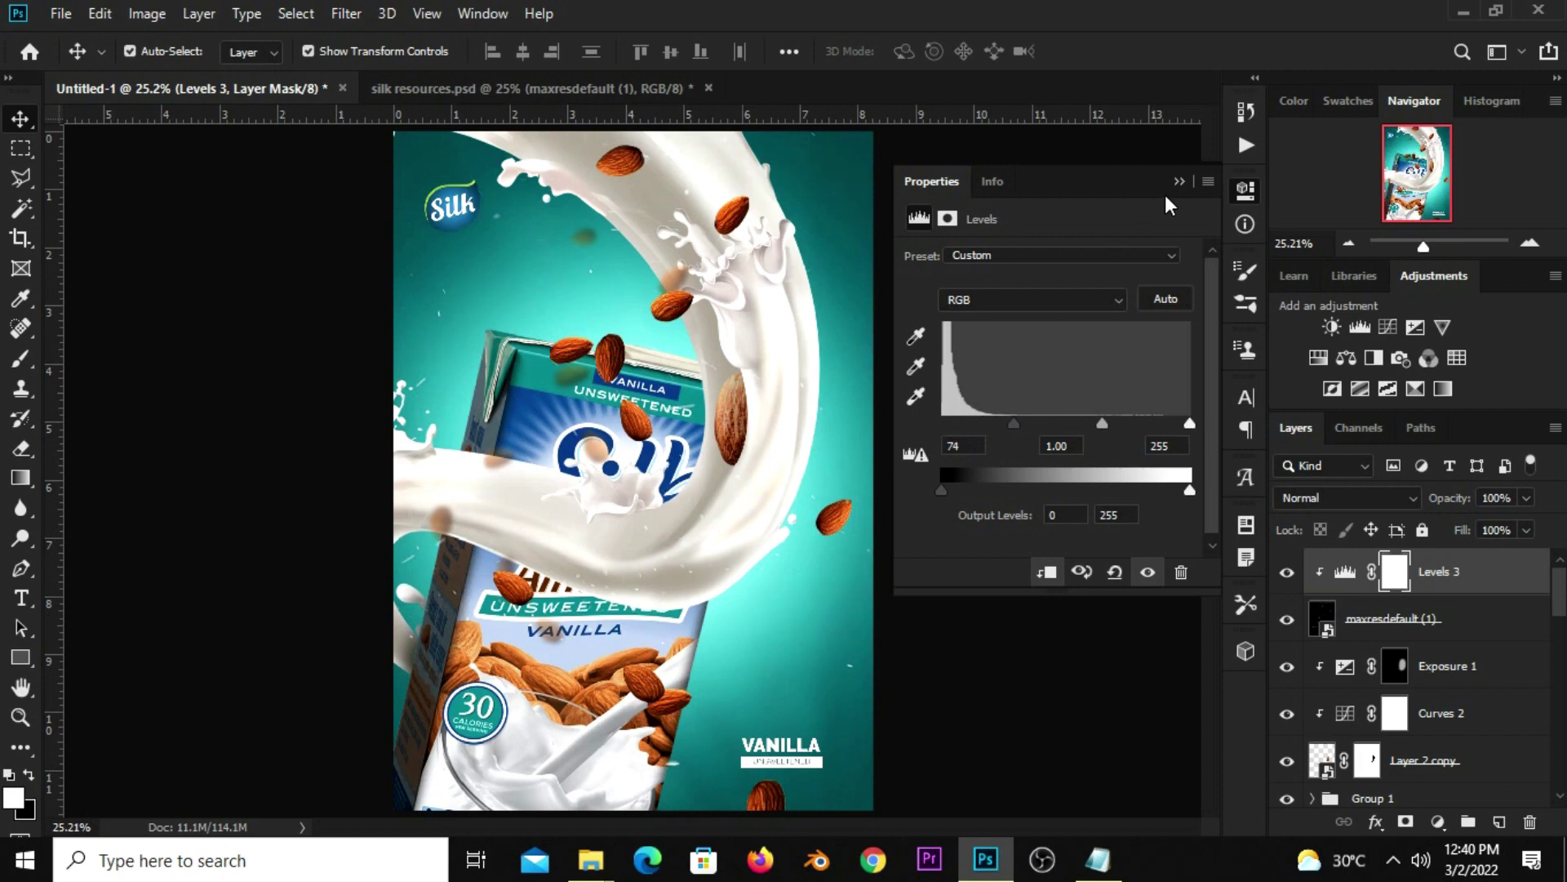
left_click(1178, 181)
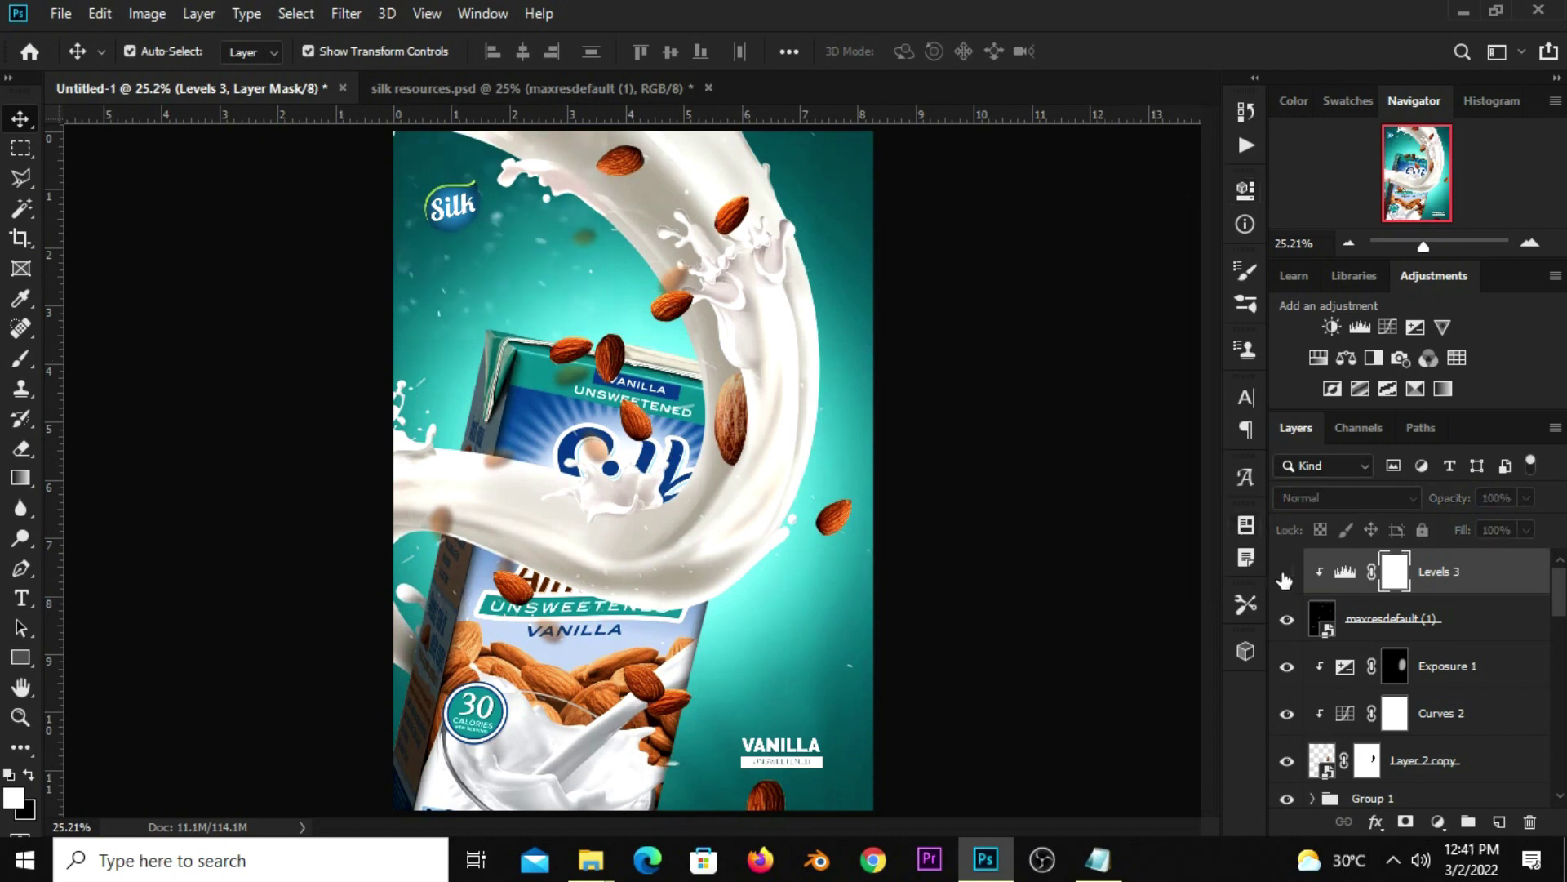
left_click(1426, 637, "shift")
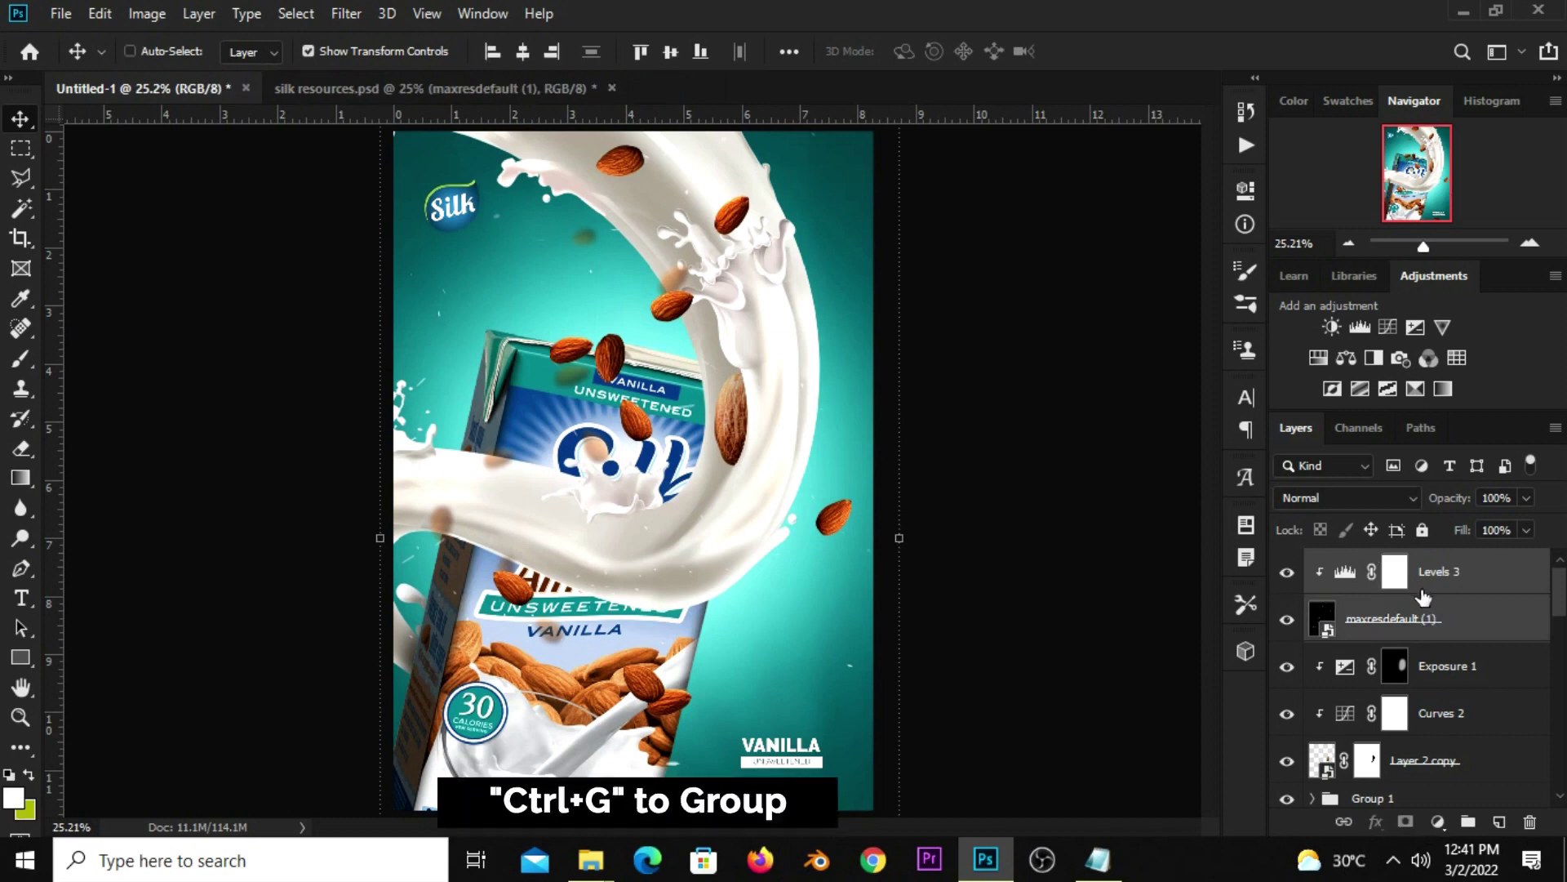
key("ctrl+g")
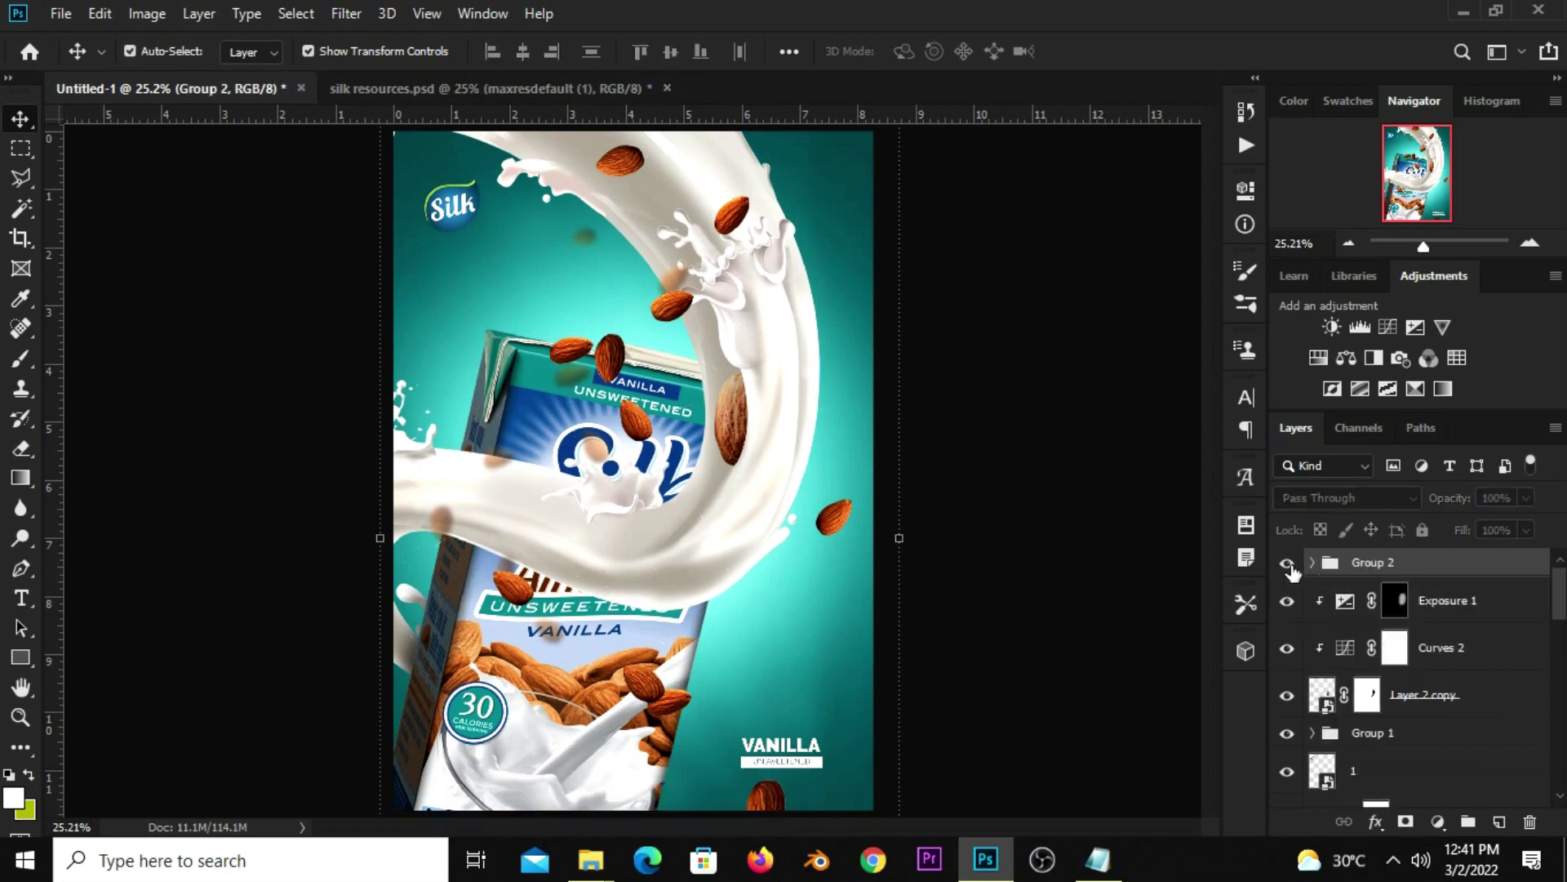
- Duplicate Group 2, rotate the copy 19.85° and shift it down and right
key("ctrl+j")
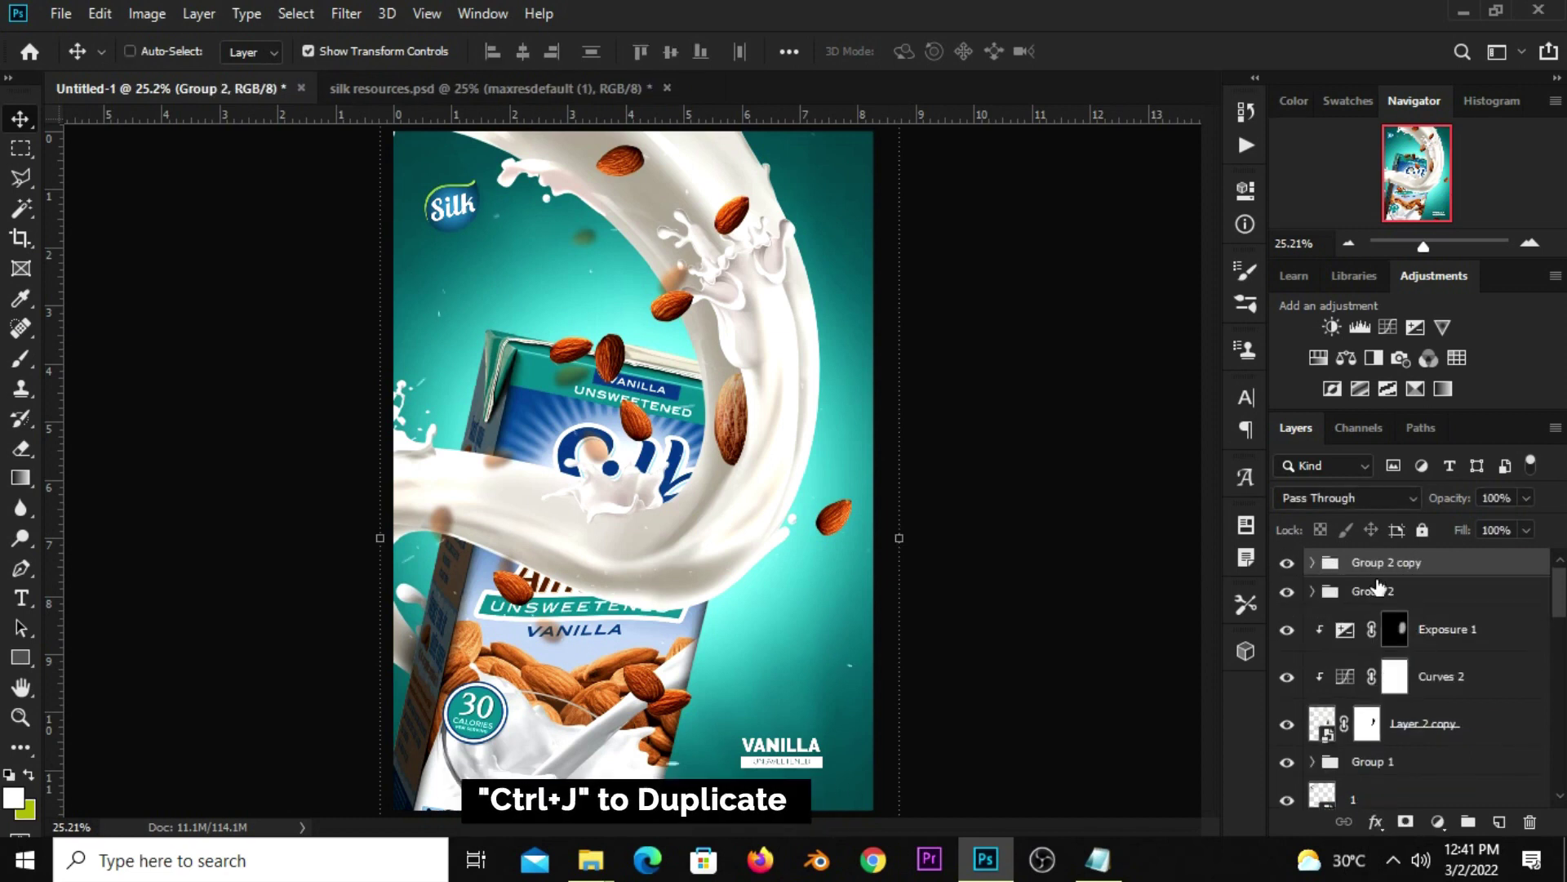
key("ctrl+t")
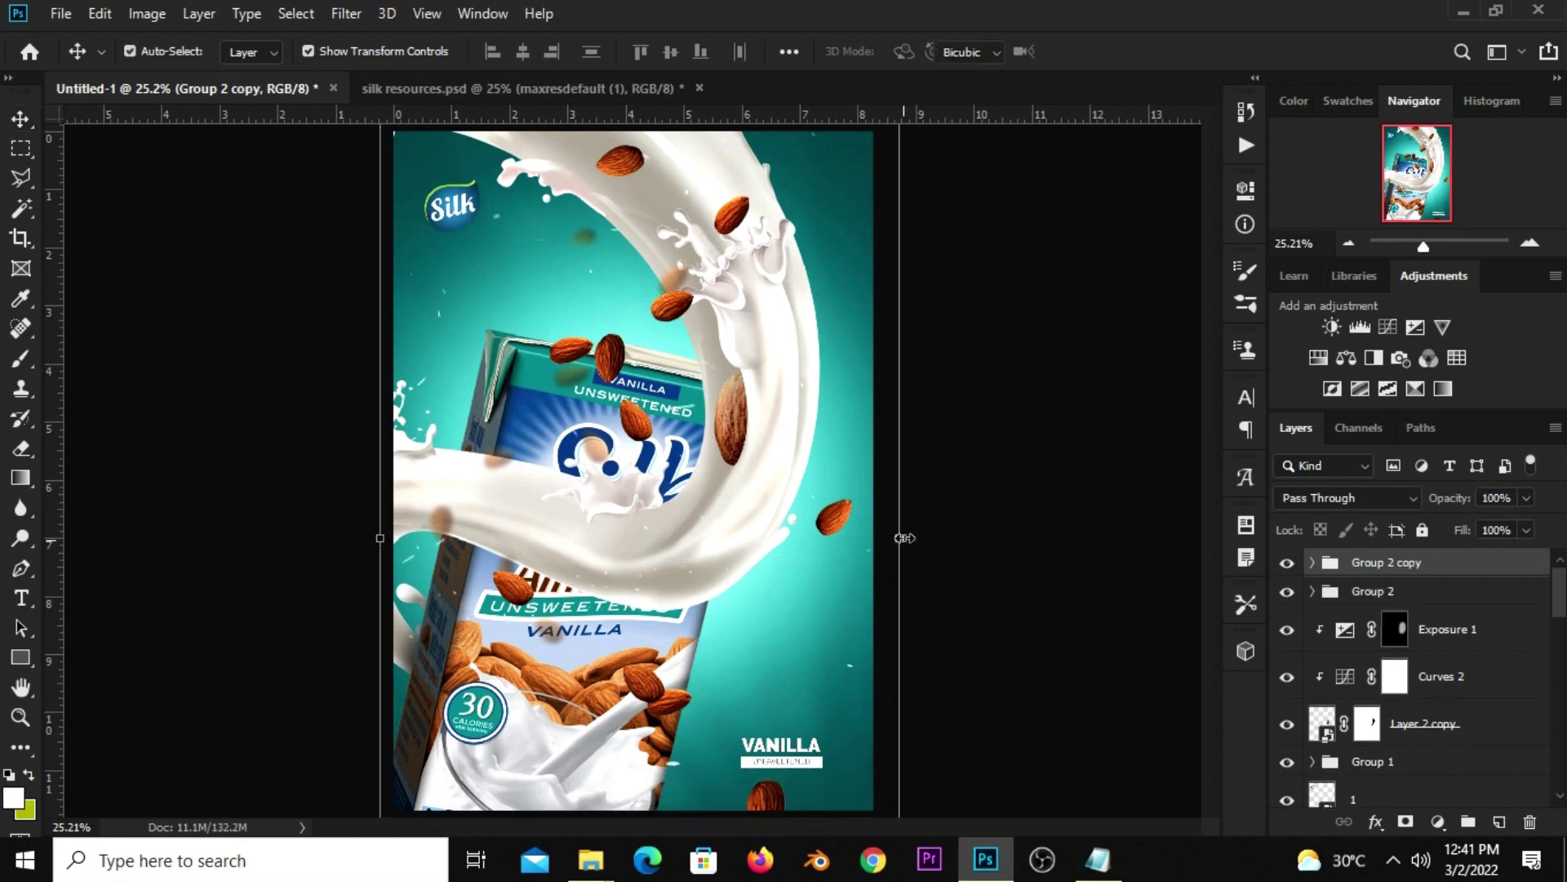
left_click_drag(963, 500, 947, 563)
left_click_drag(781, 484, 795, 600)
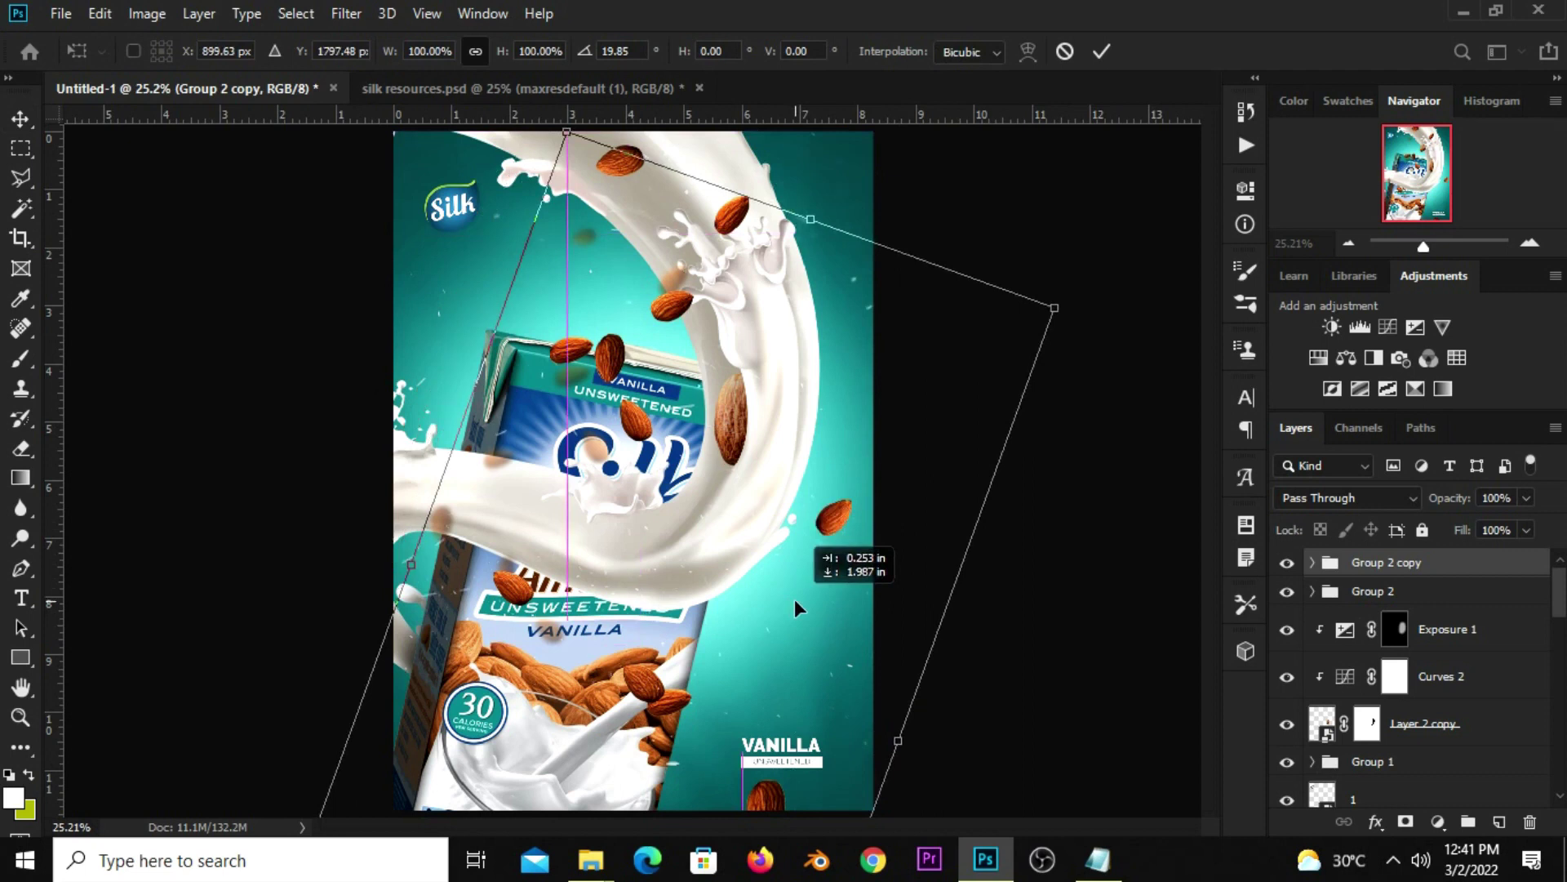
left_click_drag(795, 608, 796, 609)
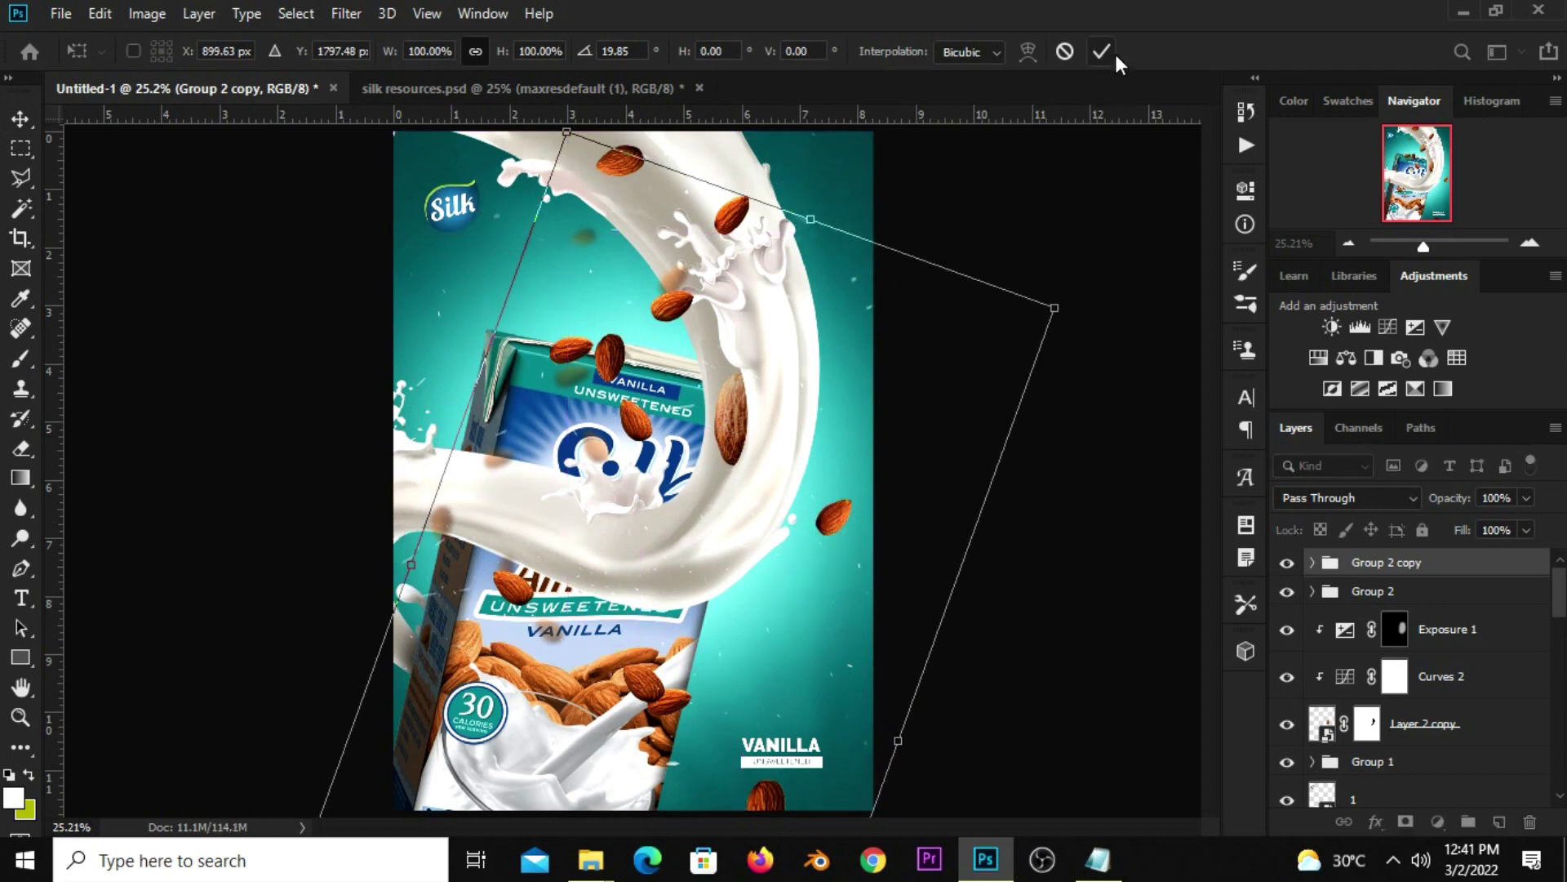
mouse_move(799, 370)
left_mouse_down()
mouse_move(842, 642)
mouse_move(874, 695)
mouse_move(907, 640)
left_mouse_up()
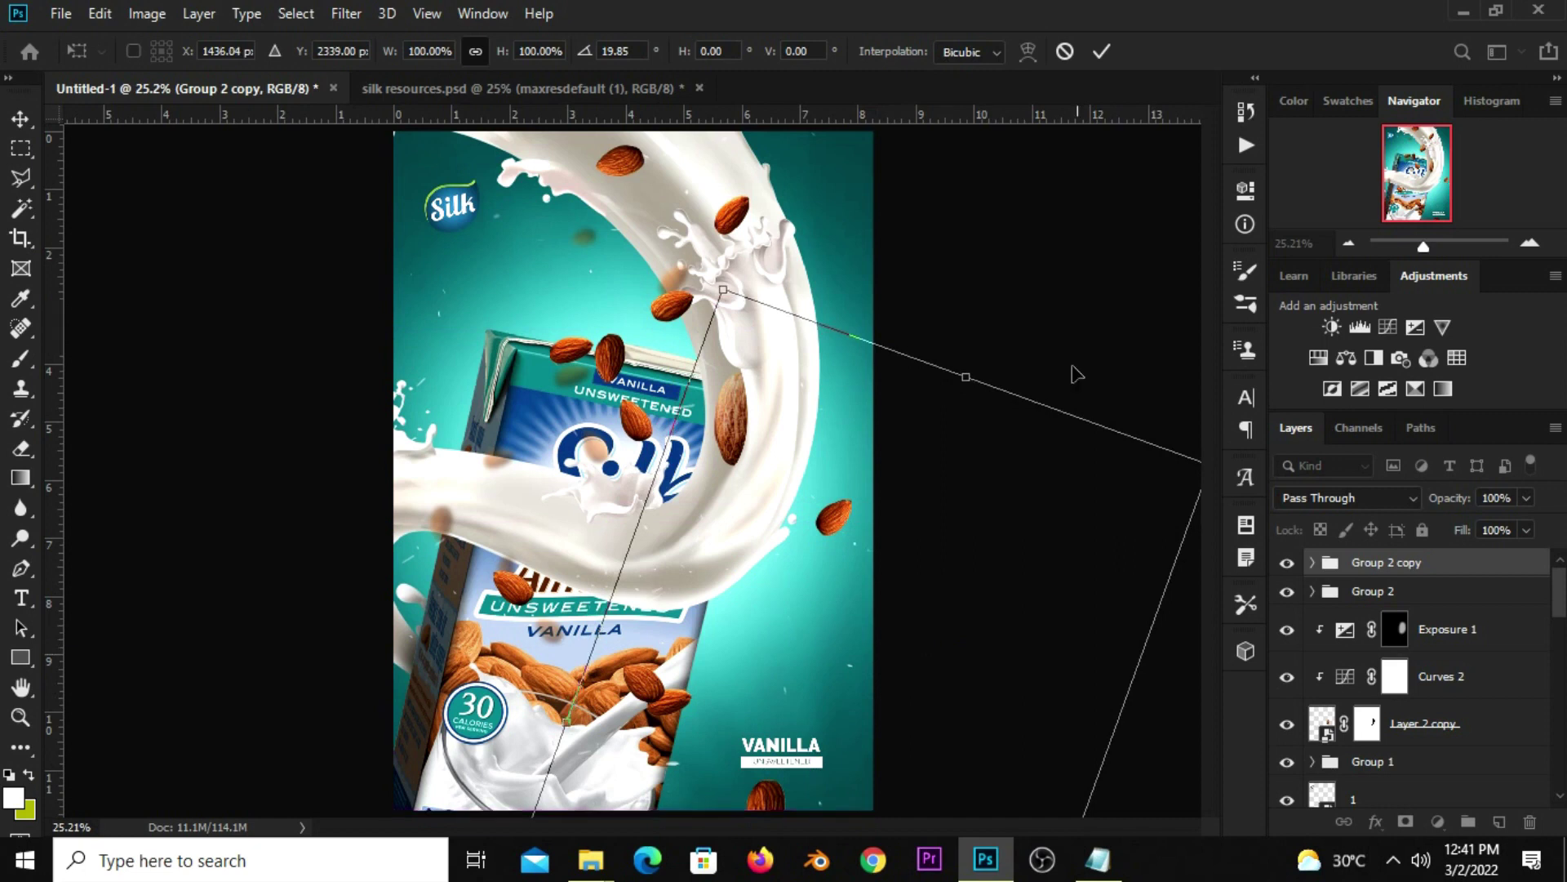
left_click(1101, 52)
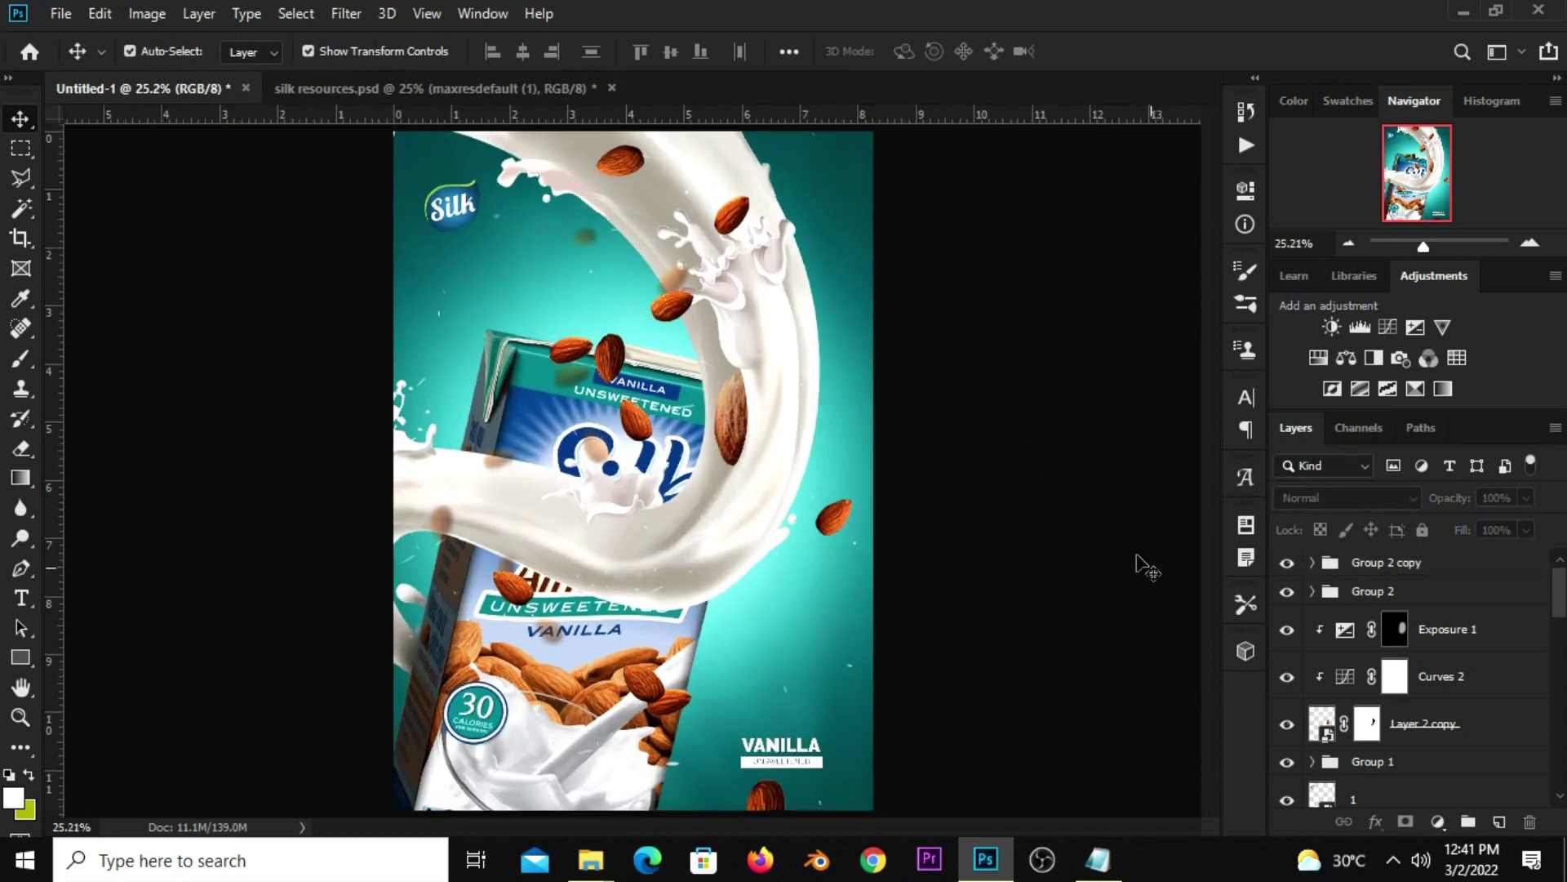
- Add an Exposure adjustment and set its Gamma Correction to about 0.85
left_click(1439, 821)
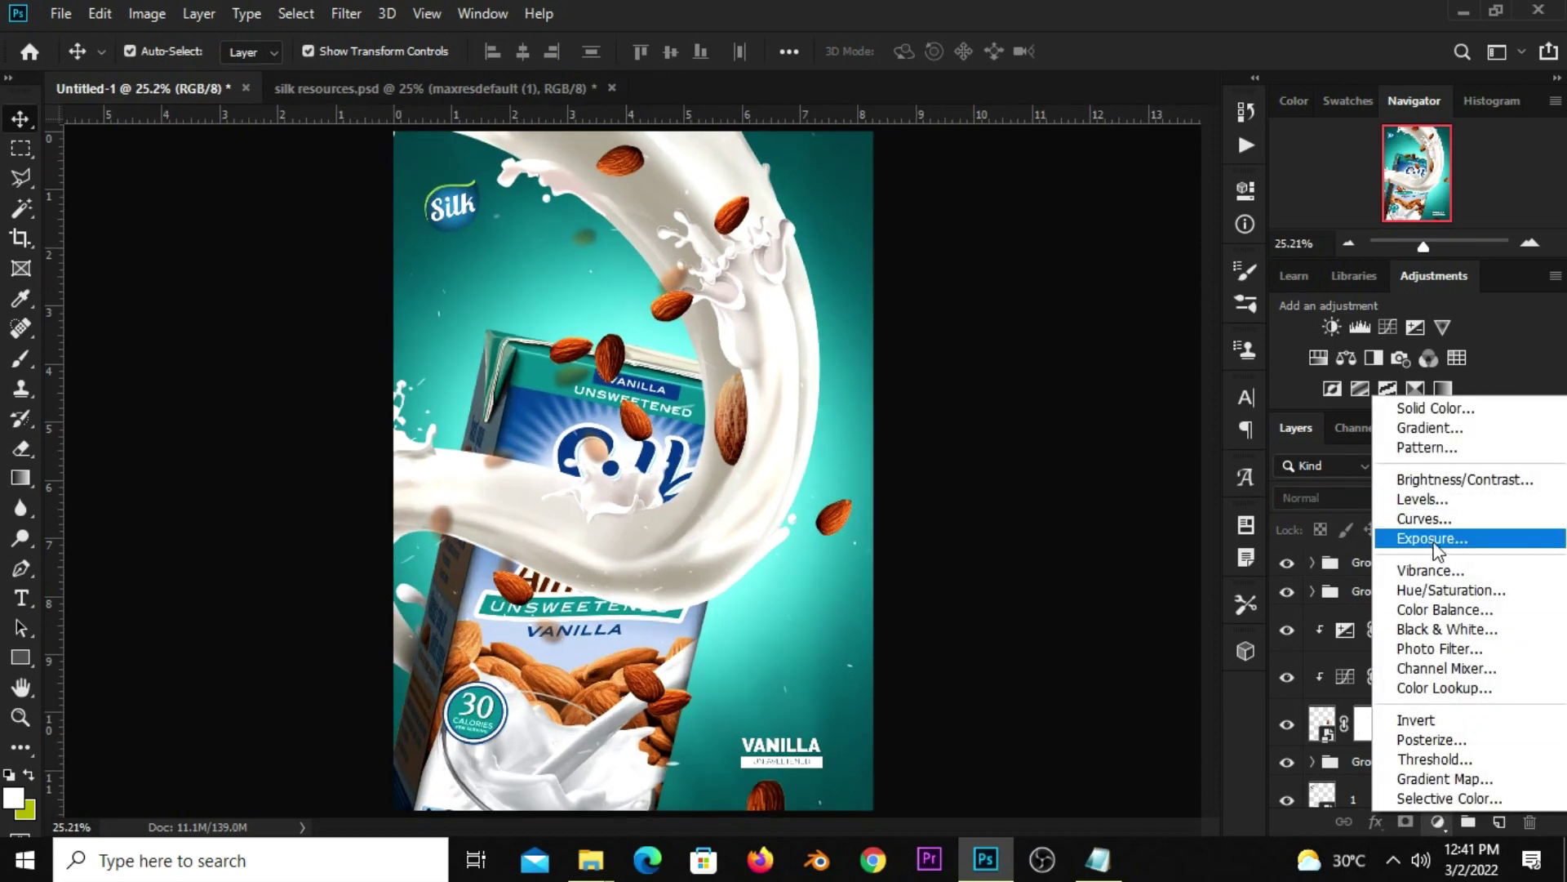
left_click(1437, 538)
left_click_drag(1012, 404, 1024, 410)
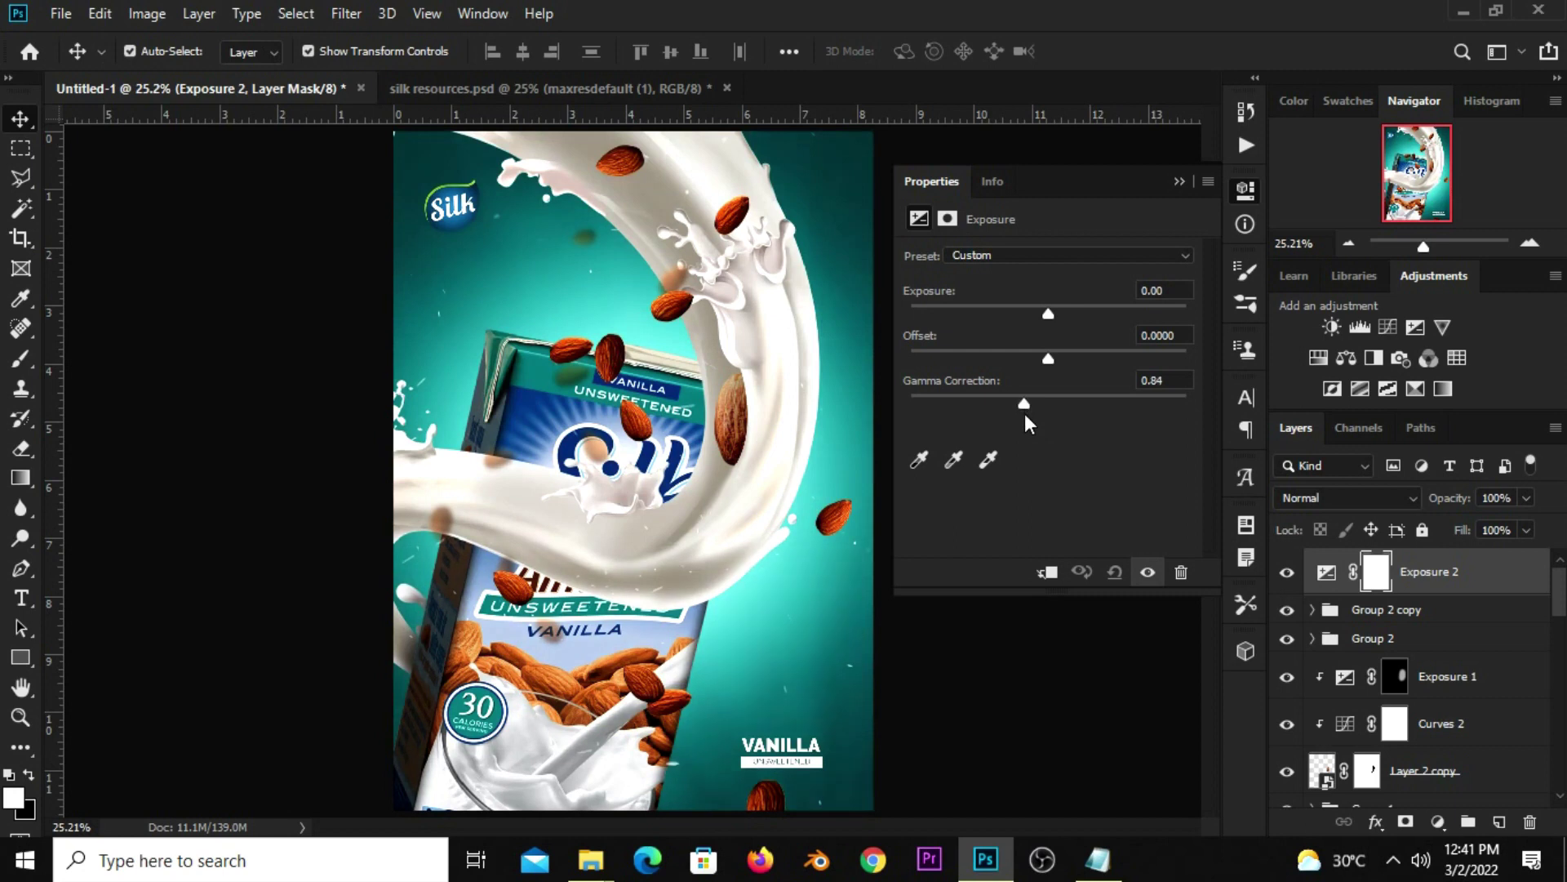
left_click_drag(1025, 412, 1025, 404)
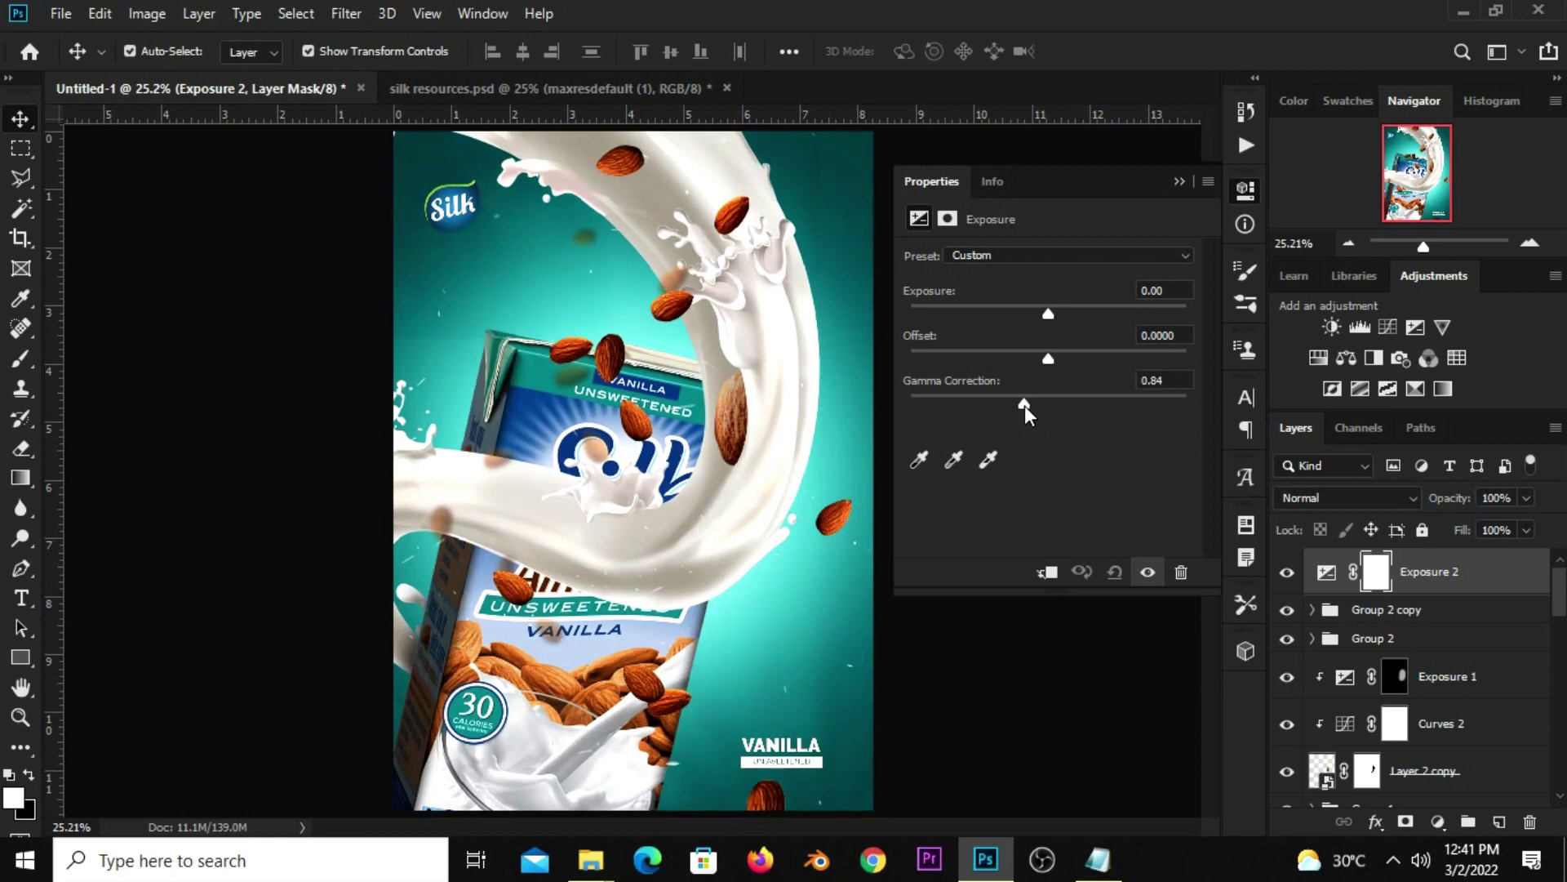
left_click_drag(1163, 379, 1129, 374)
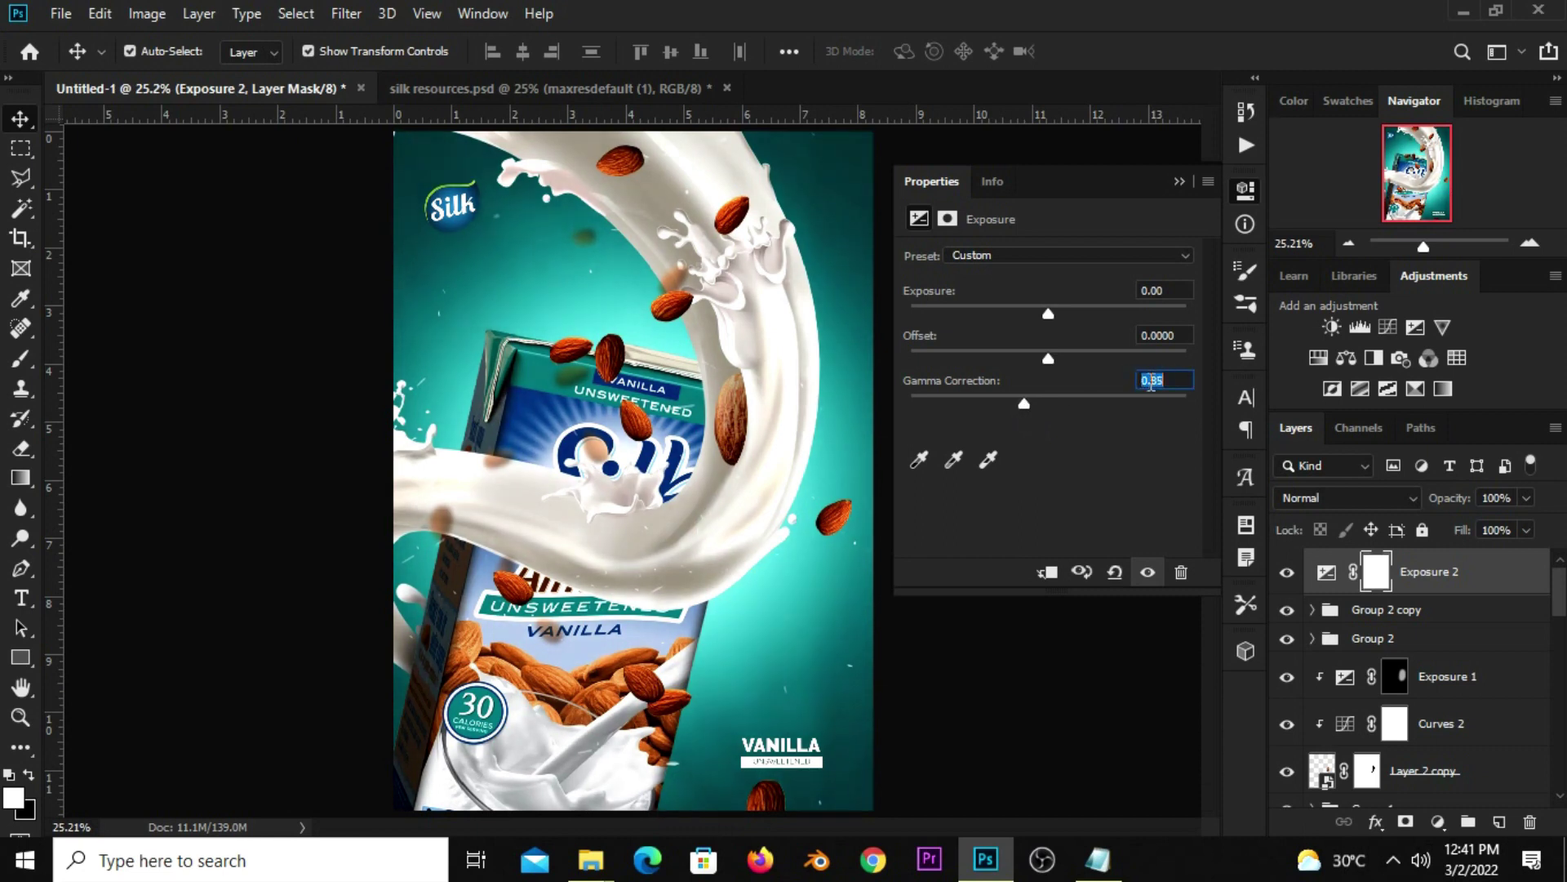
- Compare the poster with Exposure 2 toggled, then stamp all visible layers into Layer 3
left_click(1178, 182)
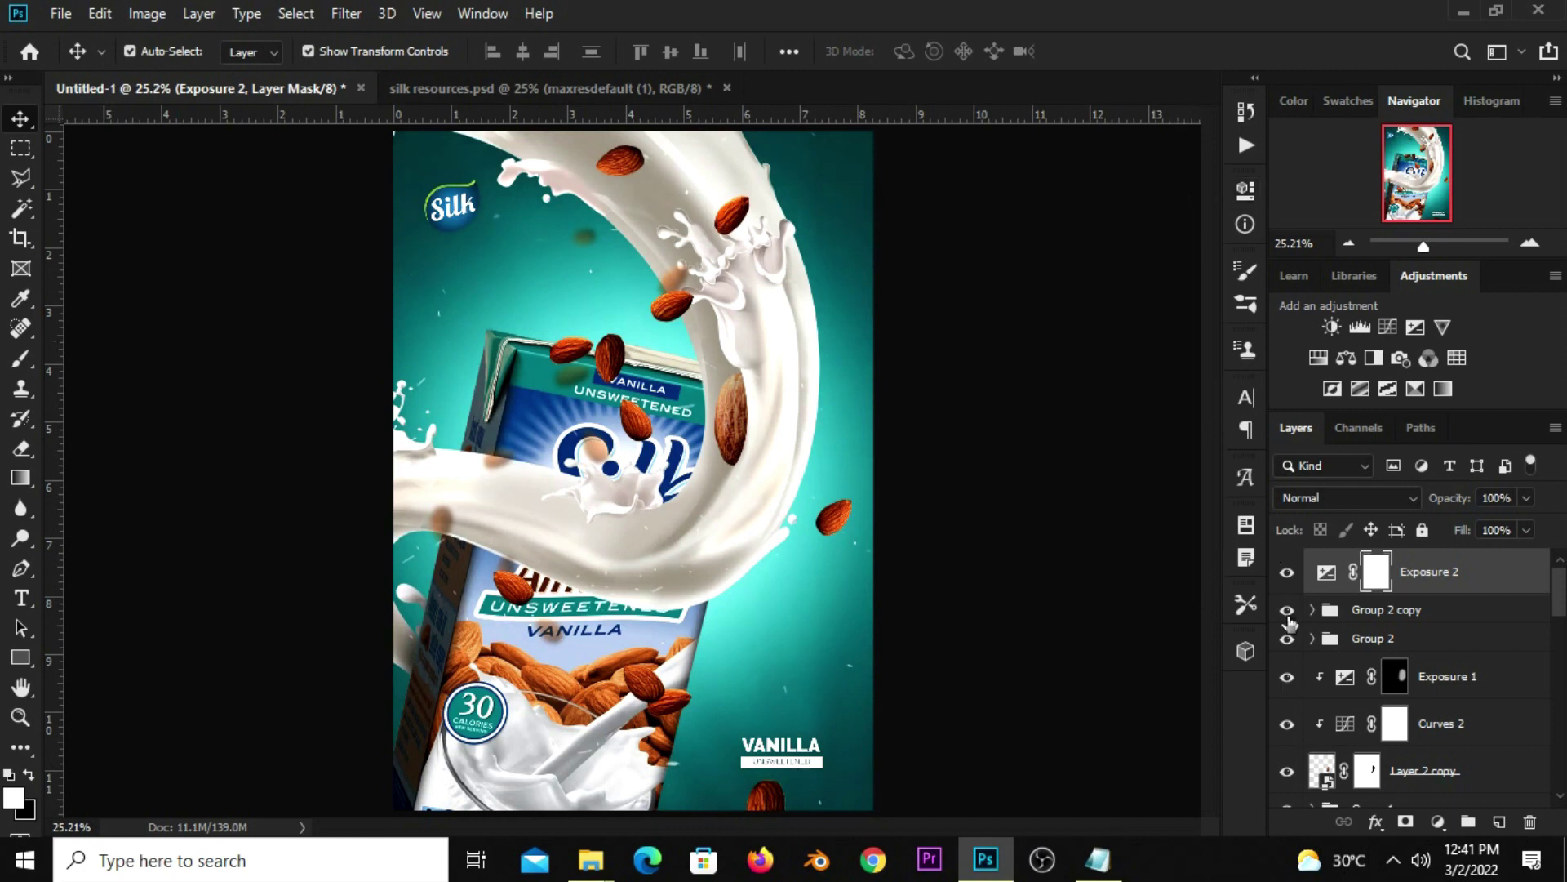
left_click(1286, 576)
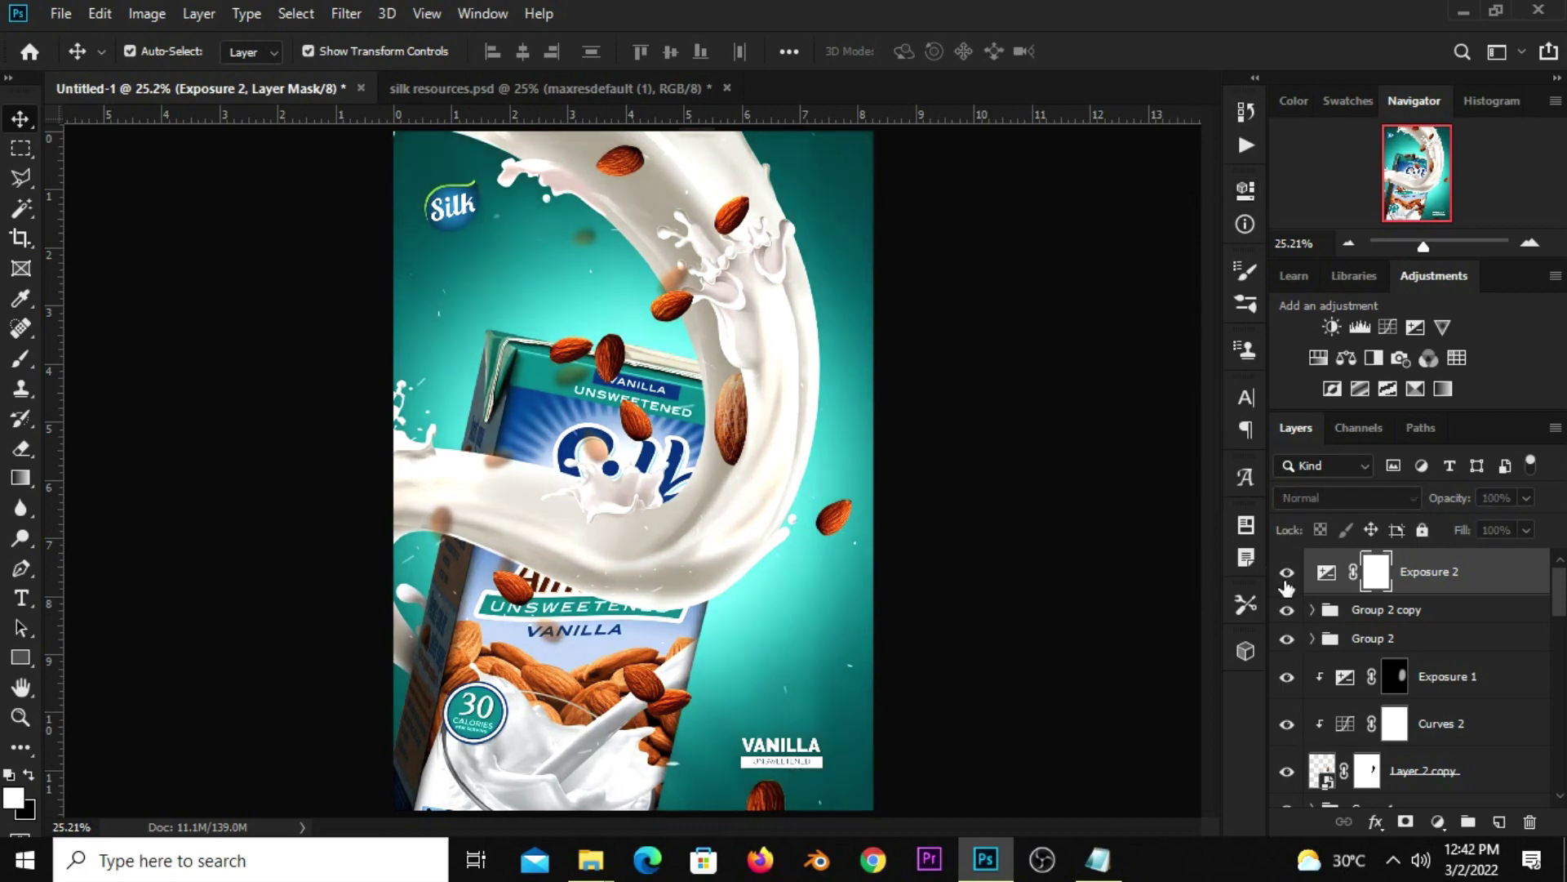
left_click(1051, 576)
scroll(1060, 587, "down", 1)
scroll(1060, 588, "up", 1)
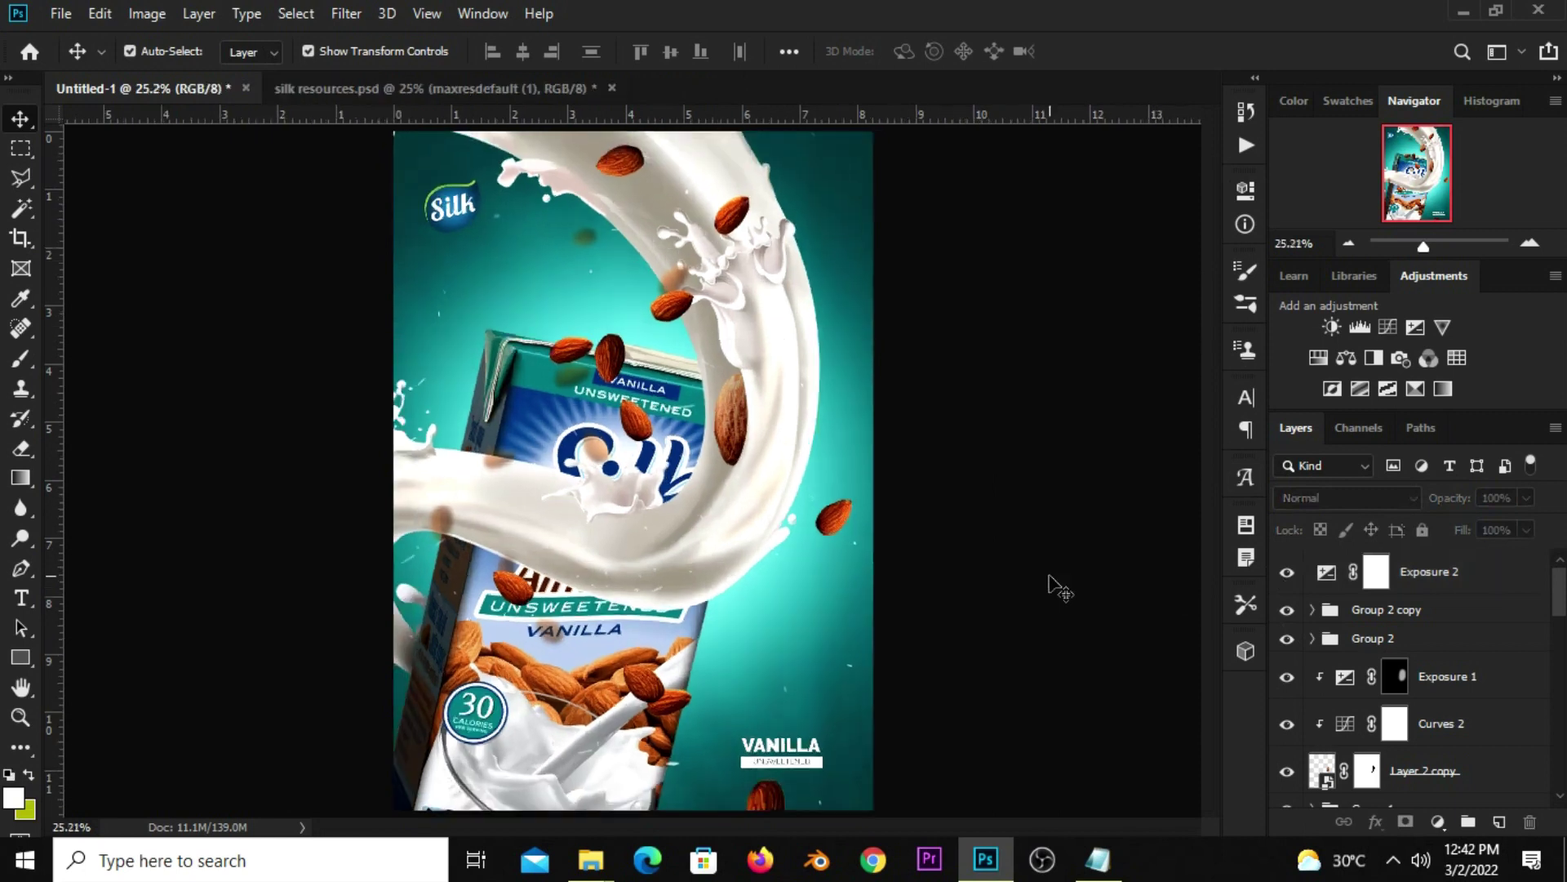
key("ctrl+alt+shift+e")
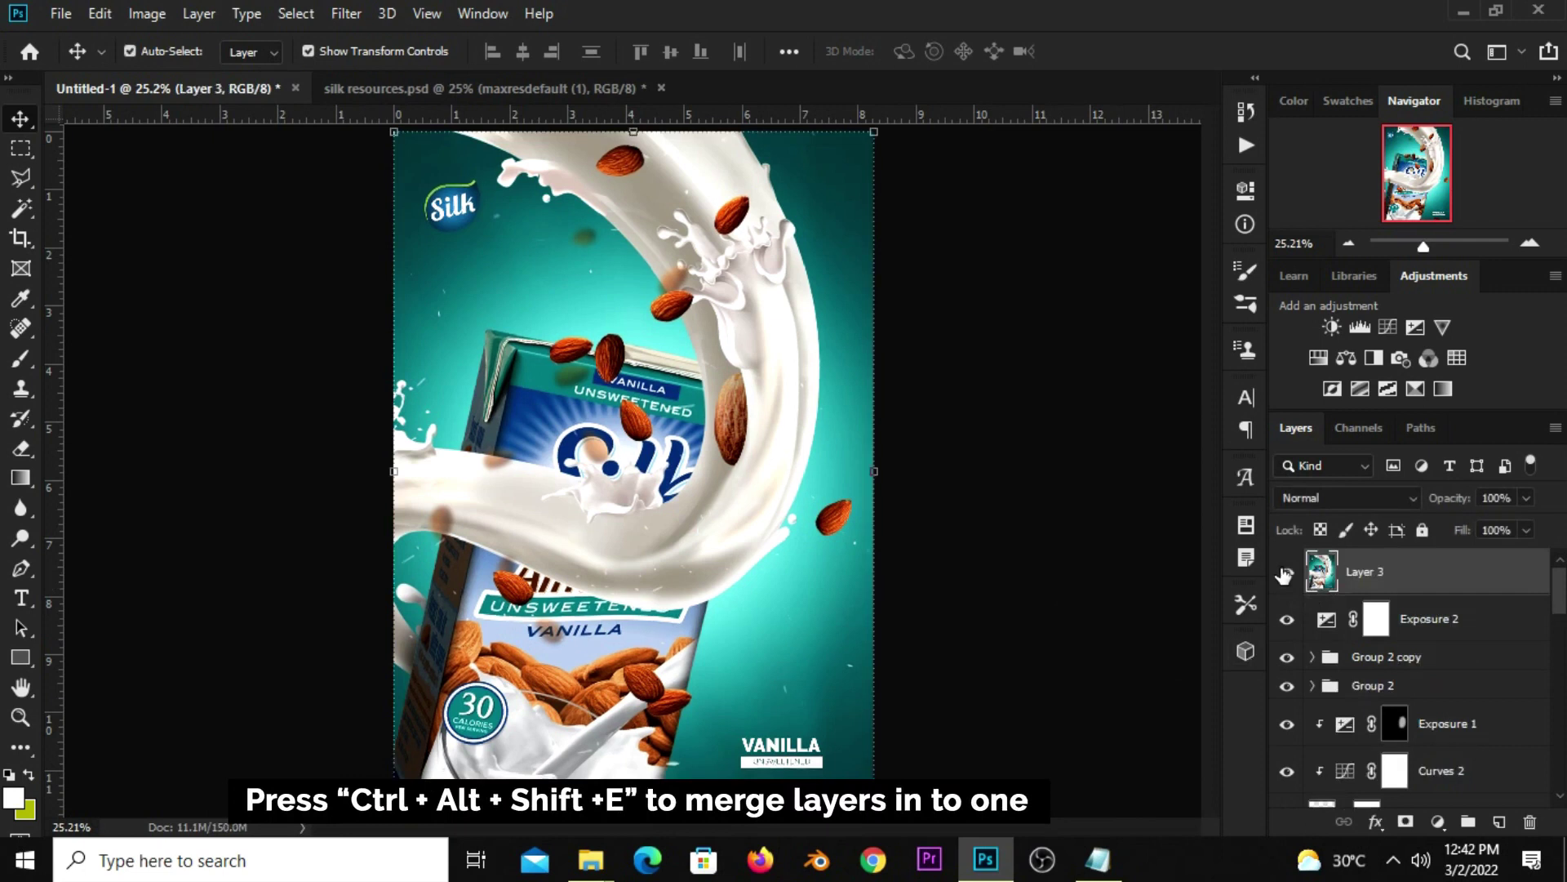
left_click(359, 12)
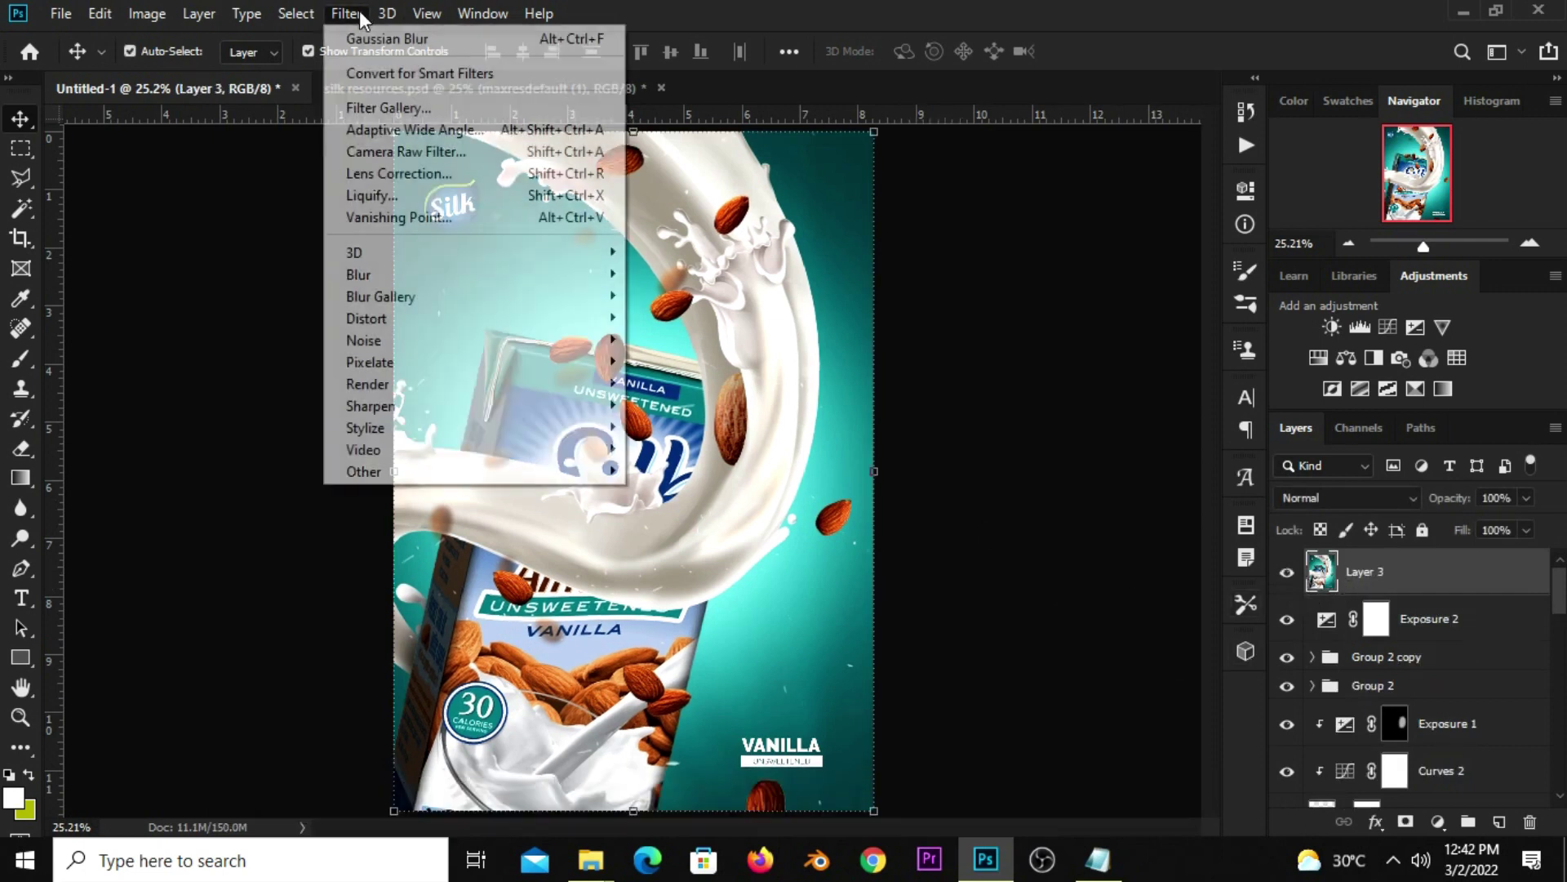
- In the Camera Raw Filter, set Exposure to +0.10 and Contrast to +13
left_click(394, 151)
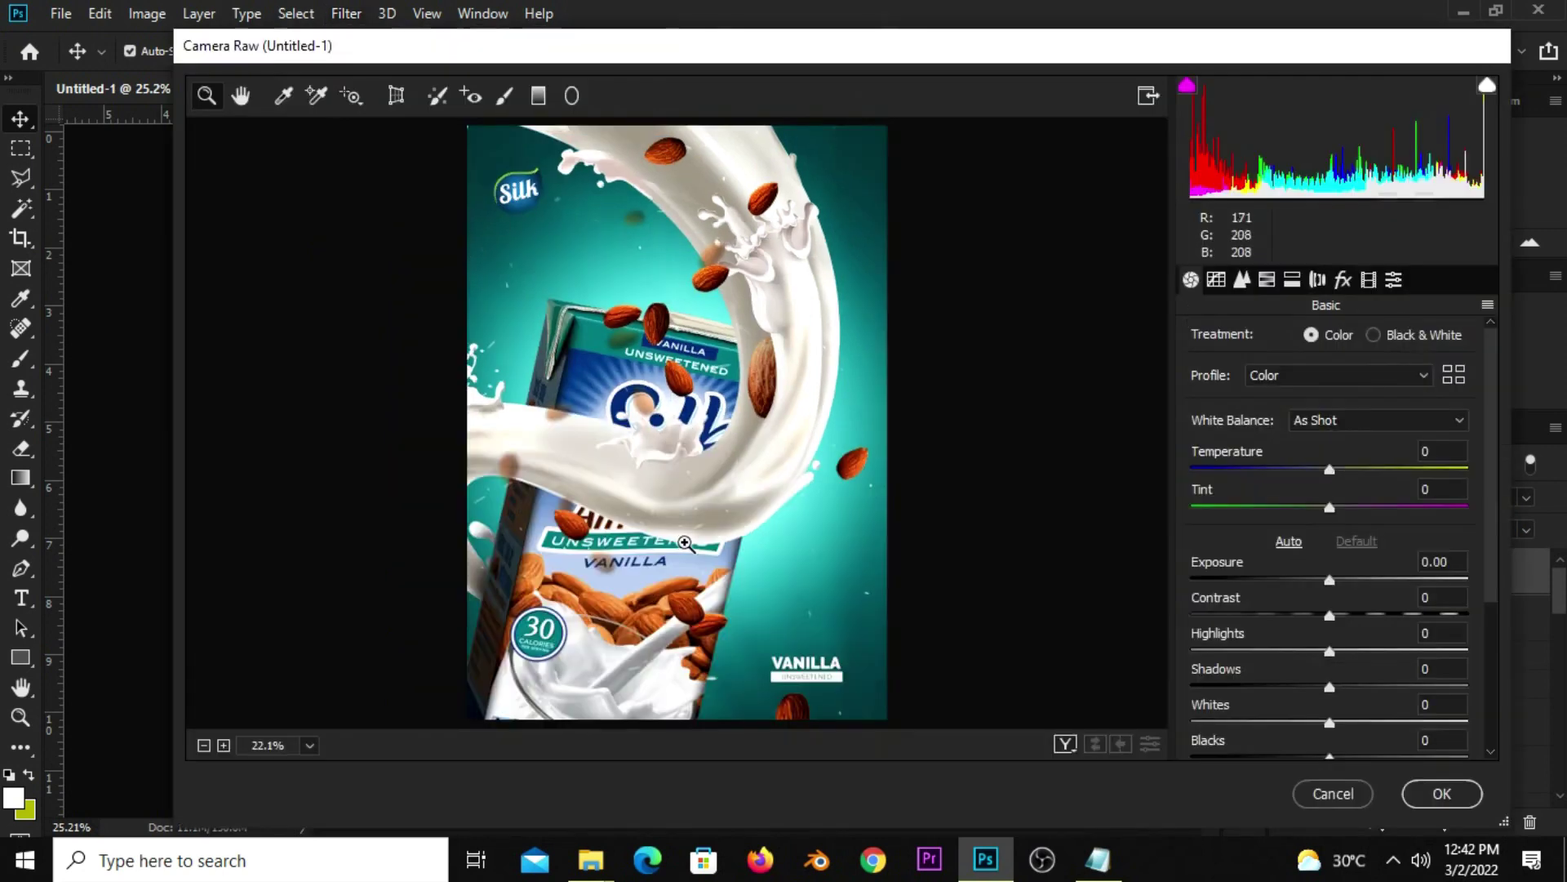
left_click(1339, 578)
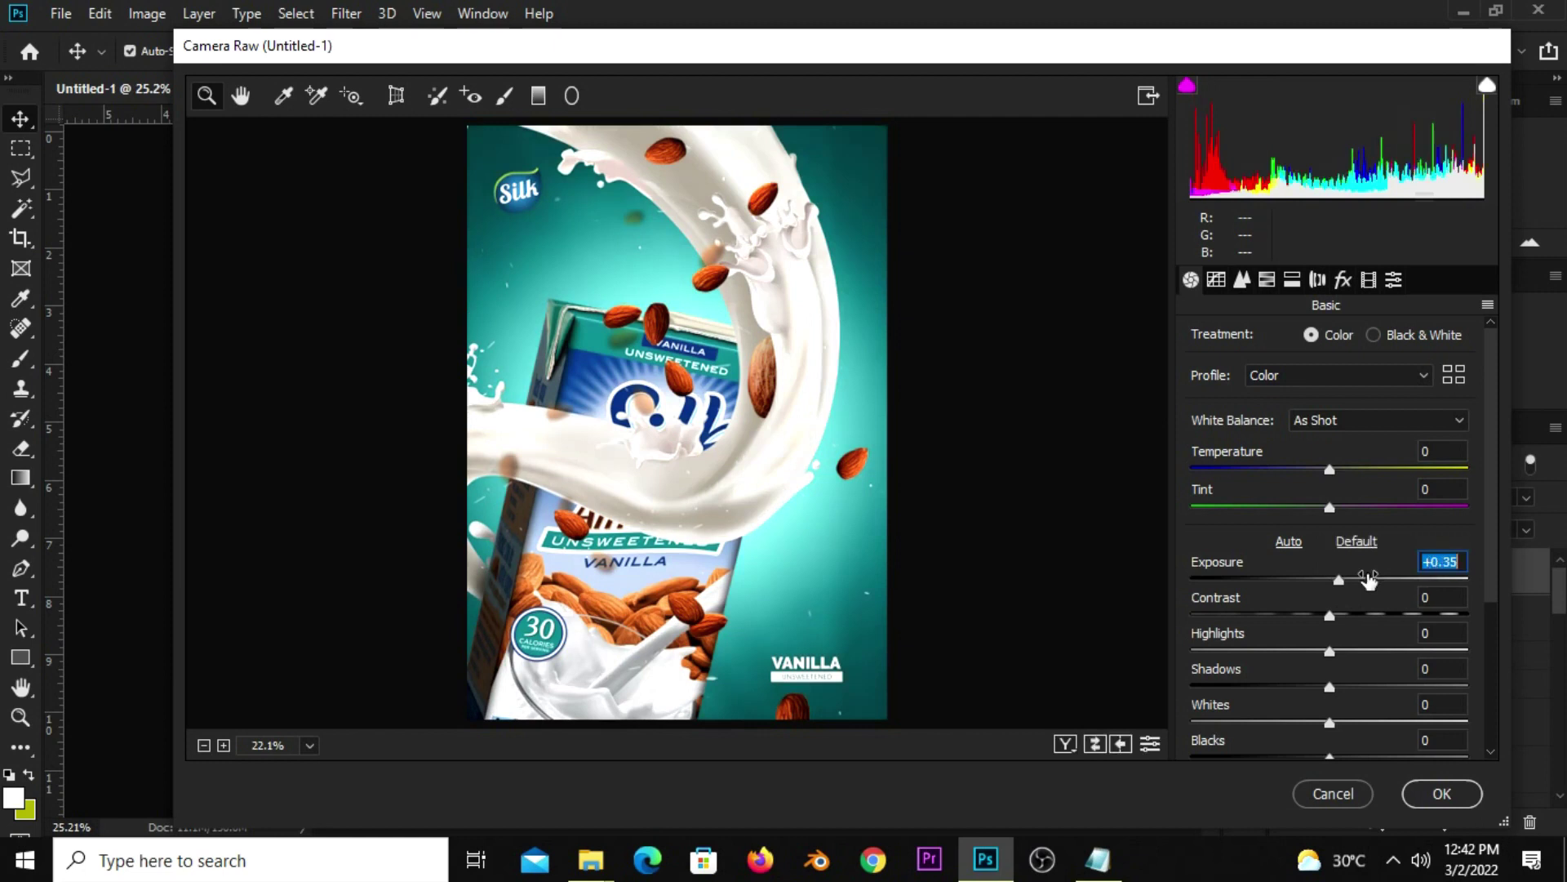
key("Down")
key("Down")
key("Down")
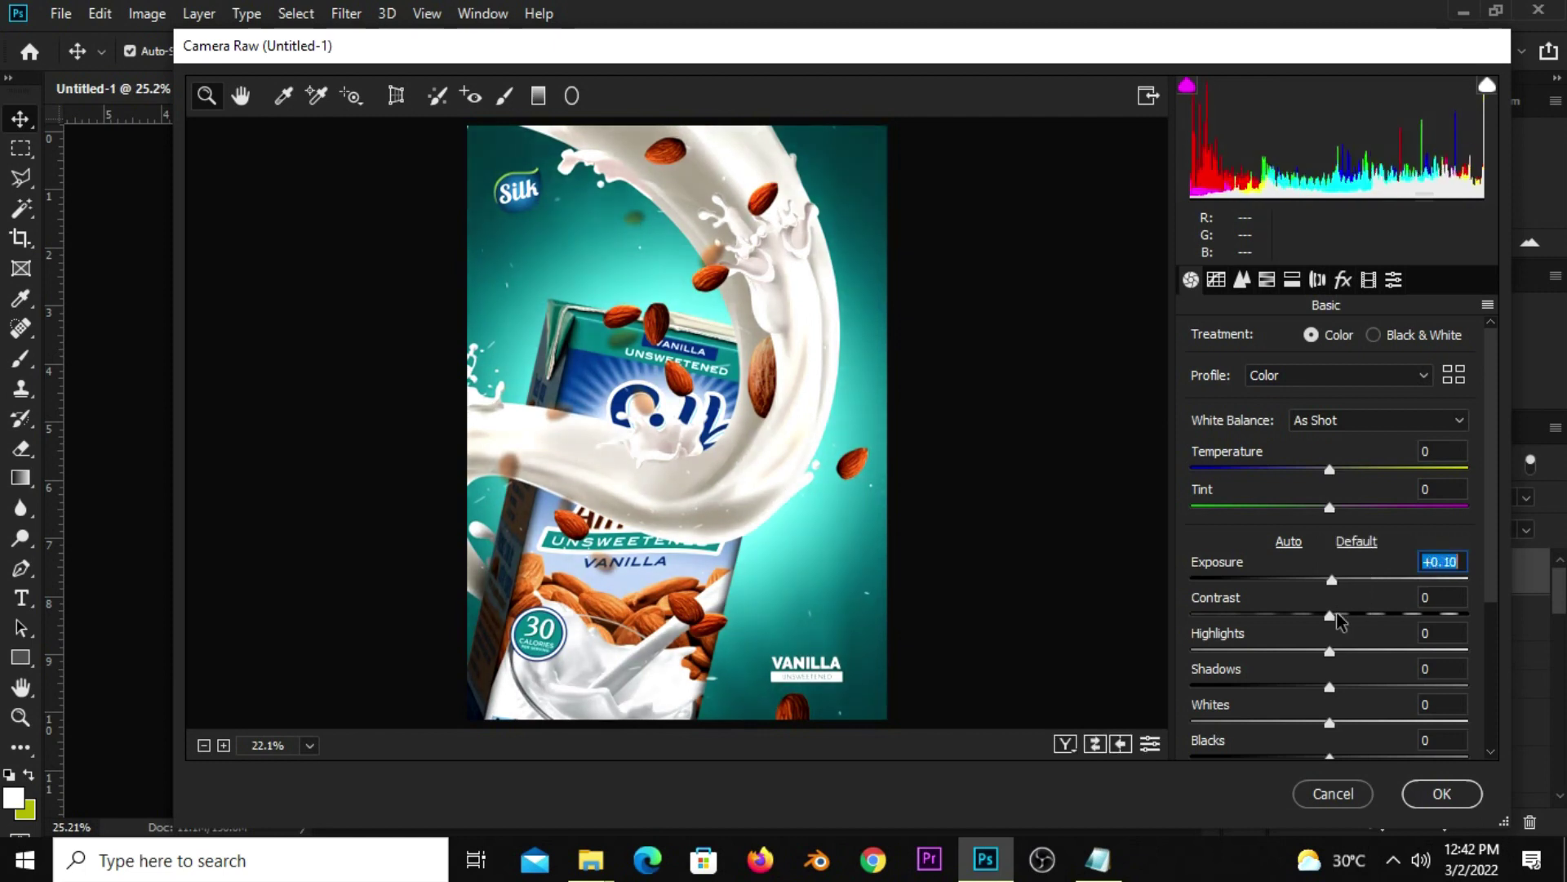
left_click(1337, 614)
left_click_drag(1336, 618, 1346, 618)
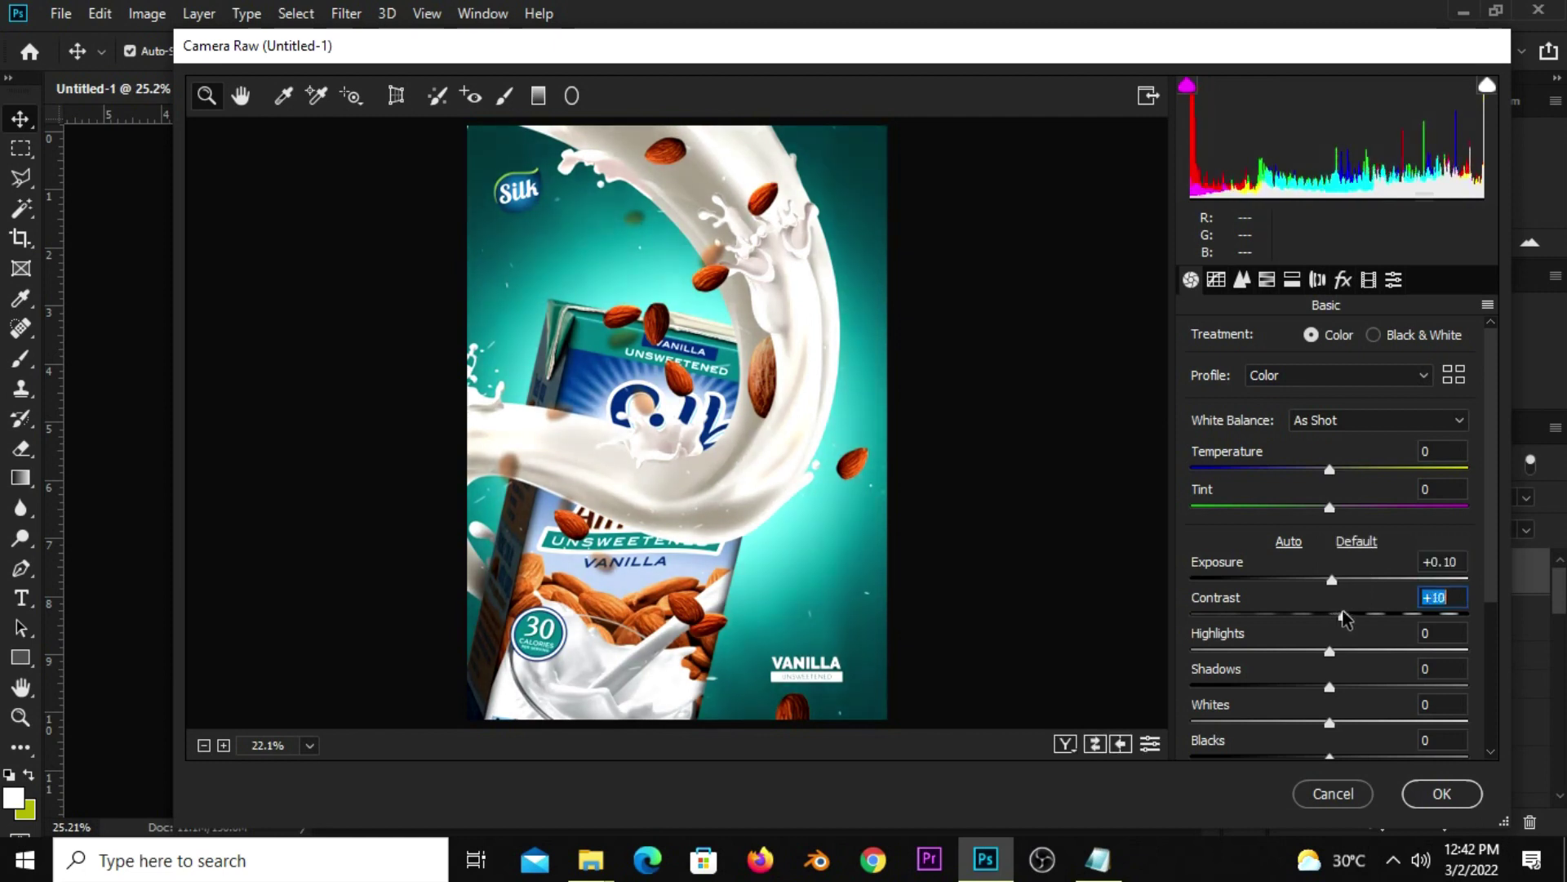
key("Up")
key("Up")
key("Up")
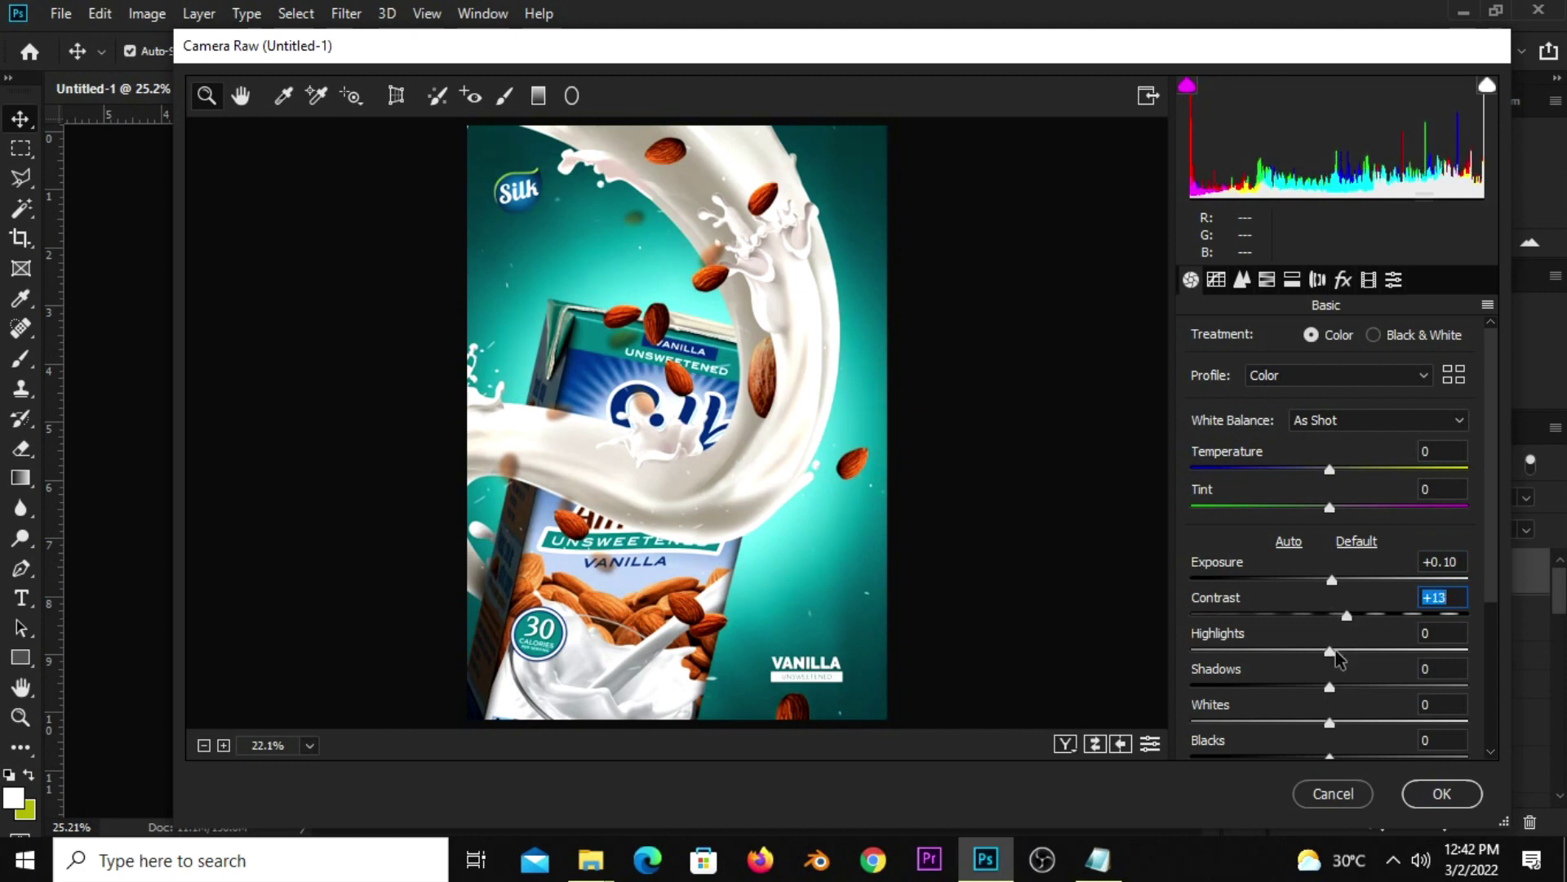
- Set Highlights +16, Shadows +7, Whites +12 and Blacks −16
mouse_move(1336, 650)
left_mouse_down()
mouse_move(1358, 654)
mouse_move(1339, 688)
left_mouse_up()
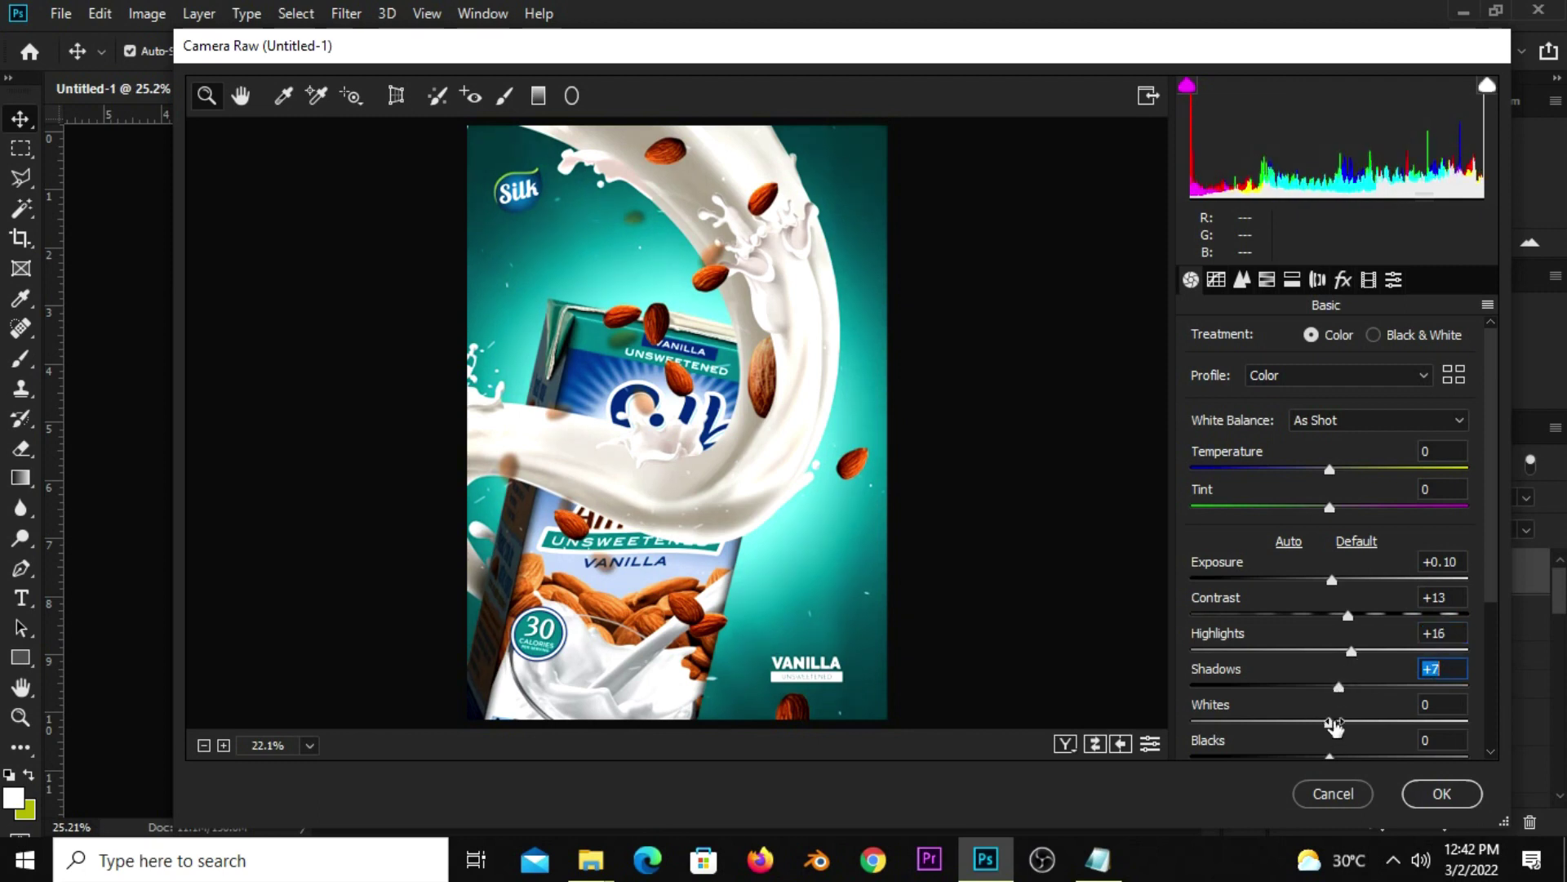
left_click_drag(1495, 570, 1499, 653)
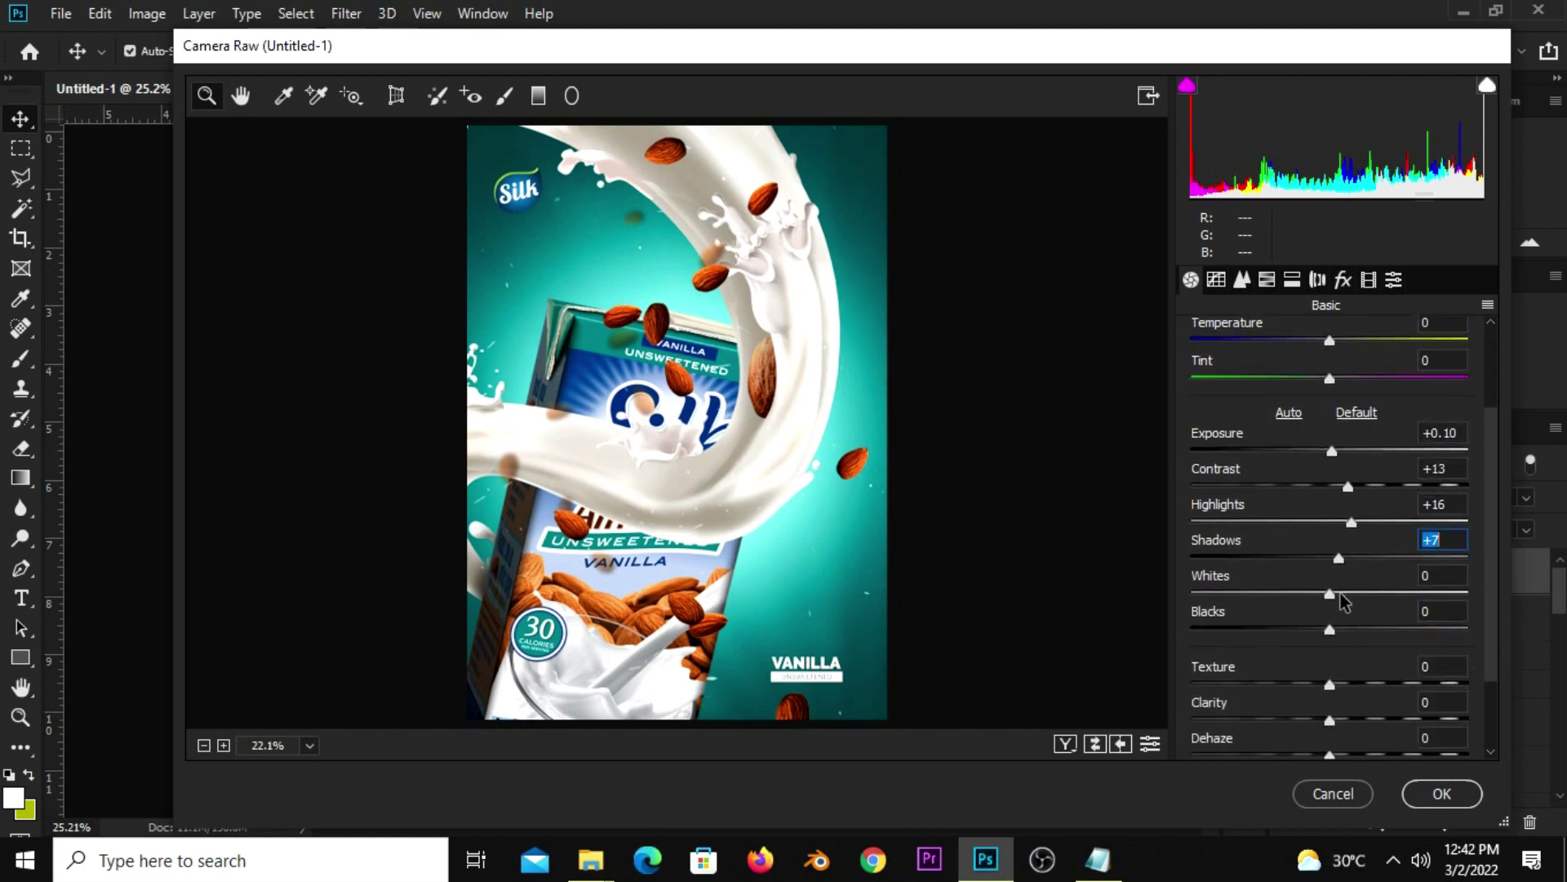
left_click(1341, 592)
left_click_drag(1341, 594, 1310, 635)
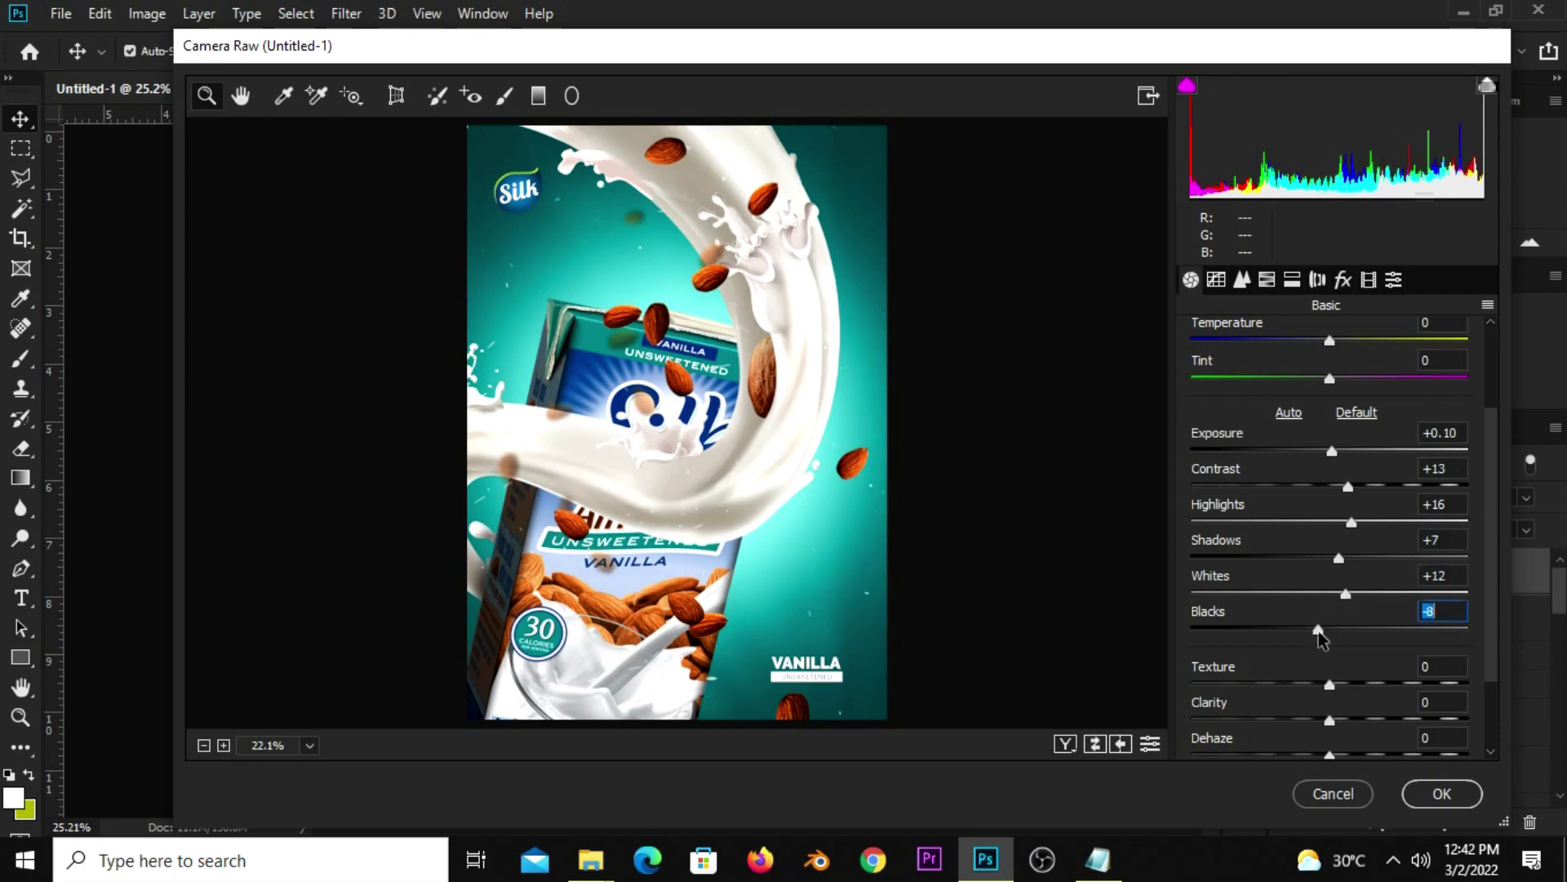
scroll(1404, 641, "down", 2)
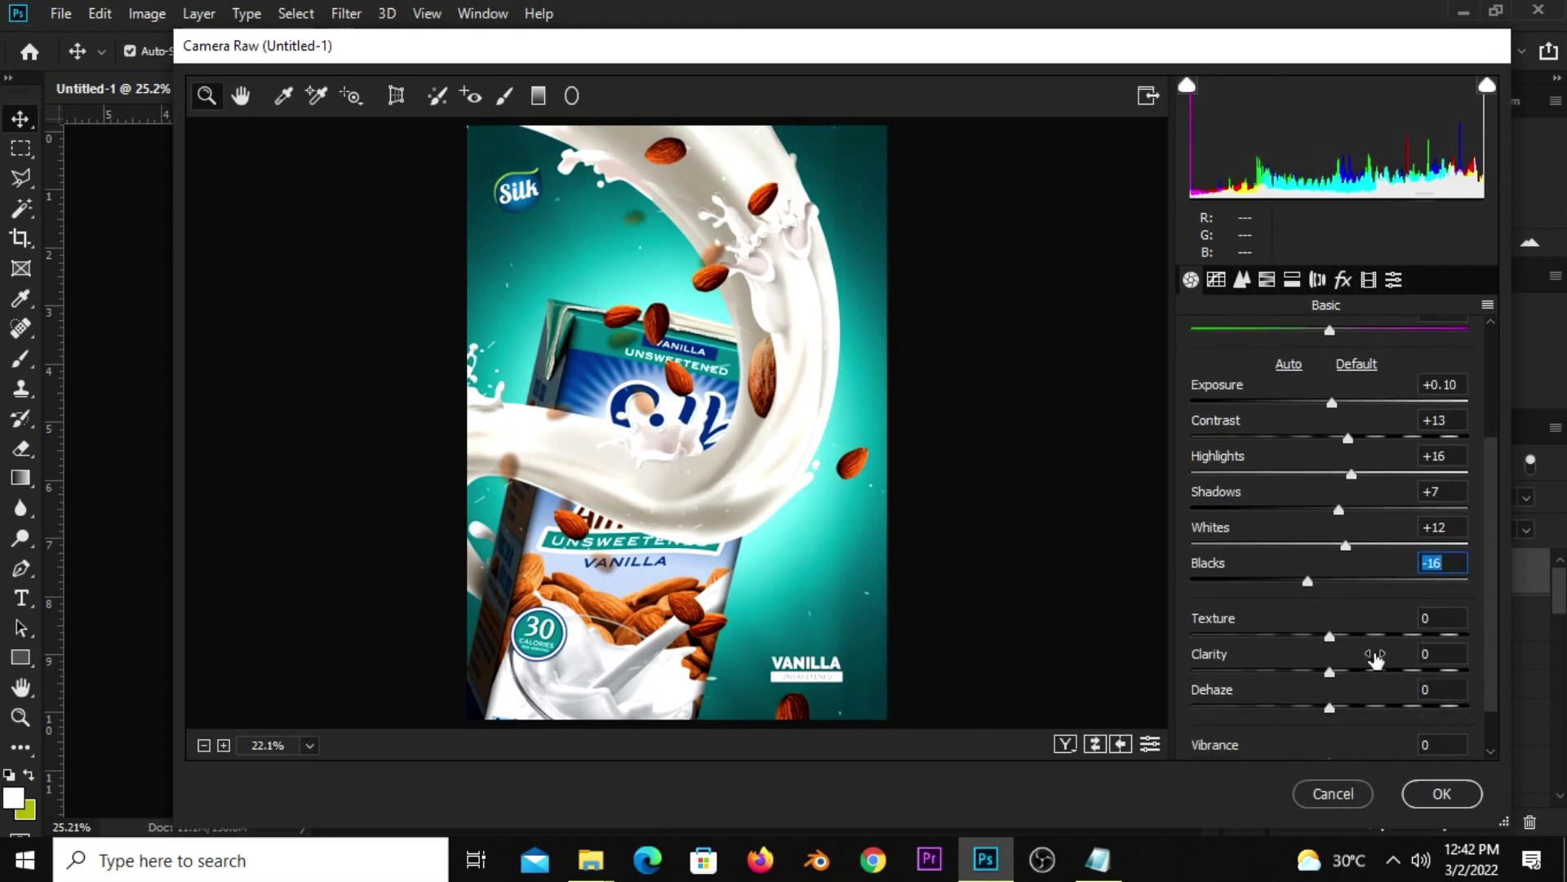
- Raise Texture to +15 and Clarity to +11
left_click_drag(1337, 636, 1345, 636)
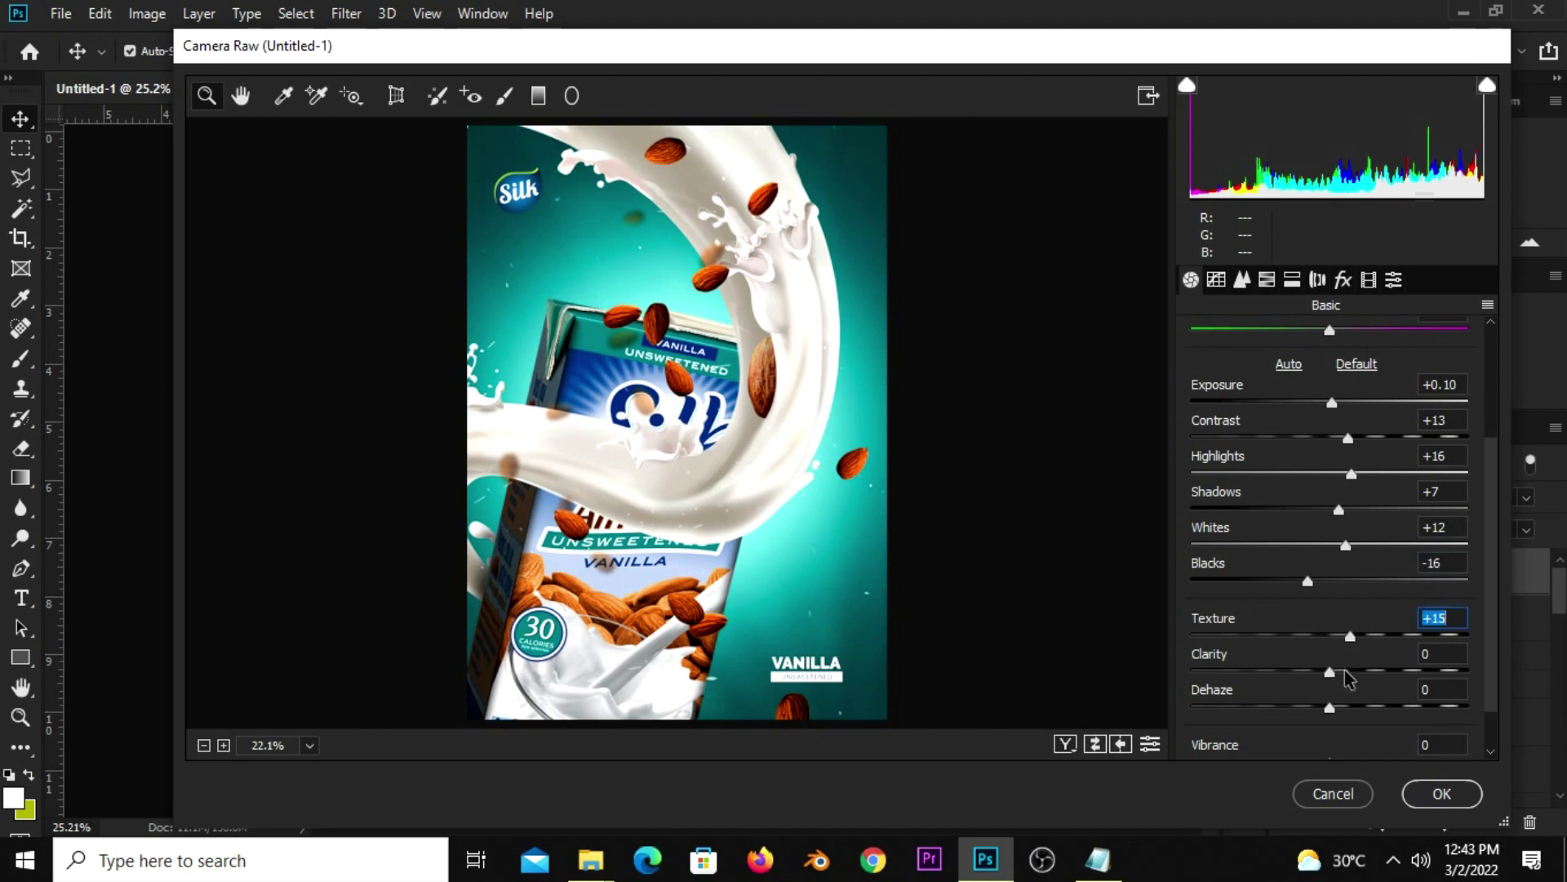
left_click_drag(1345, 669, 1337, 671)
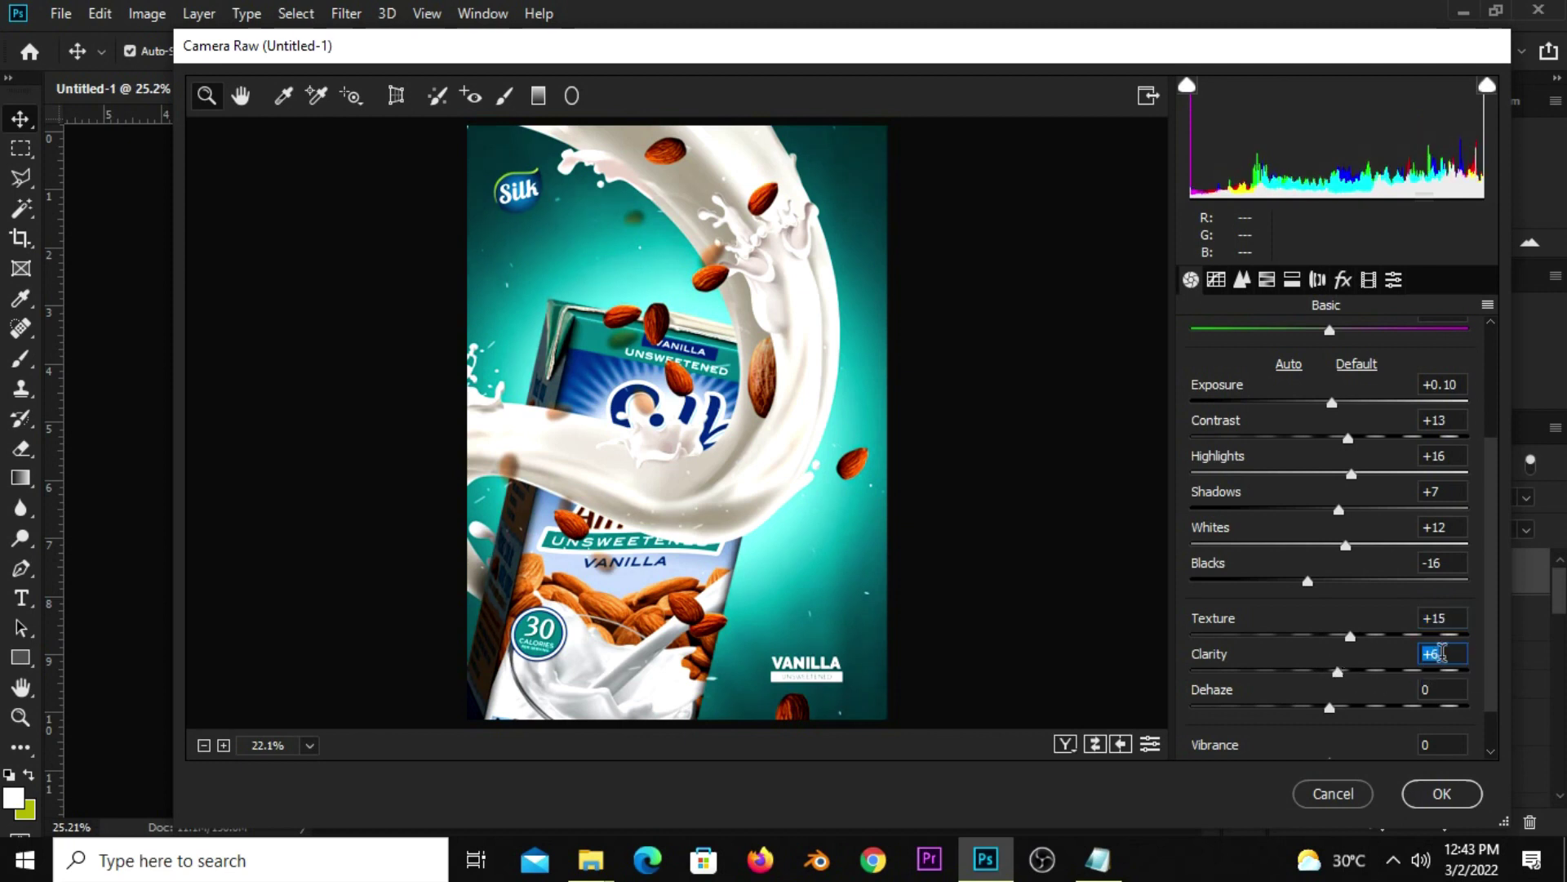
left_click(1348, 674)
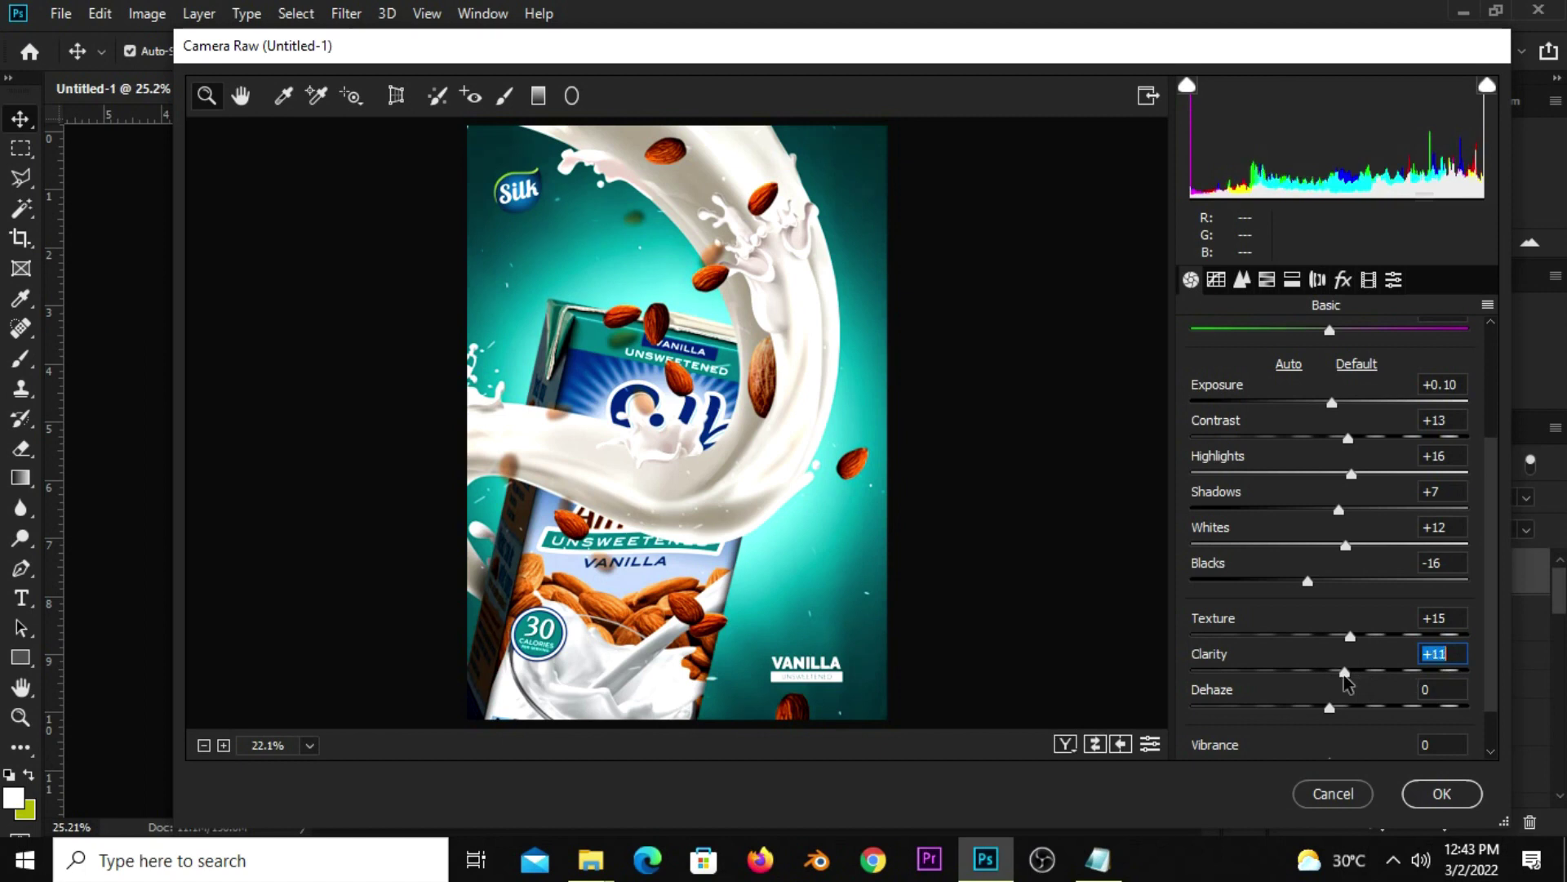
- Review the Texture, Blacks, Whites, Shadows, Highlights and Contrast values, then apply the grade
left_click(1457, 618)
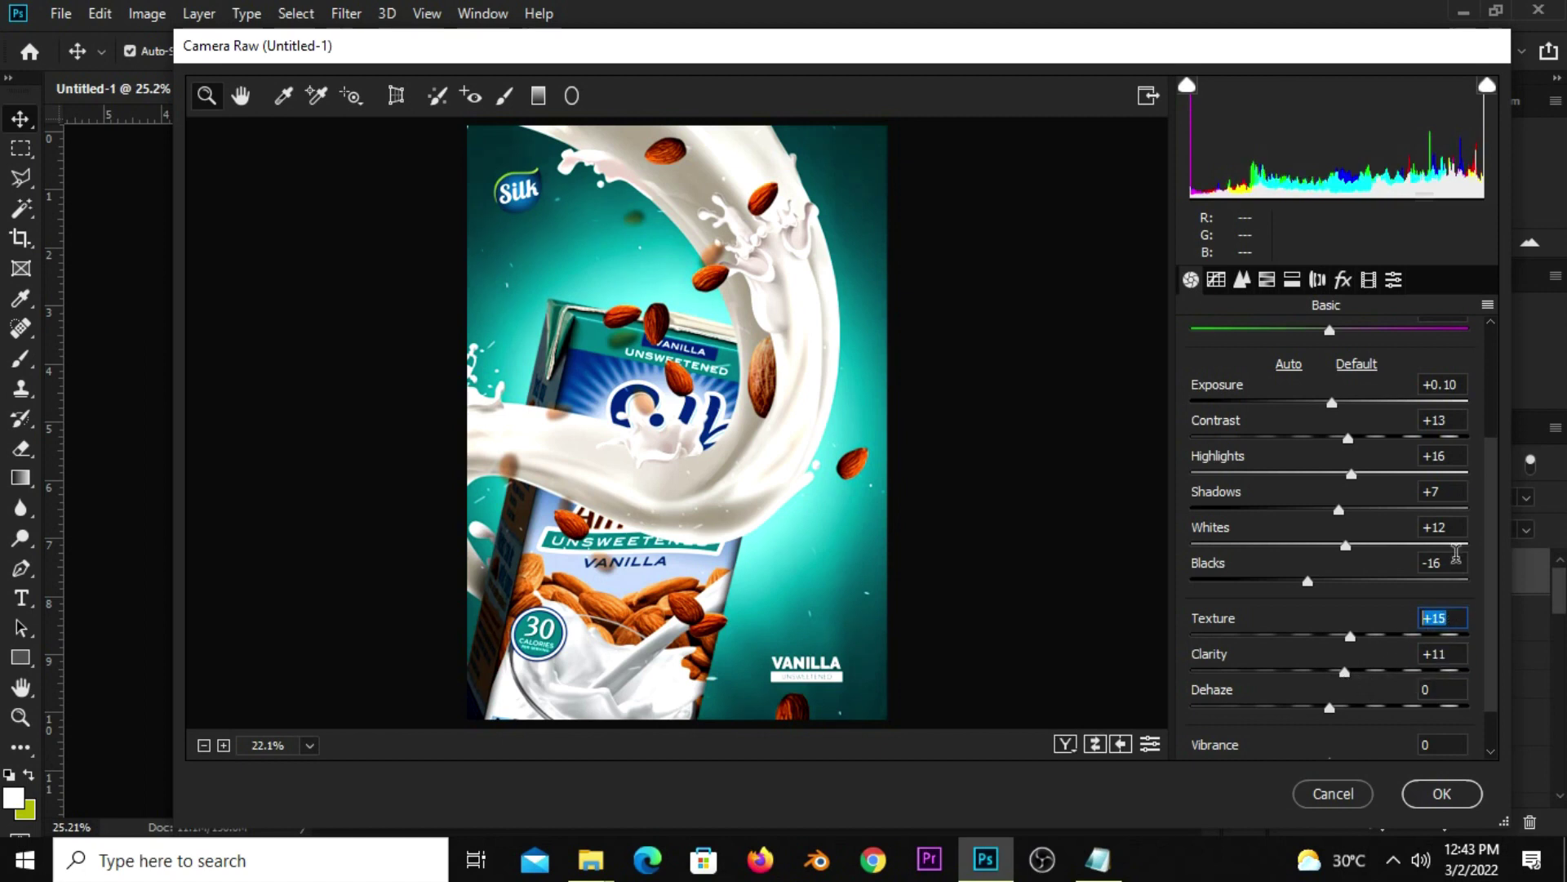
left_click(1456, 563)
left_click(1446, 527)
left_click(1441, 492)
left_click(1445, 457)
left_click(1447, 420)
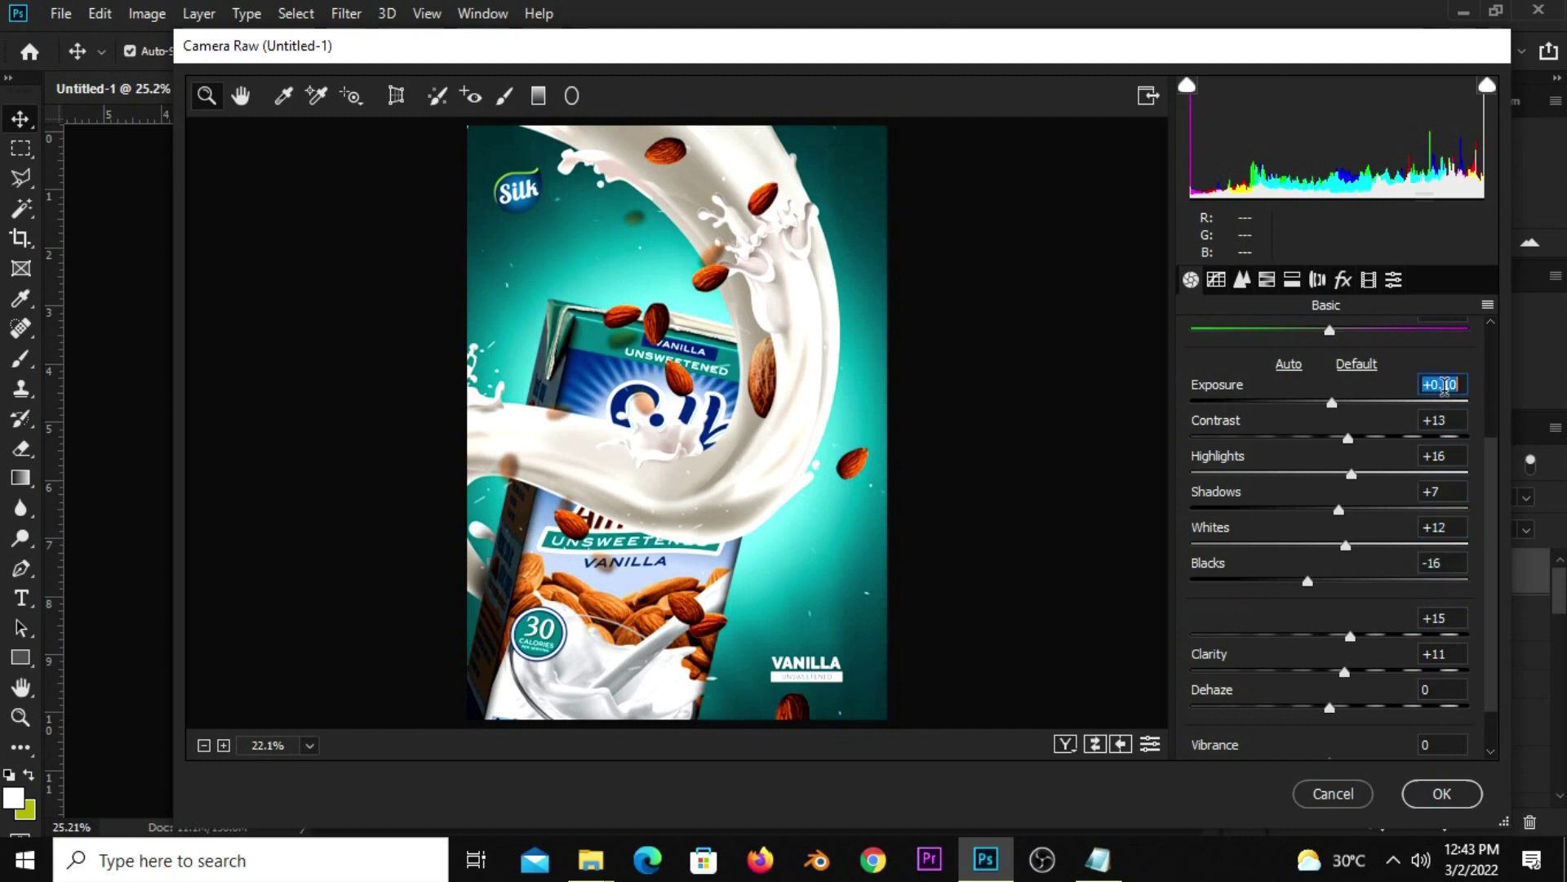
key("Return")
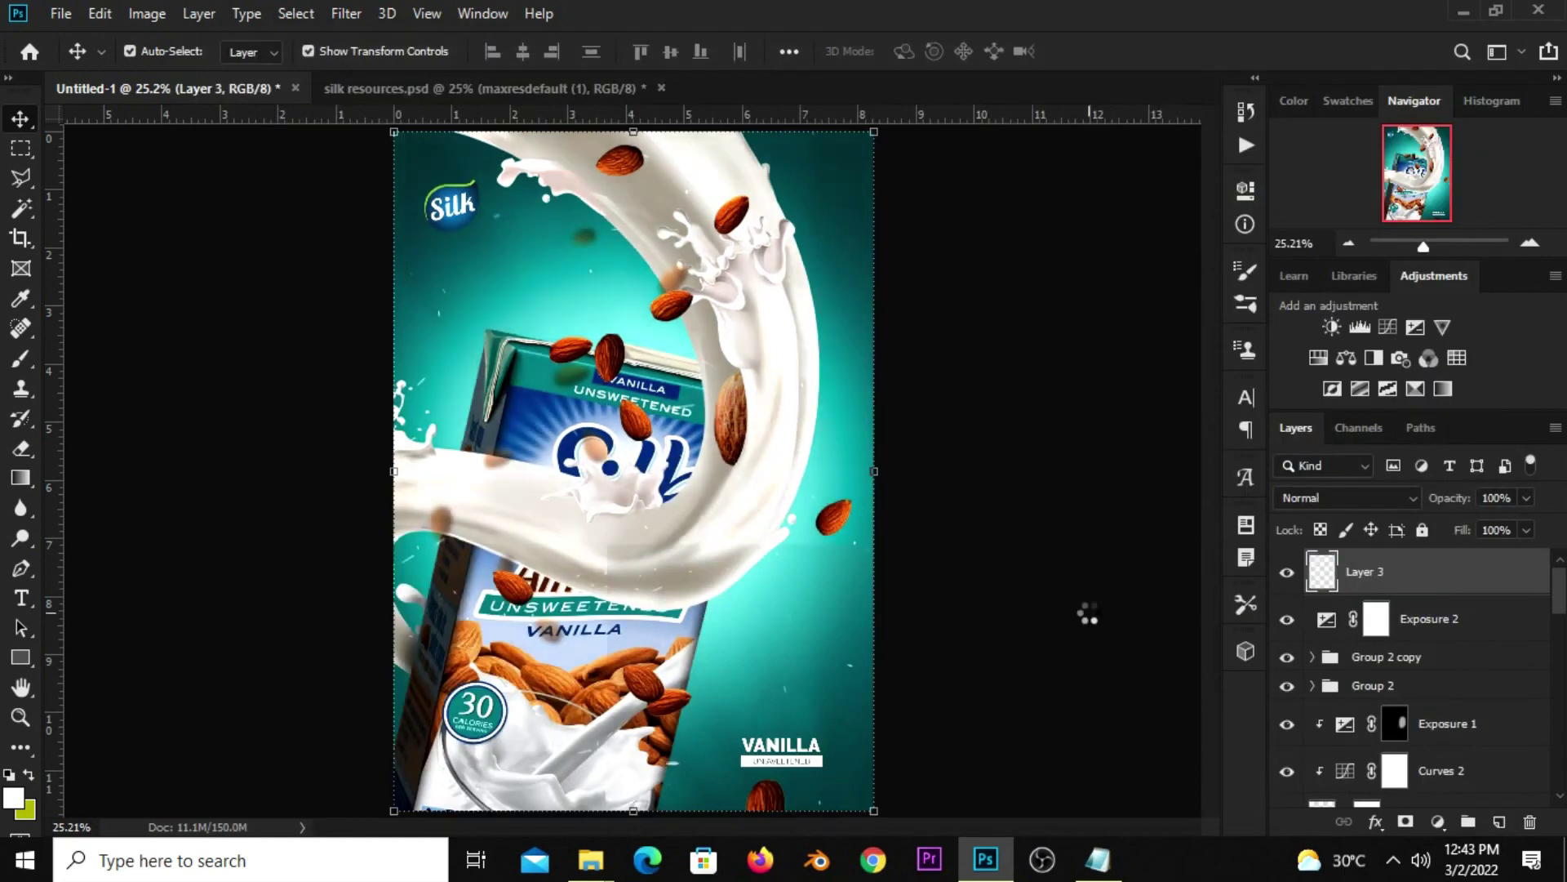
left_click(1288, 569)
left_click(1289, 573)
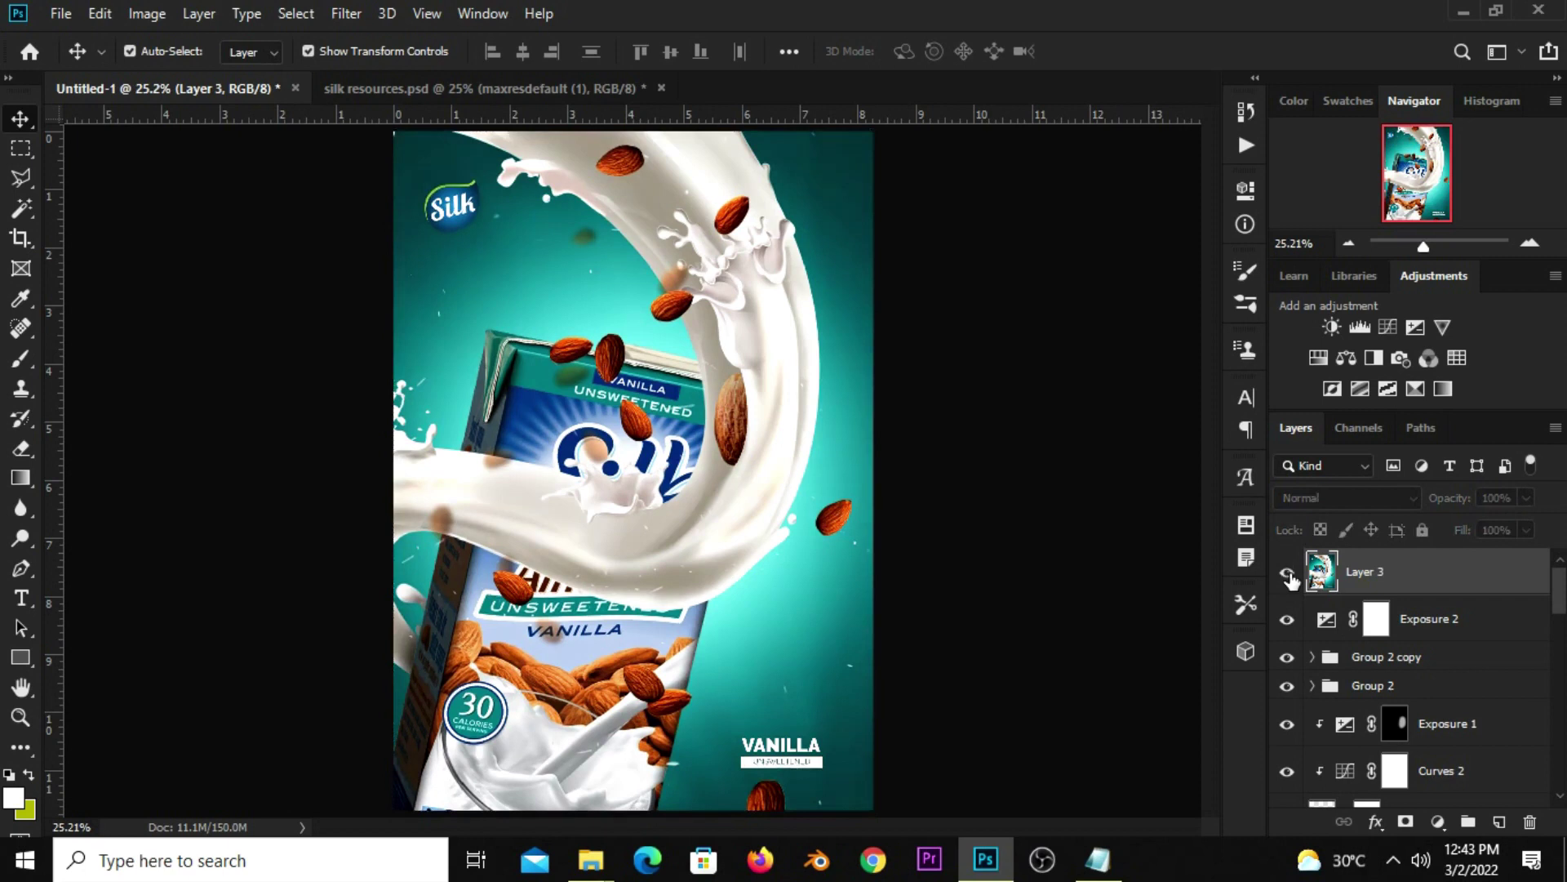
left_click(1290, 577)
scroll(1086, 596, "down", 2)
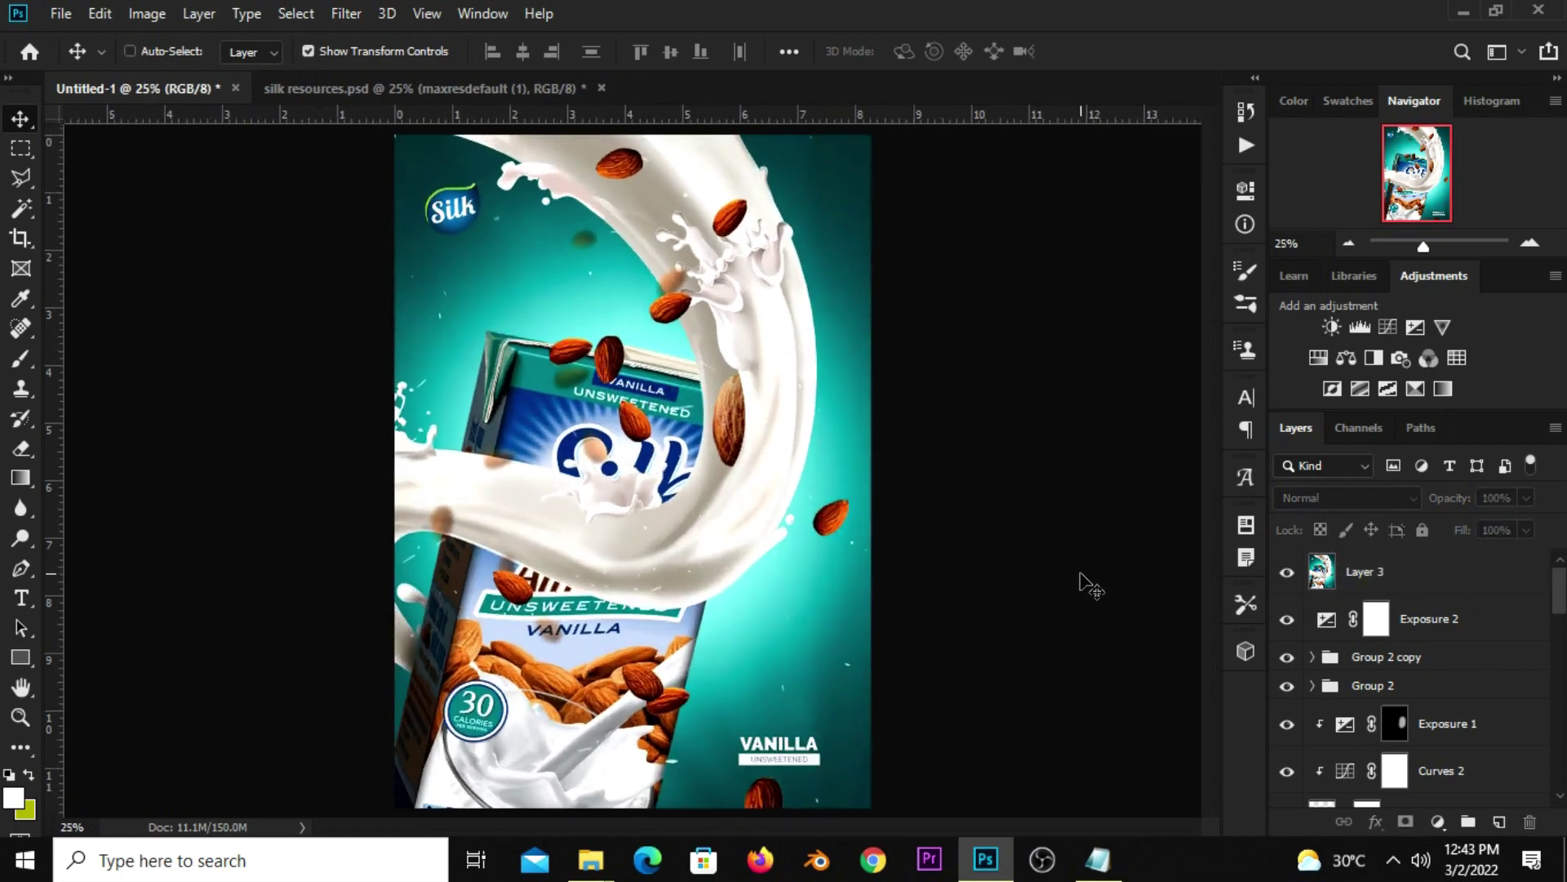
scroll(1080, 571, "up", 1)
scroll(1080, 572, "up", 1)
scroll(1080, 572, "down", 3)
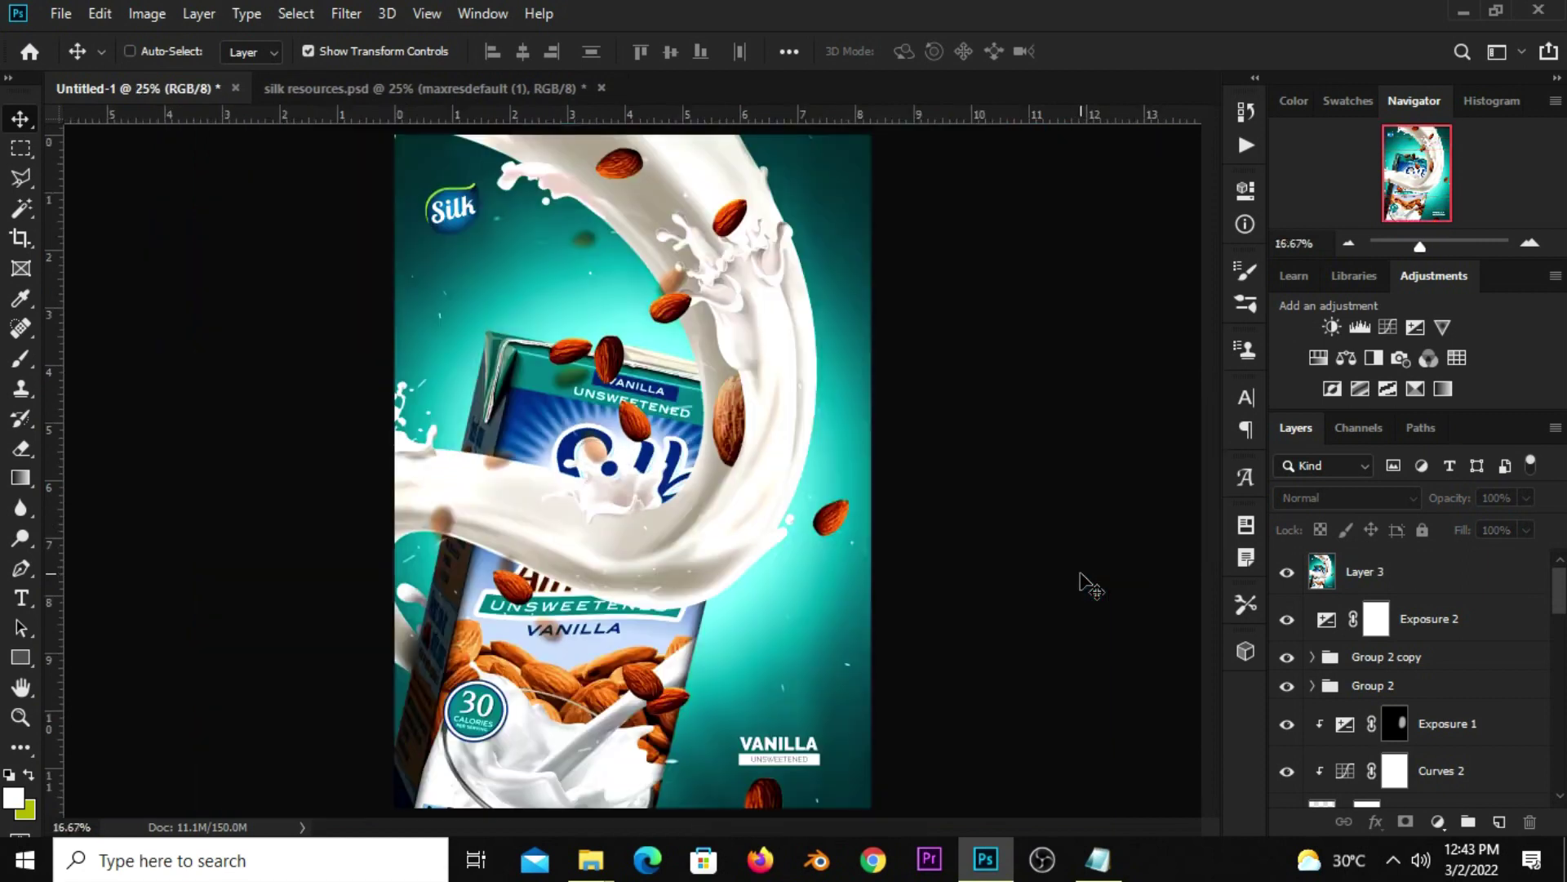